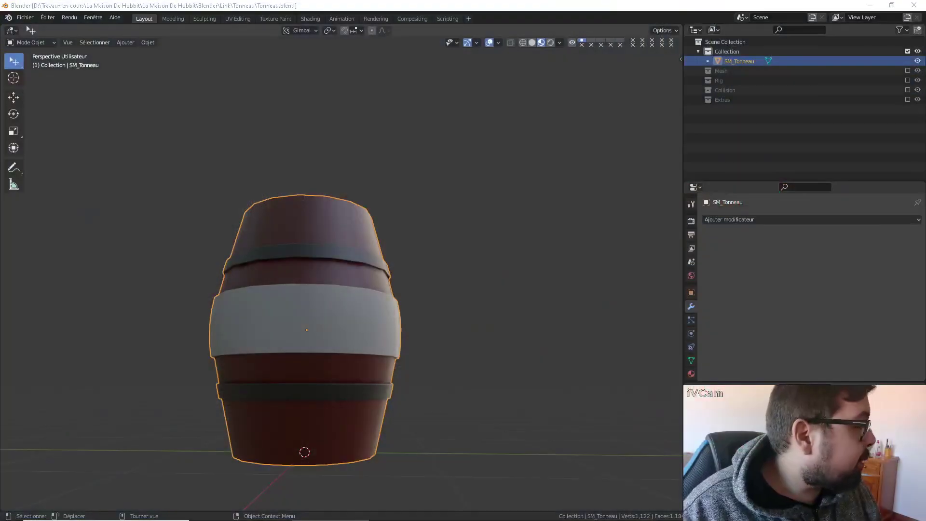
middle_drag(621, 115, 352, 207)
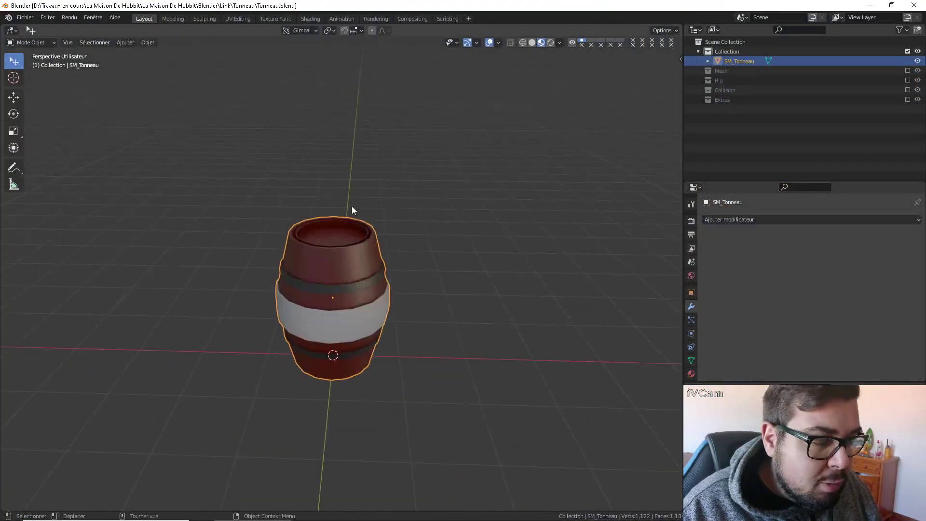
scroll(407, 242, up, 5)
right_click(328, 254)
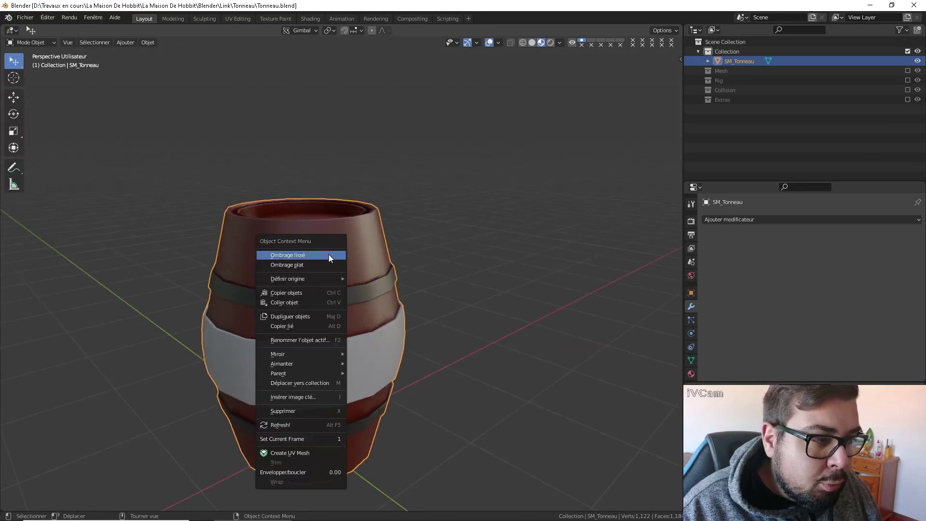
scroll(441, 269, down, 2)
middle_drag(422, 320, 375, 314)
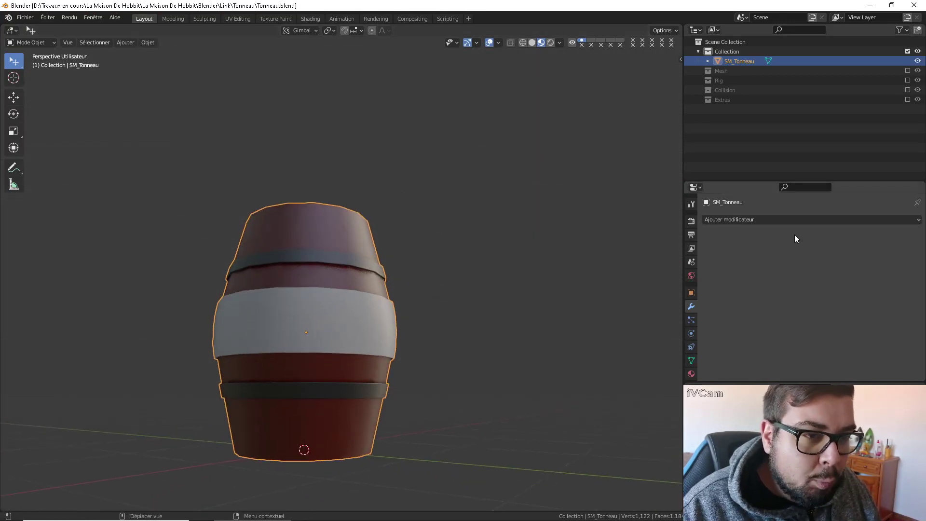
Select the barrel's M_AnneauMetal material slot and switch to the Shading workspace
click(691, 374)
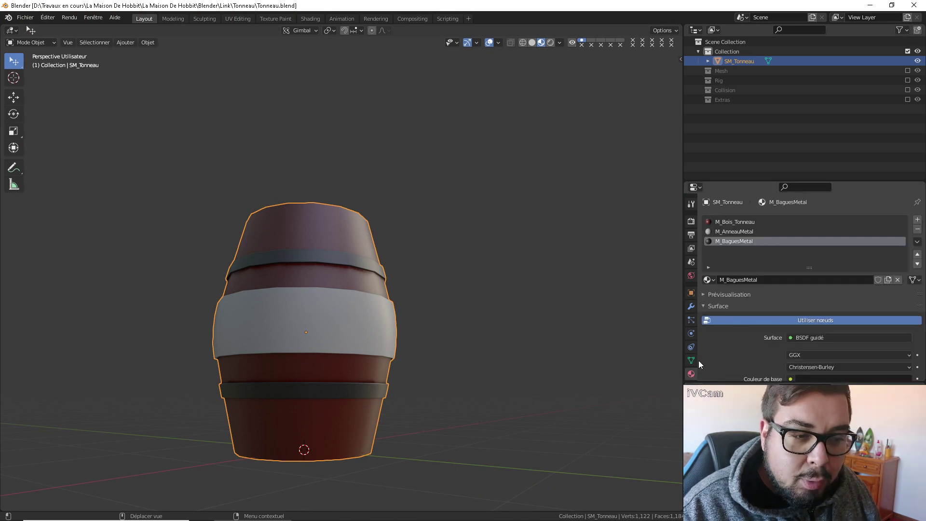
click(739, 231)
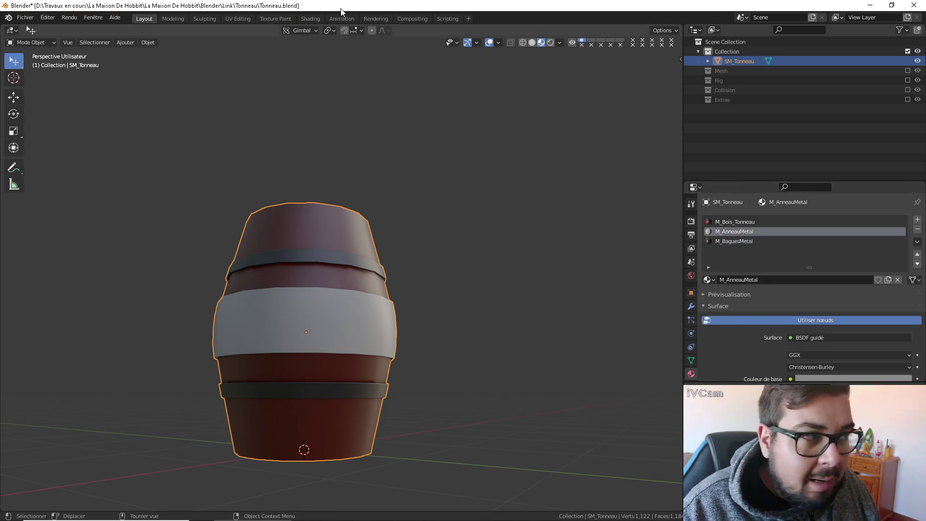
click(311, 18)
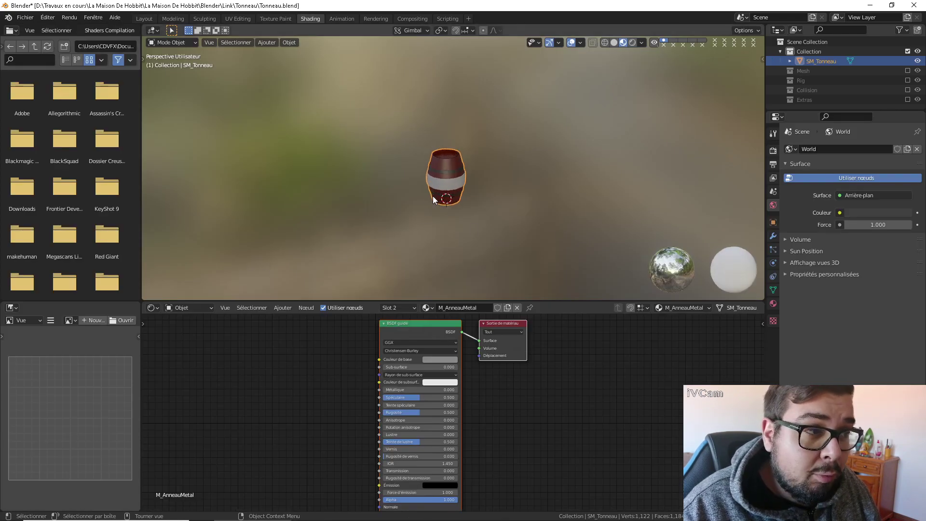
Collapse the file browser and image editor areas, and enlarge the shader editor by moving its border with the 3D viewport
scroll(433, 196, up, 4)
middle_drag(431, 212, 488, 181)
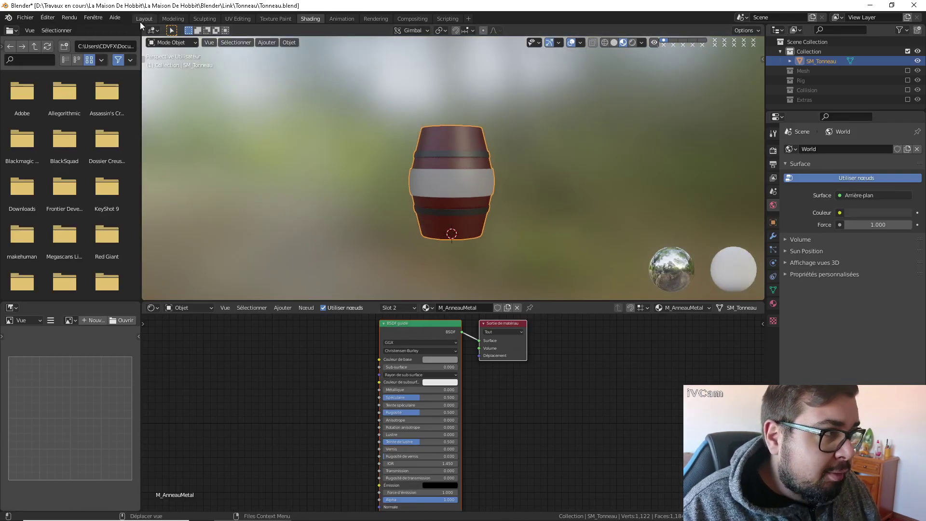
drag(141, 29, 91, 34)
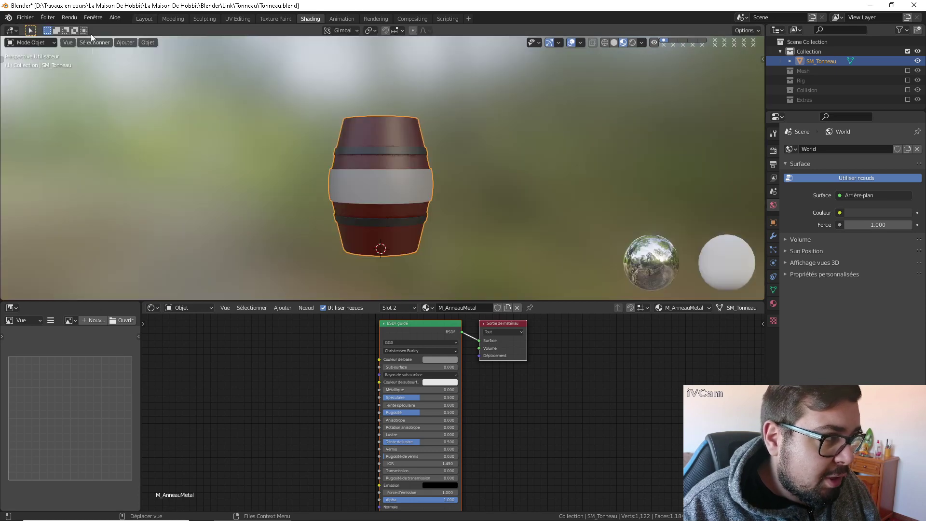
drag(143, 304, 107, 310)
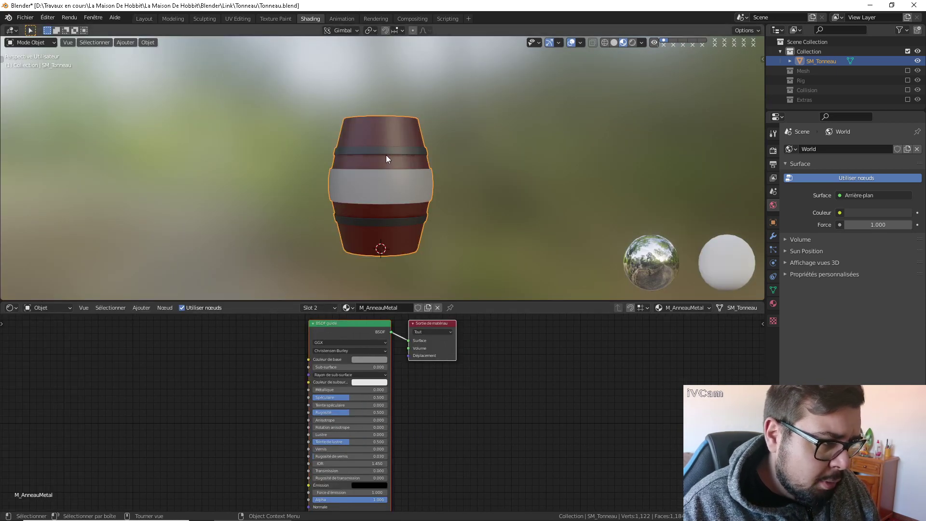
middle_drag(388, 157, 426, 167)
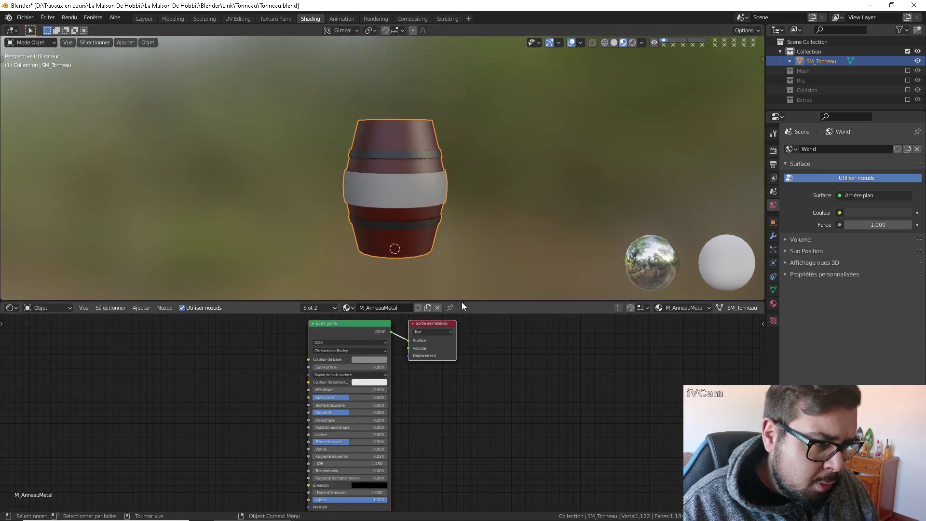
drag(461, 302, 462, 246)
Add an Ambient Occlusion (Occlusion ambiante) node and connect its Couleur output to the BSDF's base color
middle_drag(353, 285, 616, 304)
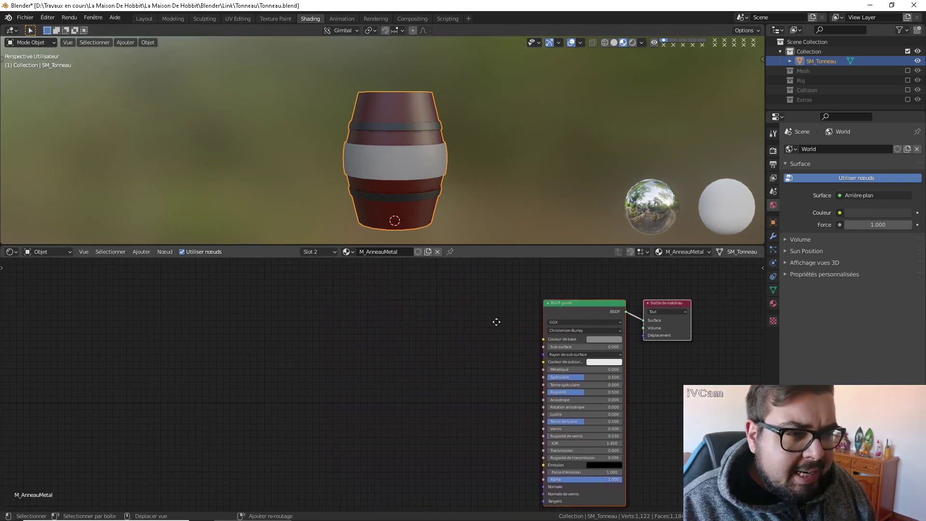
scroll(435, 189, up, 3)
shift+middle_drag(462, 202, 469, 164)
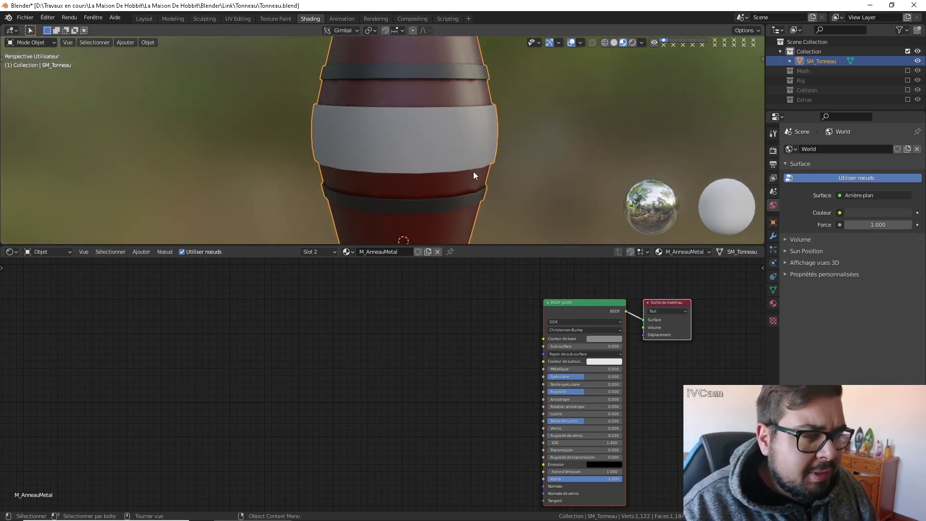
middle_drag(441, 308, 414, 312)
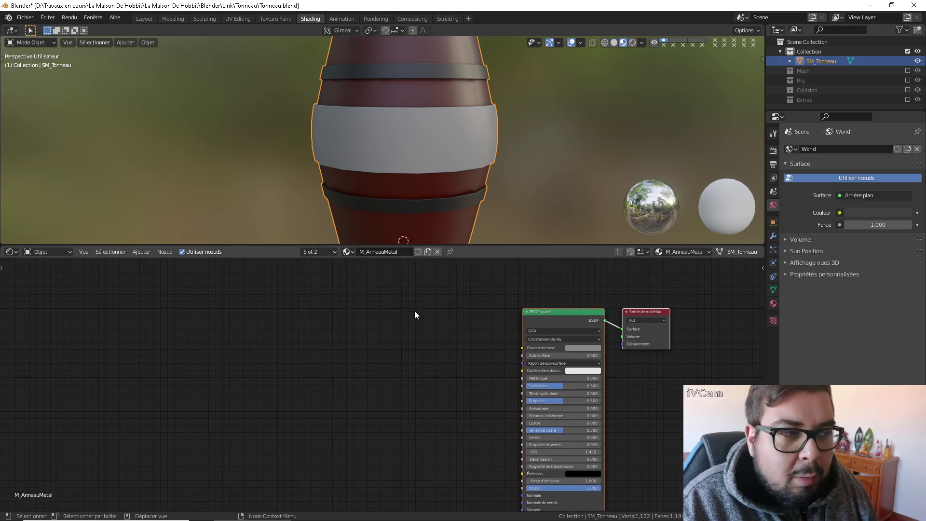
key(shift+a)
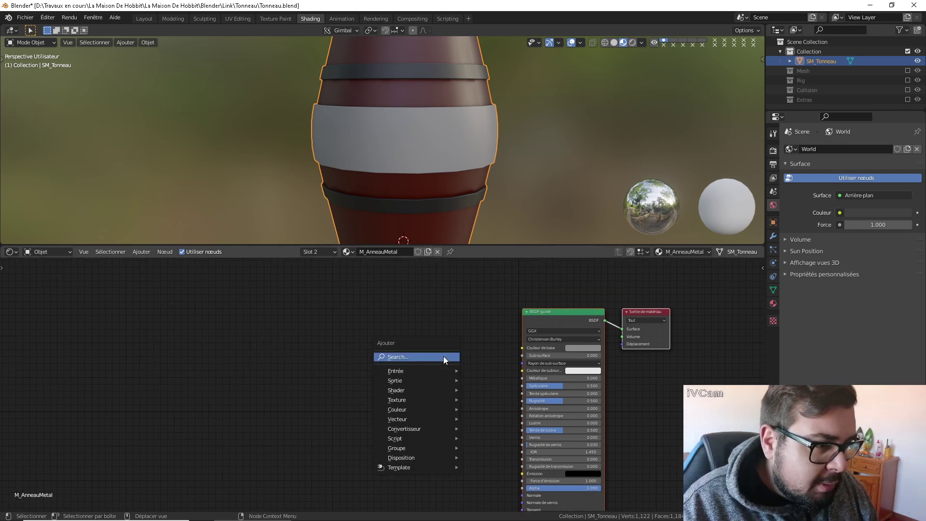
mouse_move(425, 371)
click(523, 178)
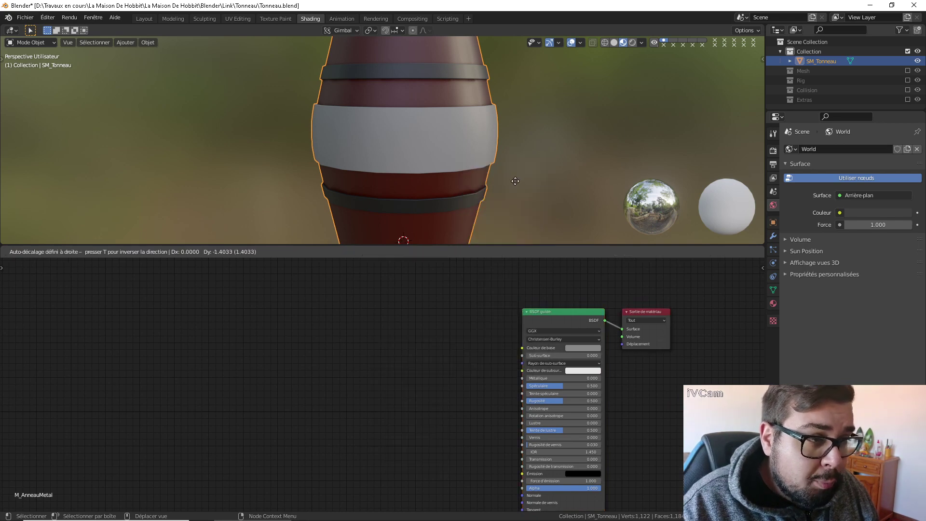
click(465, 311)
drag(461, 309, 522, 347)
Shift the Ambient Occlusion node slightly away from the BSDF and set the BSDF's Métallique value to 1.000
middle_drag(476, 163, 525, 188)
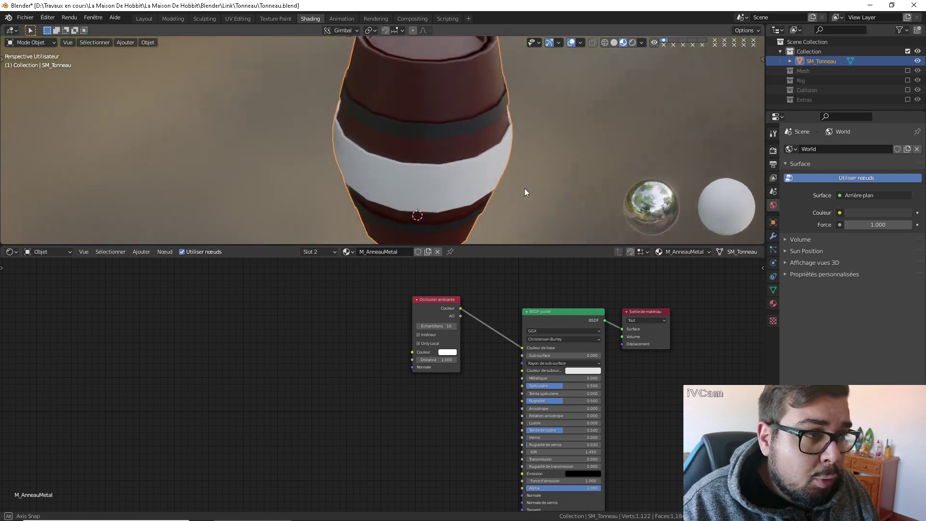
scroll(509, 135, up, 2)
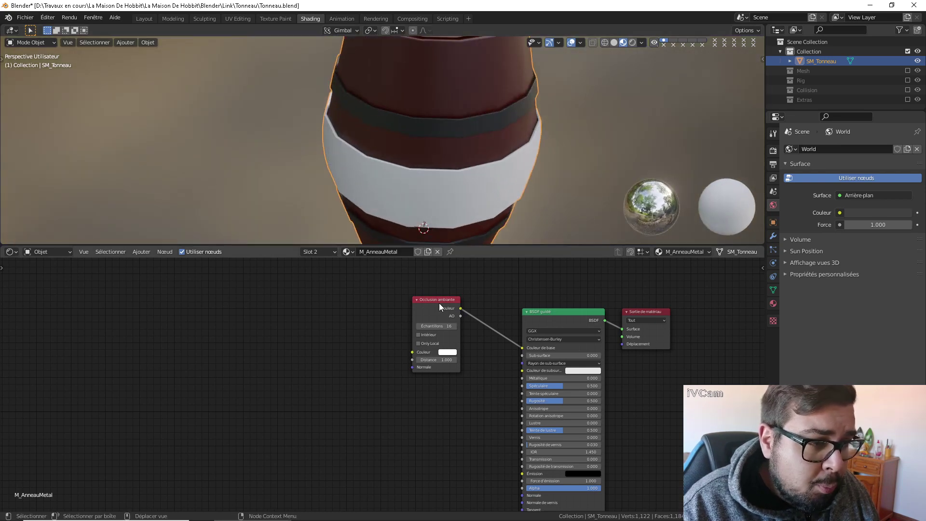
drag(439, 303, 427, 303)
middle_drag(475, 305, 516, 288)
drag(580, 362, 643, 359)
middle_drag(490, 141, 460, 99)
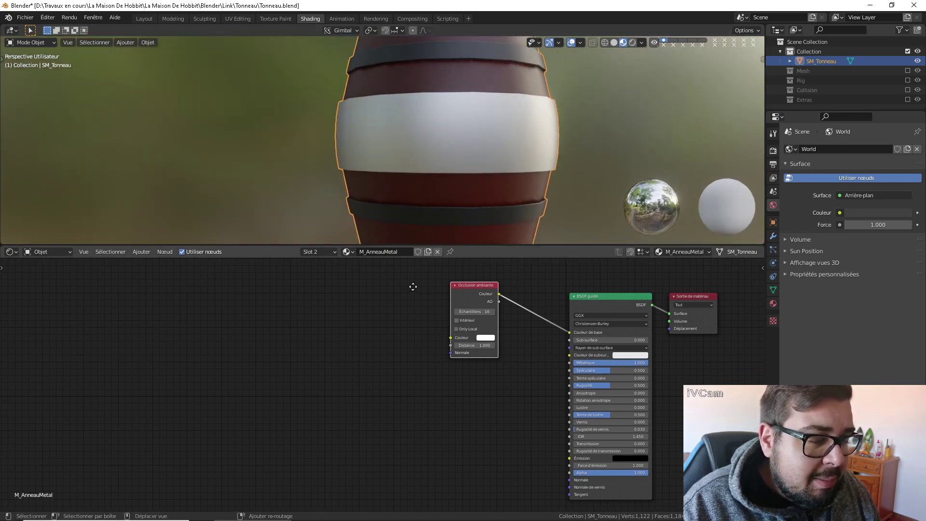
Add a color ramp (Dégradé de couleurs) node and connect its Couleur output to the Ambient Occlusion node's Couleur input
middle_drag(414, 290, 456, 288)
key(shift+a)
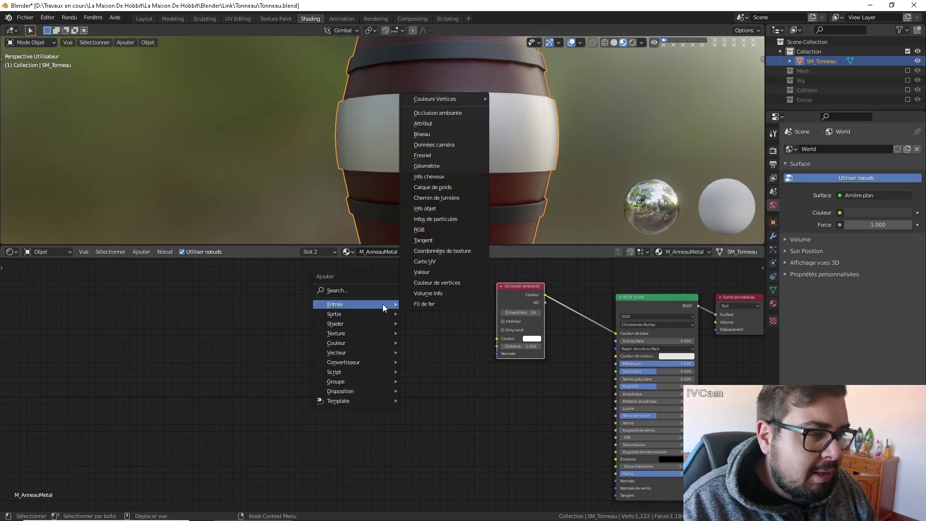
mouse_move(352, 362)
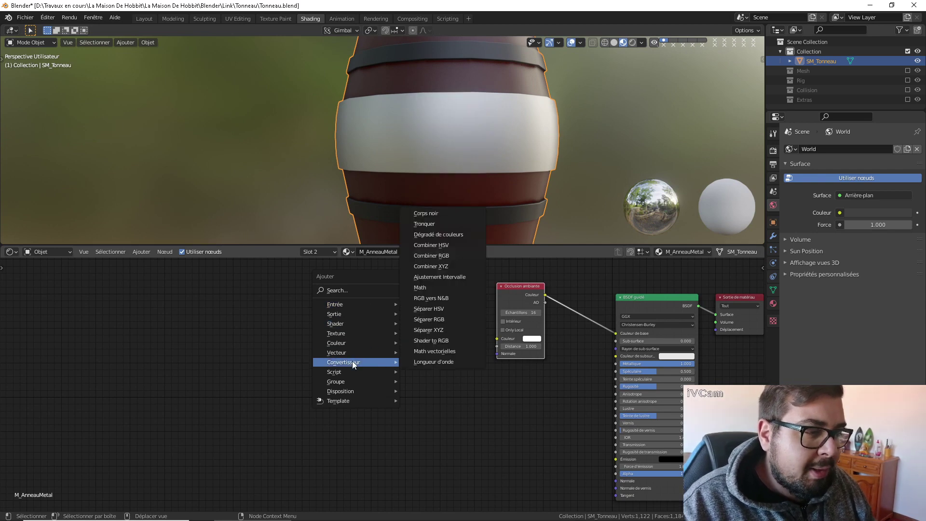
click(456, 234)
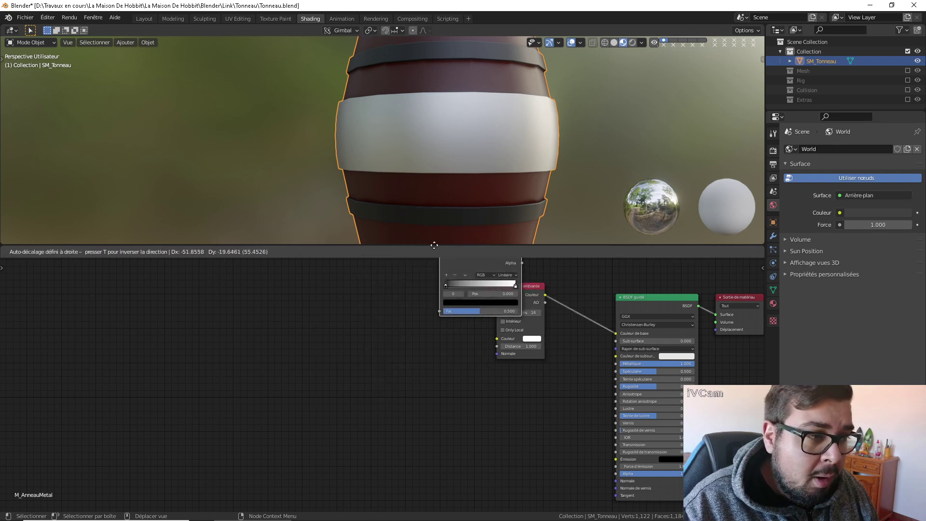
click(379, 290)
mouse_move(402, 286)
mouse_down()
mouse_move(486, 320)
mouse_move(497, 338)
mouse_up()
Add a Texture bruit (noise texture) node and place it ahead of the color ramp
middle_drag(365, 279, 436, 303)
middle_drag(344, 307, 501, 310)
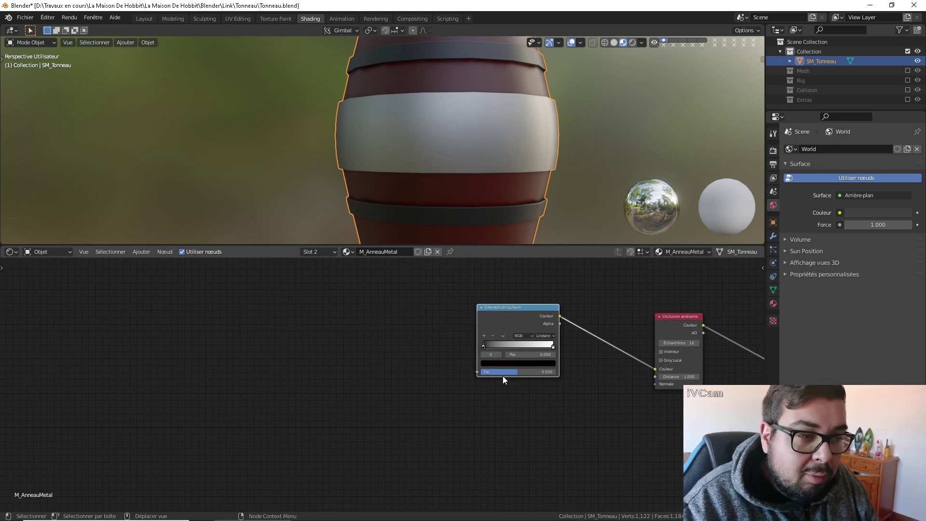
mouse_move(495, 347)
mouse_down()
mouse_move(536, 347)
mouse_move(462, 345)
mouse_up()
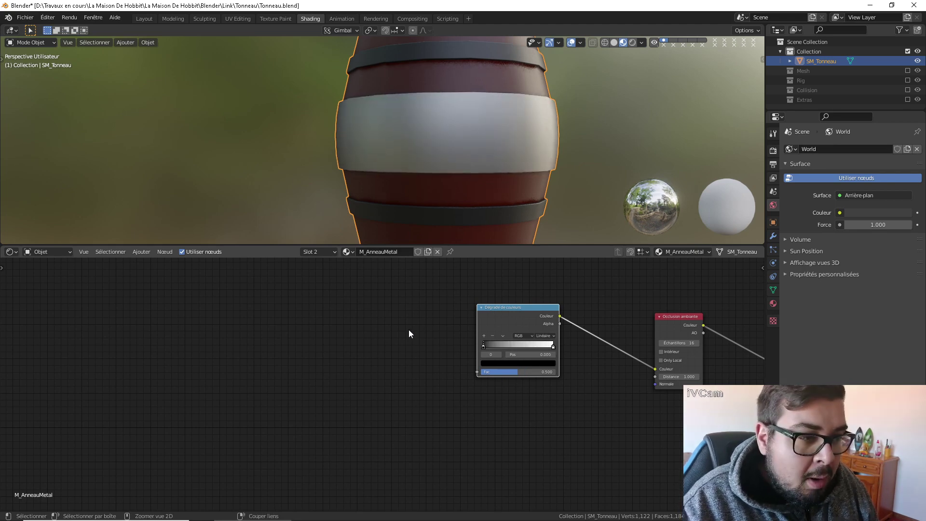
key(shift+a)
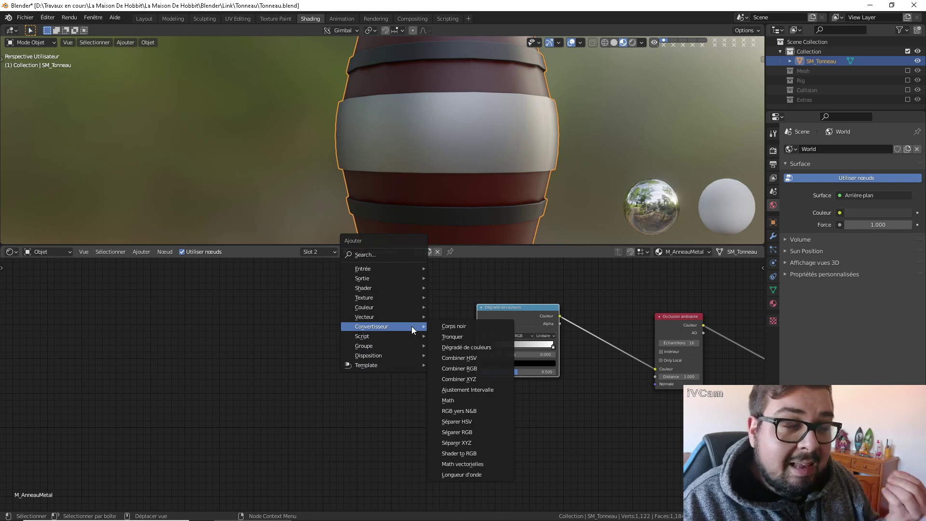
mouse_move(386, 298)
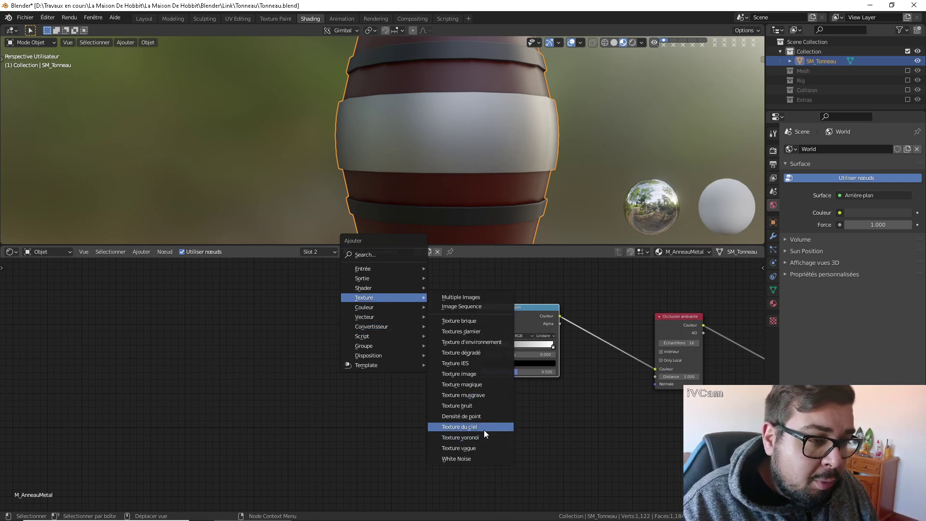
click(473, 405)
click(349, 297)
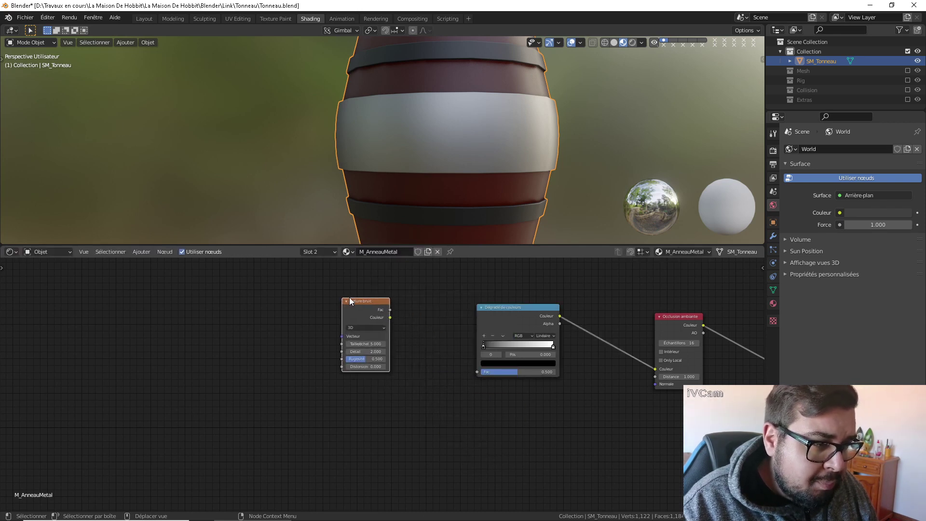
Preview the noise texture on the ring, connect its Fac output to the color ramp's Fac input, and preview the ramp
ctrl+shift+click(375, 303)
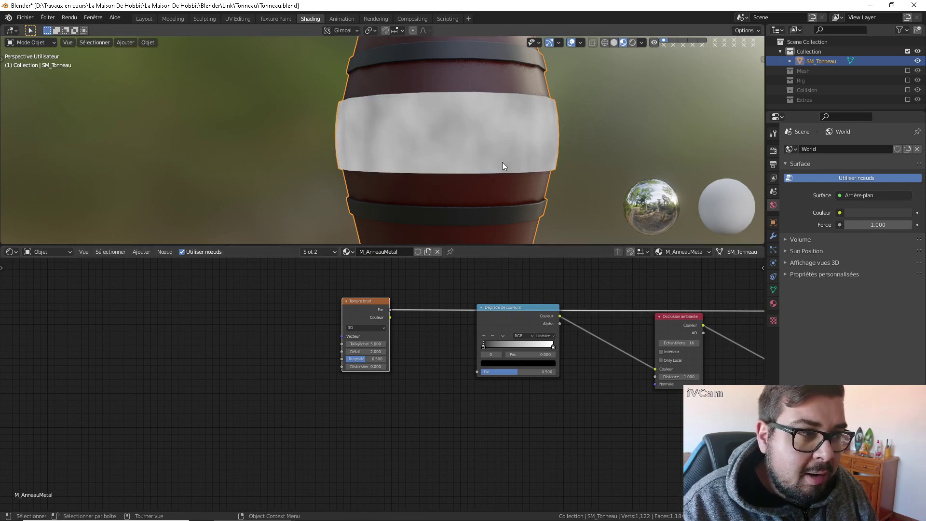
middle_drag(502, 162, 415, 144)
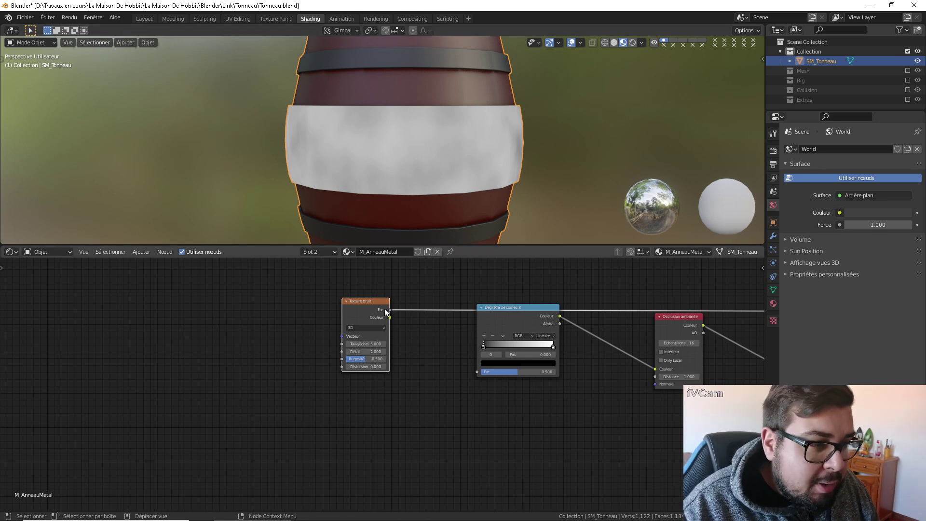
drag(388, 309, 477, 372)
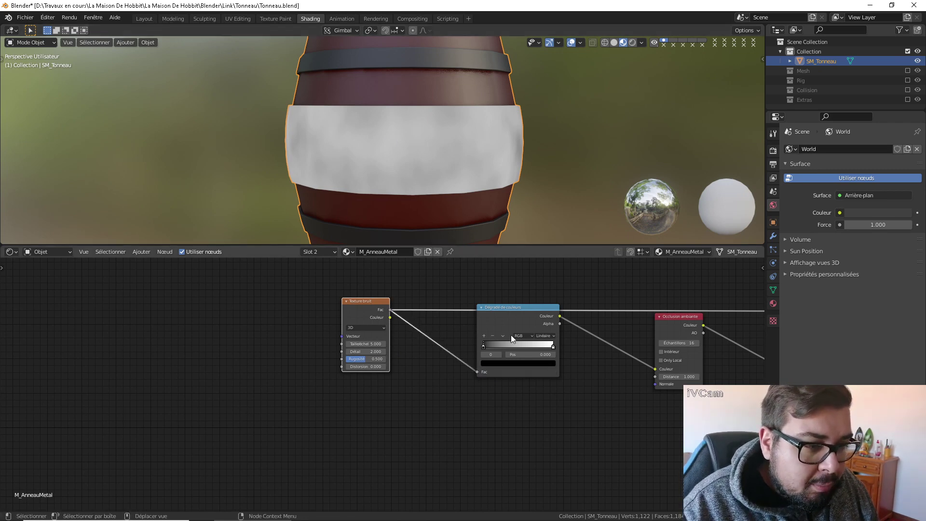
ctrl+shift+click(521, 308)
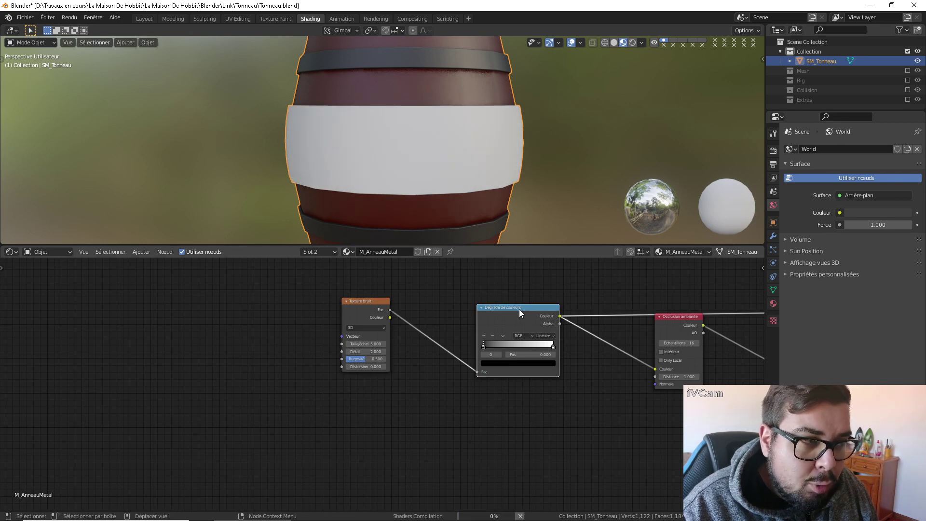
Move the color ramp's black stop to position 0.118 and change its color to light grey
drag(553, 344, 572, 344)
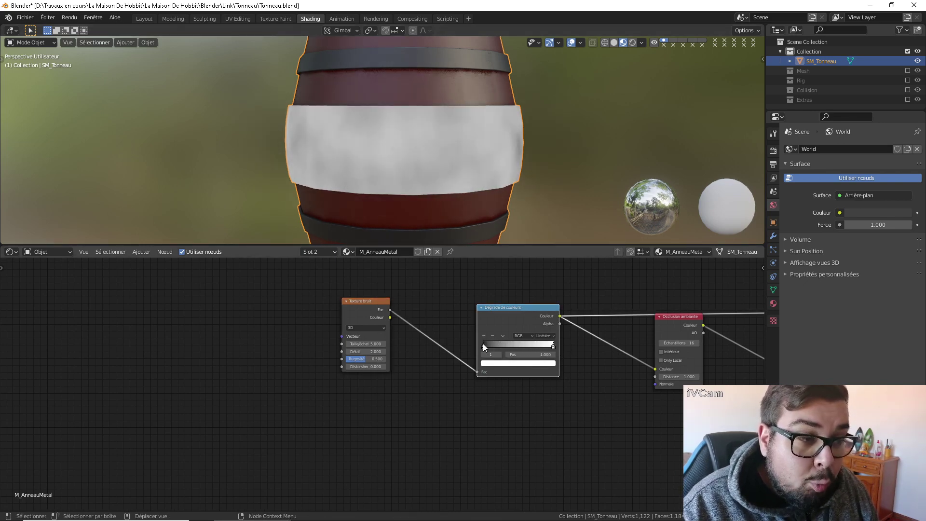
mouse_move(482, 344)
mouse_down()
mouse_move(521, 343)
mouse_move(492, 344)
mouse_up()
click(505, 363)
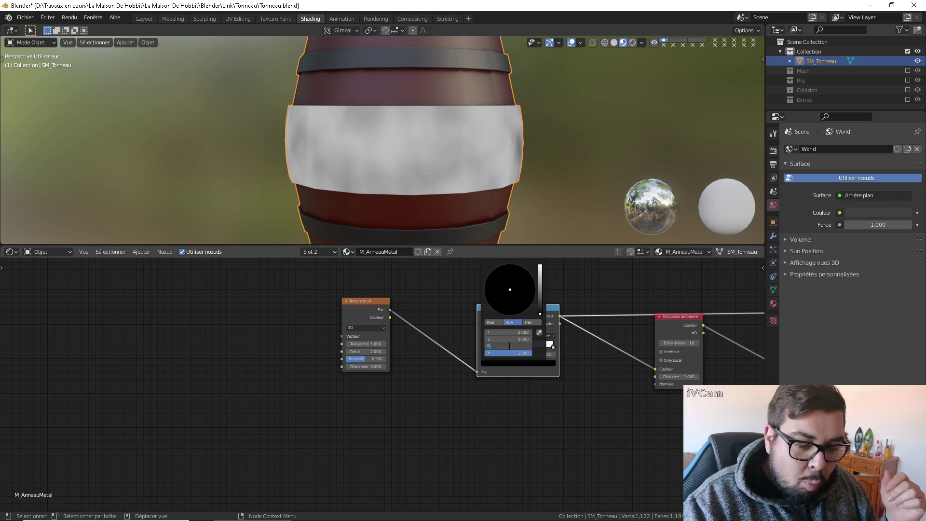
key(Return)
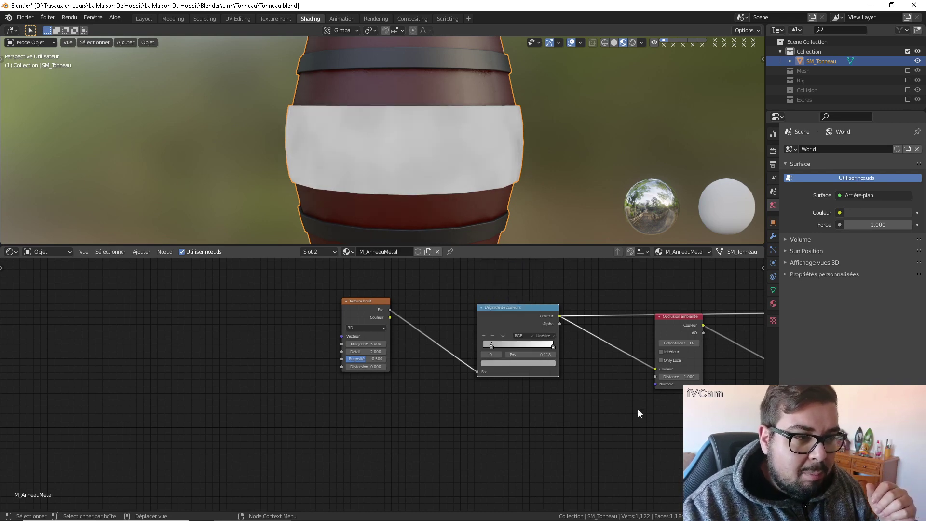
Set the color value (V) of the color ramp's white end stop to 0.8
scroll(493, 341, up, 1)
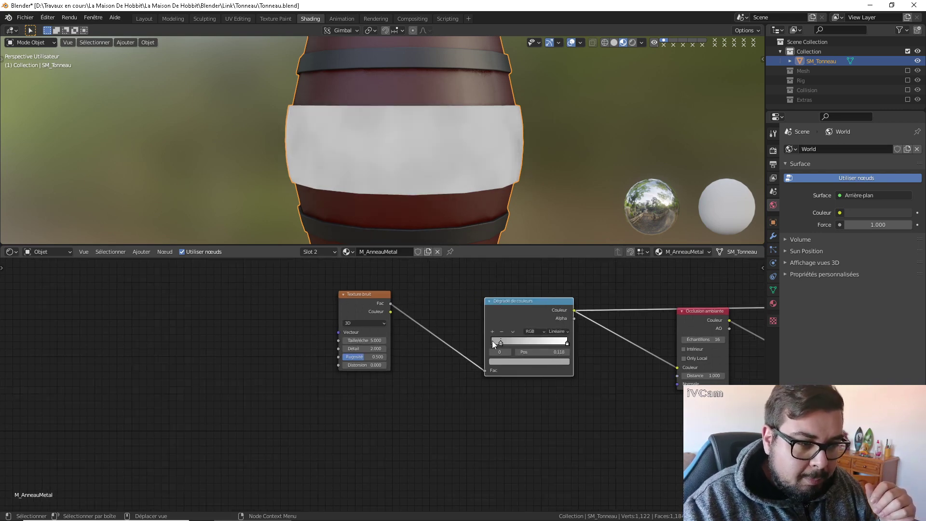
click(568, 343)
click(561, 362)
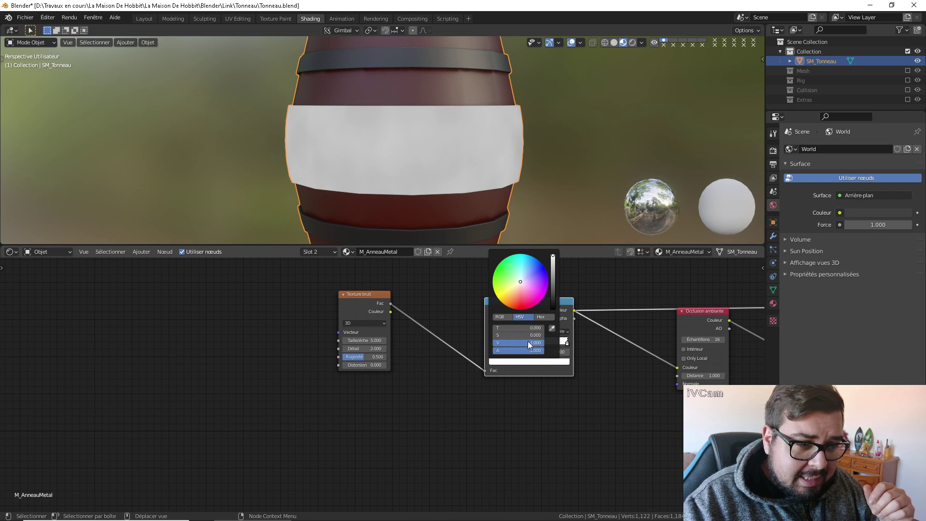
text(0.8)
key(Return)
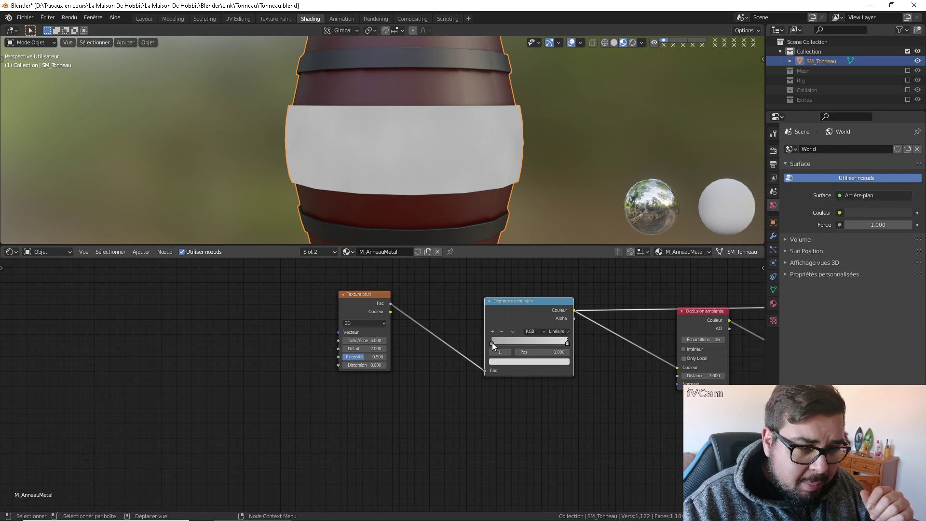
Move the color ramp's first stop to position 0.314 and add a third stop between the two existing ones
drag(492, 343, 511, 343)
click(530, 362)
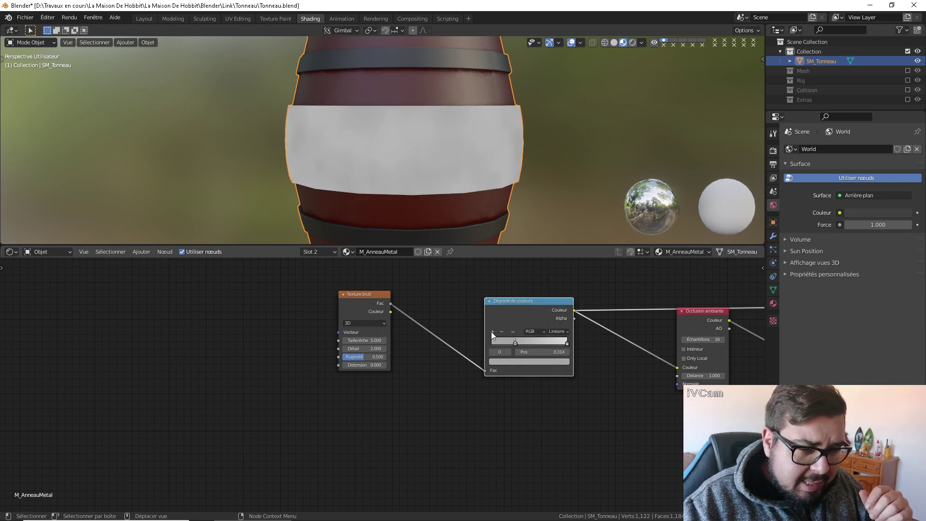
click(492, 332)
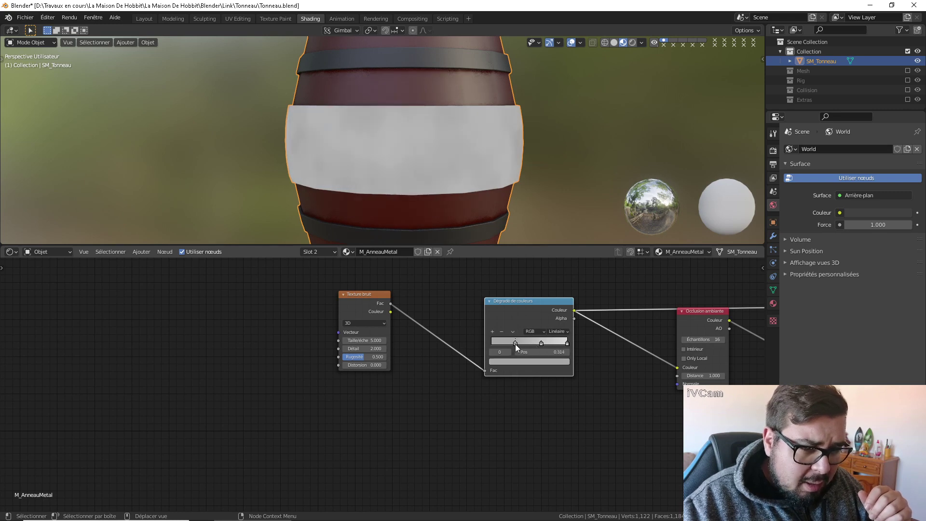
Set the color ramp's first stop to position 0 with color value 0.35, and the middle stop's color value to 0.65
click(525, 361)
click(533, 346)
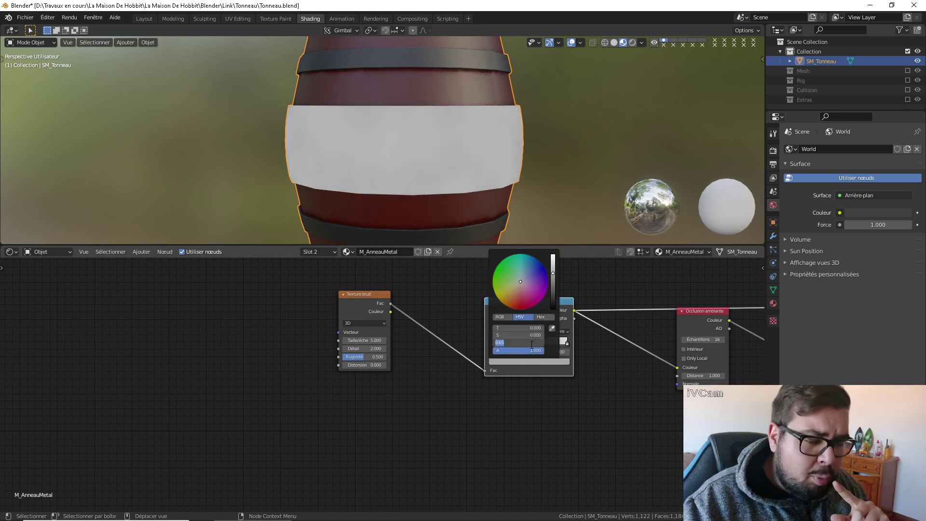
text(0.35)
key(Return)
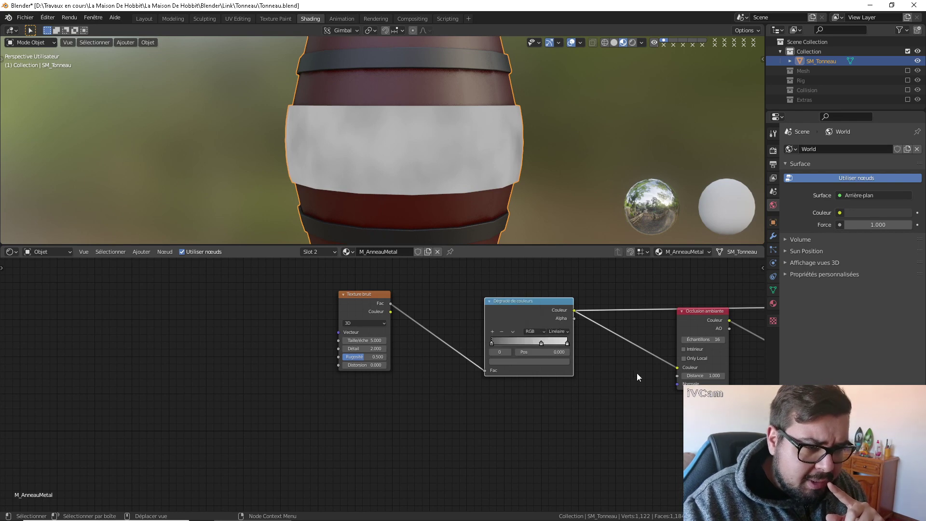
click(535, 362)
click(531, 342)
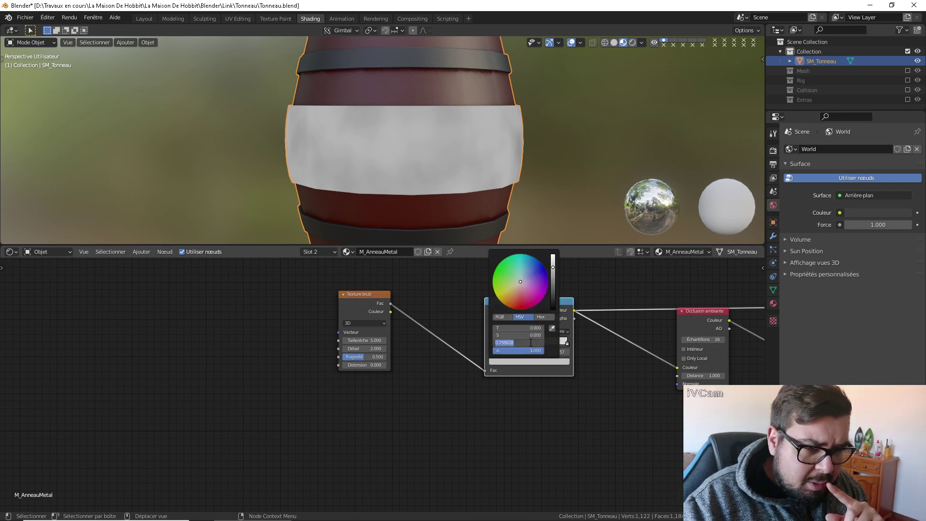
text(0.65)
key(Return)
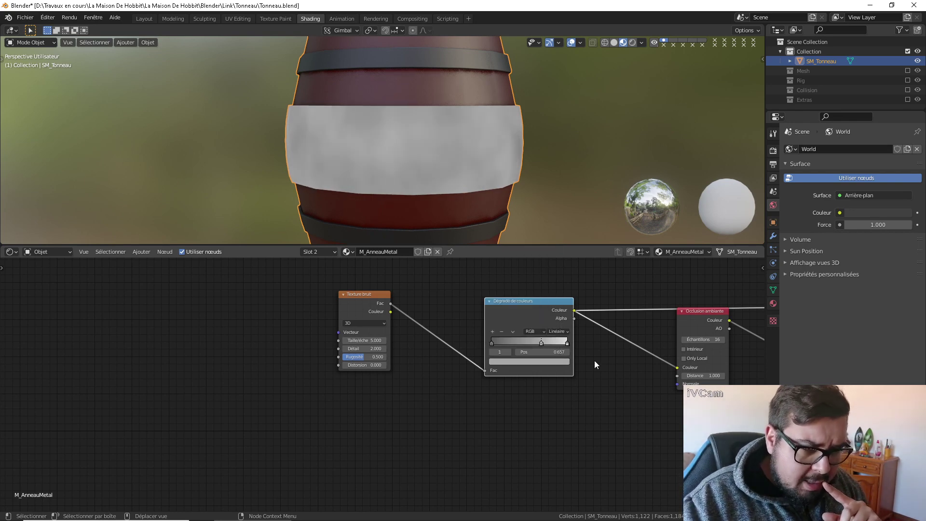
Tighten the color ramp by moving the middle stop to 0.470, the light stop to 0.577 and the dark stop closer to them
drag(541, 340, 530, 339)
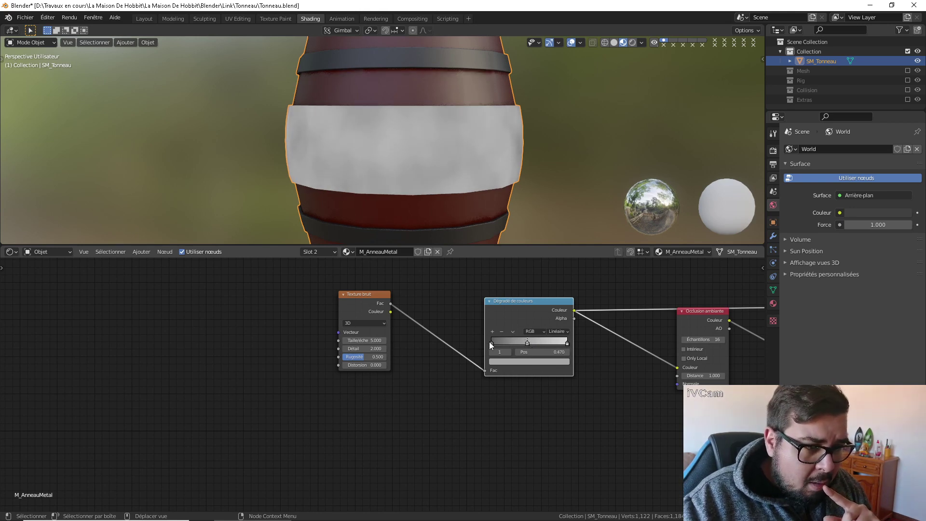
mouse_move(489, 341)
mouse_down()
mouse_move(566, 343)
mouse_move(534, 341)
mouse_up()
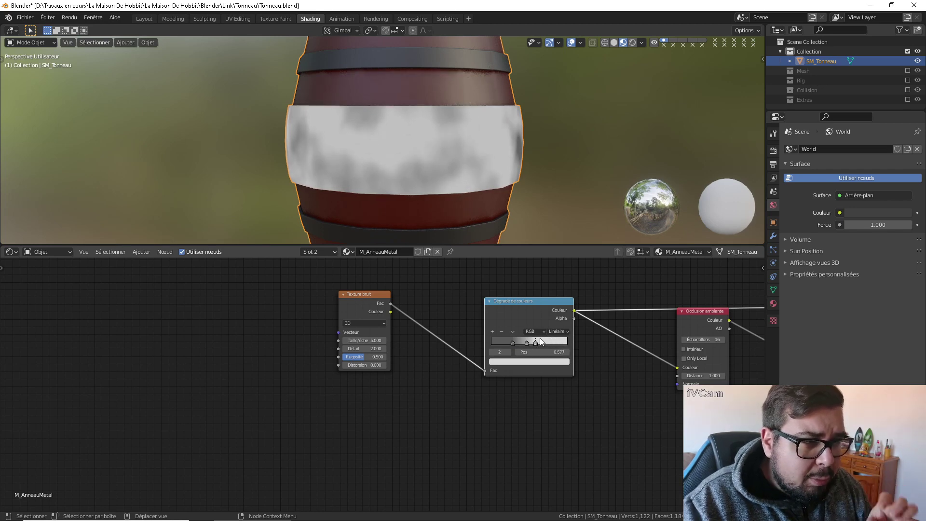
Set the noise texture's Détail to 16 and its Rugosité to 0.75
scroll(477, 331, up, 1)
drag(357, 346, 392, 346)
scroll(396, 198, up, 2)
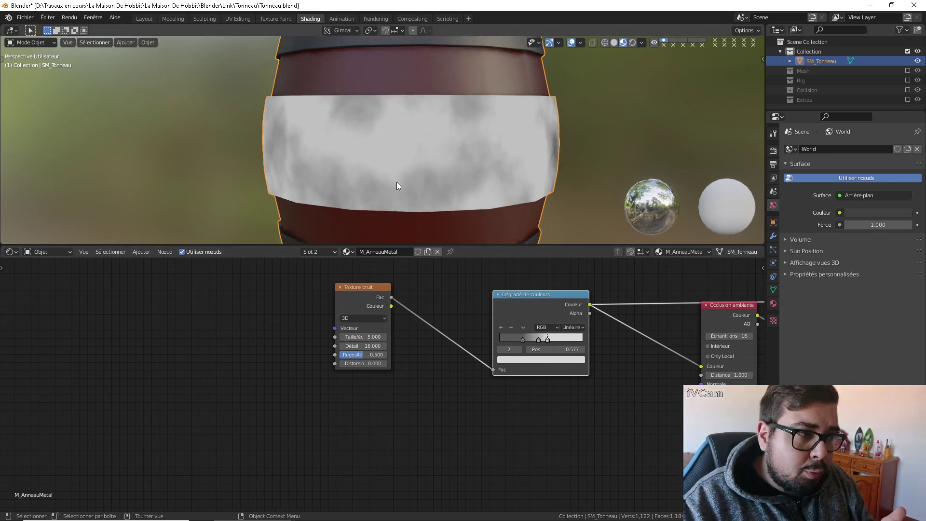
drag(354, 355, 388, 355)
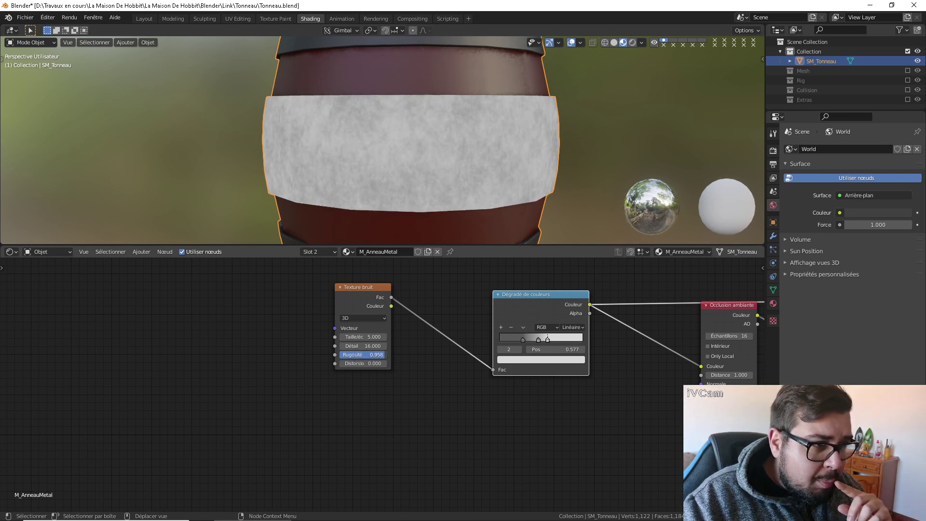
click(379, 355)
text(0)
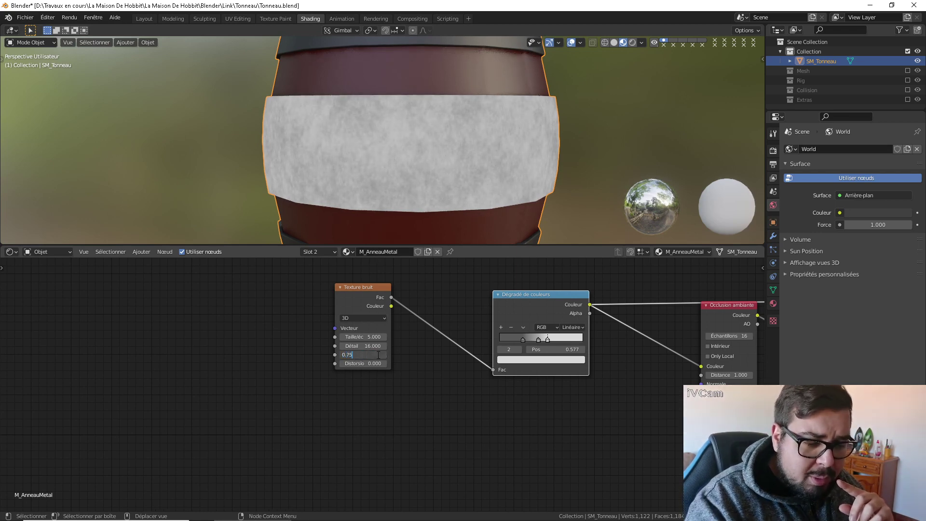
text(.75)
key(Return)
Add texture coordinate and Placage (mapping) nodes ahead of the noise texture, driven by the Objet output, and space them out
drag(367, 293, 352, 299)
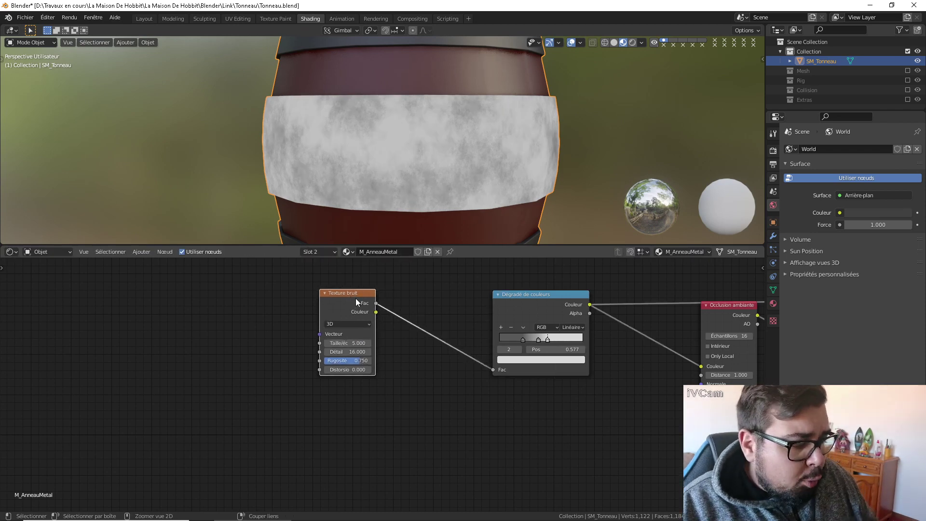
key(ctrl+t)
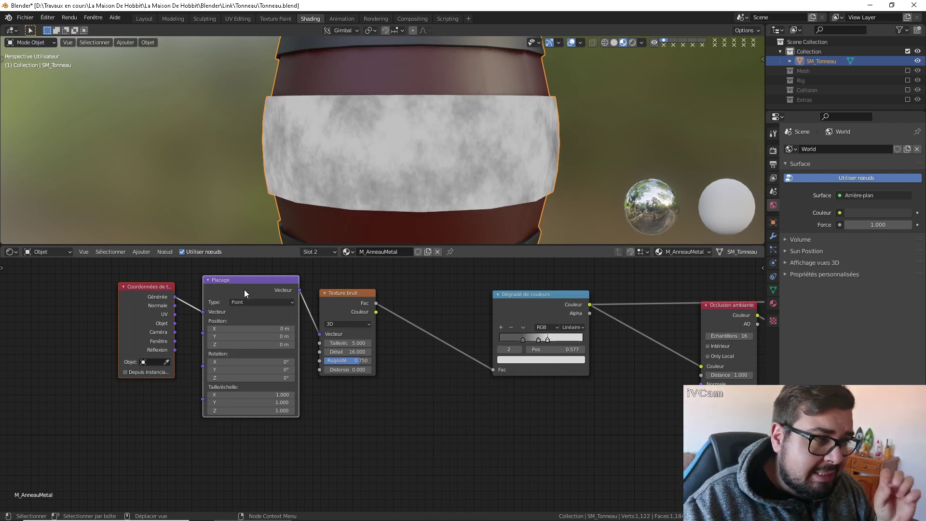
middle_drag(190, 347, 269, 347)
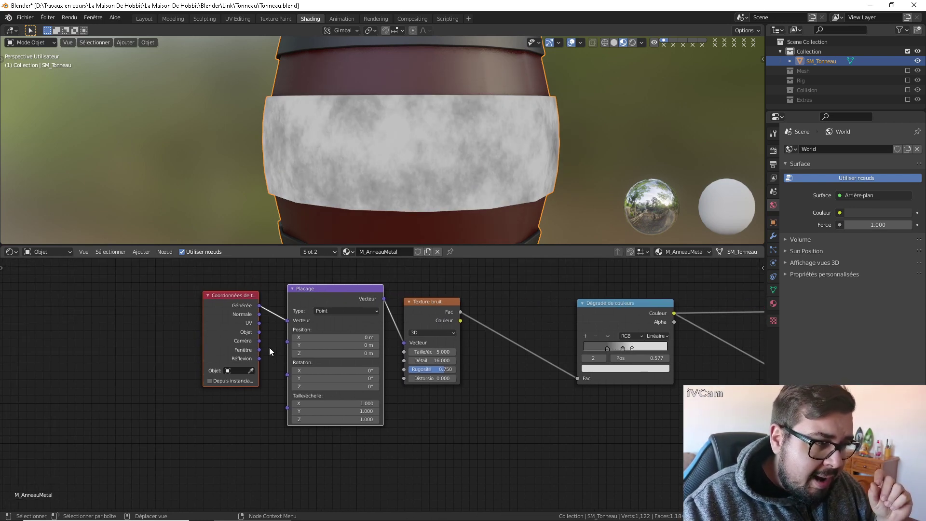
drag(259, 333, 297, 327)
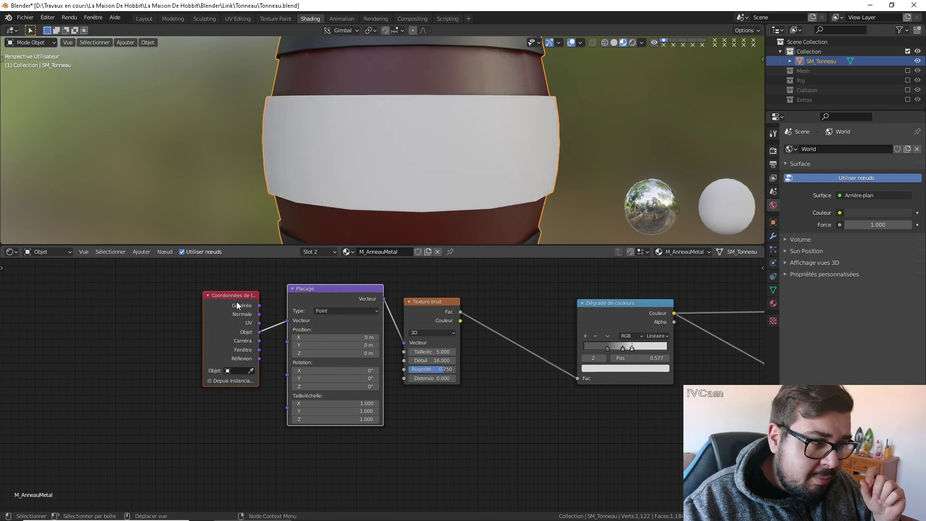
drag(231, 297, 189, 300)
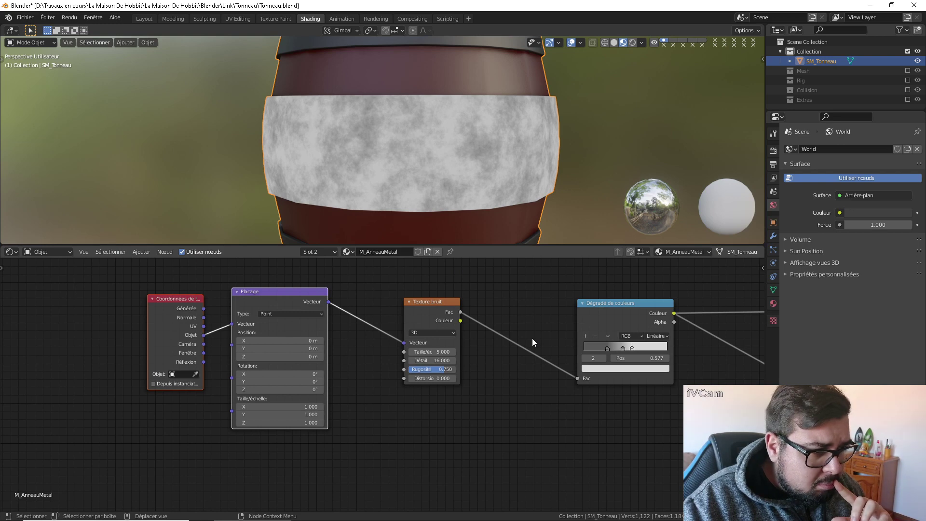
Try a Distorsion of 0.75 on the noise texture
middle_drag(531, 337, 362, 337)
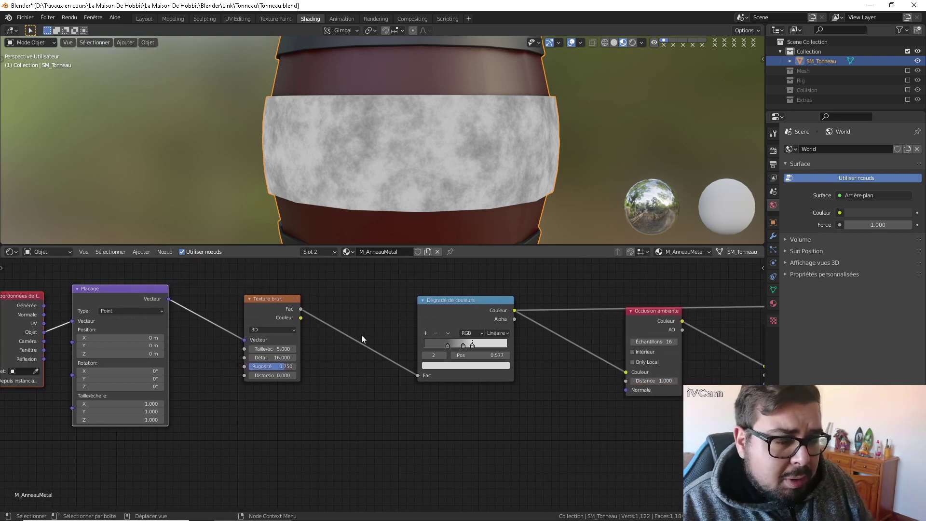
click(282, 376)
text(0.75)
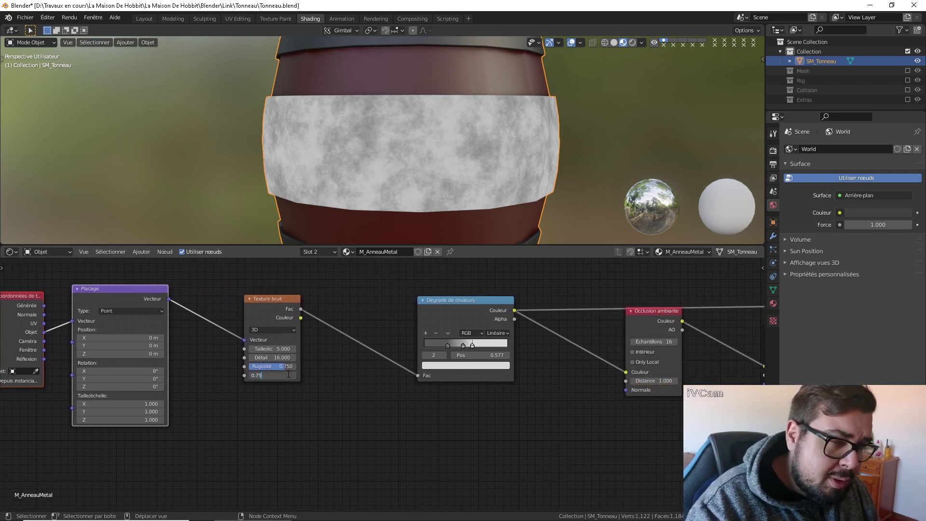
key(Return)
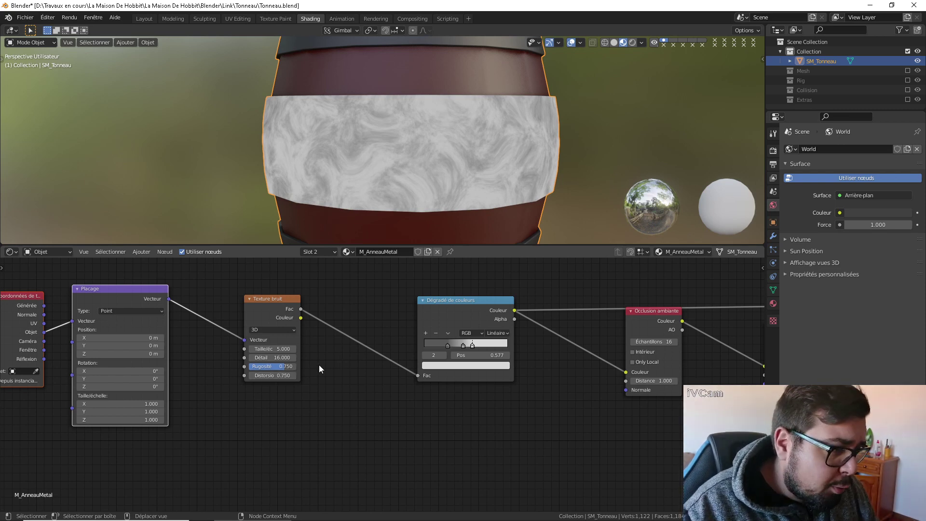
Set the noise texture's Distorsion to 0.25
click(280, 376)
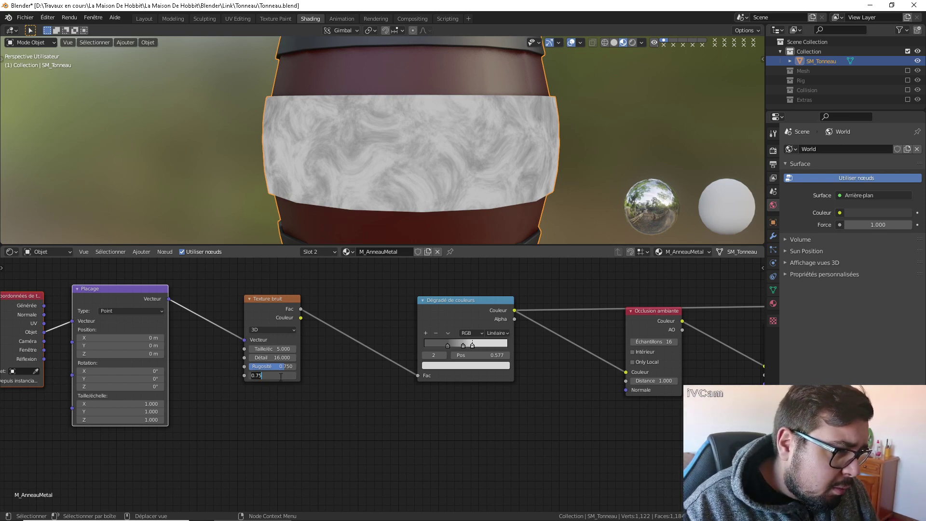
text(.25)
key(Return)
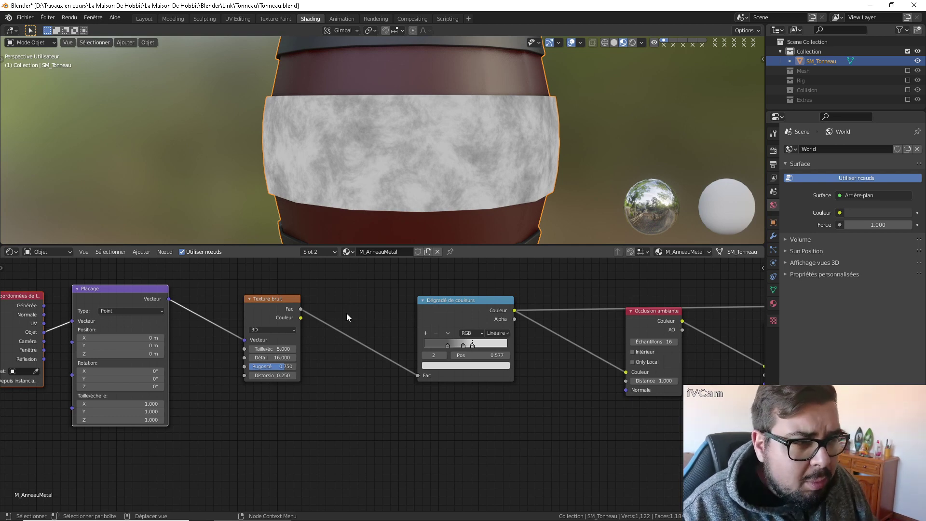
Reconnect the BSDF guidé shader to the material output and inspect the metal on the barrel's ring up close
middle_drag(591, 357, 434, 357)
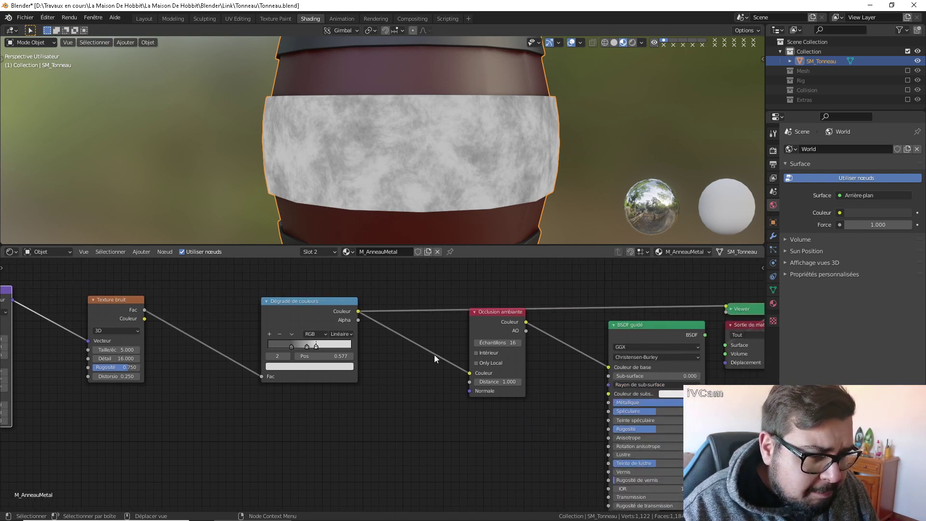
ctrl+shift+click(667, 326)
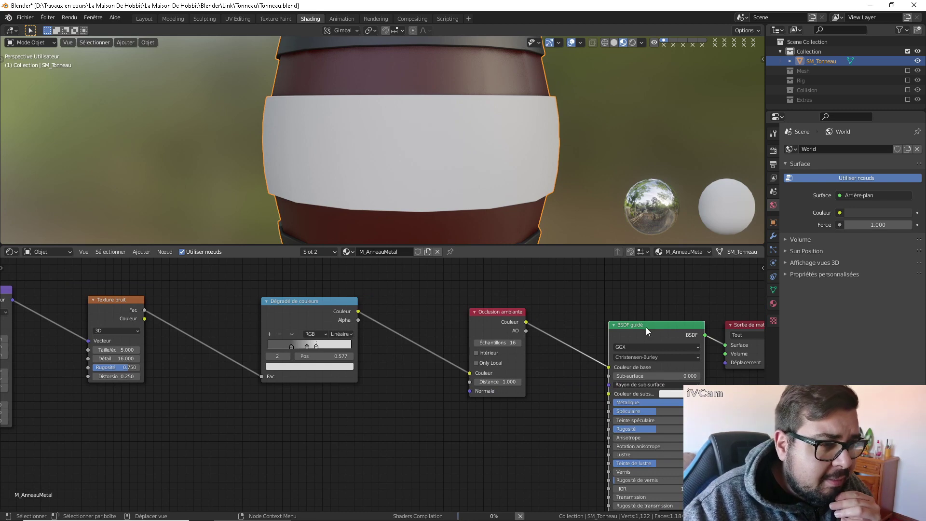
middle_drag(532, 198, 520, 193)
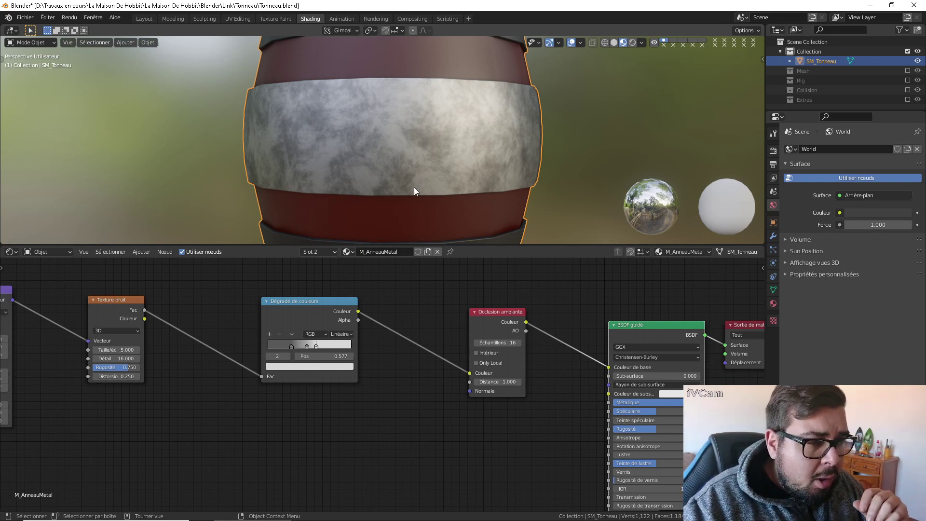
scroll(410, 198, up, 2)
scroll(453, 347, up, 1)
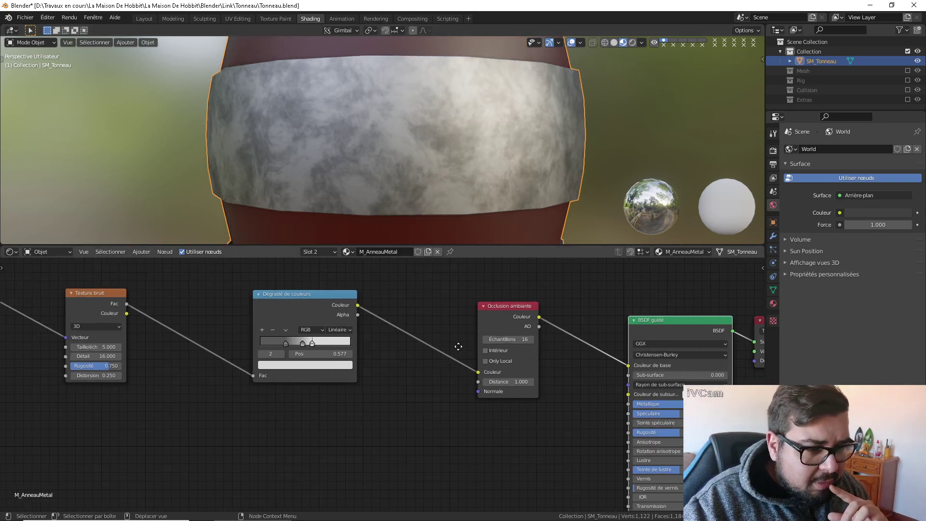
Move the color ramp and Occlusion ambiante nodes up to free space below them
middle_drag(459, 346, 481, 346)
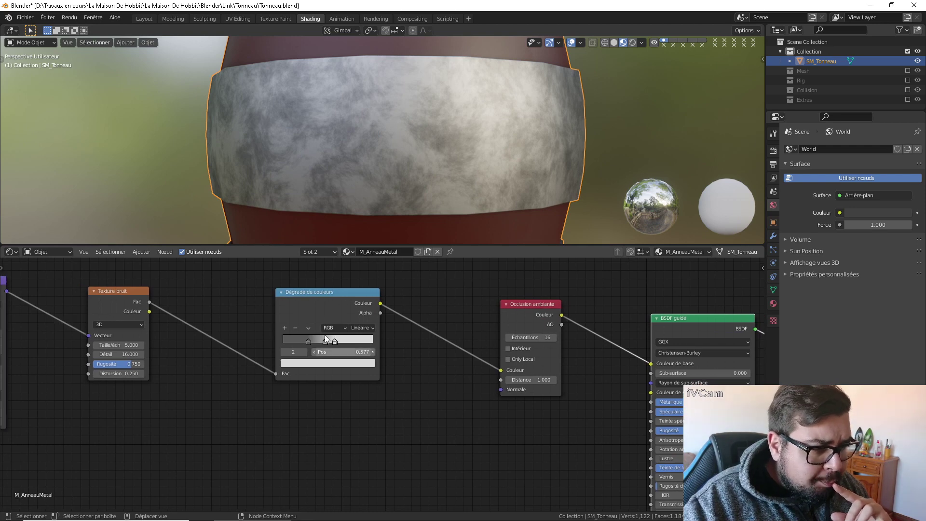
drag(330, 295, 327, 287)
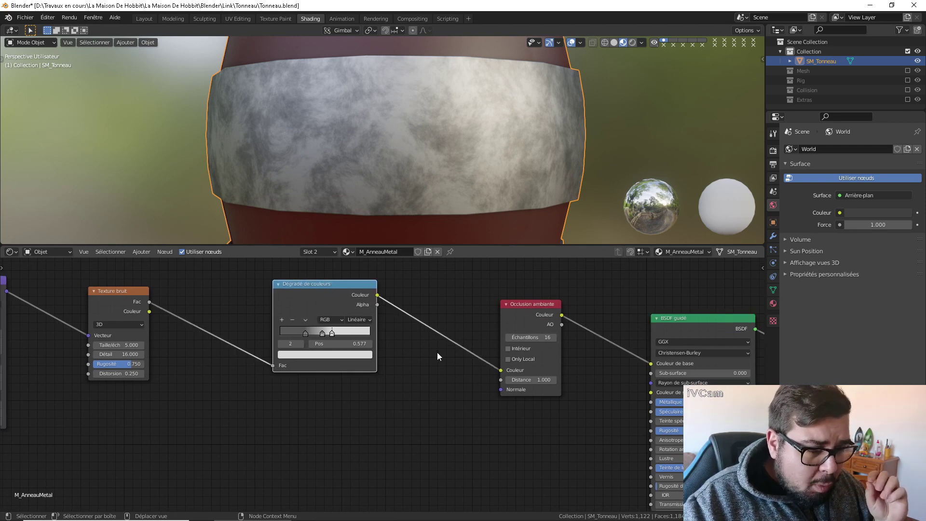
scroll(438, 354, down, 1)
drag(502, 316, 490, 286)
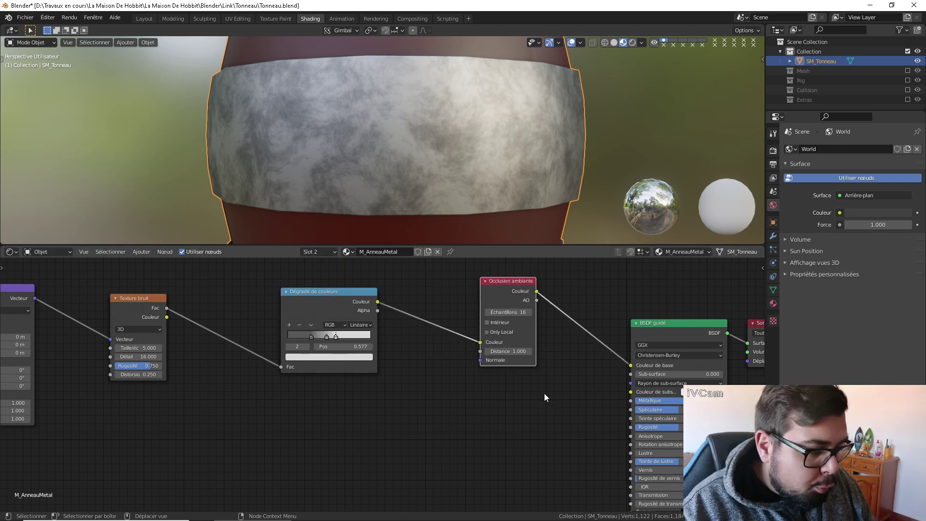
Add a Fresnel node below the Occlusion ambiante node and connect its Fac output to the shader's Spéculaire input
key(shift+a)
mouse_move(533, 368)
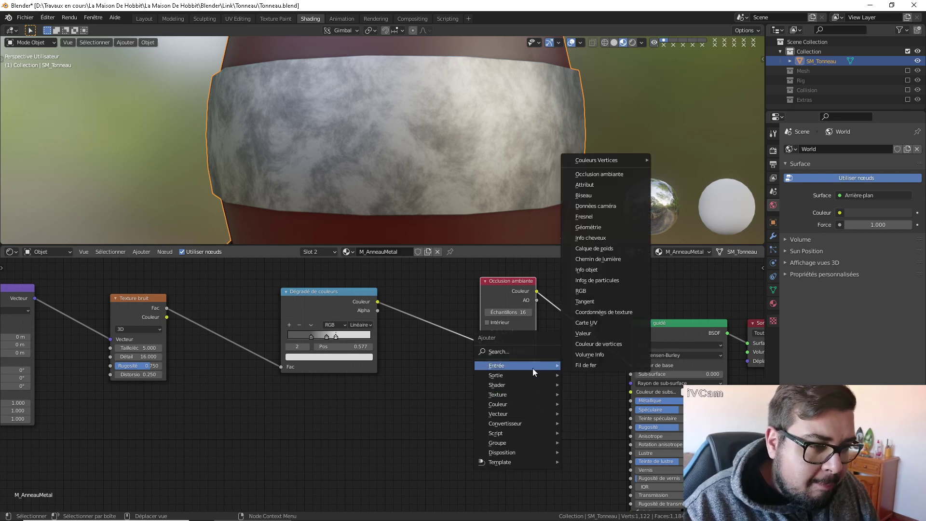
click(602, 217)
click(561, 424)
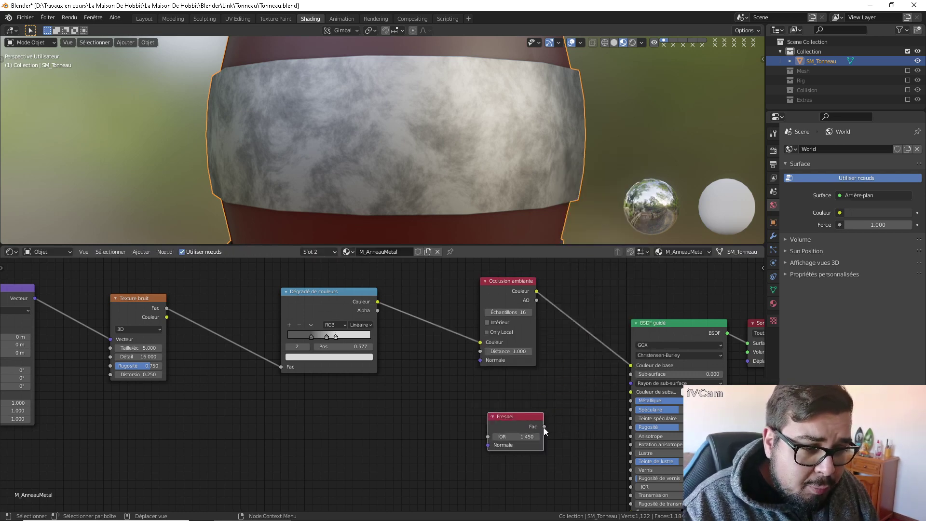
drag(545, 428, 630, 409)
Set the Fresnel node's IOR to 2.15
click(519, 437)
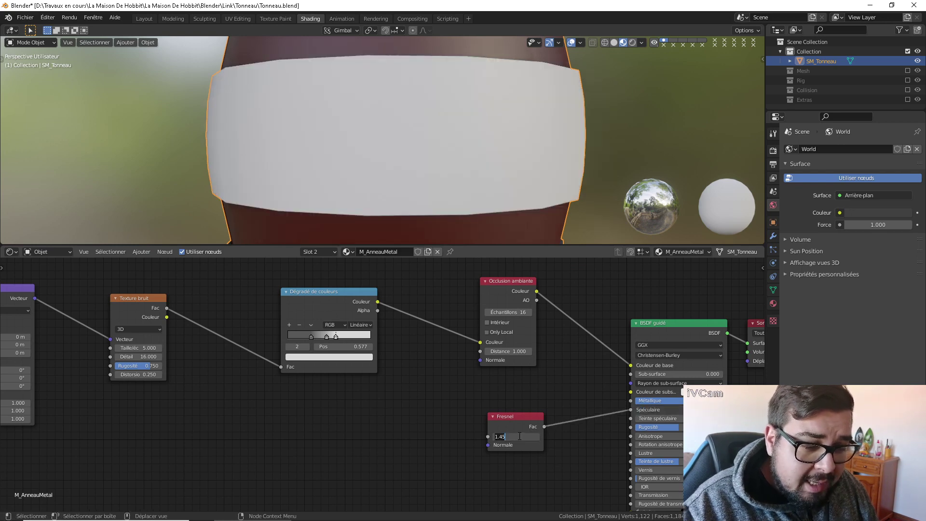
text(2.15)
key(Return)
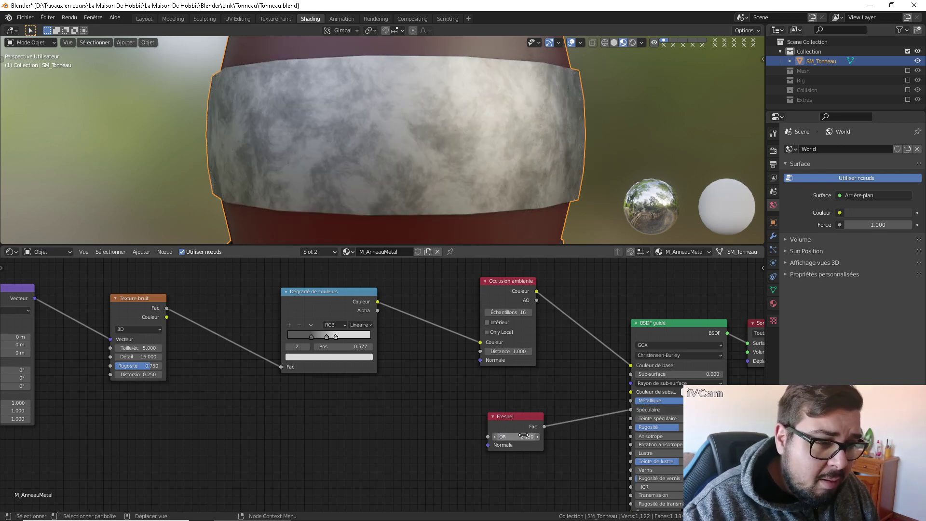
Move the Fresnel node closer to the shader and add a Dégradé de couleurs node below it, connecting its Couleur output to Rugosité
drag(517, 420, 564, 403)
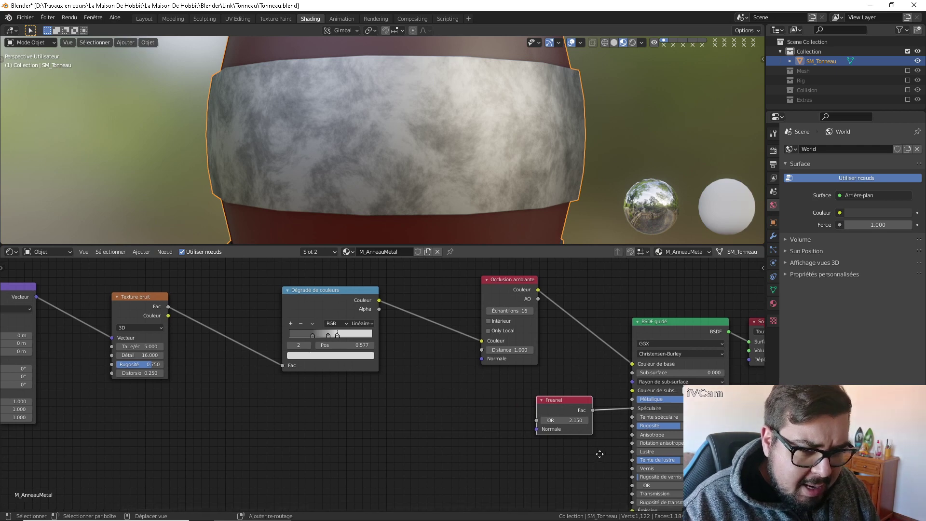
middle_drag(586, 426, 610, 395)
scroll(587, 398, down, 1)
scroll(570, 405, down, 1)
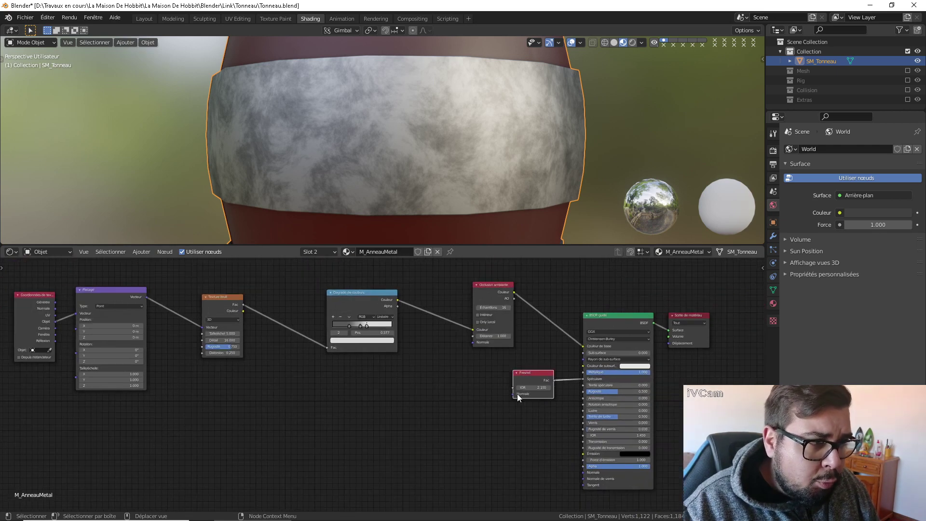
key(shift+a)
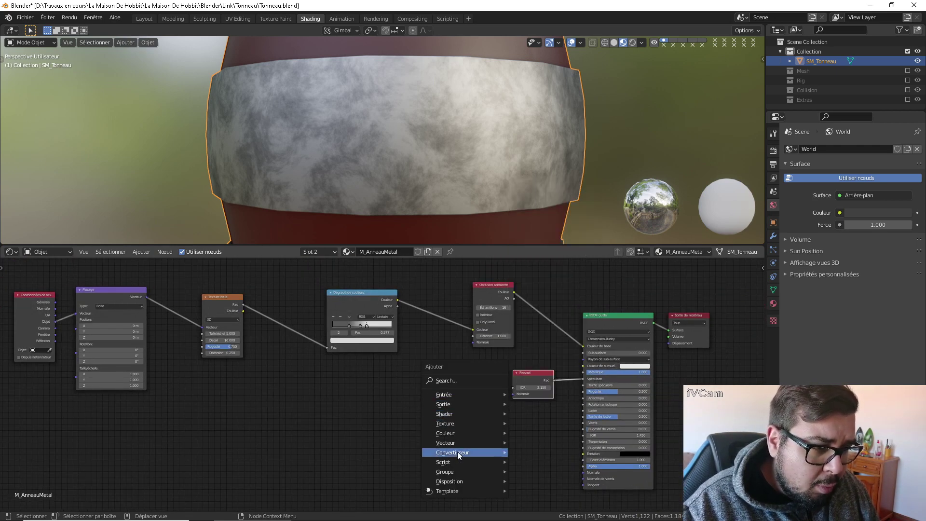
mouse_move(458, 452)
click(530, 325)
click(419, 417)
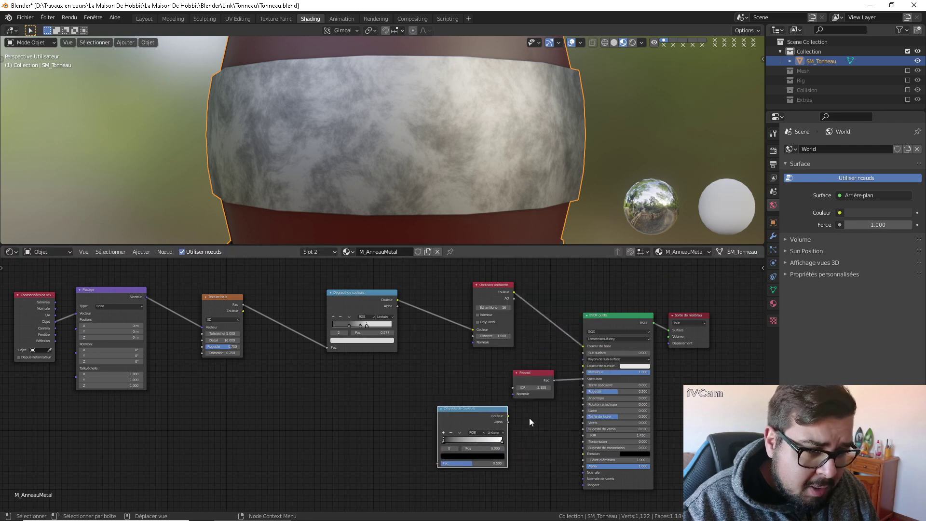
drag(508, 416, 584, 391)
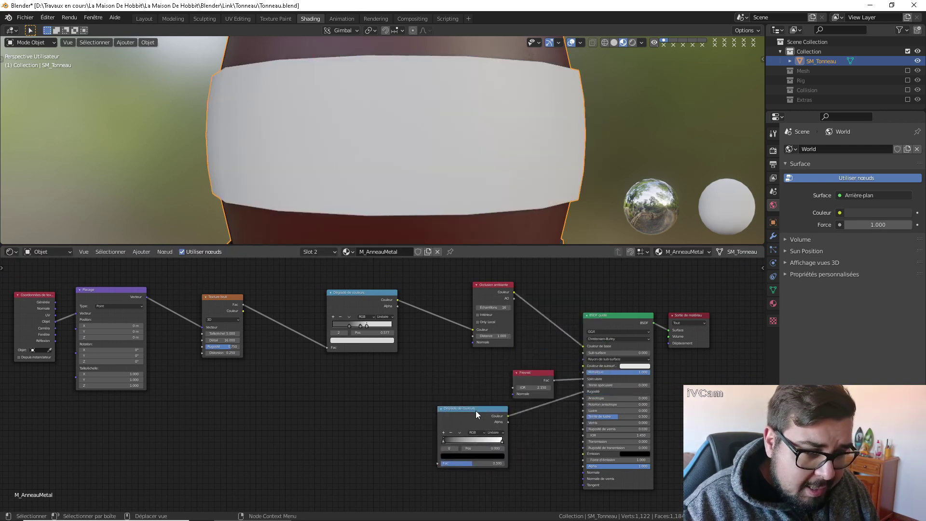
drag(476, 410, 462, 414)
Add a Texture musgrave node, connecting the Placage node's Vecteur to its Vecteur input and its Hauteur output to the new color ramp's Fac
key(shift+a)
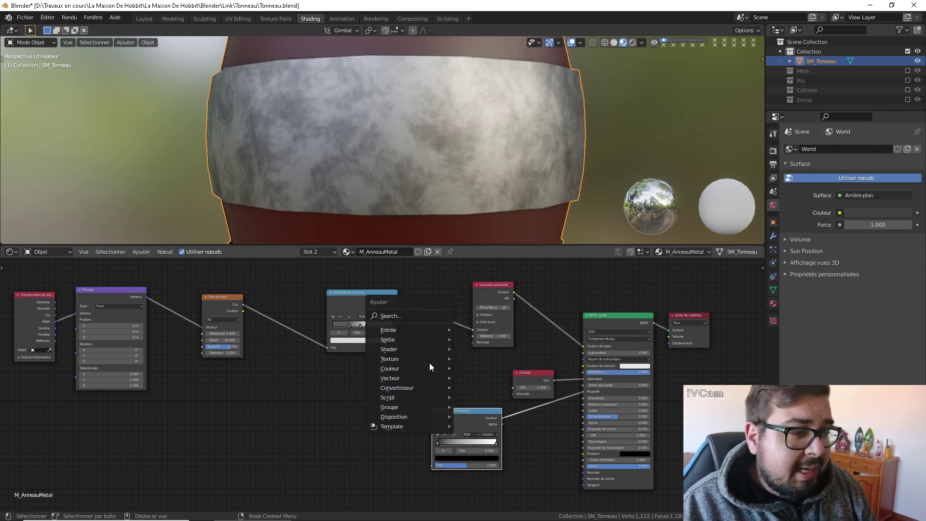
mouse_move(424, 353)
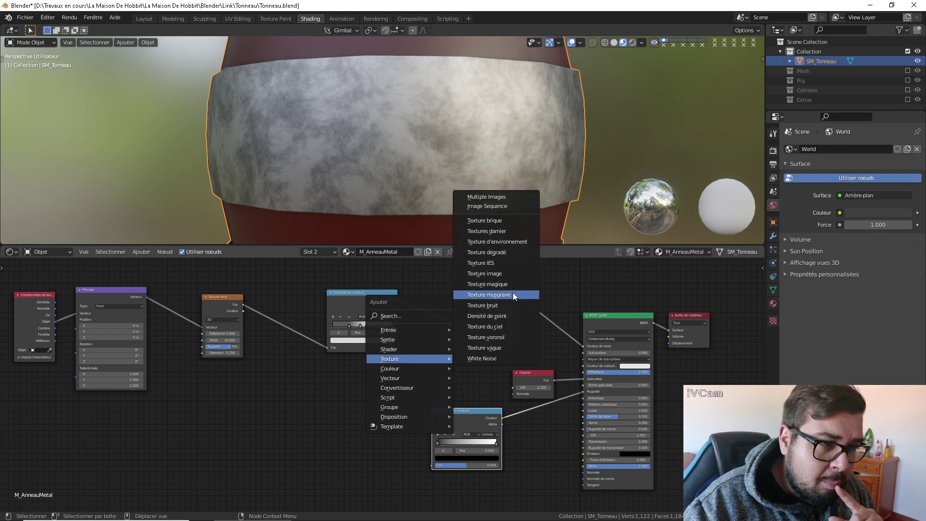
click(514, 293)
click(301, 413)
mouse_move(355, 417)
mouse_down()
mouse_move(434, 466)
mouse_move(371, 419)
mouse_up()
middle_drag(290, 415, 384, 408)
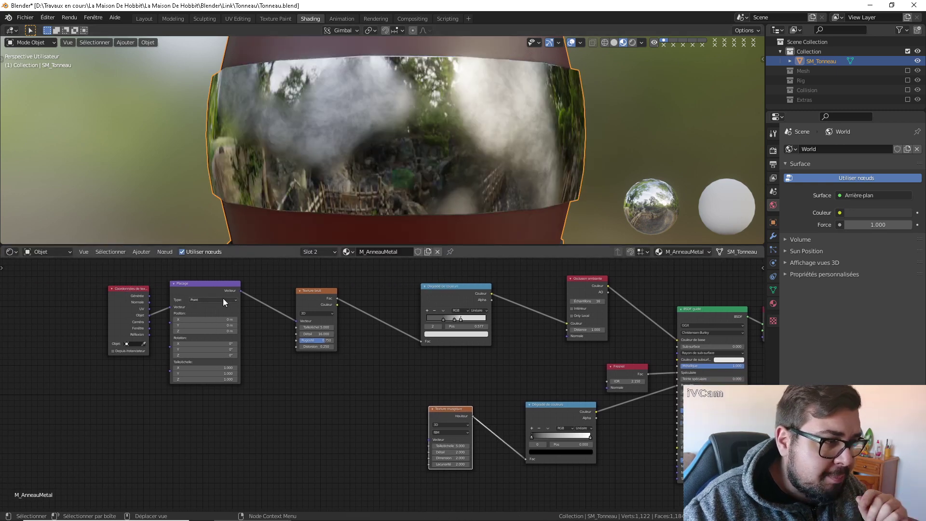
mouse_move(241, 291)
mouse_down()
mouse_move(349, 412)
mouse_move(436, 441)
mouse_move(425, 411)
mouse_move(327, 403)
mouse_up()
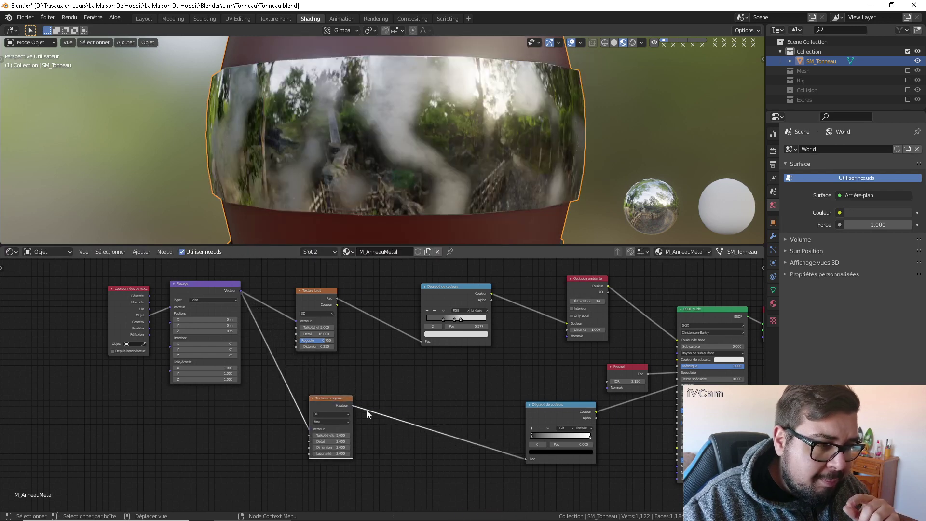
middle_drag(390, 431, 439, 435)
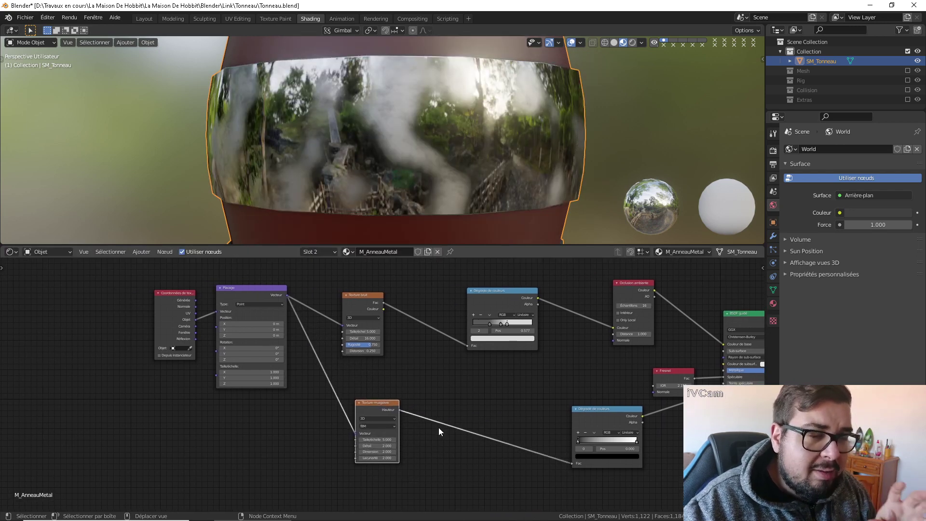
Set the brightness value of the black stop in the roughness color ramp to 0.25
scroll(439, 427, up, 1)
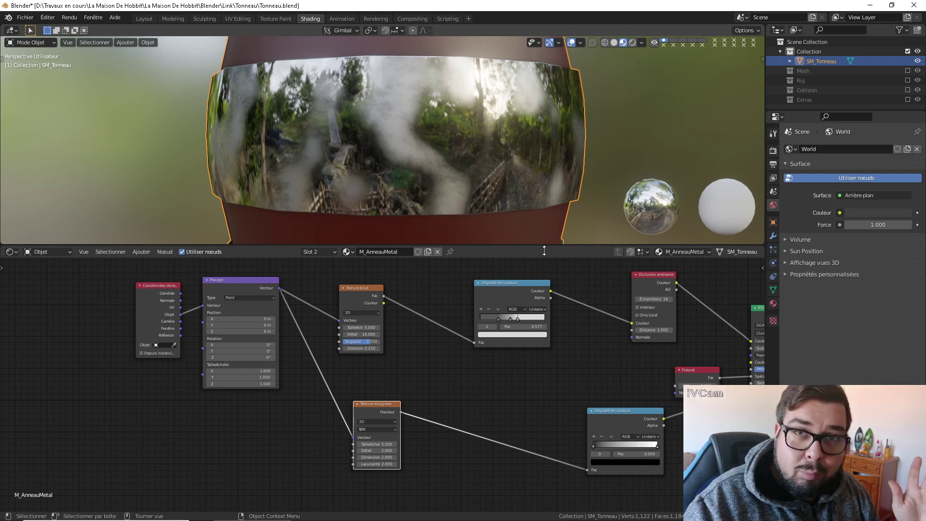
middle_drag(546, 314, 499, 308)
scroll(499, 308, up, 1)
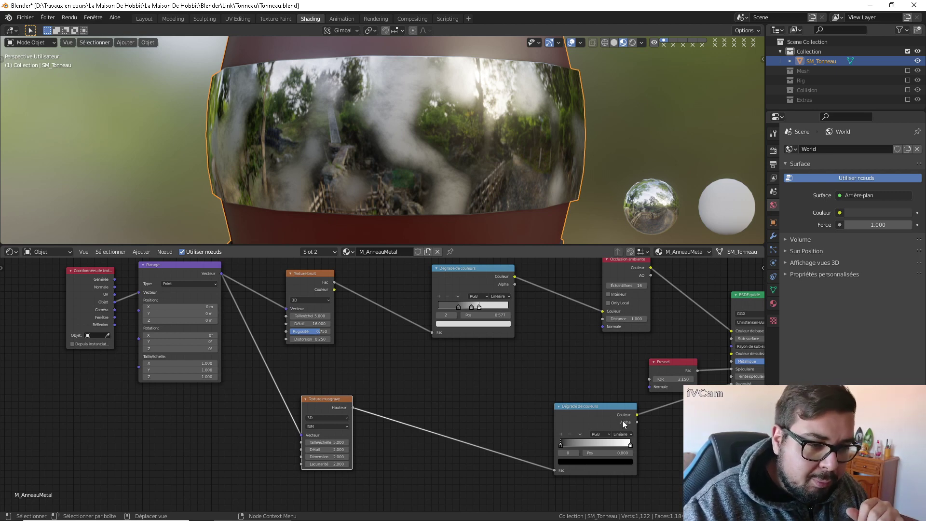
click(604, 463)
click(592, 445)
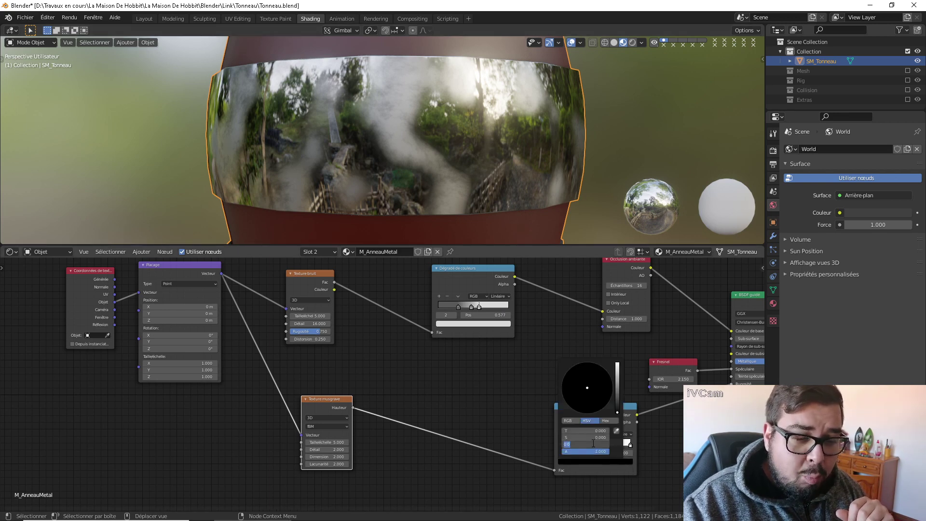
text(0.25)
key(Return)
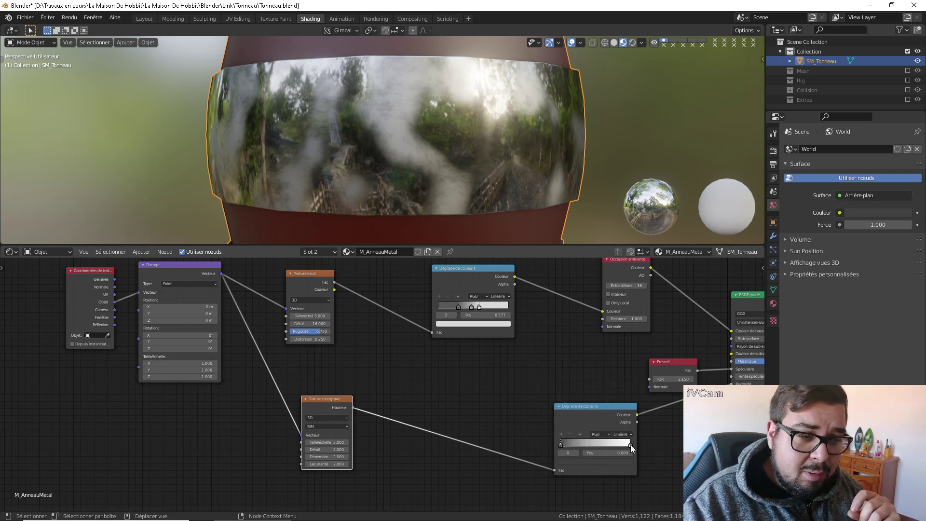
Try brightness values of 0.65 and 0.45 on the white stop of the roughness color ramp
click(623, 461)
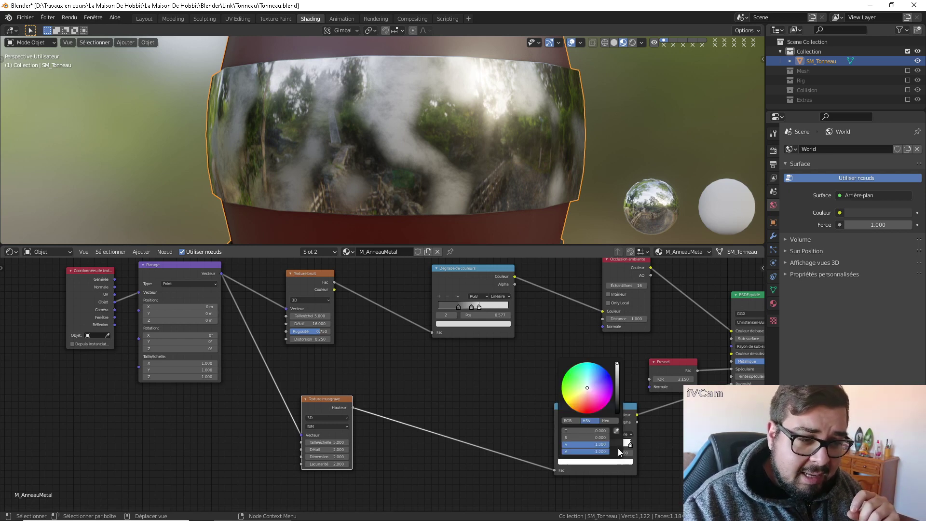
click(593, 444)
text(.65)
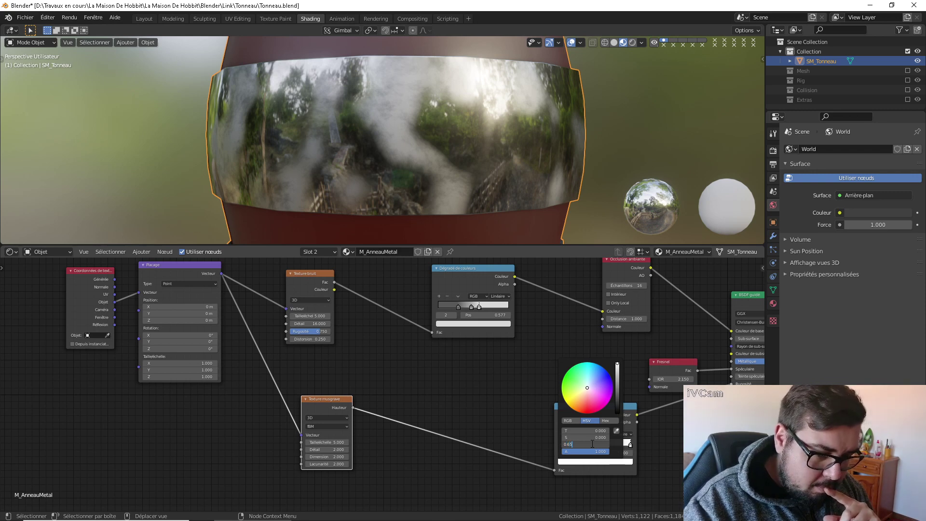
key(Return)
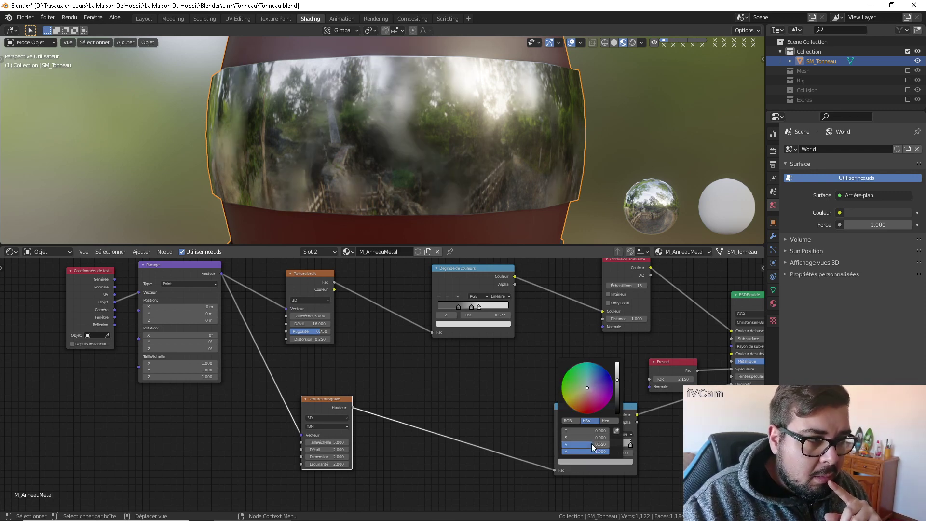
click(592, 444)
text(0.45)
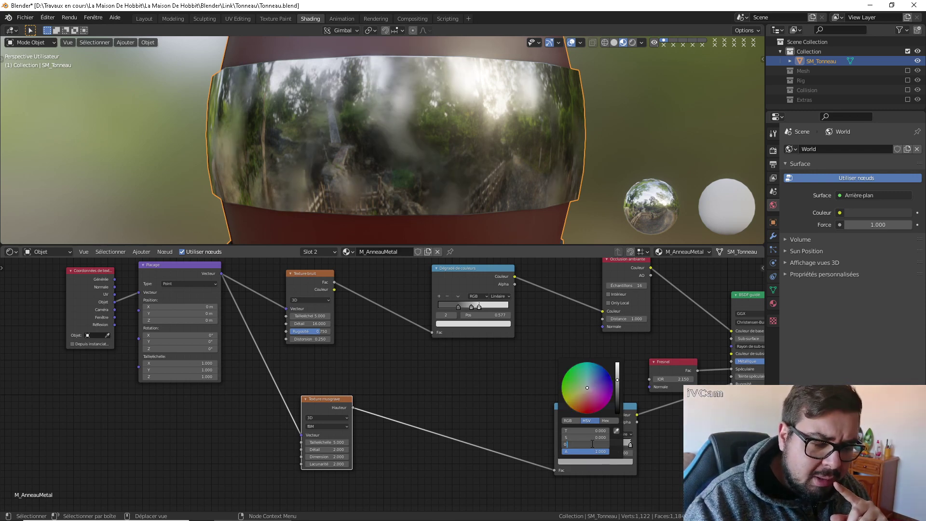
key(Return)
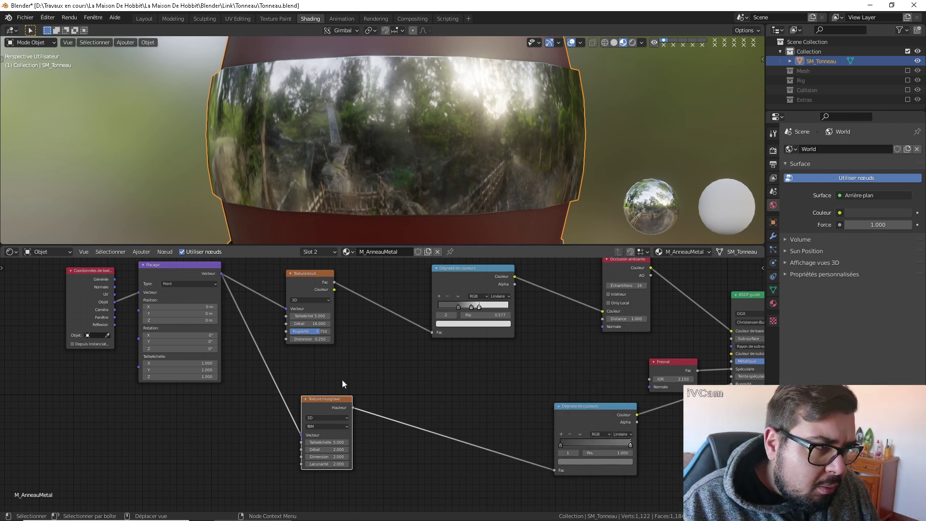
Move the Texture musgrave node up slightly and set the roughness color ramp's first stop to a brightness value of 0.45
mouse_move(336, 397)
mouse_down()
mouse_move(360, 386)
mouse_move(337, 383)
mouse_up()
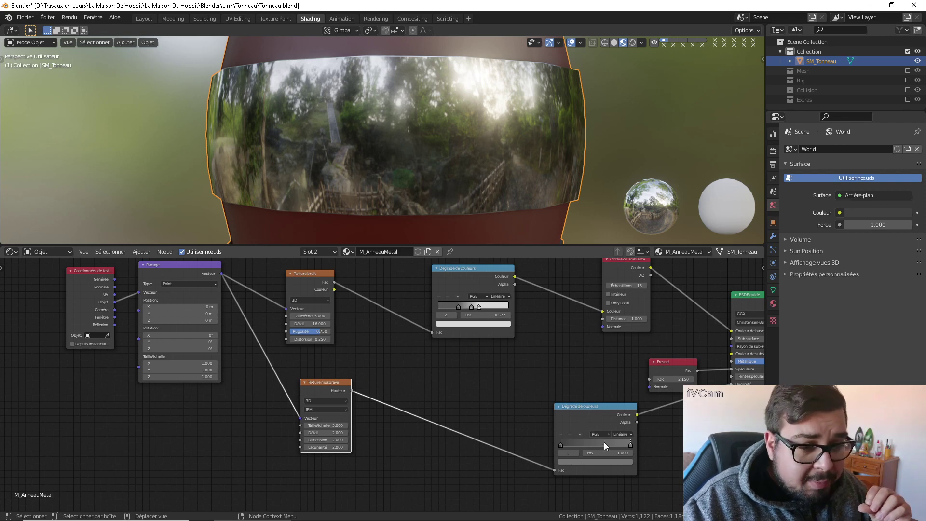
click(561, 444)
click(561, 444)
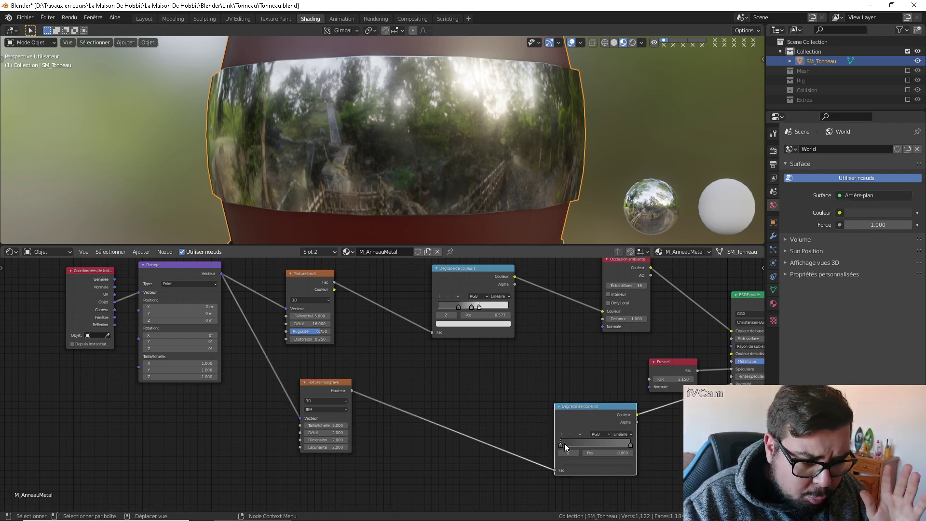
click(583, 461)
text(0.45)
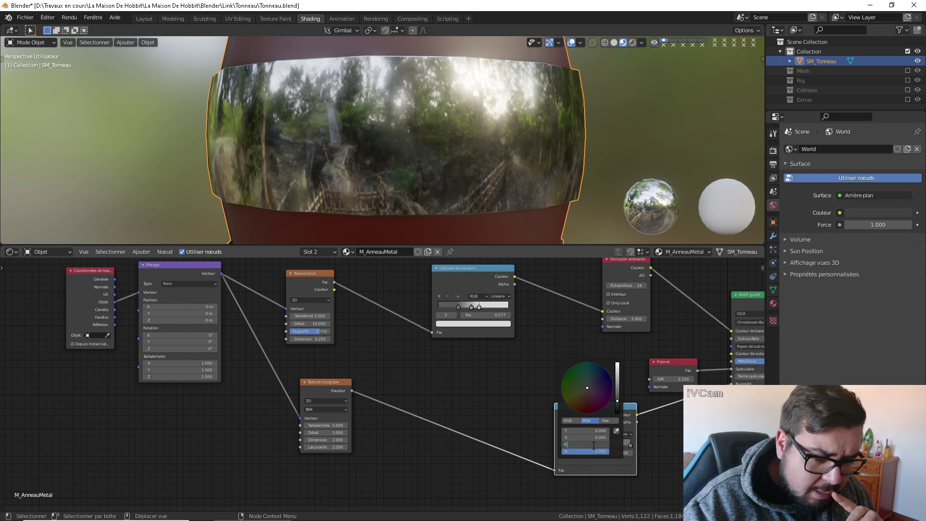
key(Return)
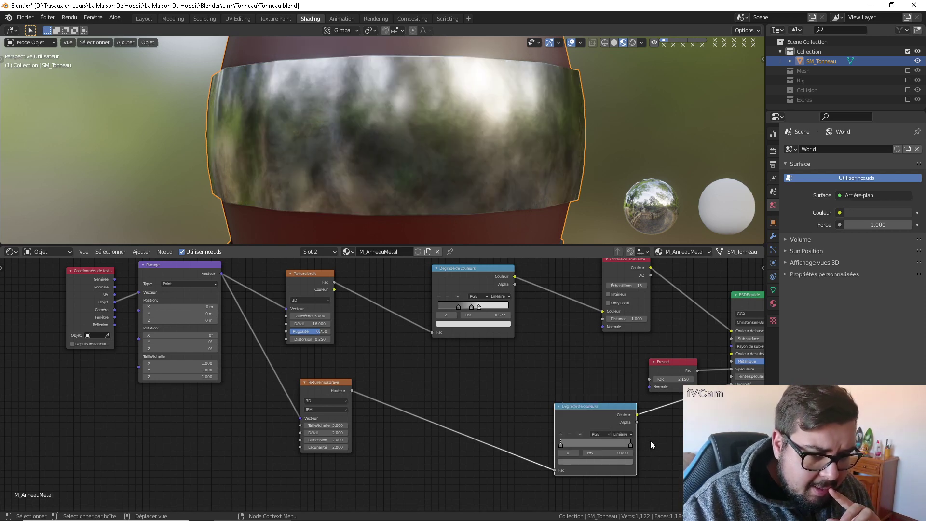
Set the roughness color ramp's last stop to a brightness value of 0.65 and shift the node slightly away from the shader
click(624, 462)
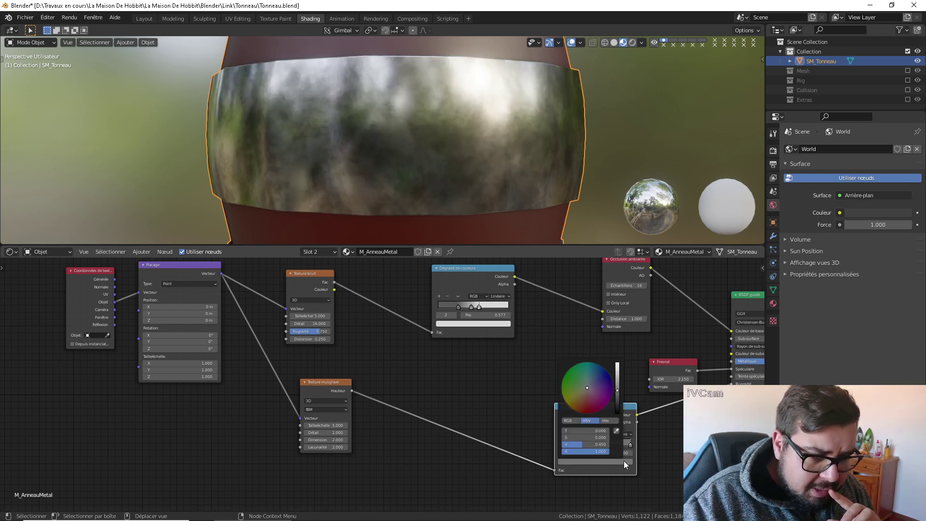
click(601, 443)
text(0.65)
key(Return)
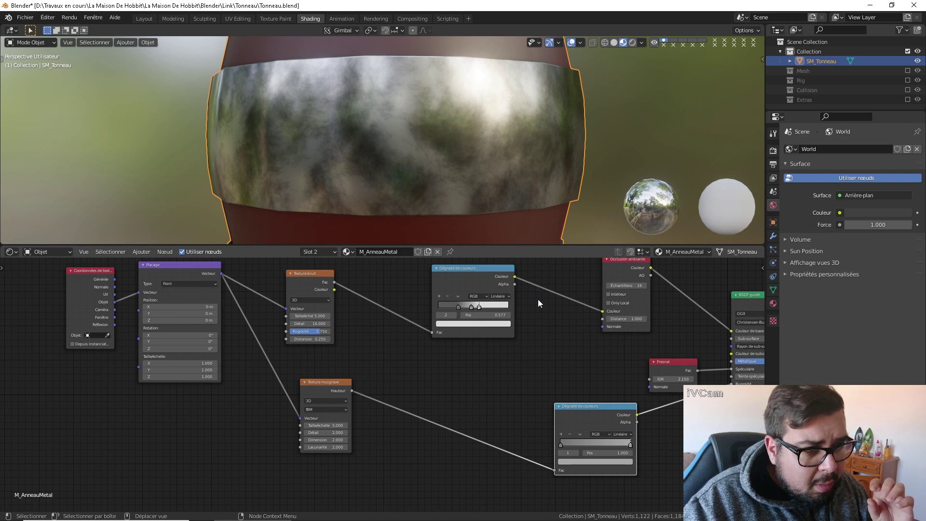
middle_drag(571, 383, 548, 370)
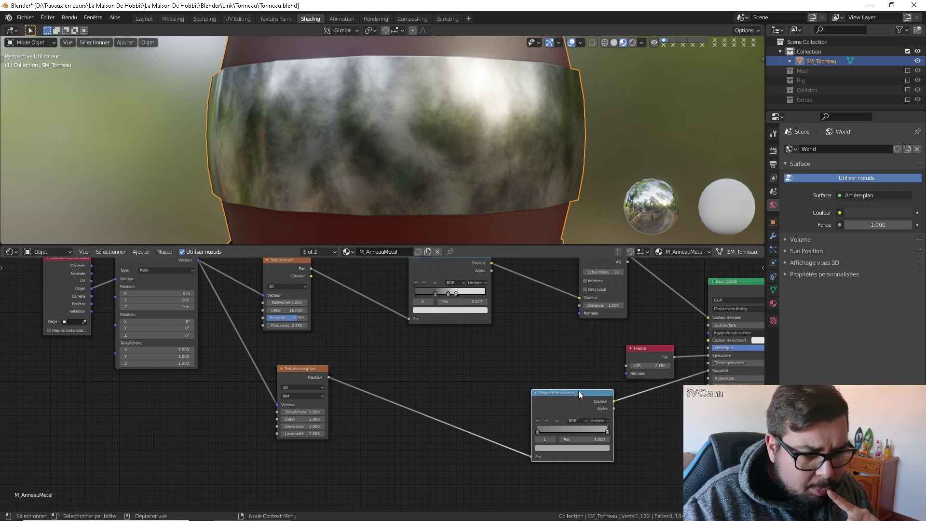
drag(574, 393, 564, 391)
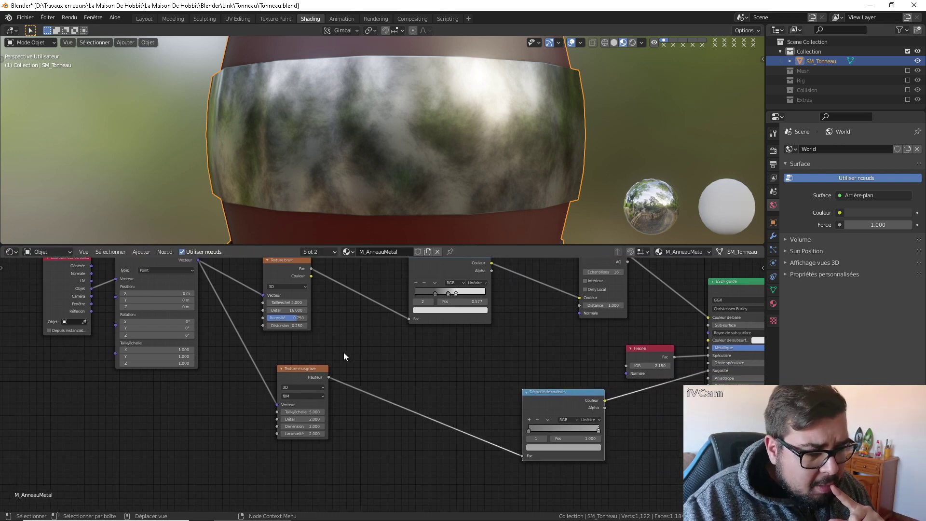
Set the Texture musgrave node's Détail to 16, Dimension to 0.75 and Taille/échelle to 2
middle_drag(358, 369, 400, 368)
drag(343, 418, 405, 417)
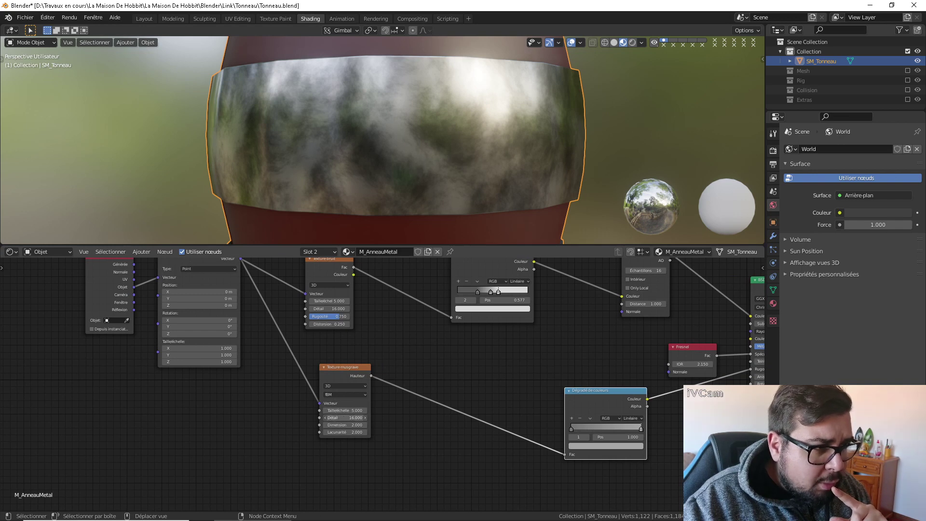
click(353, 426)
text(0)
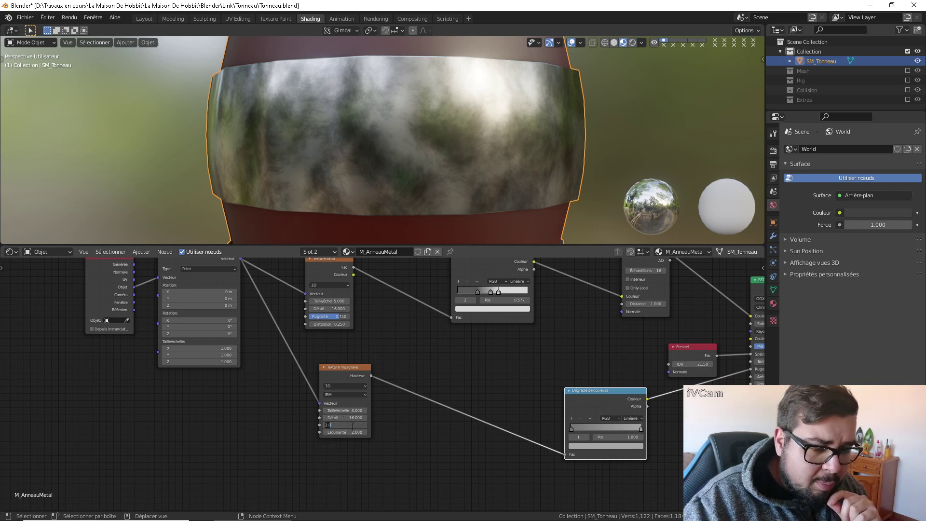
text(.75)
key(Return)
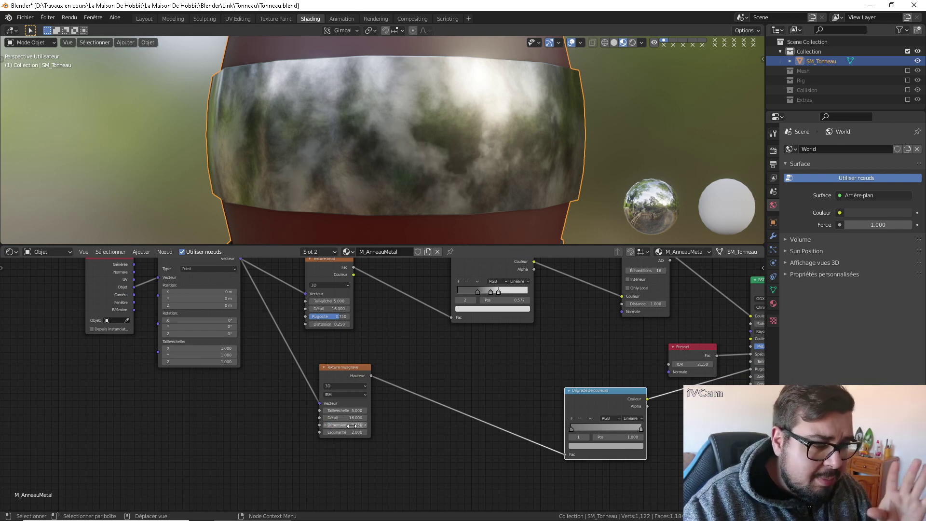
click(350, 412)
text(3)
key(Return)
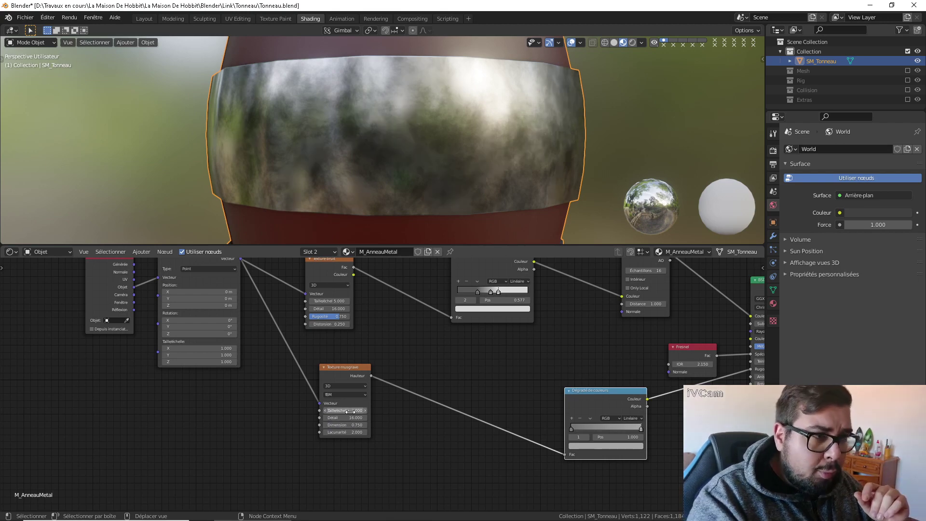
Check the ring's reflections on the barrel, and move the roughness color ramp and Fresnel nodes farther from the shader
scroll(351, 412, up, 1)
middle_drag(406, 234, 460, 169)
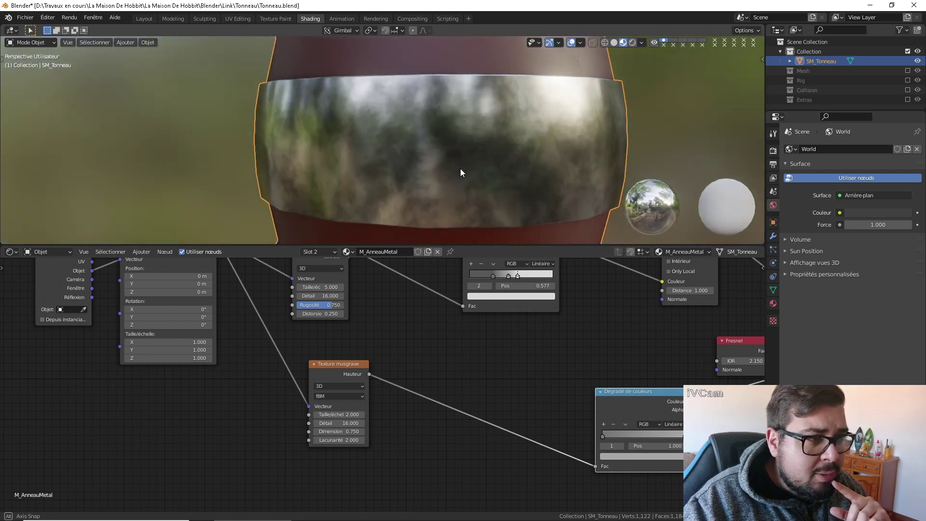
scroll(460, 168, down, 1)
middle_drag(536, 435, 424, 399)
scroll(424, 399, down, 3)
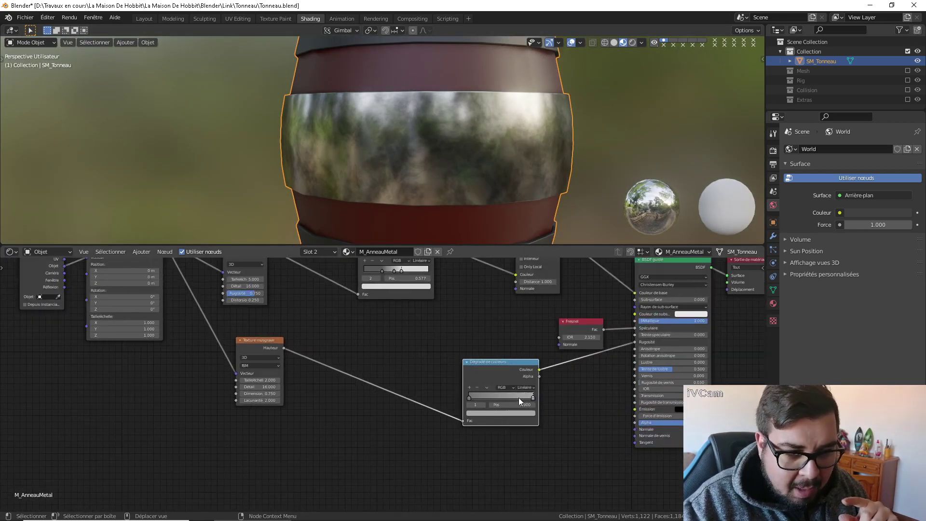
drag(523, 368, 508, 364)
drag(584, 329, 548, 320)
scroll(486, 381, down, 1)
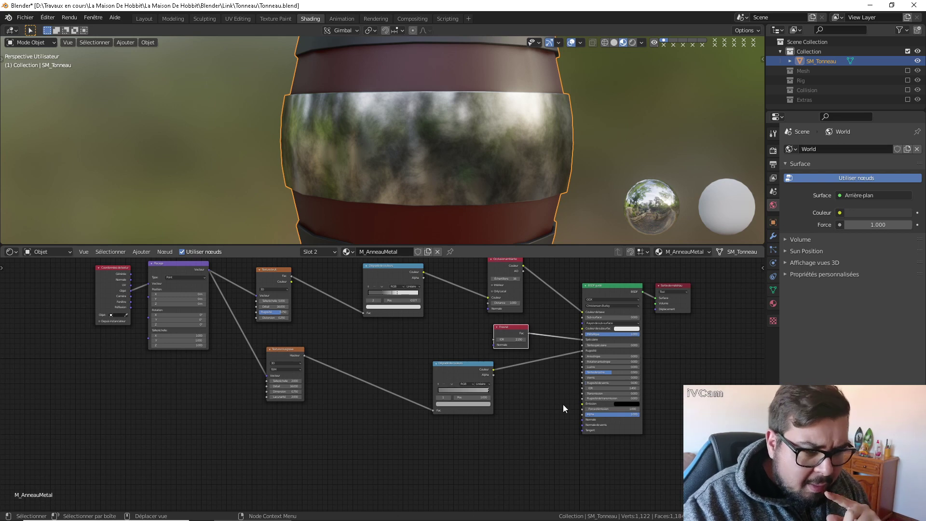
Add a second Dégradé de couleurs node below the roughness color ramp
key(shift+a)
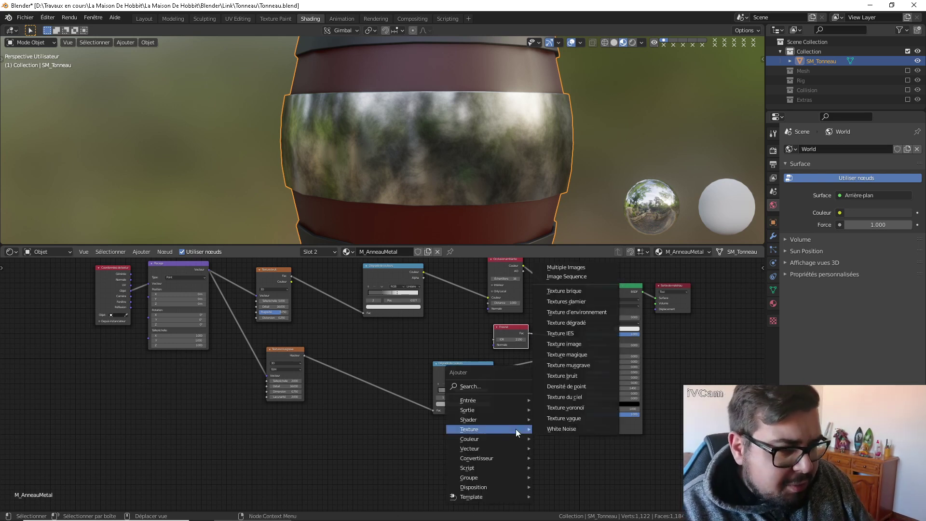
mouse_move(497, 459)
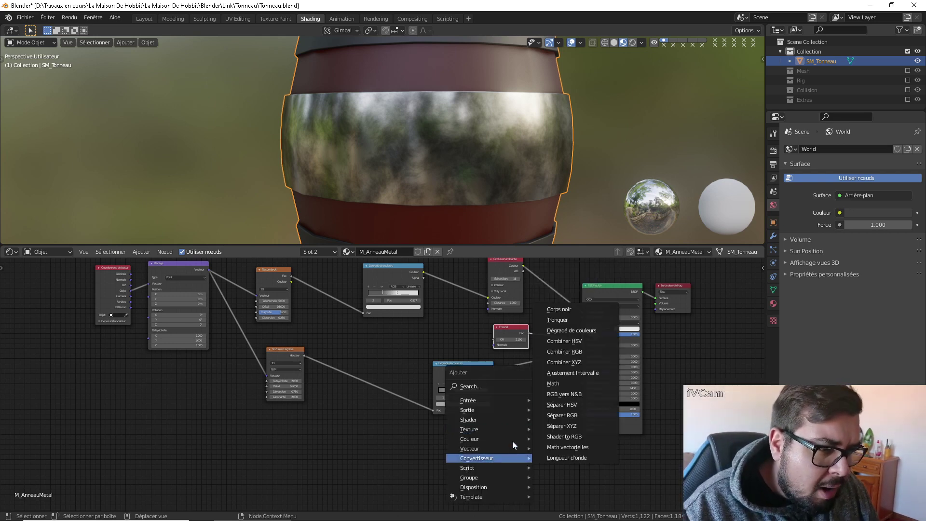
click(589, 340)
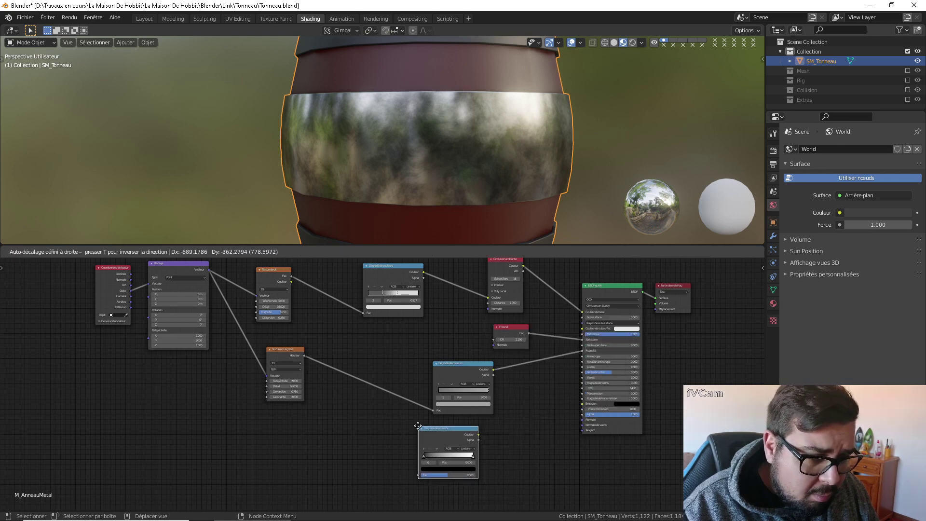
click(449, 439)
Add a Bump node between the new color ramp and the shader
key(shift+a)
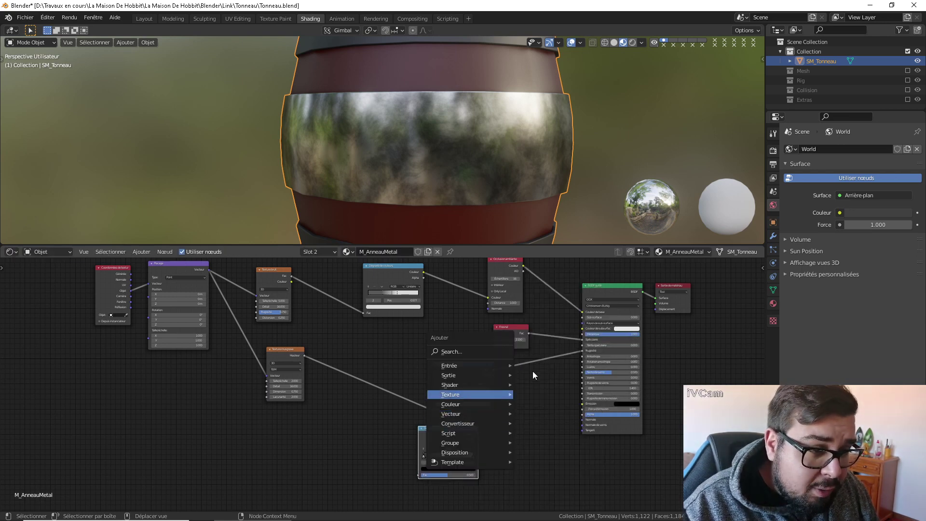
mouse_move(471, 425)
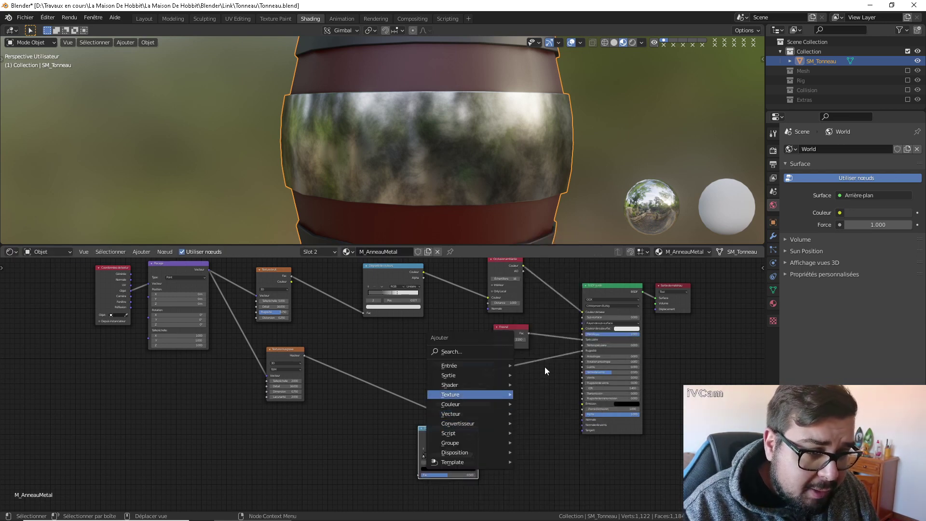
click(522, 414)
click(526, 413)
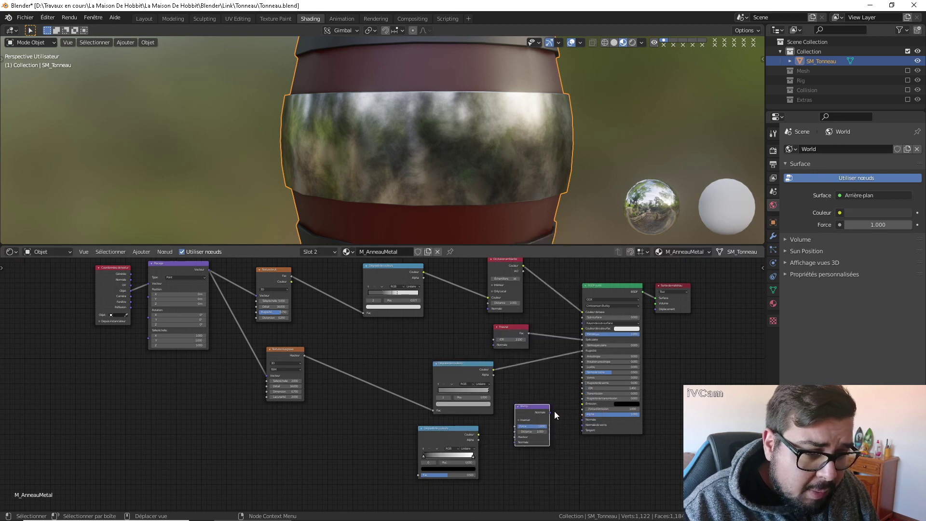
Connect the Bump output to the shader's Normale input and the new color ramp's Couleur to the Bump's Force input
drag(550, 413, 583, 420)
drag(478, 435, 516, 427)
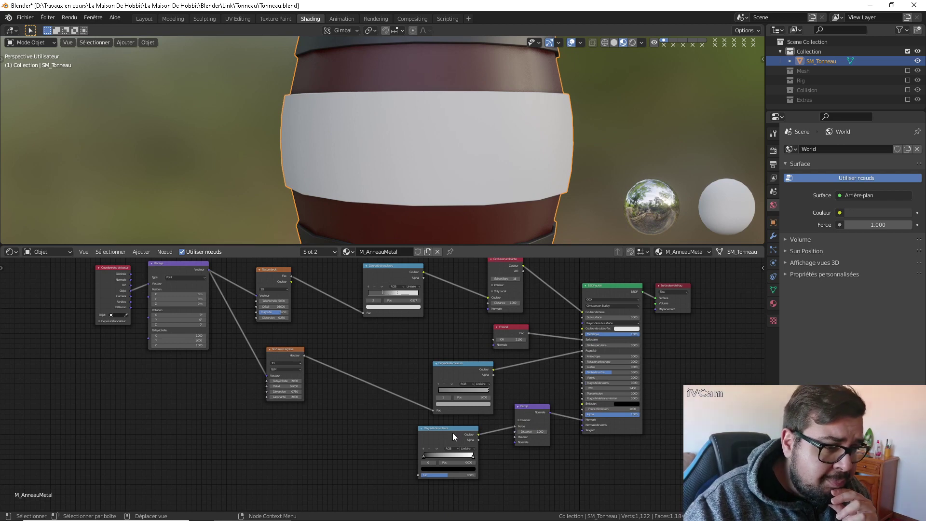
drag(452, 433, 440, 438)
Add a Texture voronoi node before the bump color ramp and preview its Distance output on the ring
middle_drag(400, 438, 478, 399)
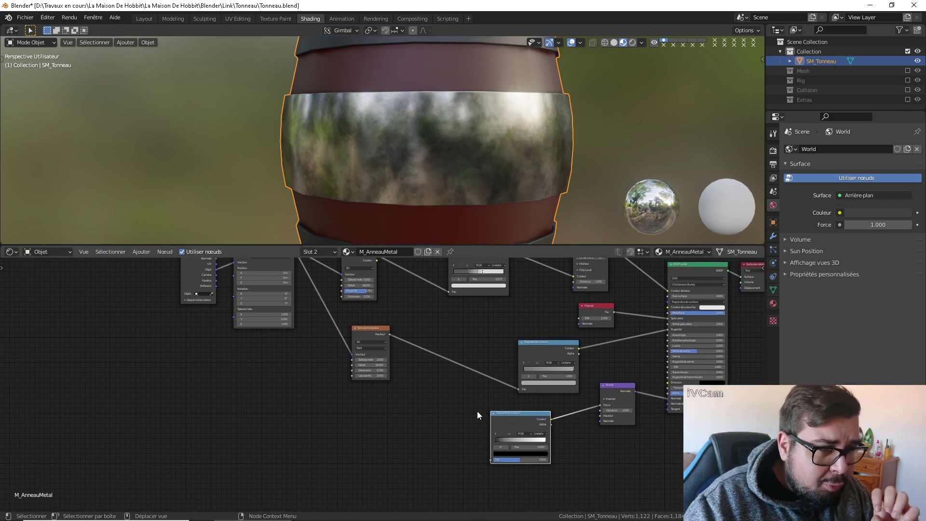
middle_drag(506, 417, 508, 414)
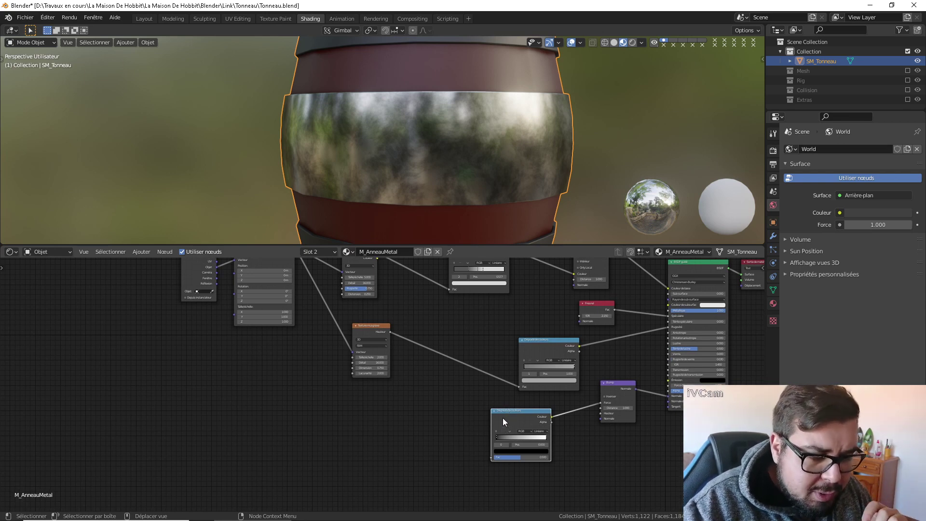
key(shift+a)
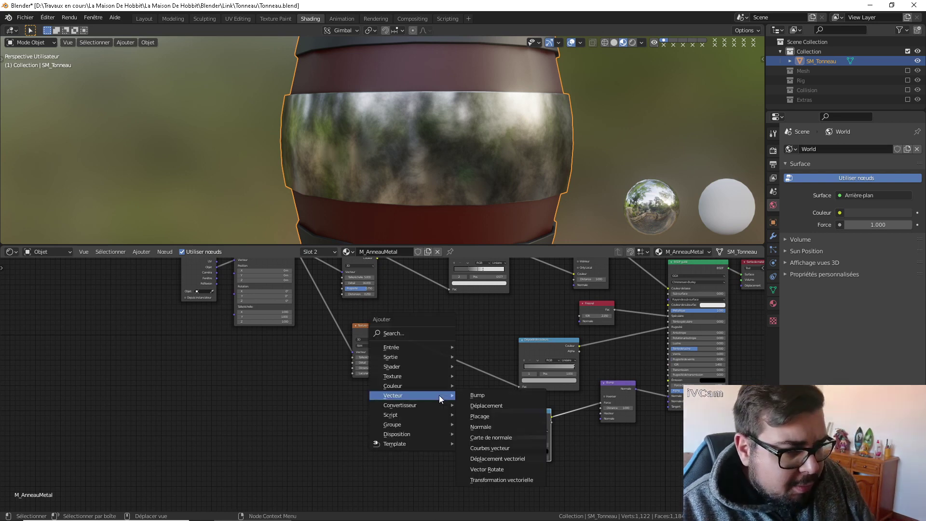
mouse_move(422, 377)
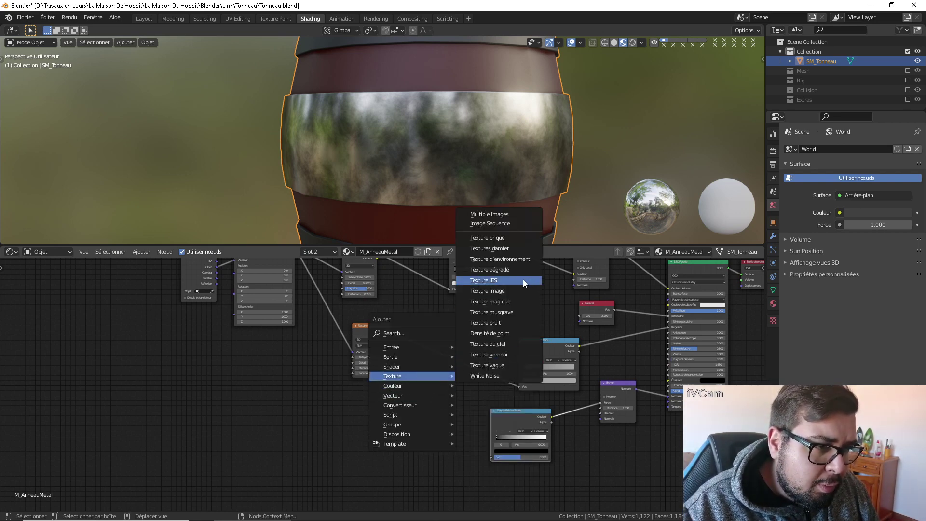
click(500, 356)
click(380, 413)
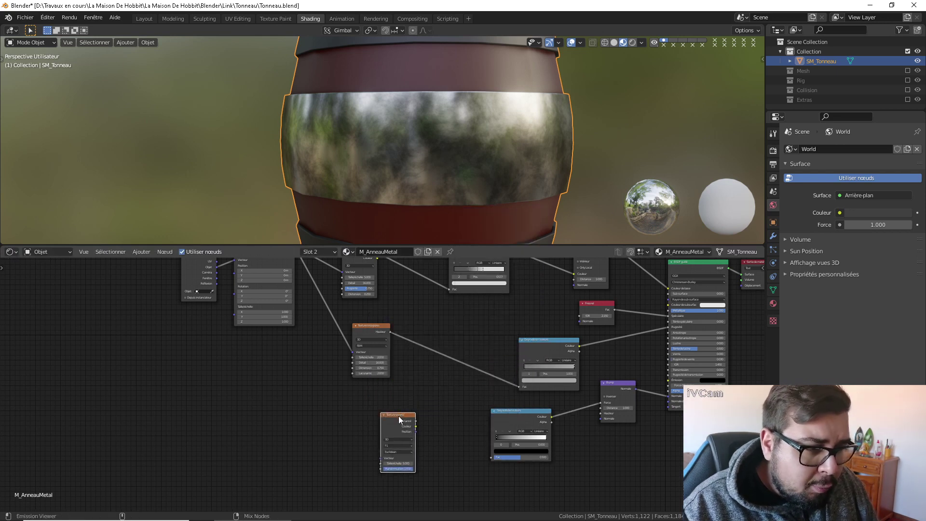
ctrl+shift+click(399, 416)
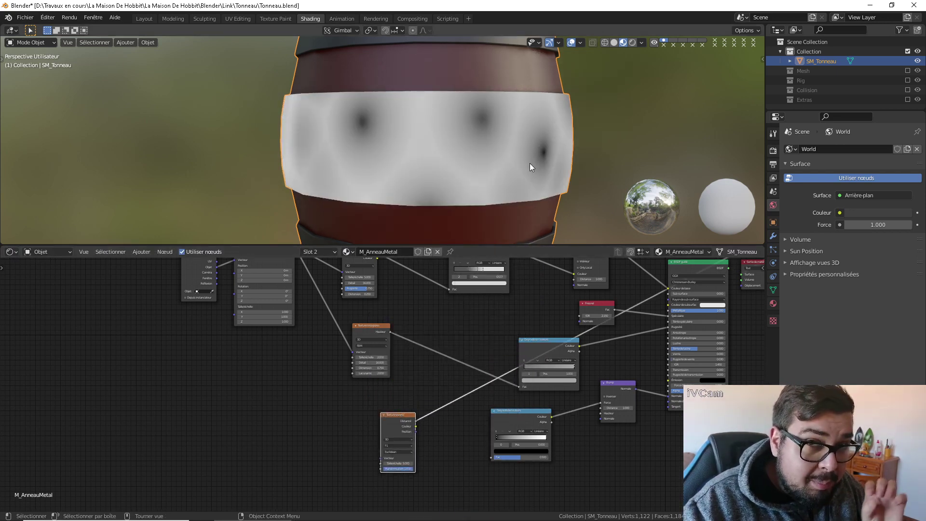
Add texture coordinate and Placage nodes to the Voronoi texture, using the Objet coordinates as the mapping vector
middle_drag(389, 381, 447, 363)
scroll(447, 363, down, 3)
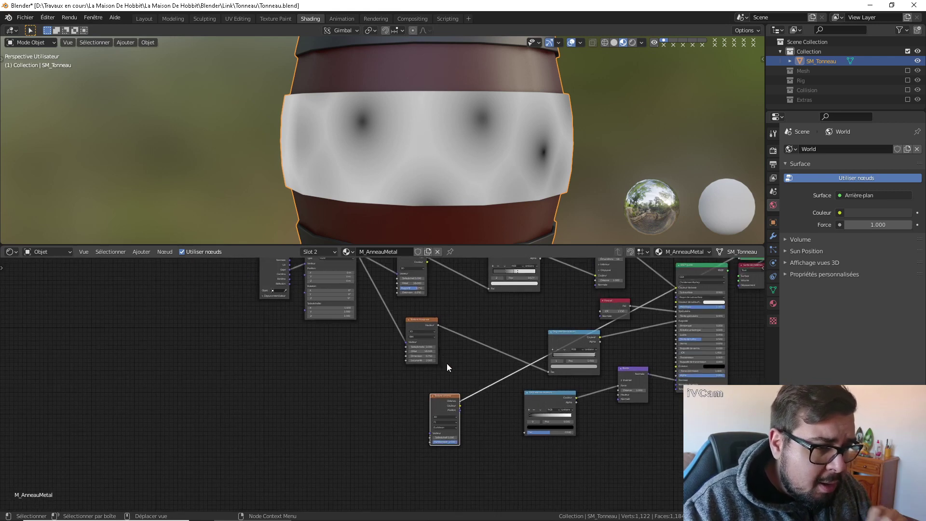
key(ctrl+t)
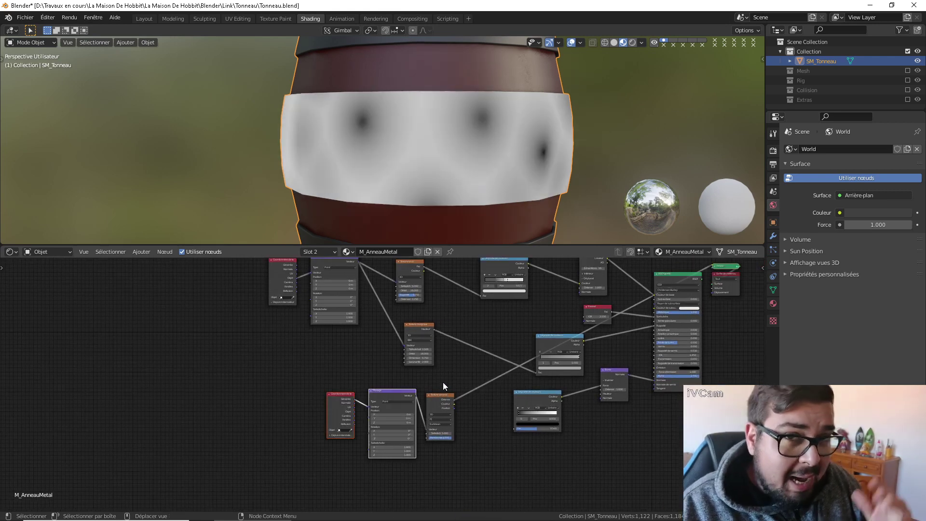
drag(340, 396, 360, 395)
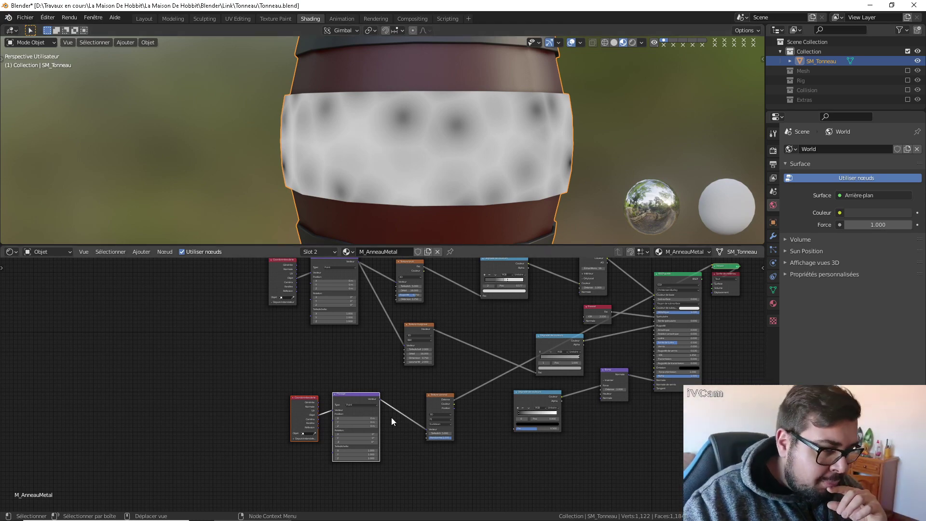
Try an X scale of 15 on the Voronoi's Placage node
scroll(368, 446, up, 2)
click(343, 474)
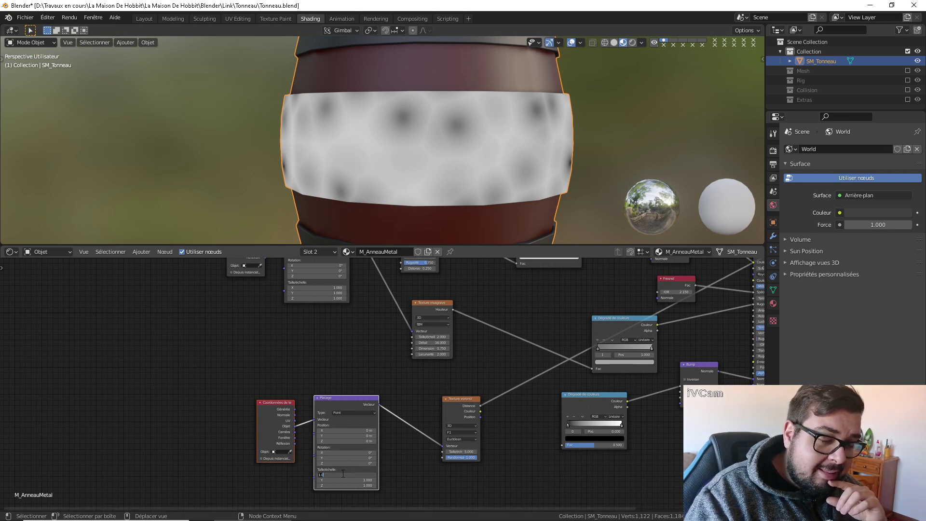
text(15)
key(Return)
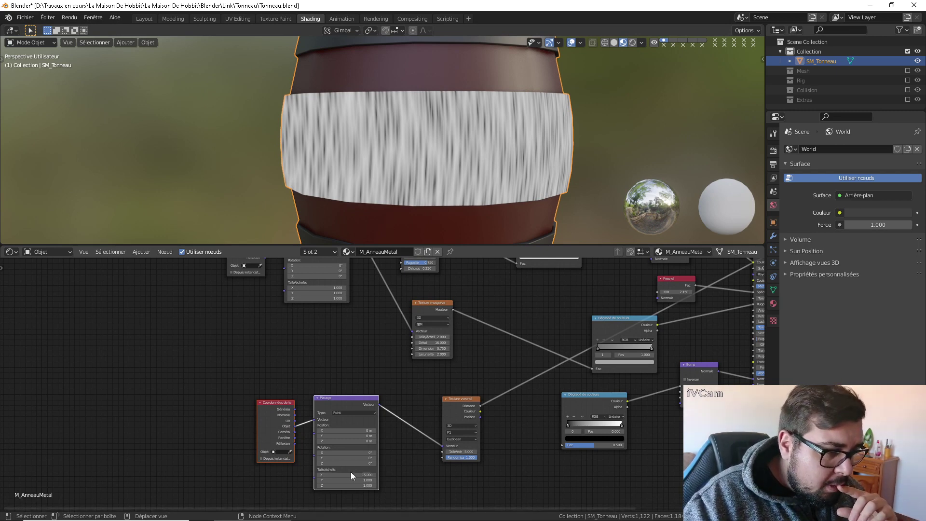
Try an X scale of 0.25 with a Y scale of 15 on the Voronoi's Placage node
middle_drag(381, 469, 363, 418)
scroll(362, 419, up, 2)
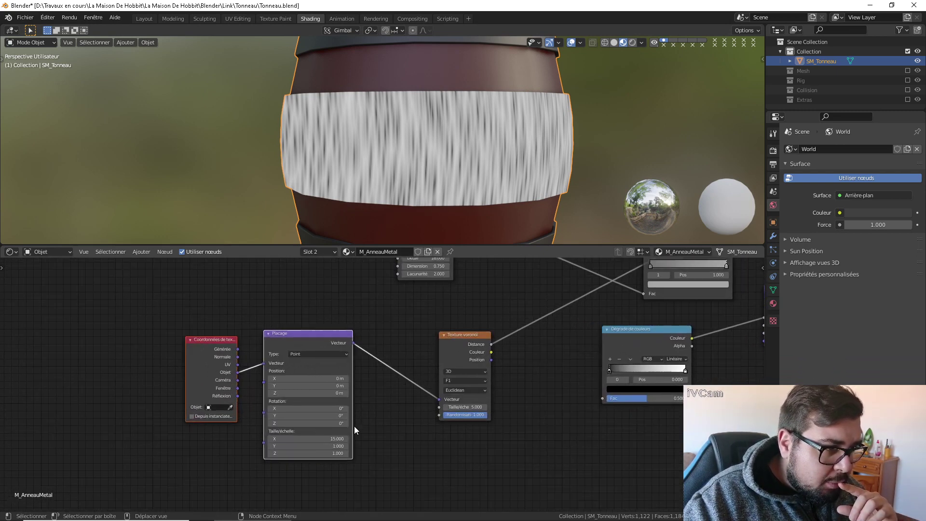
click(330, 437)
text(0.25)
key(Return)
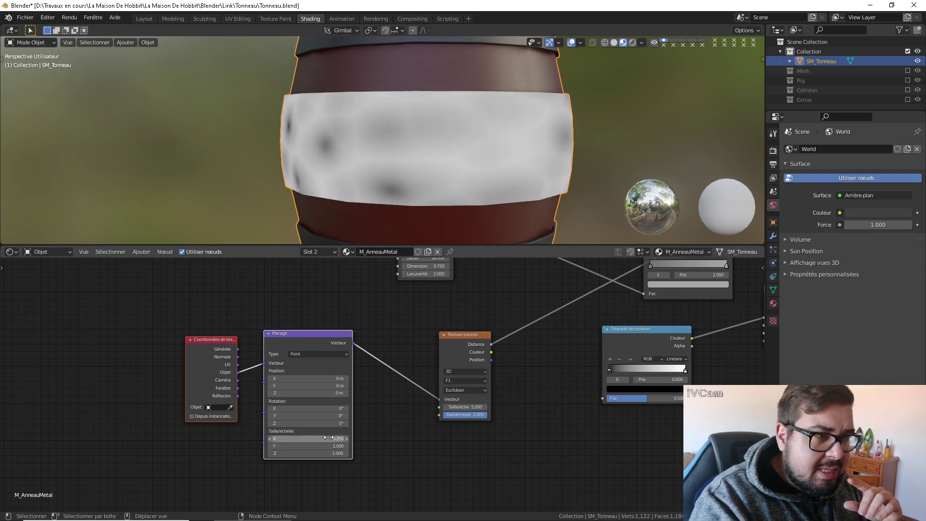
click(317, 446)
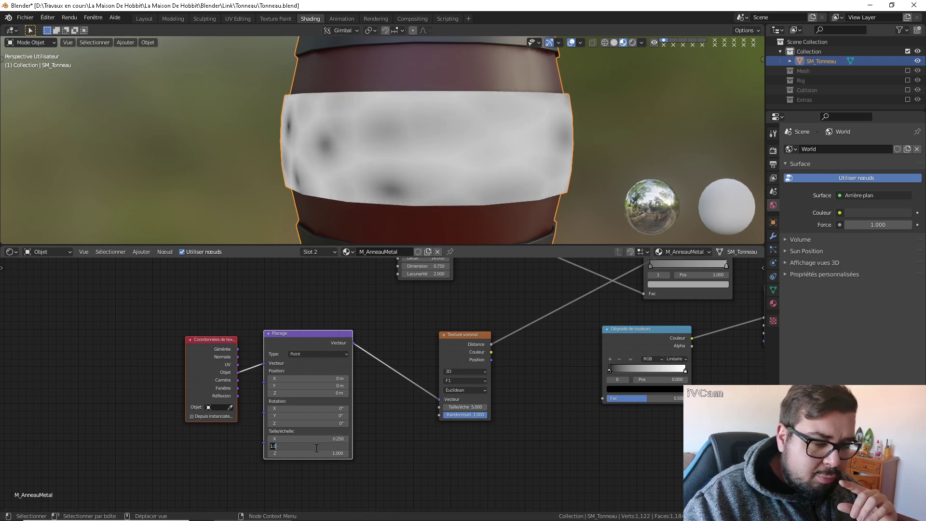
text(15)
key(Return)
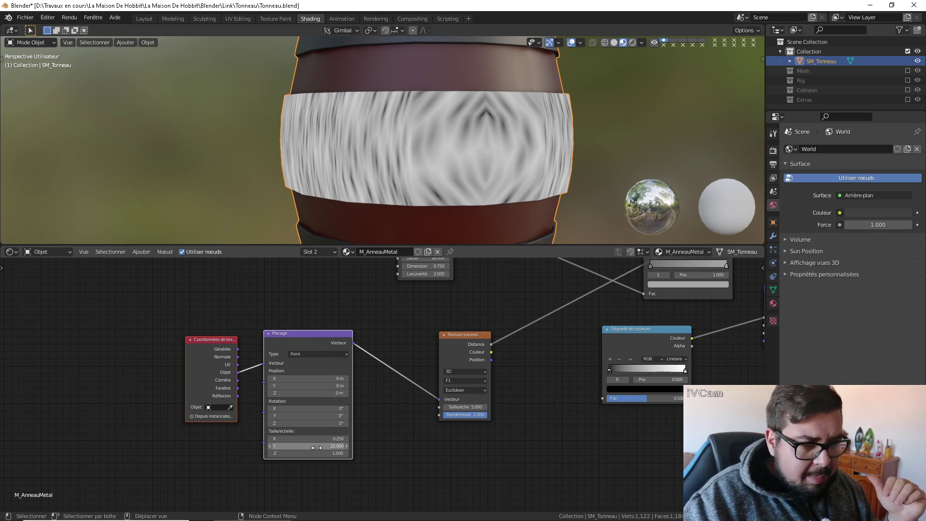
Reset the Placage node's Y and X scales to 1
click(316, 448)
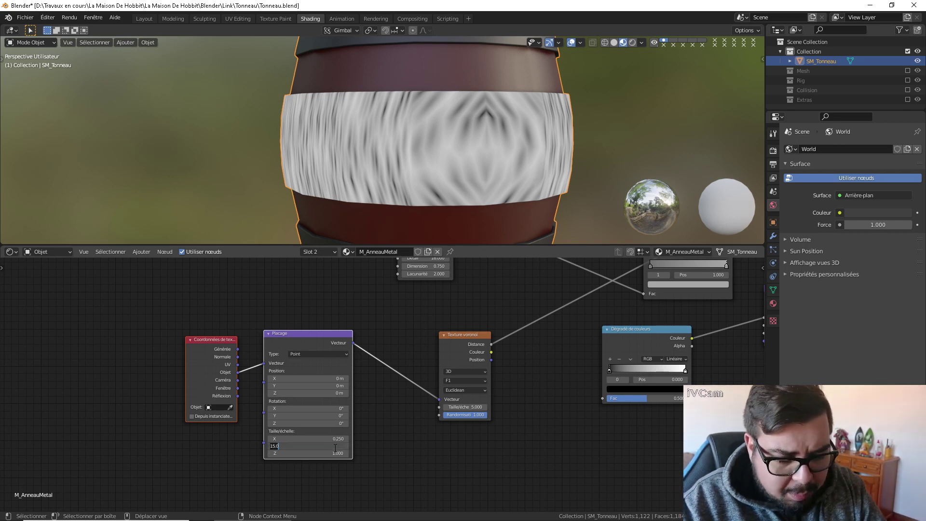
key(BackSpace)
key(BackSpace)
key(BackSpace)
key(Return)
click(332, 441)
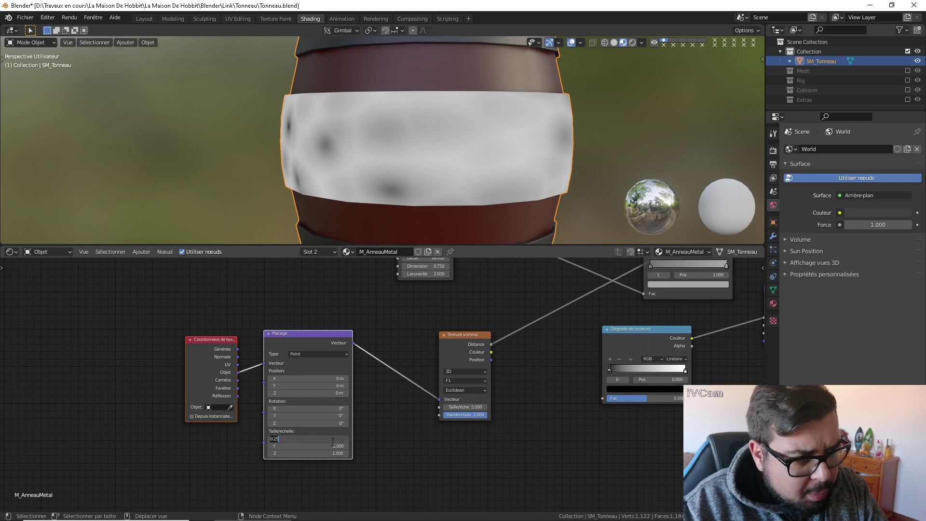
text(1)
key(Return)
mouse_move(329, 440)
mouse_down()
mouse_move(401, 440)
mouse_move(314, 446)
mouse_up()
click(328, 439)
text(1)
key(Return)
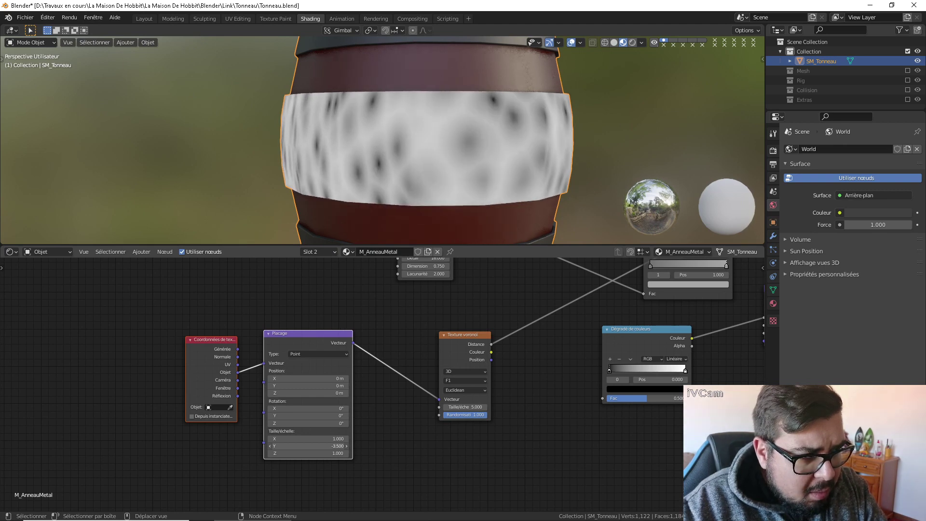
Try stretching the Voronoi pattern with other Y scales on the Placage node, and reset Y to 1
drag(314, 446, 334, 445)
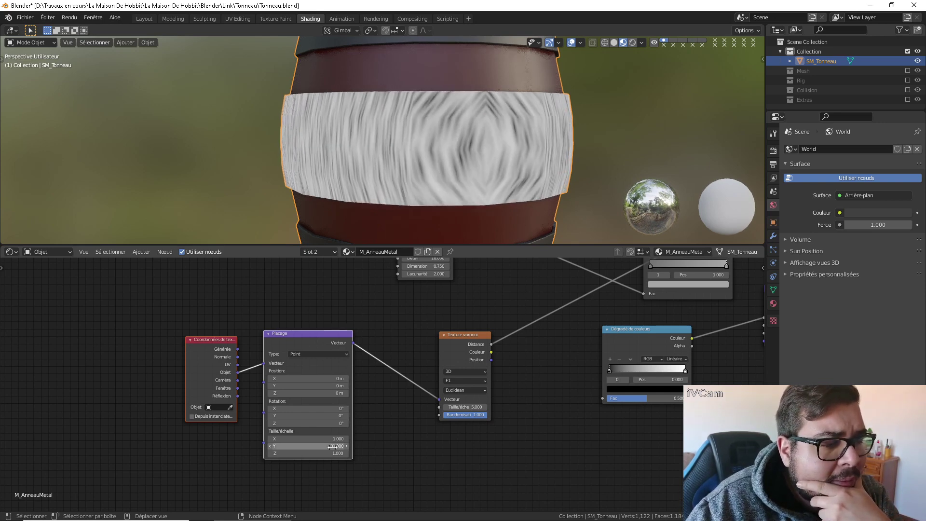
click(334, 447)
text(1)
key(Return)
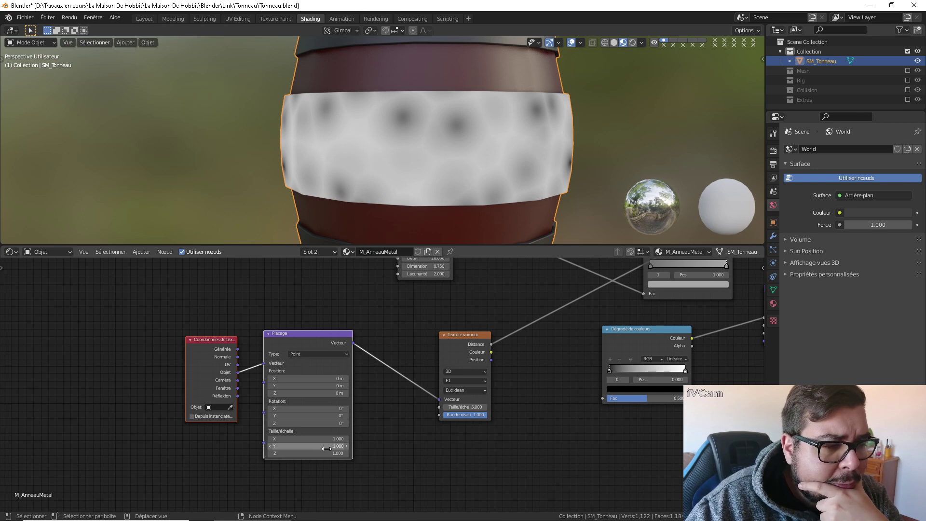
Set the Placage node's Z scale to 15 to stretch the Voronoi pattern around the ring
drag(329, 453, 467, 453)
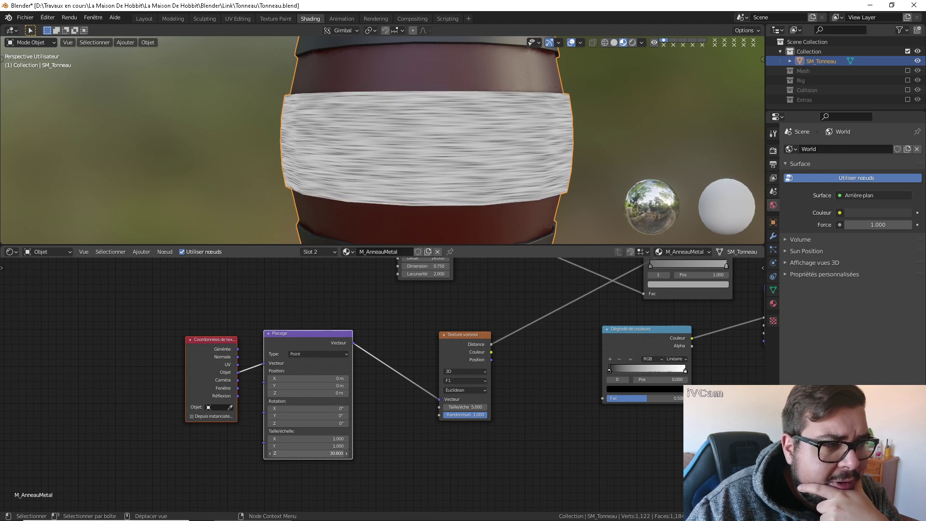
click(314, 453)
text(30.8)
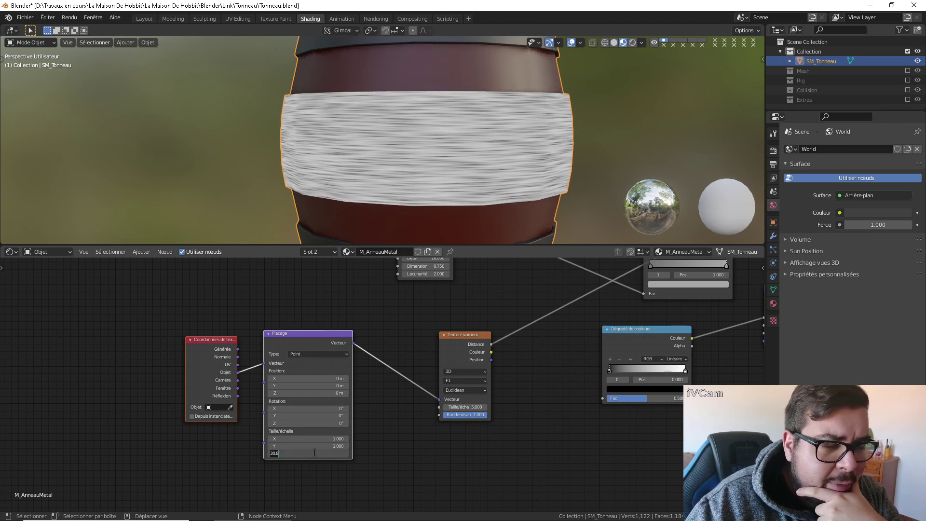
key(BackSpace)
key(BackSpace)
key(BackSpace)
key(BackSpace)
text(15)
key(Return)
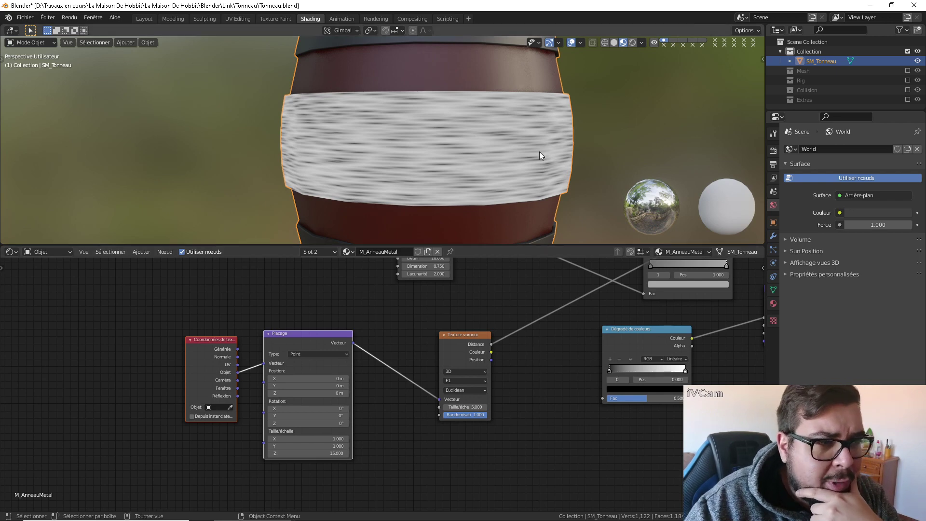
Try an X scale of 5 on the Voronoi's Placage node
click(319, 440)
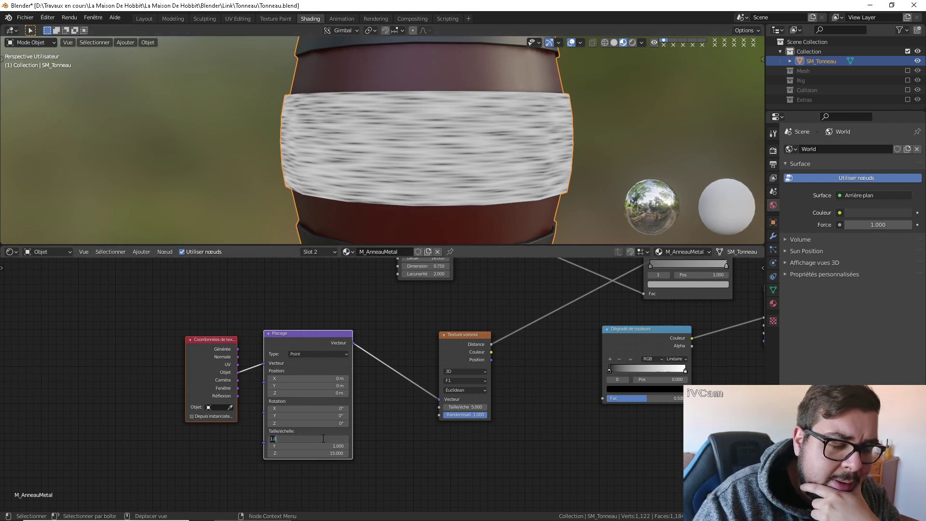
text(5)
key(Return)
Set the Placage node's X scale to 0.25 and move the mapping and Voronoi nodes farther from the color ramp
click(322, 439)
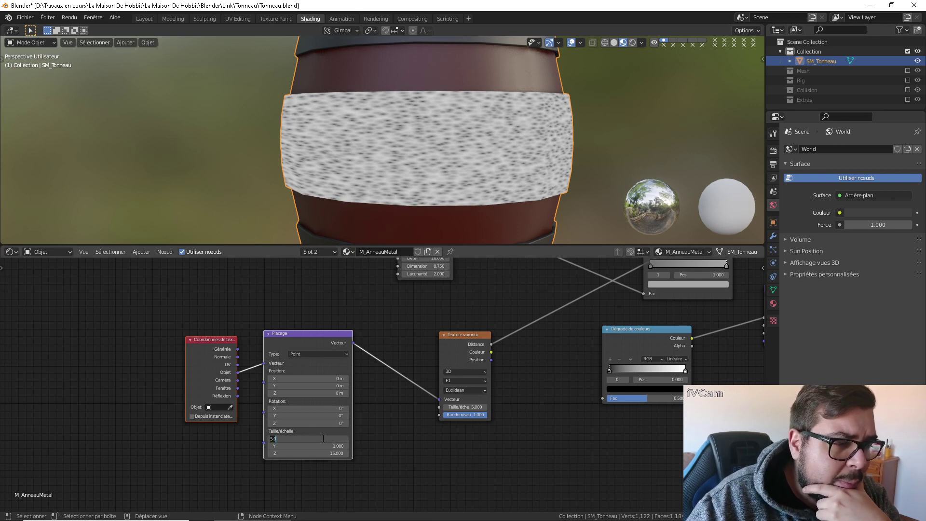
text(0.25)
key(Return)
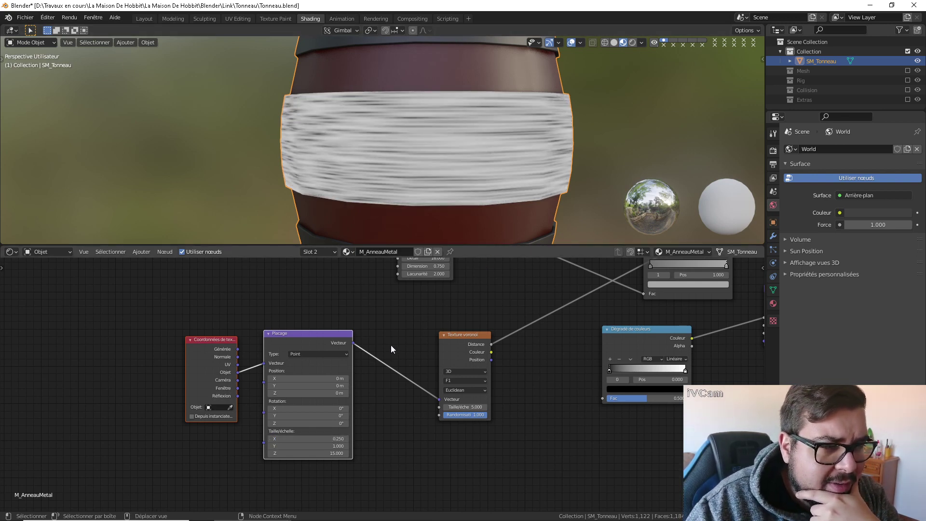
drag(314, 333, 278, 333)
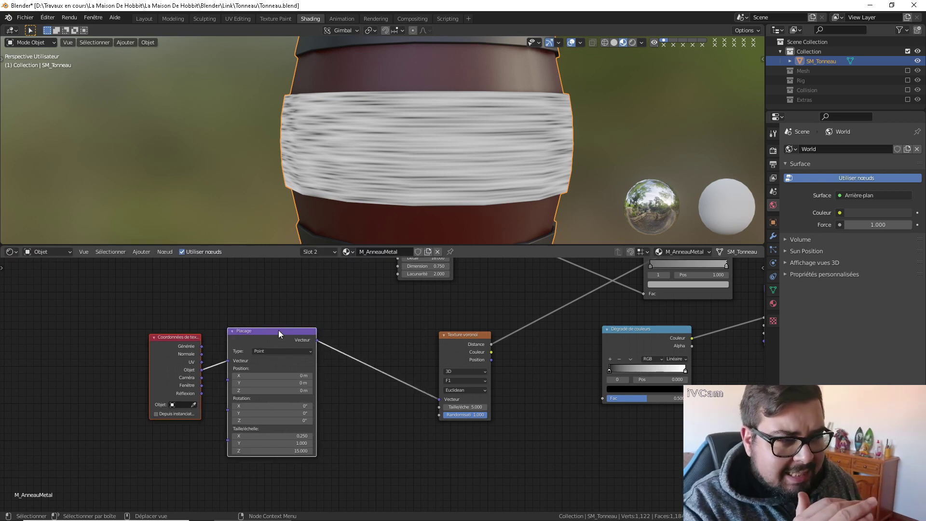
drag(475, 330, 436, 322)
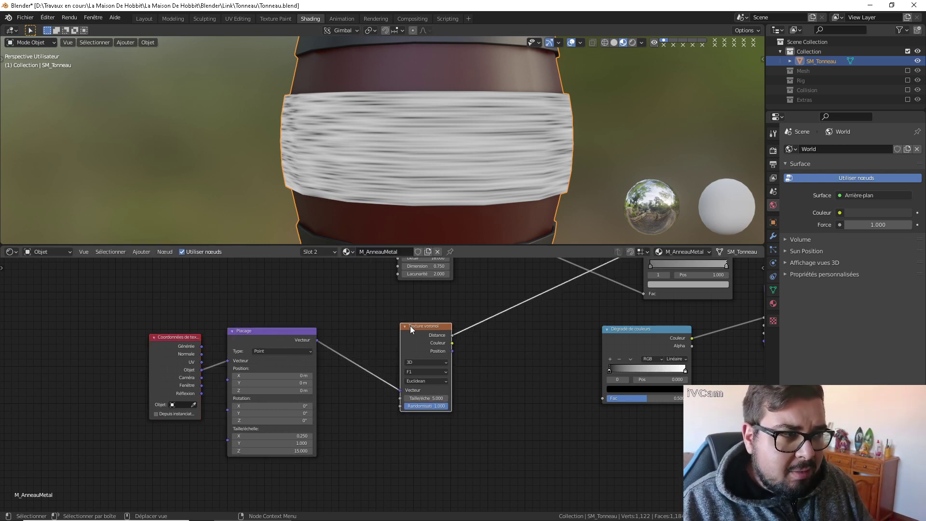
Move the bump's color ramp closer to the Voronoi texture, connect Distance to its Fac, and preview the ramp on the ring
middle_drag(418, 132, 583, 135)
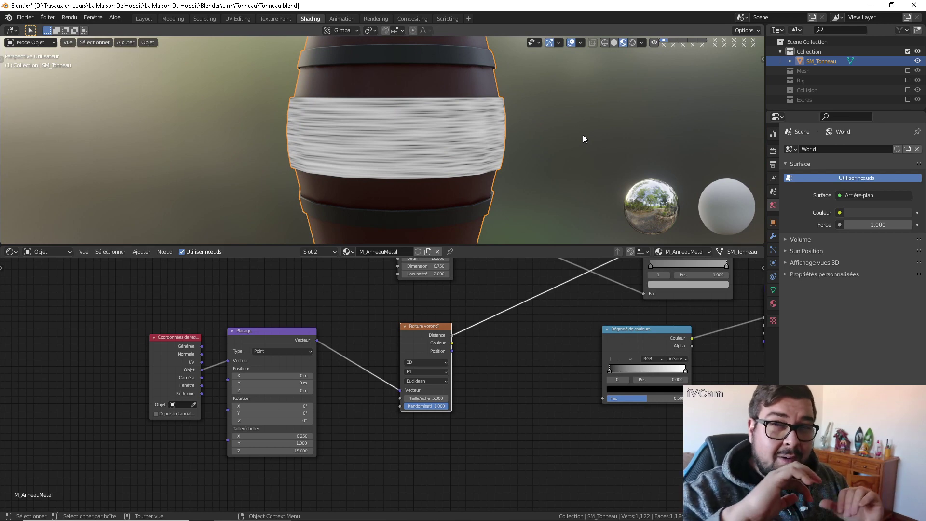
drag(618, 330, 560, 334)
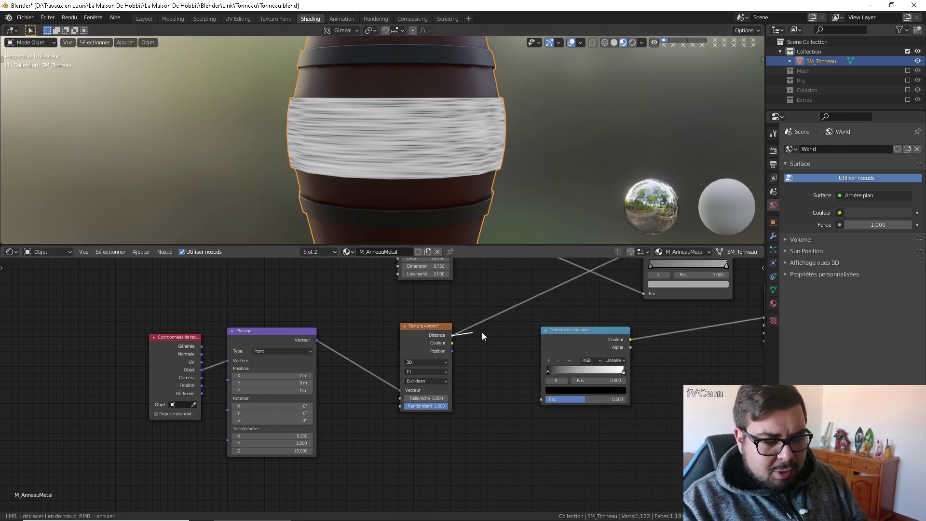
drag(452, 335, 588, 333)
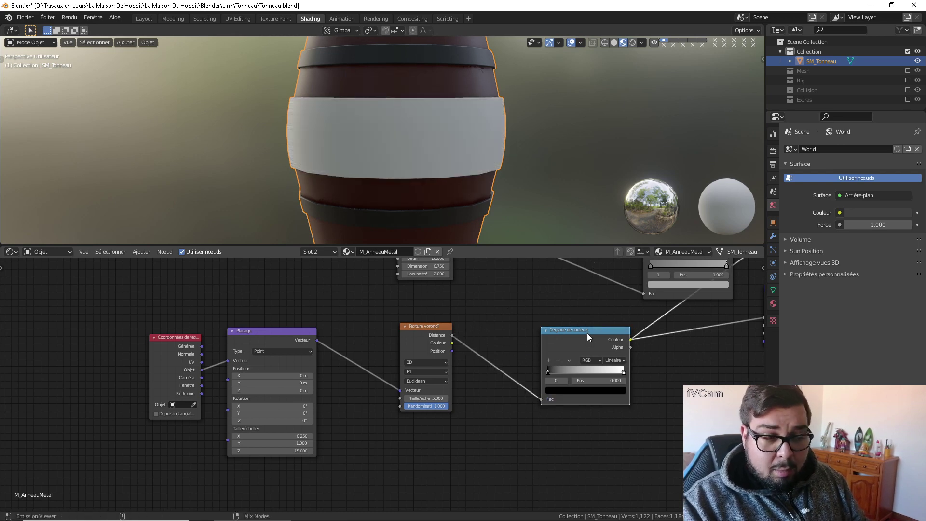
middle_drag(587, 332, 544, 322)
Try moving the color ramp's black stop to about 0.62, and return the stops to the two ends
drag(508, 364, 560, 356)
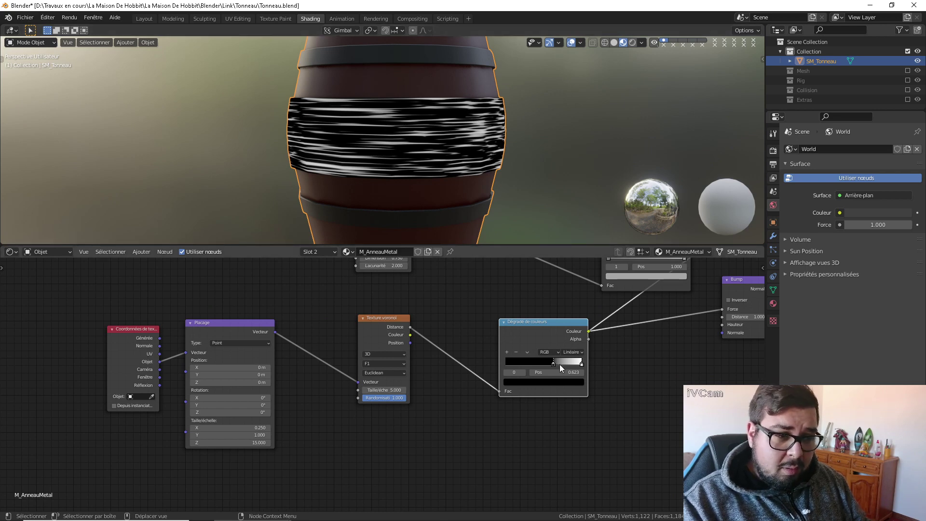
drag(560, 364, 497, 363)
mouse_move(579, 361)
mouse_down()
mouse_move(524, 363)
mouse_move(587, 360)
mouse_up()
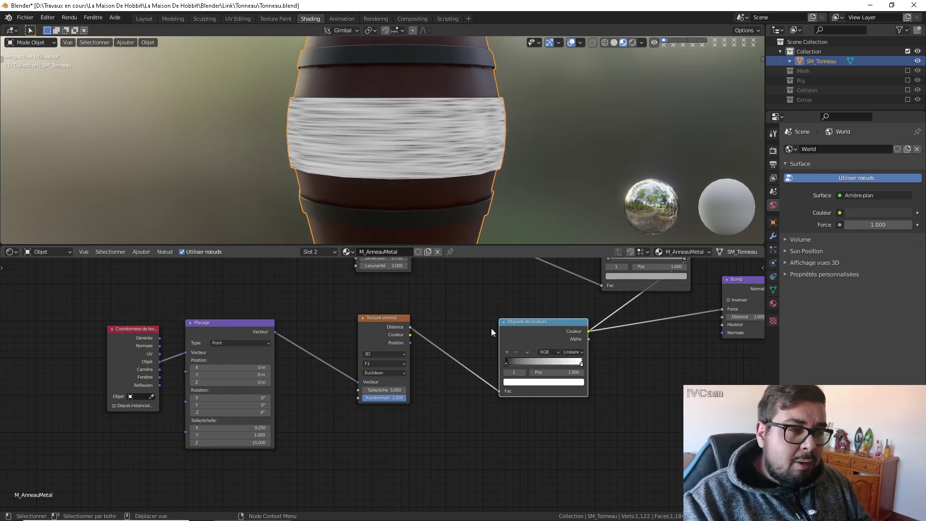
Shift the Voronoi node away from the color ramp and add a Musgrave texture (Texture musgrave) just below it
drag(406, 316, 386, 308)
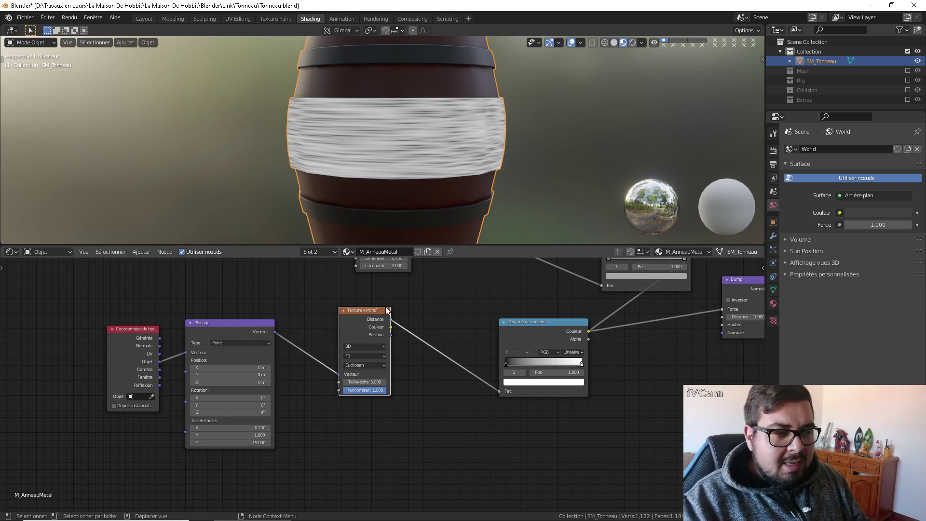
key(shift+a)
mouse_move(374, 370)
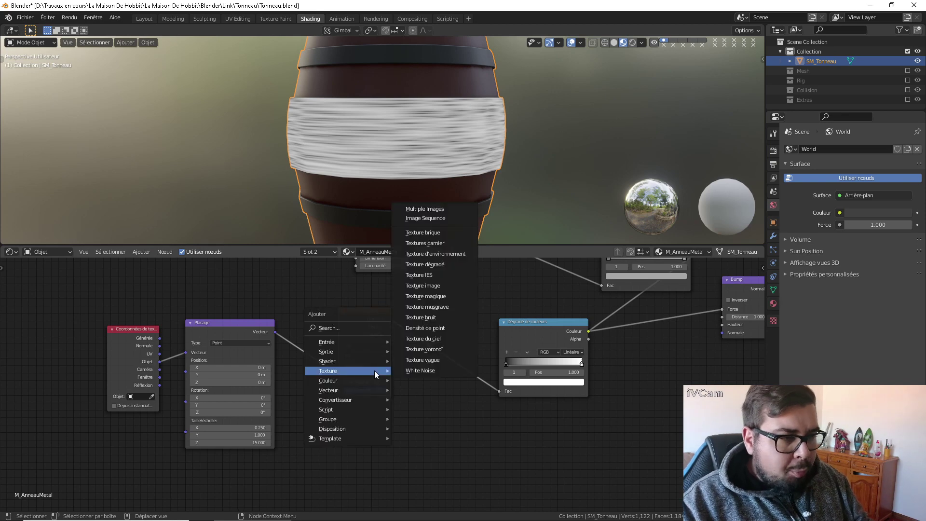
click(436, 308)
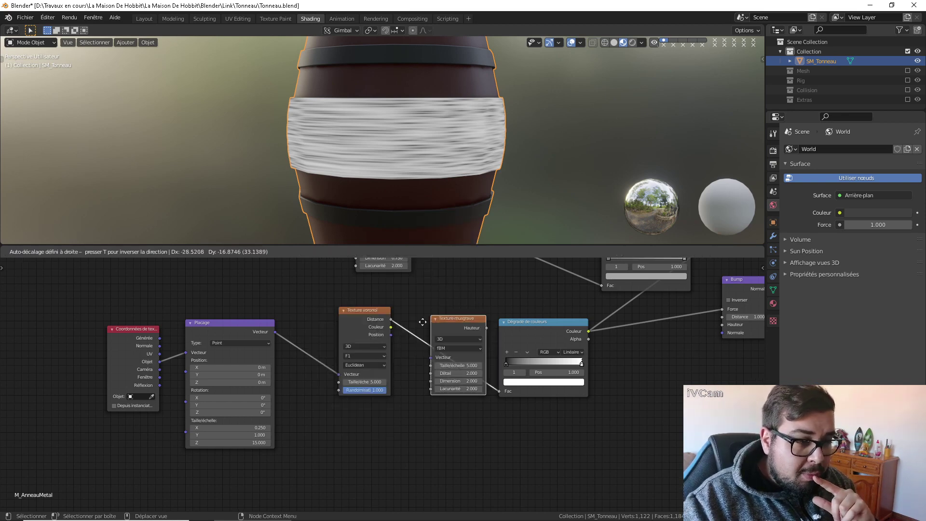
click(340, 404)
Insert a Mélanger RGB node between the Voronoi texture and the color ramp, and connect the Musgrave's Hauteur to Couleur 2
key(shift+a)
mouse_move(393, 403)
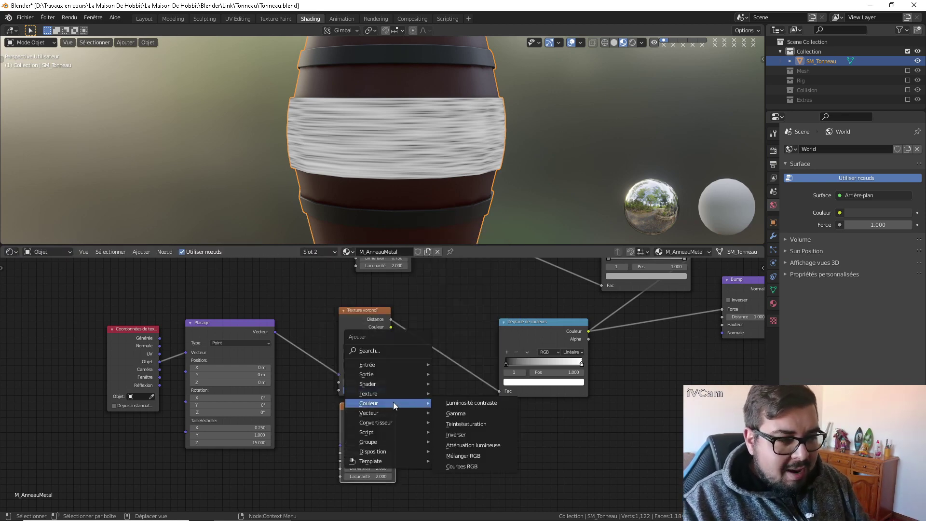
click(467, 454)
click(410, 301)
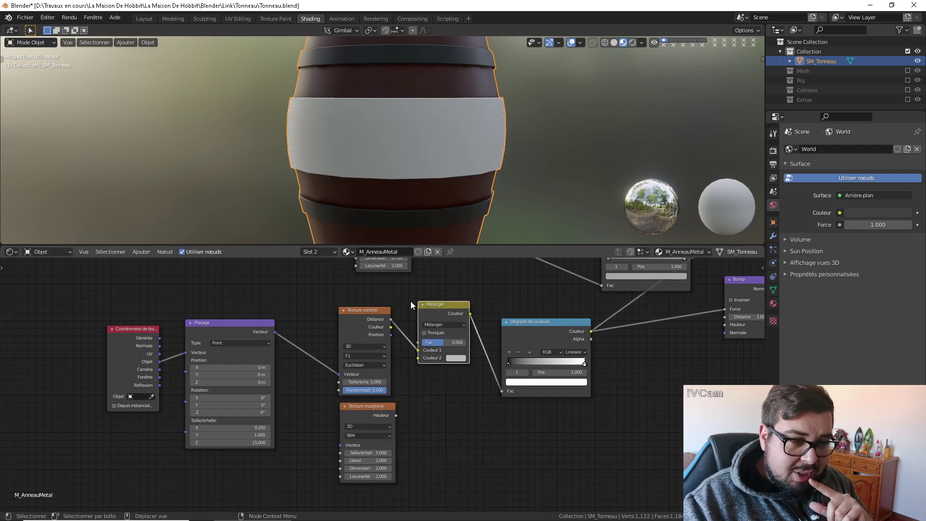
click(400, 410)
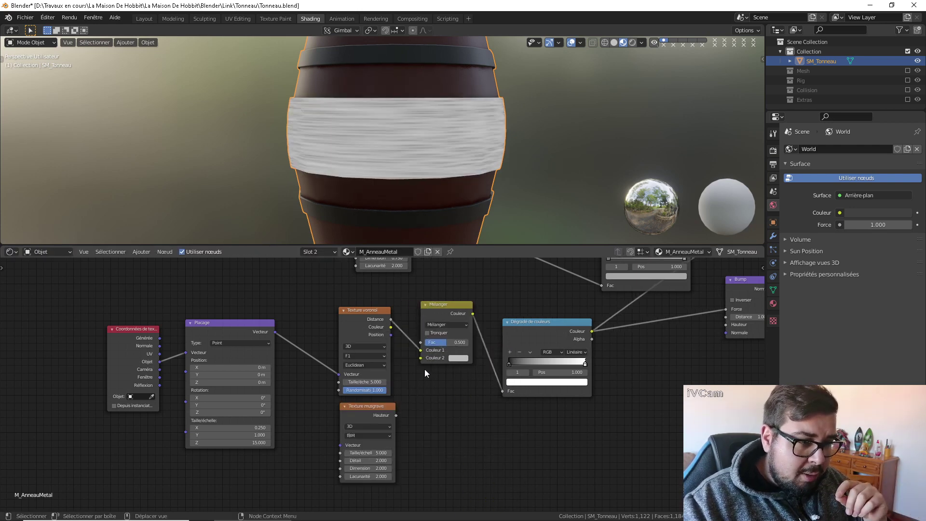
click(395, 418)
drag(396, 416, 421, 358)
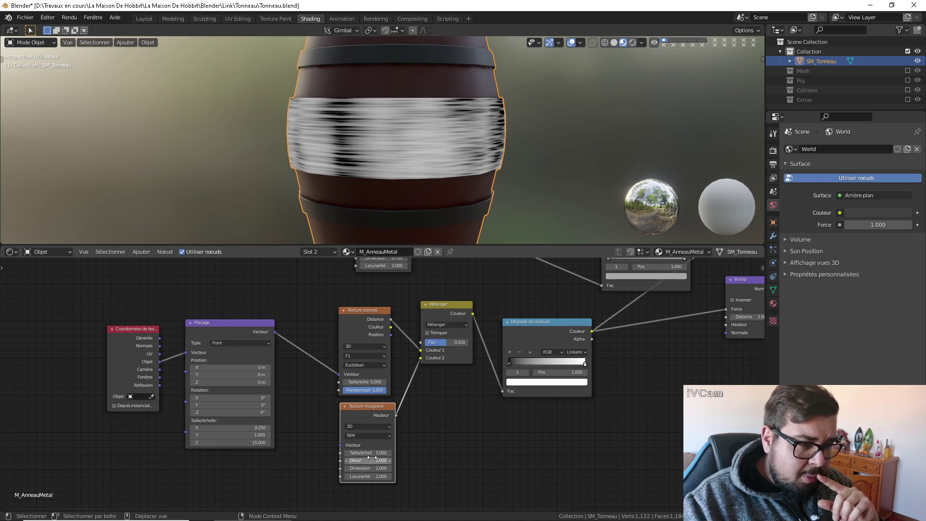
Set the mix node's blending mode to Multiplier with a Fac of 1
click(452, 325)
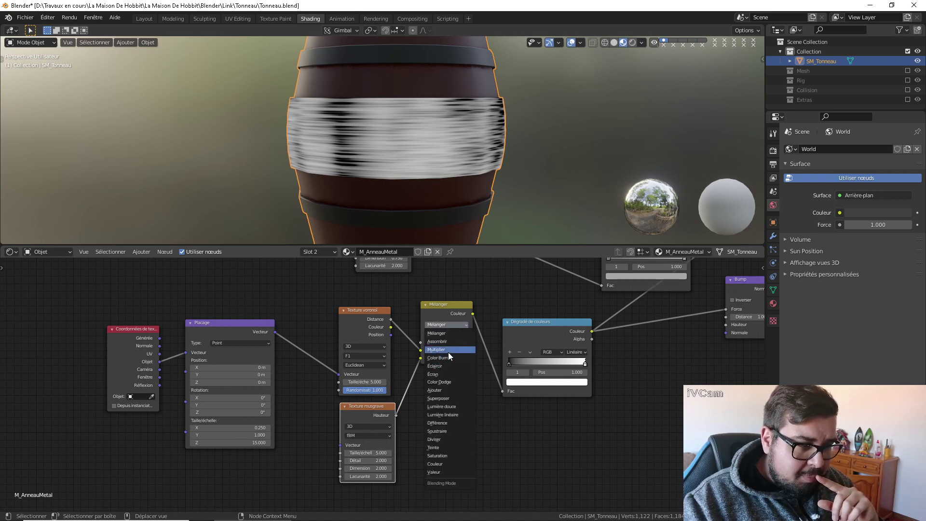
click(447, 351)
drag(449, 343, 470, 342)
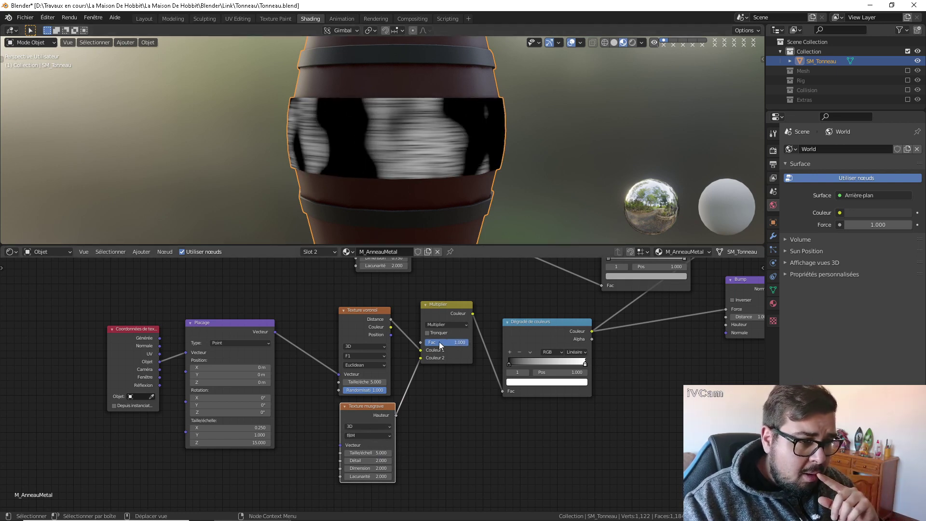
Set the Musgrave texture's Détail to 16 and its Dimension to 0.25
drag(367, 460, 396, 460)
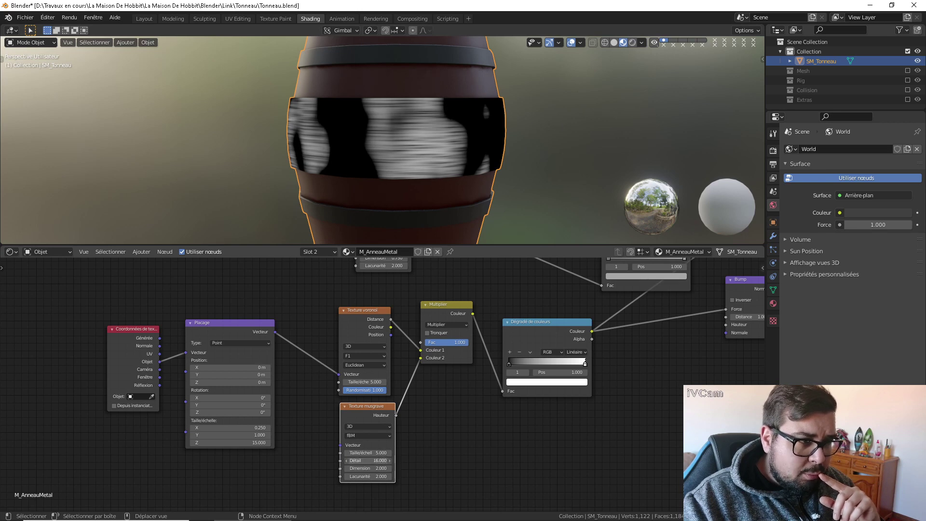
double_click(370, 468)
text(0.2)
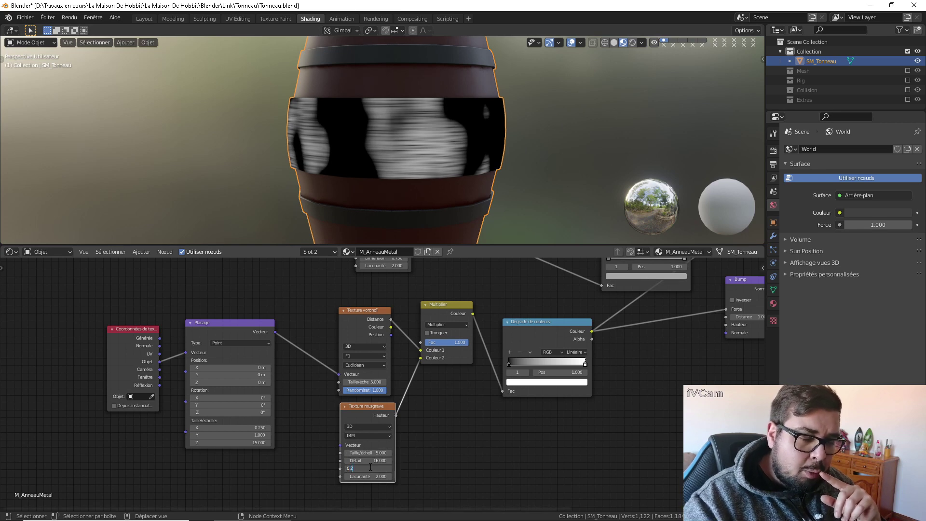
text(5)
key(Return)
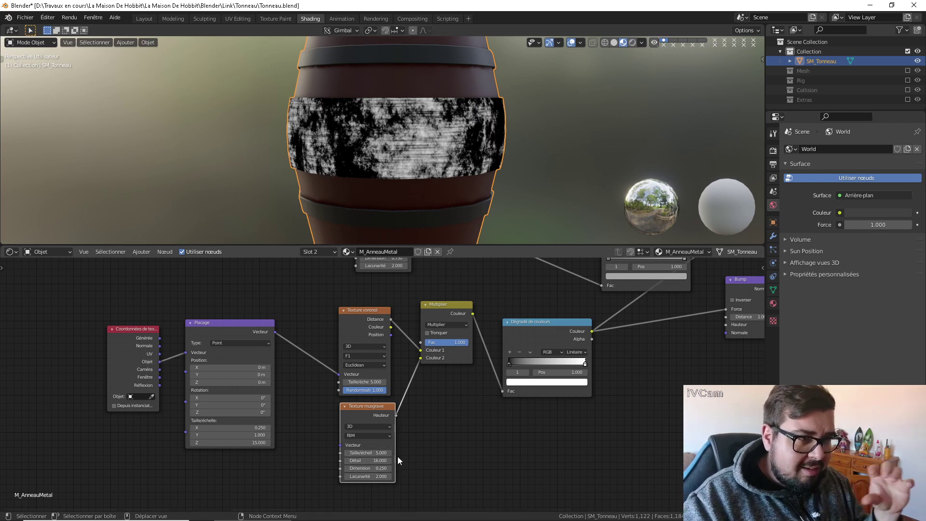
Try a scale of 4 on the Musgrave texture, and set its scale to 0.25
double_click(373, 453)
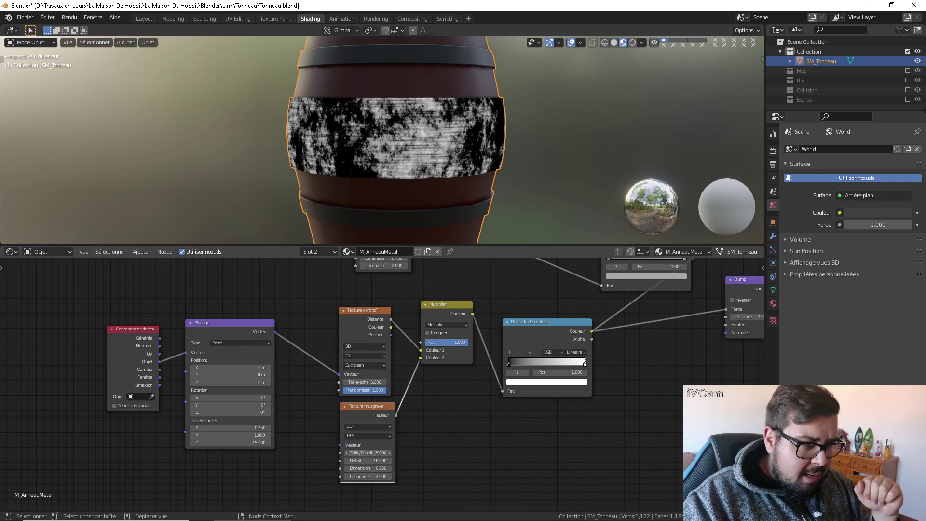
text(4)
key(Return)
double_click(377, 452)
text(2.1)
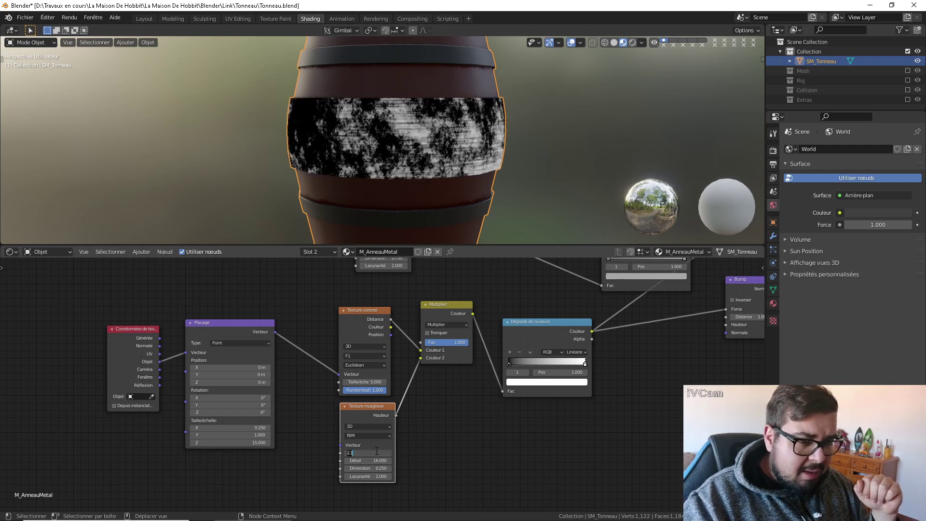
text(5)
key(Return)
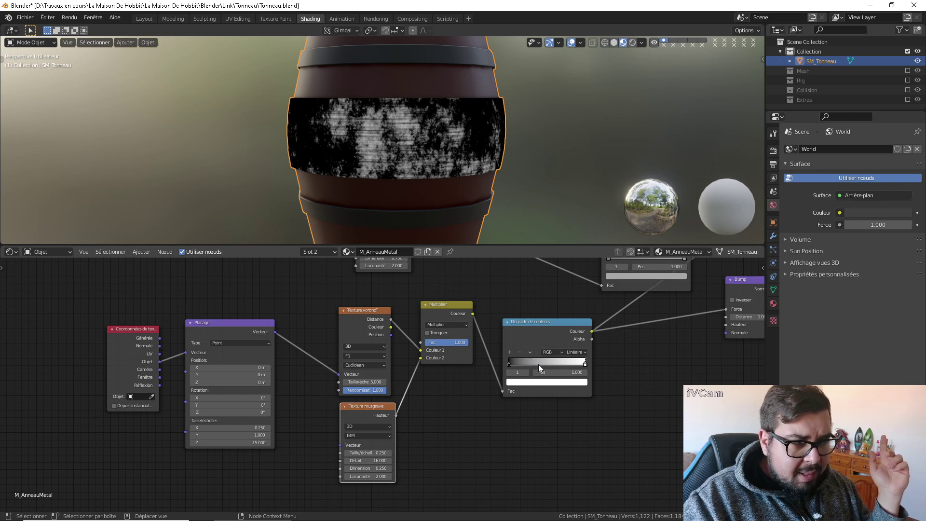
Lighten the black stop of the bump's color ramp to a gray with an HSV value of 0.35
click(517, 381)
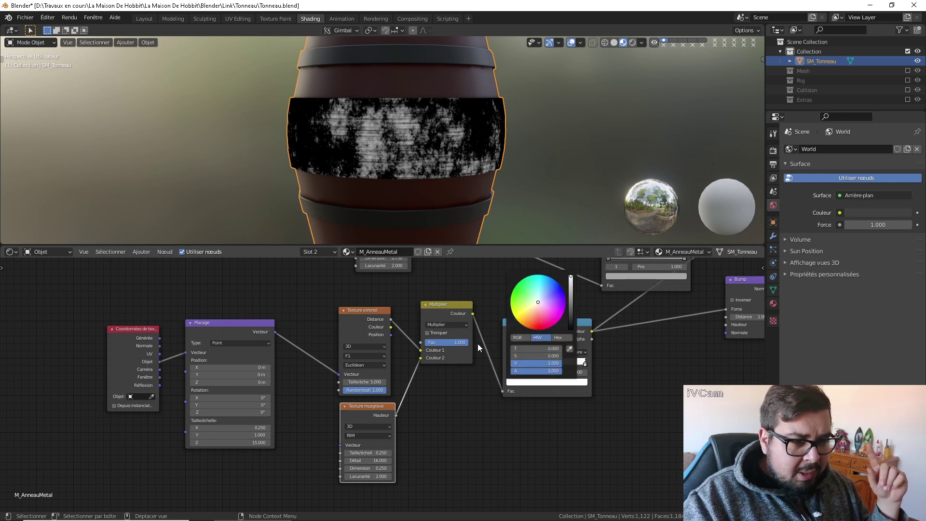
click(510, 363)
click(524, 384)
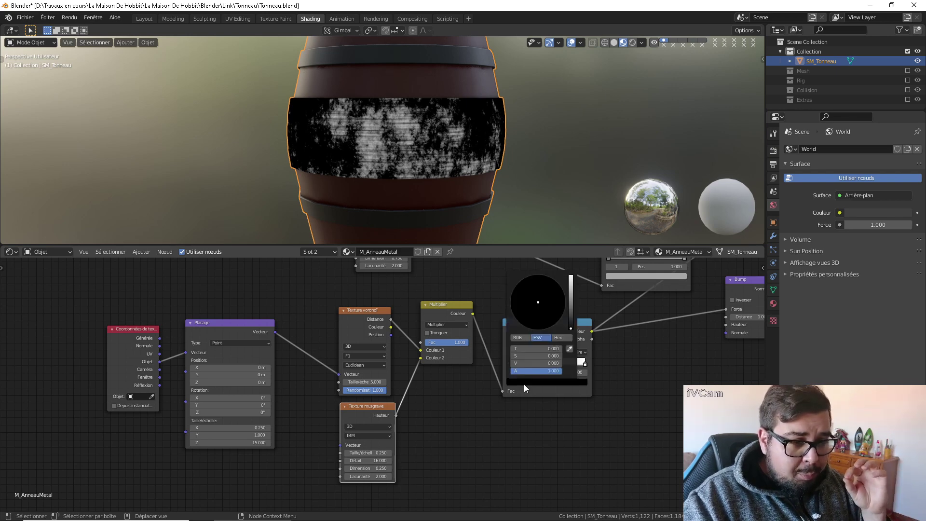
click(531, 363)
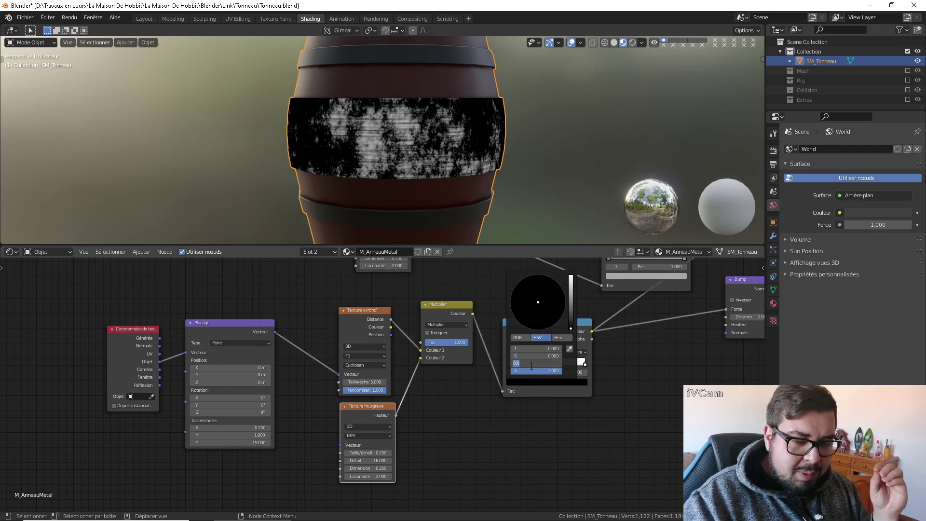
text(0)
key(Return)
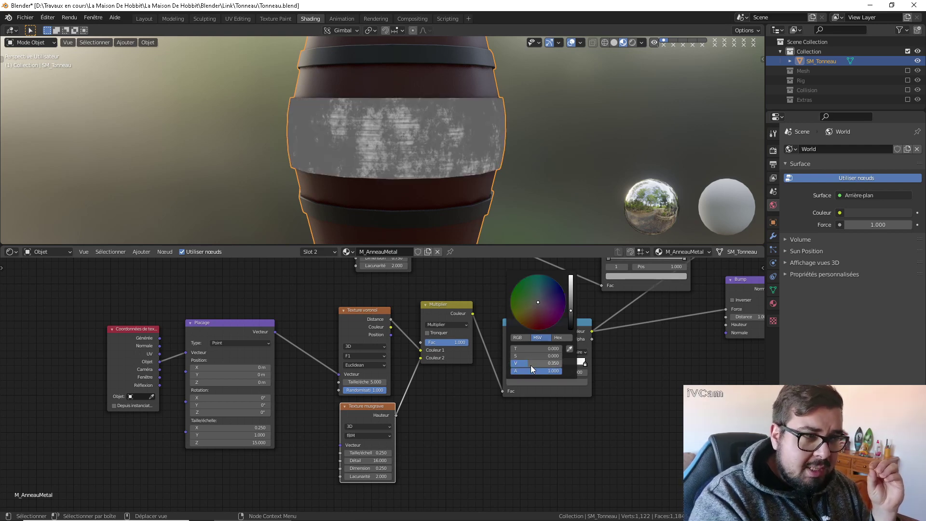
Darken the white stop of the bump's color ramp to an HSV value of 0.85, keeping it at position 1
click(584, 362)
click(578, 384)
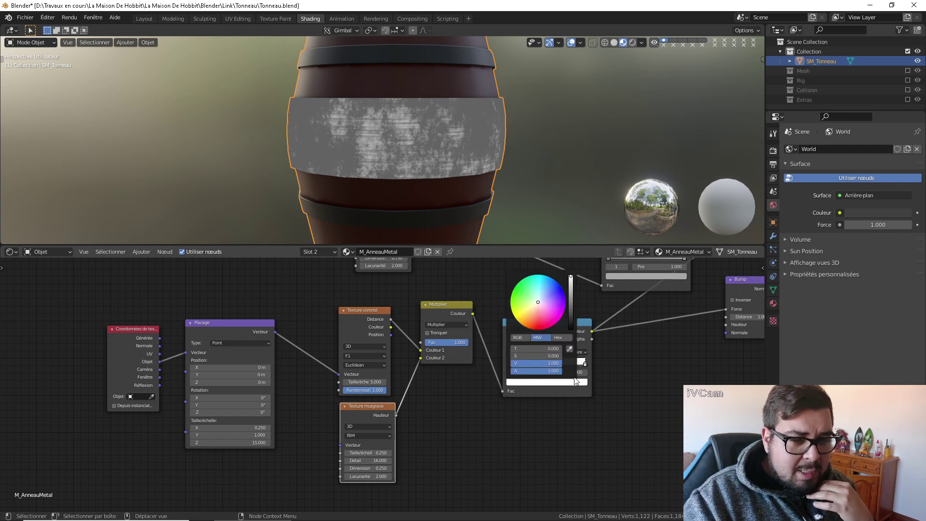
click(550, 363)
text(0.85)
key(Return)
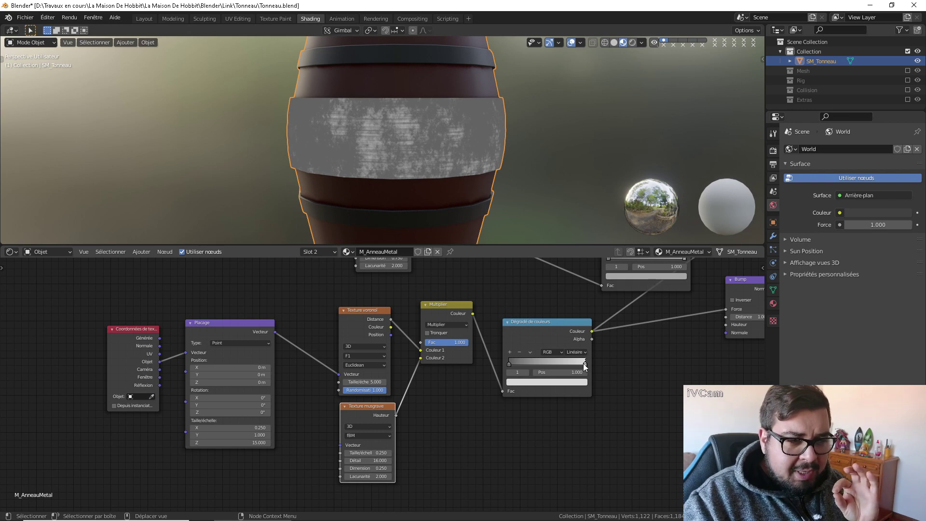
drag(583, 363, 632, 356)
Connect the color ramp's Couleur to the Bump node's Hauteur, preview the Bump node, and cut the link into Force
middle_drag(633, 356, 537, 398)
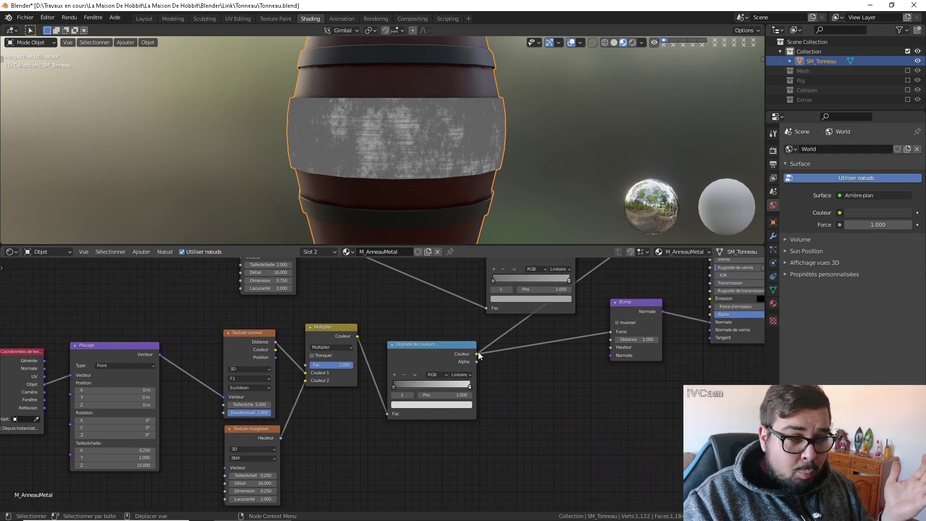
drag(479, 355, 611, 348)
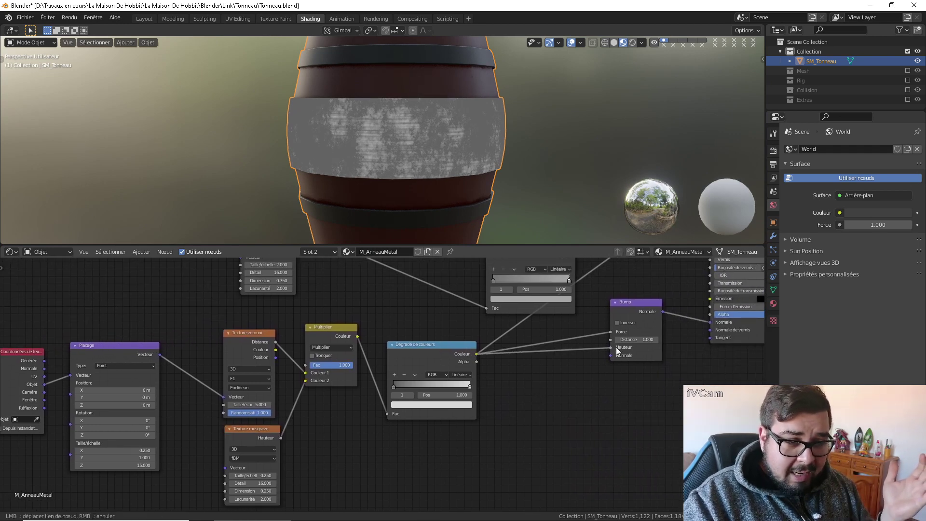
ctrl+shift+click(638, 302)
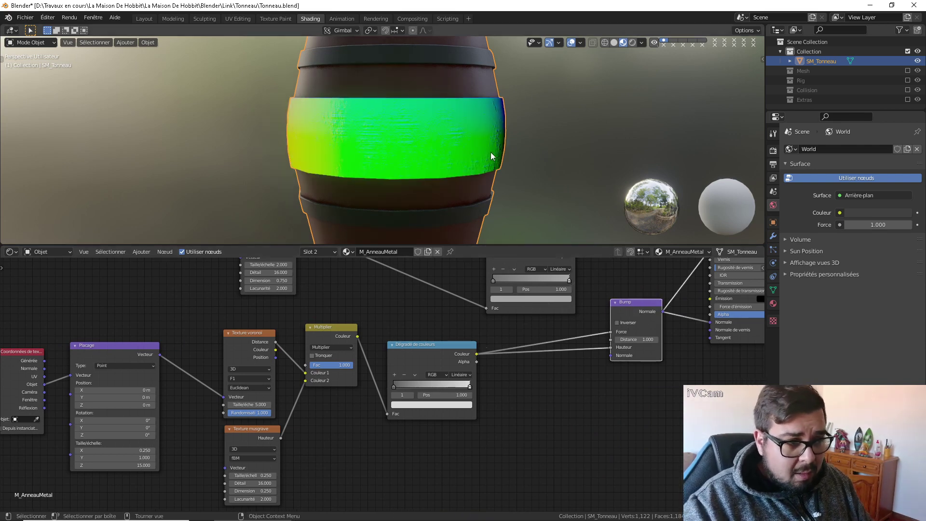
middle_drag(610, 360, 528, 370)
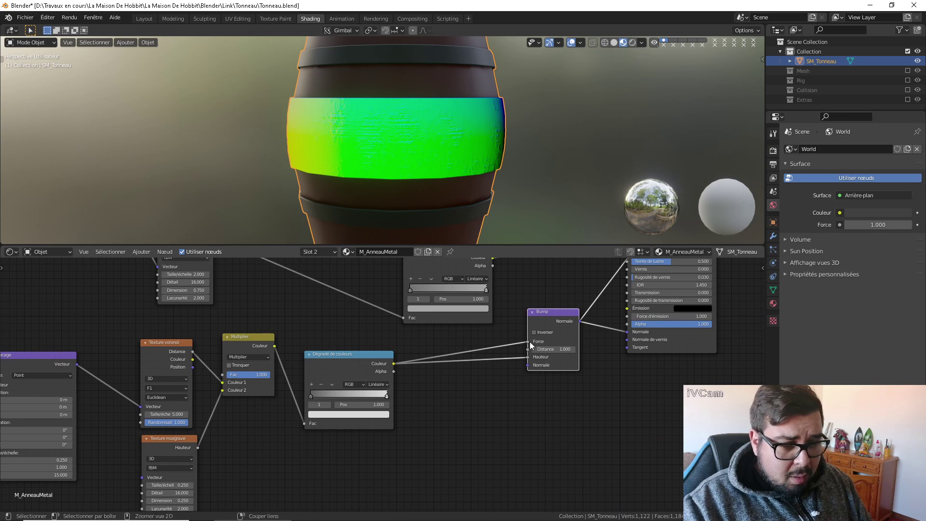
ctrl+right_drag(530, 341, 518, 344)
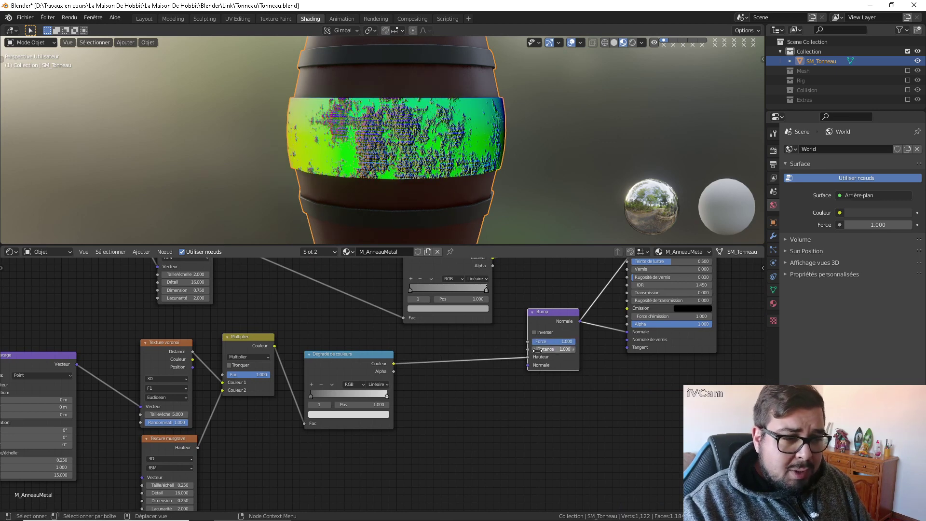
Examine the bump preview on the ring up close and the texture nodes that feed it
middle_drag(441, 174, 416, 154)
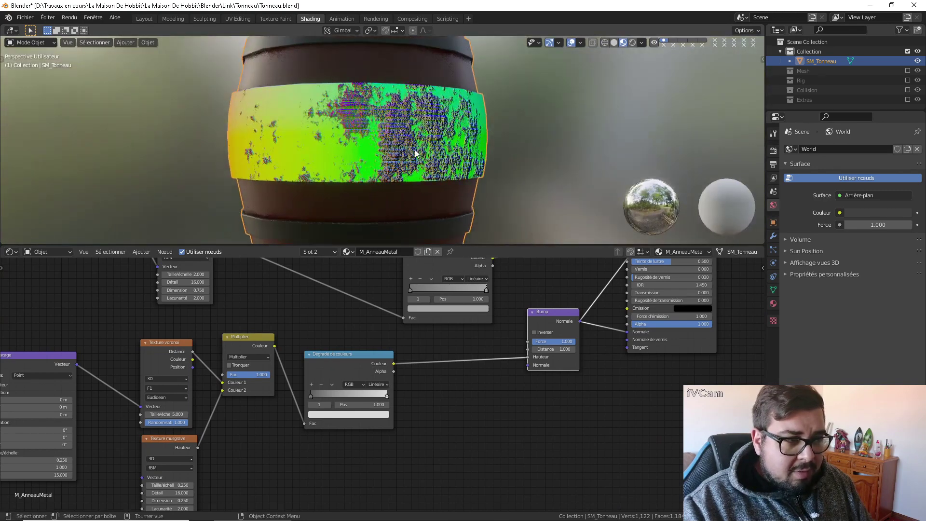
scroll(416, 154, up, 1)
scroll(370, 144, up, 5)
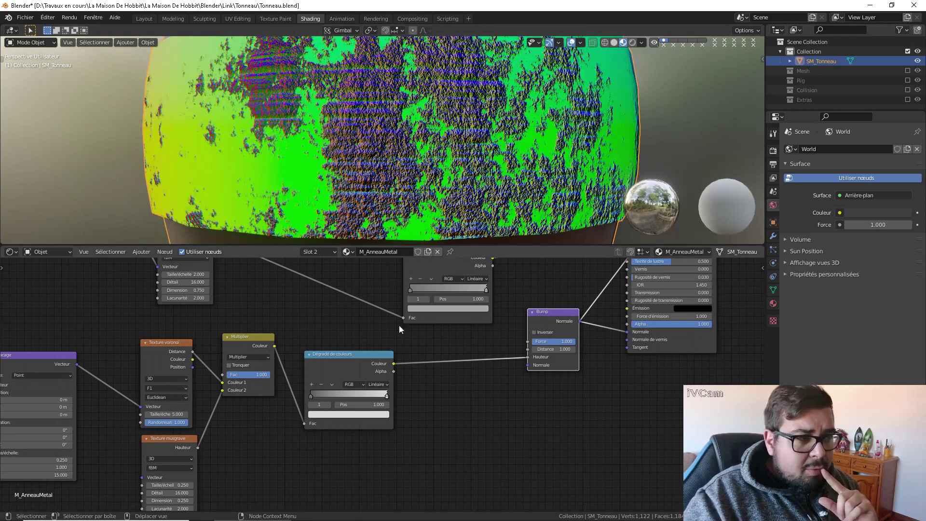
middle_drag(408, 349, 456, 346)
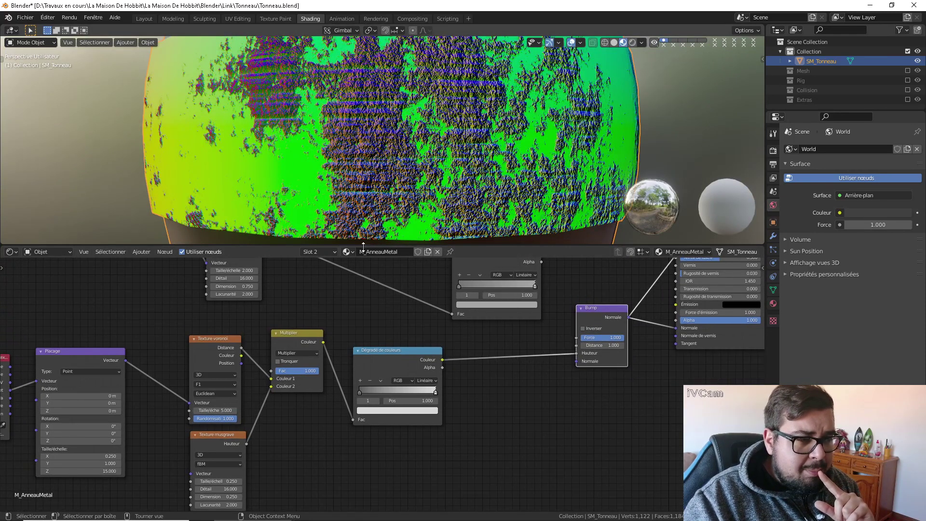
scroll(379, 292, up, 1)
middle_drag(319, 411, 379, 388)
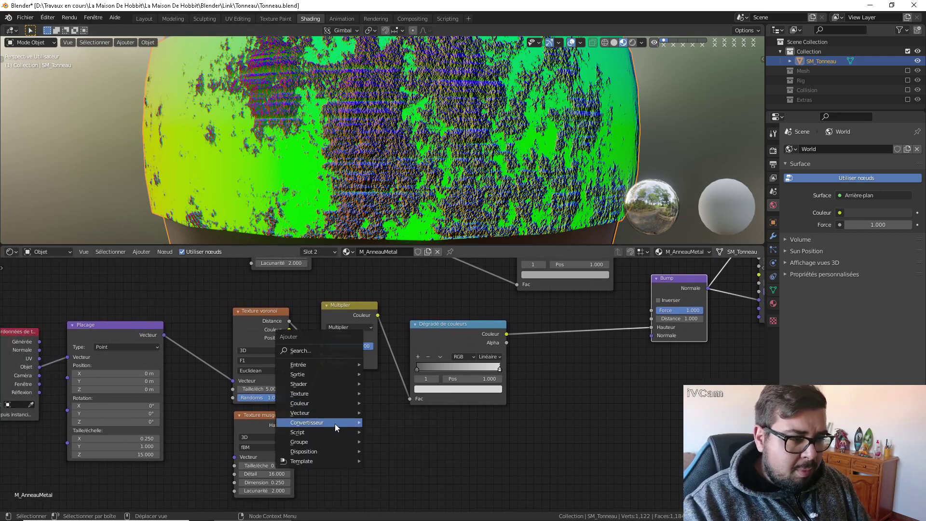
Insert a color ramp between the bump's Musgrave texture and the Multiplier's Couleur 2, and move its white stop to position 0.136
mouse_move(338, 422)
click(388, 294)
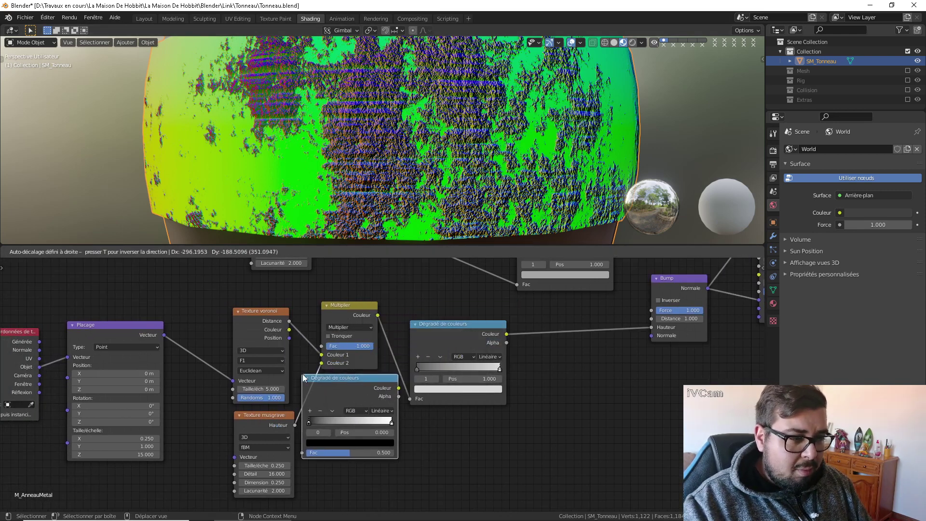
click(323, 376)
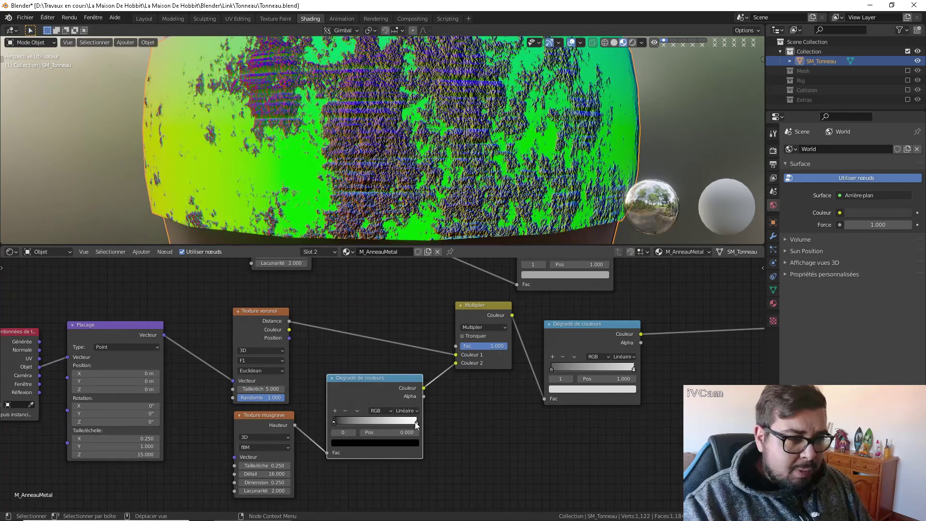
drag(418, 423, 345, 429)
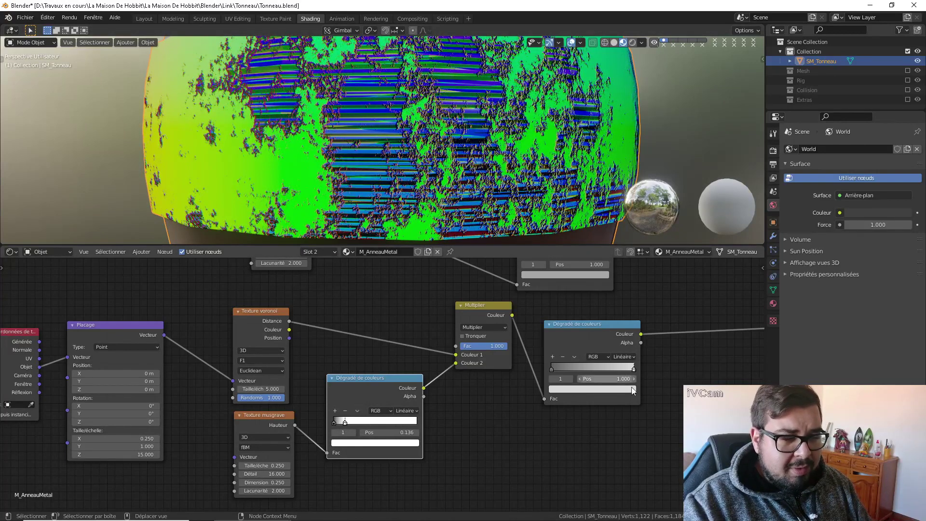
Move the stops of the bump's color ramp inward, shifting the dark stop toward the middle and placing the light stop at 0.818
middle_drag(641, 395, 504, 392)
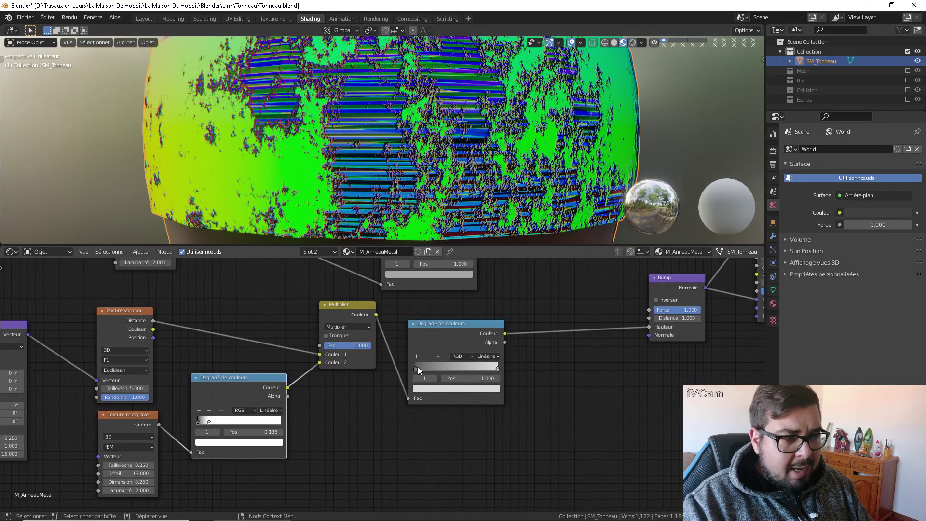
drag(418, 367, 440, 365)
drag(497, 368, 483, 370)
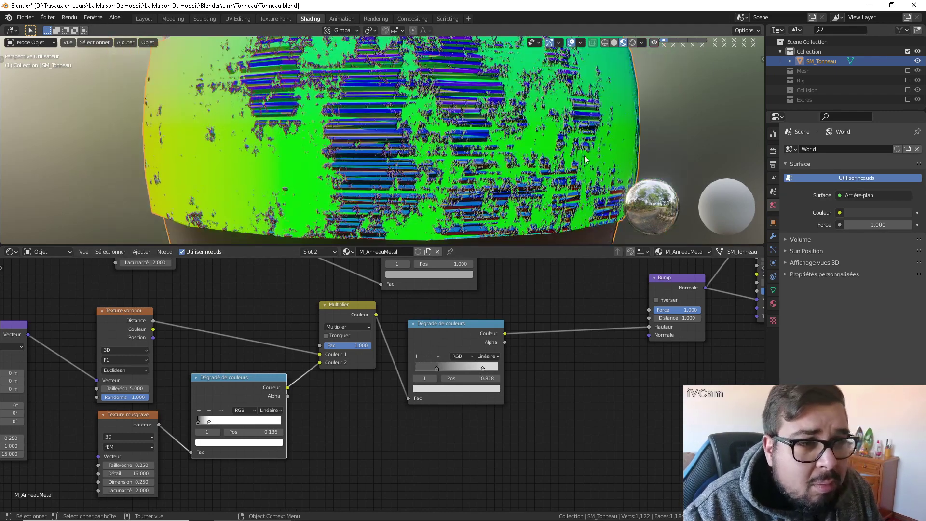
Enable Inverser on the Bump node and switch the preview back to the full BSDF shader
scroll(553, 182, up, 2)
middle_drag(579, 277, 529, 295)
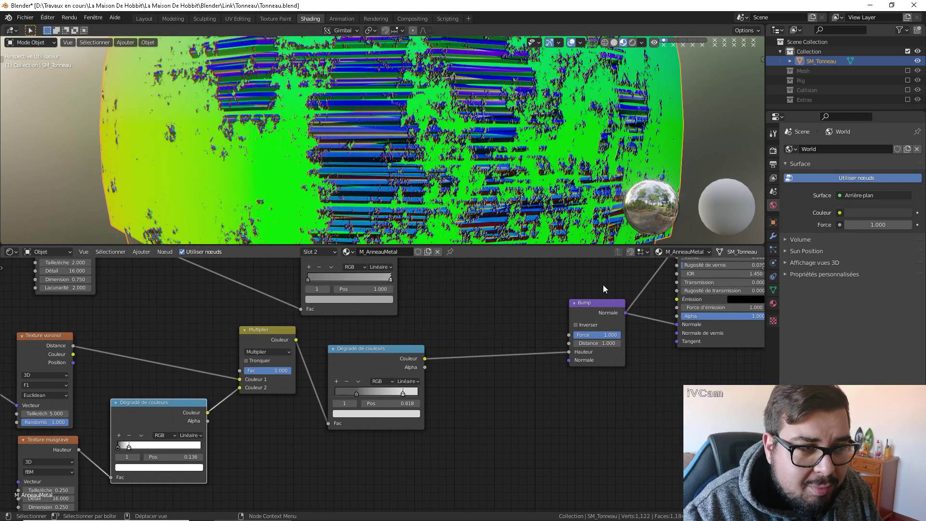
click(578, 326)
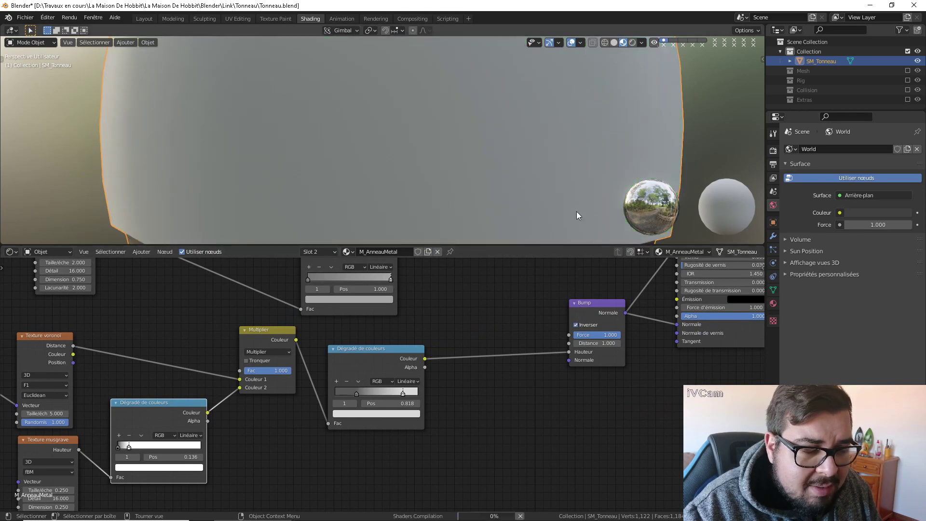
middle_drag(604, 298, 486, 318)
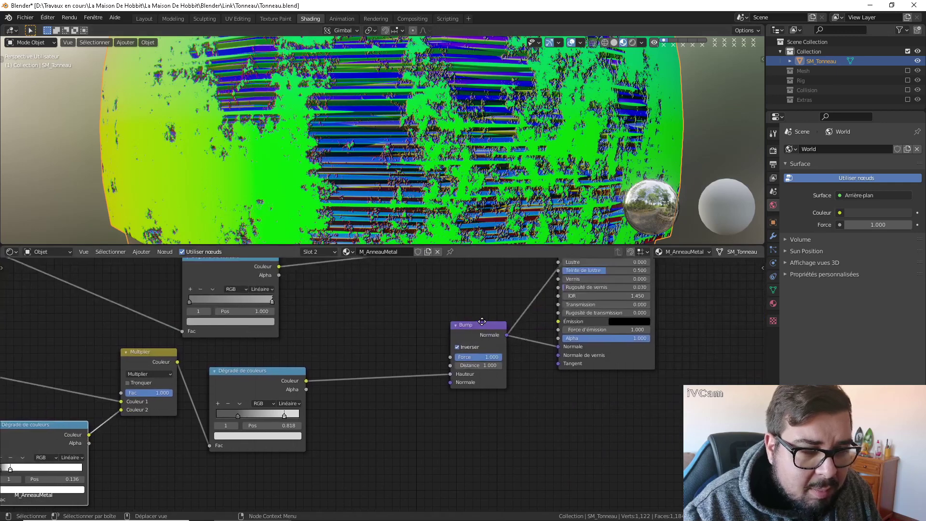
middle_drag(607, 277, 575, 357)
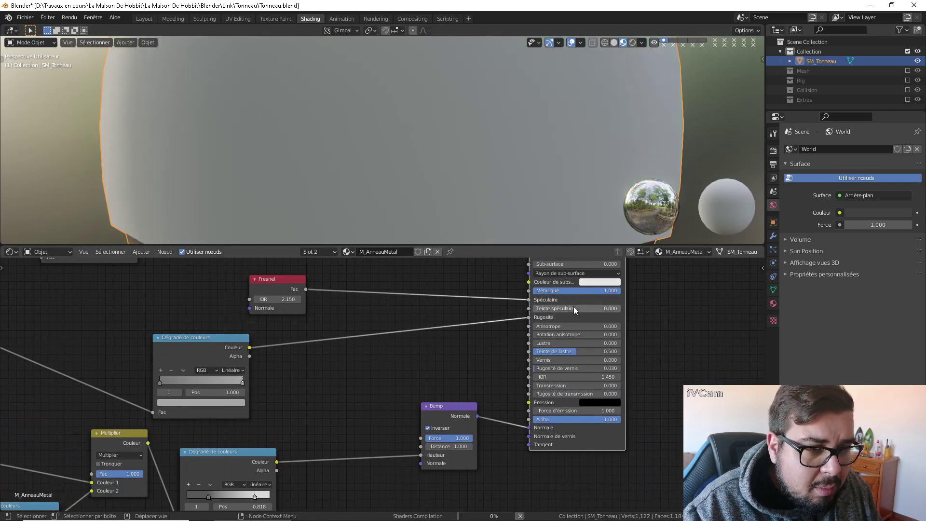
Set the Bump node's Distance to 0.35 and its Force to 0.65
scroll(574, 306, down, 3)
middle_drag(488, 150, 470, 166)
scroll(468, 367, up, 1)
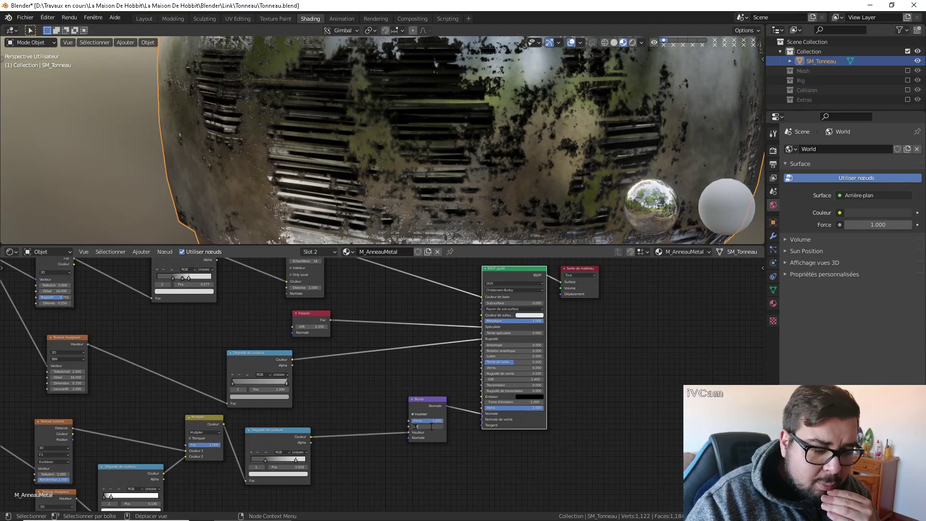
key(Return)
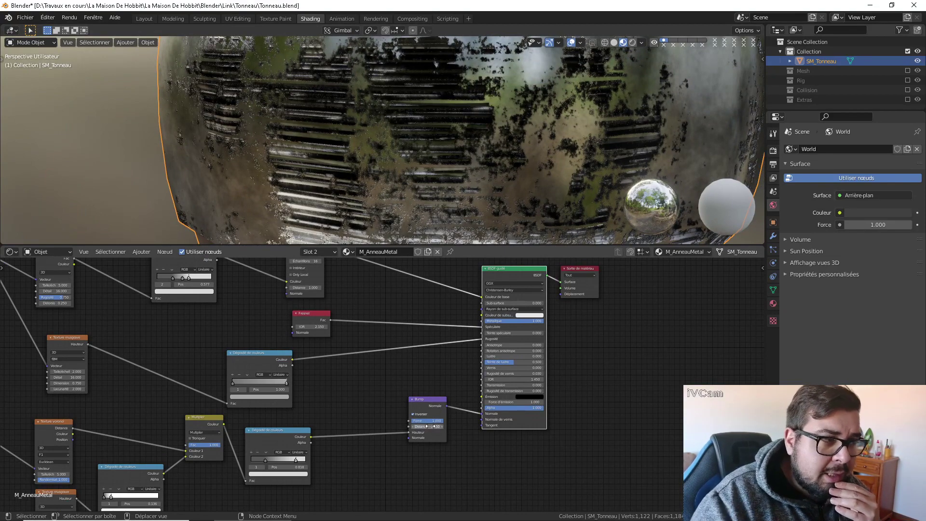
click(431, 420)
text(0.6)
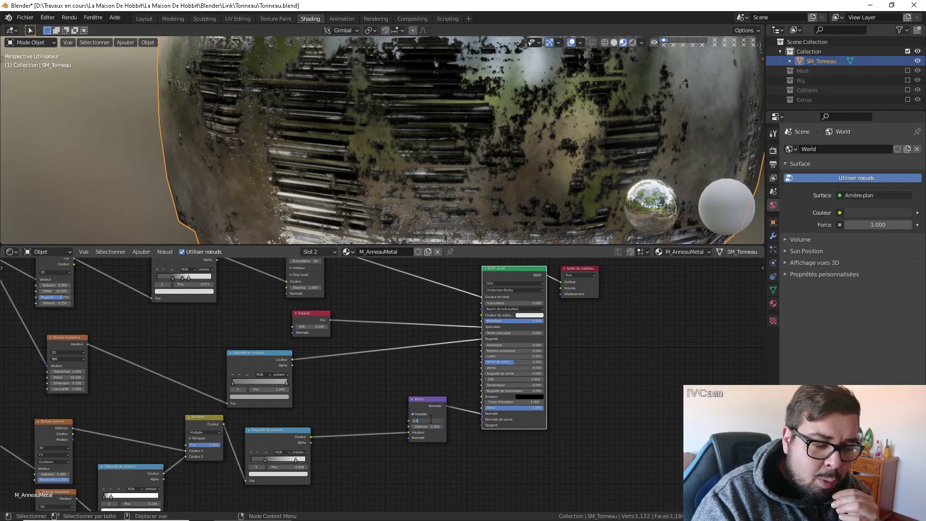
text(5)
key(Return)
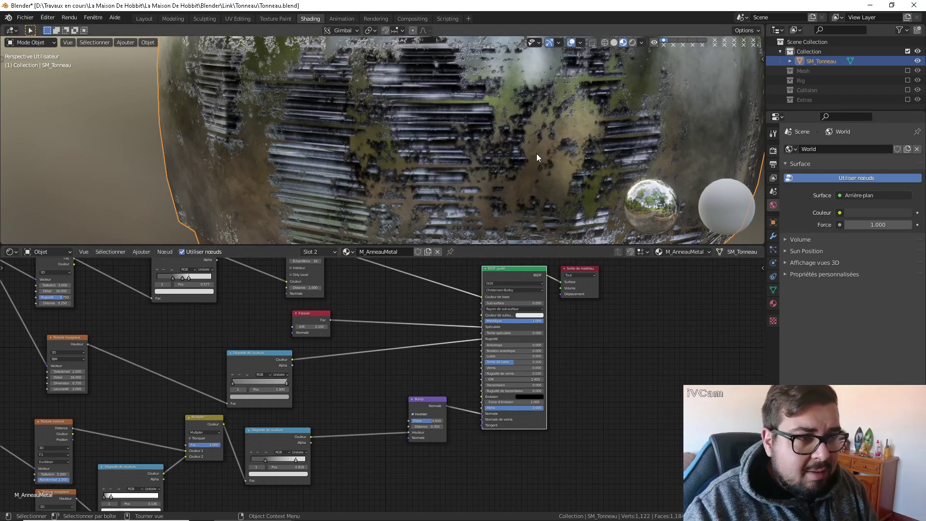
Deselect the barrel to inspect the ring's scratches, and preview the color ramp that feeds the Bump node
key(a)
click(530, 109)
mouse_move(522, 139)
middle_down()
mouse_move(484, 125)
mouse_move(504, 100)
mouse_move(550, 103)
mouse_move(505, 126)
mouse_move(506, 146)
middle_up()
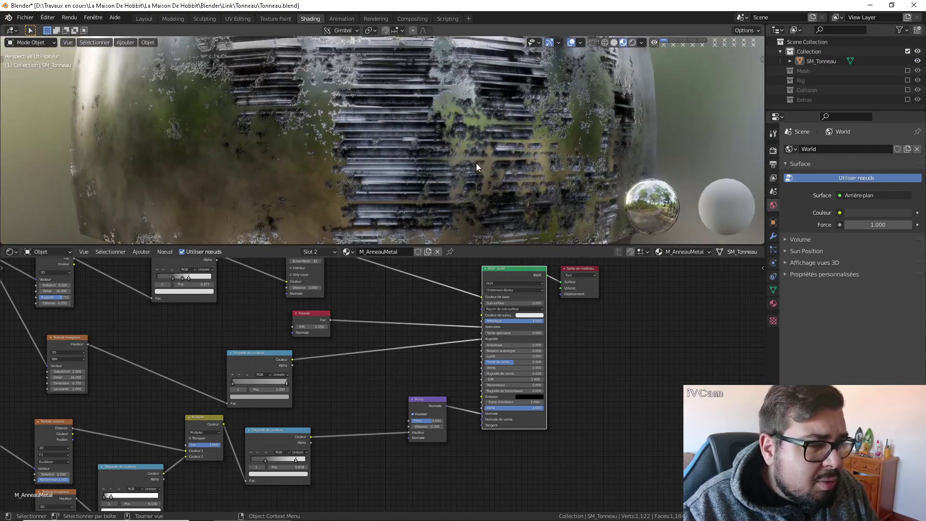
ctrl+middle_drag(378, 392, 425, 358)
ctrl+shift+click(279, 433)
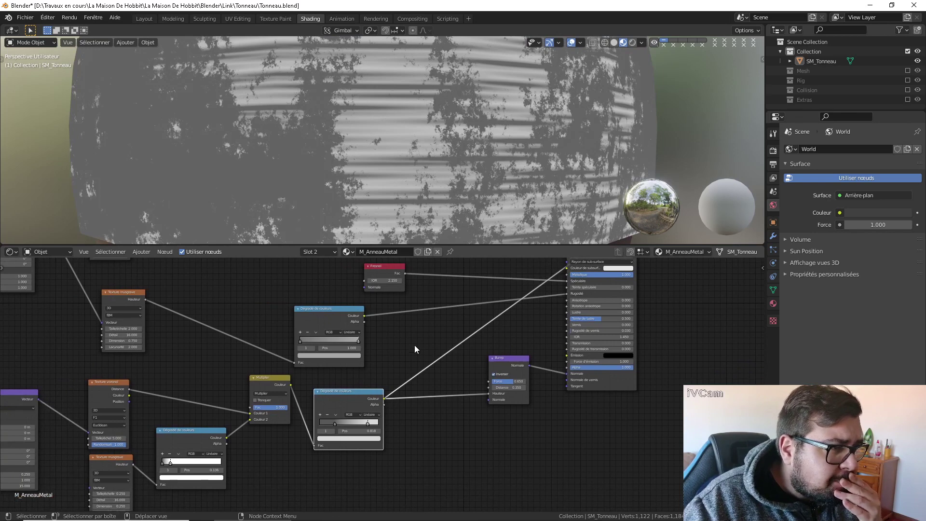
Move the bump color ramp's light stop to position 1 and its dark stop to 0.223, and preview the full BSDF shader again
scroll(394, 393, up, 1)
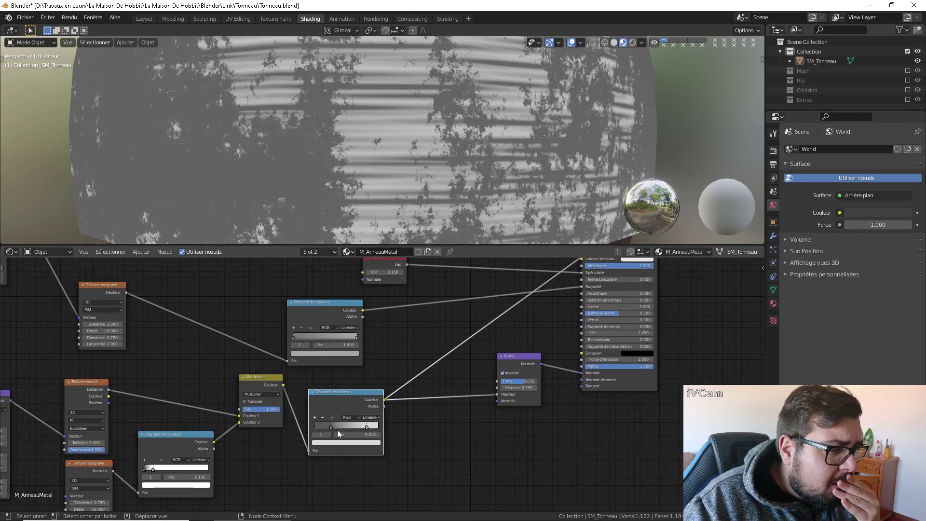
click(331, 426)
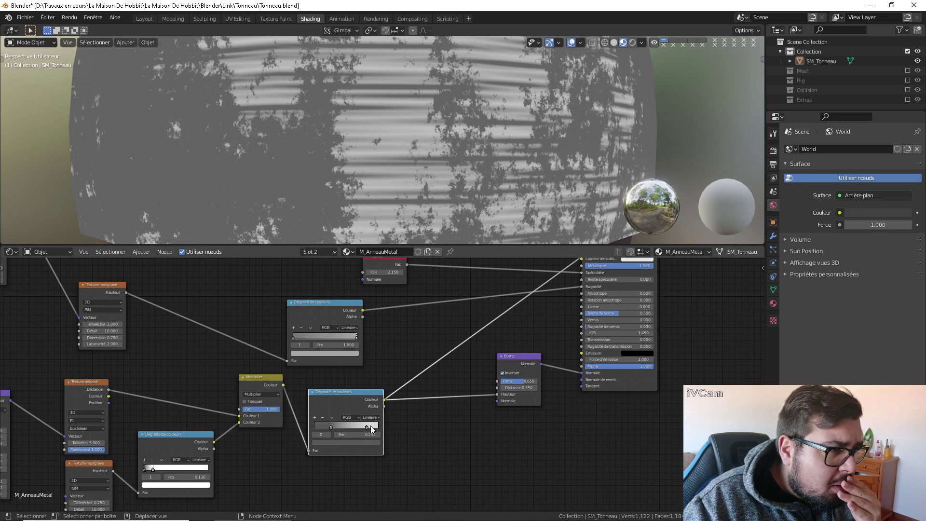
drag(368, 425, 404, 428)
middle_drag(627, 330, 613, 355)
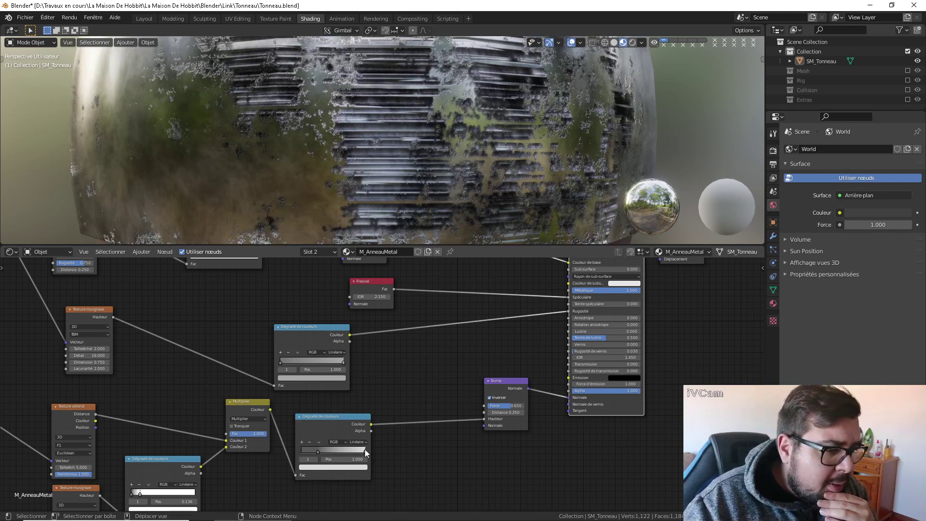
drag(365, 450, 389, 449)
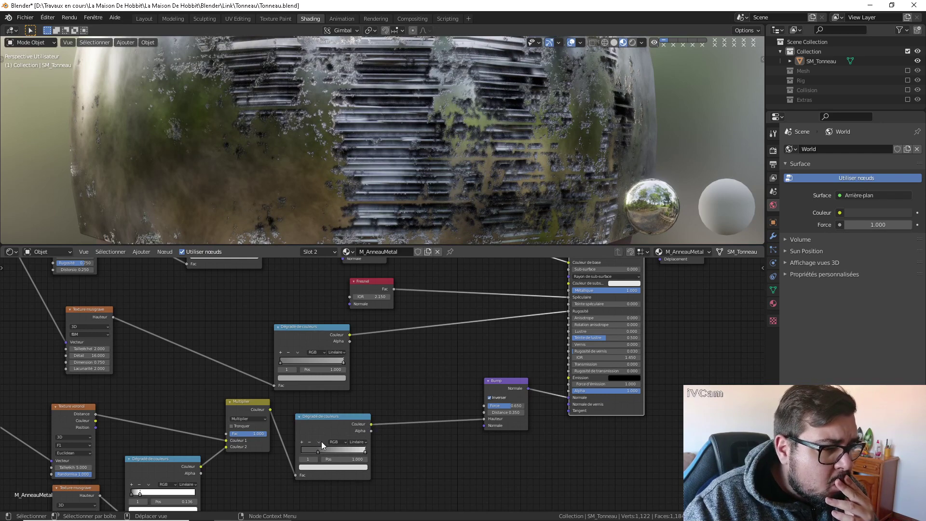
mouse_move(317, 451)
mouse_down()
mouse_move(288, 451)
mouse_move(330, 454)
mouse_move(307, 452)
mouse_up()
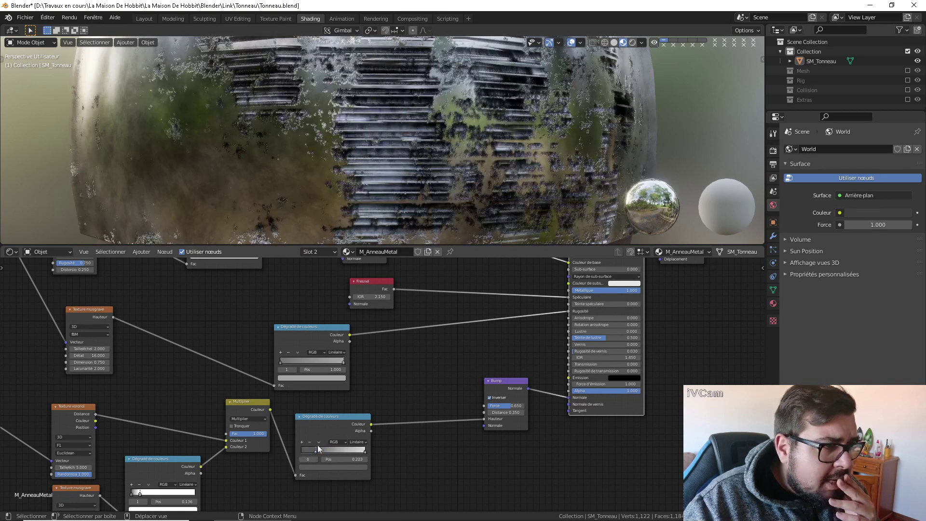
Insert a color ramp between the Voronoi's Distance and the Multiplier's Couleur 1, and move its black stop to position 0.436
middle_drag(386, 433, 512, 413)
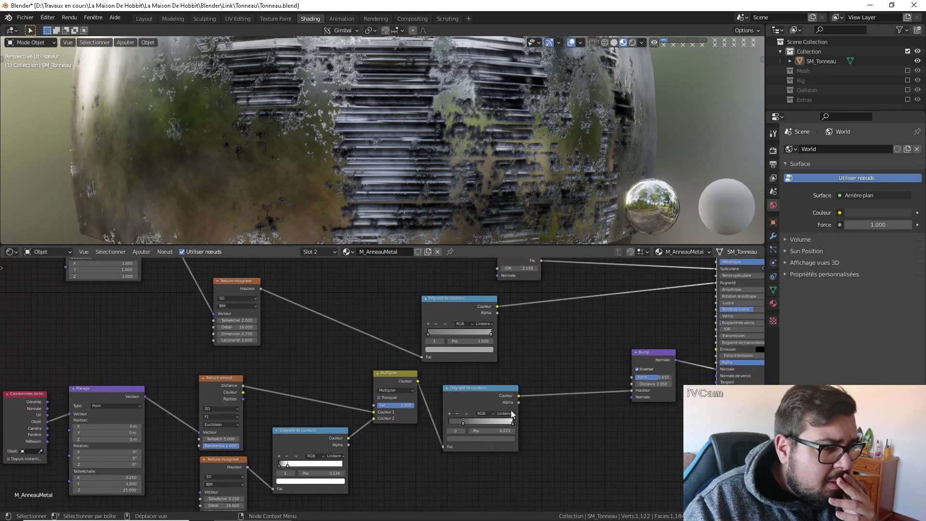
key(shift+a)
mouse_move(336, 414)
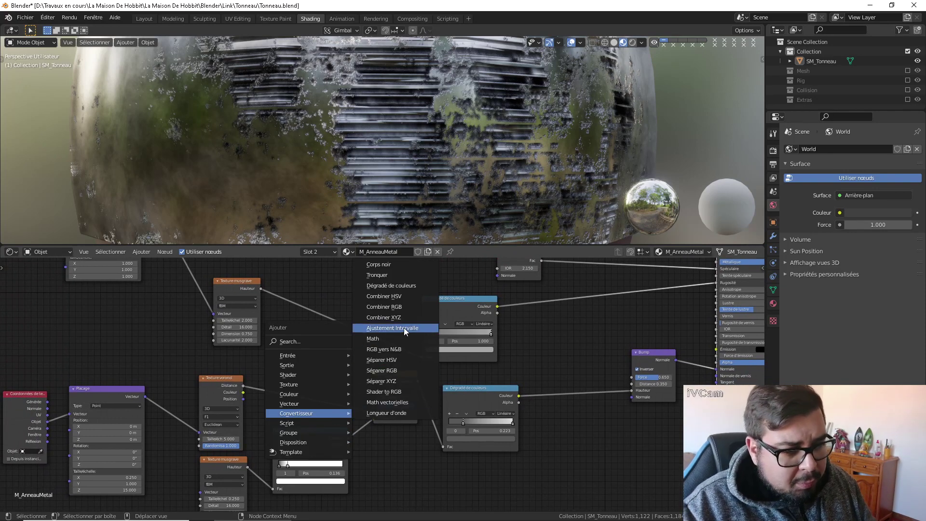
click(407, 285)
click(306, 361)
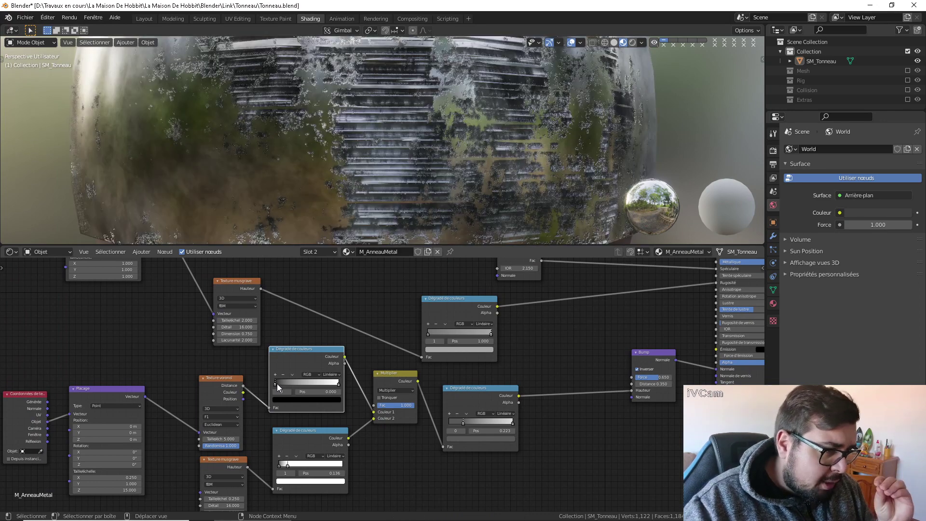
drag(277, 384, 308, 383)
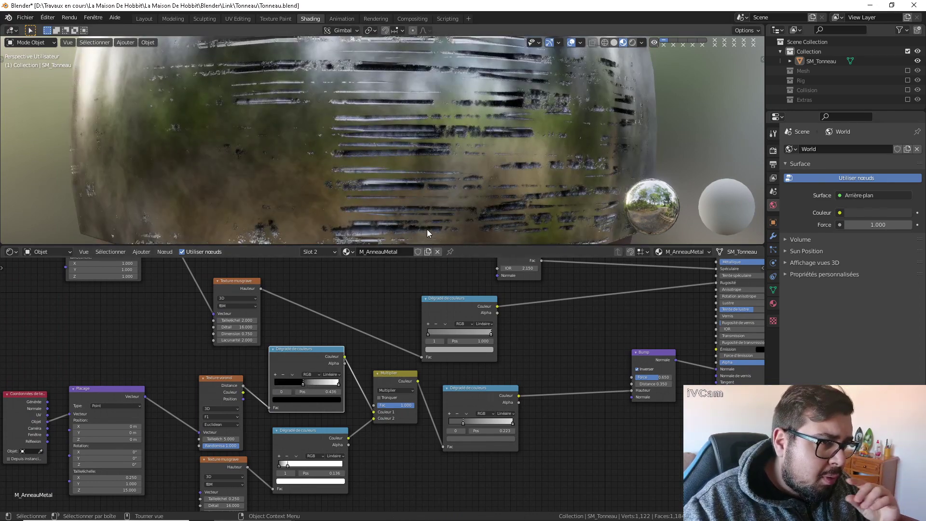
Reselect the barrel and examine the scratched metal ring from further back
scroll(440, 198, down, 4)
key(a)
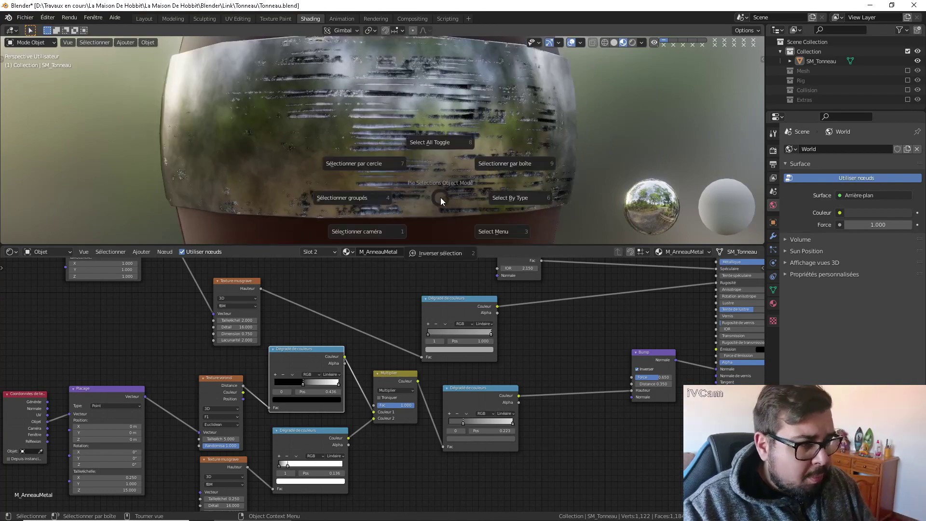
click(441, 157)
middle_drag(442, 170, 476, 185)
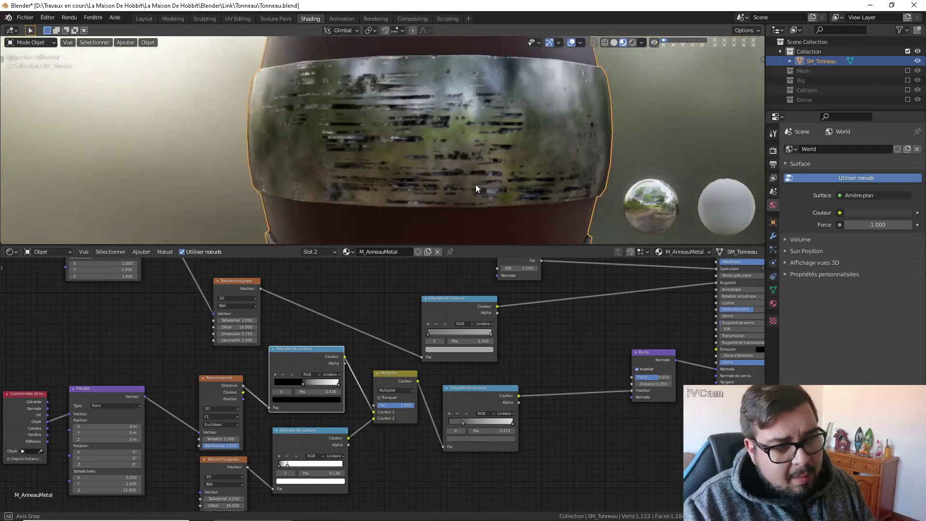
Add another color ramp, connect the Multiplier's Couleur to its Fac, and preview this ramp on the ring
middle_drag(583, 395, 503, 443)
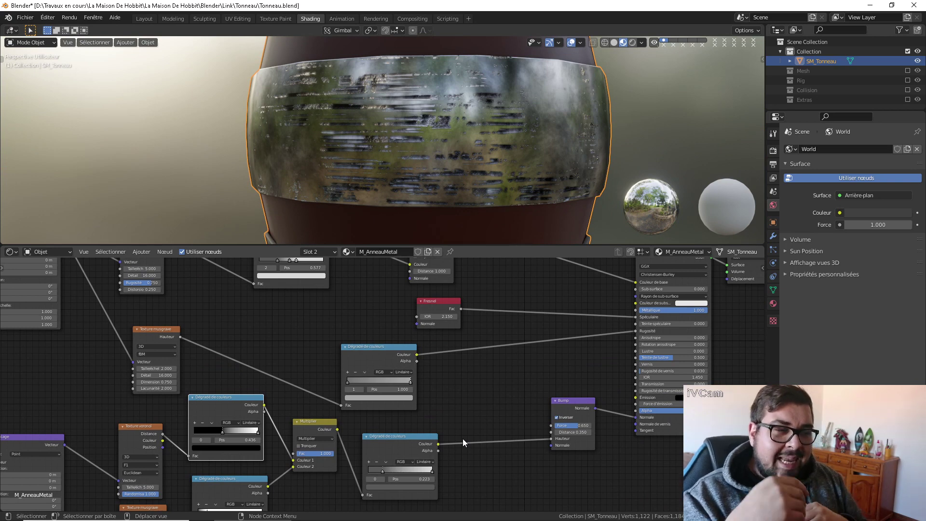
middle_drag(470, 430, 440, 449)
key(shift+a)
mouse_move(461, 411)
click(519, 282)
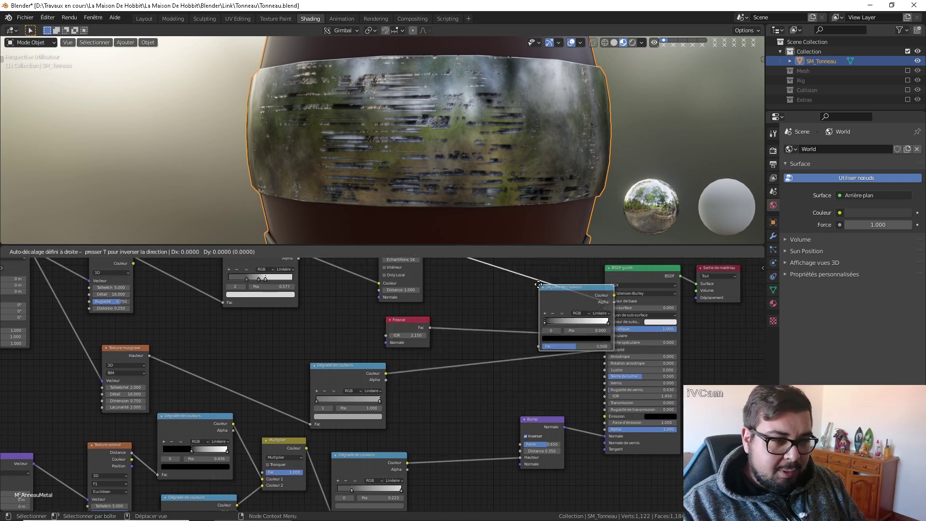
click(427, 373)
drag(306, 449, 326, 431)
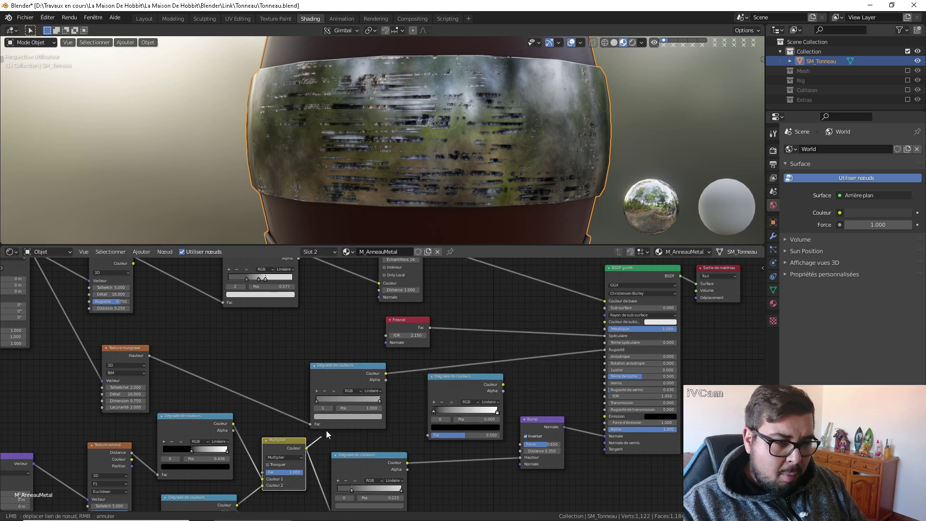
drag(444, 437, 441, 436)
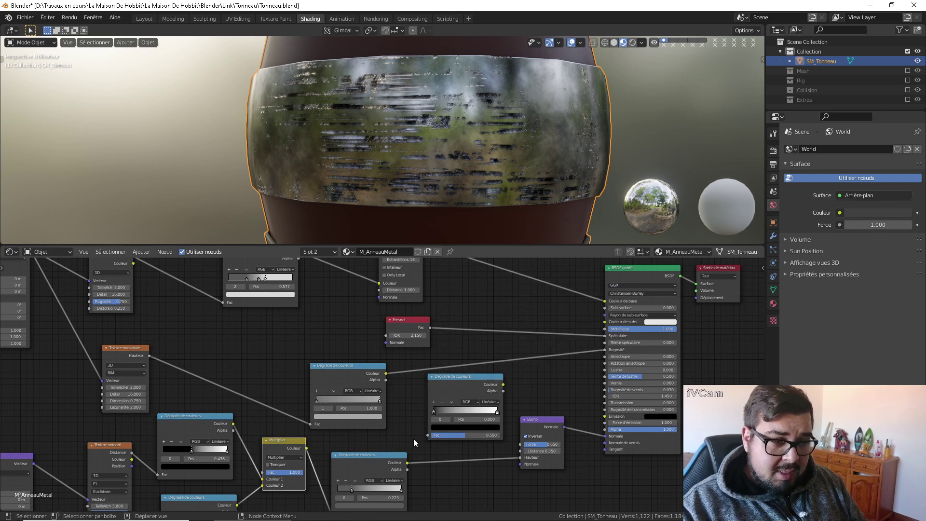
drag(311, 447, 419, 434)
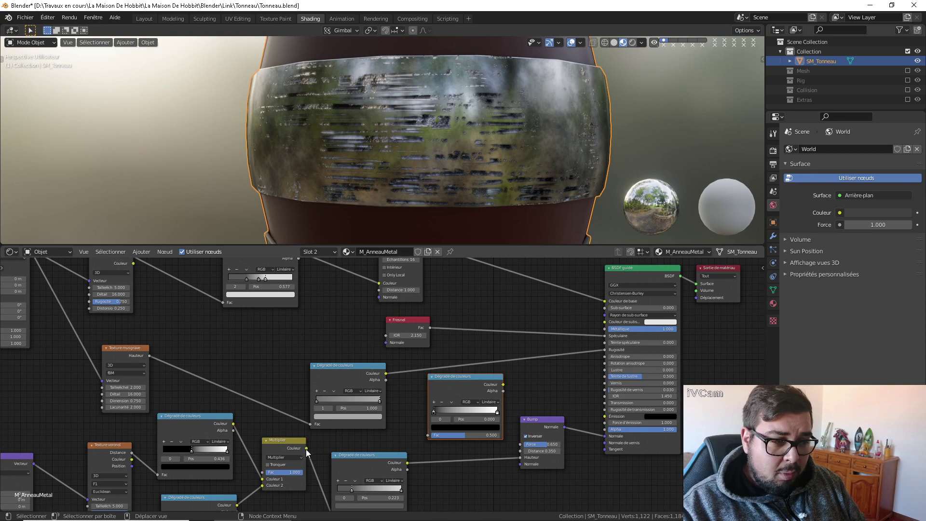
drag(306, 449, 428, 436)
ctrl+shift+click(475, 378)
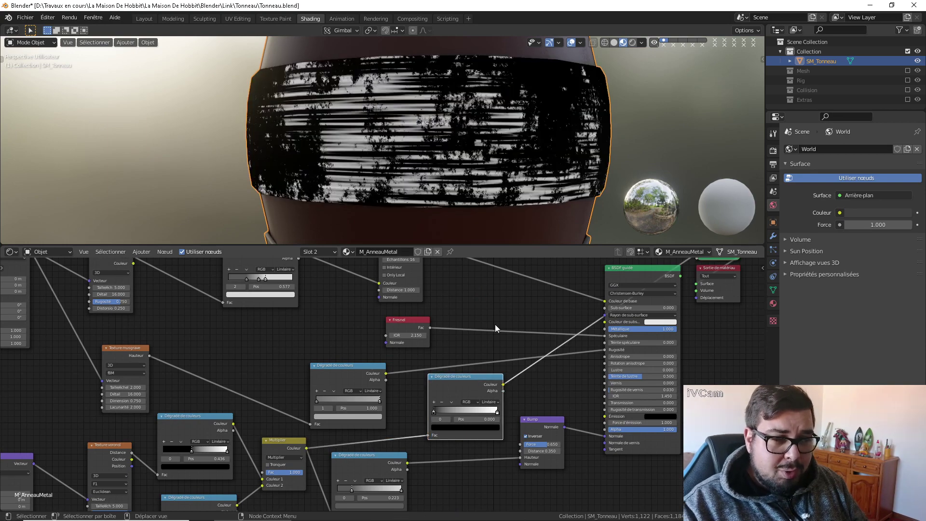
Move the new color ramp above the base color nodes at the top of the node tree
scroll(466, 341, down, 4)
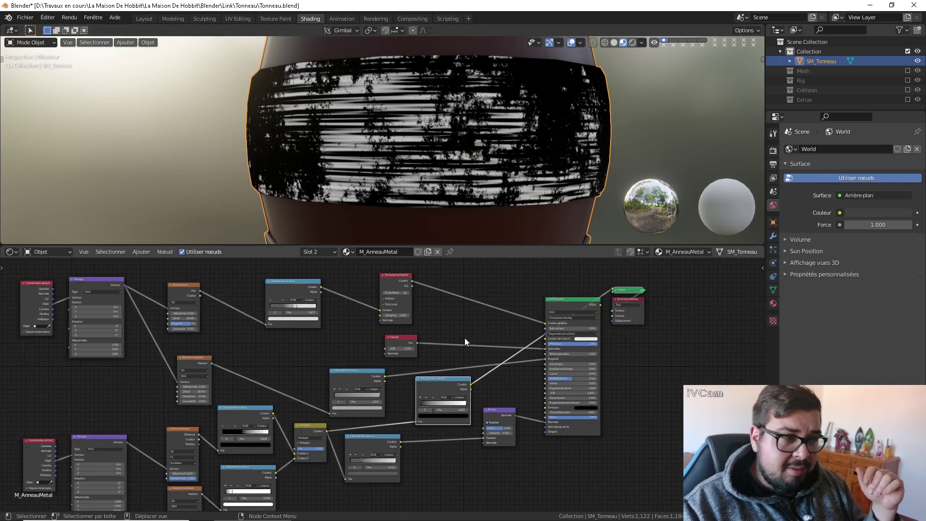
scroll(466, 341, up, 1)
middle_drag(466, 340, 484, 421)
drag(467, 460, 291, 276)
Insert a Mélanger RGB node between the base color ramp and the ambient occlusion node, shifting the occlusion node to make room
drag(317, 354, 340, 347)
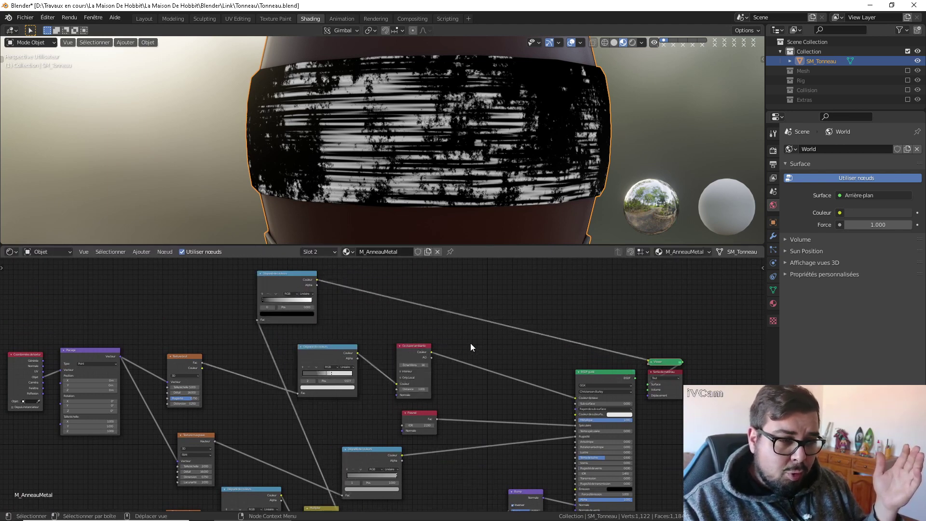
drag(421, 346, 464, 342)
key(shift+a)
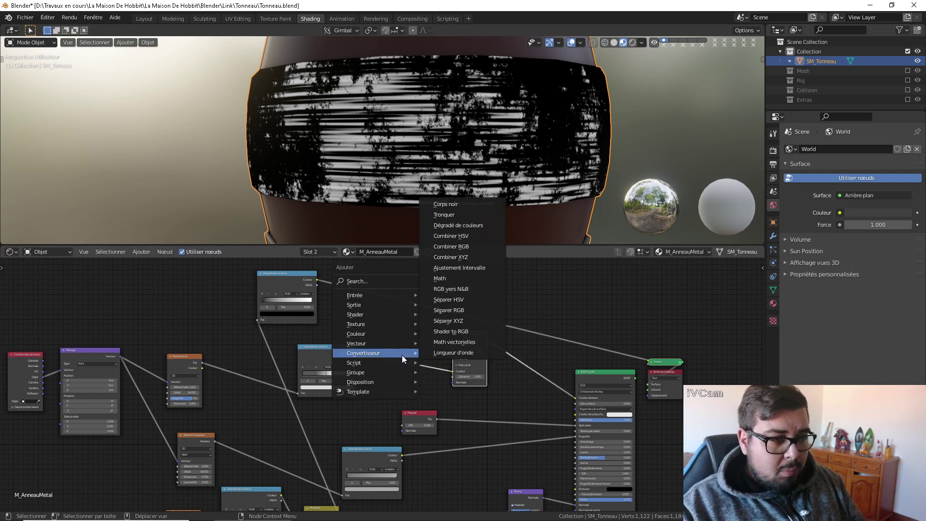
mouse_move(375, 333)
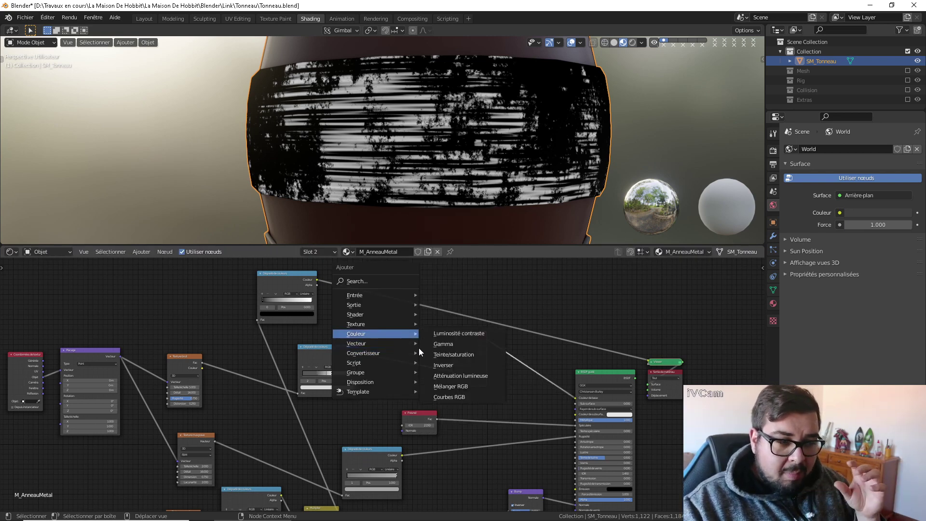
click(459, 386)
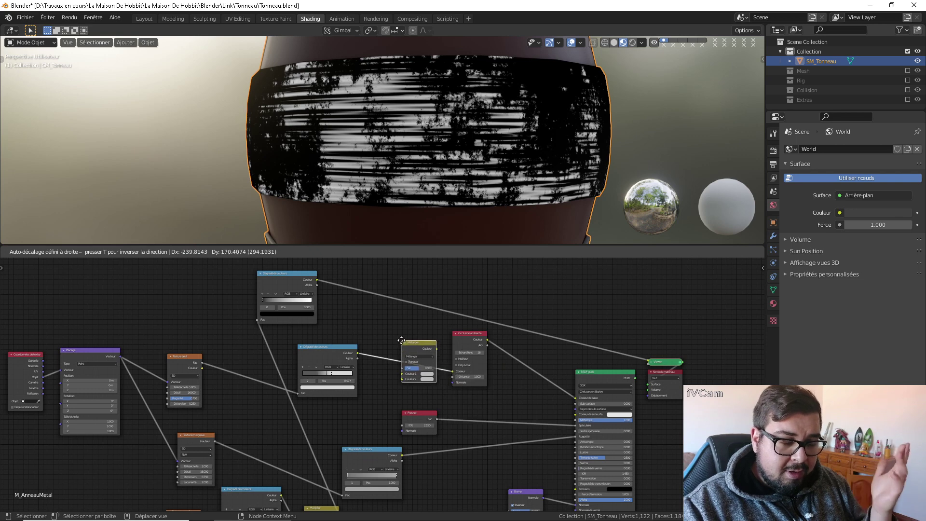
click(403, 351)
drag(403, 347, 401, 342)
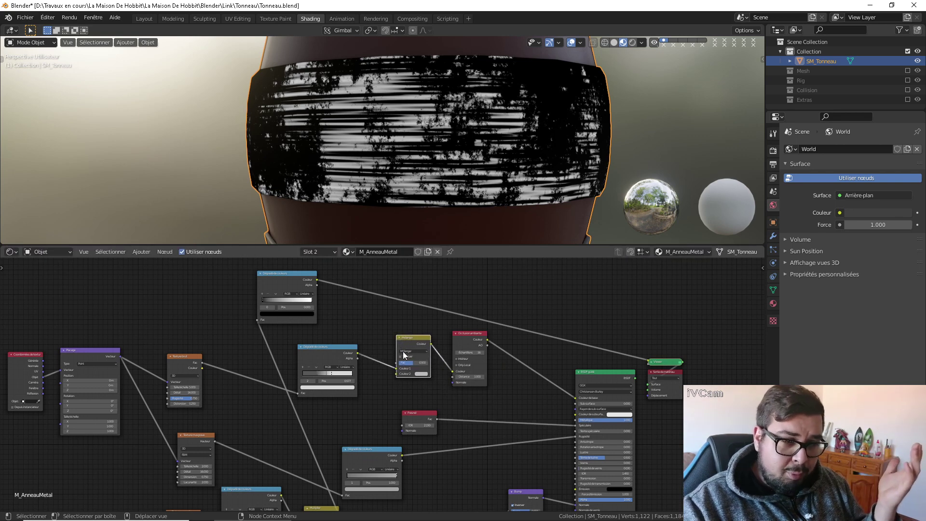
Set the new mix node's Couleur 2 to a rusty red-orange and drive its Fac with the topmost color ramp's Couleur
click(422, 372)
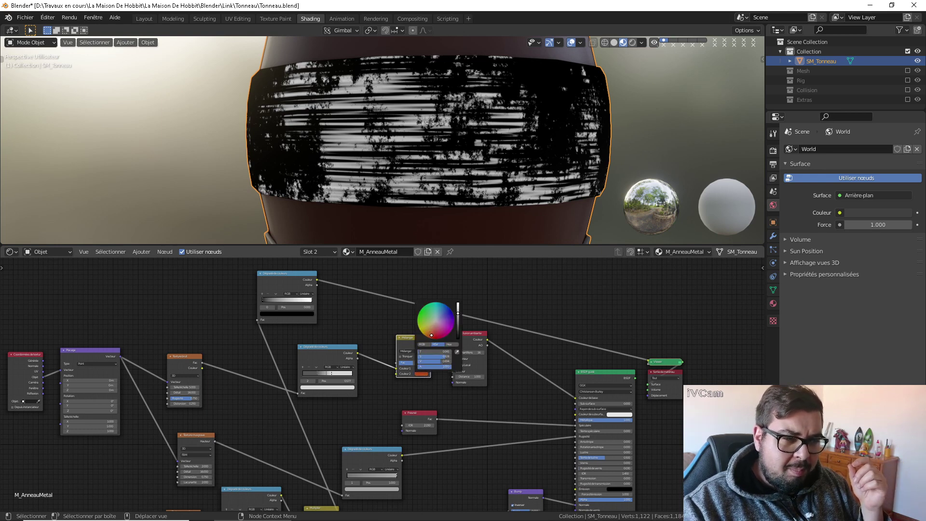
drag(458, 312, 460, 316)
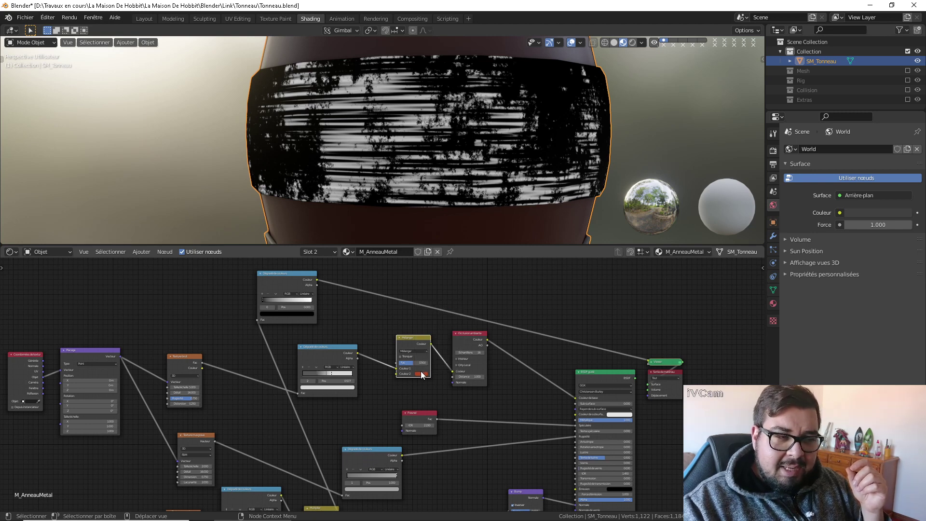
drag(316, 282, 401, 355)
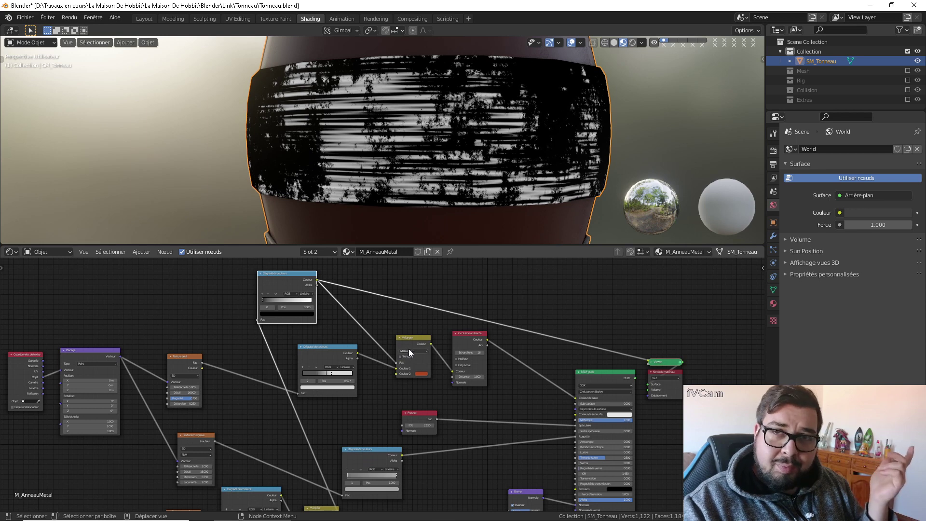
Preview the base color mix node on the ring, and return the preview to the Principled BSDF
ctrl+shift+click(412, 340)
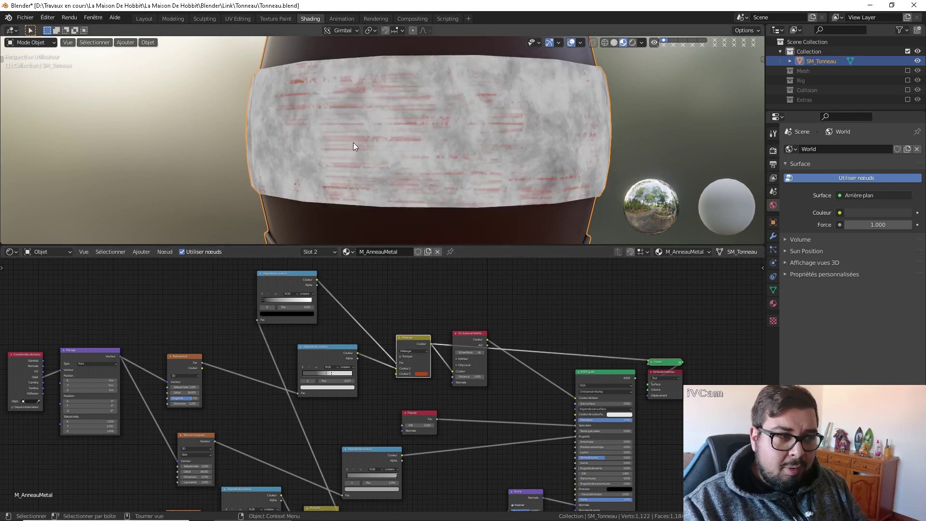
middle_drag(466, 317, 421, 314)
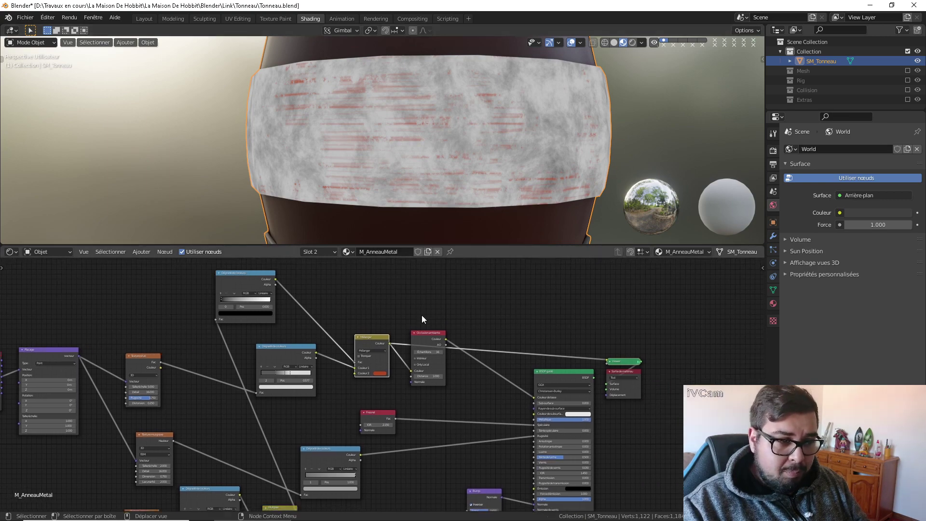
scroll(422, 314, down, 1)
ctrl+shift+click(557, 375)
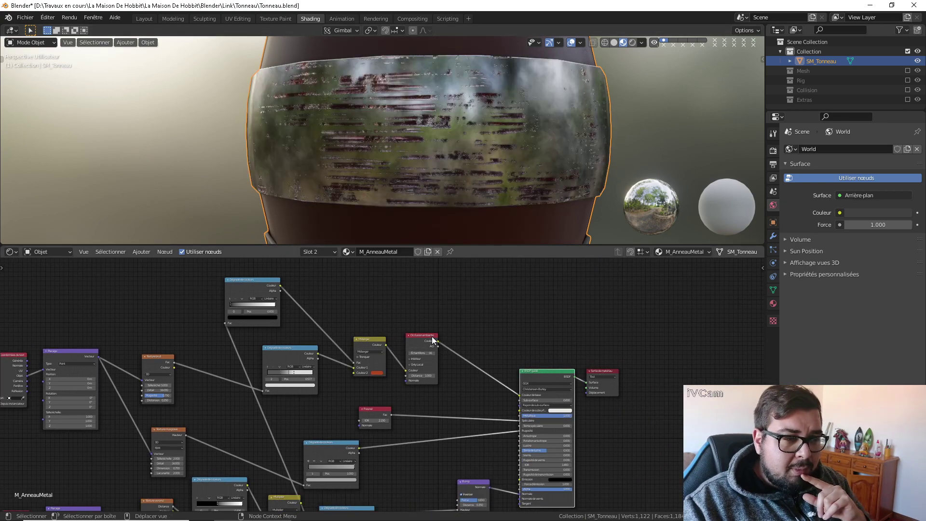
Move the ambient occlusion node closer to the Principled BSDF and darken the mix node's Couleur 2 to a deeper rust red
drag(432, 337, 502, 316)
scroll(440, 164, up, 1)
scroll(440, 163, up, 2)
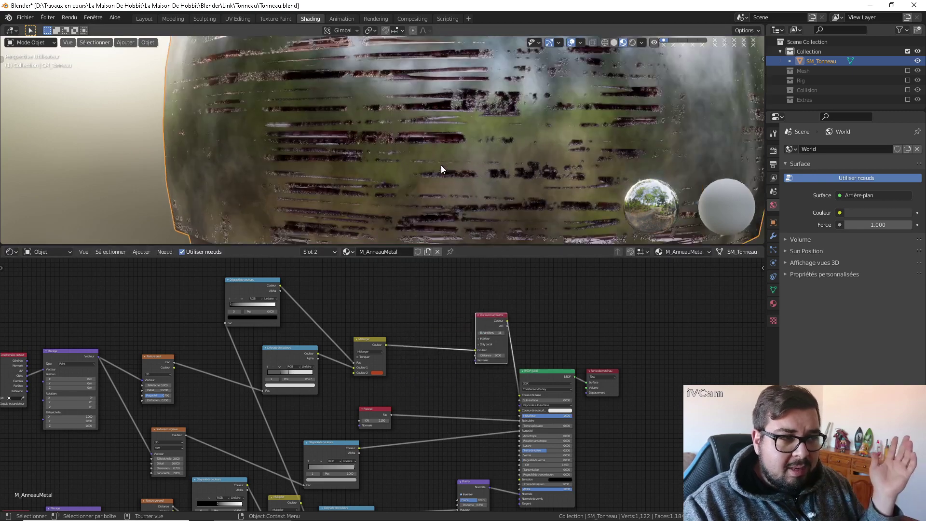
middle_drag(439, 160, 462, 186)
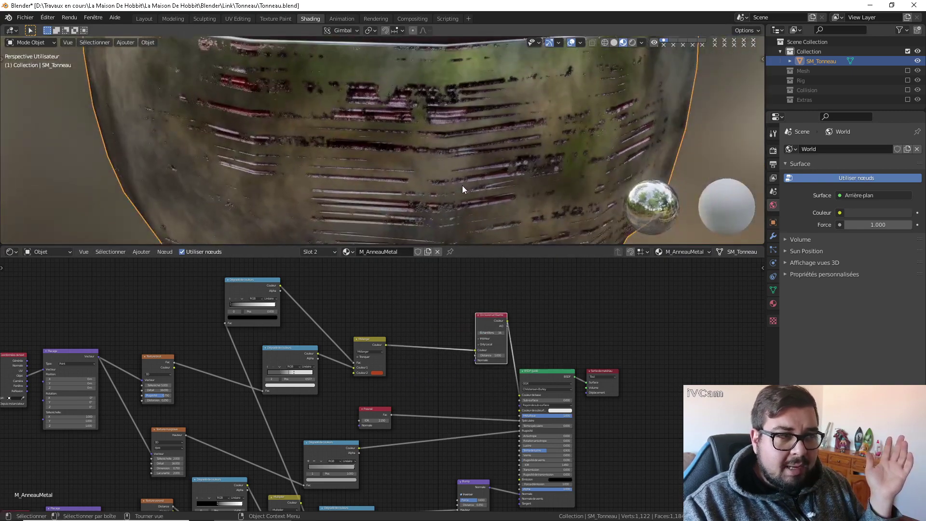
scroll(384, 375, up, 1)
click(376, 372)
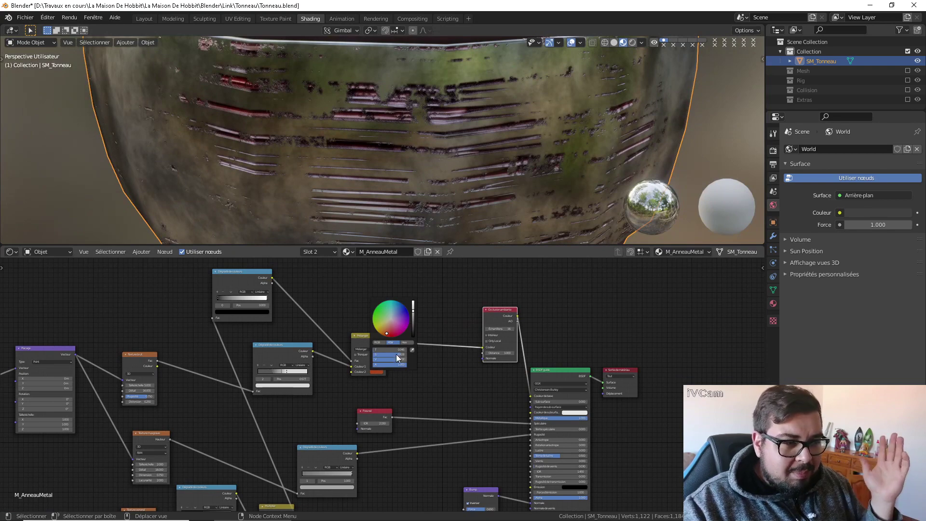
mouse_move(389, 333)
mouse_down()
mouse_move(413, 319)
mouse_move(414, 330)
mouse_move(414, 314)
mouse_up()
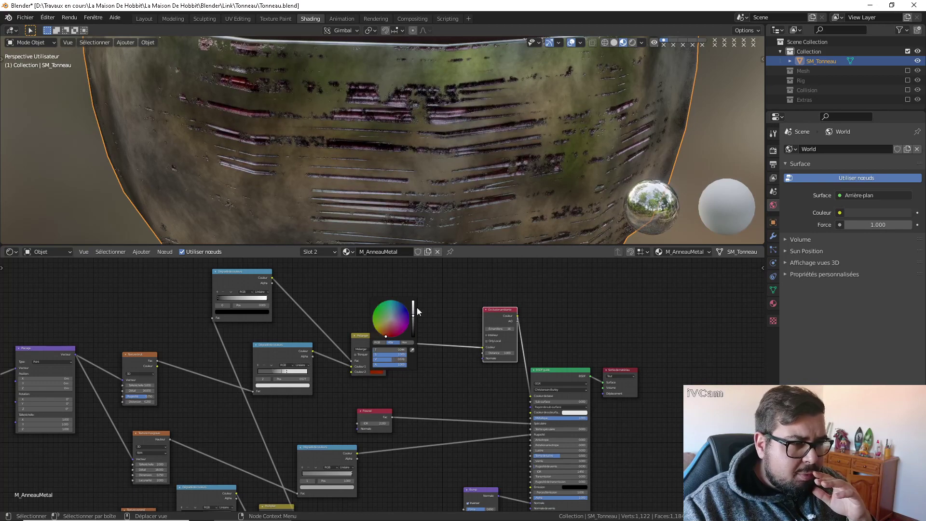
middle_drag(444, 136, 431, 108)
key(q)
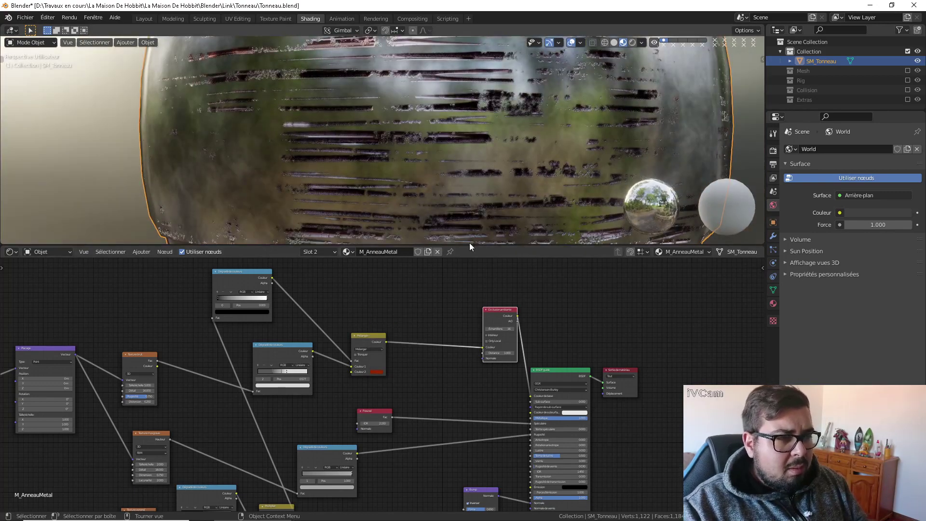
key(q)
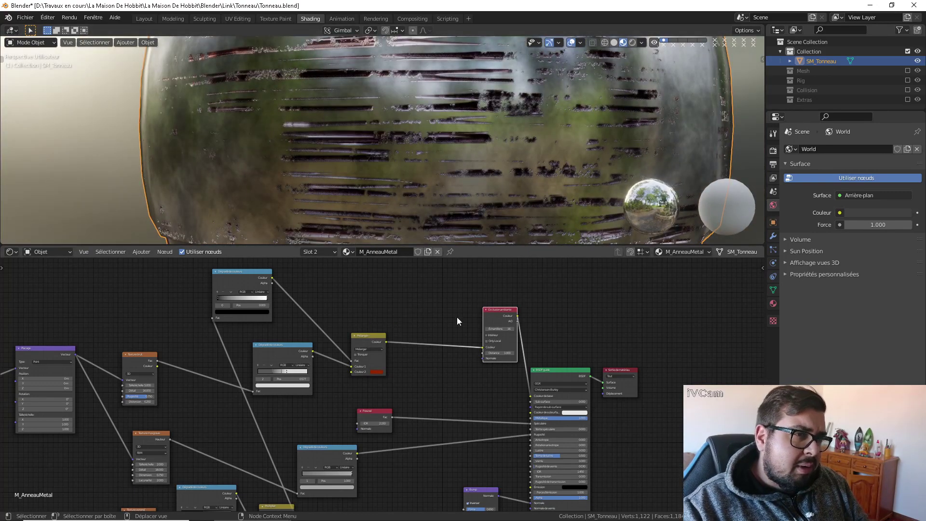
Move the Fresnel node and the roughness color ramp up and closer to the Principled BSDF
scroll(464, 343, down, 1)
scroll(440, 386, down, 1)
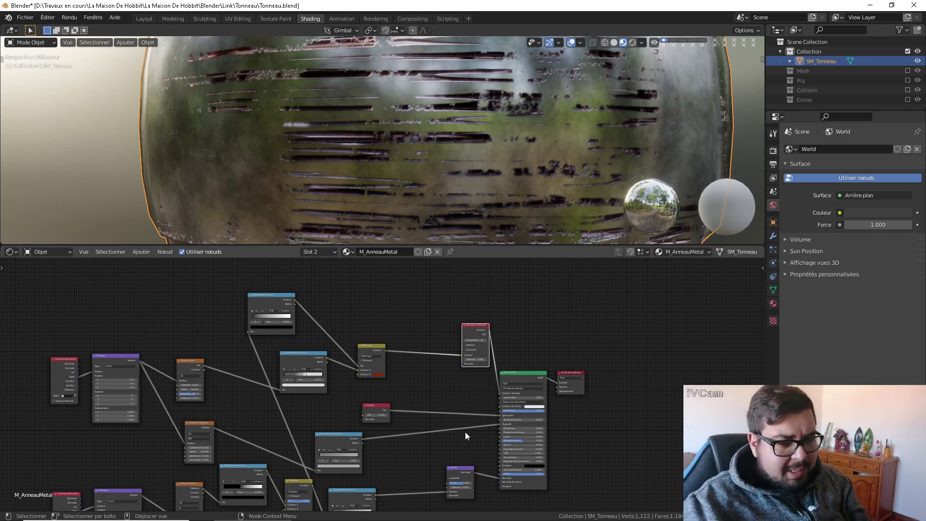
middle_drag(453, 441, 451, 413)
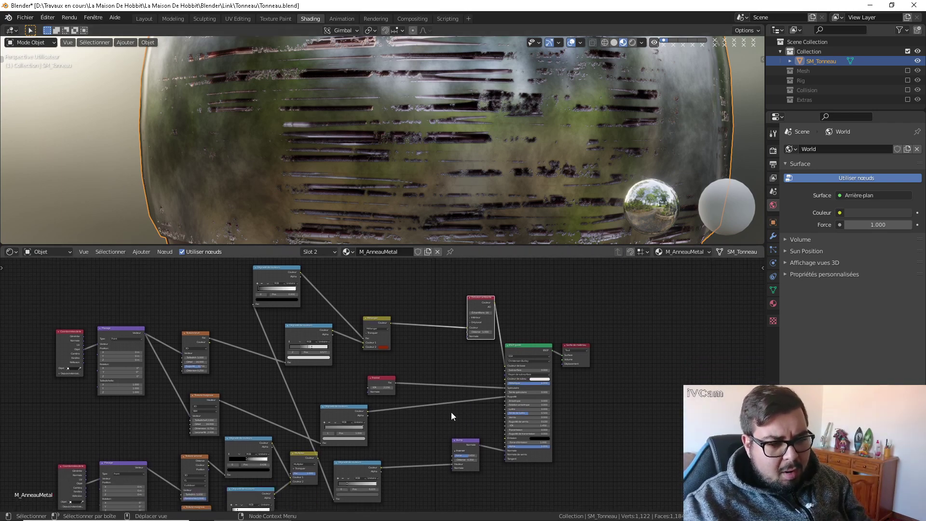
drag(387, 381, 432, 352)
drag(356, 409, 399, 387)
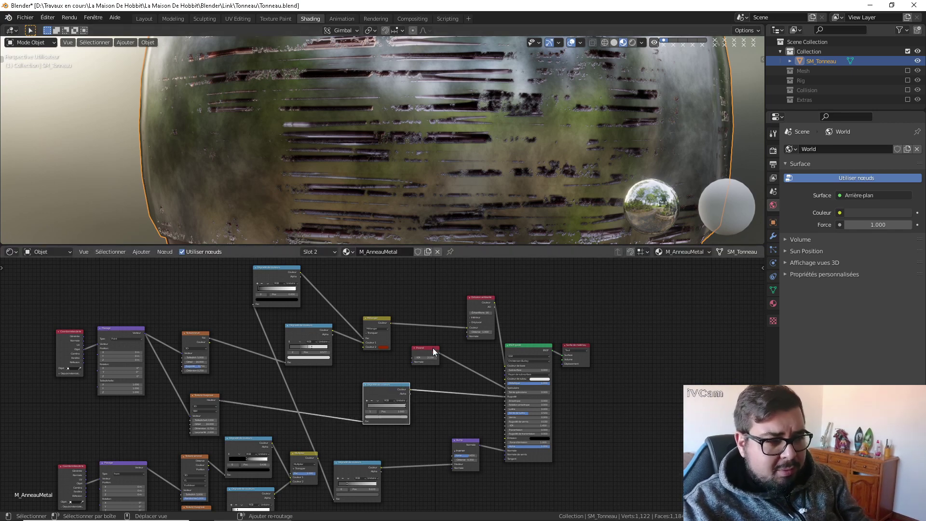
Insert a Mélanger RGB node between the roughness color ramp and the BSDF, with the topmost scratch ramp driving its Fac
key(shift+a)
mouse_move(421, 398)
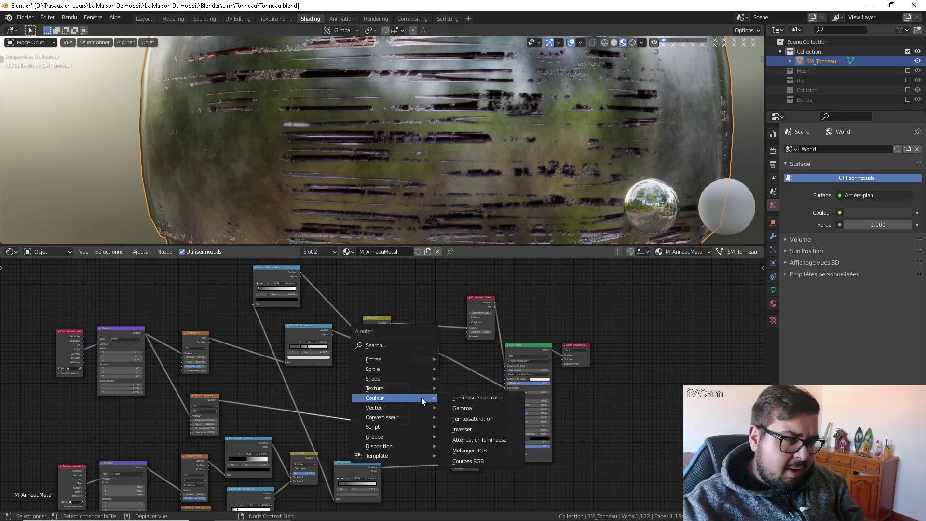
drag(444, 386, 435, 380)
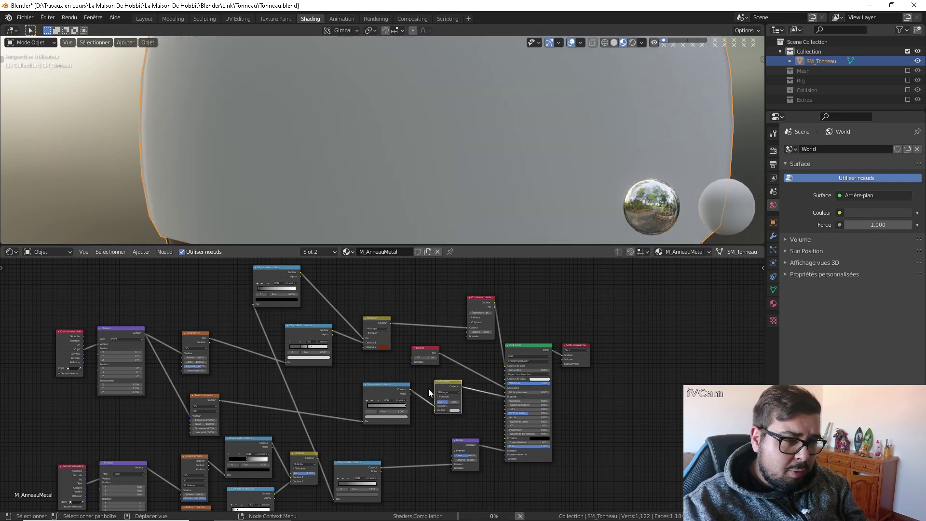
ctrl+shift+click(299, 271)
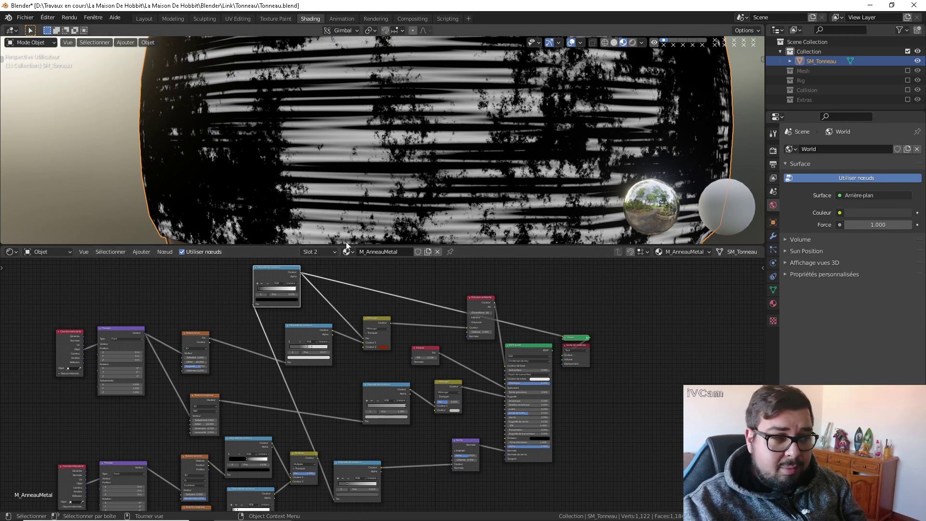
drag(301, 273, 438, 405)
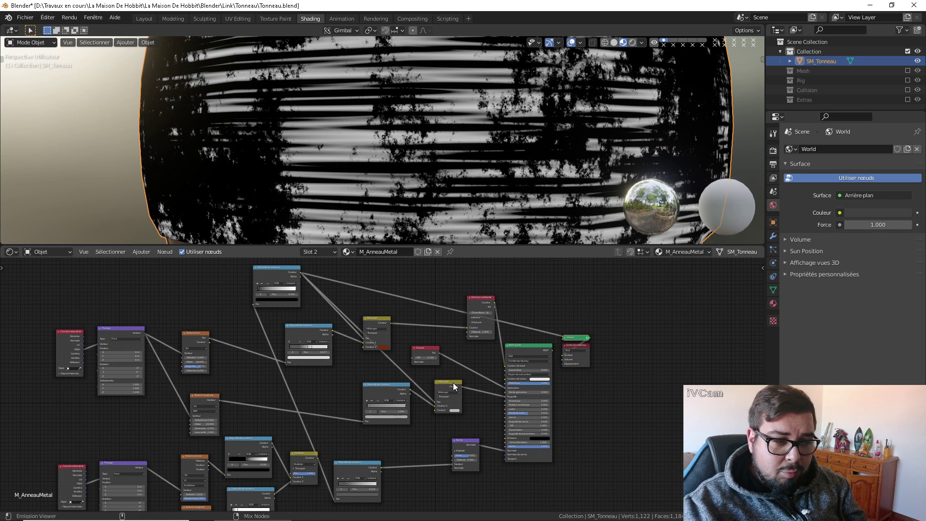
Preview the roughness mix node, set its Couleur 2 to white, and restore the Principled BSDF on the ring
ctrl+shift+click(453, 383)
click(454, 411)
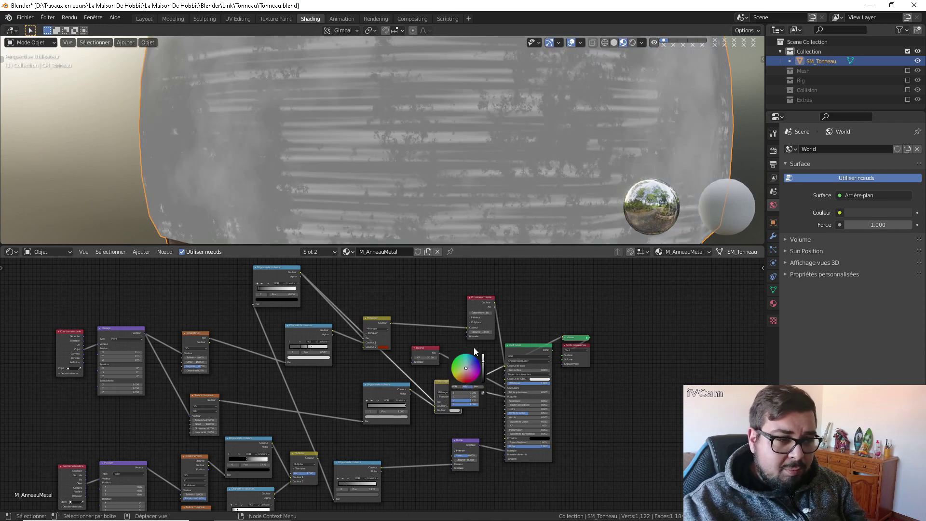
click(483, 366)
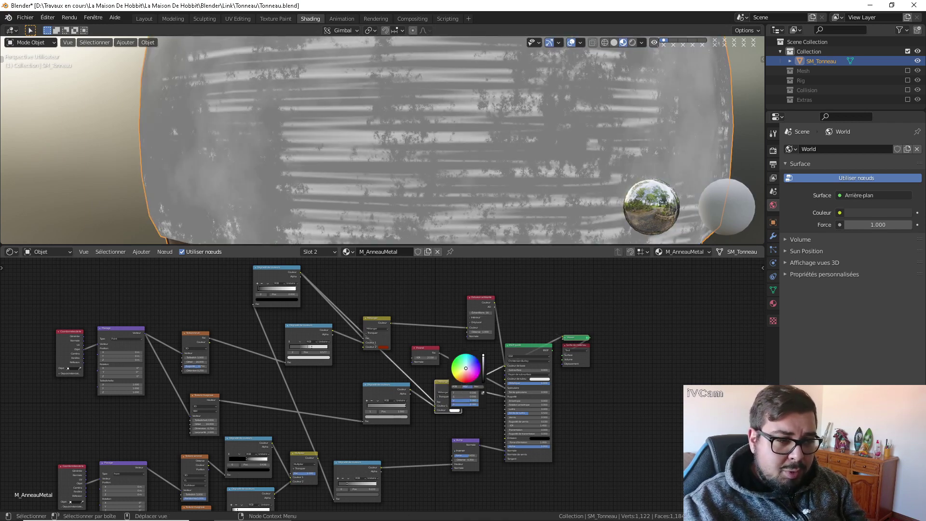
ctrl+shift+click(534, 346)
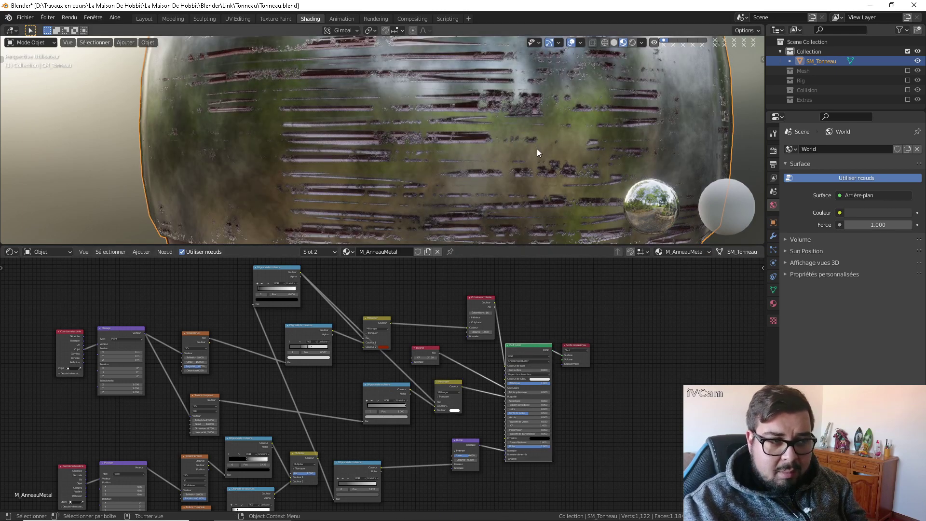
Move the roughness color ramp further from its mix node and examine the rusty scratches up close
scroll(538, 152, up, 2)
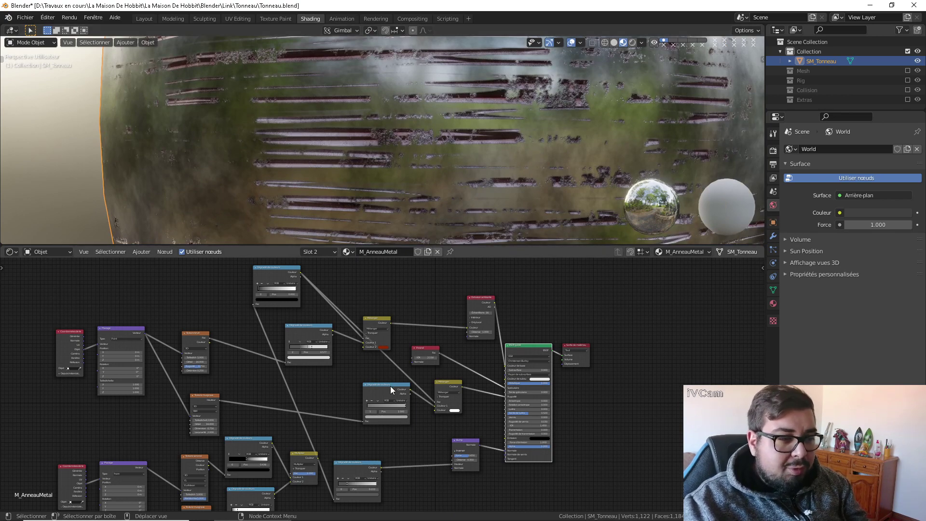
drag(390, 386, 367, 379)
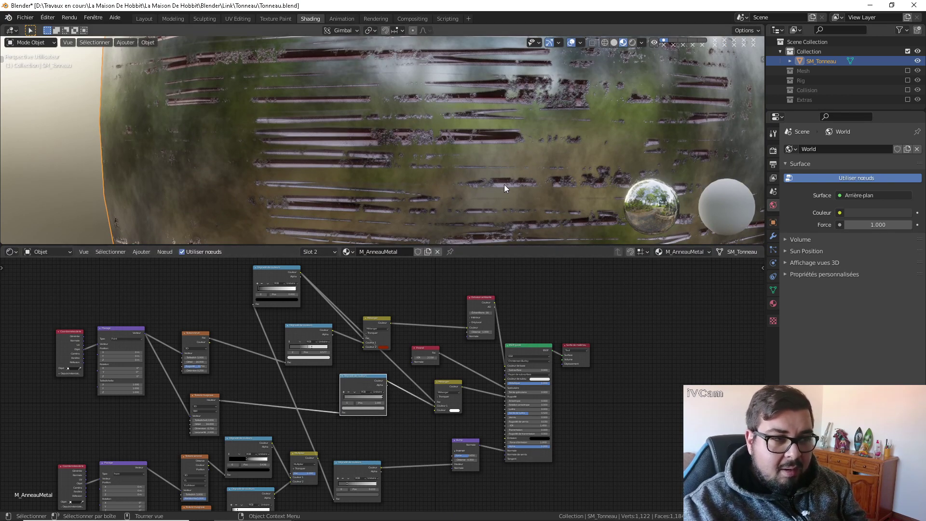
scroll(510, 148, up, 3)
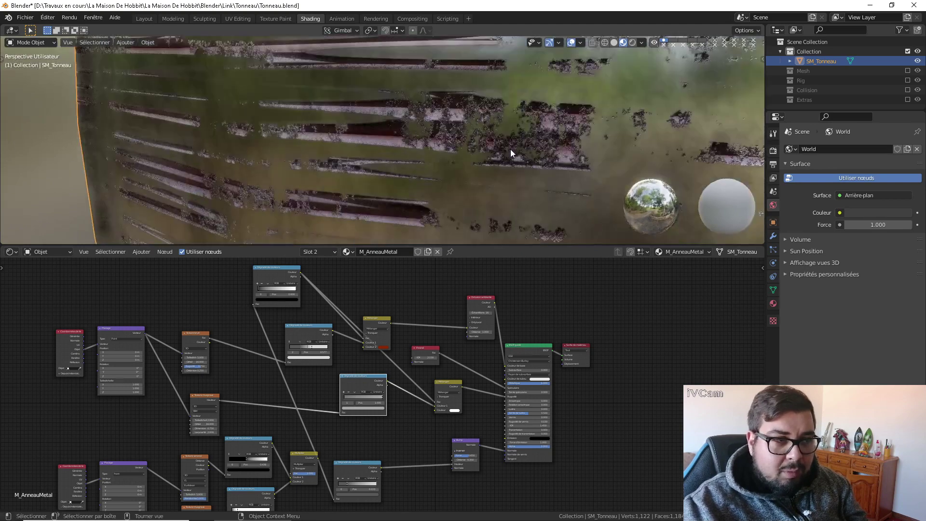
middle_drag(493, 158, 522, 149)
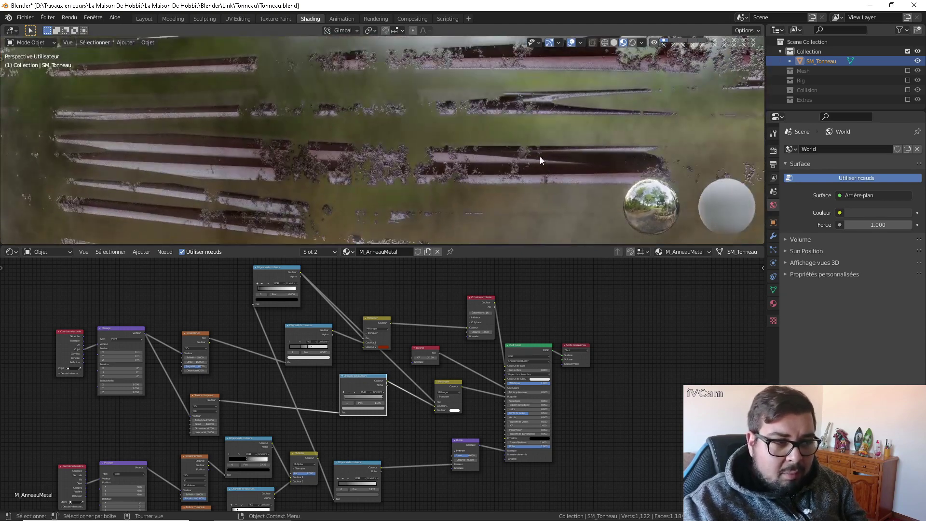
middle_drag(546, 182, 557, 137)
scroll(531, 154, up, 2)
scroll(526, 155, up, 2)
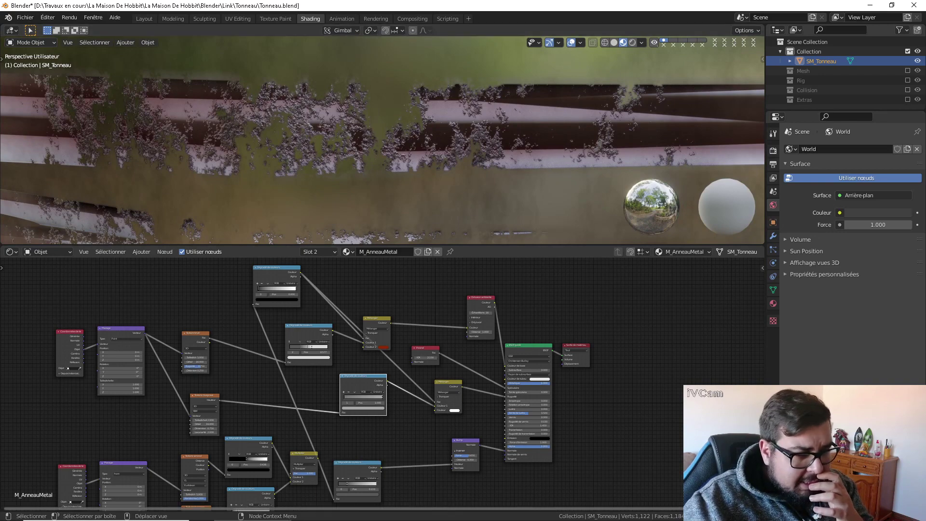
Set the Dimension of the scratch network's Musgrave texture to 0.050
middle_drag(350, 458, 418, 379)
scroll(380, 376, up, 4)
middle_drag(360, 430, 423, 395)
scroll(423, 396, up, 1)
scroll(420, 401, up, 4)
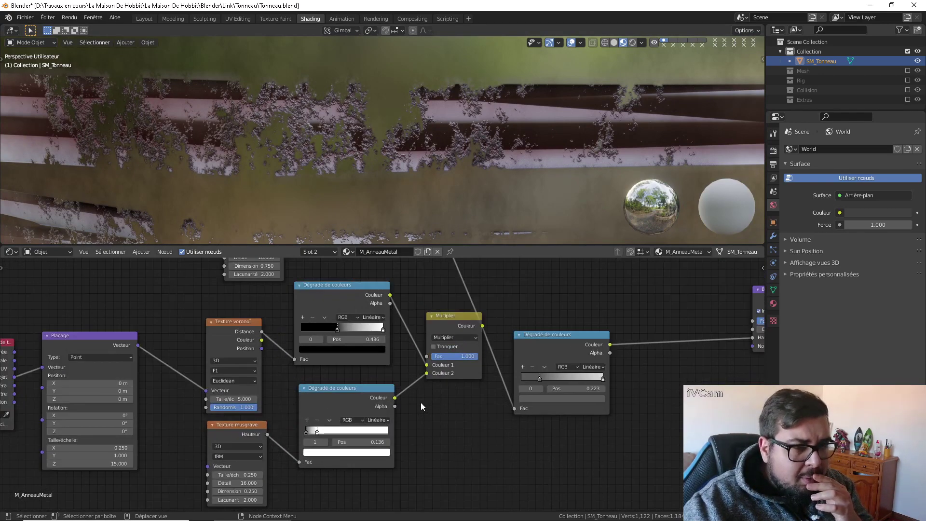
scroll(328, 438, up, 4)
middle_drag(311, 446, 423, 374)
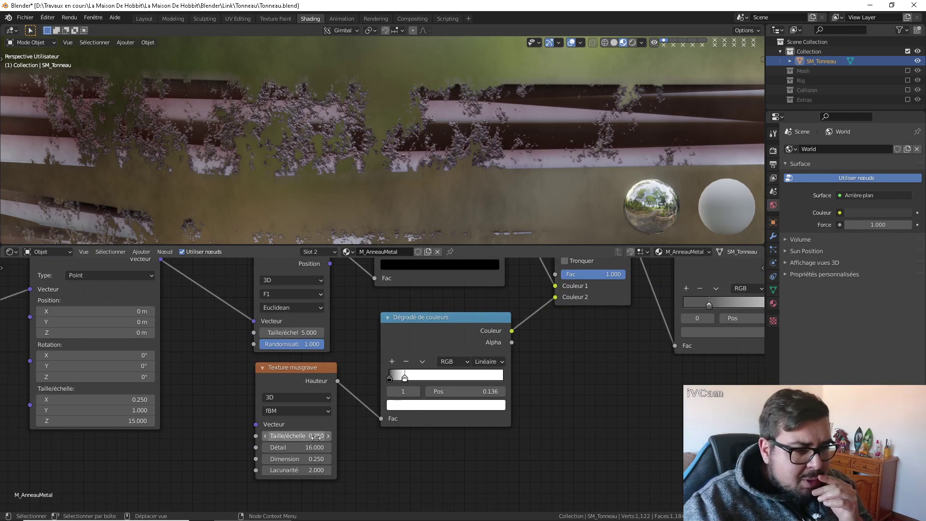
mouse_move(307, 460)
mouse_down()
mouse_move(329, 459)
mouse_move(307, 459)
mouse_up()
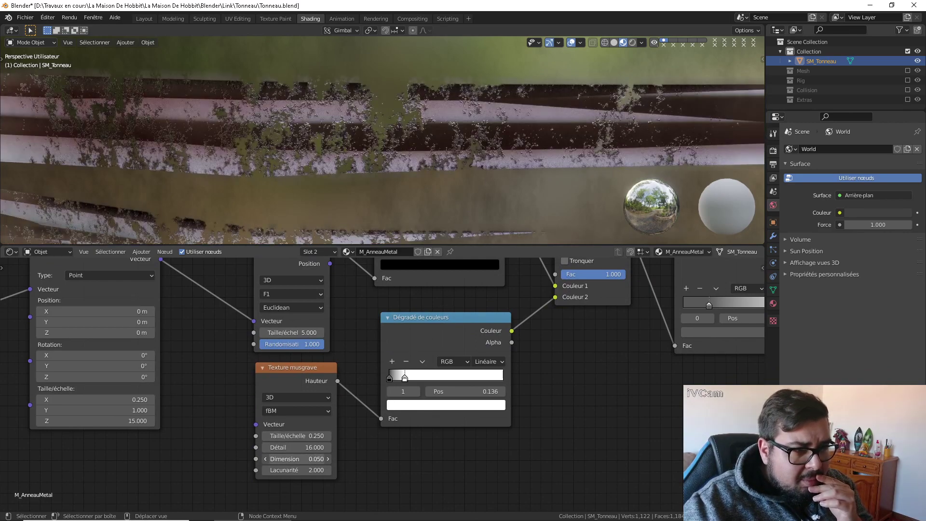
Set the scratch network's Musgrave texture to Dimension 1.000 and Taille/échelle 5.000
click(307, 459)
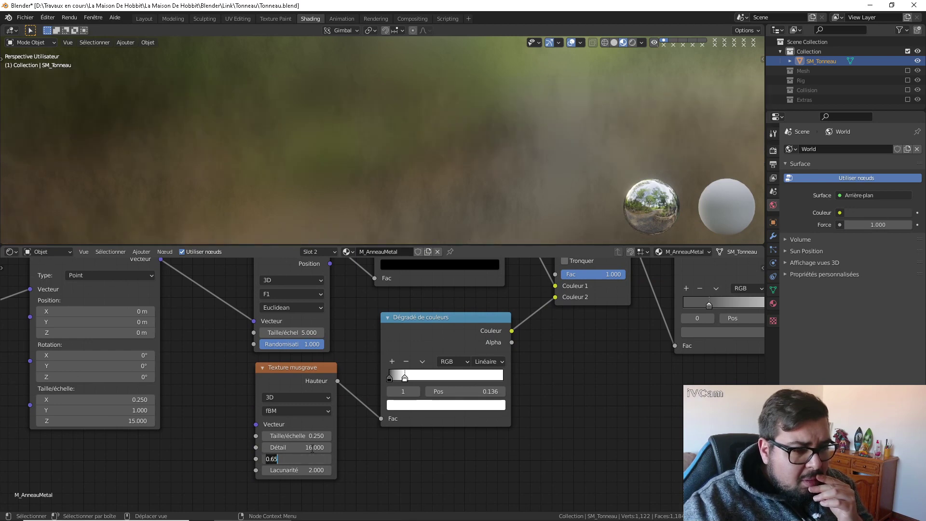
text(1)
key(Return)
drag(328, 436, 337, 436)
click(299, 436)
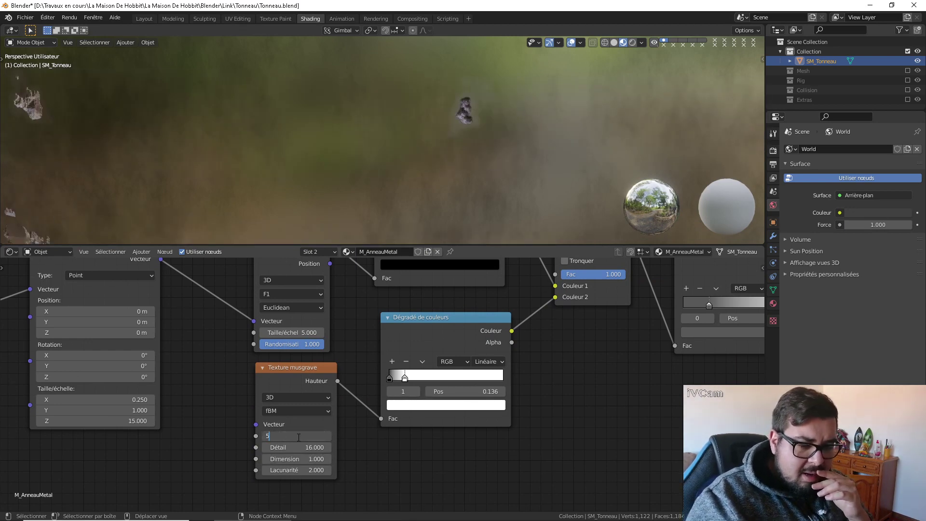
text(5)
key(Return)
Move the white stop of the Musgrave's color ramp to position 0.650 and check the scratches around the barrel's ring
scroll(500, 184, down, 4)
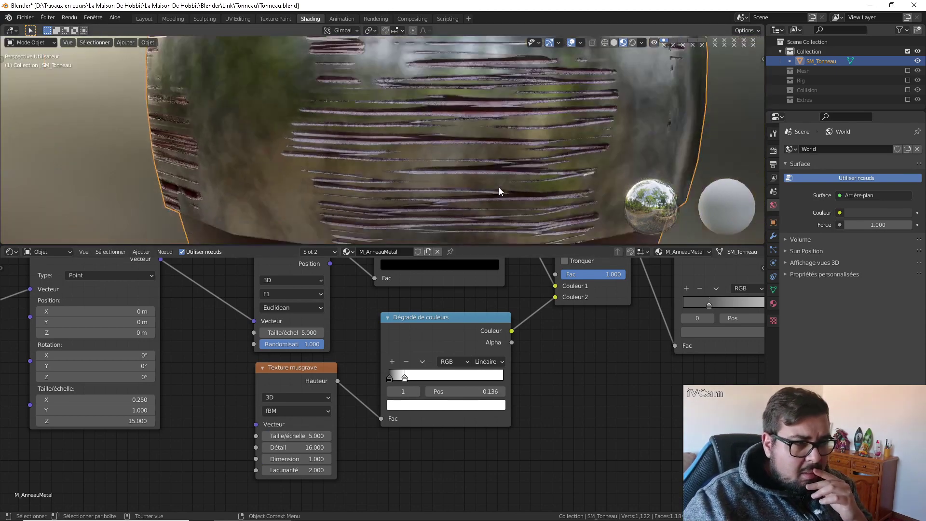
scroll(499, 187, down, 4)
middle_drag(499, 187, 539, 175)
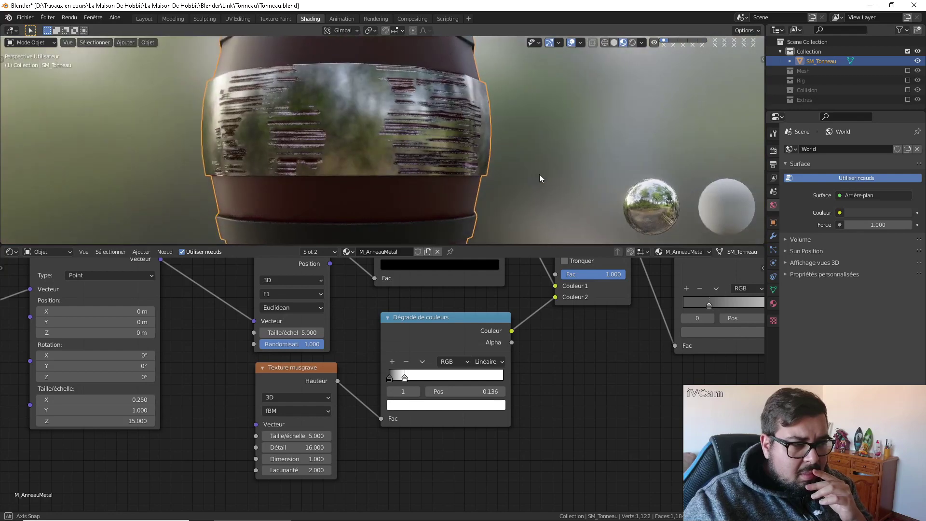
drag(406, 377, 468, 377)
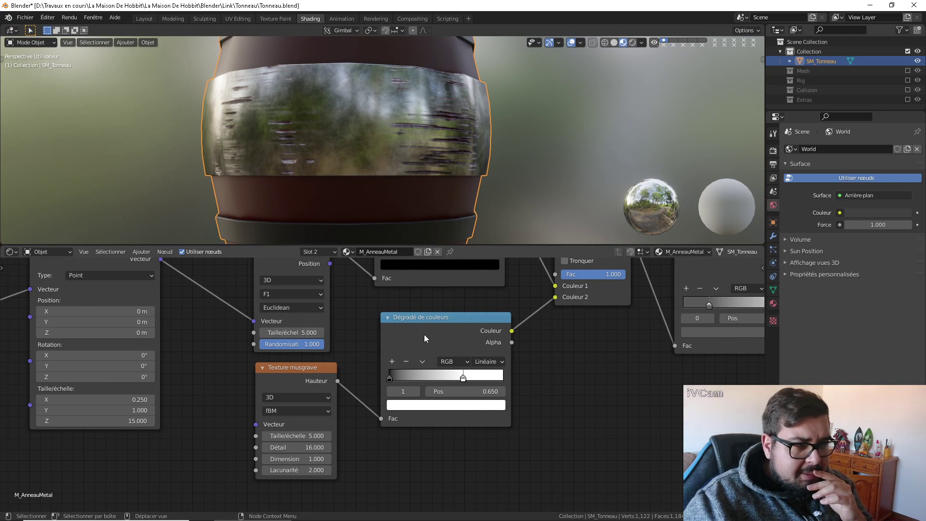
middle_drag(458, 201, 321, 188)
scroll(458, 185, down, 3)
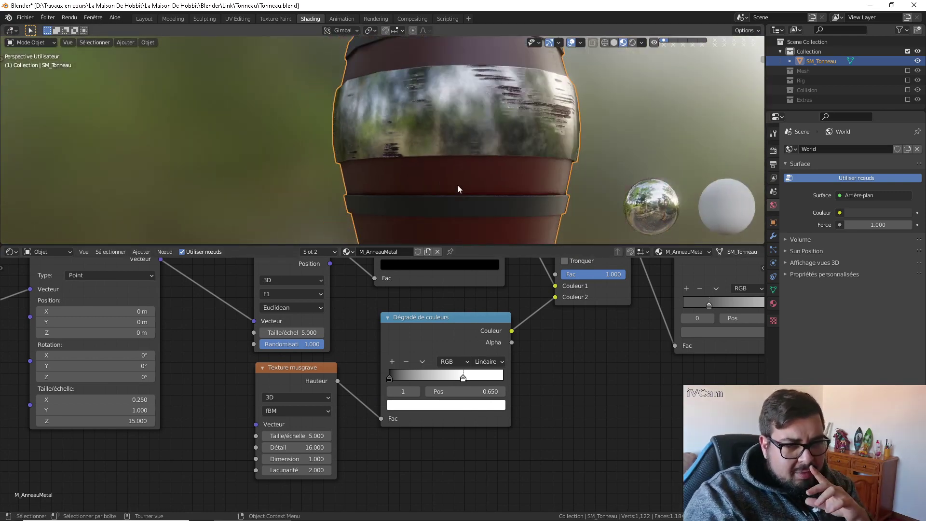
scroll(543, 351, down, 1)
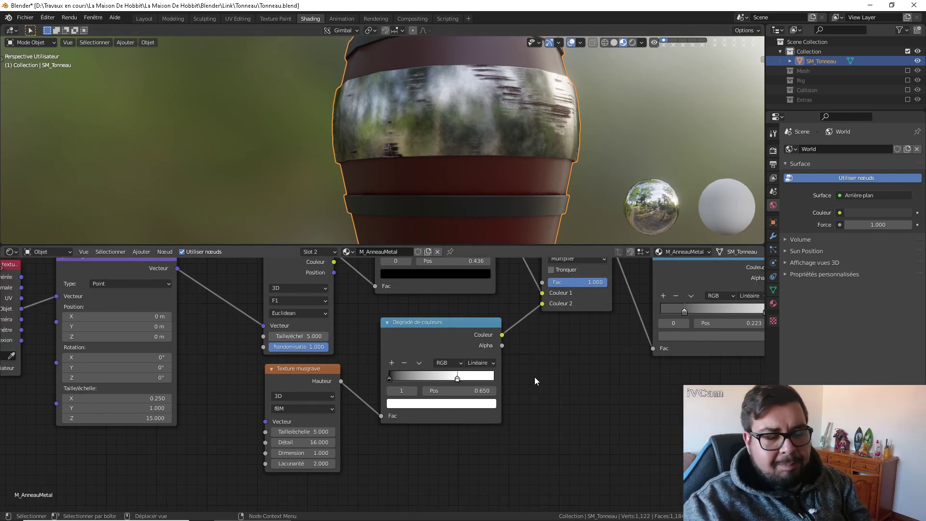
middle_drag(532, 397, 467, 435)
middle_drag(492, 146, 442, 81)
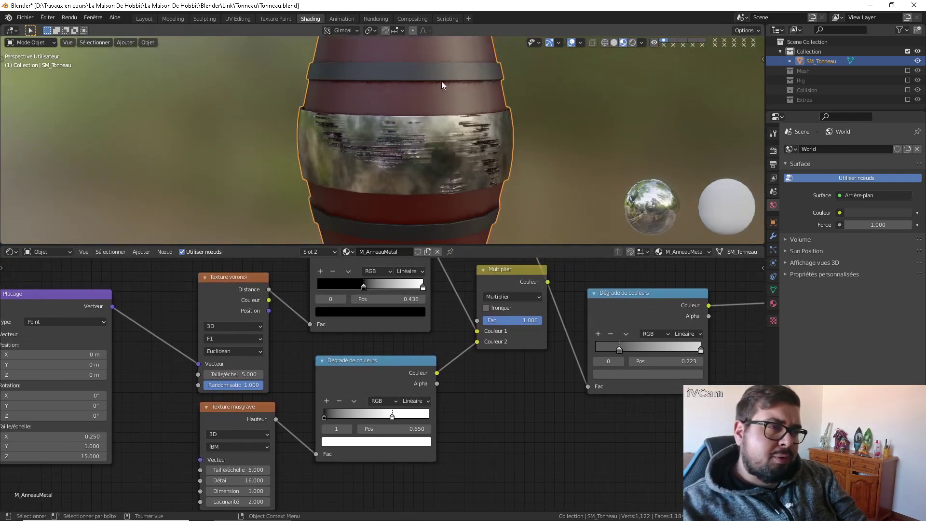
scroll(451, 184, down, 2)
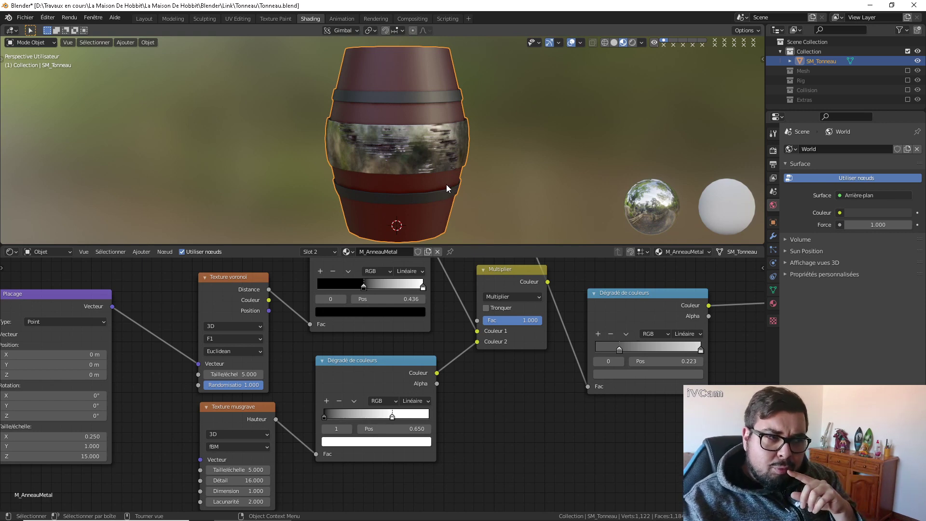
scroll(448, 188, up, 1)
scroll(695, 350, down, 1)
Move the material output further from the Principled BSDF and insert a Shader de mélange node on the link between them
middle_drag(728, 350, 491, 355)
scroll(491, 355, down, 1)
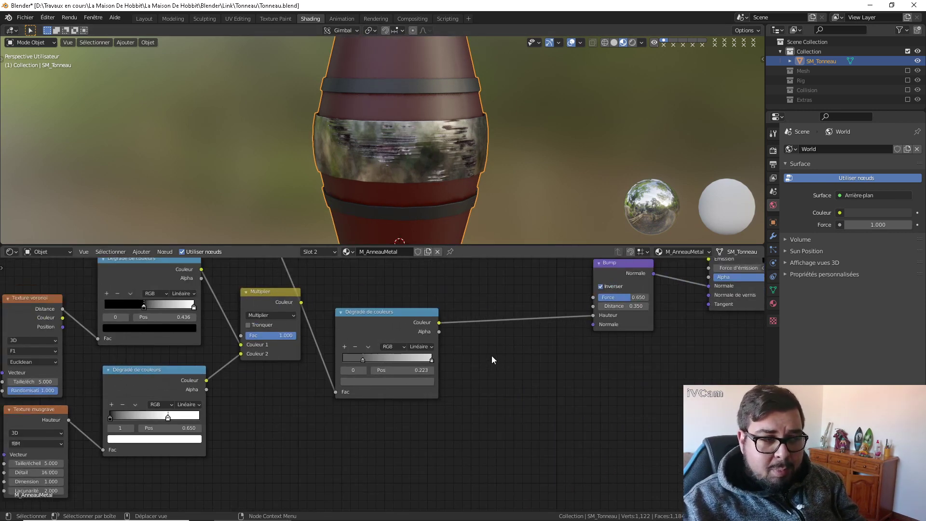
scroll(491, 360, down, 1)
scroll(560, 338, down, 5)
middle_drag(625, 358, 544, 417)
scroll(569, 367, down, 3)
drag(517, 297, 670, 321)
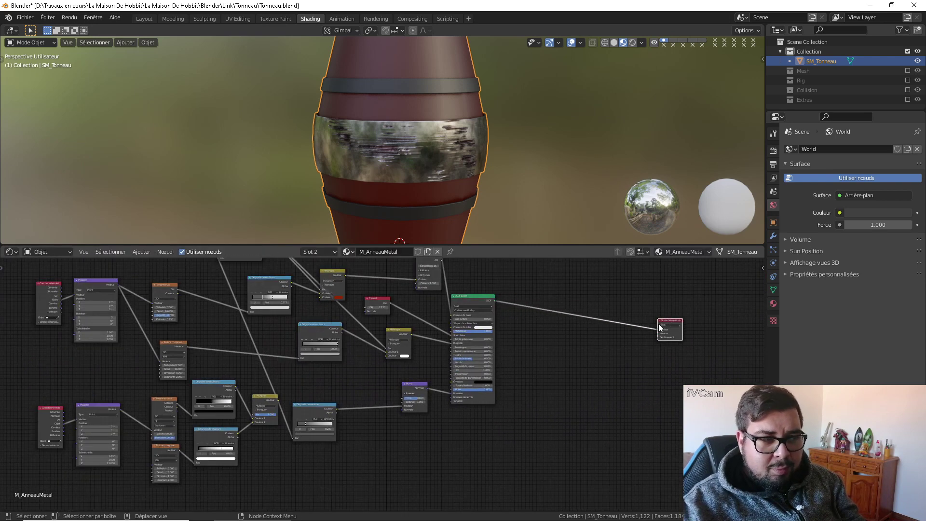
key(shift+a)
mouse_move(601, 353)
mouse_move(601, 333)
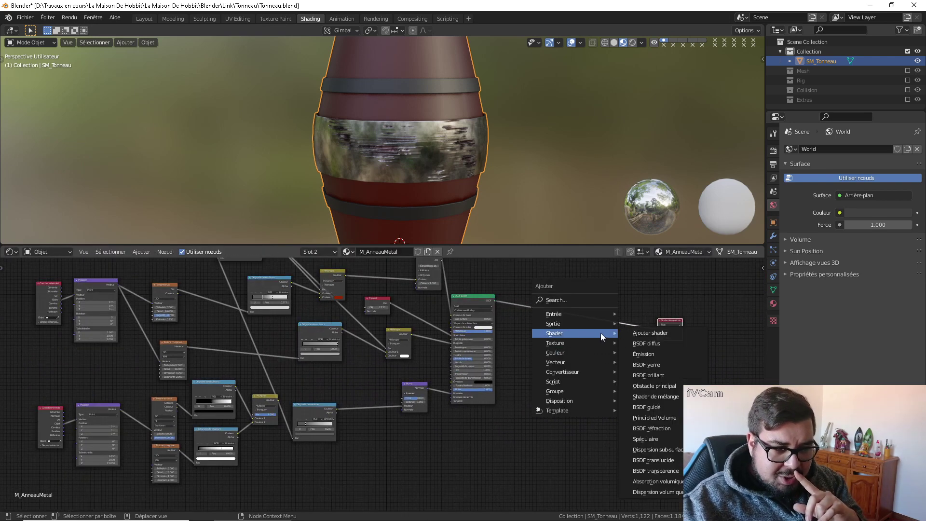
click(655, 396)
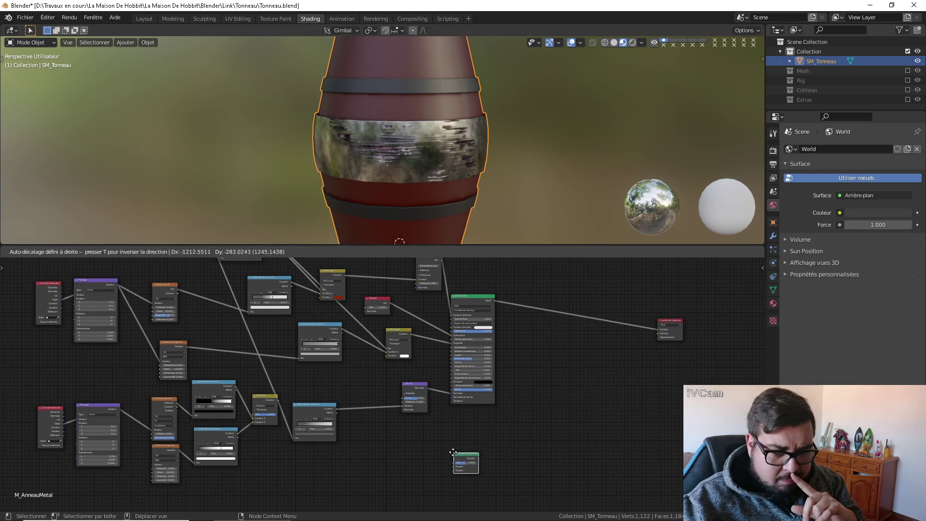
click(574, 302)
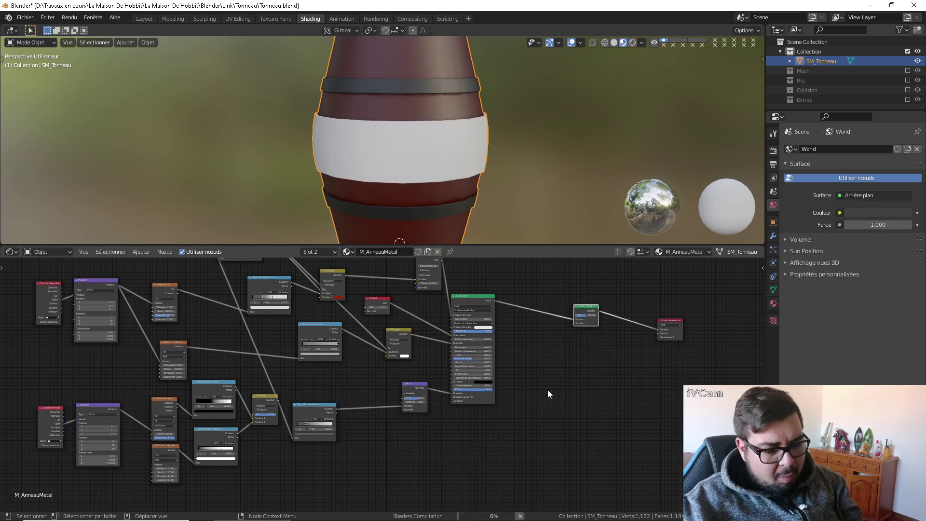
Add a second BSDF guidé below the first and connect it to the mix shader's second Shader input
key(shift+a)
mouse_move(548, 390)
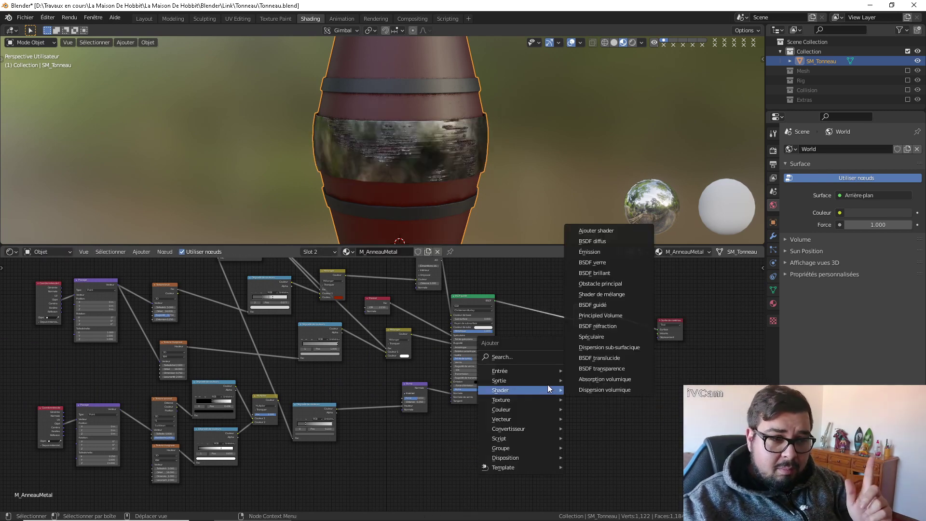
click(606, 306)
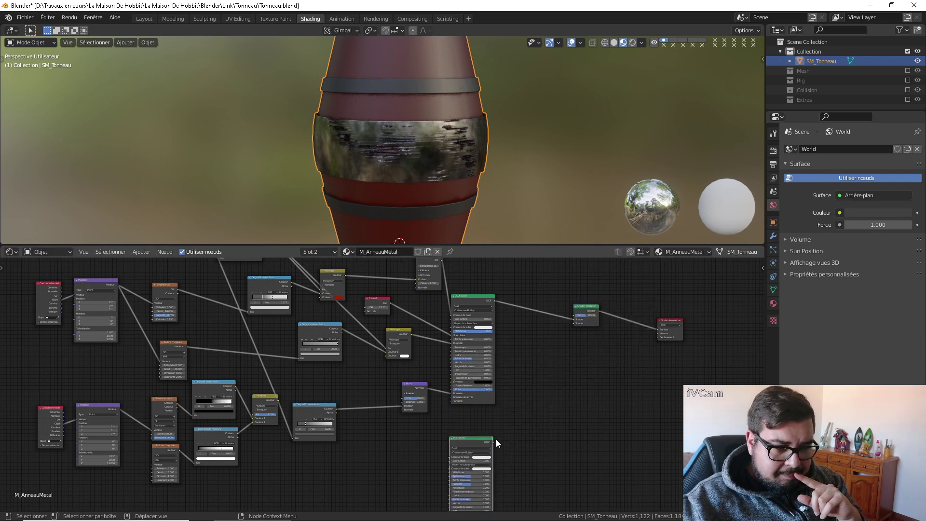
click(496, 443)
drag(494, 442, 577, 323)
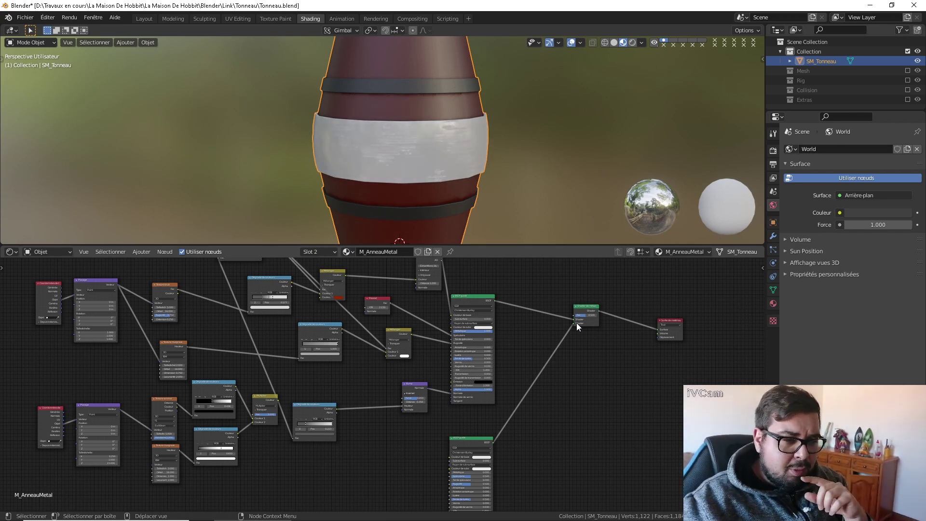
Set the new BSDF's Métallique to 1.000
middle_drag(548, 475, 534, 413)
scroll(534, 413, up, 6)
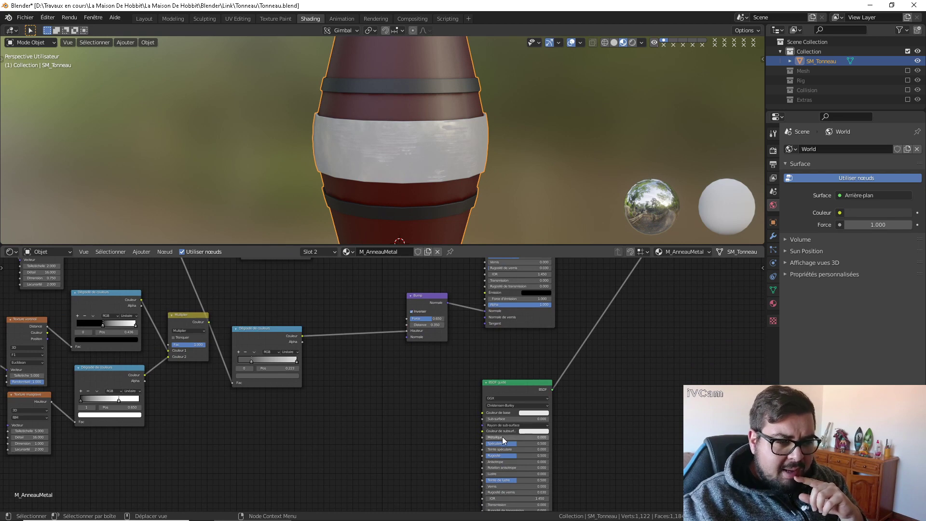
drag(502, 436, 567, 436)
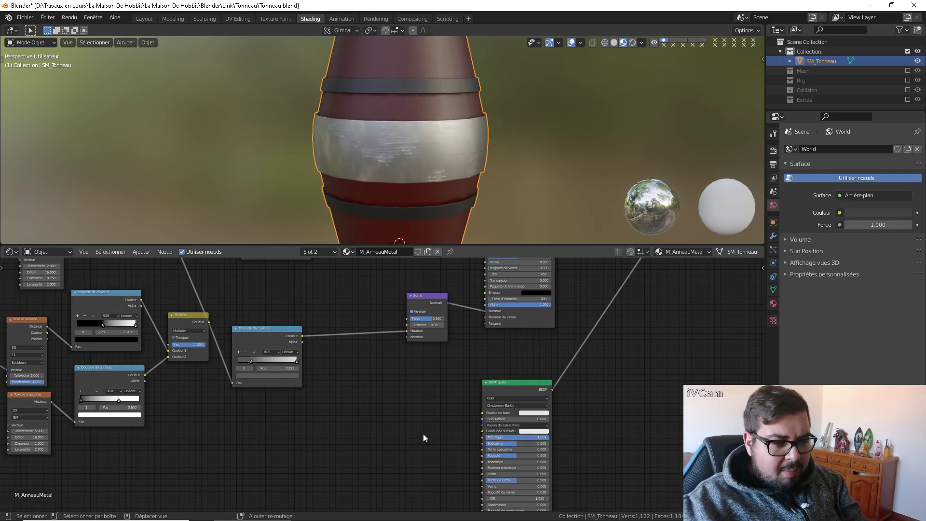
Add a Fresnel node with IOR 2.150, connect its Fac to the new BSDF's Spéculaire, and place it lower in the graph
key(shift+a)
mouse_move(410, 422)
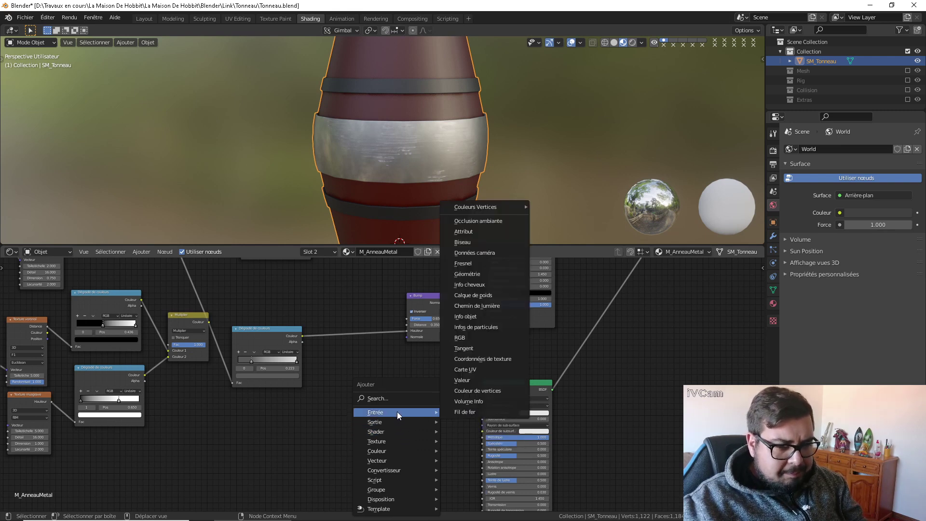
click(471, 264)
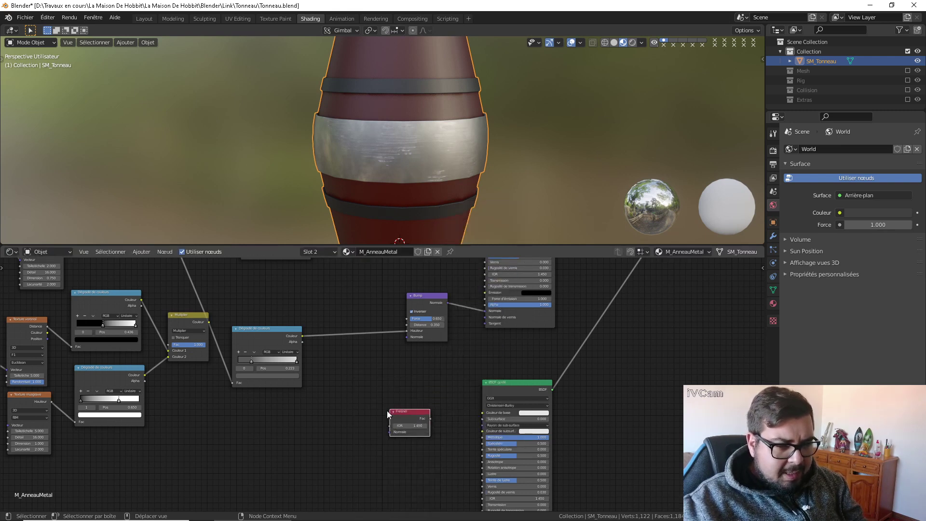
drag(436, 416, 485, 444)
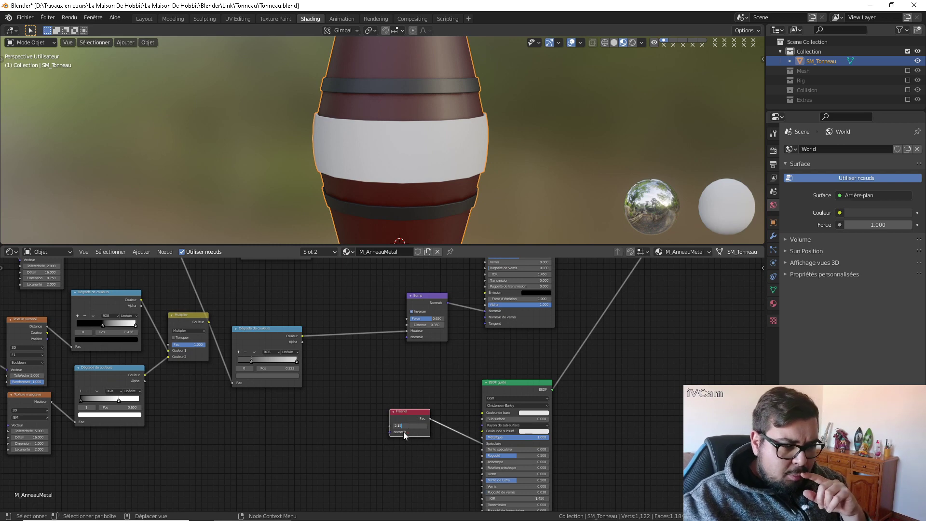
key(Return)
drag(412, 412, 379, 500)
key(shift+a)
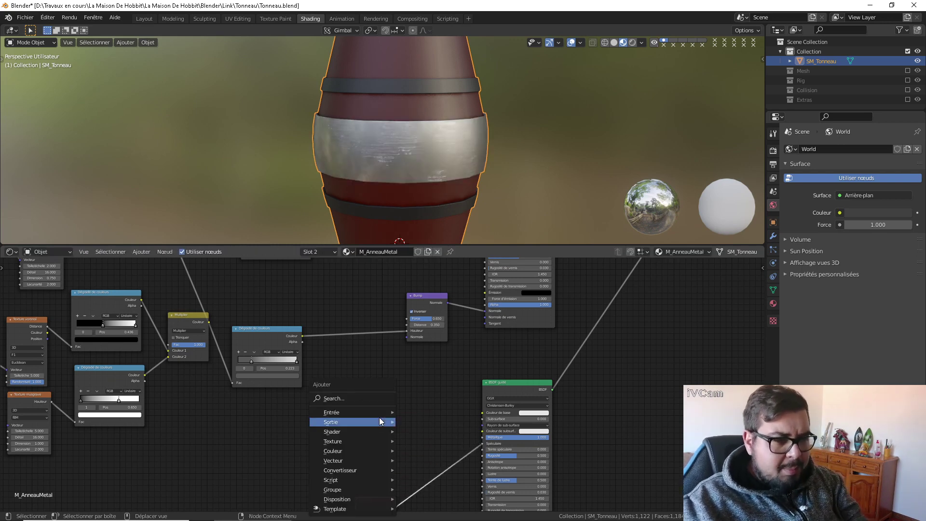
mouse_move(354, 412)
click(438, 229)
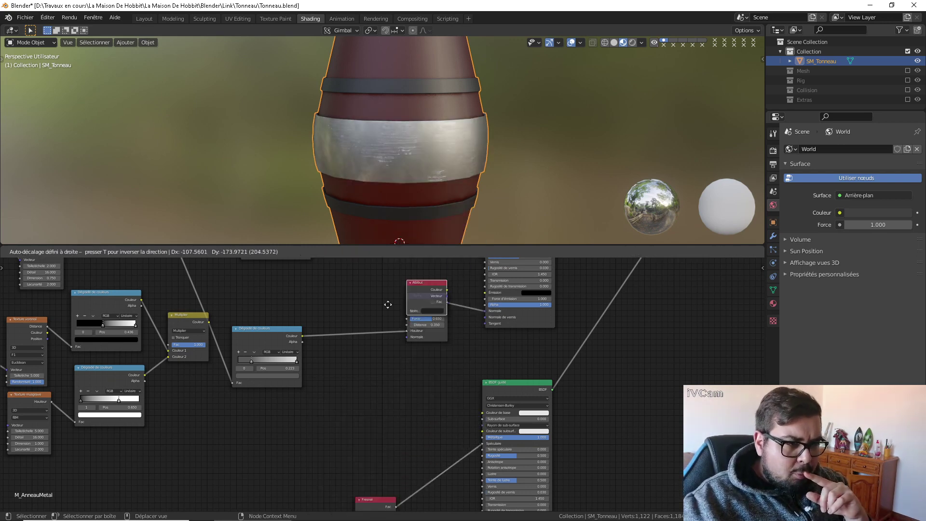
click(388, 304)
Add an Occlusion ambiante node and connect its Couleur to the new BSDF's Couleur de base
key(shift+a)
mouse_move(343, 394)
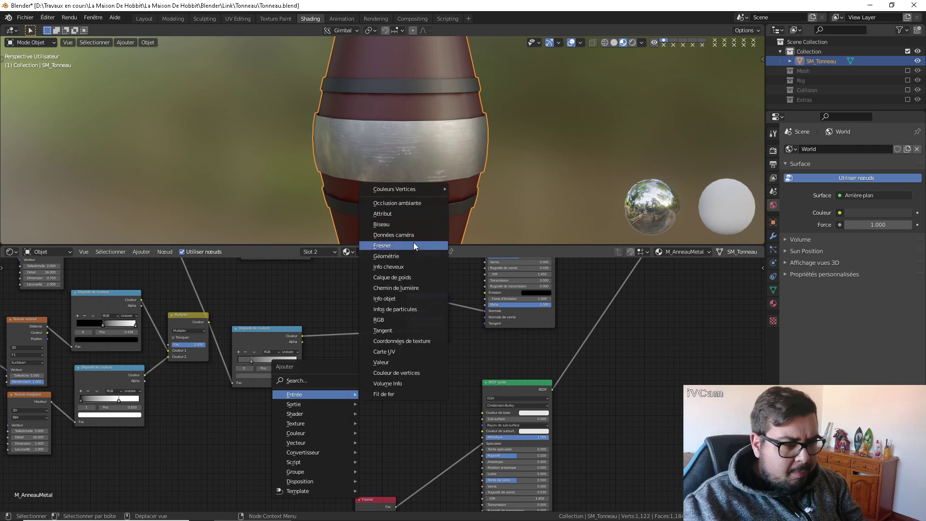
click(412, 203)
drag(388, 386, 482, 412)
Darken the ambient occlusion node's color to a value of 0.15 and place the node just above the Fresnel node
click(380, 422)
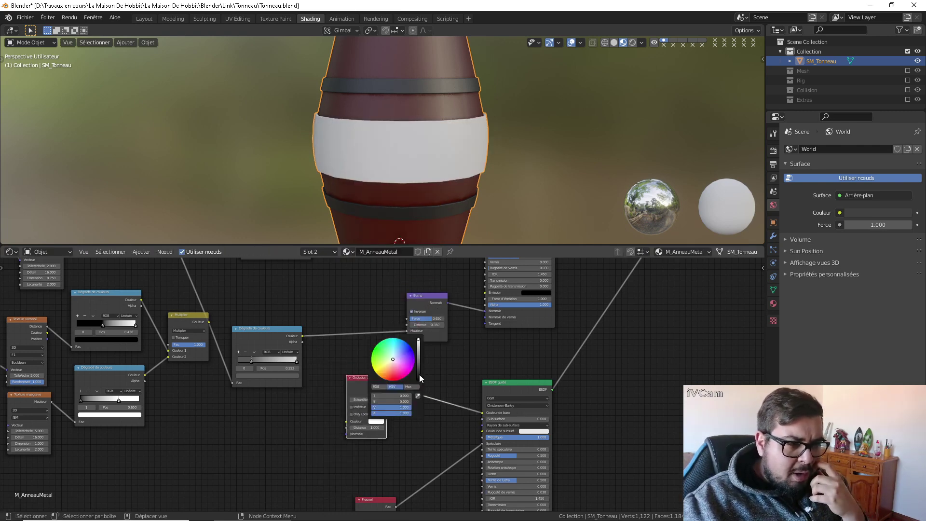
click(391, 408)
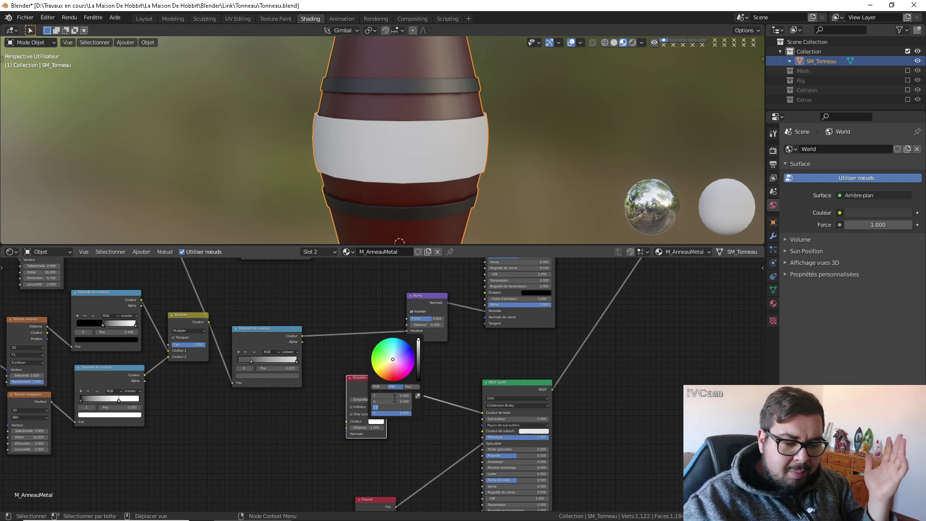
text(0.1)
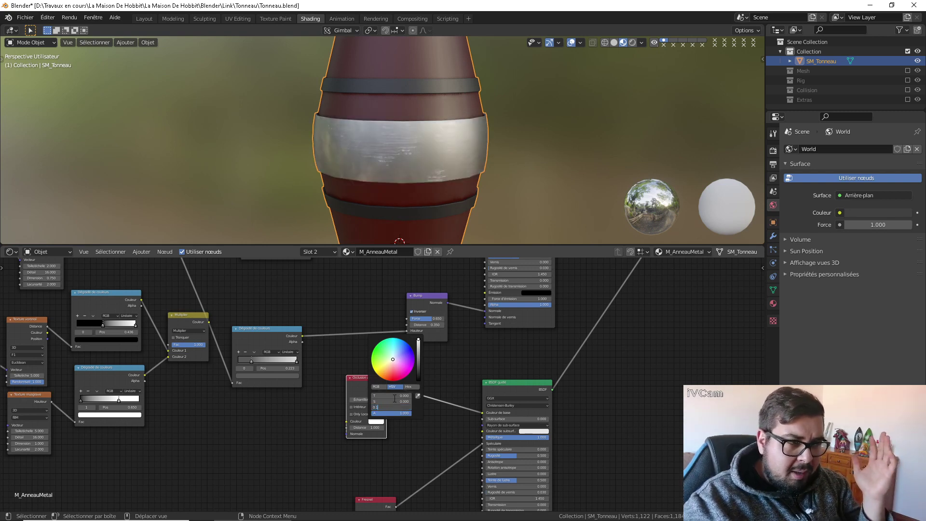
text(5)
key(Return)
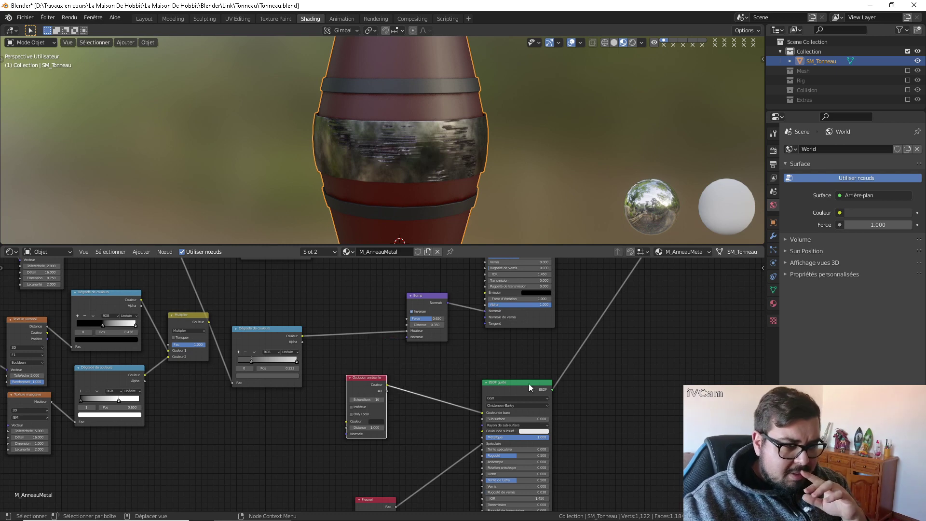
drag(369, 377, 376, 416)
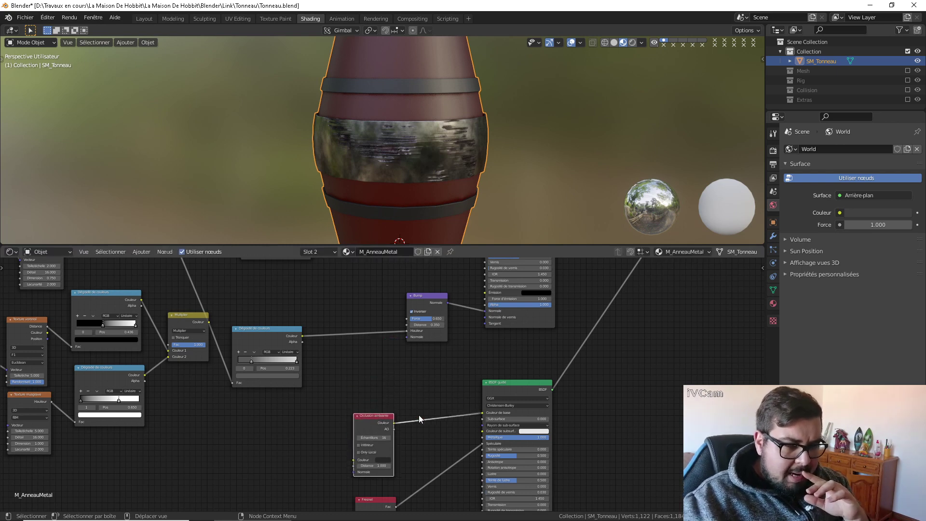
Preview the new BSDF on the ring and set its Rugosité to 0.250
middle_drag(641, 390, 602, 407)
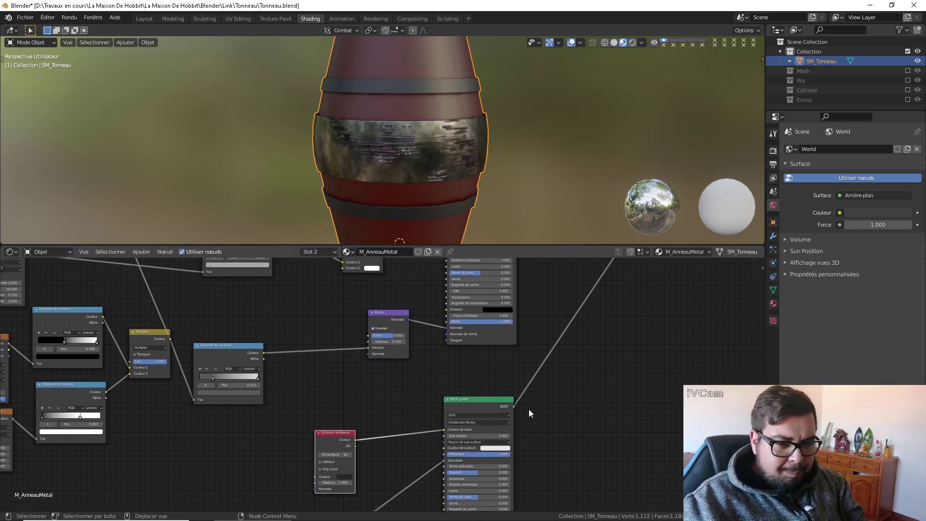
ctrl+shift+click(493, 401)
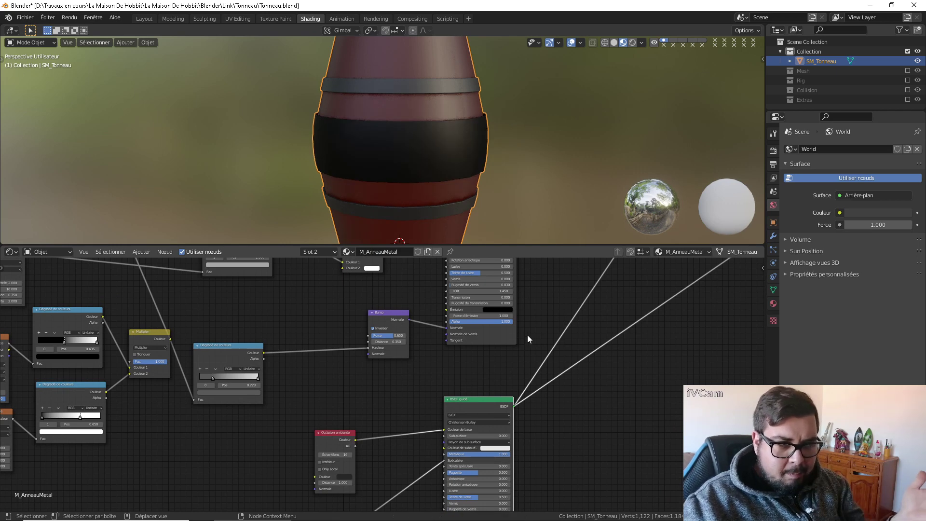
middle_drag(517, 426, 530, 358)
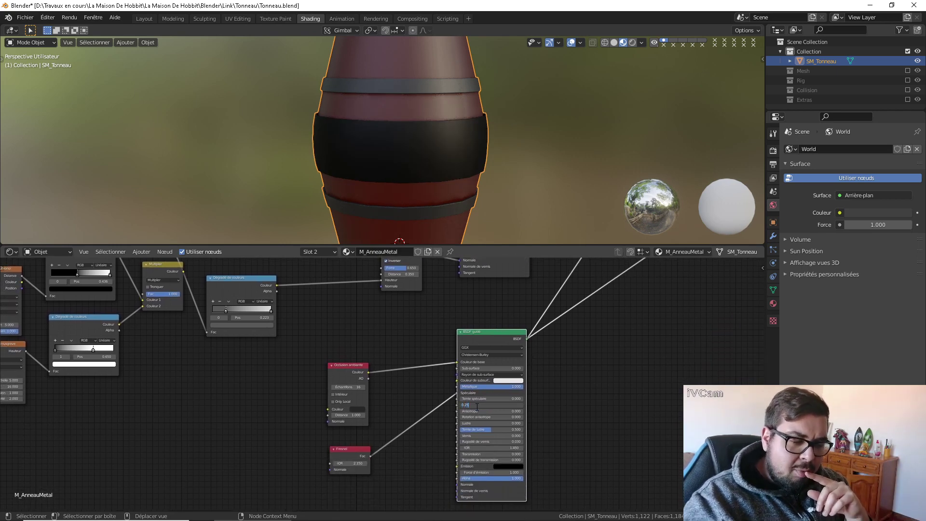
key(Return)
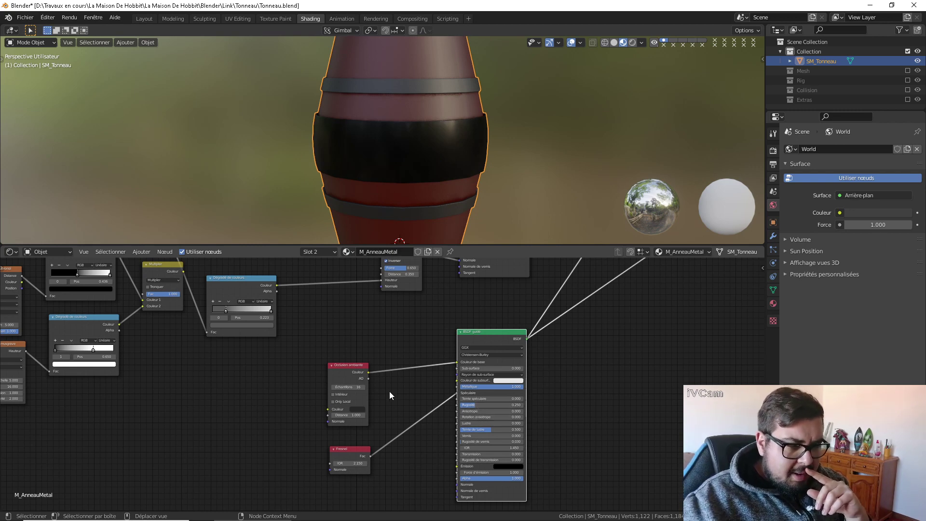
Check the ambient occlusion node's color setting and examine the reflections on the ring from another angle
click(363, 411)
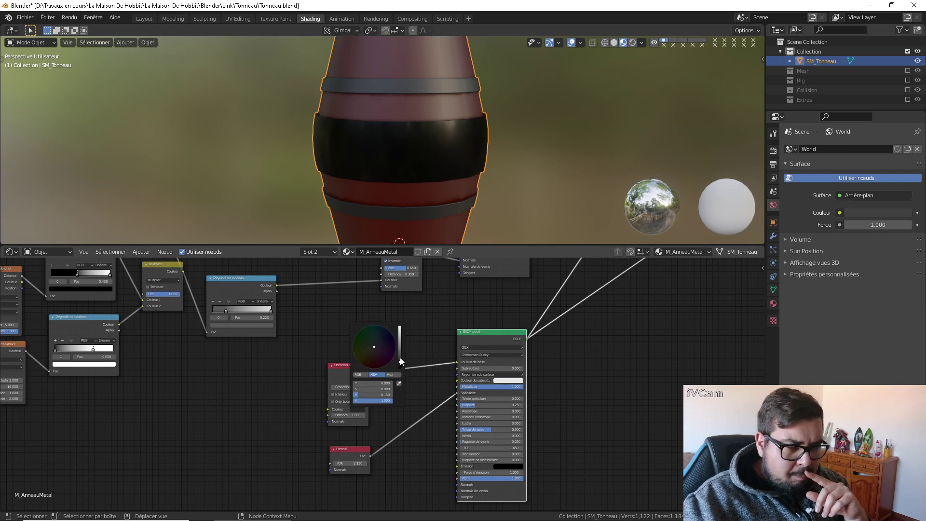
middle_drag(458, 155, 441, 146)
scroll(604, 378, up, 1)
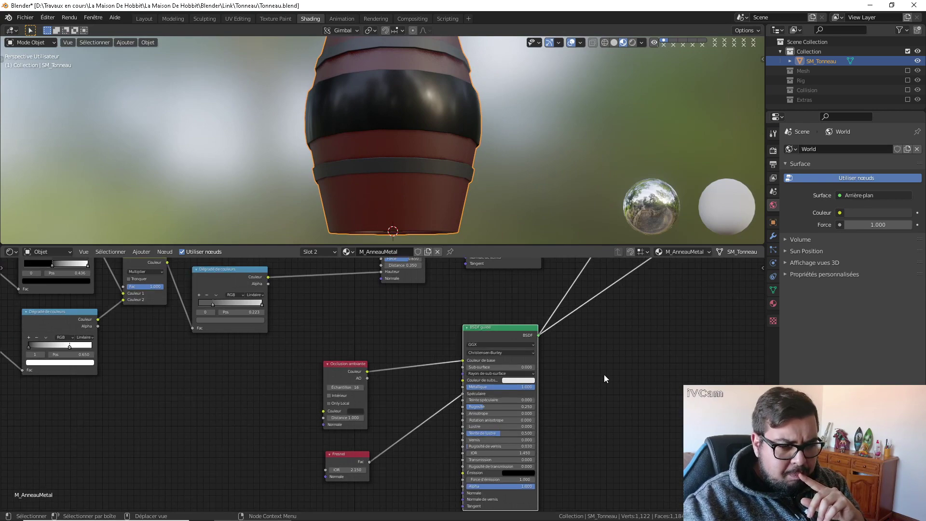
Connect the mix shader that combines the two BSDF nodes back to the material output of M_AnneauMetal
scroll(604, 375, down, 3)
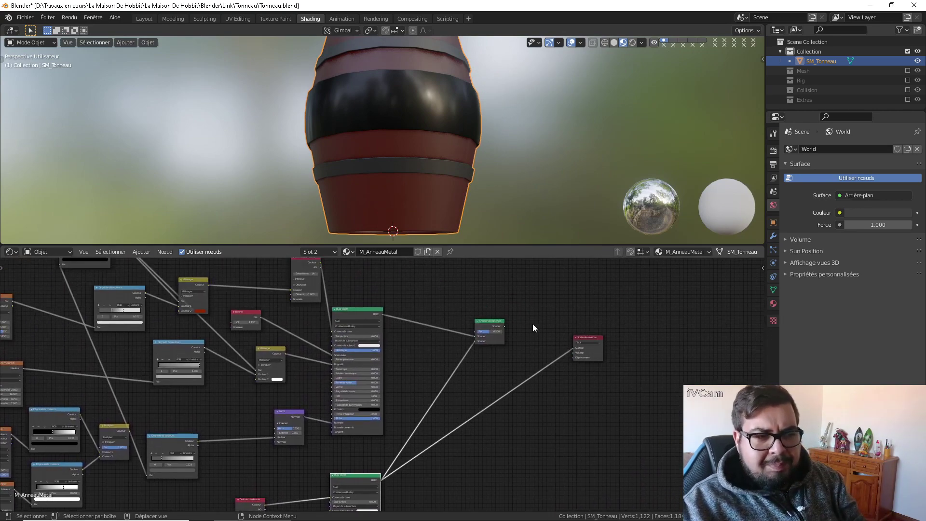
ctrl+shift+click(496, 323)
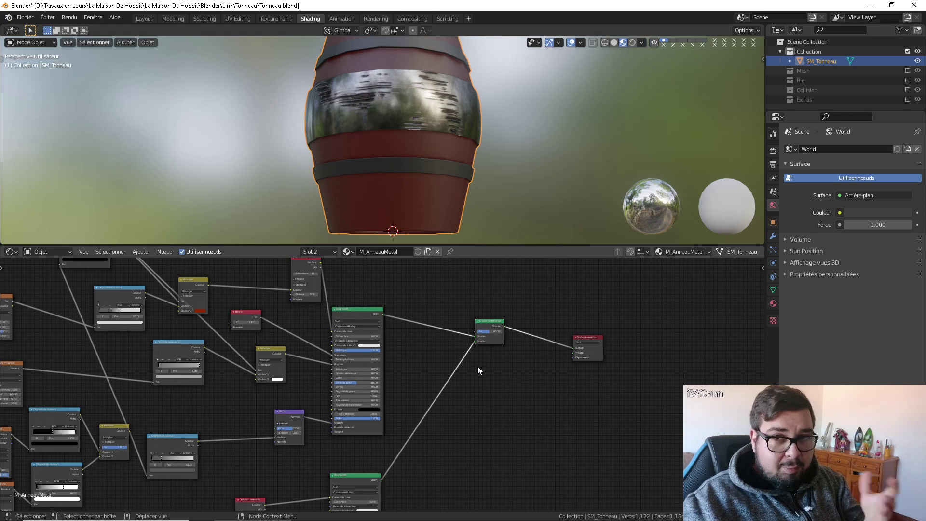
Add a Texture voronoi node above the metal ring's shader network and preview it directly on the barrel
middle_drag(444, 344, 543, 430)
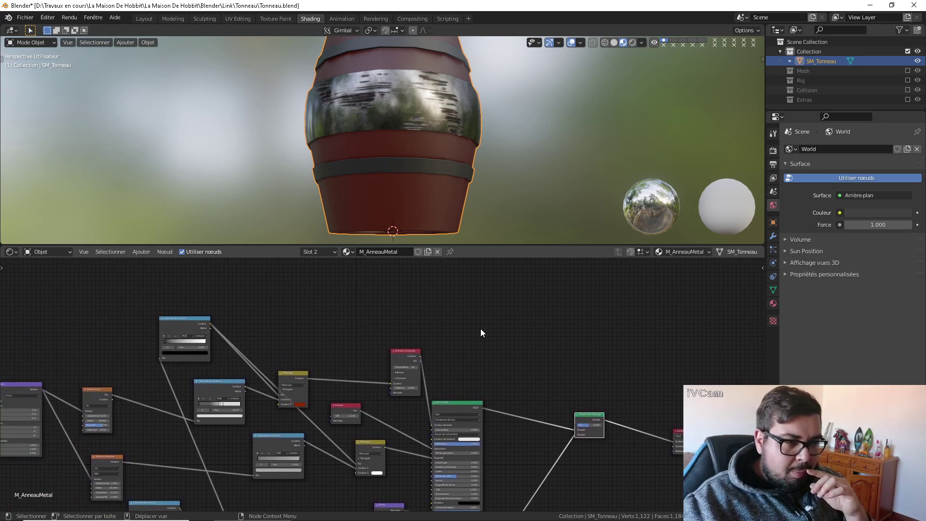
middle_drag(480, 330, 476, 372)
key(shift+a)
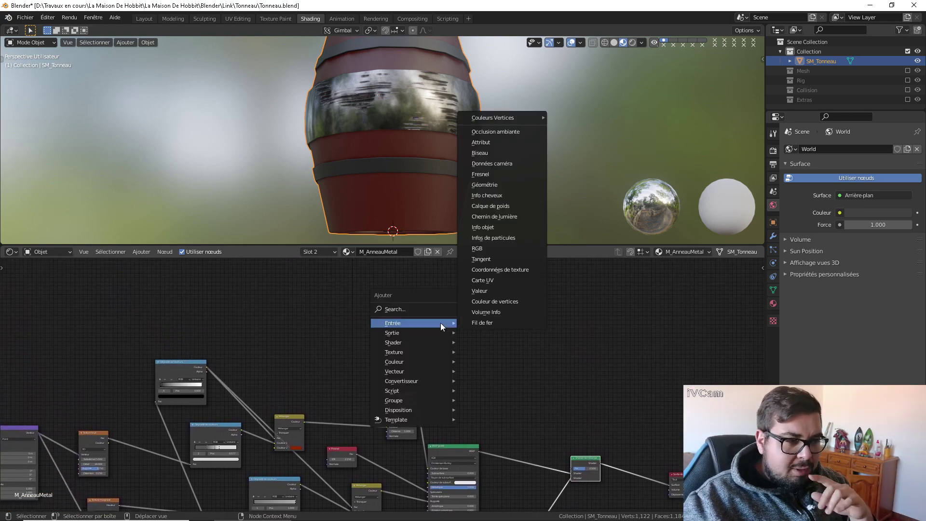
mouse_move(415, 351)
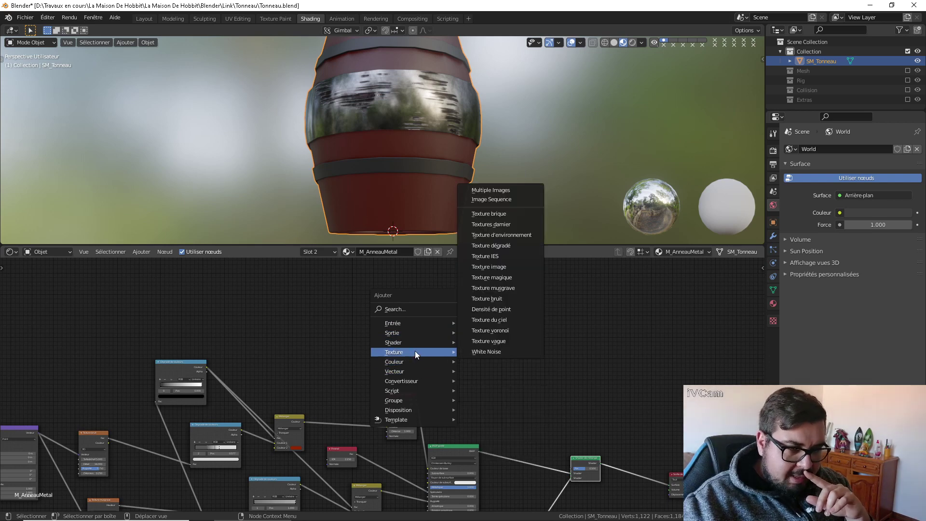
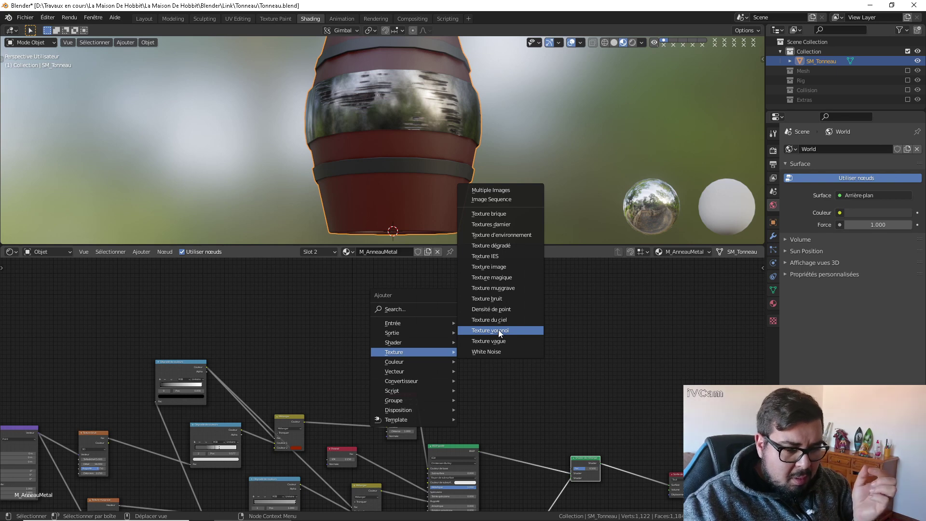
click(498, 330)
click(454, 326)
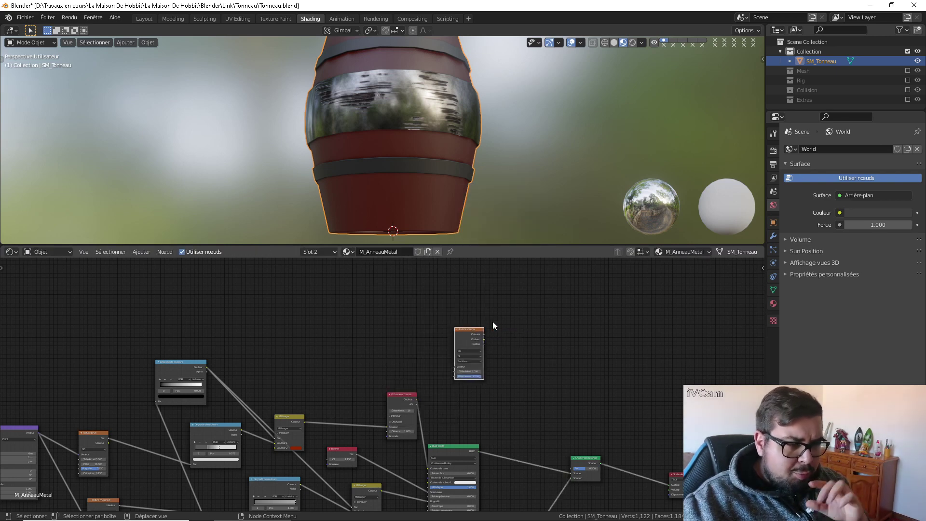
ctrl+shift+click(467, 329)
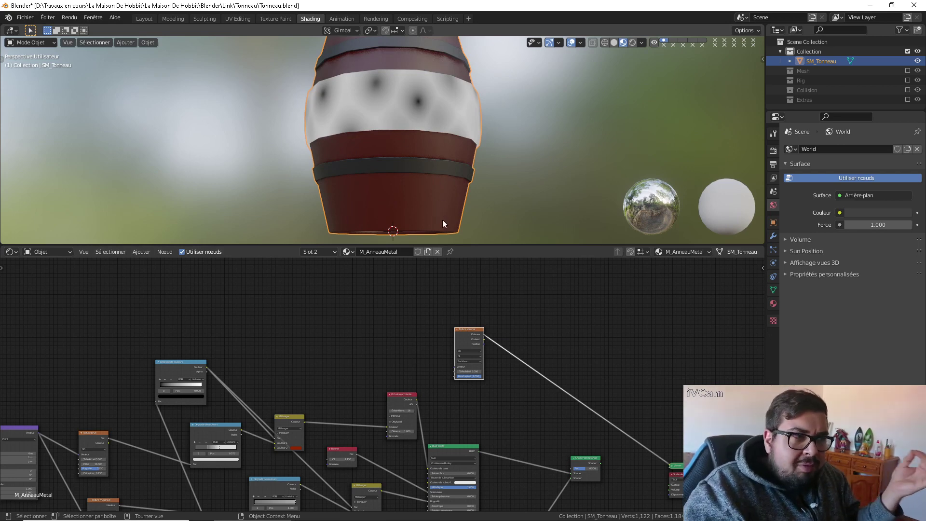
Reposition the Texture voronoi node and set its feature output to Smooth F1
drag(471, 338, 455, 317)
scroll(459, 317, up, 3)
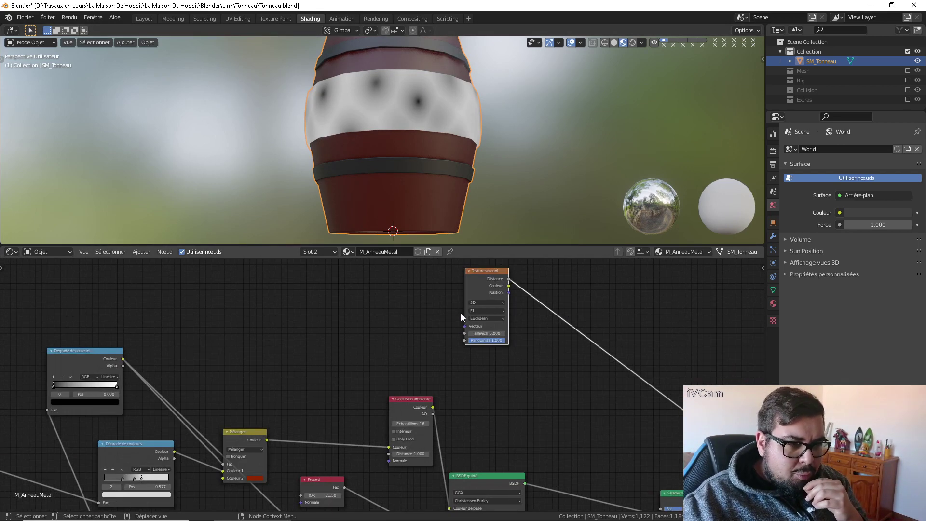
click(458, 368)
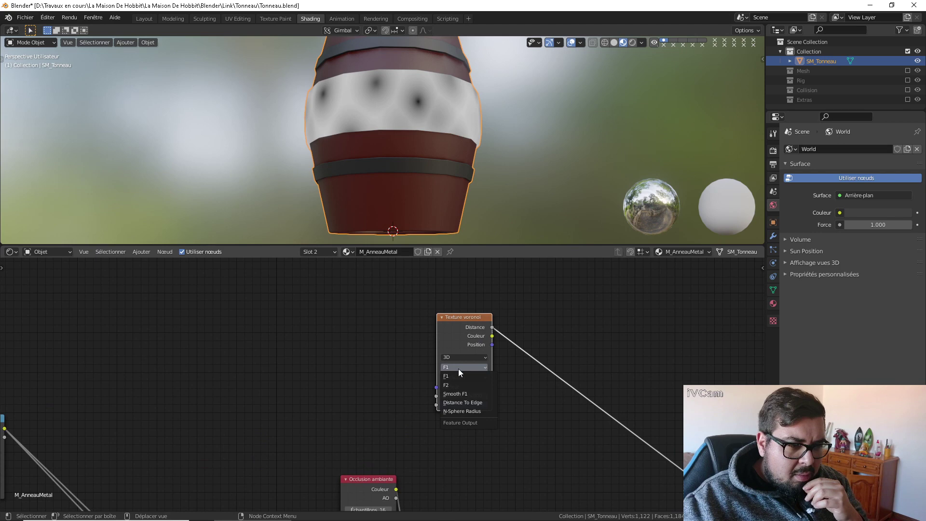
click(471, 394)
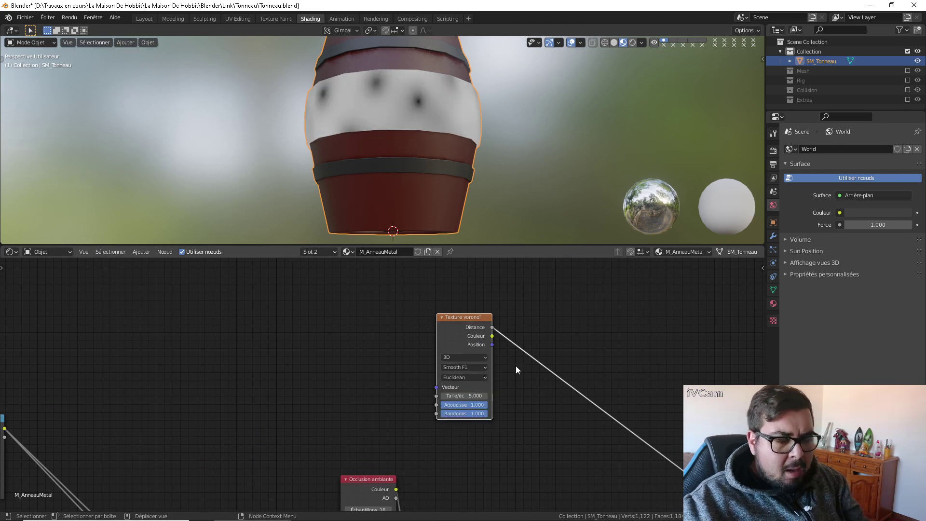
Insert a color ramp (Dégradé de couleurs) between the voronoi texture's Distance output and the preview output
key(shift+a)
mouse_move(497, 405)
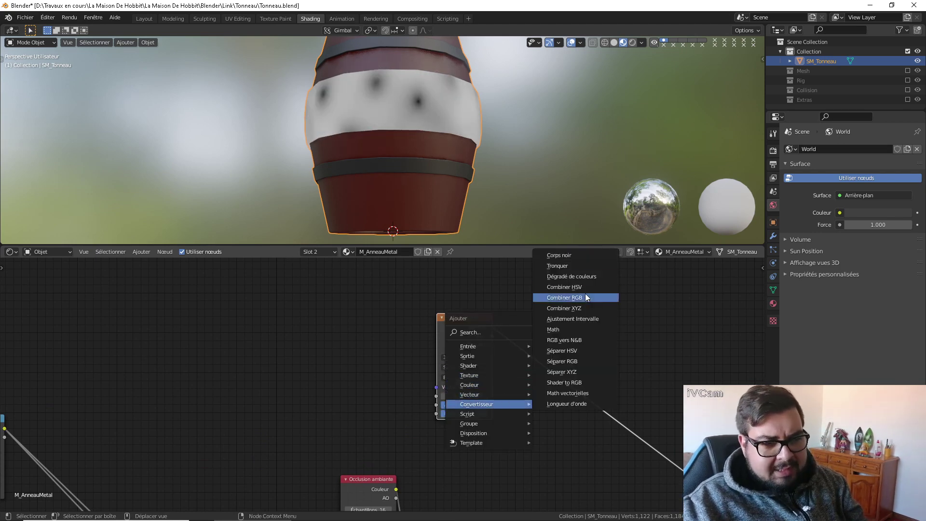
click(572, 277)
click(542, 317)
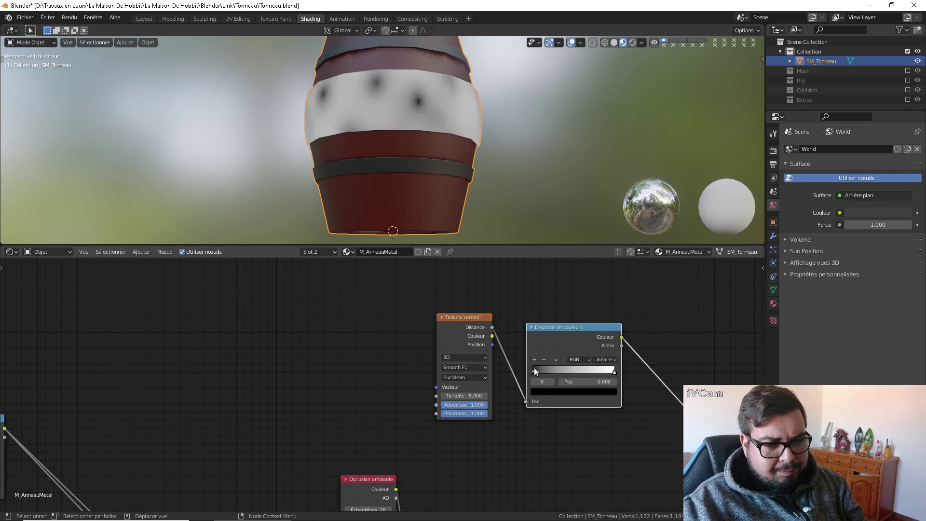
Add texture coordinate and Placage nodes to the voronoi texture, with UV feeding the Placage vector, and space them apart
click(462, 317)
key(ctrl+t)
middle_drag(378, 289, 464, 285)
drag(448, 314, 391, 280)
drag(322, 311, 350, 308)
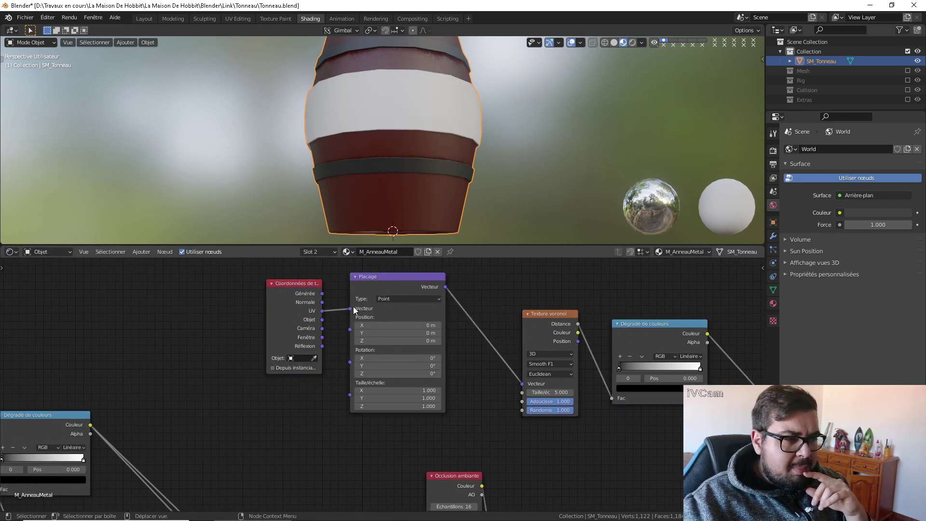
drag(296, 290, 255, 291)
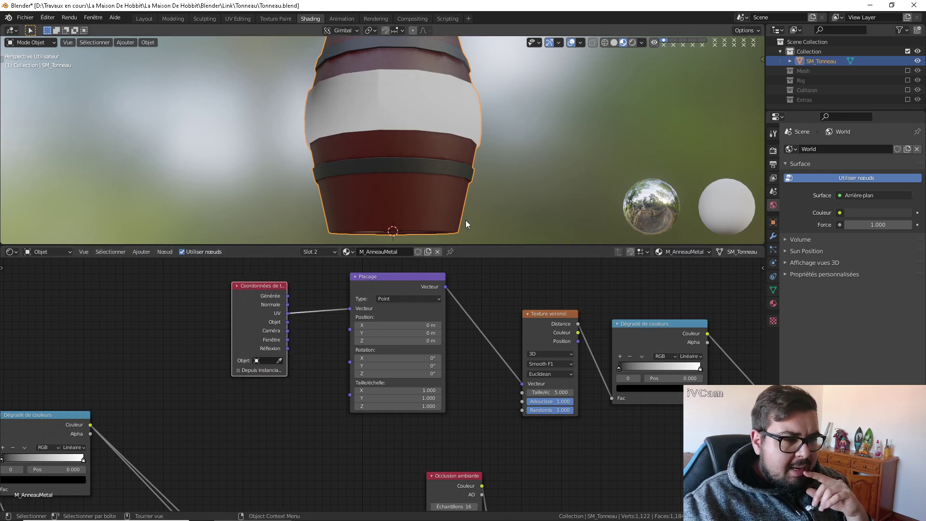
Set the voronoi texture's scale to 95.900 and move the color ramp's white stop to position 0.336
drag(535, 320, 504, 315)
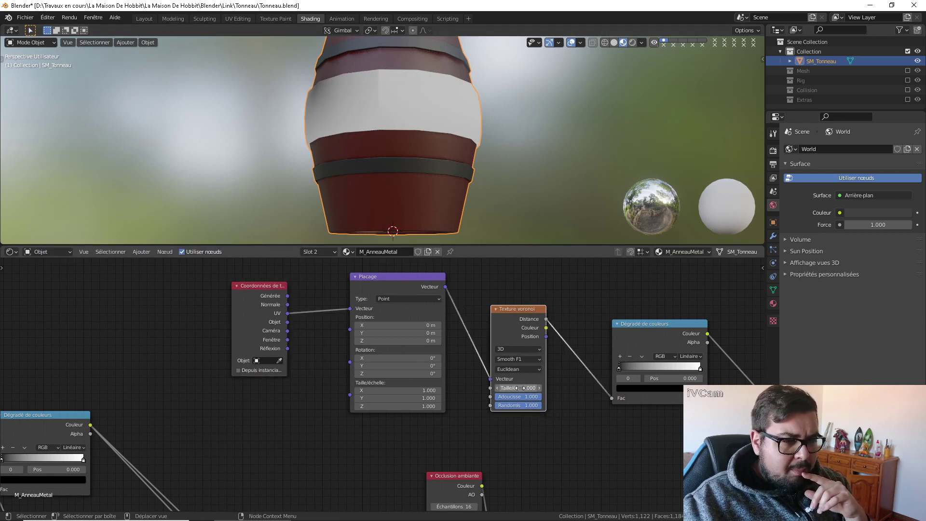
mouse_move(519, 388)
mouse_down()
mouse_move(654, 388)
mouse_move(519, 388)
mouse_up()
middle_drag(688, 325, 654, 334)
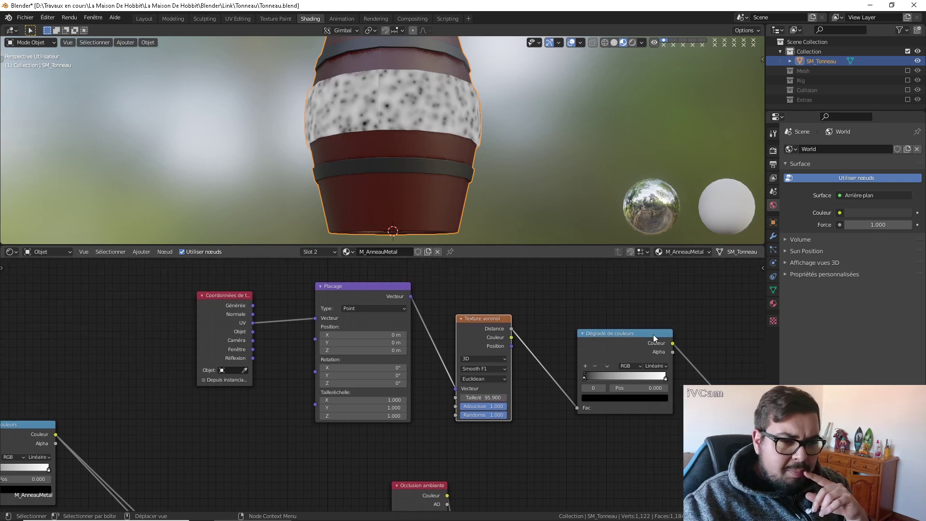
drag(667, 378, 608, 378)
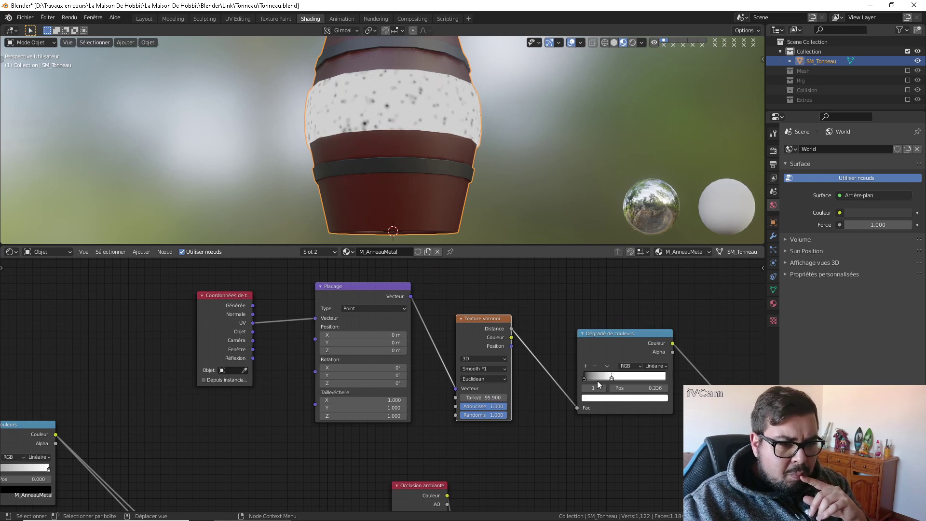
mouse_move(582, 378)
mouse_down()
mouse_move(605, 380)
mouse_move(575, 380)
mouse_up()
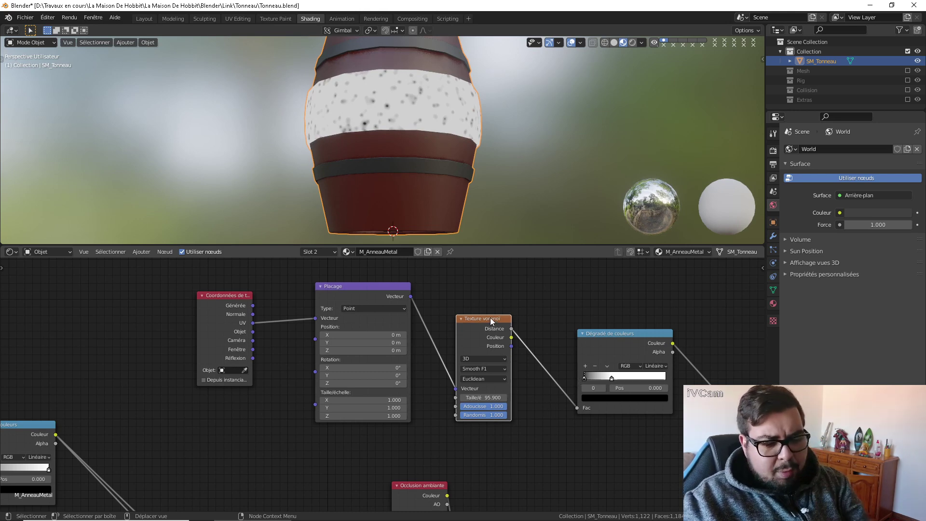
Replace the voronoi texture with a Texture dégradé node driven by the Placage vector and preview it on the barrel
key(x)
key(shift+a)
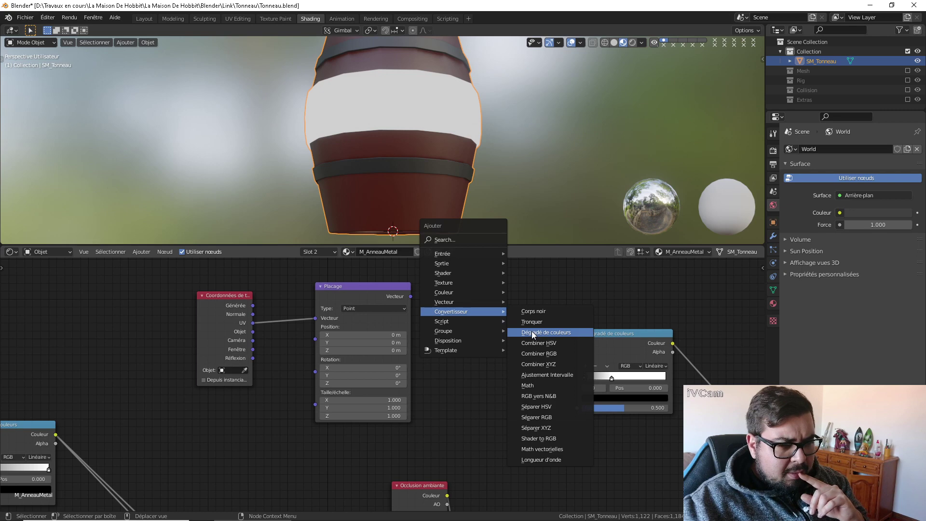
mouse_move(465, 281)
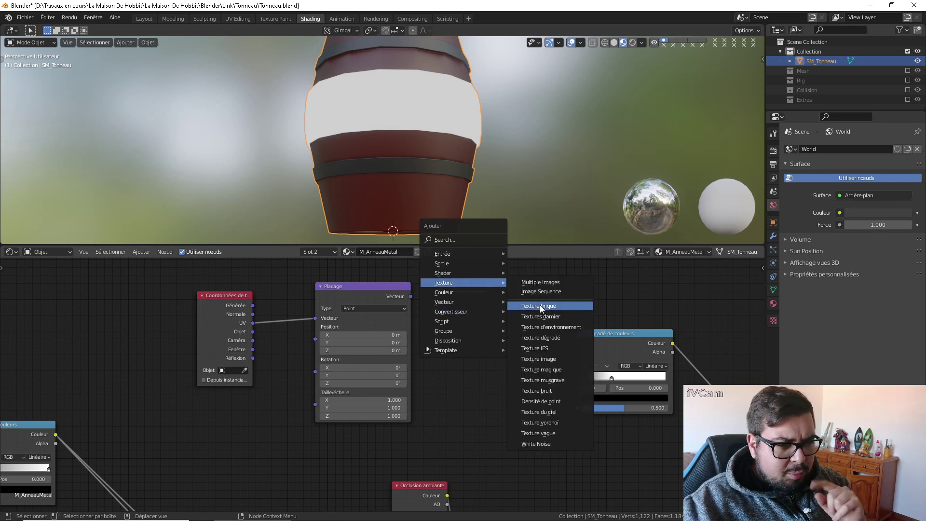
click(560, 337)
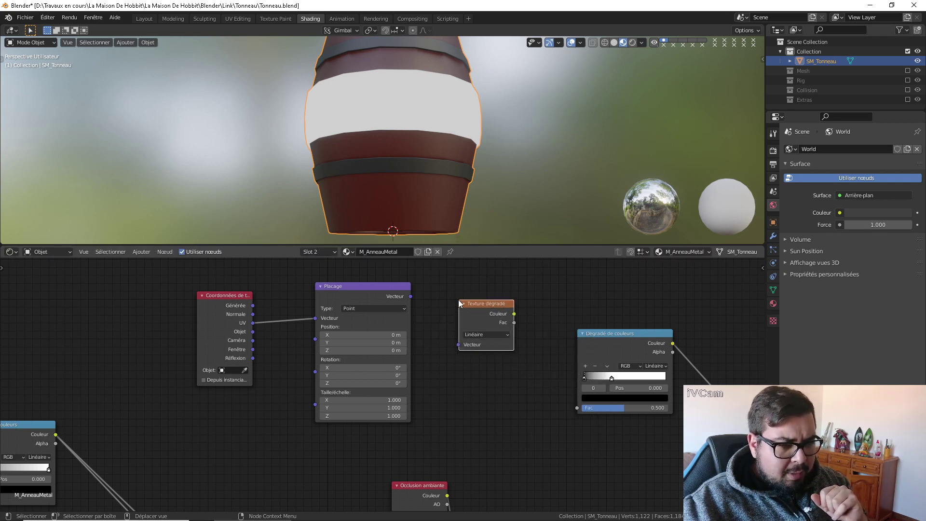
drag(412, 296, 459, 344)
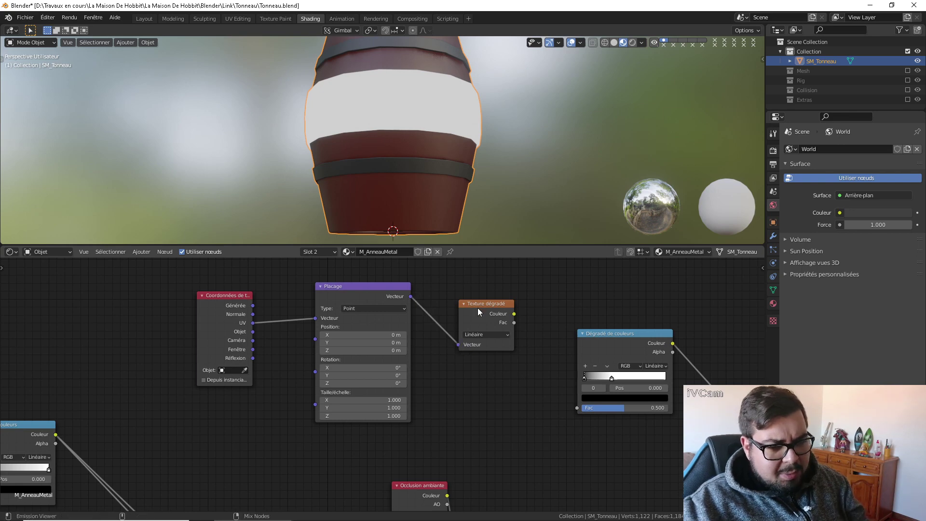
ctrl+shift+click(478, 308)
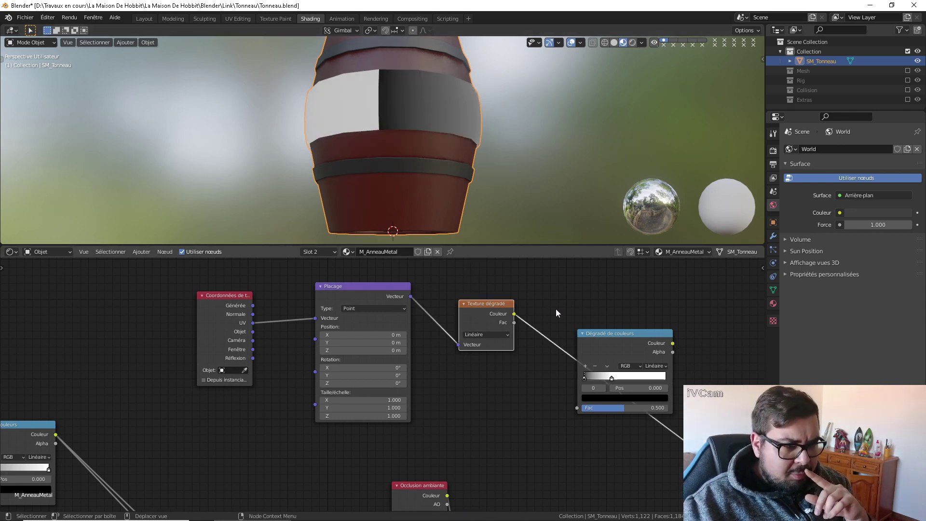
Set the Placage node's X and Y position to 0.5 m each
click(375, 337)
text(0.5)
key(Return)
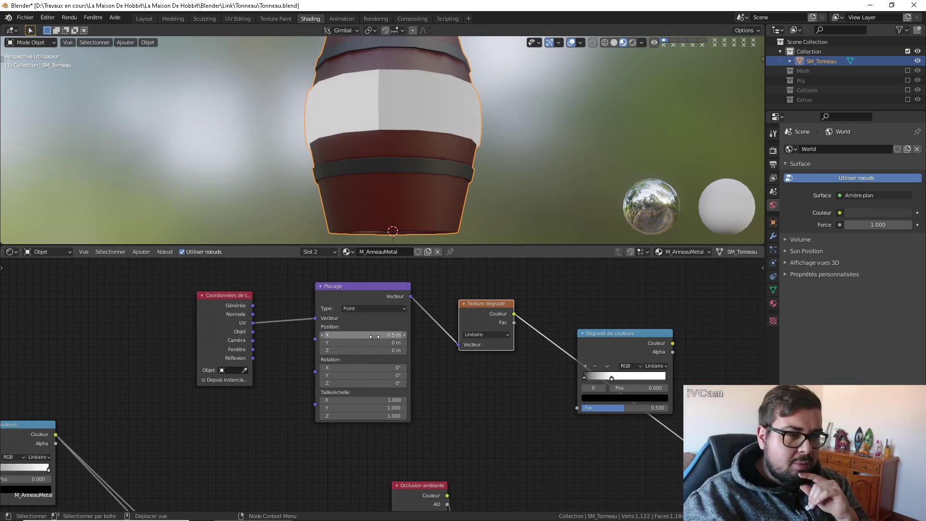
click(373, 349)
click(379, 341)
click(378, 342)
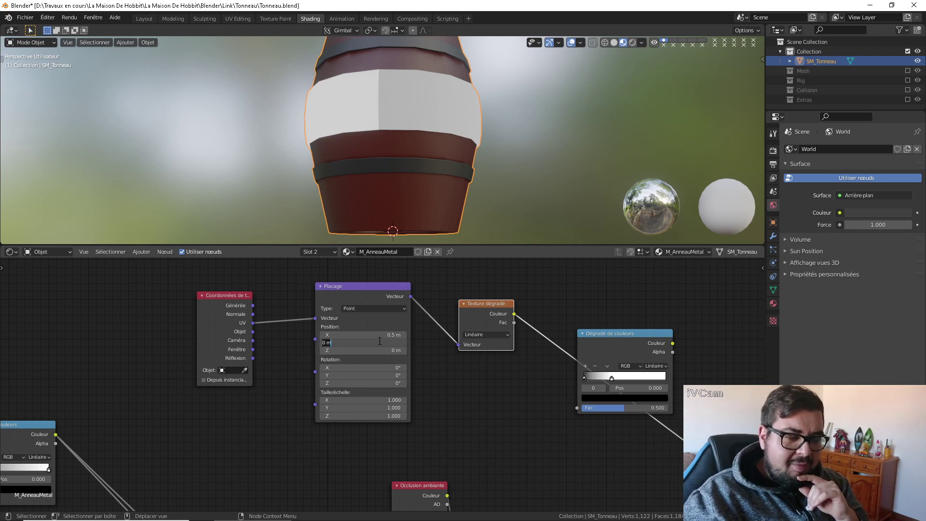
text(0.5)
key(Return)
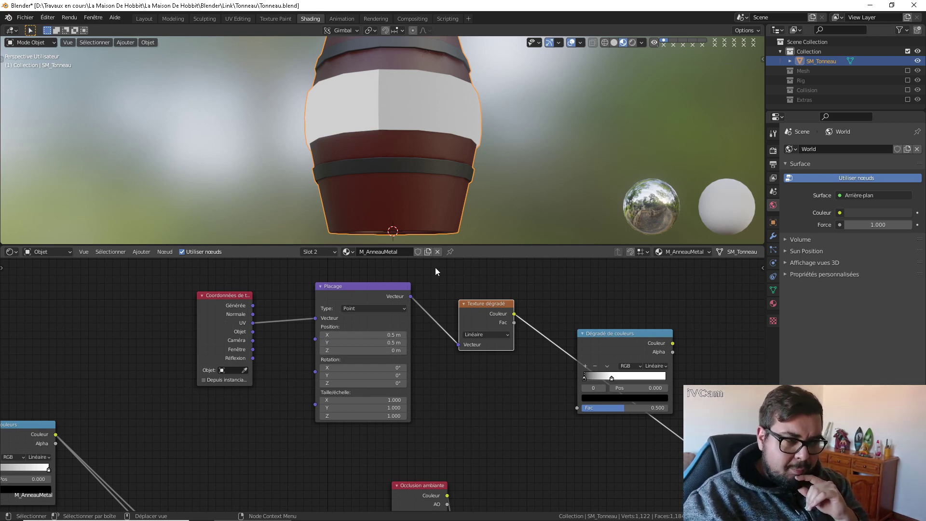
Set the gradient texture's type to Sphérique and inspect the effect on the barrel's ring
middle_drag(503, 336, 431, 352)
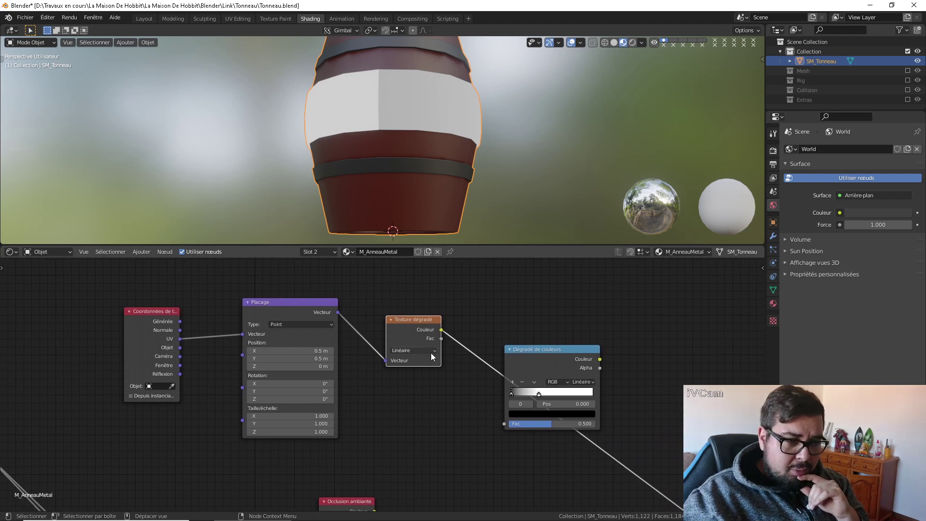
click(431, 350)
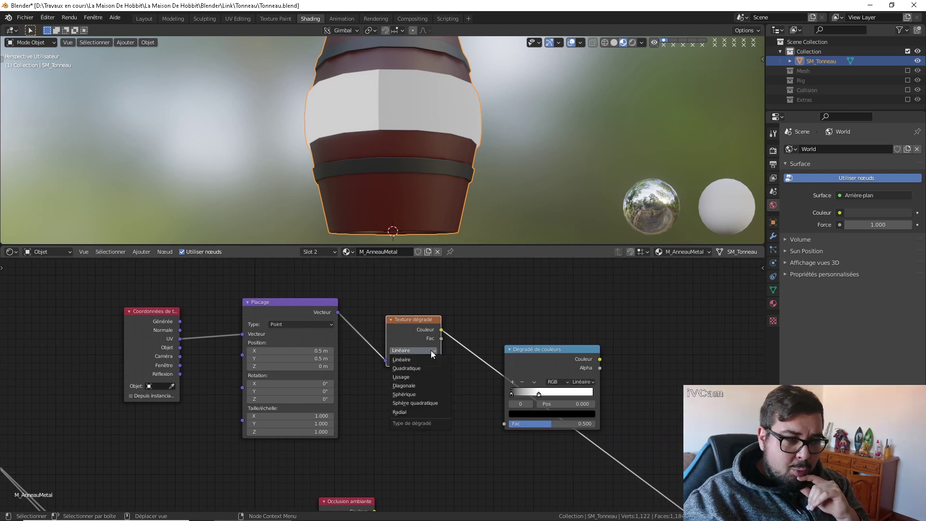
click(415, 394)
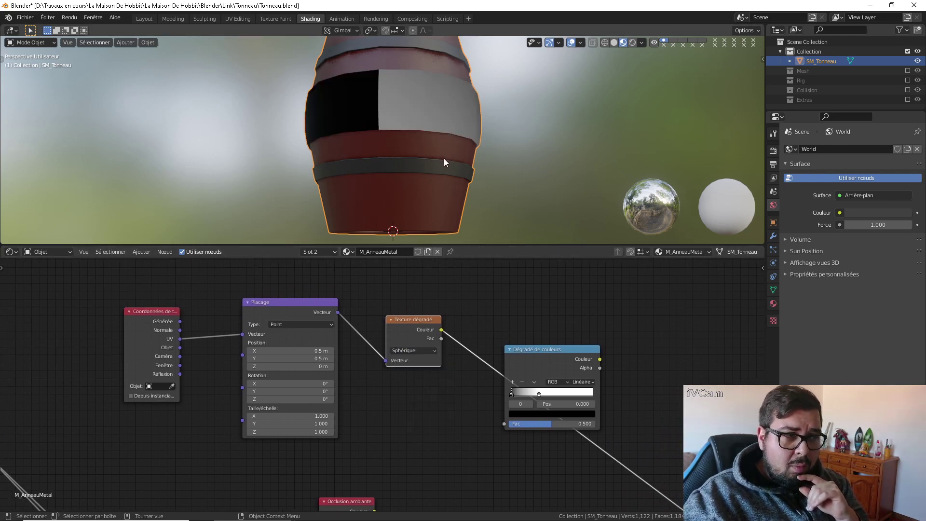
mouse_move(444, 162)
middle_down()
mouse_move(310, 190)
mouse_move(348, 173)
mouse_move(430, 163)
middle_up()
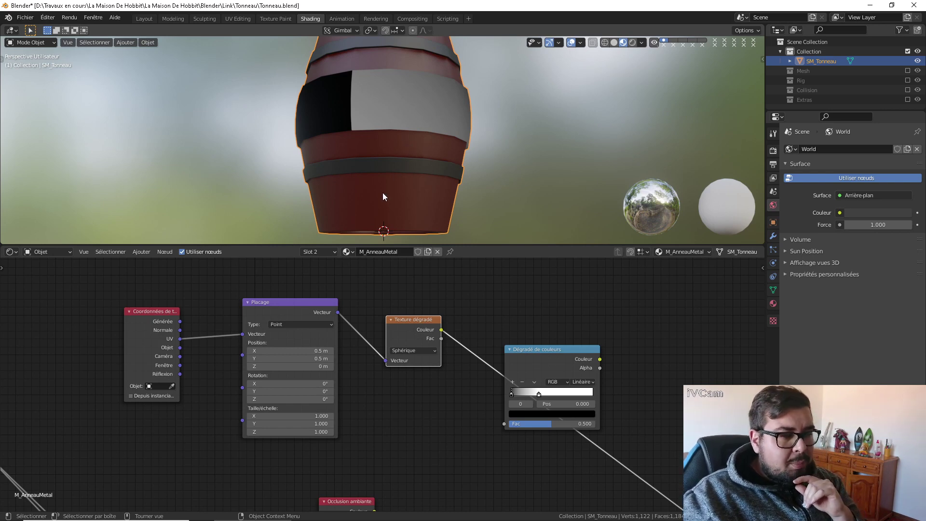
scroll(403, 203, up, 2)
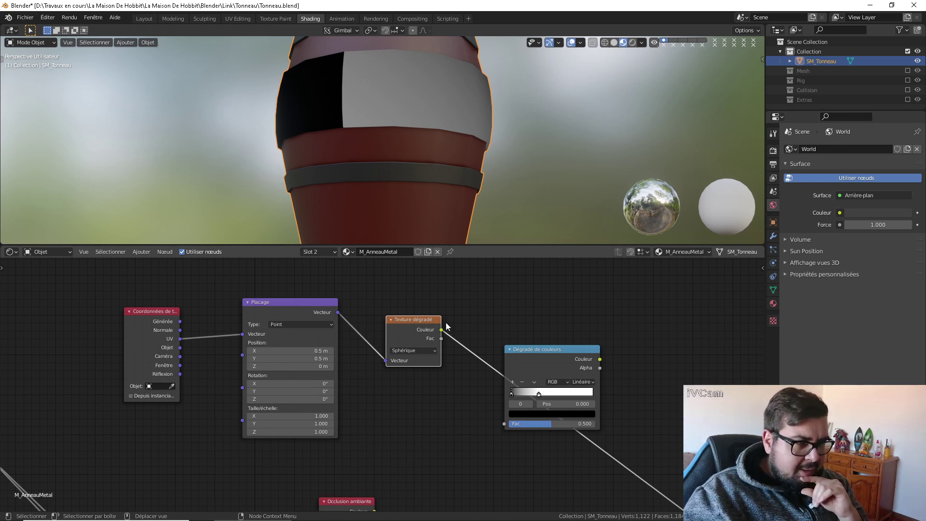
Delete the gradient texture, Placage, texture coordinate and color ramp nodes of this experiment
key(x)
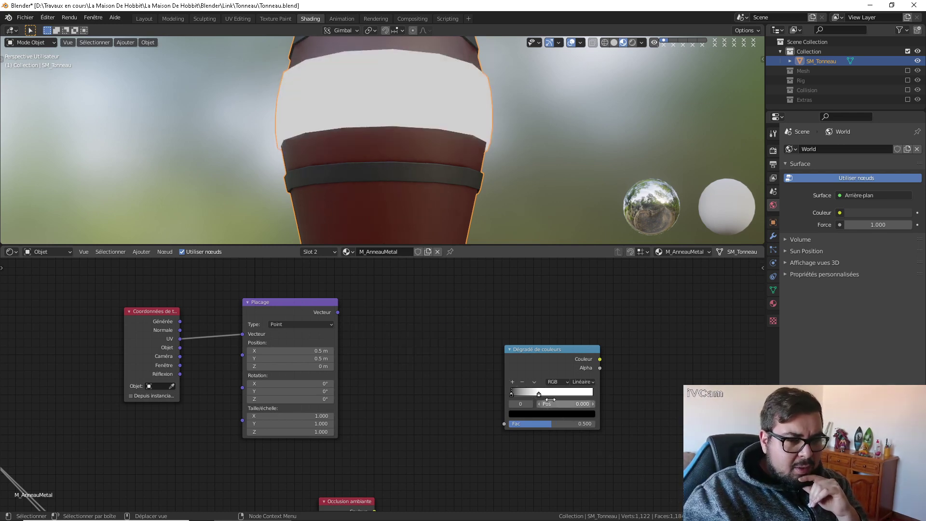
click(301, 314)
key(x)
click(174, 314)
key(x)
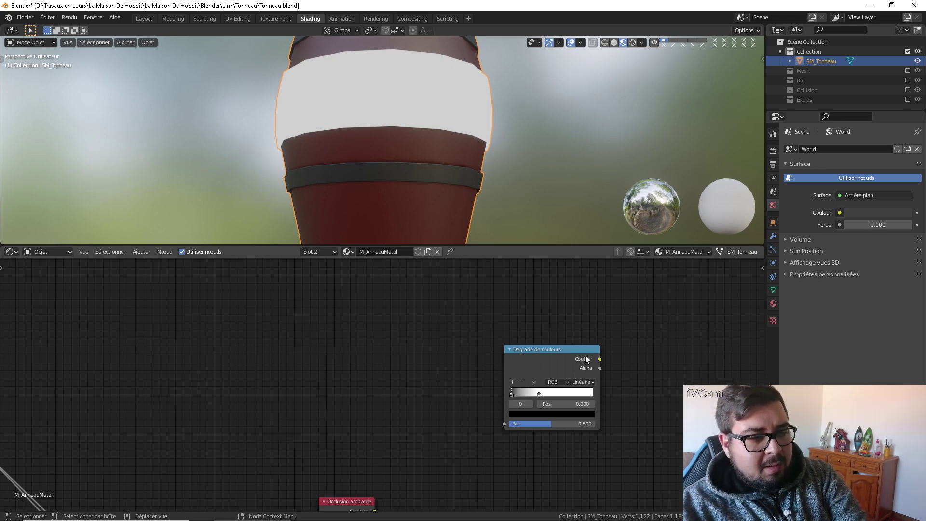
click(586, 360)
key(x)
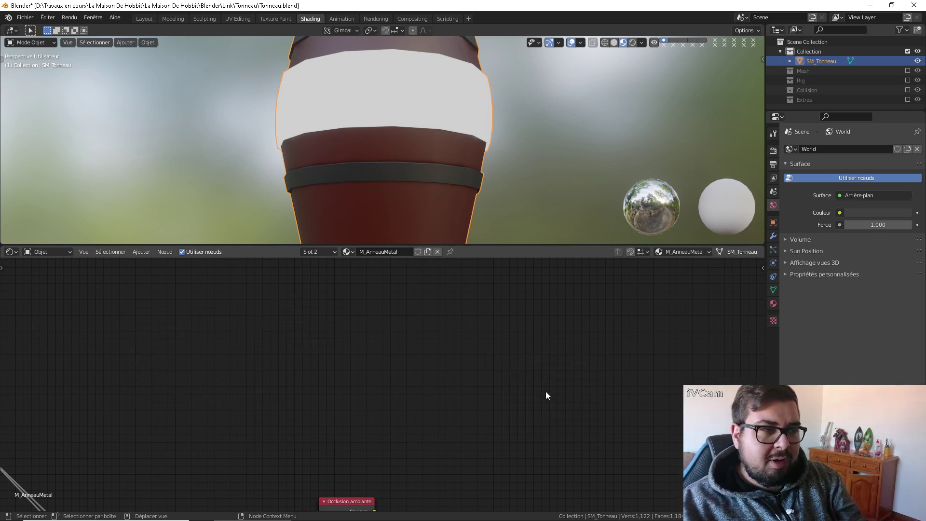
scroll(436, 163, down, 5)
scroll(501, 378, down, 3)
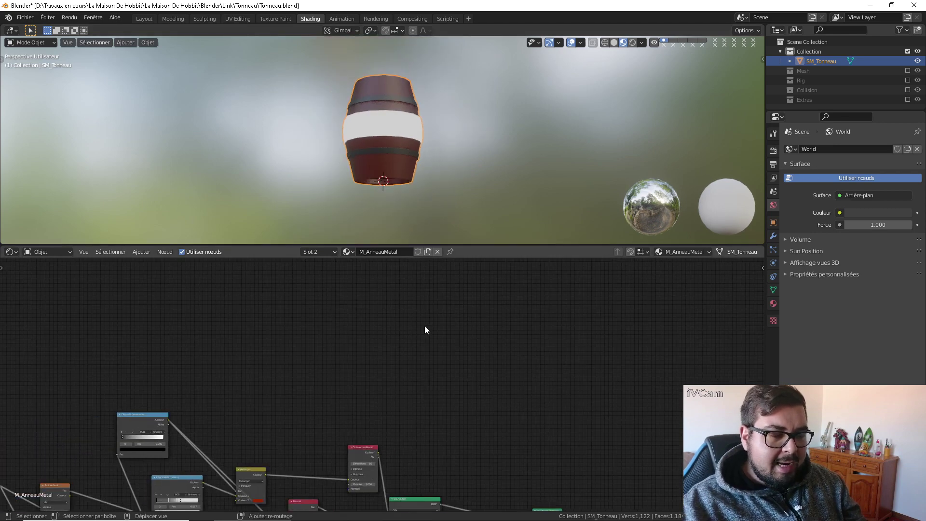
middle_drag(425, 325, 496, 305)
scroll(494, 302, down, 1)
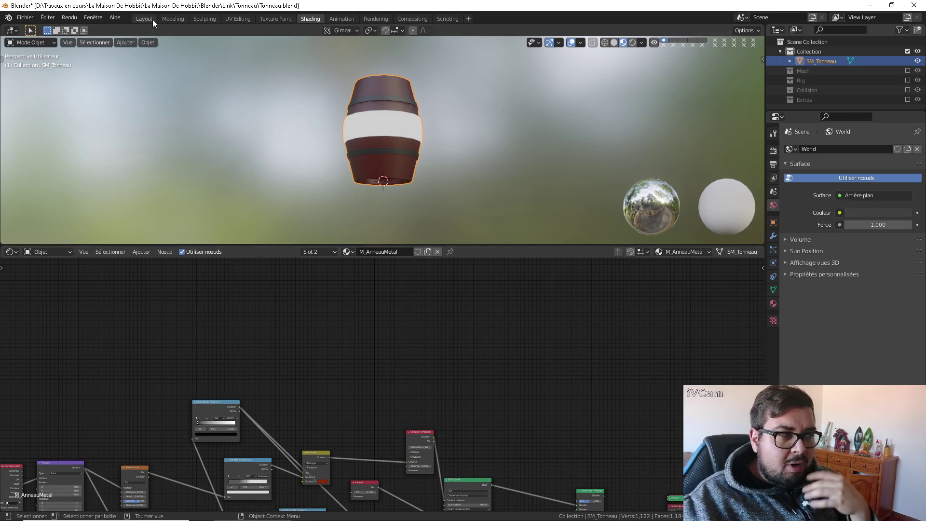
scroll(378, 396, down, 1)
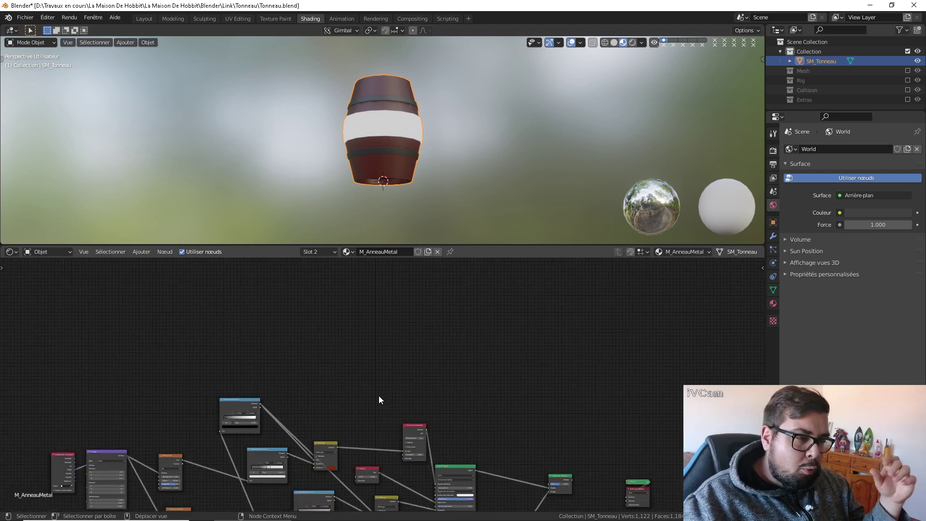
Switch to the Layout workspace and snap the 3D cursor to the selected barrel in front view
click(150, 18)
right_click(335, 319)
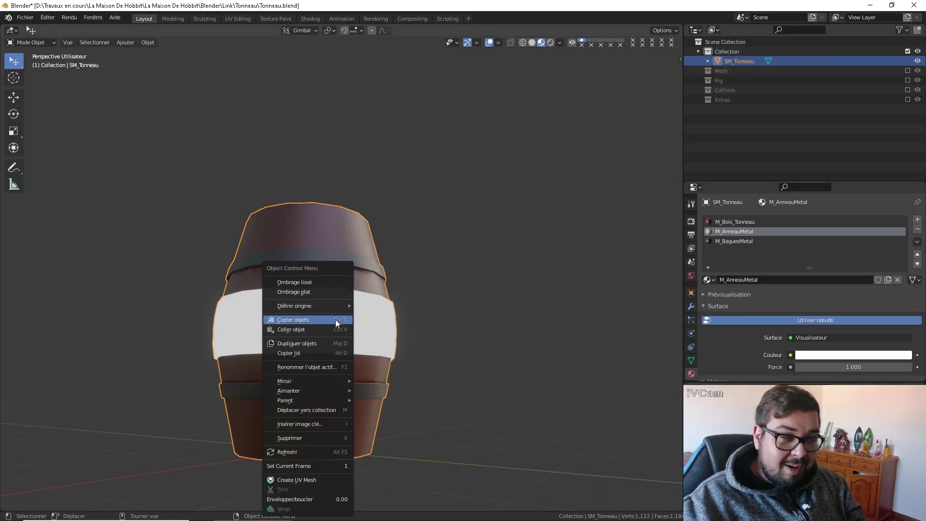
key(KP_1)
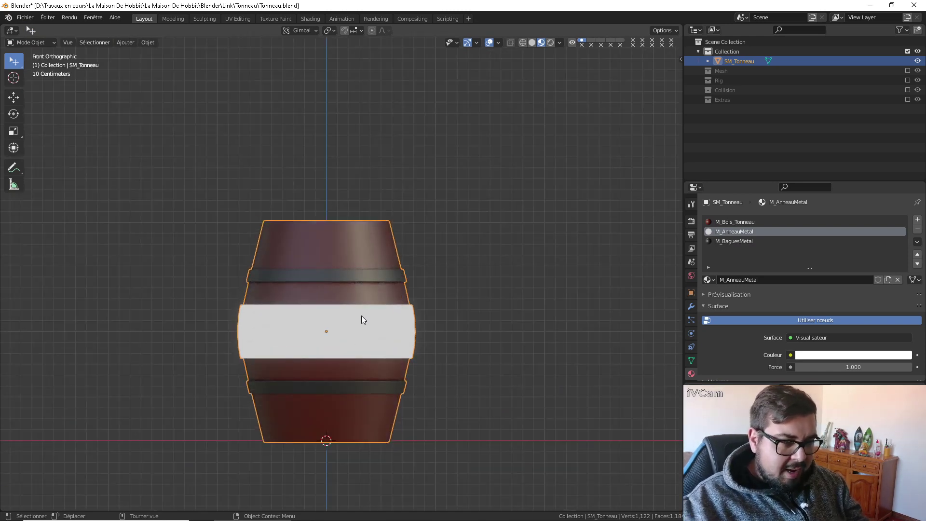
key(shift+s)
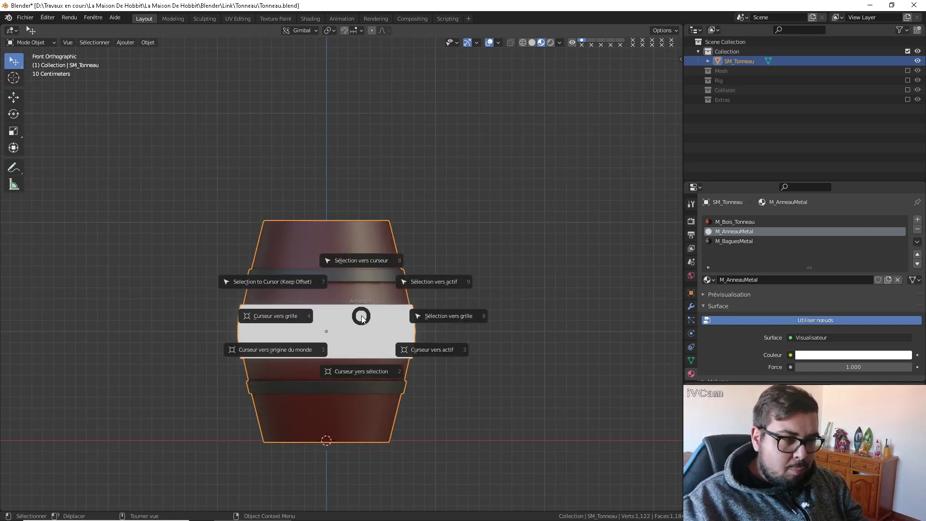
click(362, 372)
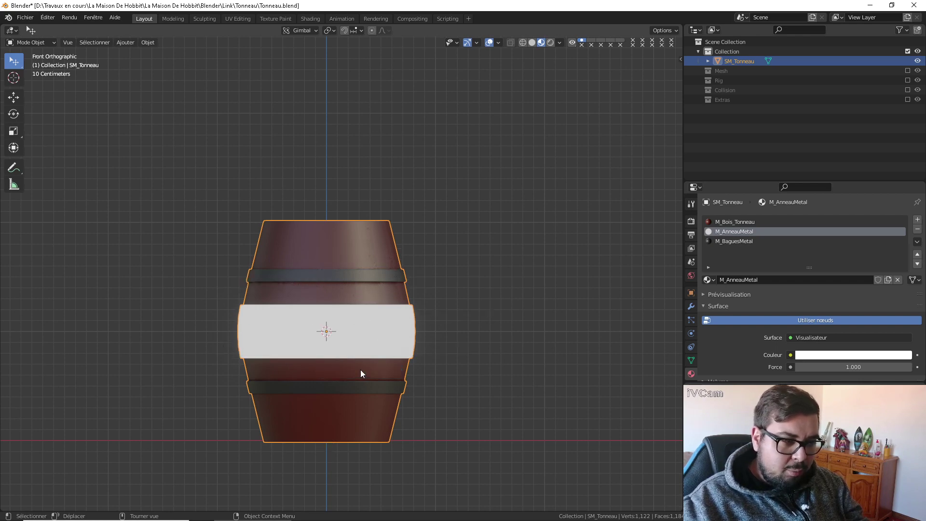
Add a cylinder mesh at the 3D cursor and rotate it 90° about the X axis
key(shift+a)
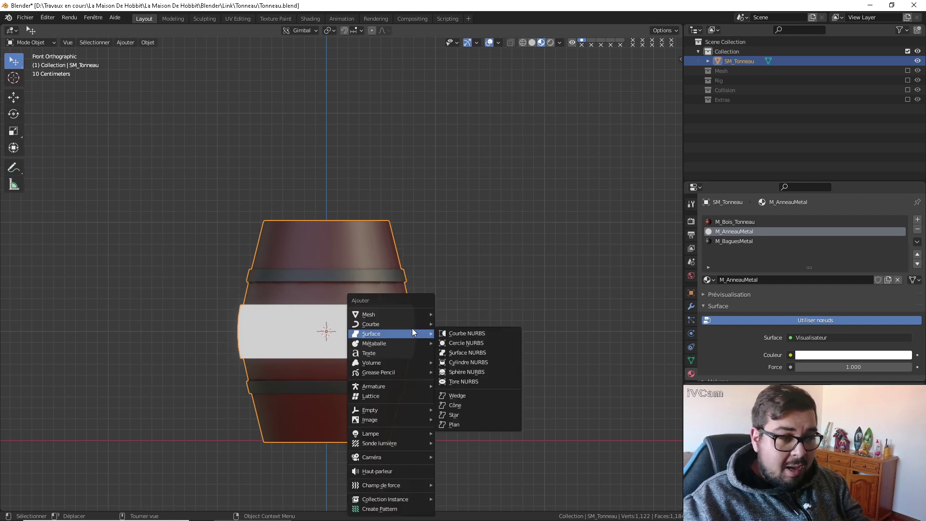
mouse_move(401, 314)
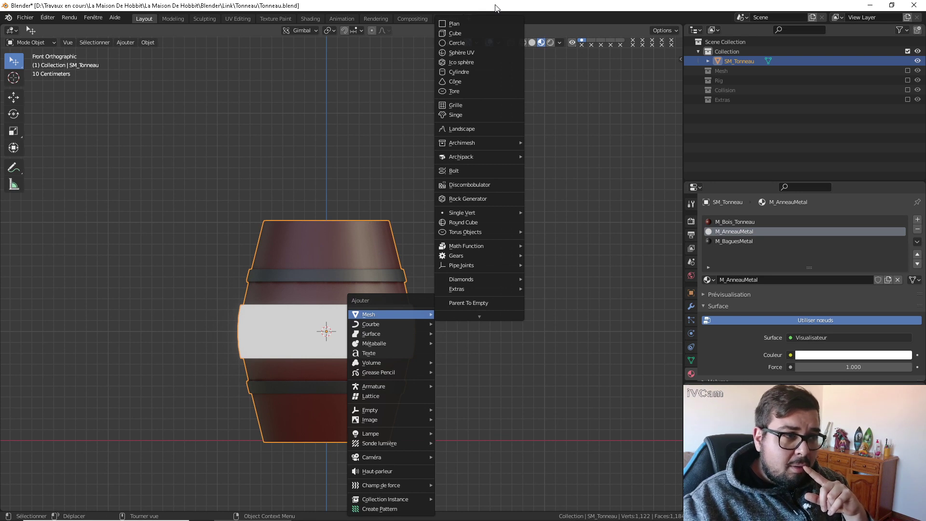
click(471, 72)
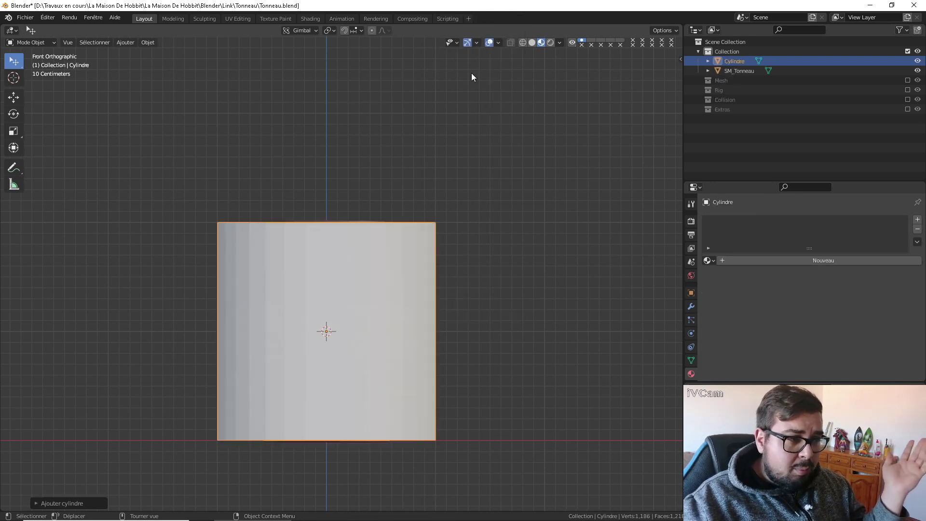
key(r)
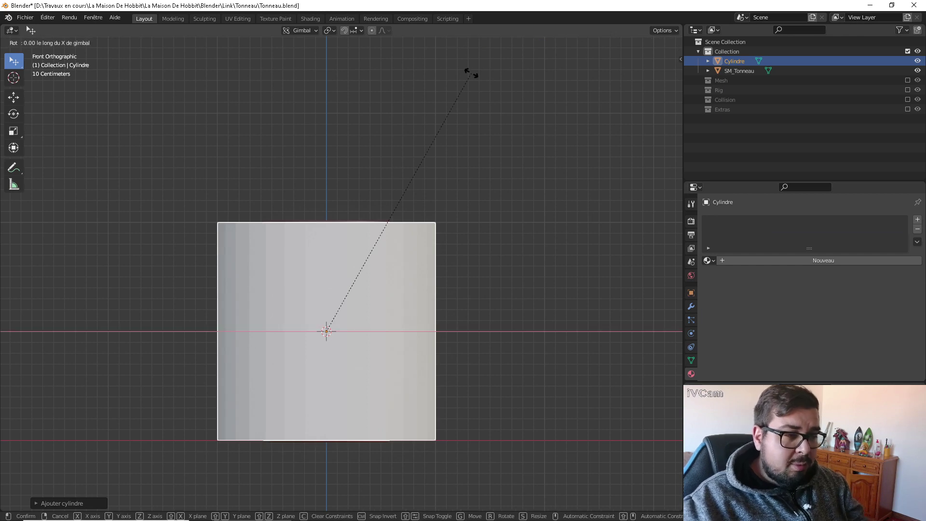
key(x)
key(9)
key(0)
key(Return)
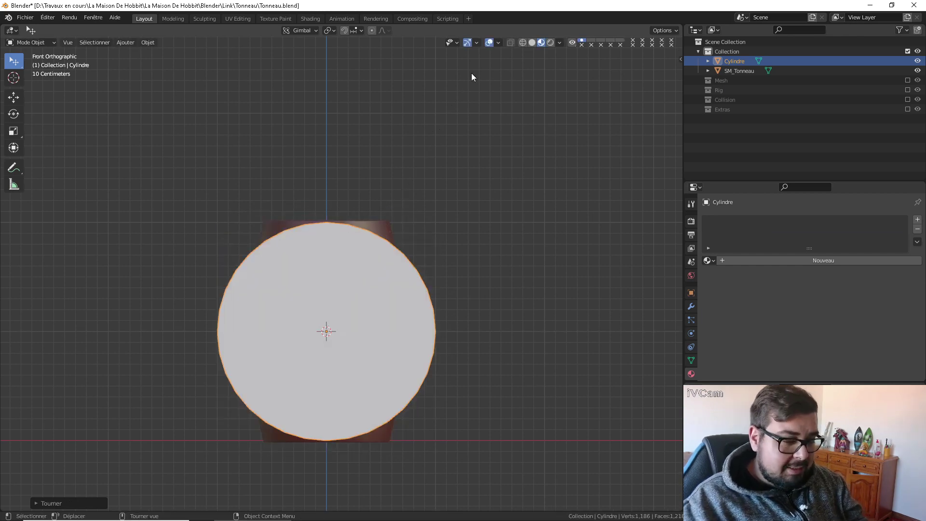
Scale the cylinder by 0.1 and move it -1 m along Y, out in front of the barrel
text(s0.1)
key(Return)
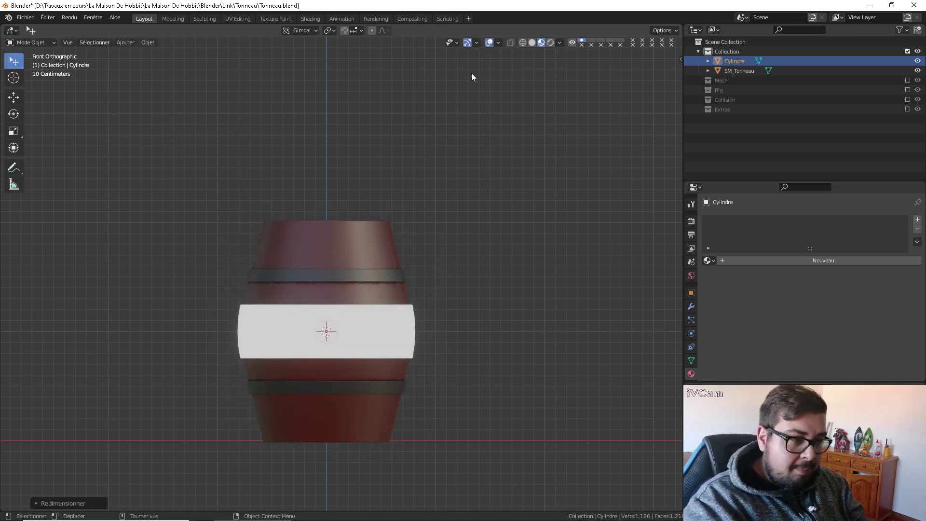
text(gy)
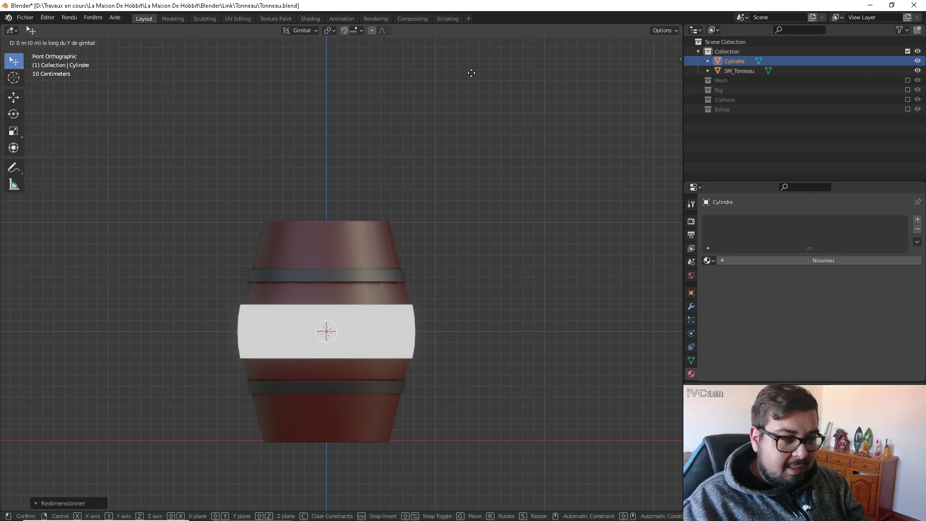
text(1)
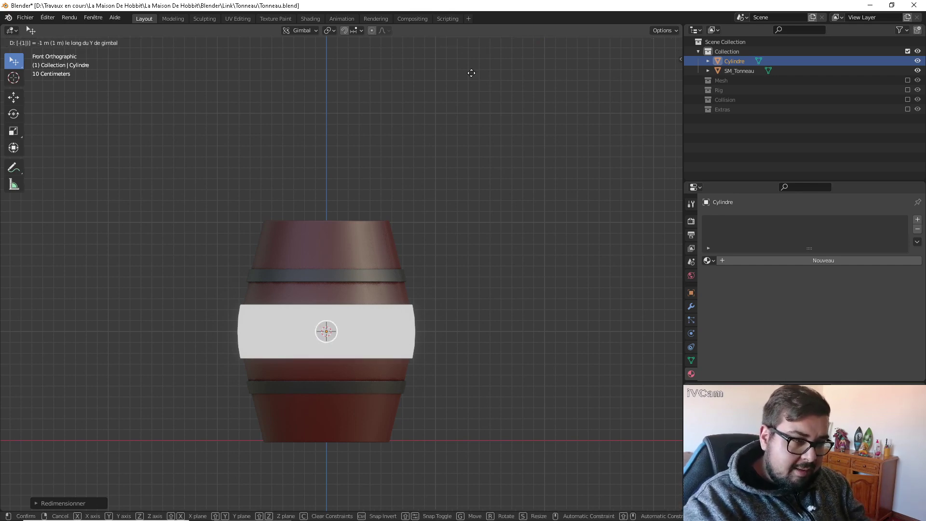
key(Return)
middle_drag(471, 74, 512, 261)
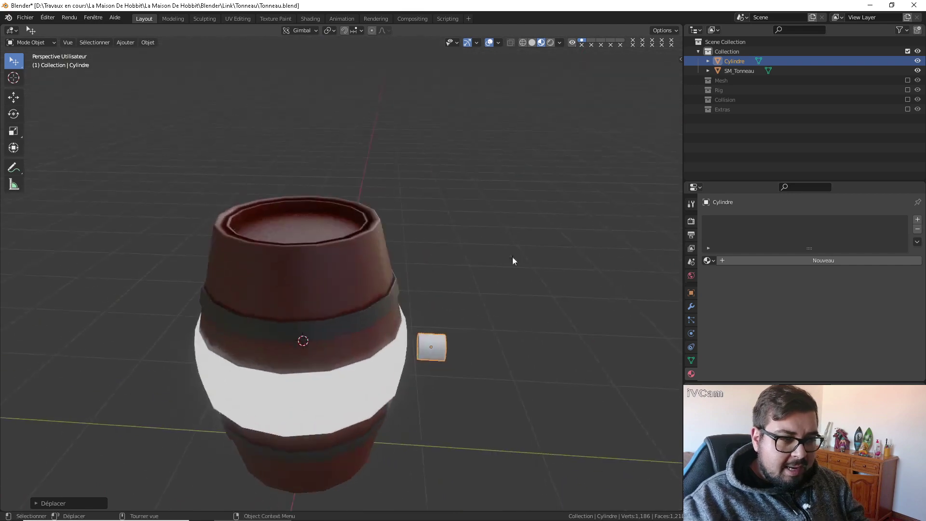
middle_drag(420, 340, 474, 334)
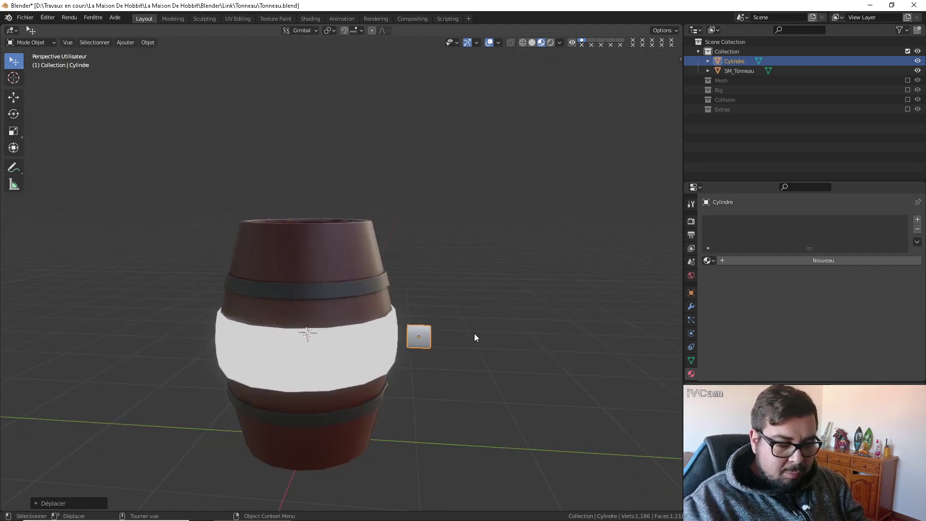
Scale the cylinder by 0.5 and slide it along Y until it touches the barrel's white ring
text(s0.5)
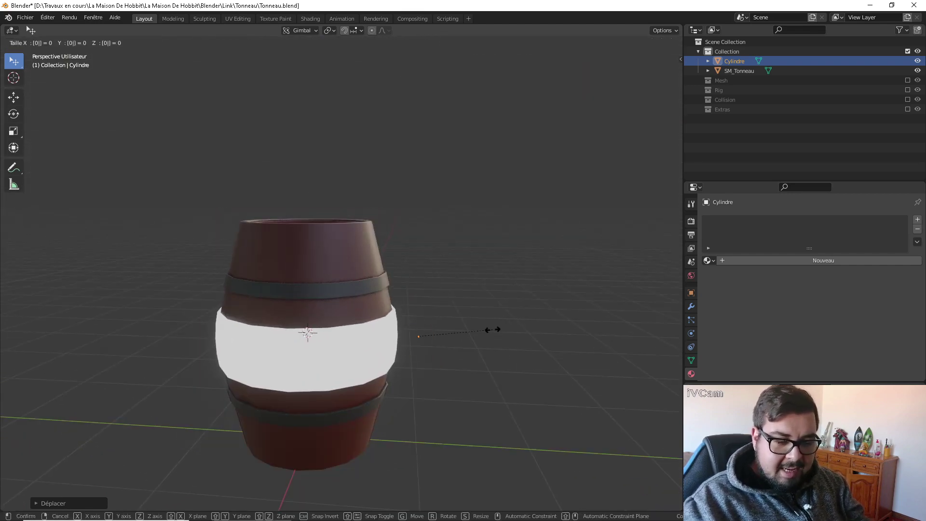
key(Return)
middle_drag(494, 331, 459, 302)
key(g)
key(y)
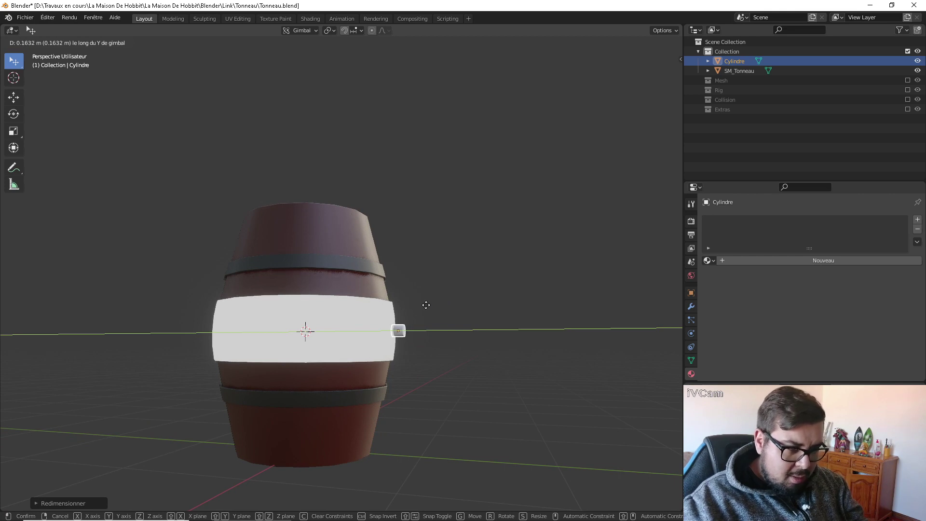
click(399, 308)
Apply the cylinder's rotation and scale, and set its origin to its geometry
middle_drag(481, 301, 489, 303)
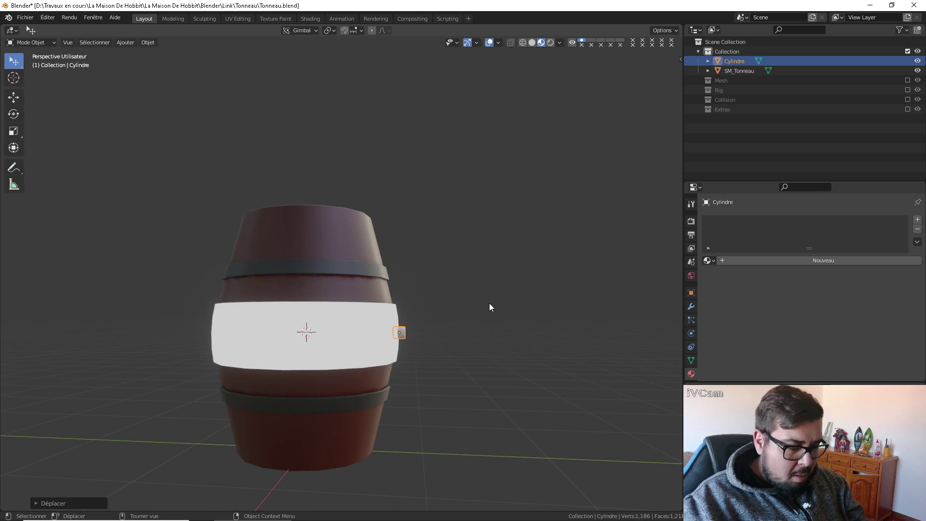
key(q)
click(465, 326)
key(q)
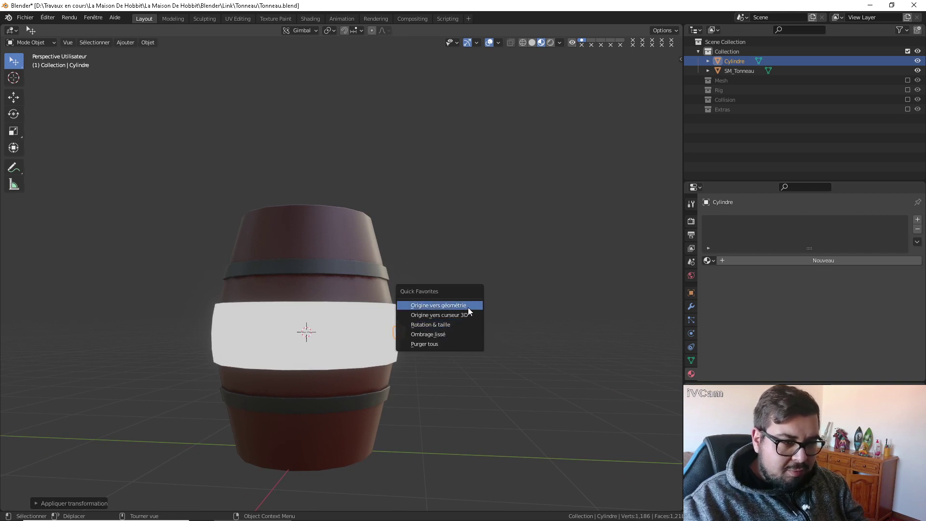
click(468, 307)
In top view, set the cylinder's origin to the 3D cursor at the barrel's centre
middle_drag(476, 308, 336, 372)
key(KP_7)
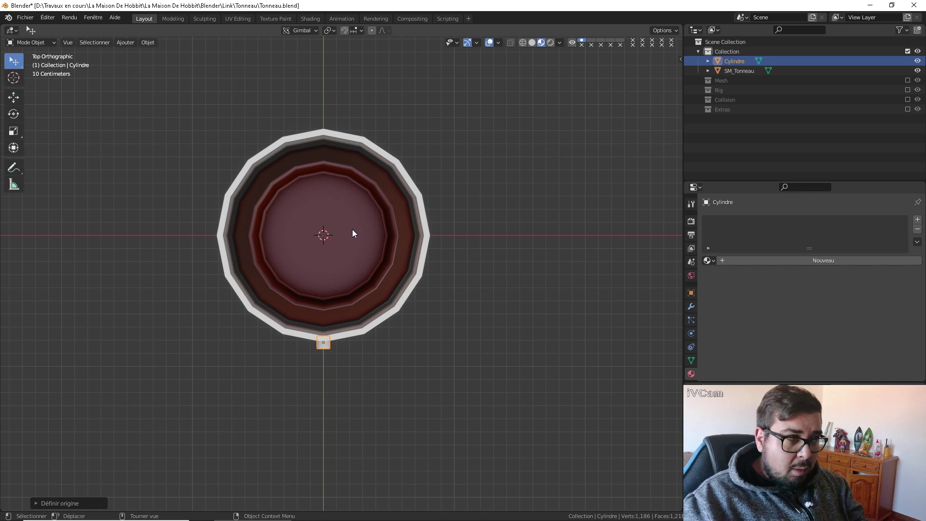
click(148, 42)
mouse_move(161, 65)
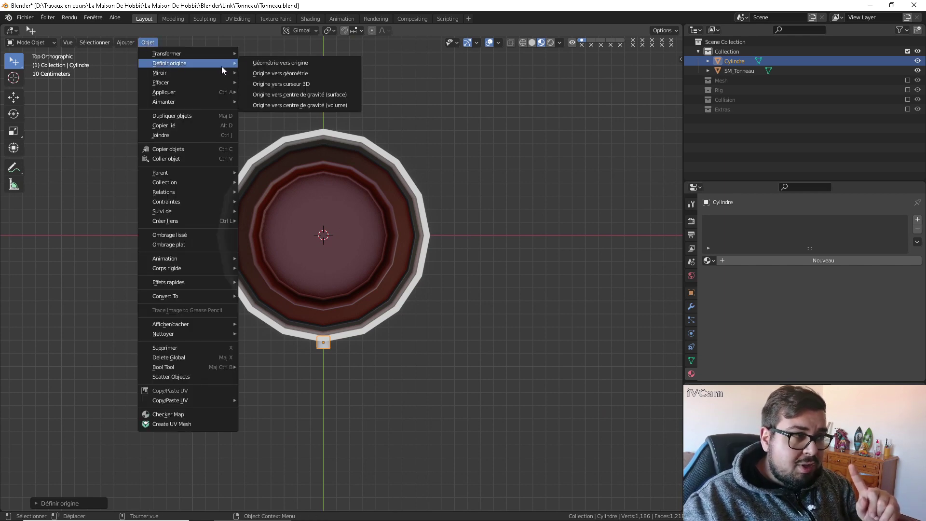
click(303, 82)
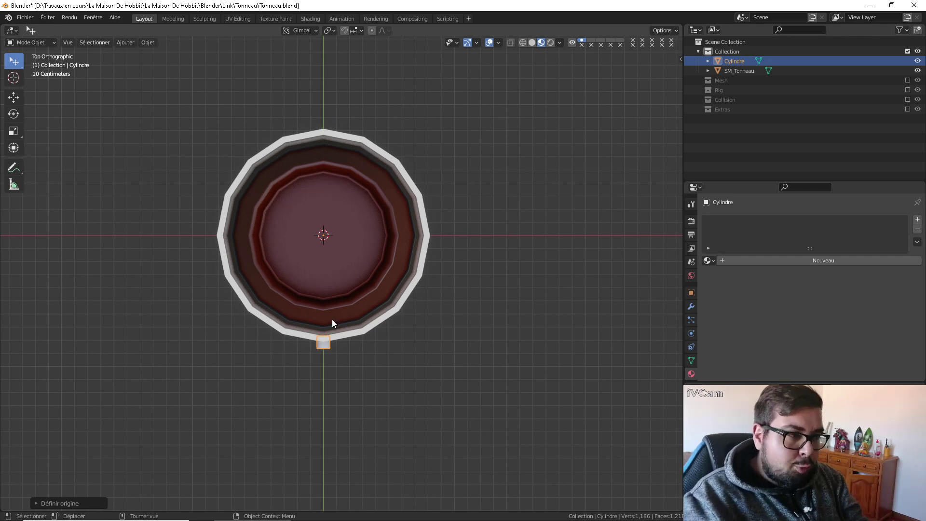
Duplicate the cylinder and rotate the copy 45° around the barrel's vertical axis
key(shift)
key(shift+d)
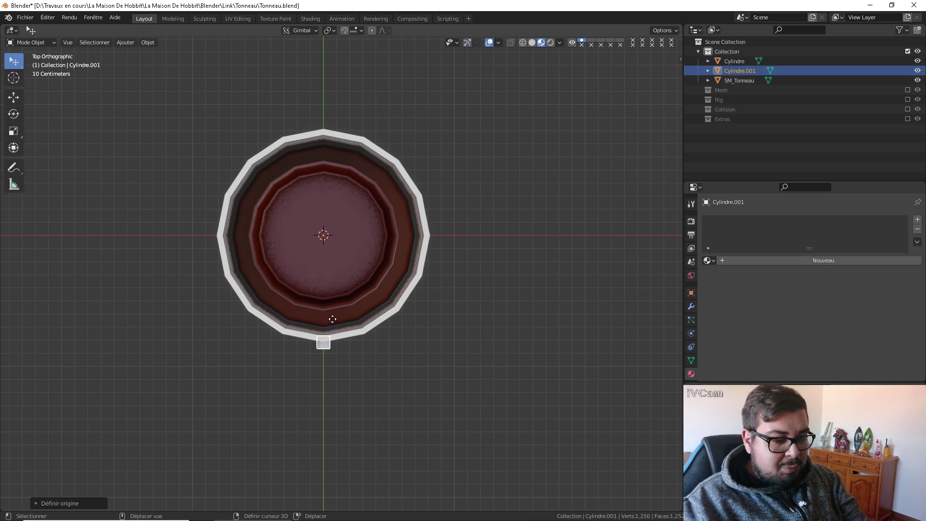
key(r)
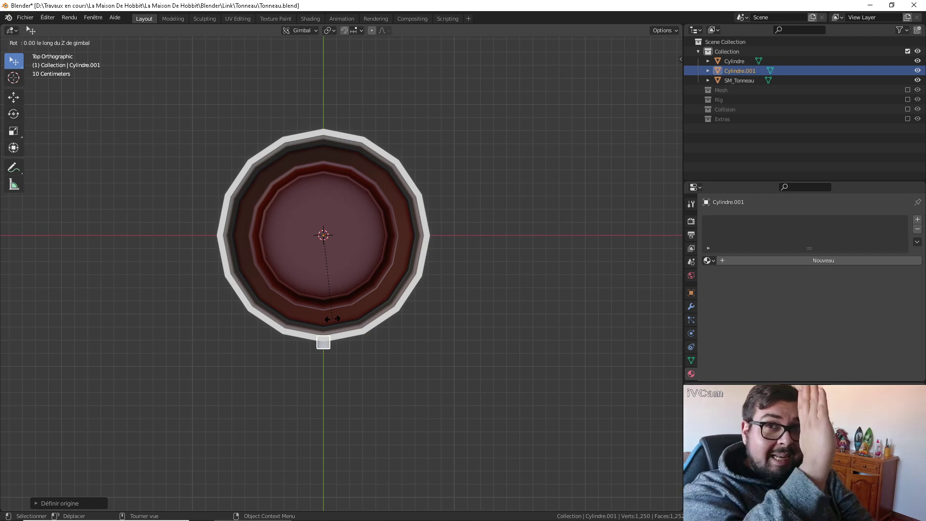
text(45)
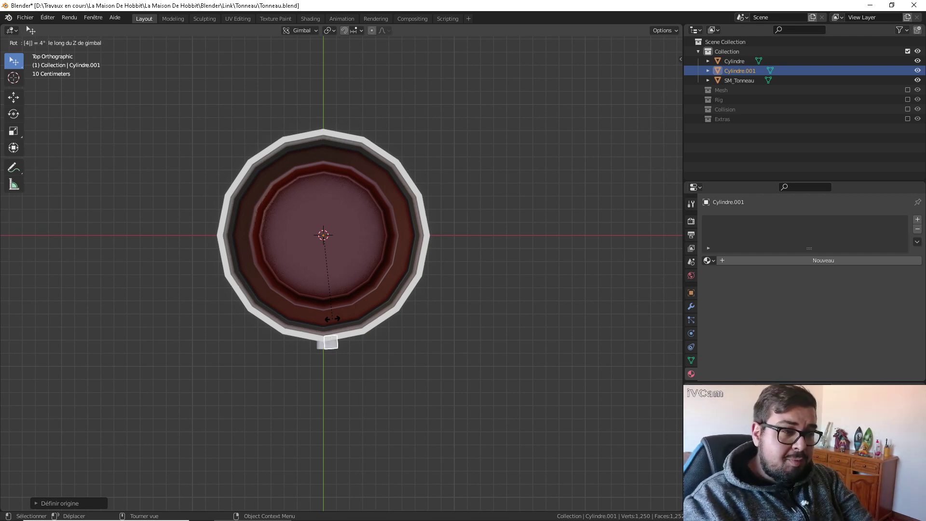
key(Return)
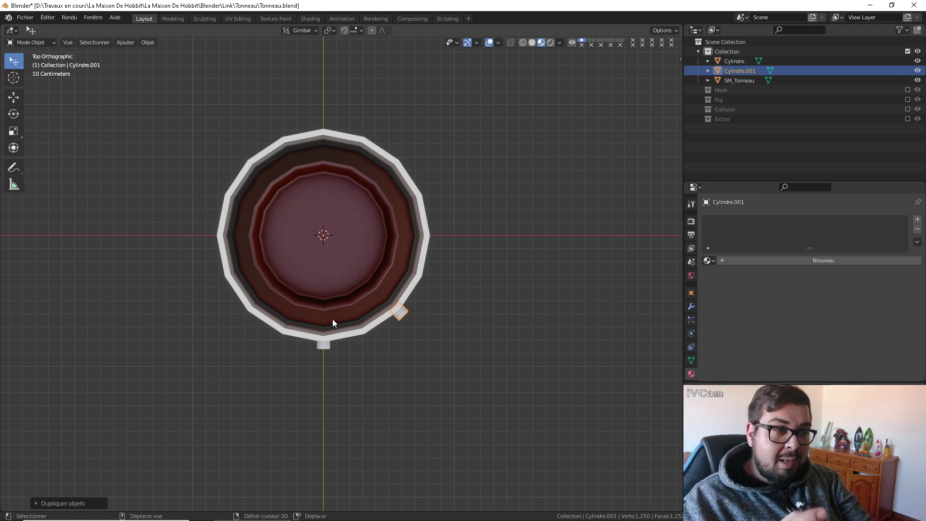
Repeat the 45° rotated duplication until eight cylinders are evenly spaced around the barrel's ring
key(shift+r)
key(shift+r)
key(shift+r)
key(shift+r)
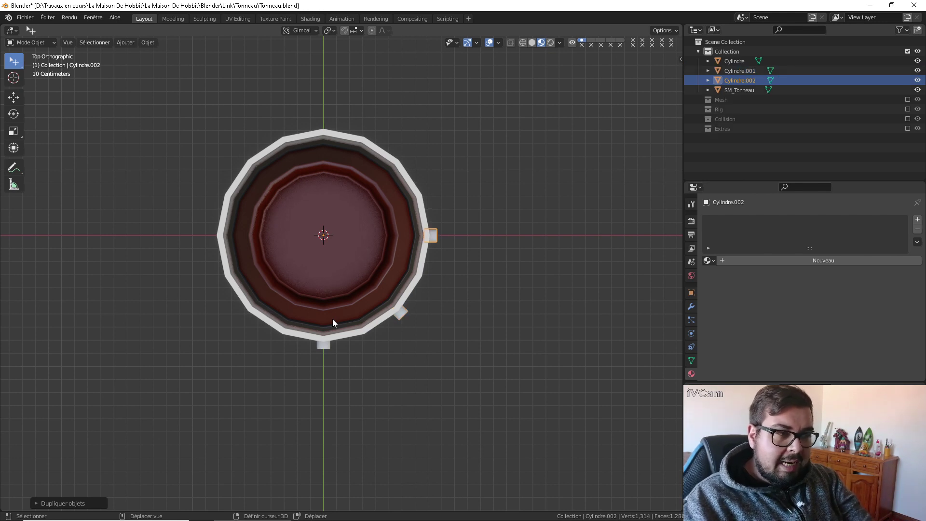
key(shift+r)
key(shift+r)
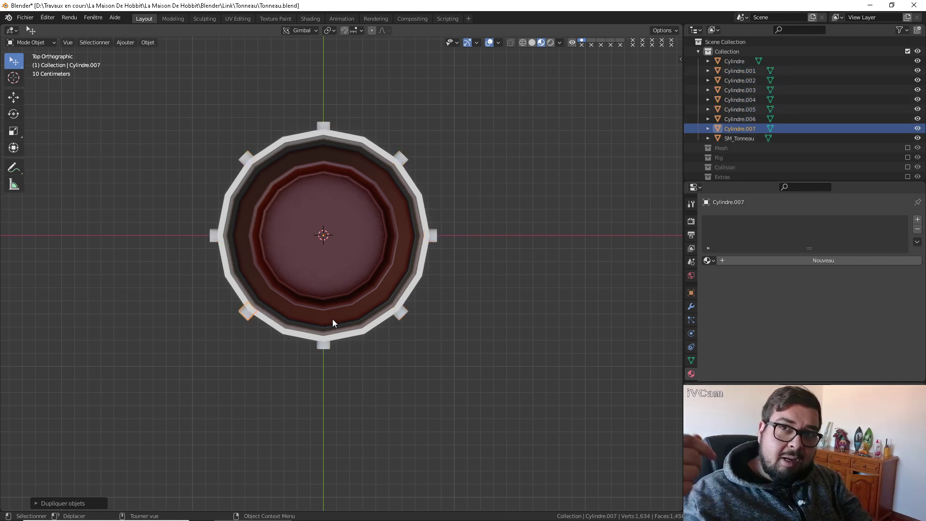
Inspect the rivets around the ring, select the barrel and return to the Shading workspace
middle_drag(305, 255, 407, 316)
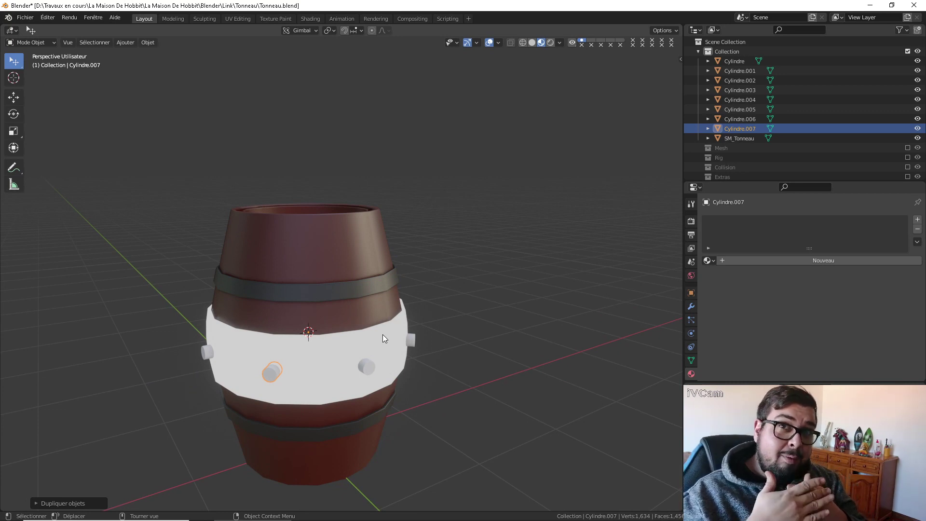
scroll(383, 334, up, 2)
click(330, 363)
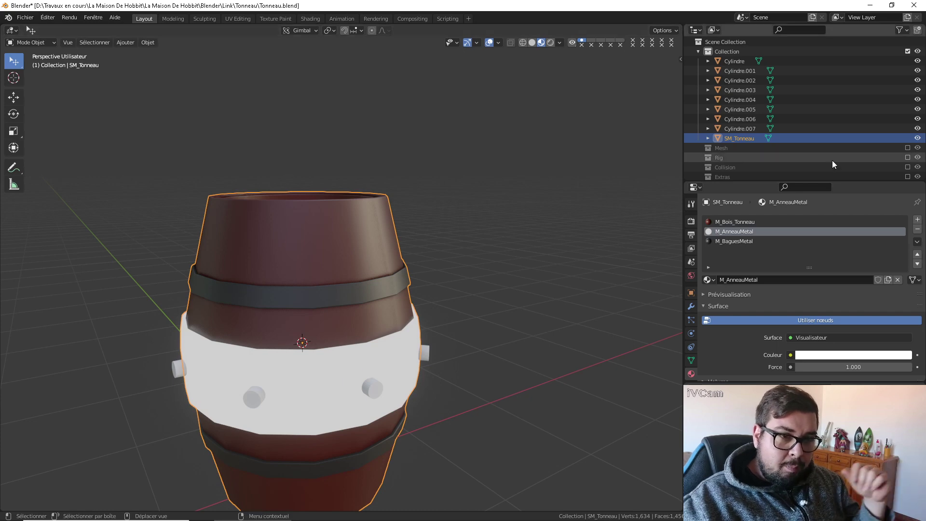
click(308, 19)
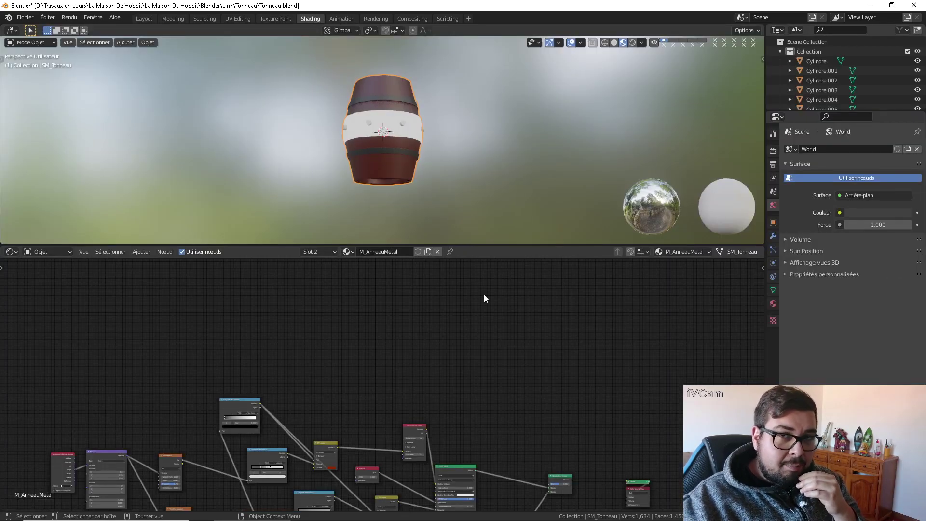
Add an Image Texture node to the M_AnneauMetal material, in the empty area above the existing nodes
key(shift+a)
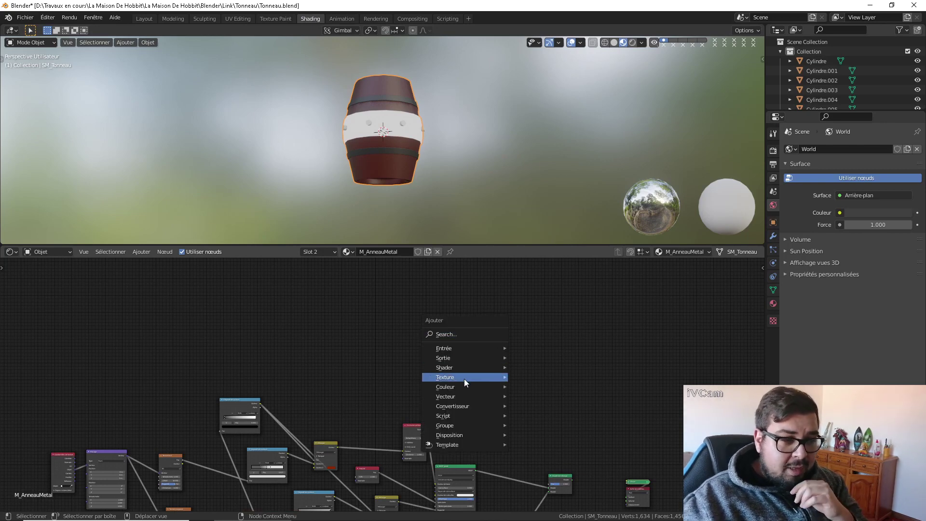
mouse_move(490, 375)
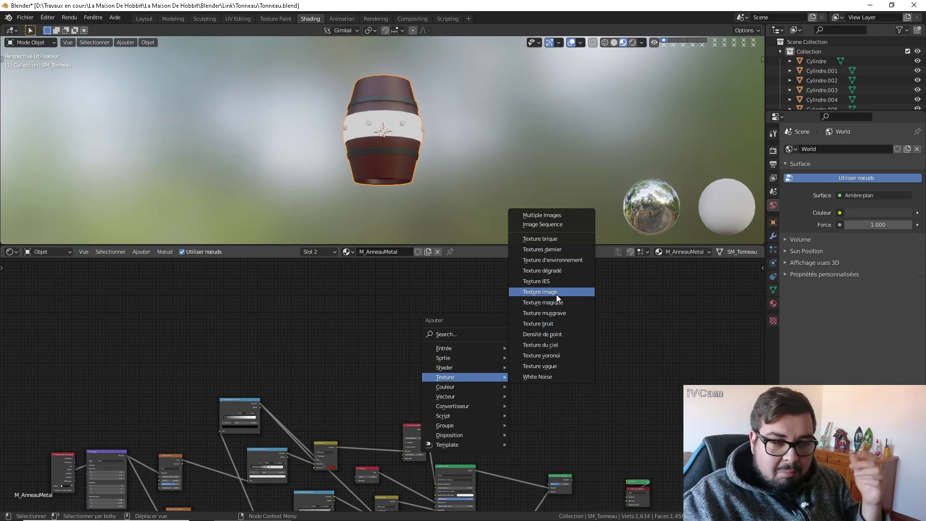
click(557, 293)
click(475, 301)
scroll(475, 299, up, 5)
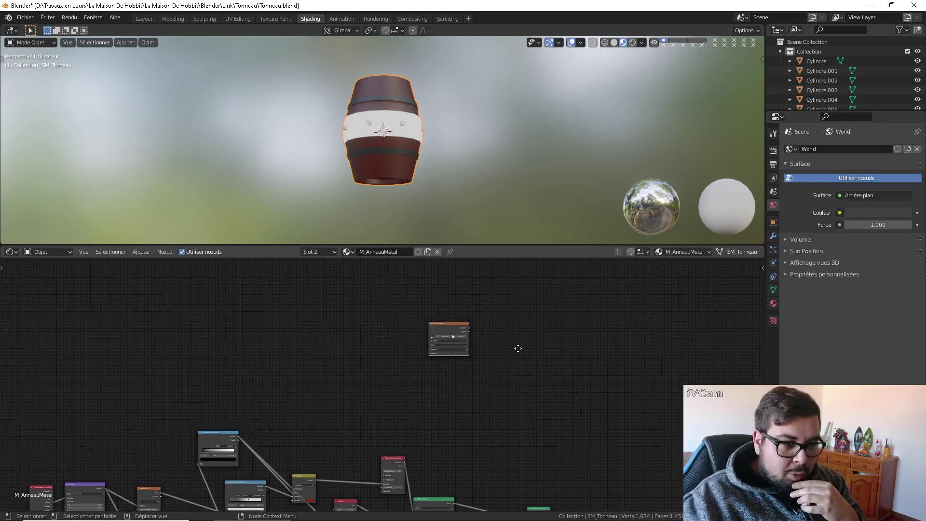
Create a new 2048 × 2048 px image named T_Masque_Vis in the Image Texture node and reposition the node
click(482, 306)
click(487, 322)
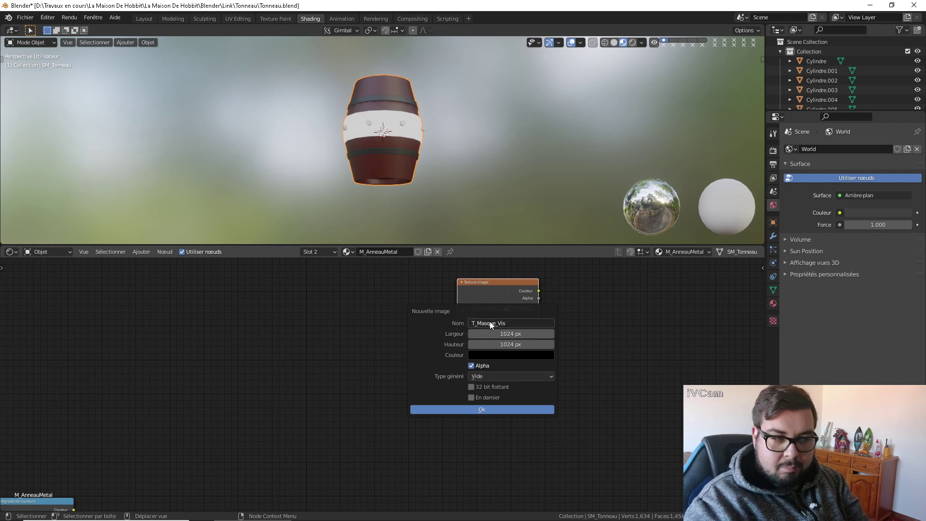
click(504, 333)
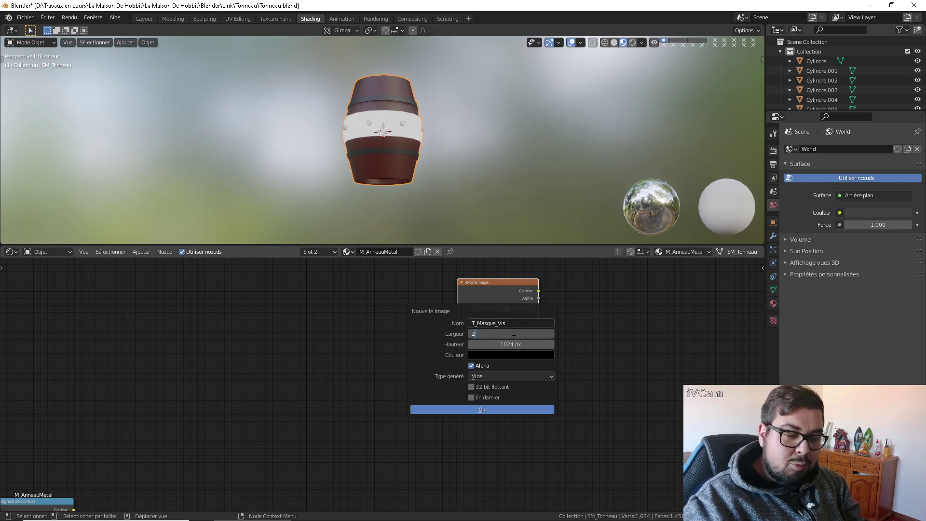
text(2048)
click(535, 344)
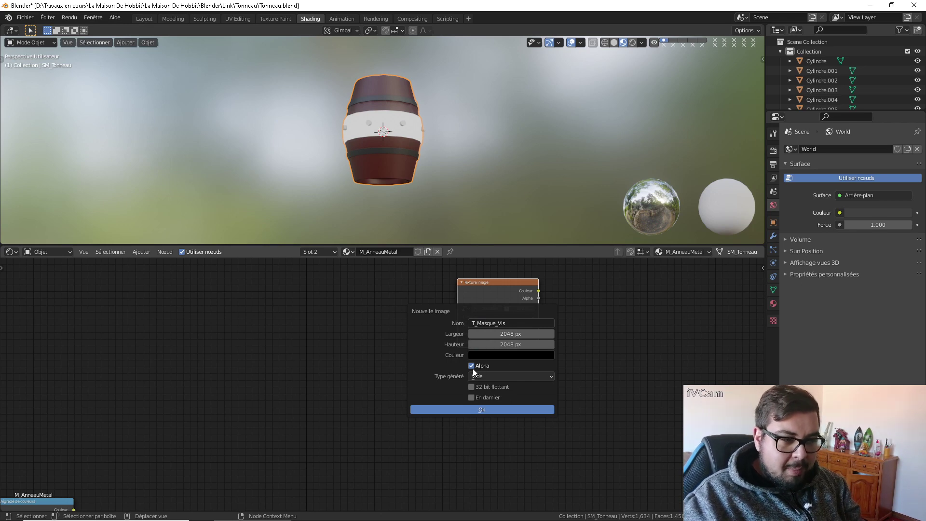
click(494, 407)
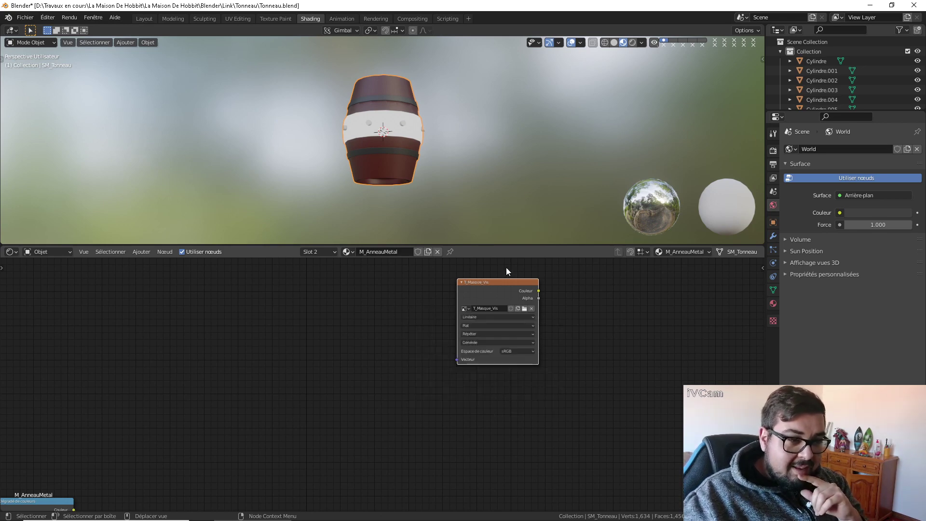
drag(497, 285, 462, 292)
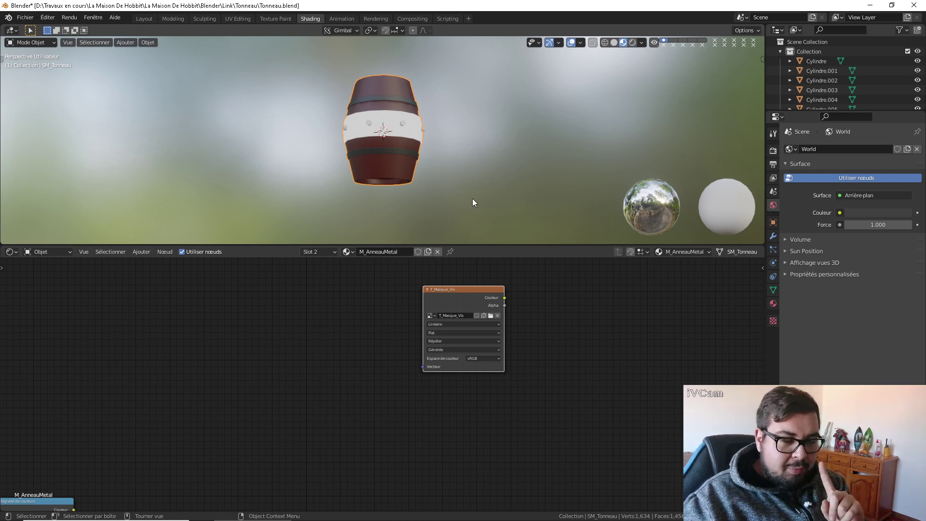
Add a Diffuse BSDF above the Mix Shader and connect it to the Material Output's Surface
scroll(421, 392, down, 1)
scroll(419, 396, down, 4)
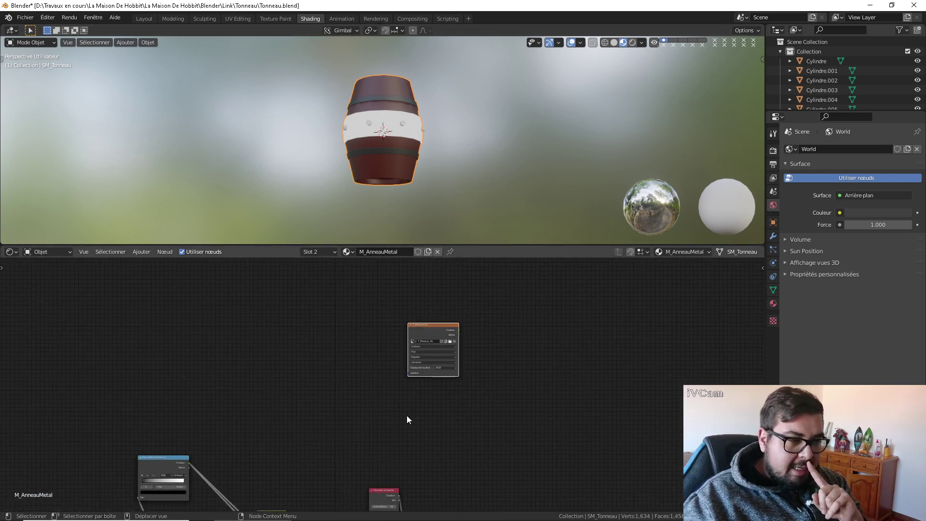
middle_drag(407, 415, 435, 372)
scroll(434, 371, down, 1)
middle_drag(435, 372, 442, 280)
middle_drag(526, 340, 435, 323)
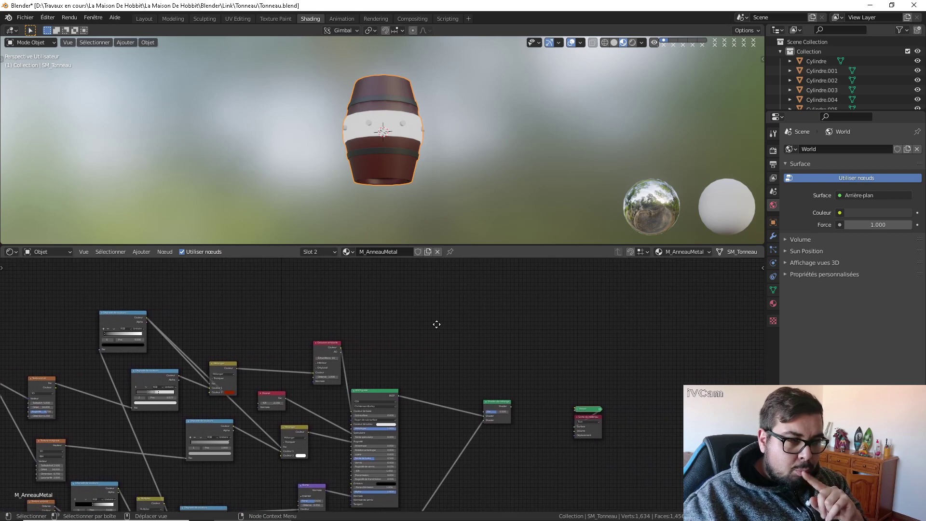
middle_drag(546, 332, 510, 335)
key(shift+a)
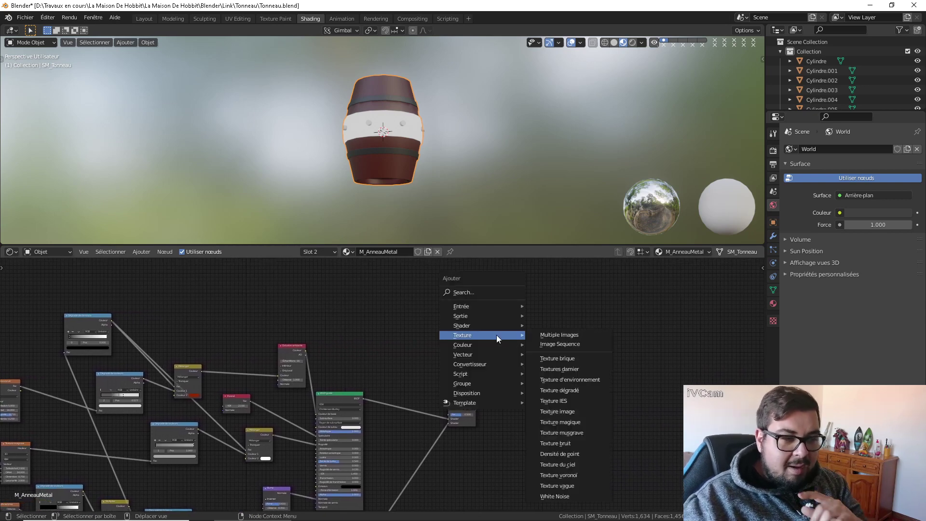
mouse_move(482, 325)
click(554, 337)
click(463, 343)
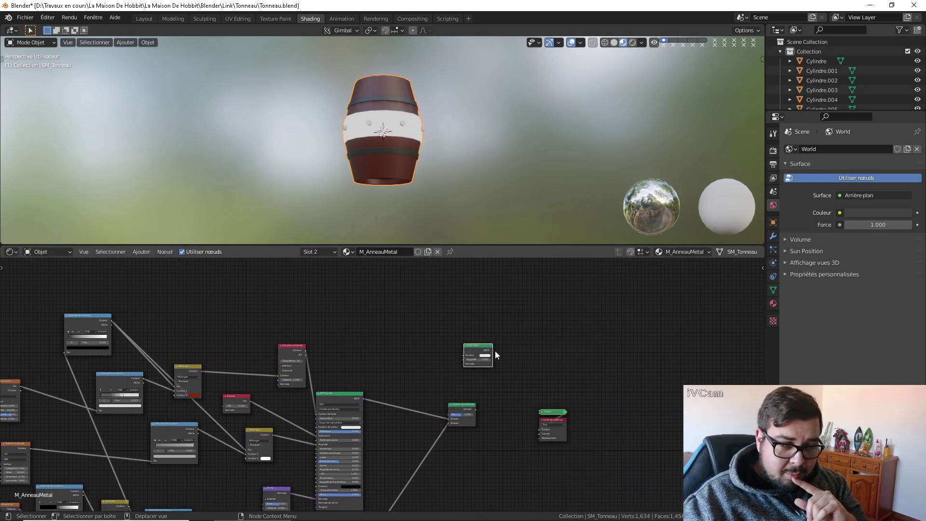
drag(494, 351, 544, 433)
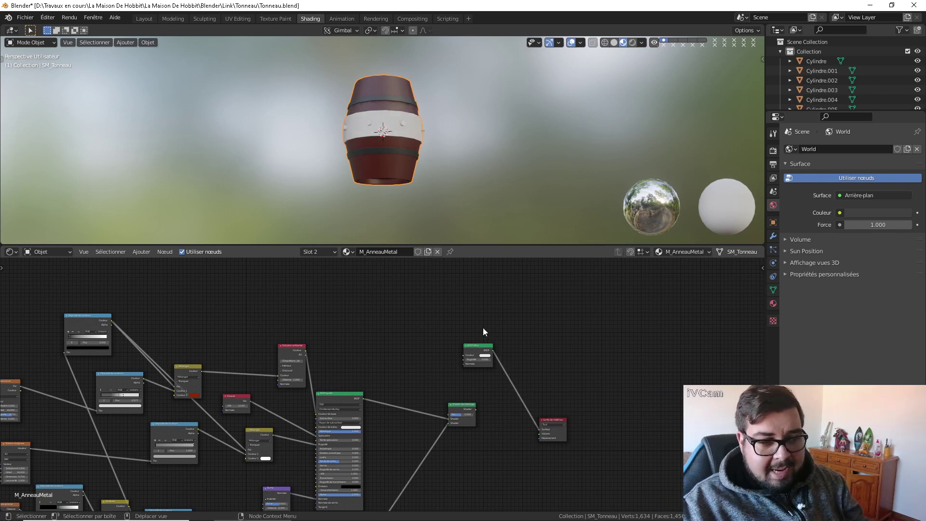
Switch the render engine to Cycles and set the bake type to Diffuse
middle_drag(487, 314, 484, 405)
scroll(444, 376, down, 1)
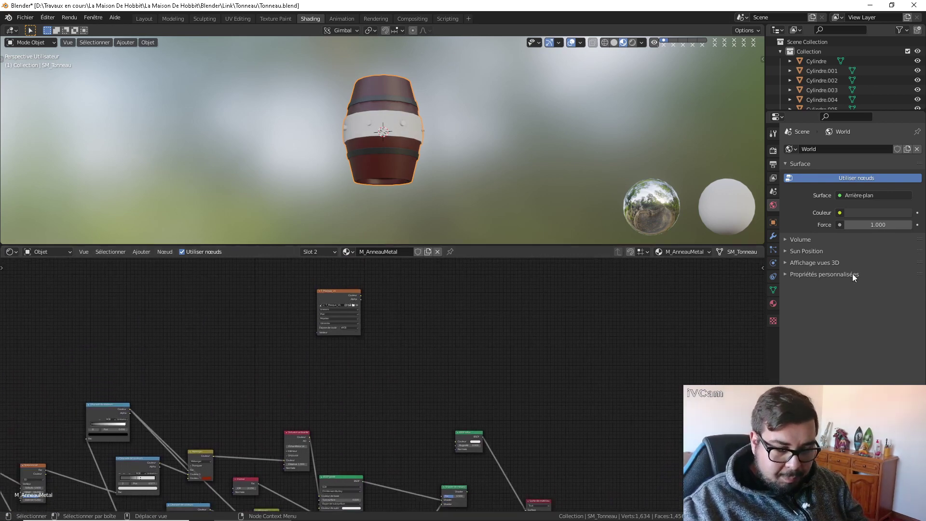
click(774, 151)
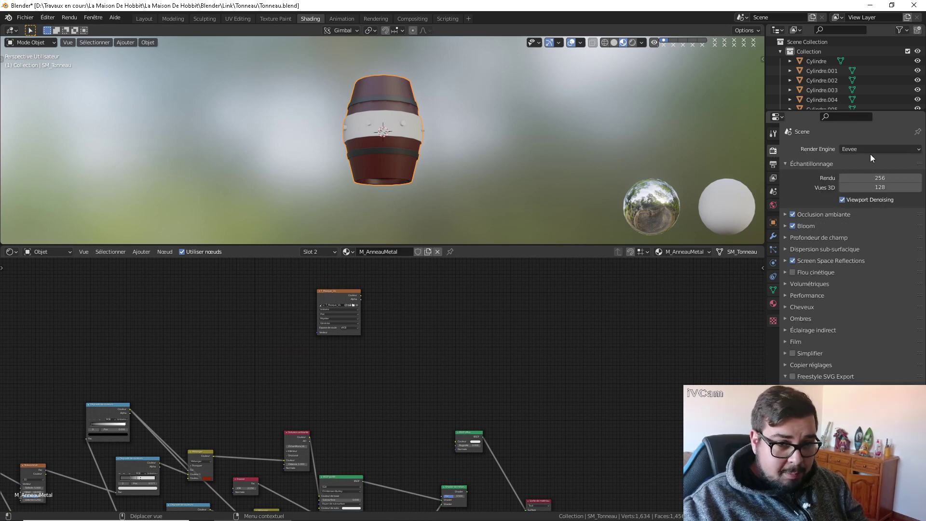
click(871, 152)
click(850, 181)
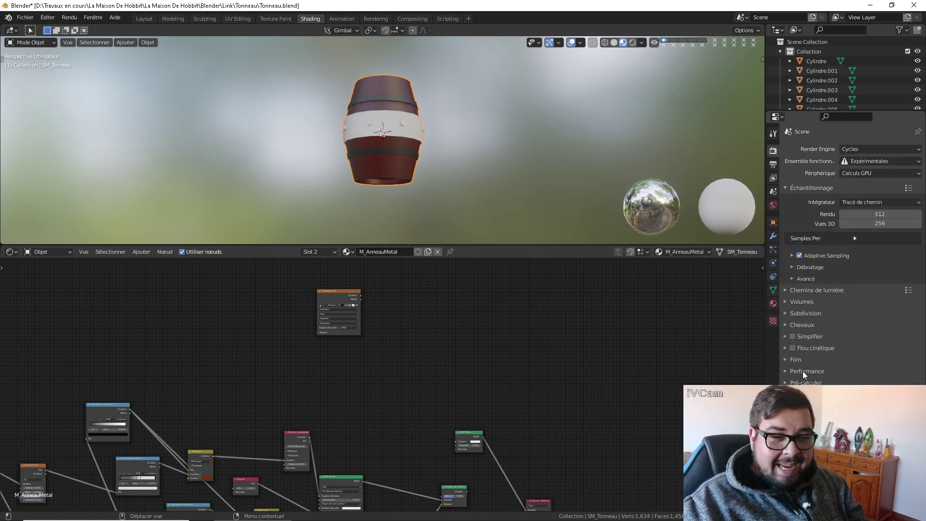
click(871, 419)
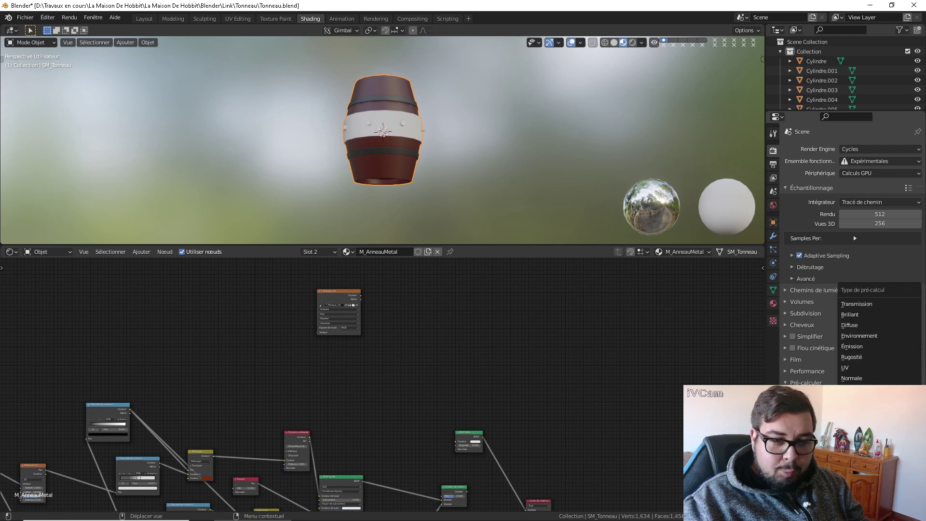
click(861, 330)
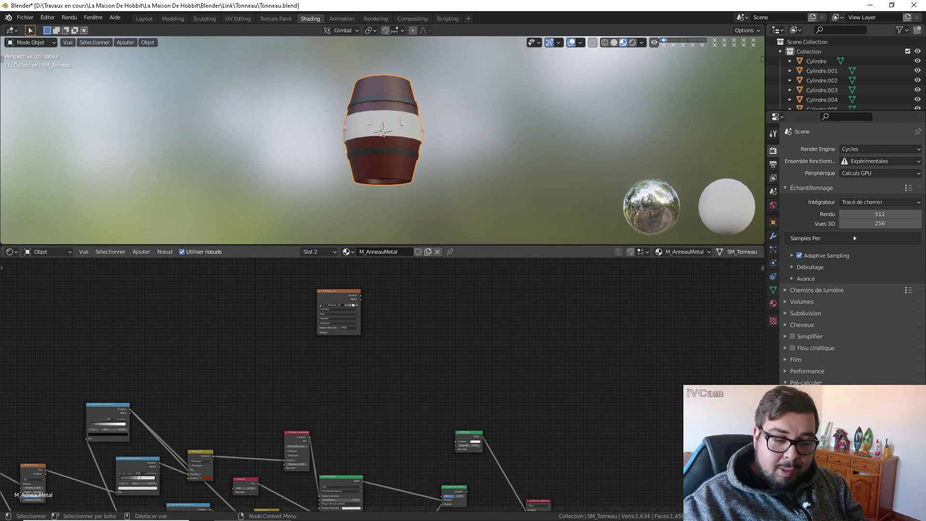
Make the T_Masque_Vis texture node active and bake the barrel to it
scroll(490, 393, up, 3)
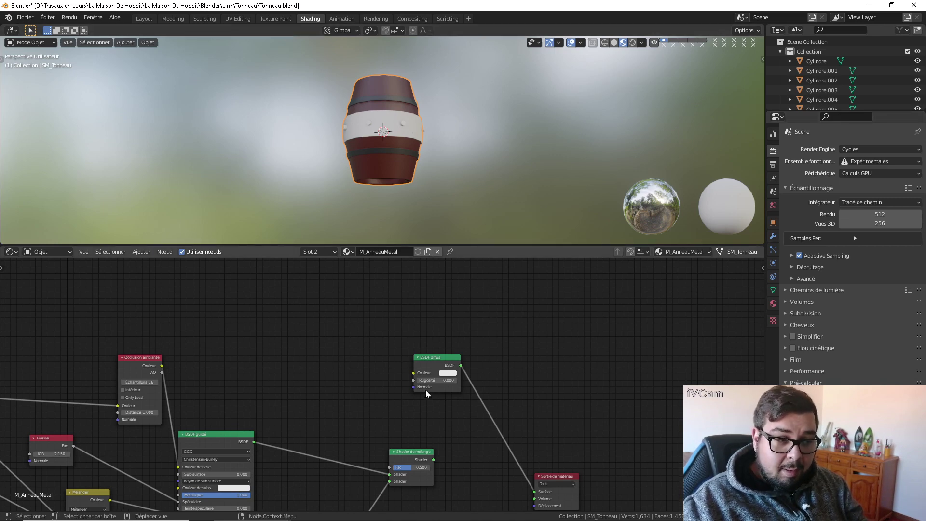
middle_drag(432, 335, 491, 465)
click(264, 308)
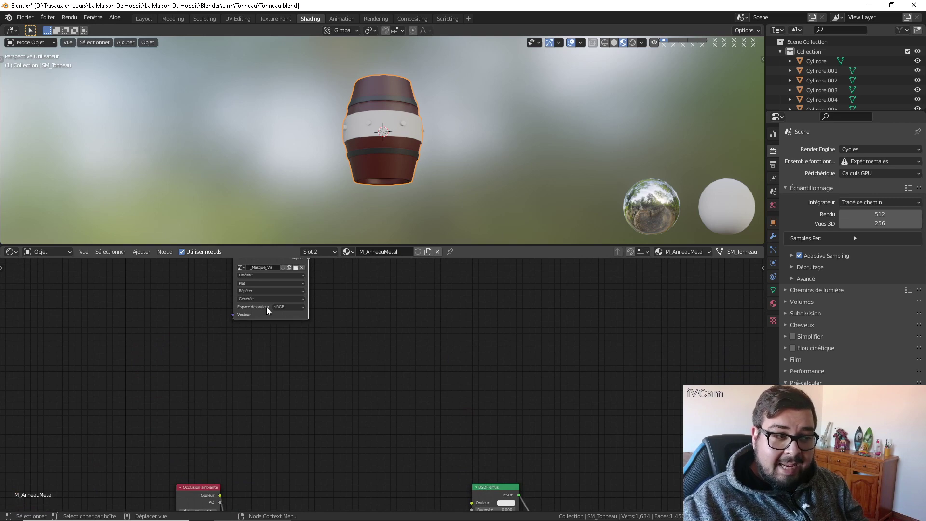
click(869, 396)
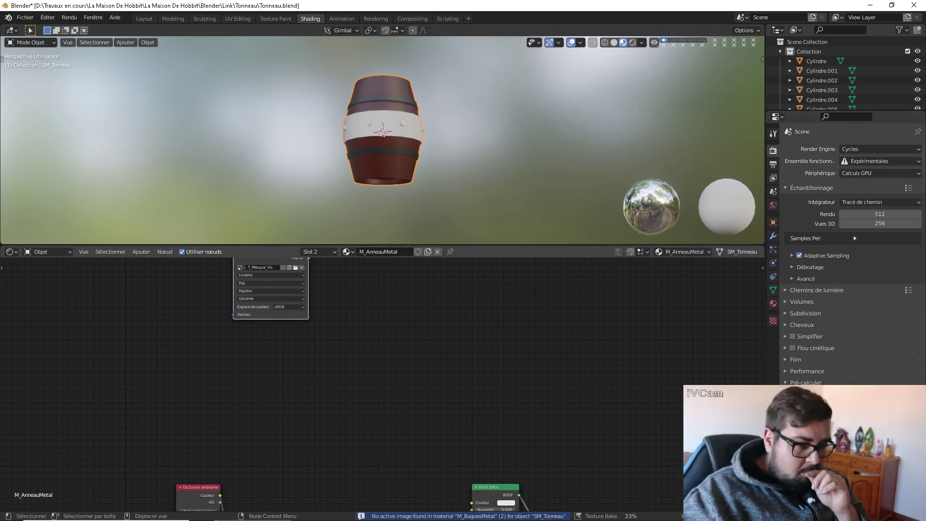
Split the shader editor area, turn the new part into an Image Editor and show T_Masque_Vis in it
drag(9, 257, 164, 261)
click(10, 251)
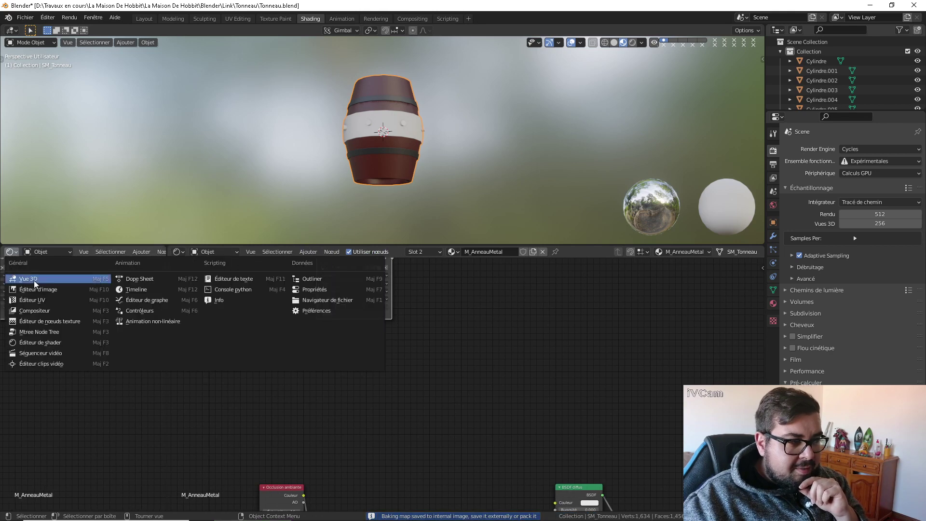
click(38, 288)
click(117, 251)
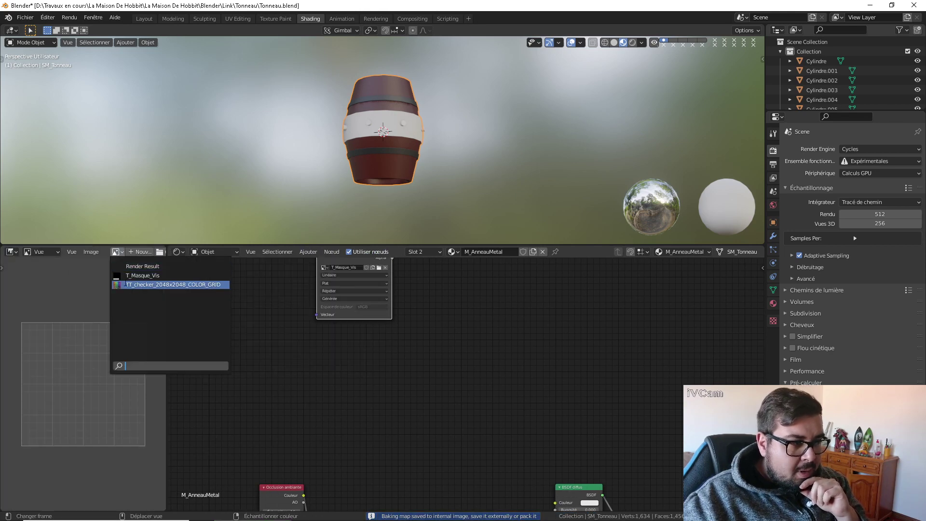
click(143, 276)
Examine the ring's UV bands in the baked T_Masque_Vis image
scroll(108, 374, down, 3)
scroll(87, 375, up, 1)
middle_drag(68, 374, 8, 306)
scroll(20, 300, down, 1)
mouse_move(120, 342)
middle_down()
mouse_move(58, 319)
mouse_move(50, 354)
mouse_move(77, 372)
mouse_move(121, 352)
middle_up()
scroll(127, 390, down, 2)
scroll(126, 392, up, 5)
scroll(128, 394, down, 5)
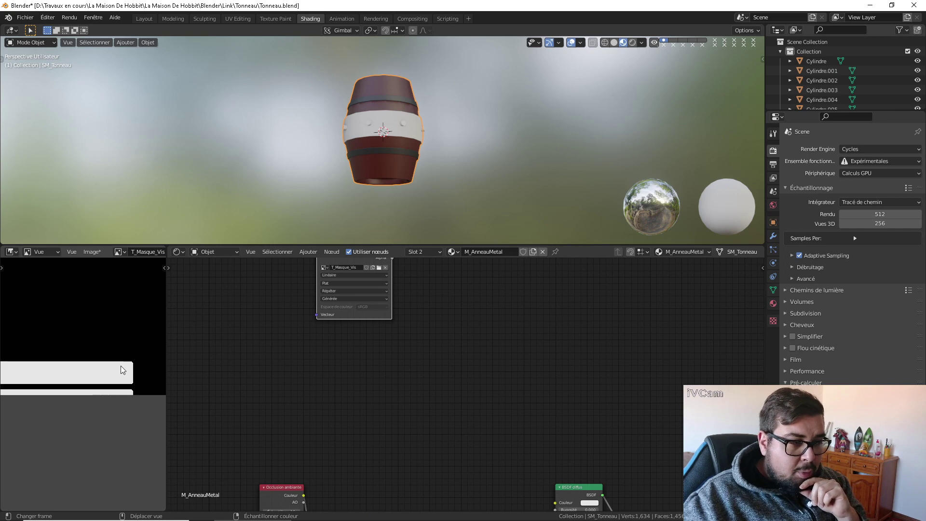
Select the rivets Cylindre.001 through Cylindre.007 and join them into one object
click(407, 126)
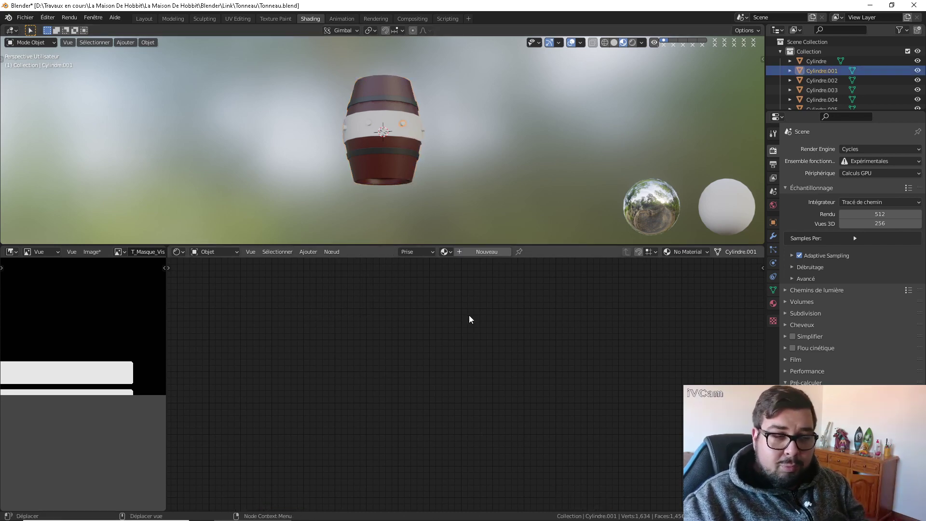
click(400, 138)
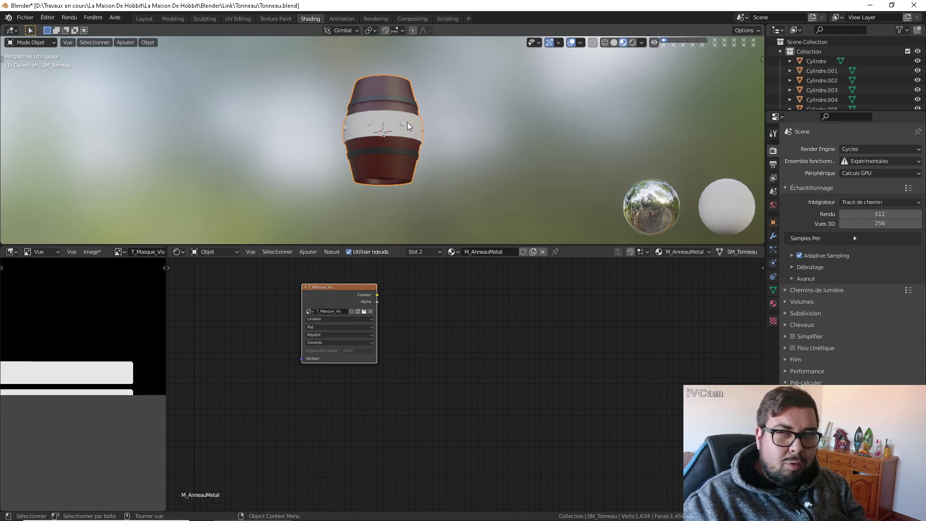
click(404, 129)
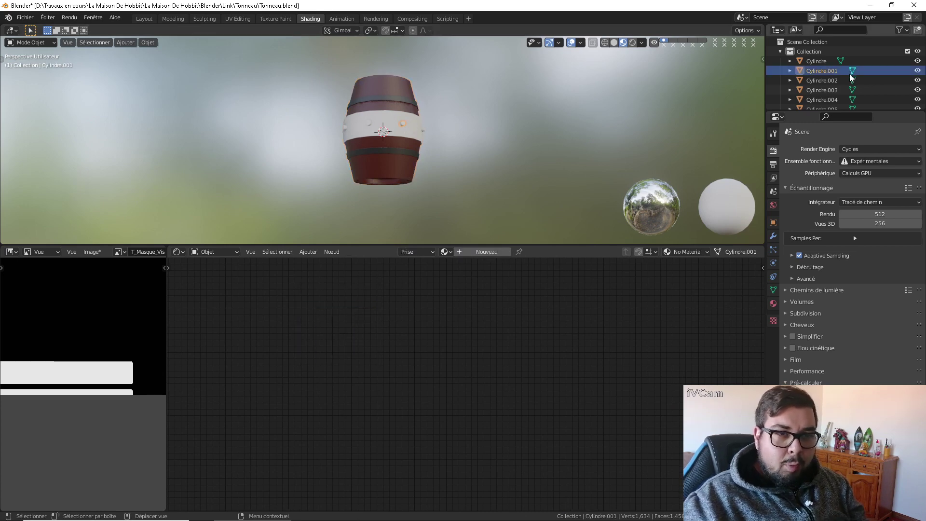
scroll(844, 91, down, 3)
shift+click(823, 71)
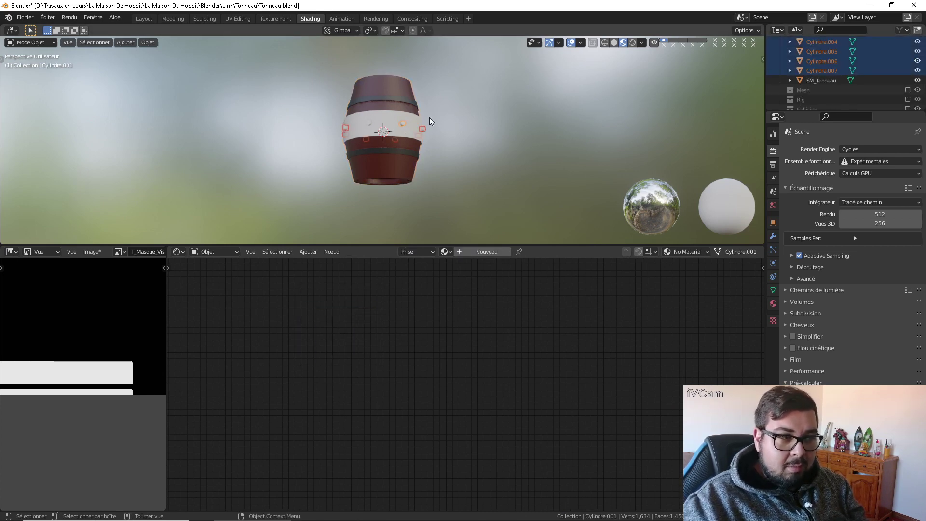
key(ctrl+z)
Reset the origin of the joined rivet object
key(q)
click(459, 139)
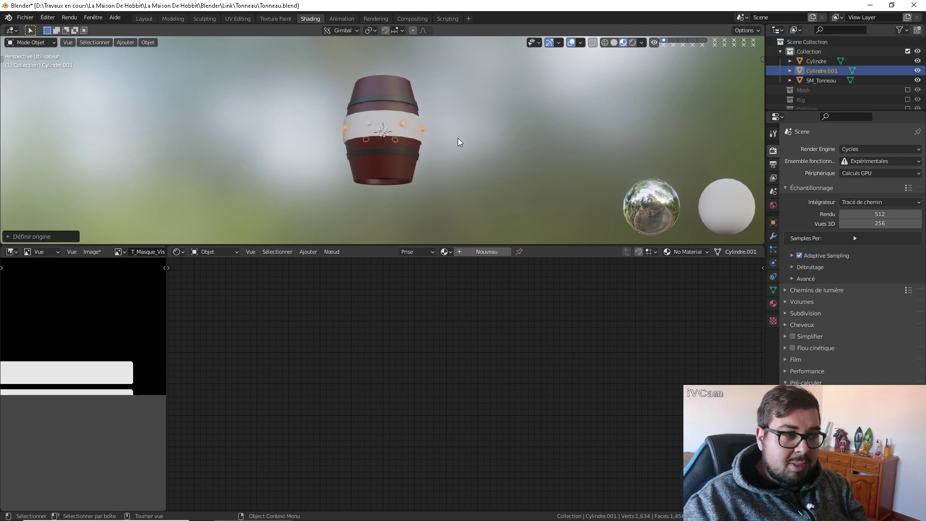
key(q)
click(438, 155)
key(q)
click(434, 139)
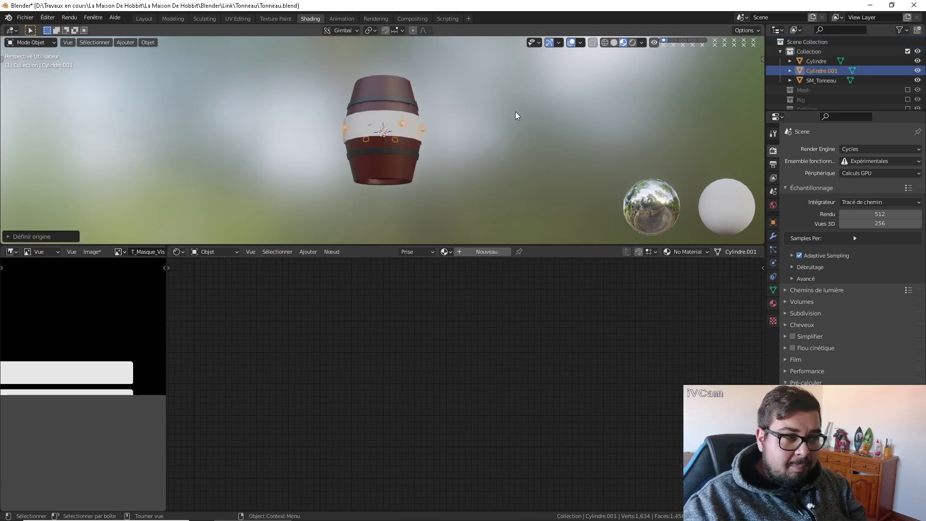
Select the joined rivets and create a new material for them
middle_drag(517, 116, 500, 150)
click(391, 148)
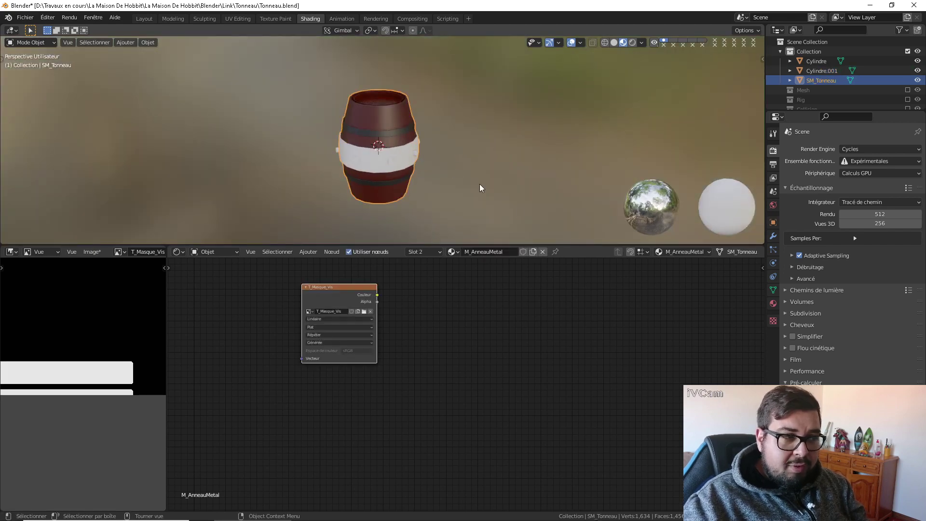
click(411, 159)
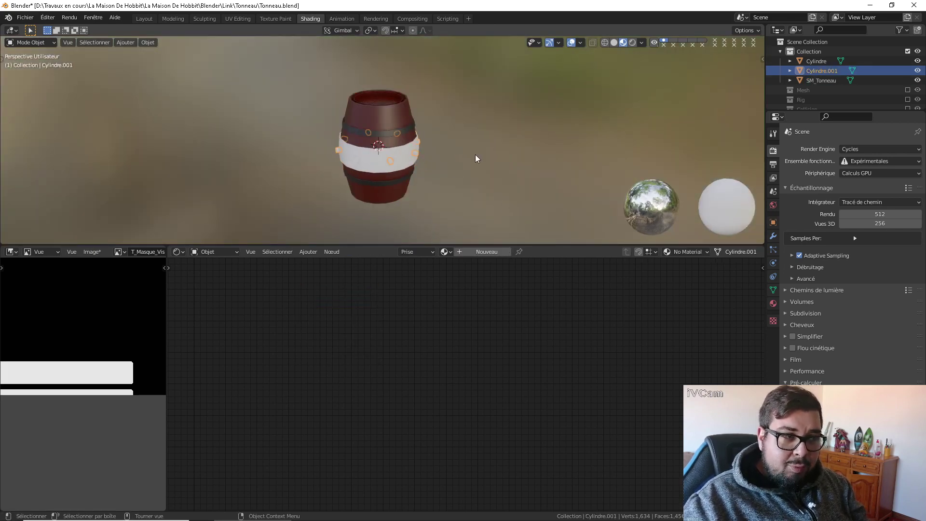
click(494, 251)
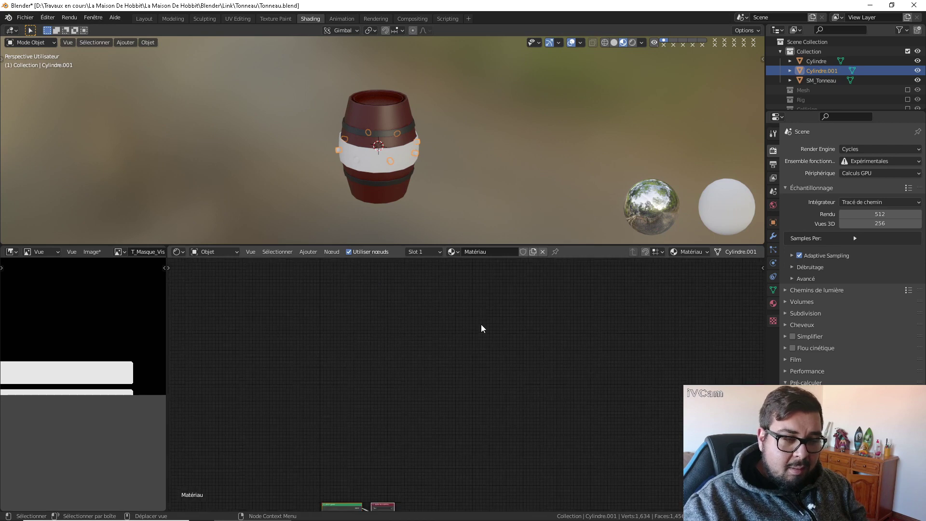
Replace the Principled BSDF in the rivets' new material with a Diffuse BSDF connected to the output's Surface
middle_drag(482, 325, 569, 250)
scroll(491, 492, up, 12)
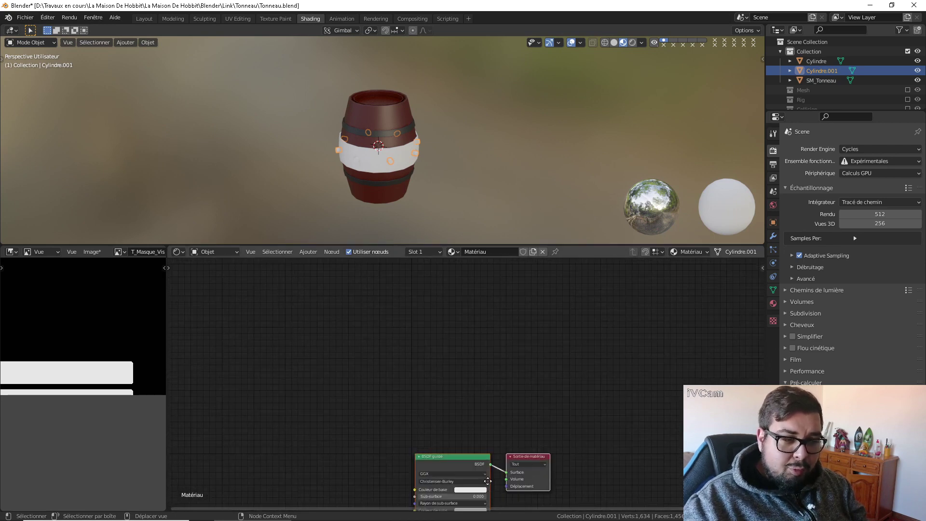
middle_drag(471, 467, 474, 434)
click(474, 433)
key(Delete)
key(shift+a)
mouse_move(467, 427)
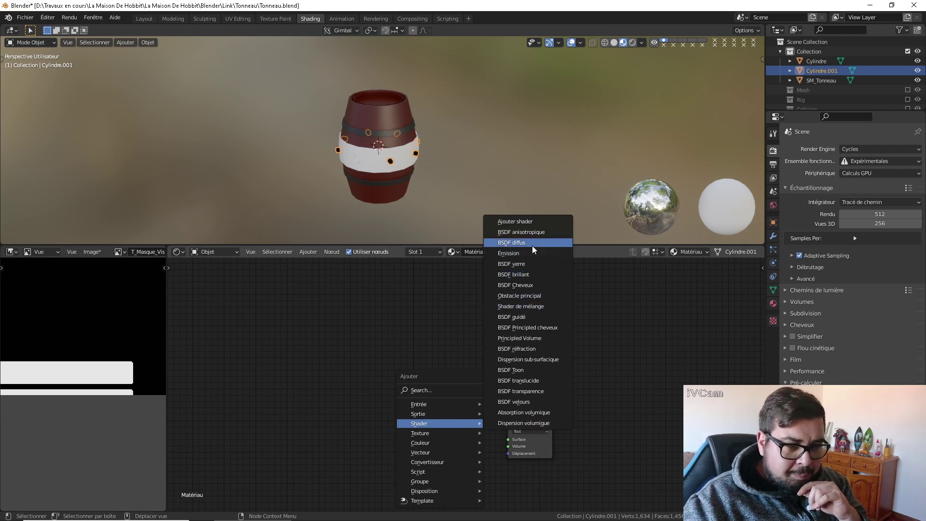
click(524, 243)
drag(408, 410, 508, 439)
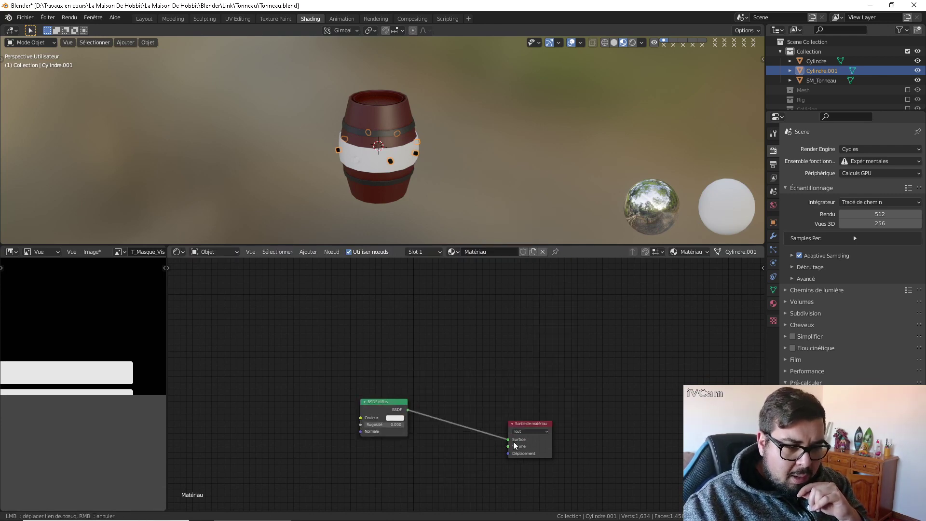
Set the rivets' Diffuse BSDF colour to black
click(399, 418)
drag(444, 348, 449, 365)
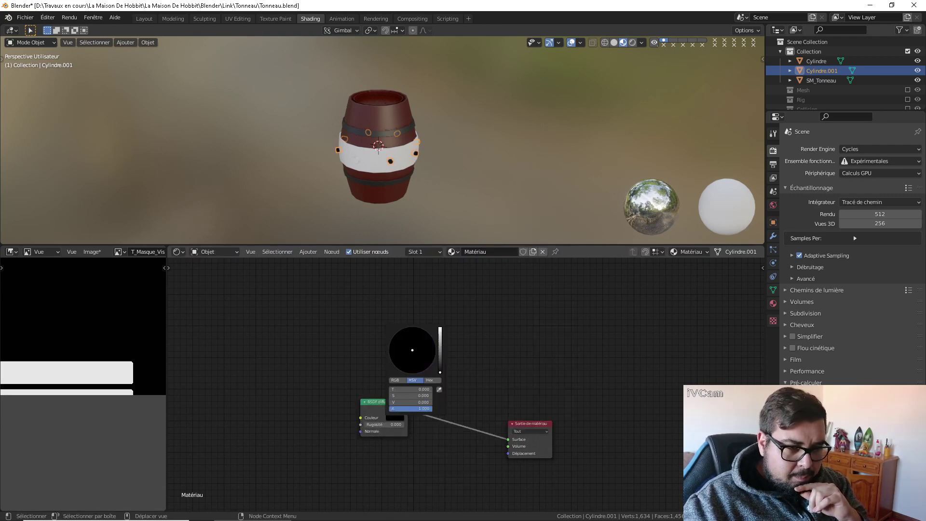
scroll(383, 140, up, 1)
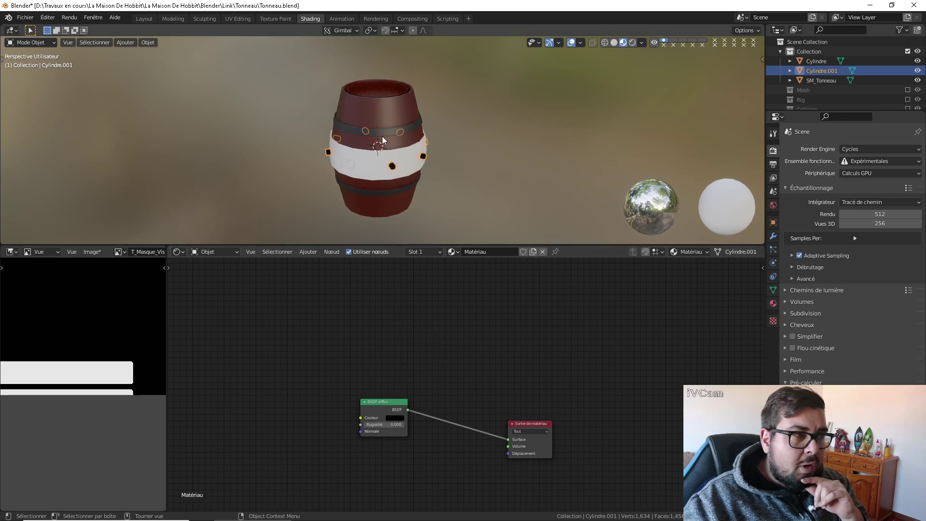
Try baking the barrel with the image texture node of M_AnneauMetal selected and inspect T_Masque_Vis
click(388, 113)
middle_drag(602, 379, 321, 428)
scroll(576, 410, down, 6)
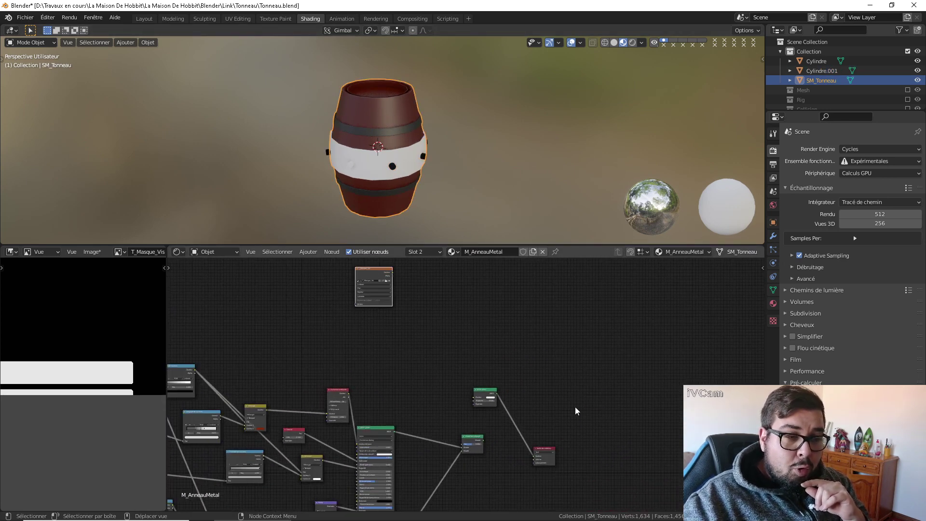
scroll(575, 410, down, 3)
middle_drag(396, 294, 431, 337)
click(429, 338)
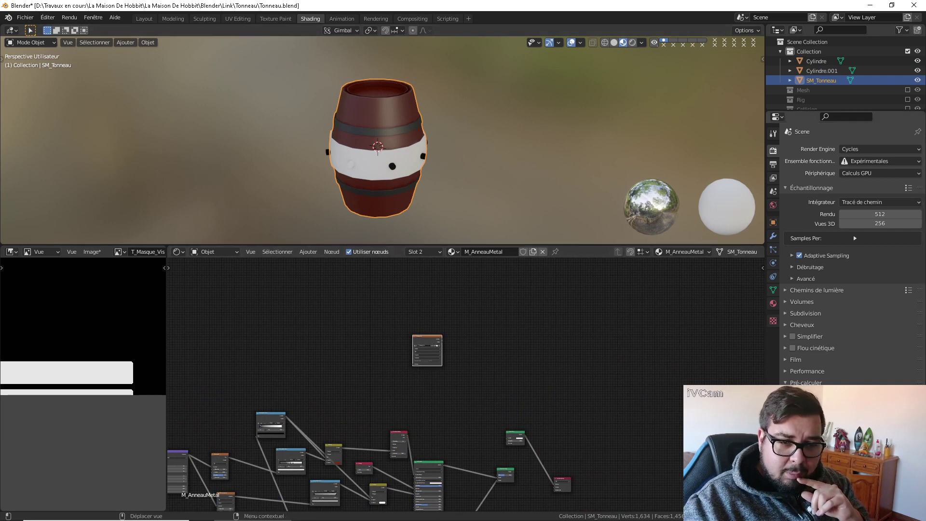
click(852, 395)
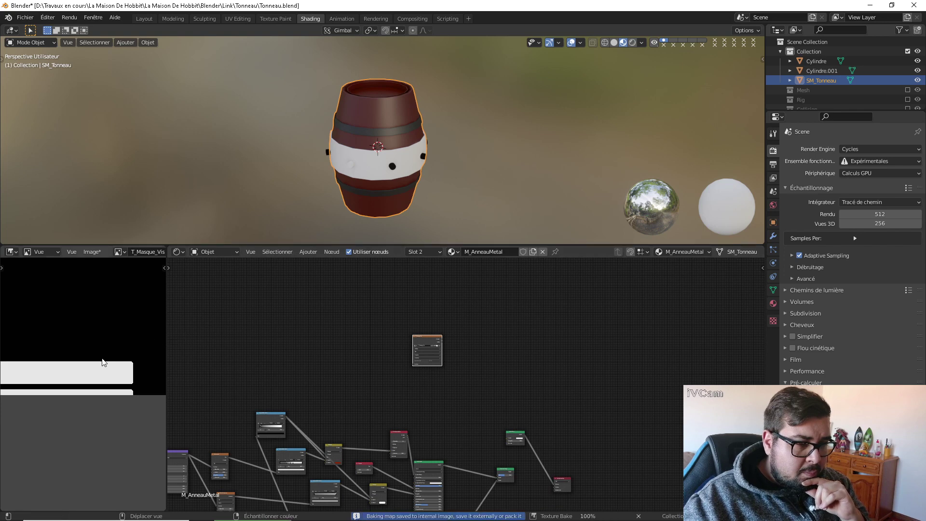
middle_drag(127, 357, 42, 397)
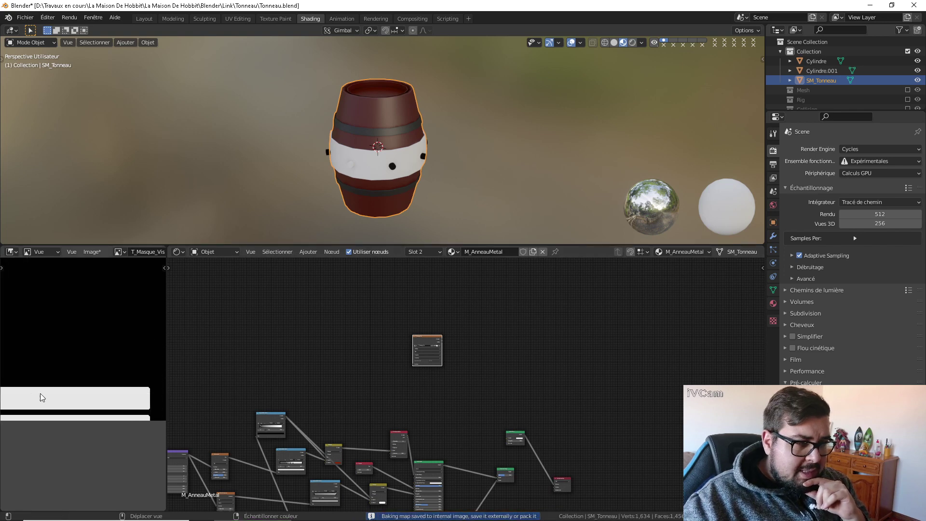
scroll(73, 402, down, 2)
scroll(75, 402, up, 3)
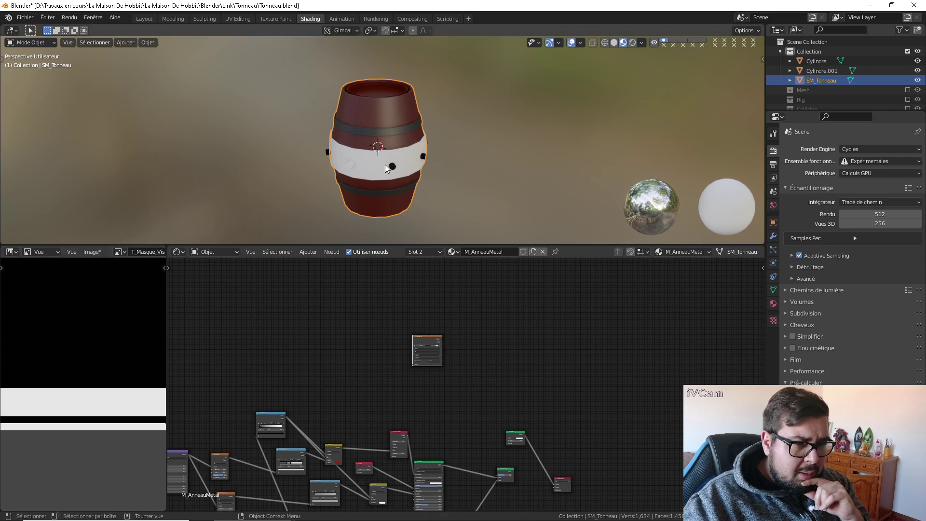
Join the remaining separate rivet Cylindre into Cylindre.001
click(350, 167)
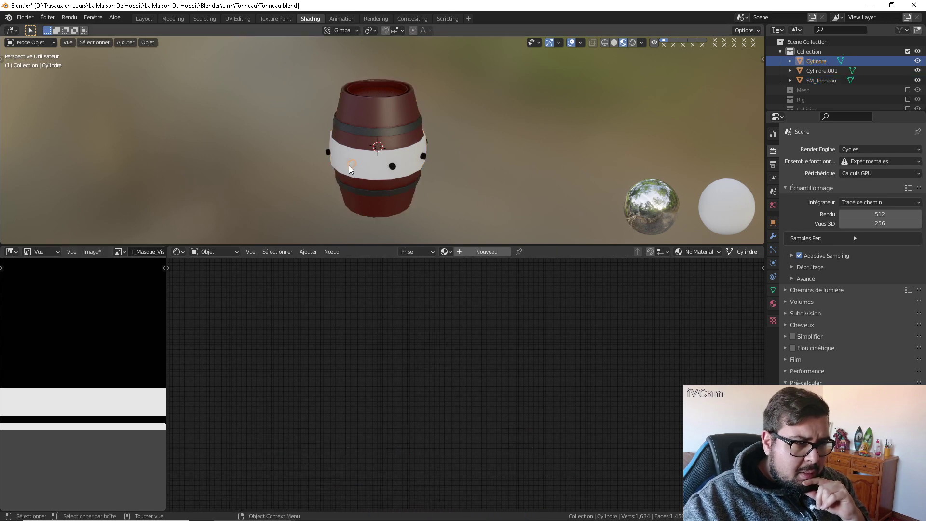
shift+click(393, 166)
key(ctrl+j)
Reset the joined rivets' origin and apply their rotation and scale
key(q)
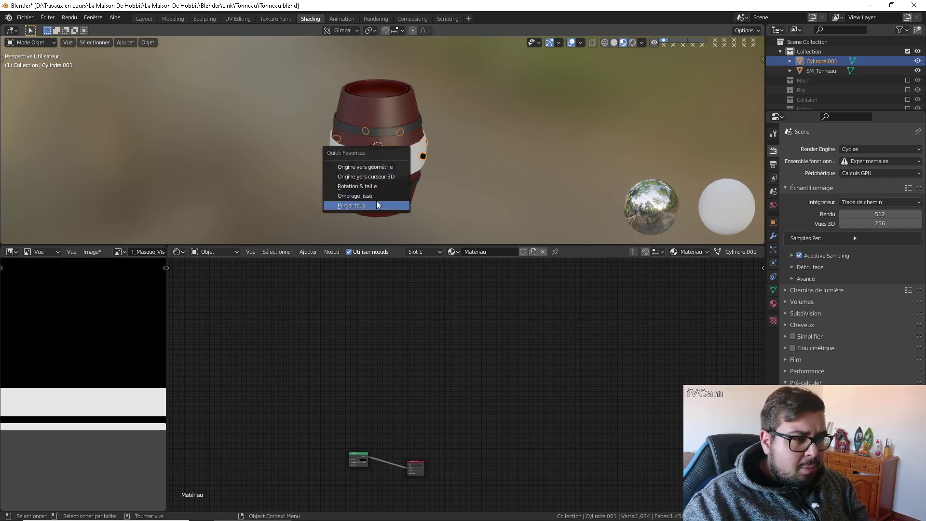
click(384, 177)
key(q)
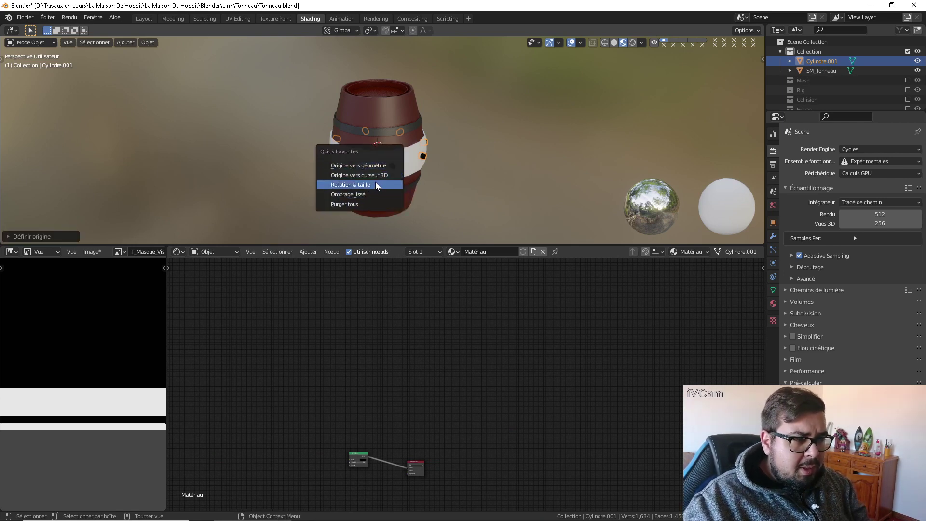
click(376, 183)
key(q)
click(373, 166)
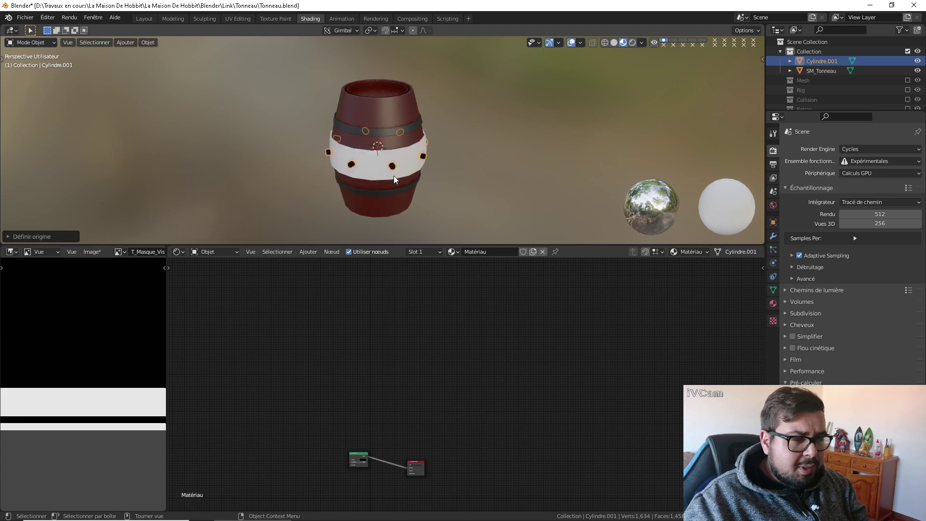
Add an Image Texture node using T_Masque_Vis to the rivets' material
key(a)
click(400, 135)
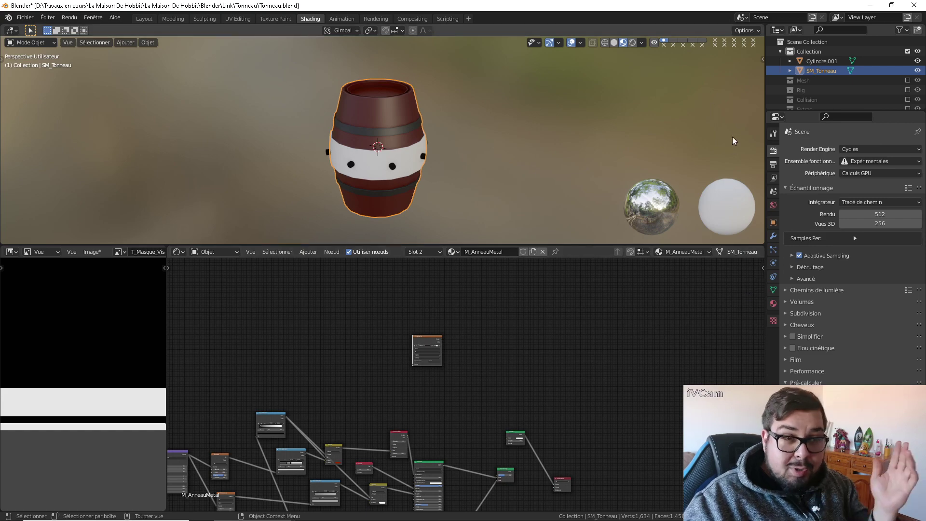
click(803, 62)
key(shift+a)
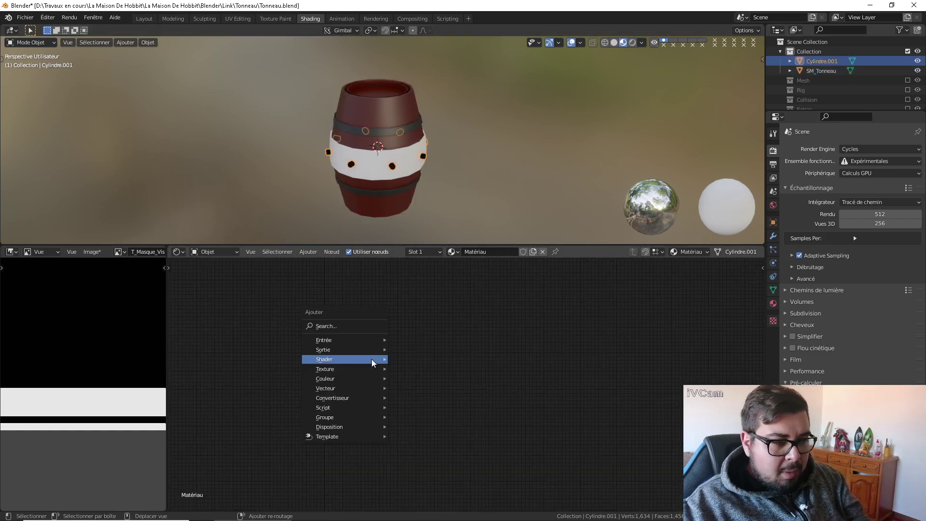
mouse_move(357, 370)
click(431, 284)
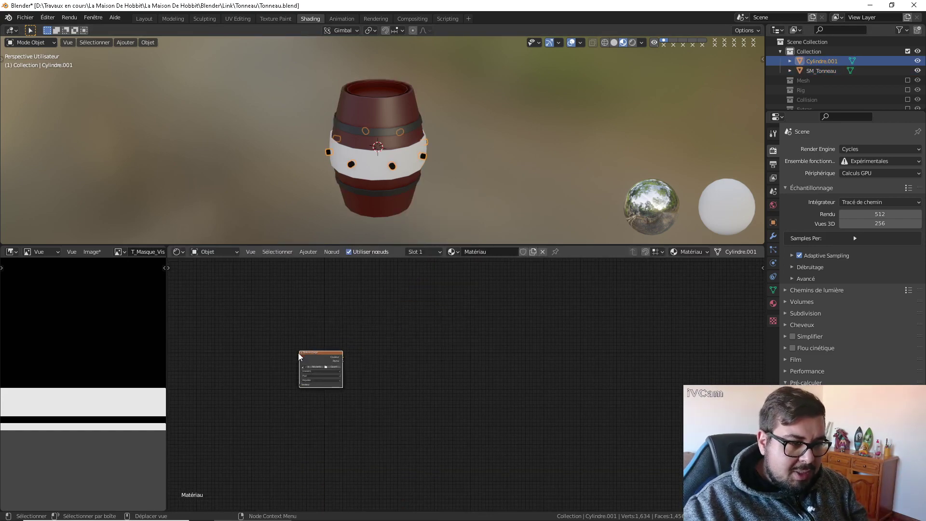
click(207, 356)
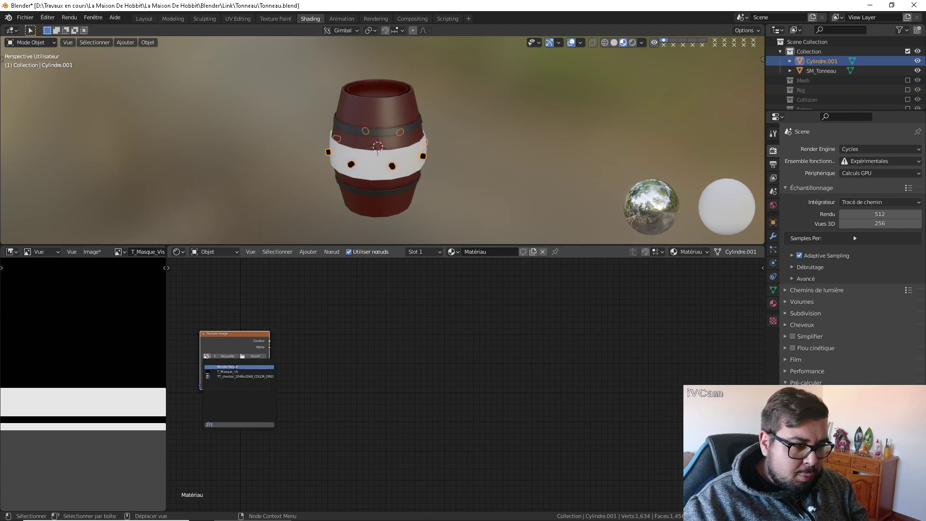
click(231, 367)
click(207, 356)
click(227, 372)
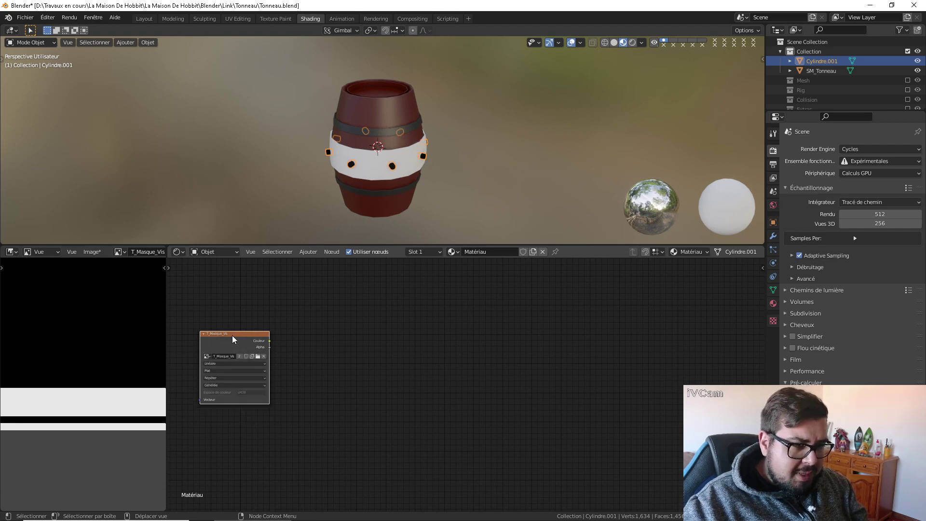
Select SM_Tonneau, bake the rivet mask into T_Masque_Vis and check the resulting image
click(820, 71)
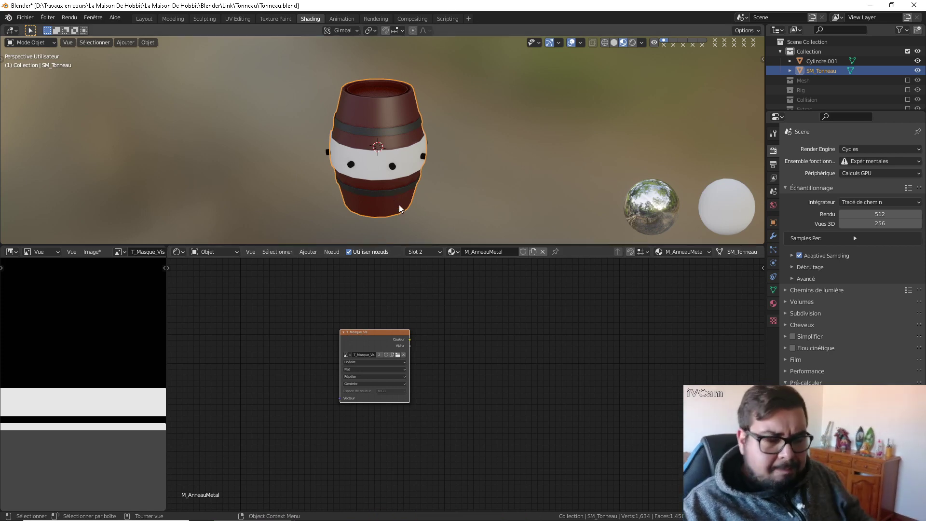
middle_drag(398, 204, 534, 169)
scroll(450, 197, up, 6)
scroll(534, 168, up, 1)
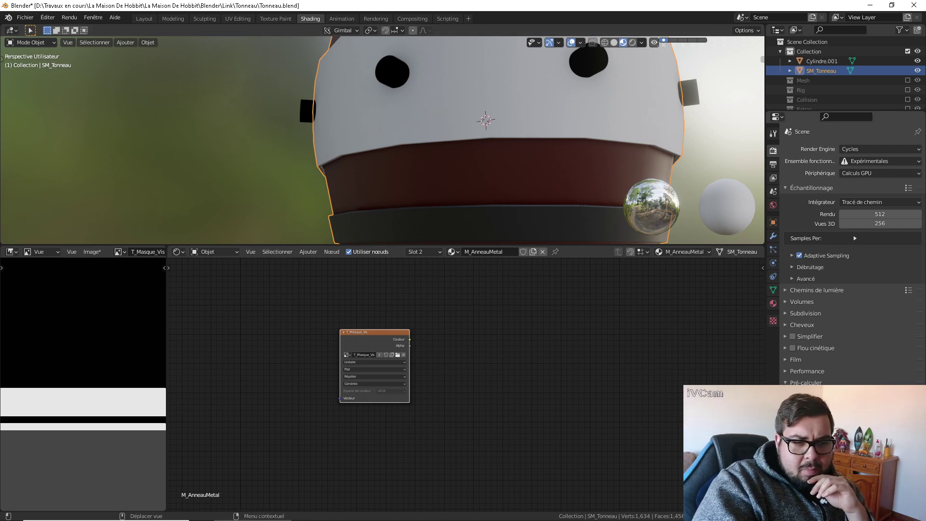
click(853, 396)
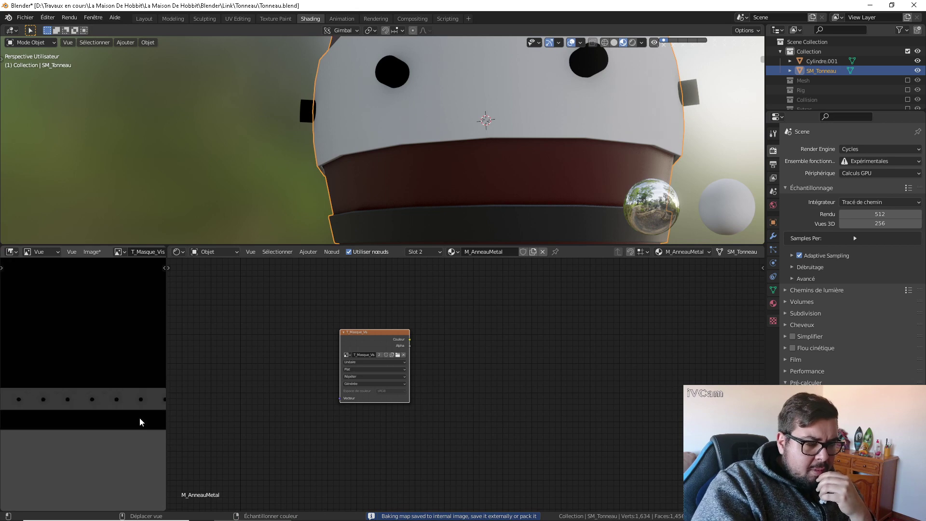
scroll(140, 422, up, 1)
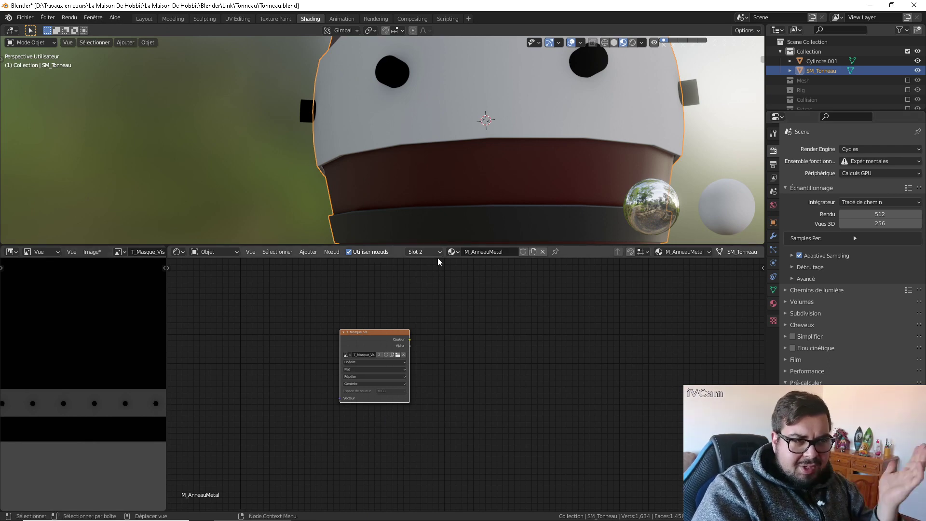
Delete the joined rivet object Cylindre.001 and reselect the barrel
click(589, 71)
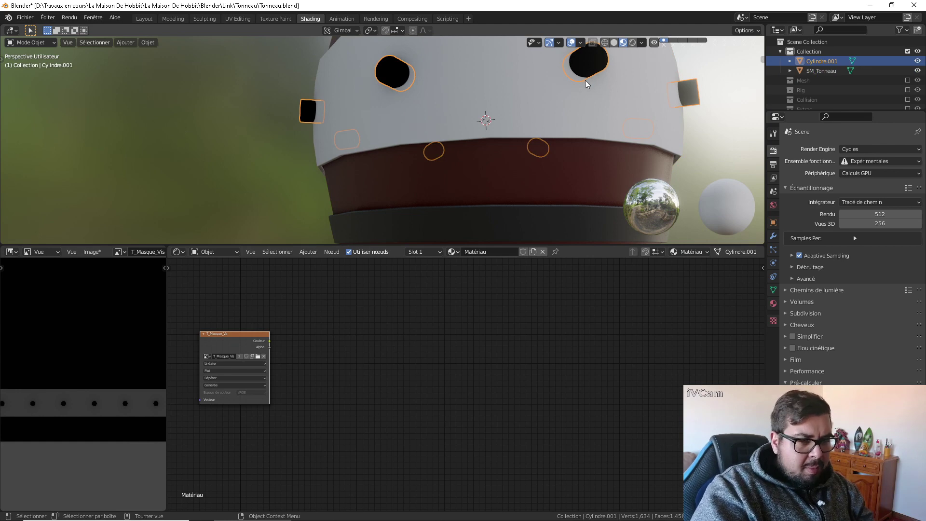
key(x)
click(585, 80)
click(571, 99)
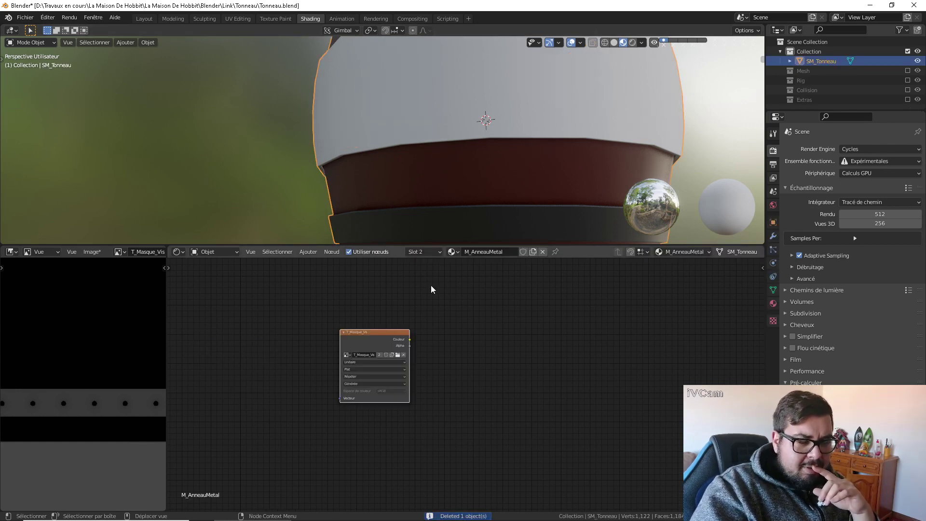
Move the T_Masque_Vis texture node closer to the other nodes of M_AnneauMetal
drag(409, 356, 407, 359)
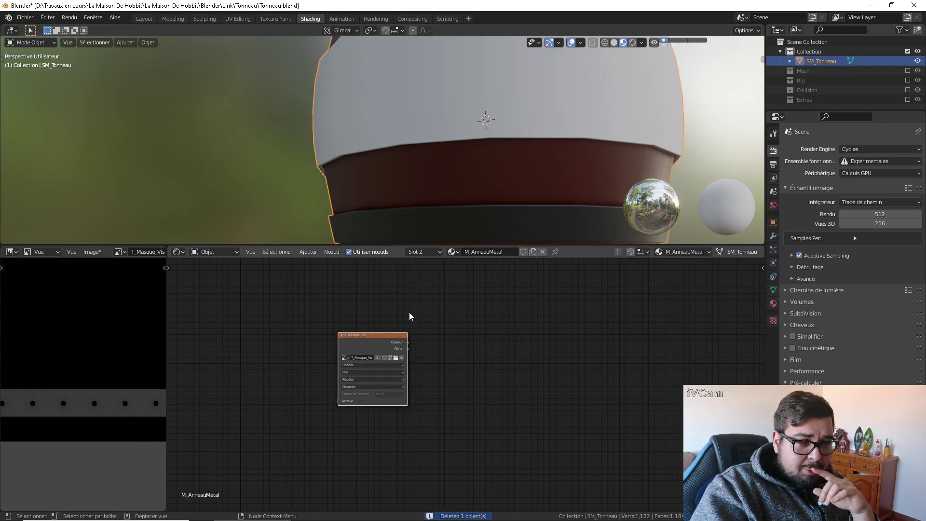
scroll(440, 323, down, 1)
middle_drag(445, 351, 517, 289)
drag(473, 289, 436, 337)
middle_drag(511, 387, 514, 347)
Delete the temporary diffuse shader and connect the T_Masque_Vis colour to the Mix Shader's factor
click(639, 419)
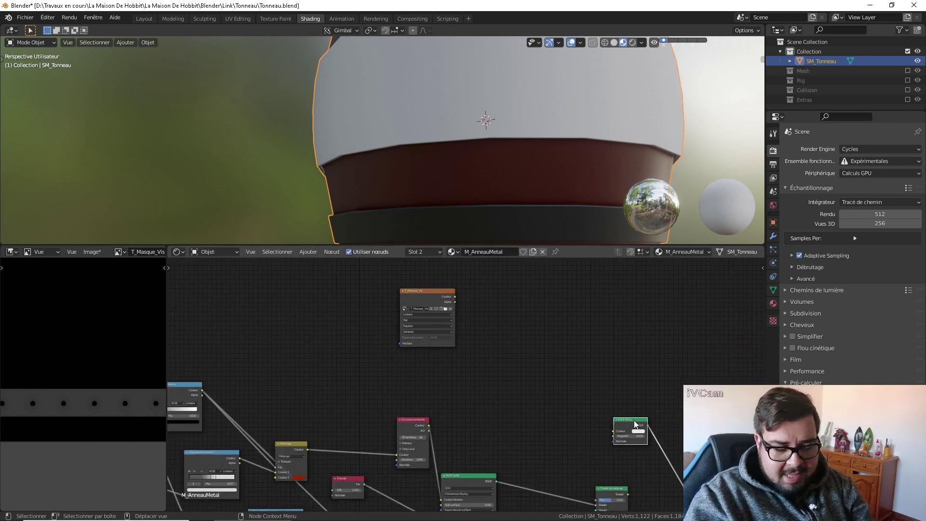
key(x)
drag(456, 301, 599, 502)
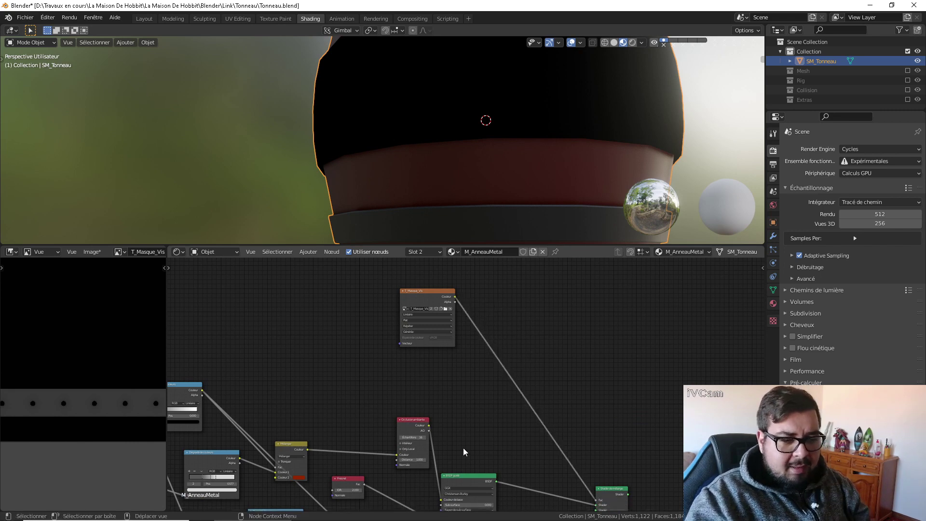
Insert a Color Ramp between T_Masque_Vis and the Mix Shader's factor and preview its output on the ring
key(shift+a)
mouse_move(446, 453)
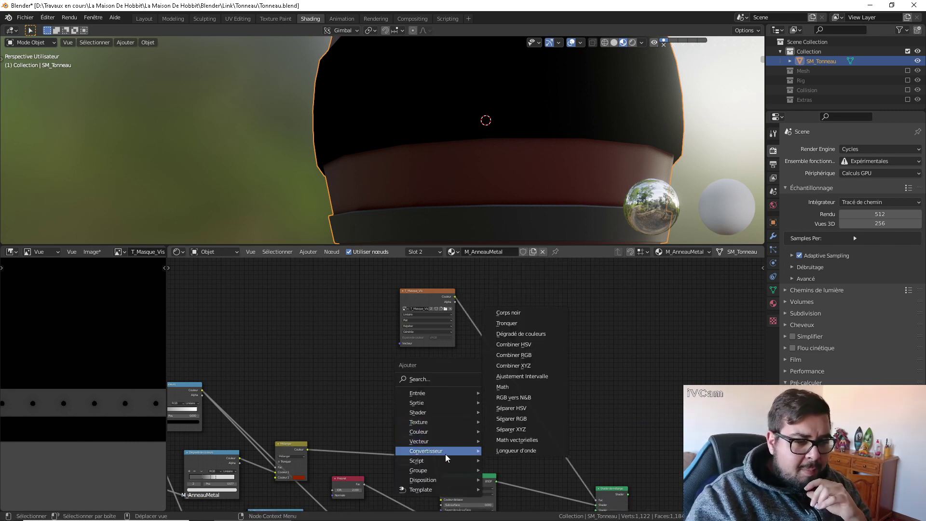
click(521, 333)
click(535, 351)
ctrl+shift+click(536, 352)
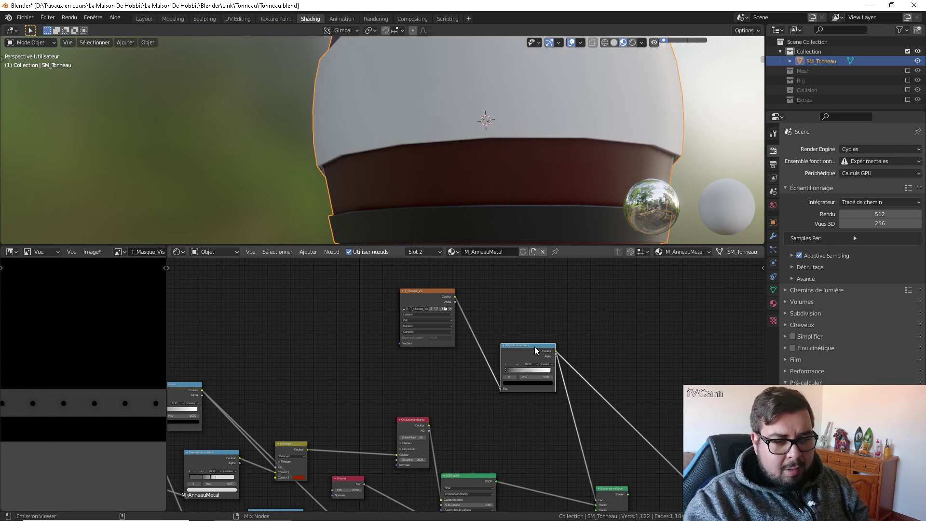
scroll(526, 150, down, 5)
middle_drag(559, 183, 498, 128)
scroll(484, 120, up, 1)
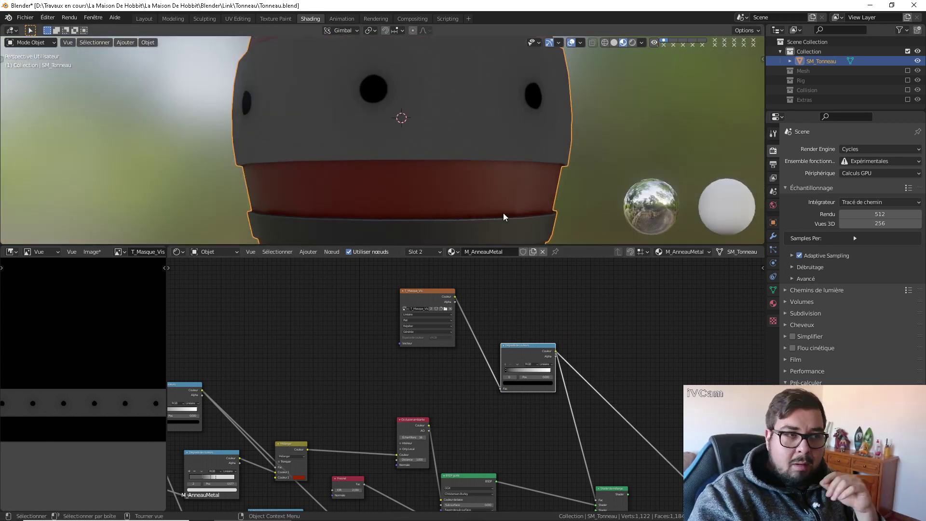
Slide the mask ramp's white stop all the way to the black end and preview the Mix Shader on the ring
click(551, 372)
drag(551, 372, 501, 381)
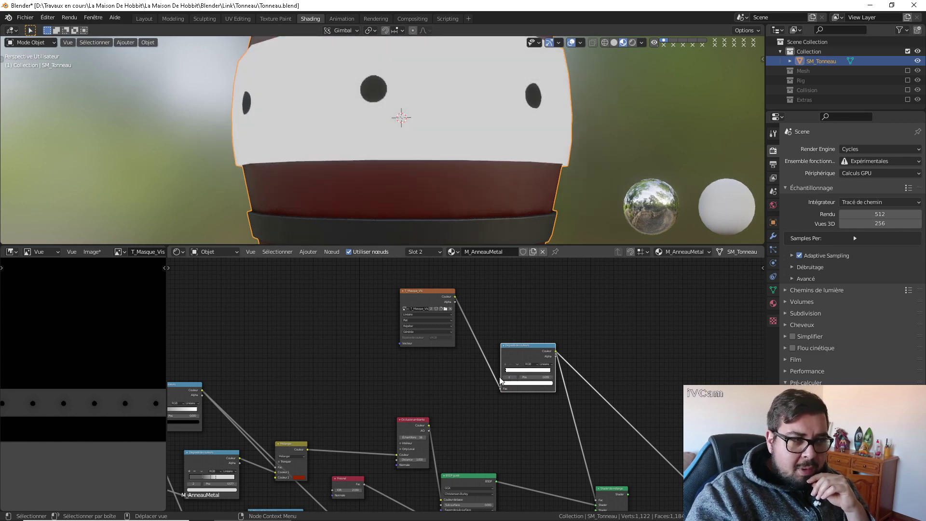
middle_drag(580, 380, 554, 316)
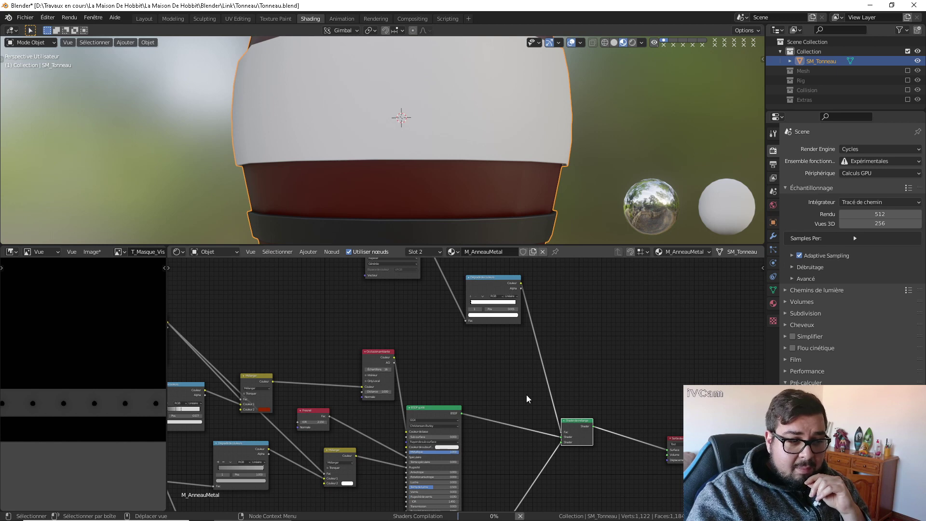
scroll(466, 401, down, 1)
middle_drag(508, 128, 535, 101)
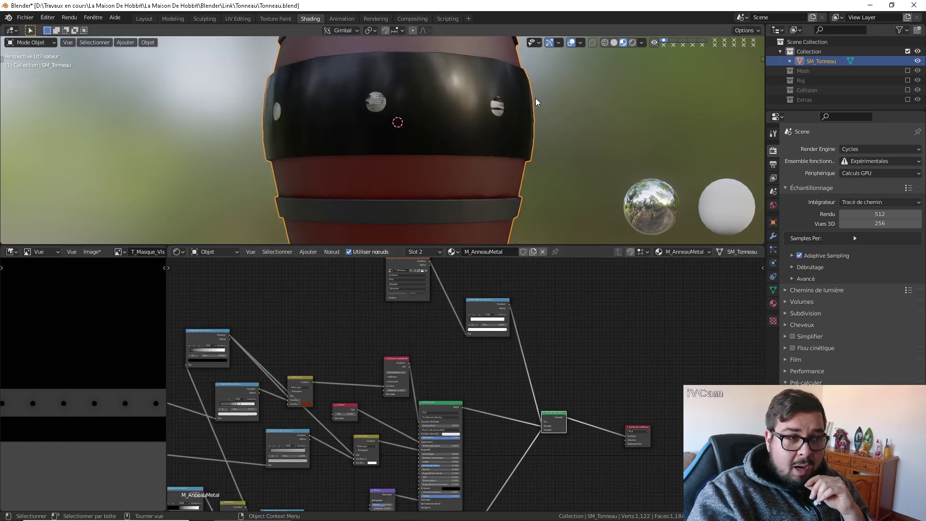
scroll(506, 152, up, 1)
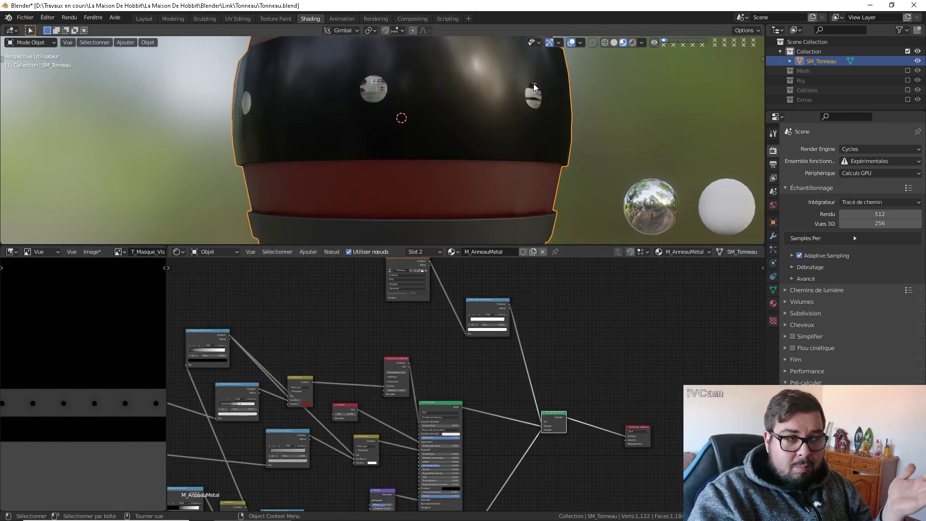
Flip the mask Color Ramp and slide its black stop almost onto the white stop at the start to invert the rivet mask
scroll(538, 317, up, 3)
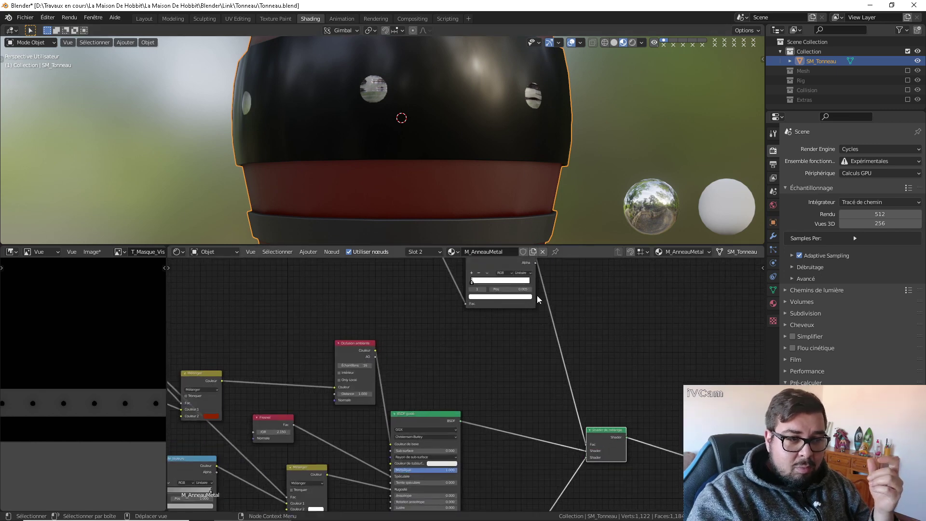
scroll(527, 359, up, 1)
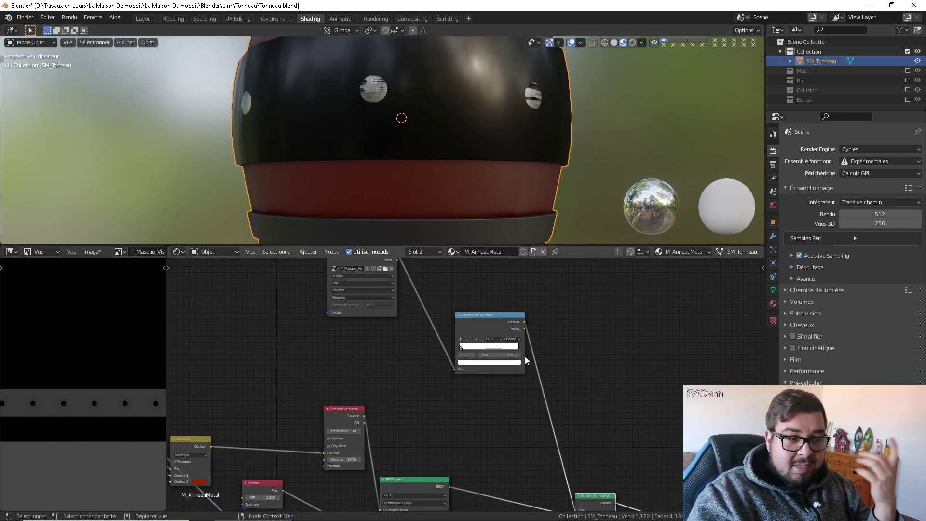
click(477, 340)
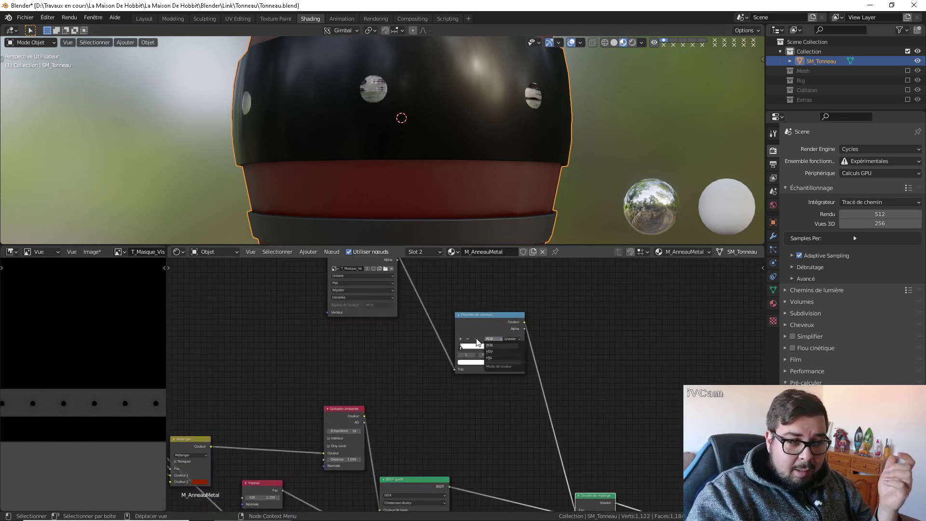
click(477, 341)
click(477, 342)
click(492, 344)
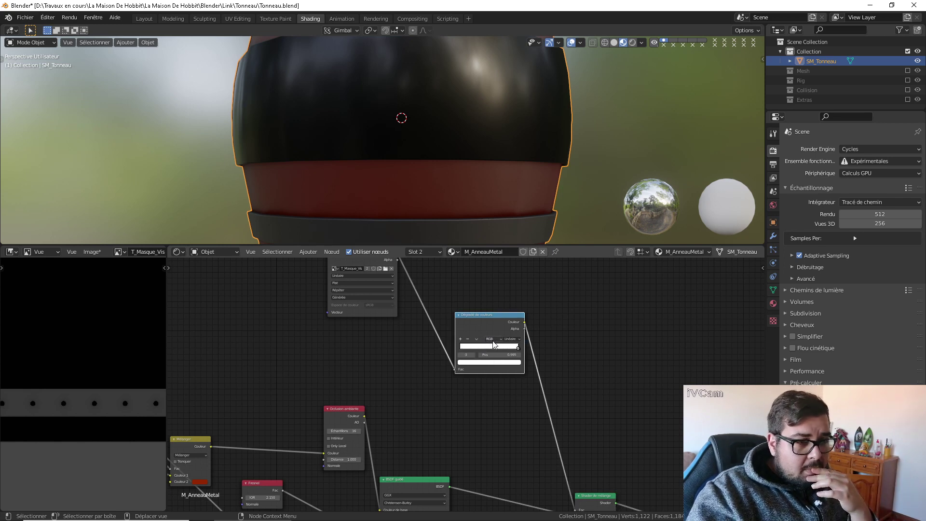
drag(519, 348, 449, 358)
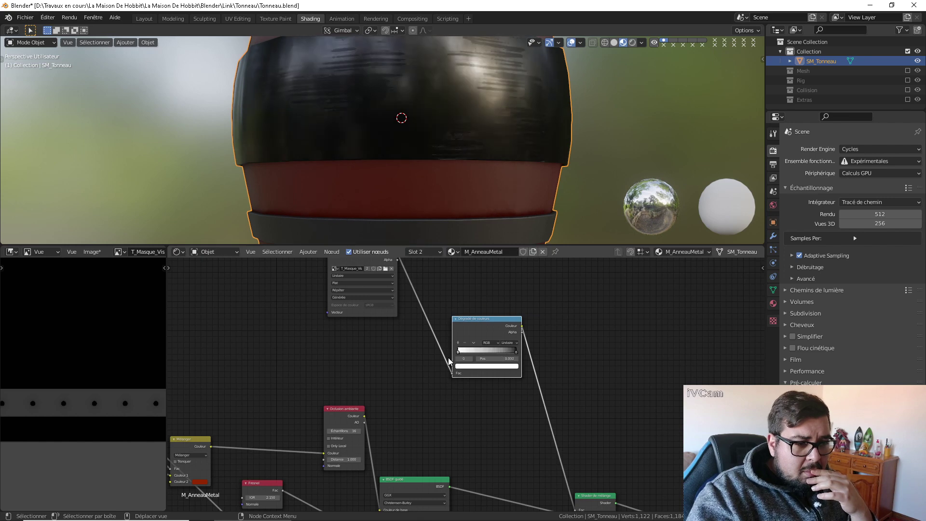
drag(515, 353, 452, 361)
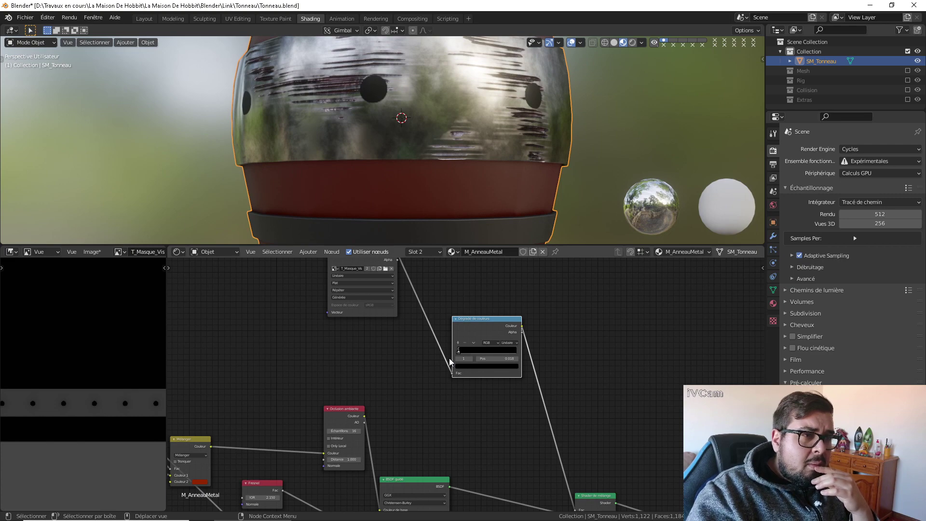
Add a Bump node below the rivet shader's Fresnel and connect its Normal output to that Principled BSDF's Normal input
mouse_move(432, 147)
middle_down()
mouse_move(424, 159)
mouse_move(436, 190)
mouse_move(476, 140)
mouse_move(400, 158)
mouse_move(429, 149)
middle_up()
scroll(511, 422, down, 1)
middle_drag(511, 422, 484, 312)
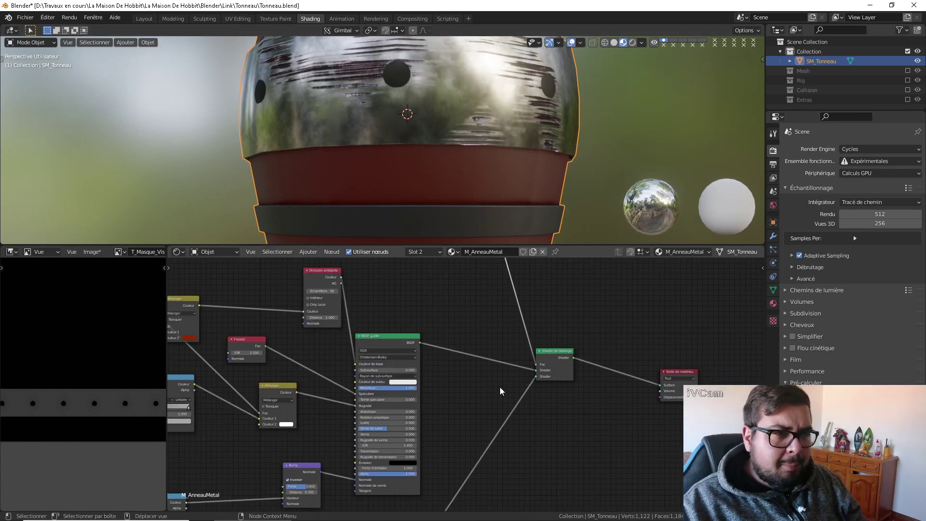
scroll(501, 467, down, 2)
middle_drag(502, 467, 517, 367)
scroll(486, 395, up, 2)
middle_drag(486, 395, 562, 352)
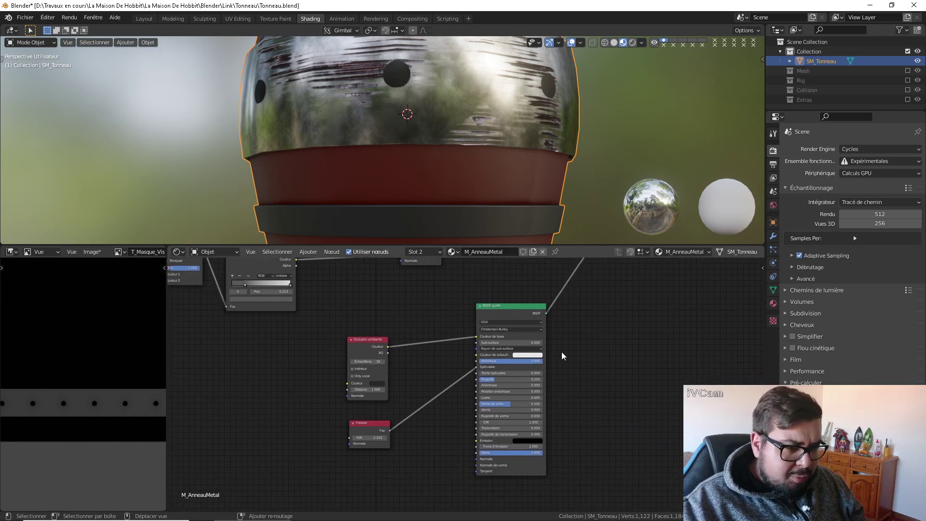
scroll(449, 402, up, 2)
middle_drag(449, 402, 479, 346)
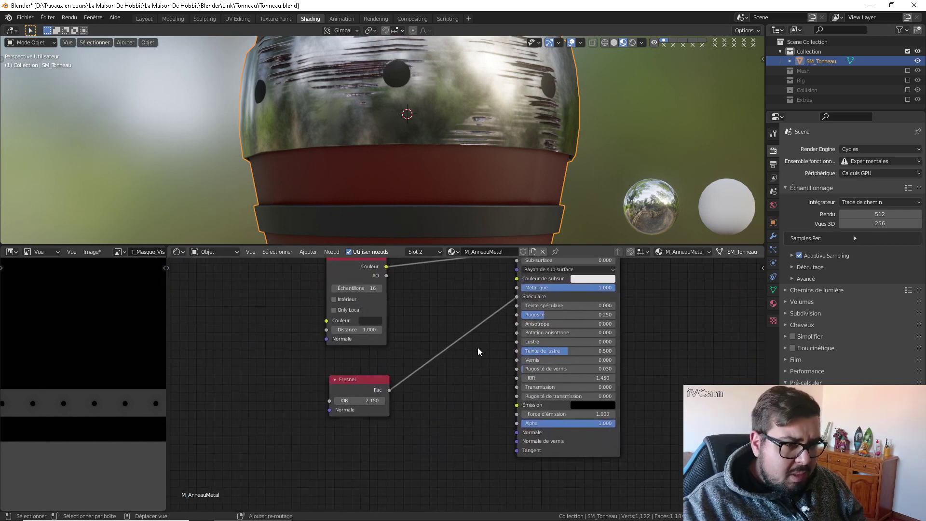
scroll(477, 346, down, 2)
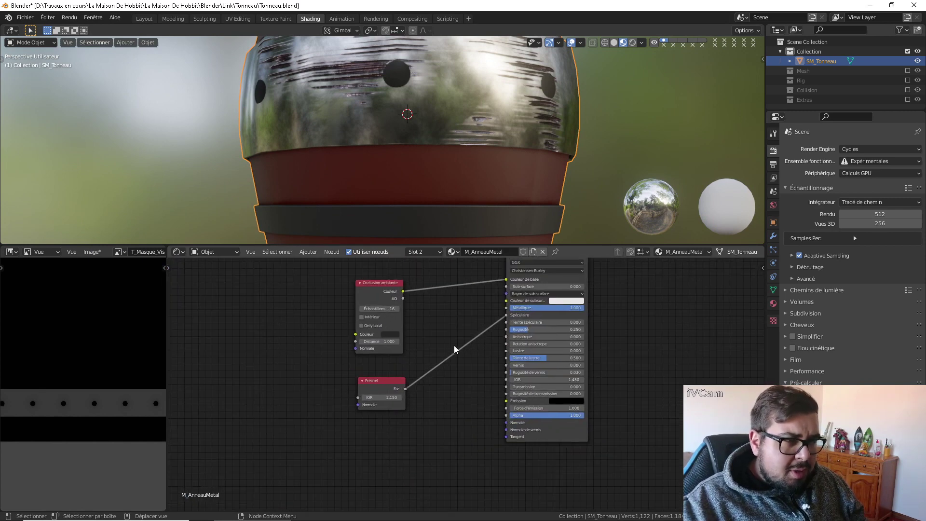
middle_drag(453, 346, 508, 354)
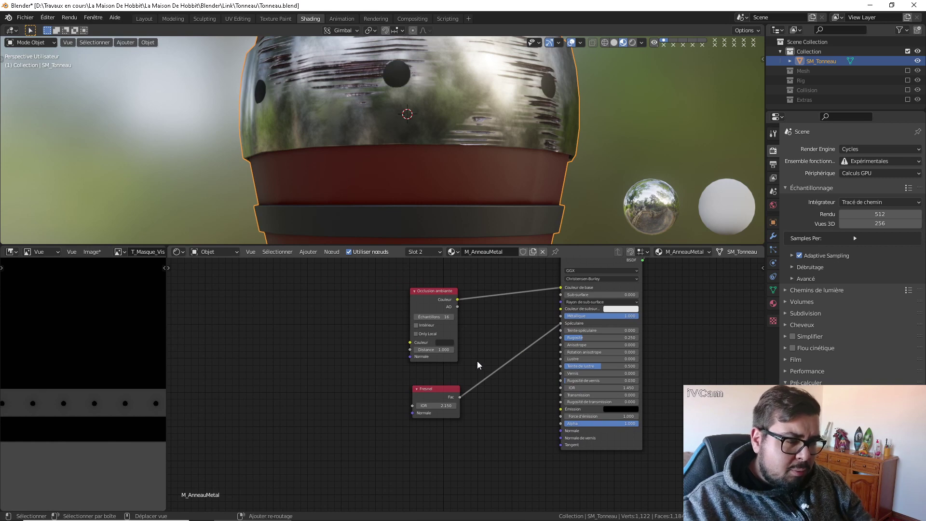
key(shift+a)
mouse_move(478, 353)
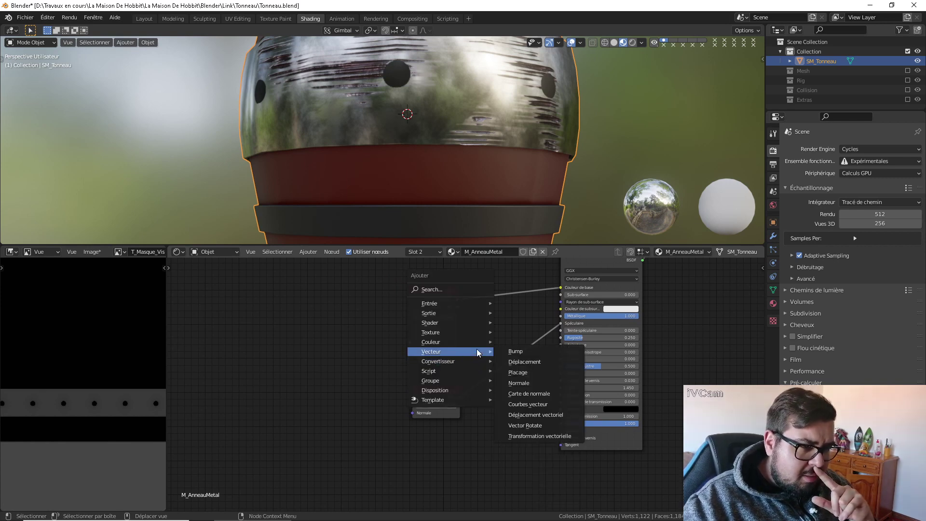
mouse_move(459, 333)
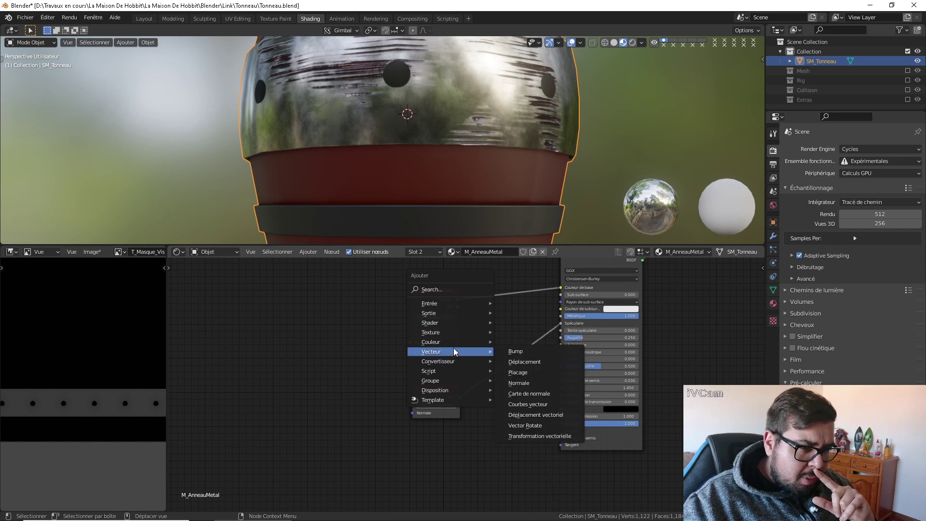
click(502, 351)
drag(501, 450, 562, 431)
drag(477, 447, 449, 446)
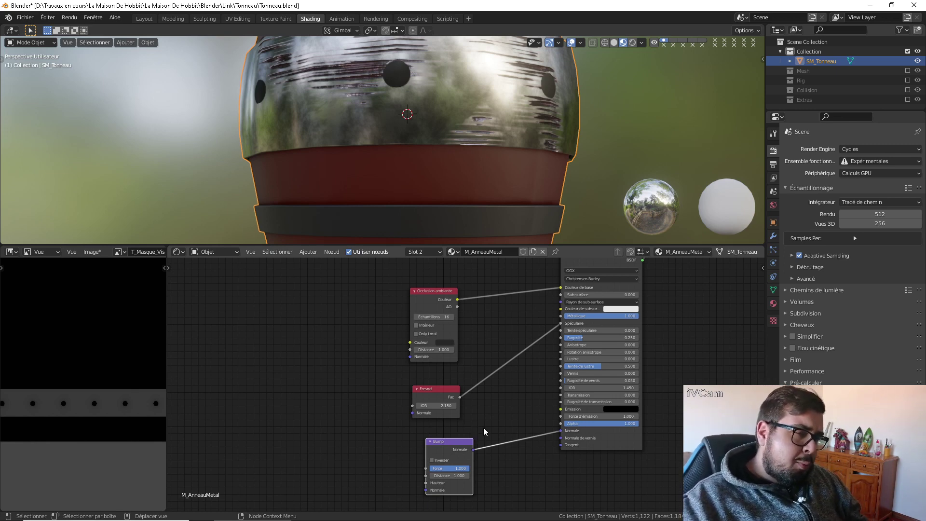
Preview the inverted mask Color Ramp's output on the ring
scroll(488, 395, down, 4)
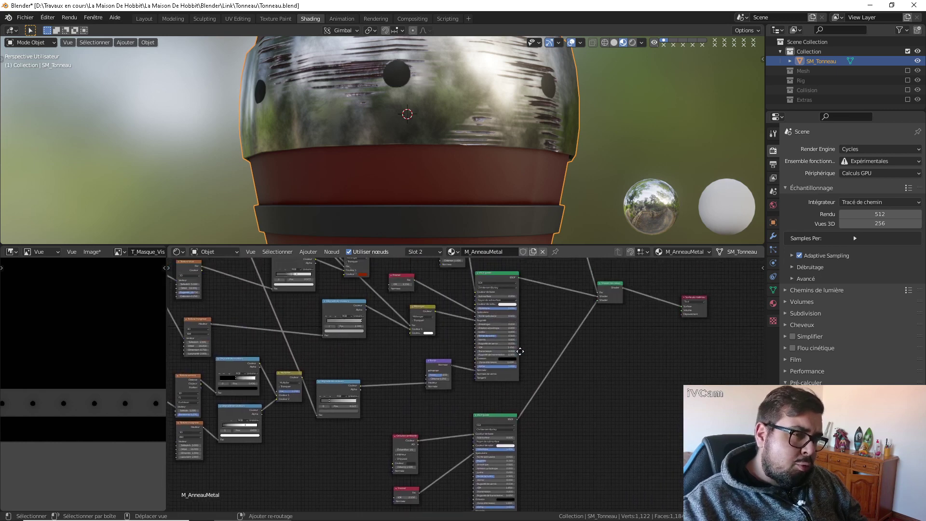
middle_drag(515, 330, 512, 359)
ctrl+shift+click(515, 304)
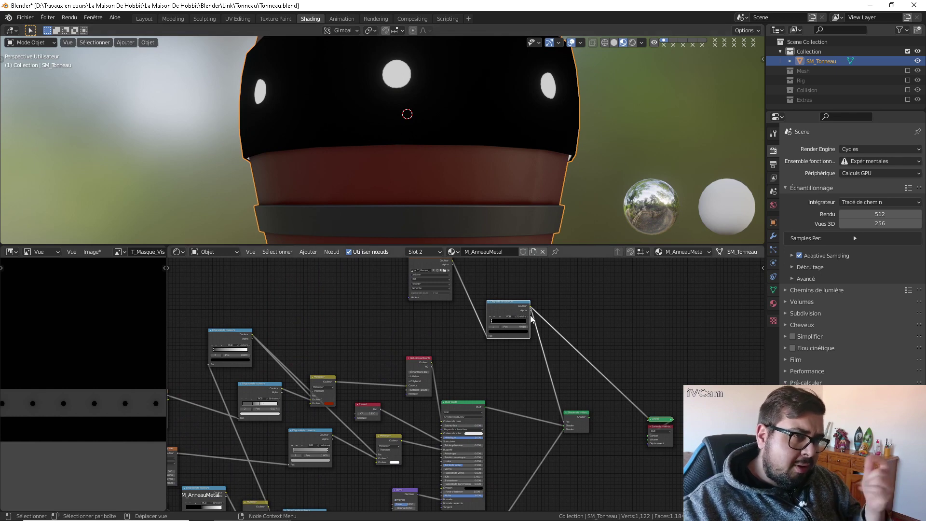
Duplicate the T_Masque_Vis texture node and place the copy near the rivet shader's nodes
scroll(473, 293, down, 2)
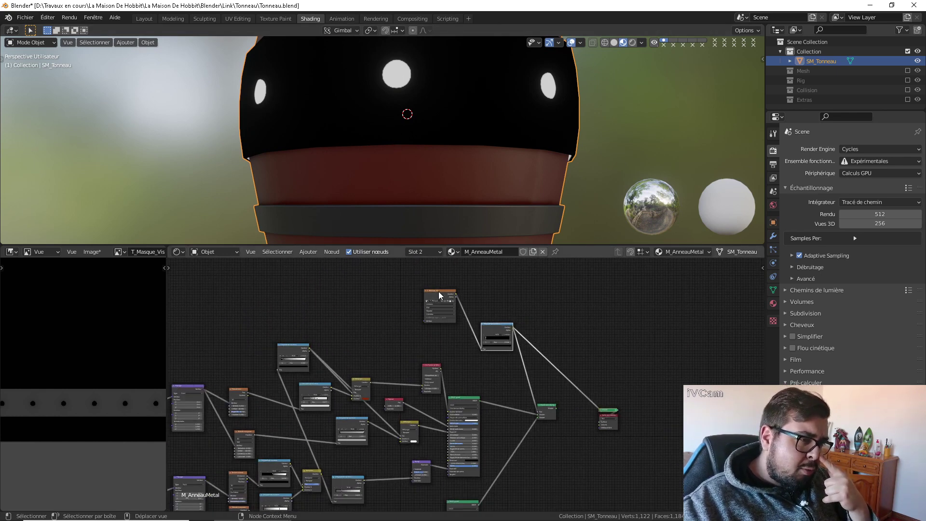
middle_drag(456, 314, 472, 294)
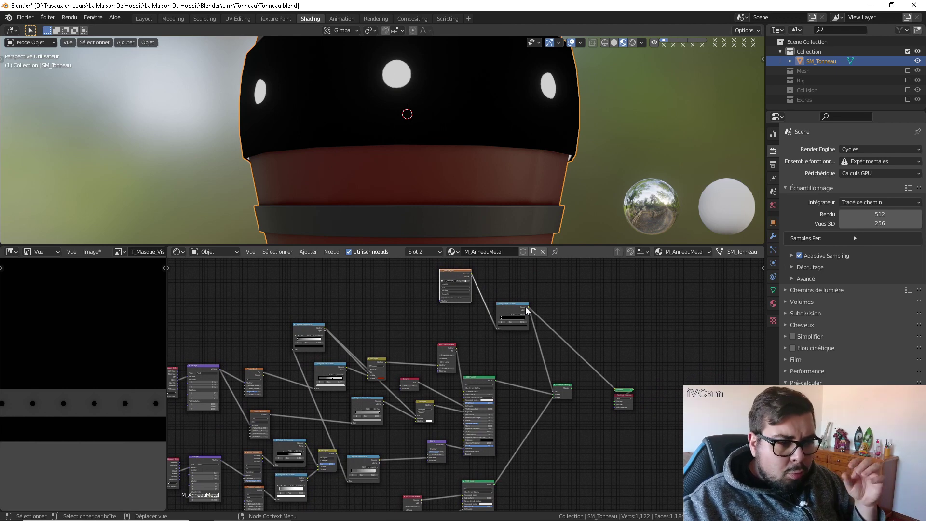
key(shift+d)
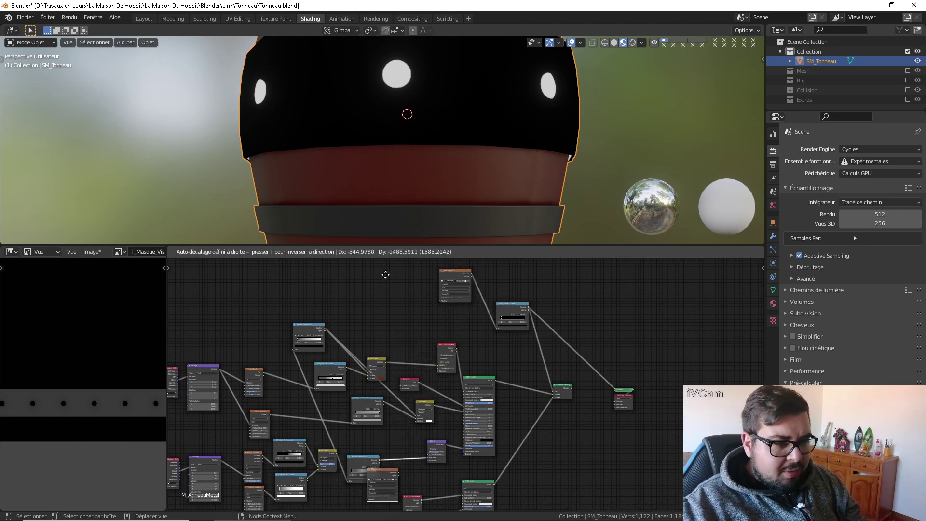
click(367, 299)
middle_drag(366, 300, 390, 222)
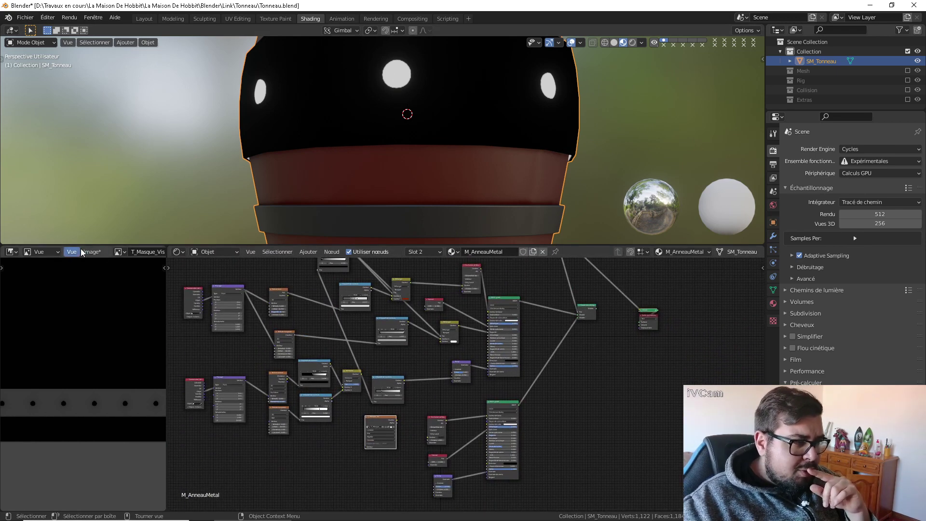
Start saving the T_Masque_Vis image to disk and create and open a Tonneau folder inside the project's Textures folder
click(89, 251)
click(131, 339)
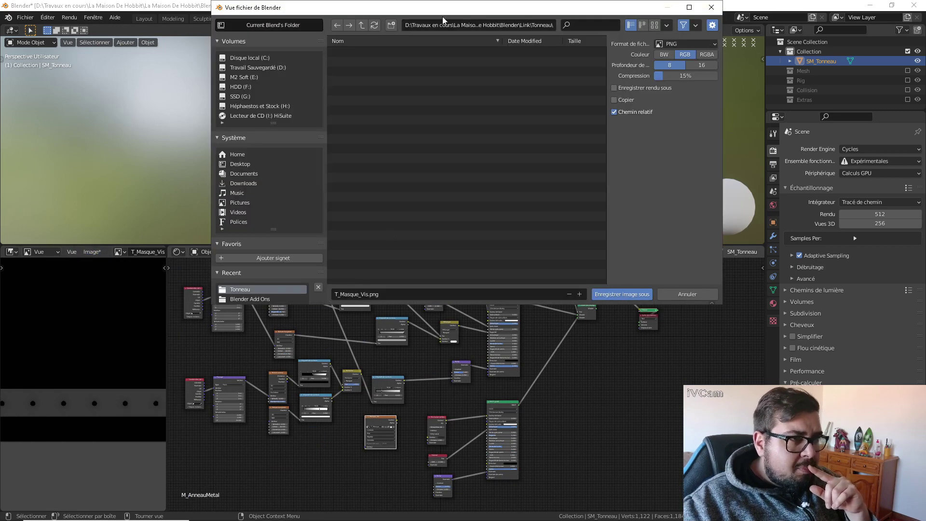
click(361, 25)
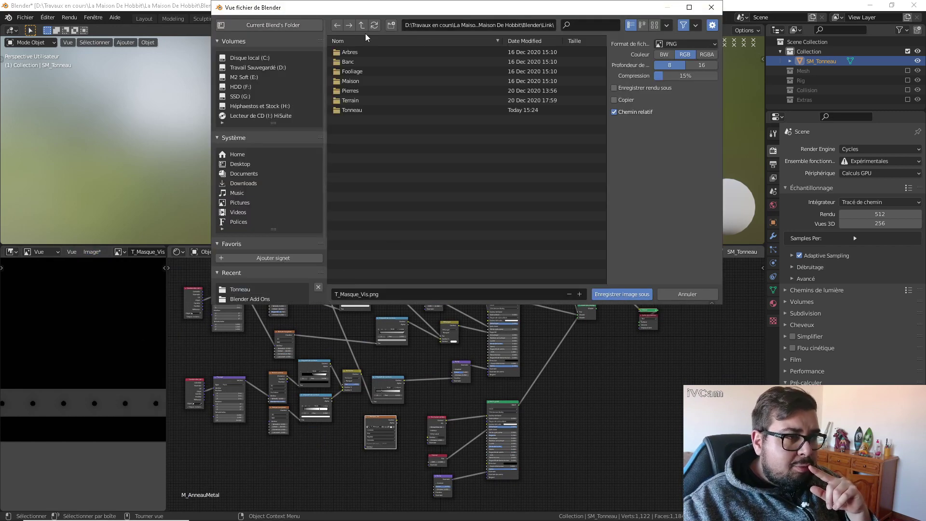
double_click(355, 110)
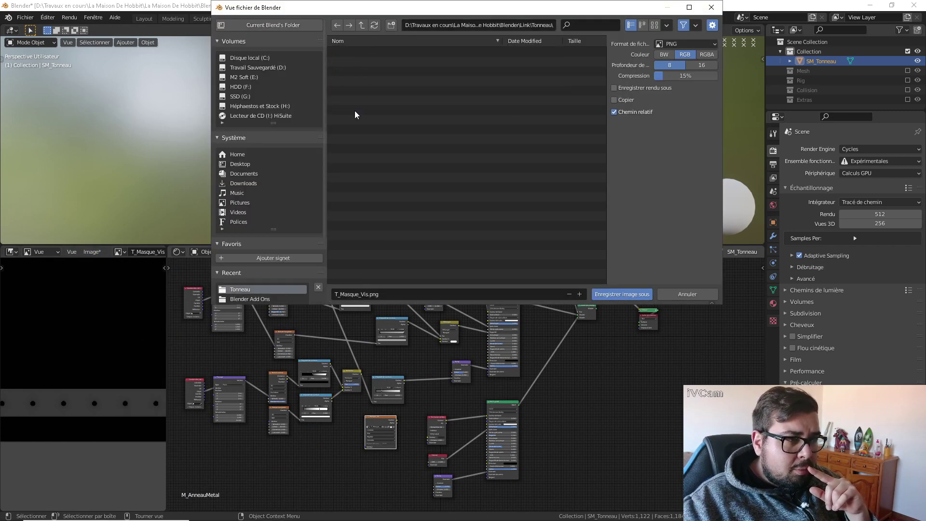
click(362, 26)
click(362, 26)
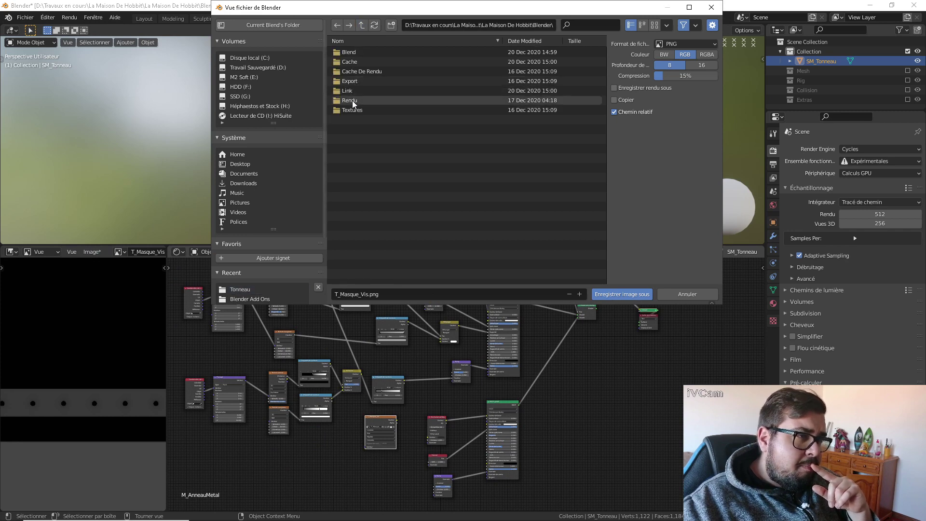
double_click(352, 110)
click(390, 25)
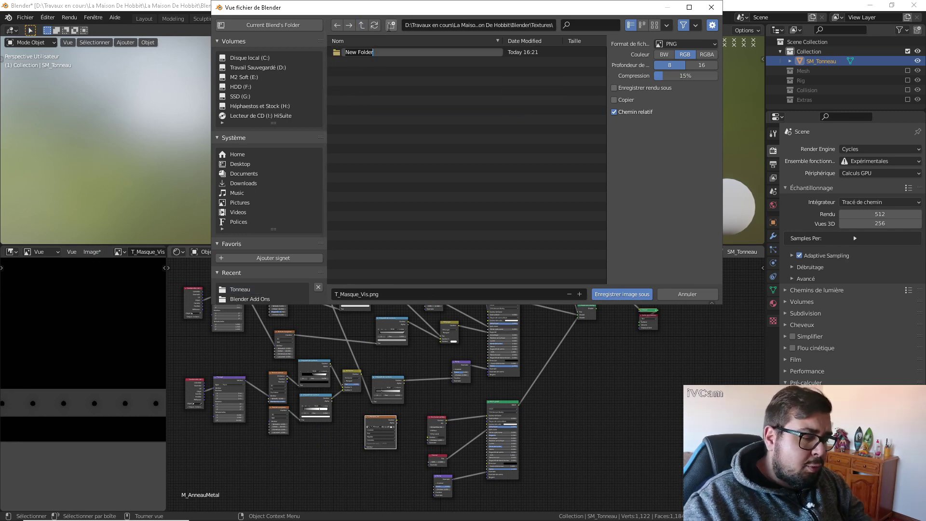
text(Tonneau)
key(Return)
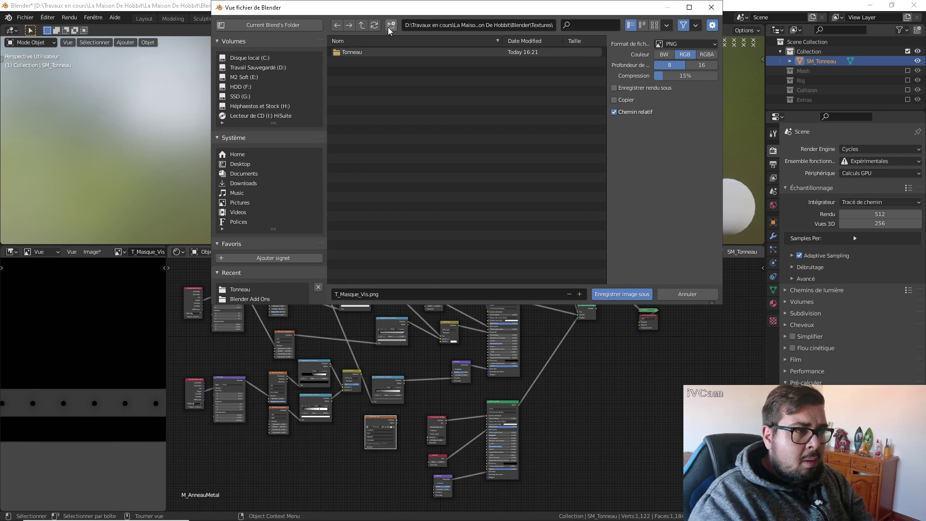
double_click(365, 53)
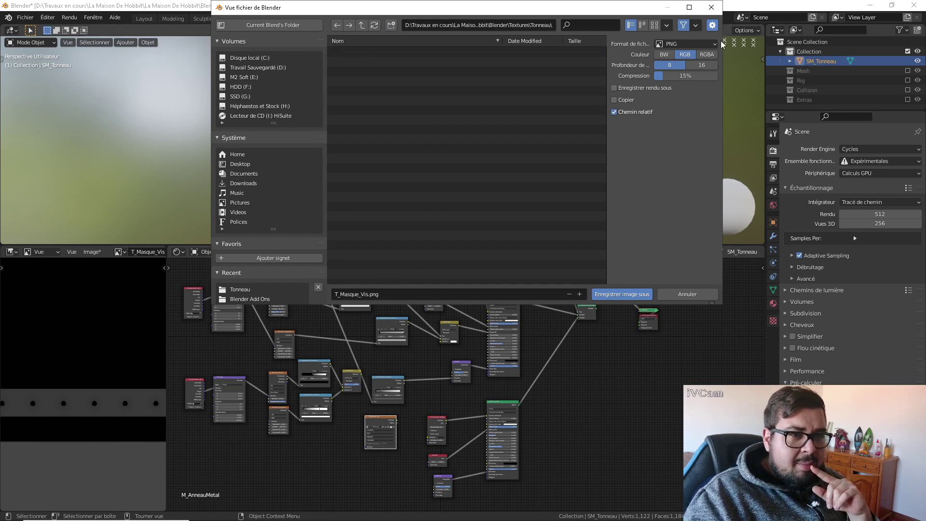
Save T_Masque_Vis.png as a BW PNG with 16-bit depth and 0% compression
click(664, 54)
click(697, 67)
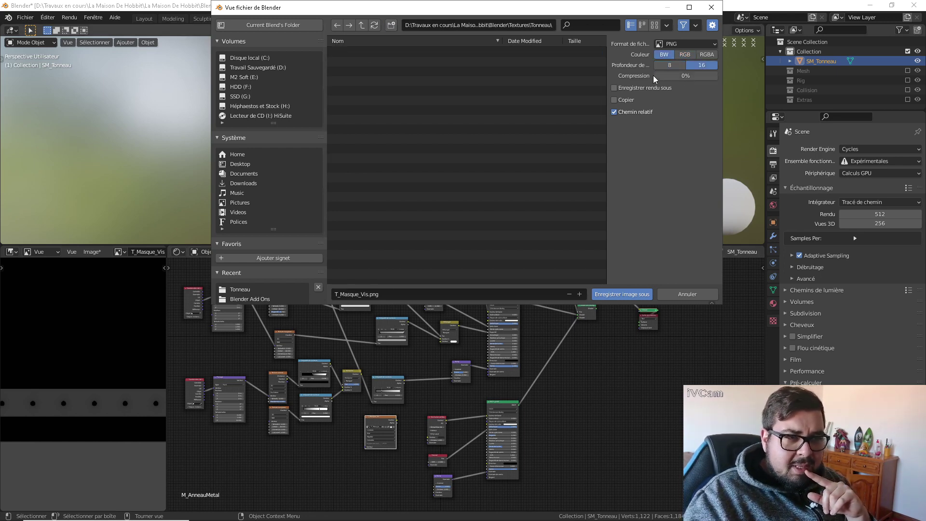
click(622, 294)
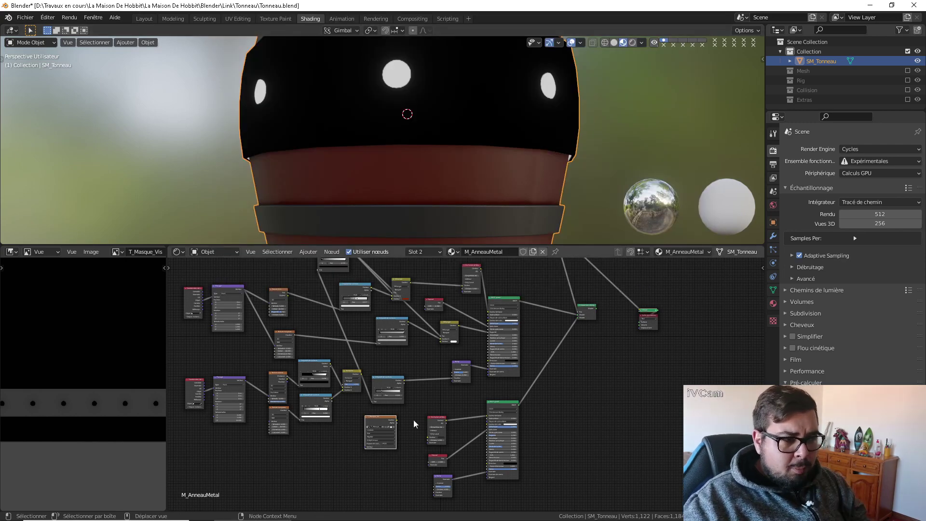
Move the duplicated T_Masque_Vis node farther from the Bump node and set its colour space to Non-Color
shift+middle_drag(462, 451, 477, 399)
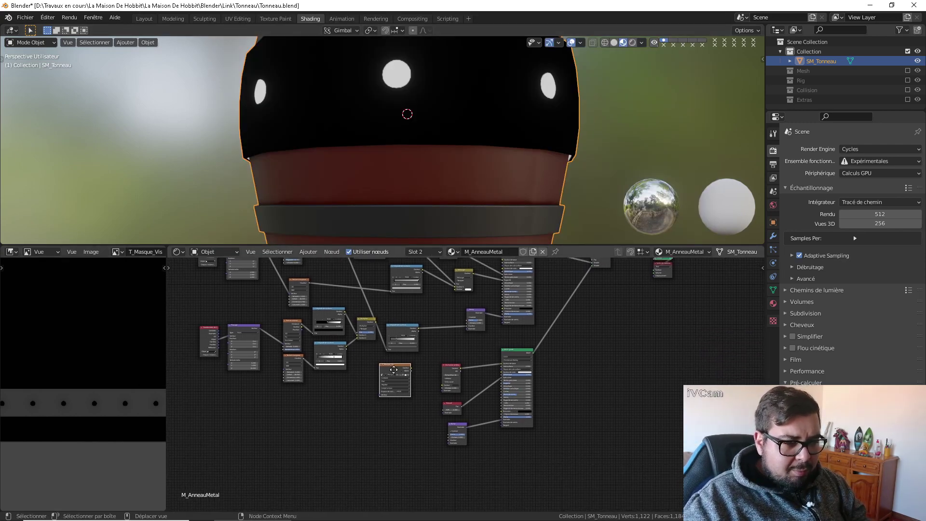
drag(394, 369, 362, 412)
scroll(362, 414, up, 13)
shift+middle_drag(339, 430, 561, 283)
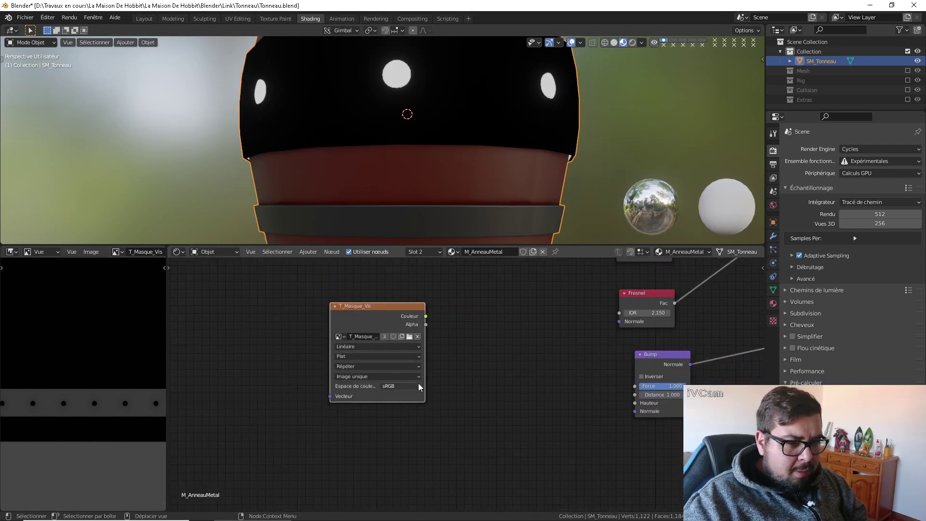
click(418, 386)
click(418, 422)
Connect the duplicated T_Masque_Vis colour to the Bump node's Height and insert a Color Ramp on that link
drag(426, 321, 635, 403)
middle_drag(550, 340, 444, 359)
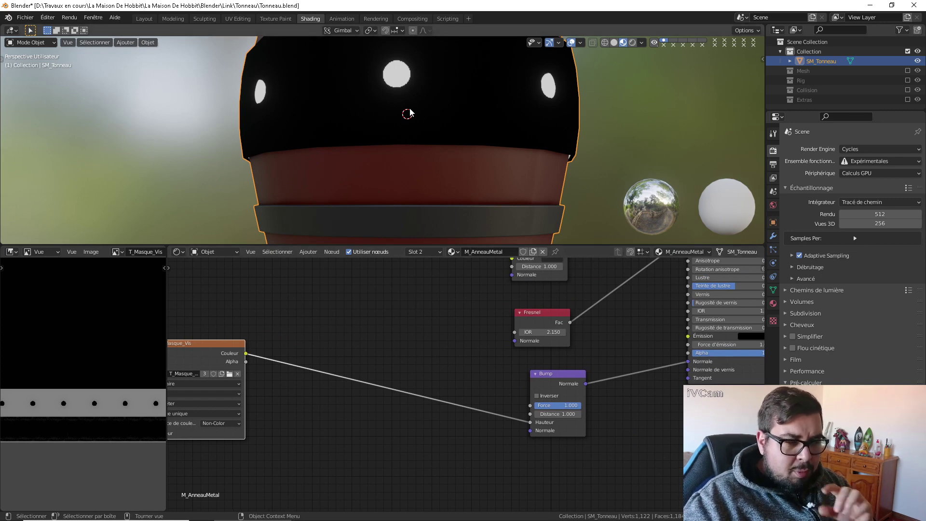
scroll(408, 285, up, 2)
key(shift+a)
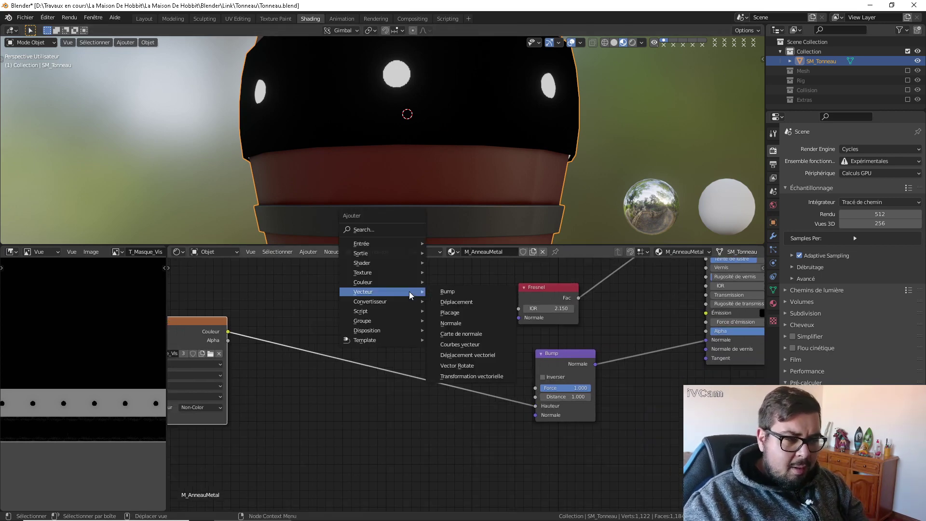
mouse_move(399, 301)
click(486, 321)
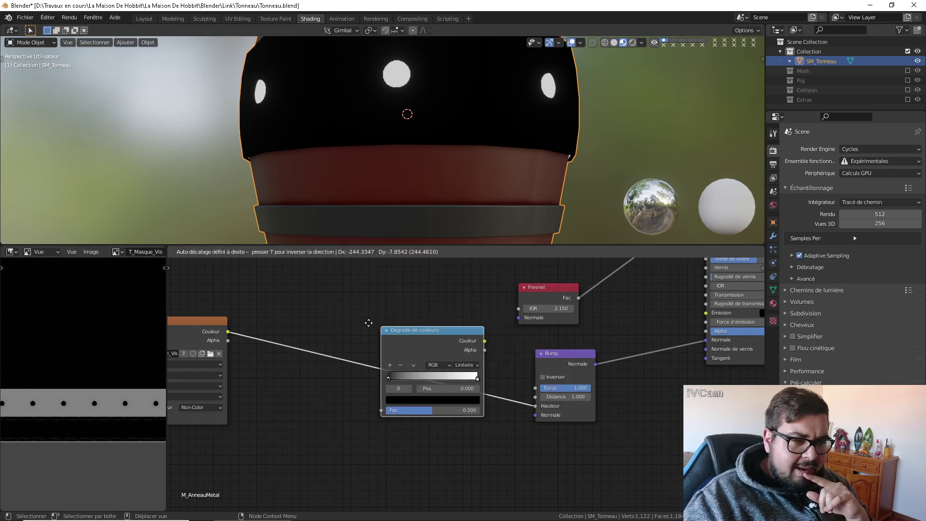
click(343, 316)
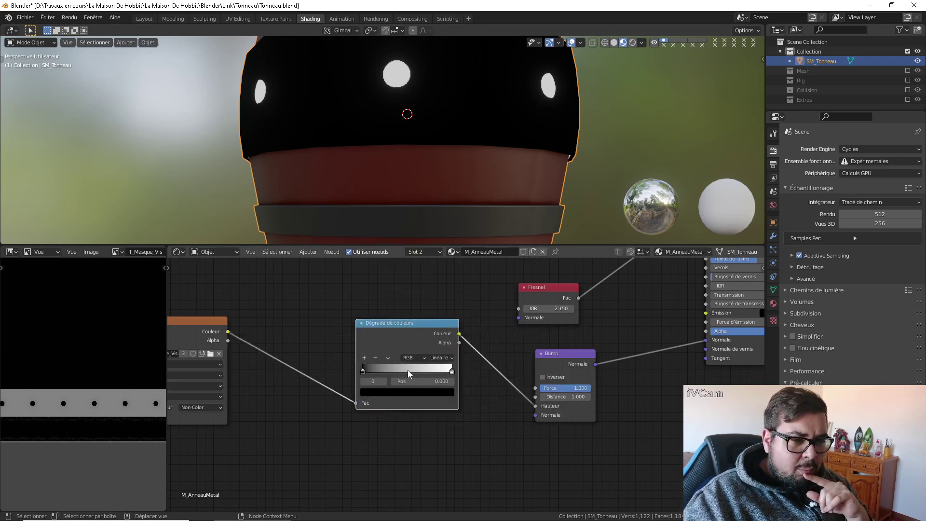
Add a middle stop to the Color Ramp at about 0.218 and move the white end stop to 0.700
click(363, 358)
drag(408, 373, 380, 375)
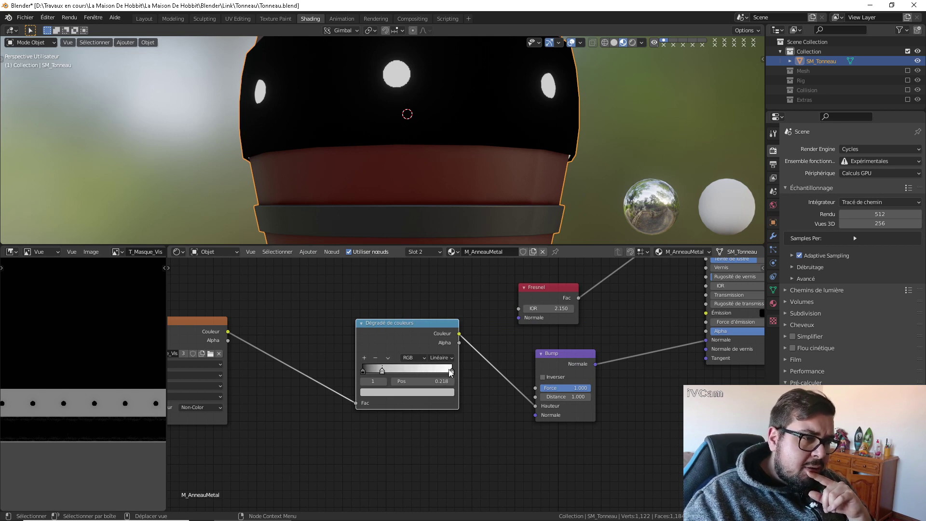
drag(450, 372, 426, 373)
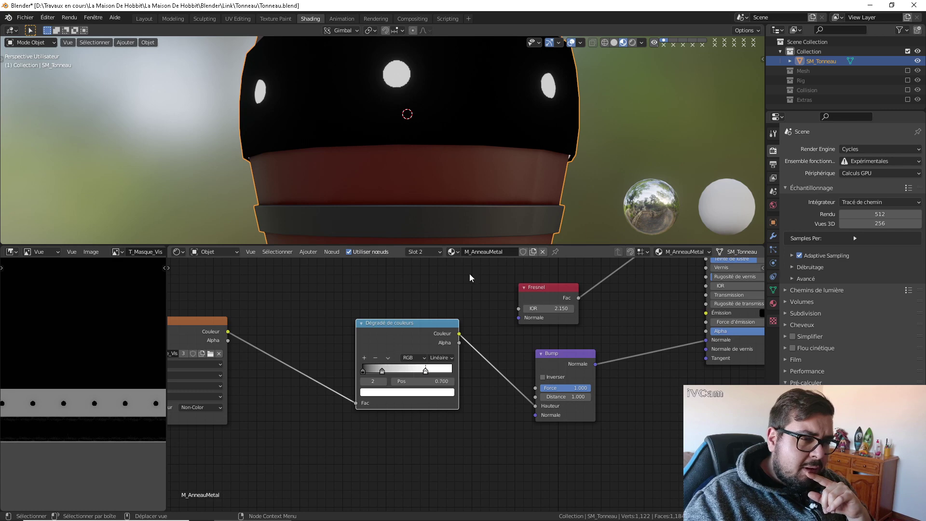
Preview the Color Ramp's output directly on the barrel's ring
scroll(421, 126, up, 6)
scroll(451, 294, down, 1)
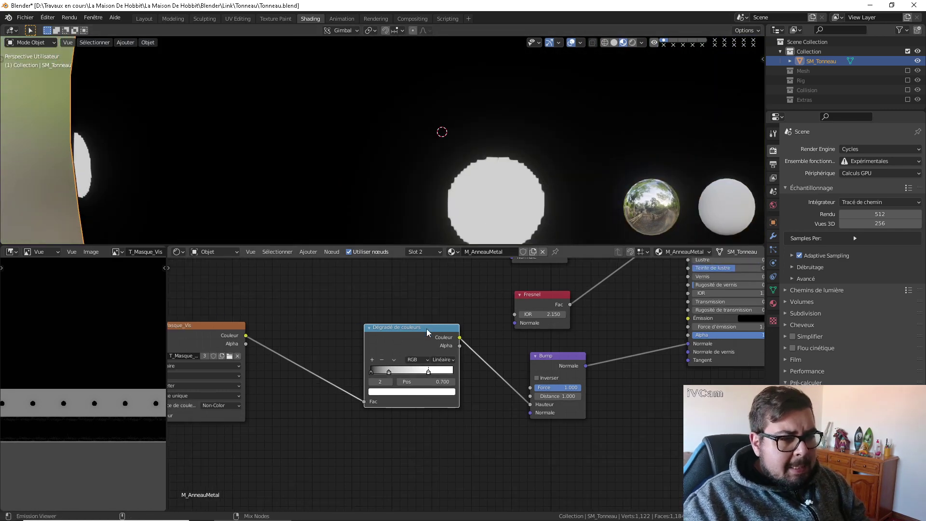
ctrl+shift+click(427, 329)
scroll(505, 158, down, 4)
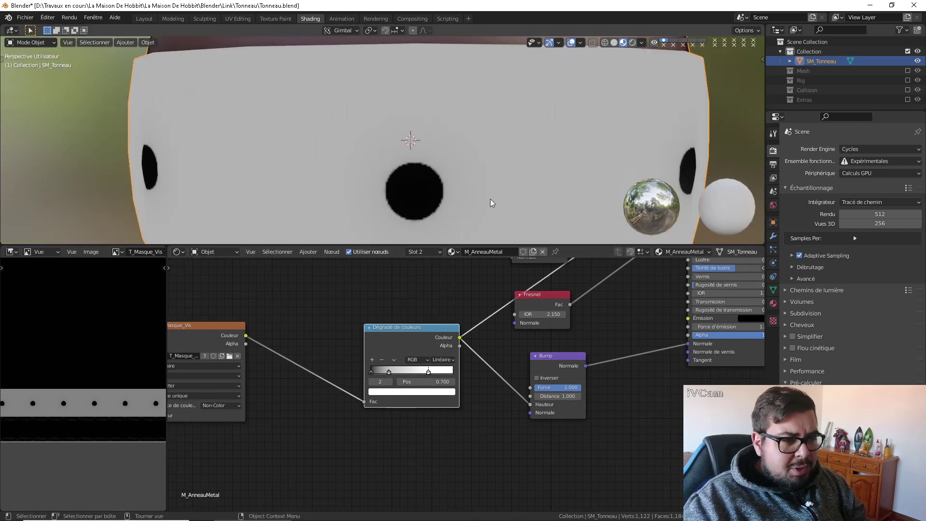
Reverse the Color Ramp's gradient, gathering the two light stops near its start and placing the black stop at 0.205
mouse_move(372, 370)
mouse_down()
mouse_move(471, 367)
mouse_move(454, 369)
mouse_up()
drag(393, 372, 362, 379)
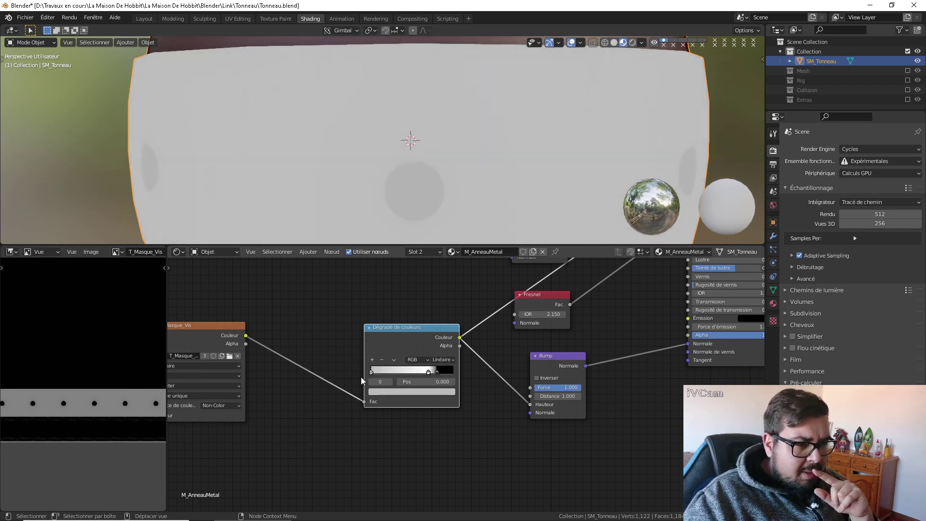
mouse_move(430, 371)
mouse_down()
mouse_move(363, 375)
mouse_move(376, 378)
mouse_up()
drag(435, 372, 383, 377)
middle_drag(455, 218, 441, 241)
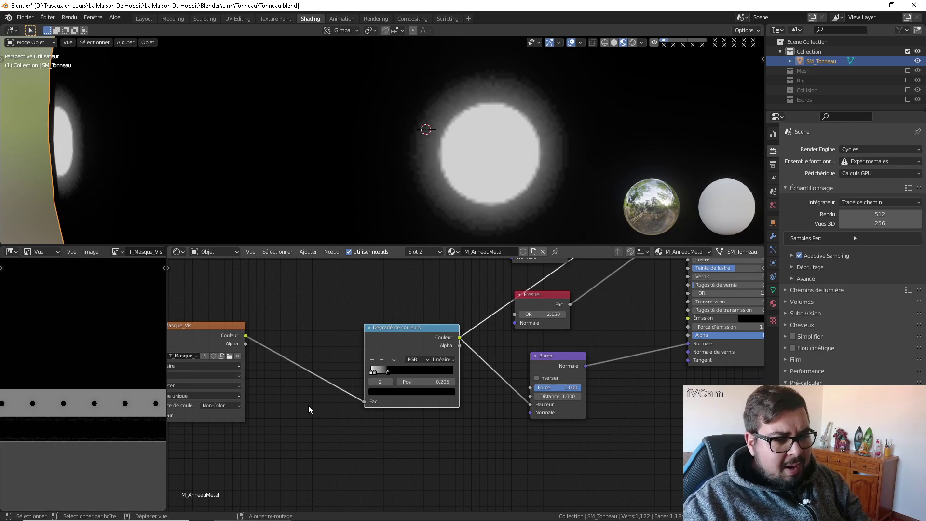
Insert a Math node between the T_Masque_Vis texture and the Color Ramp
key(shift+a)
mouse_move(300, 406)
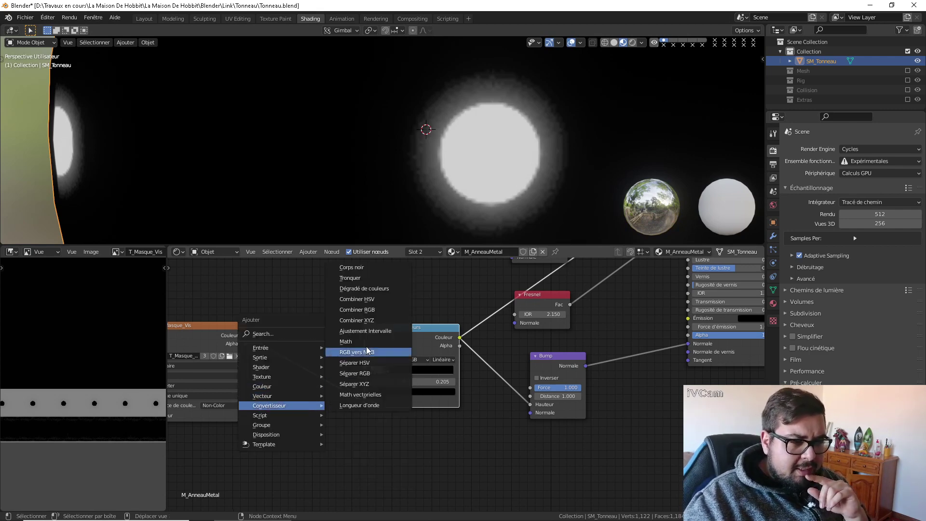
click(366, 347)
click(369, 354)
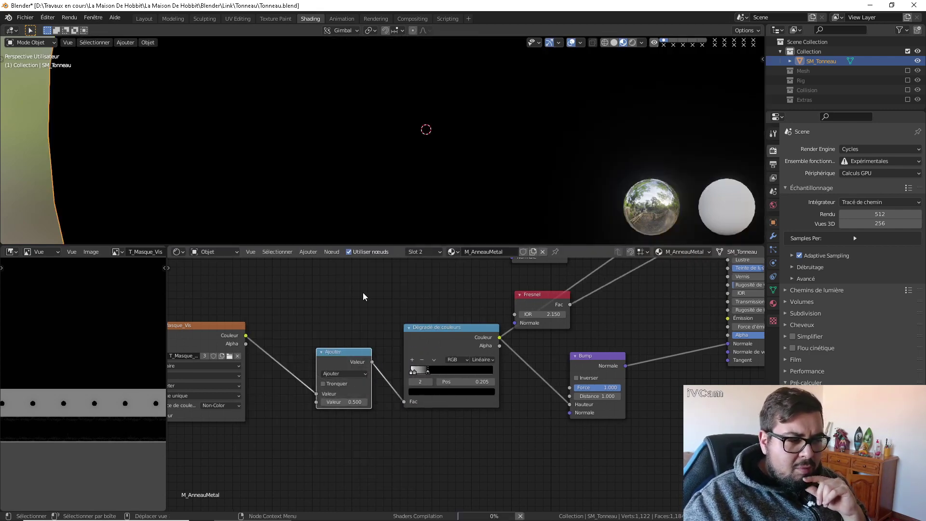
Try the Math node as Multiply with a value of 5 and the Color Ramp's black stop at 0.095
click(353, 373)
click(343, 412)
click(343, 402)
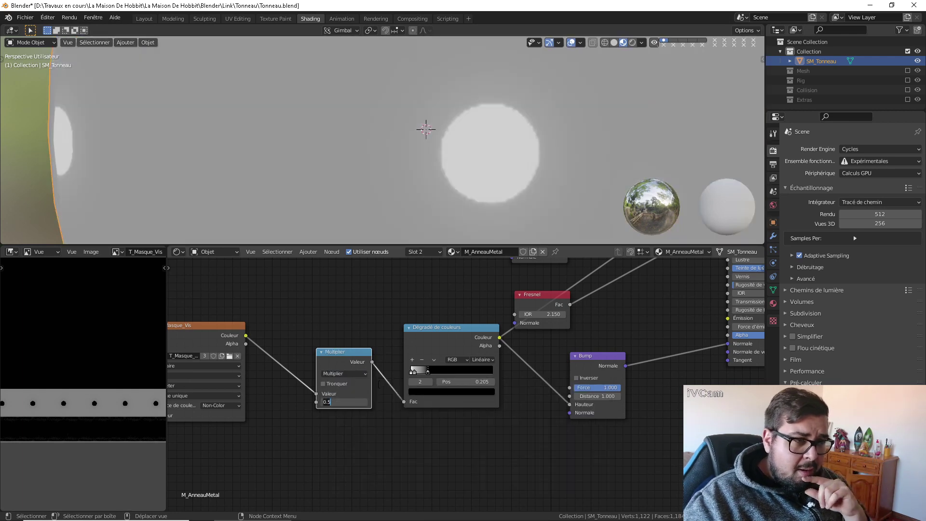
text(5)
key(Return)
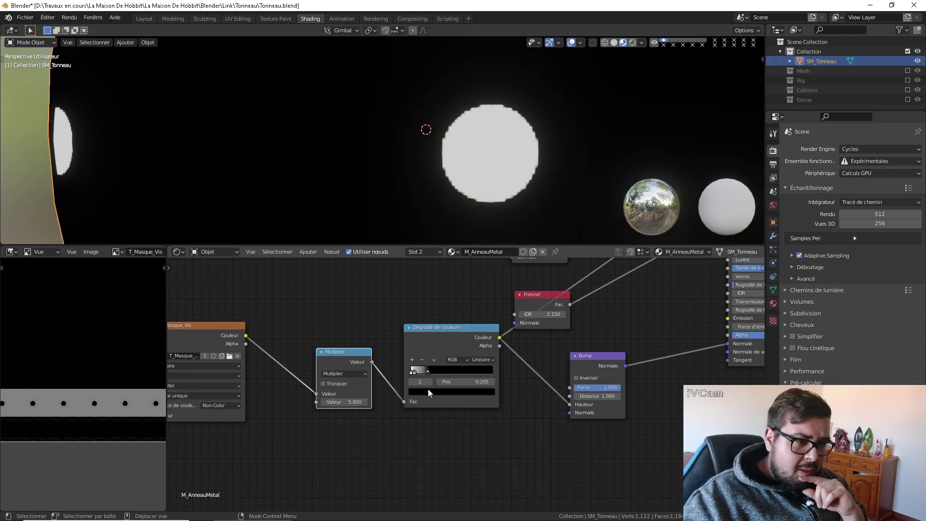
mouse_move(423, 373)
mouse_down()
mouse_move(439, 373)
mouse_move(393, 376)
mouse_move(438, 370)
mouse_move(418, 375)
mouse_up()
click(411, 372)
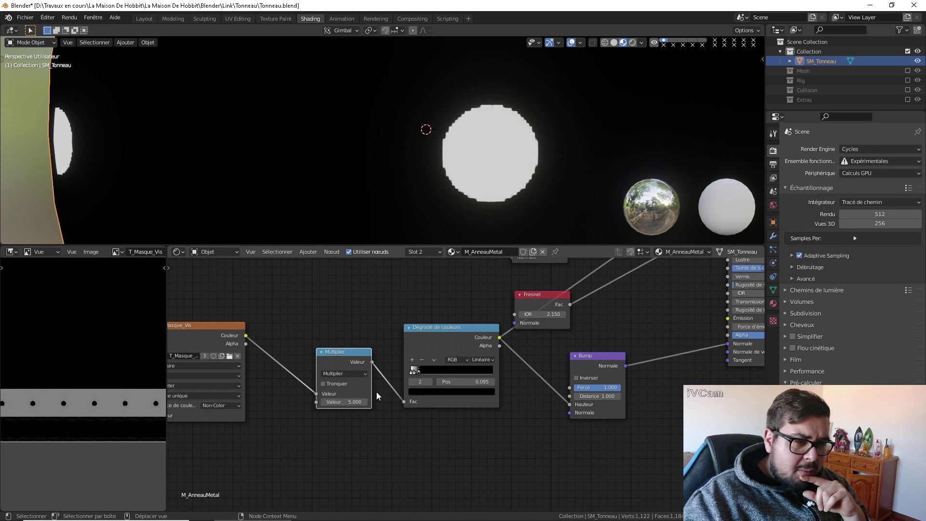
Set the Math node to Divide with a value of 2 and move the Color Ramp's black stop to 0.100
click(357, 373)
click(348, 419)
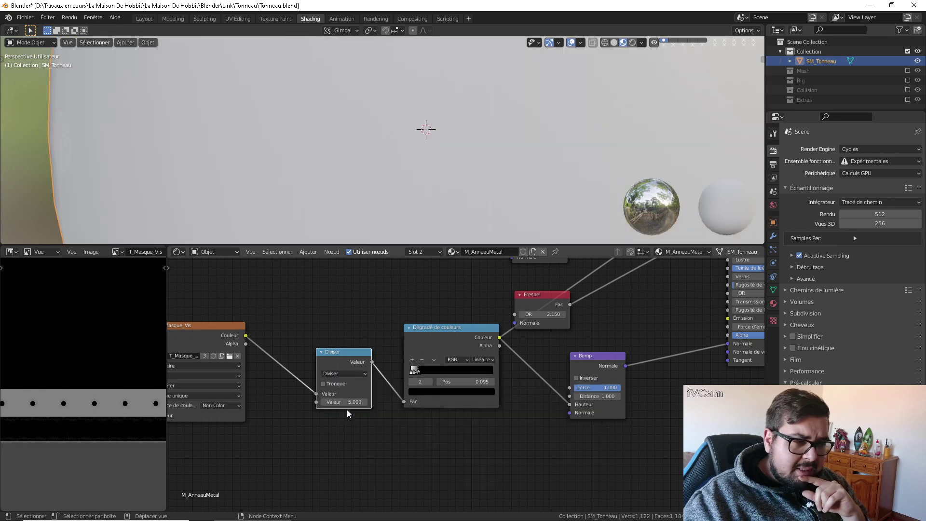
click(350, 402)
text(2)
key(Return)
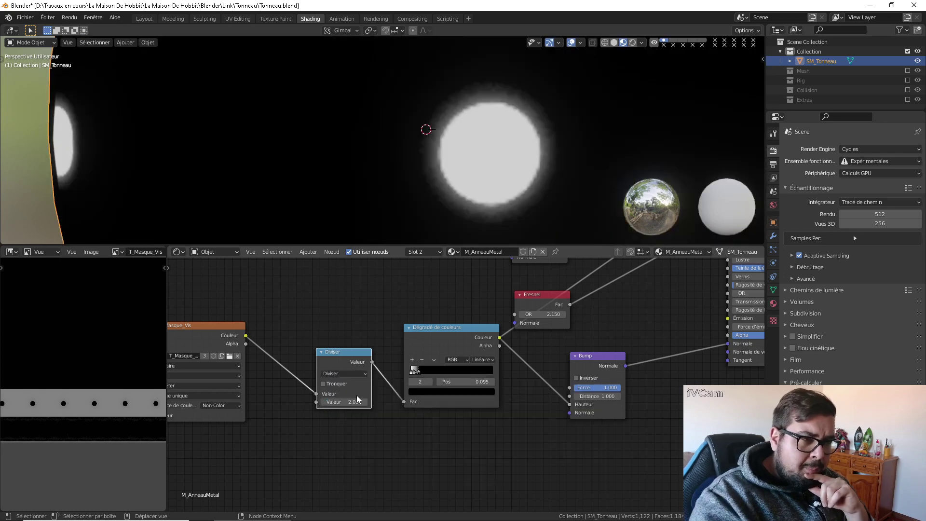
mouse_move(418, 374)
mouse_down()
mouse_move(426, 372)
mouse_move(419, 372)
mouse_up()
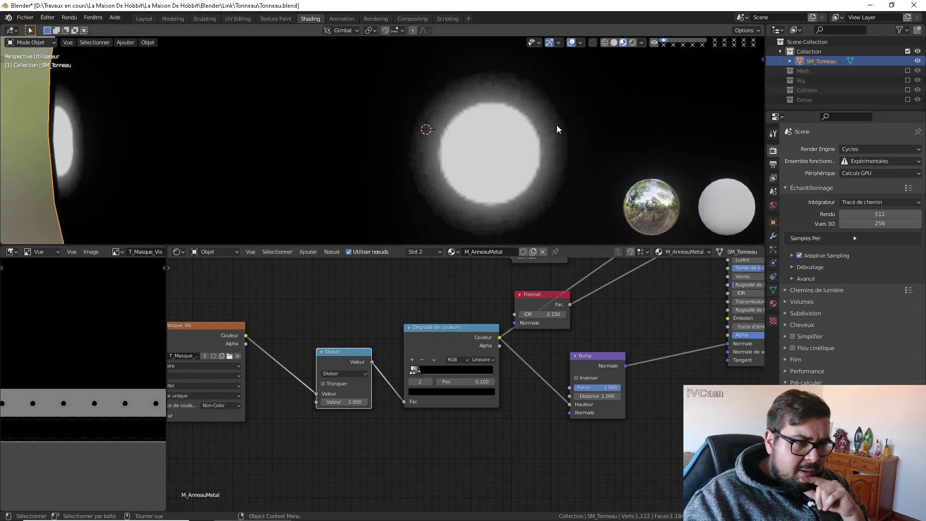
Fine-tune the Color Ramp's light stops around the rivet's halo, leaving the middle grey stop at 0.032
scroll(555, 133, up, 3)
scroll(539, 161, down, 3)
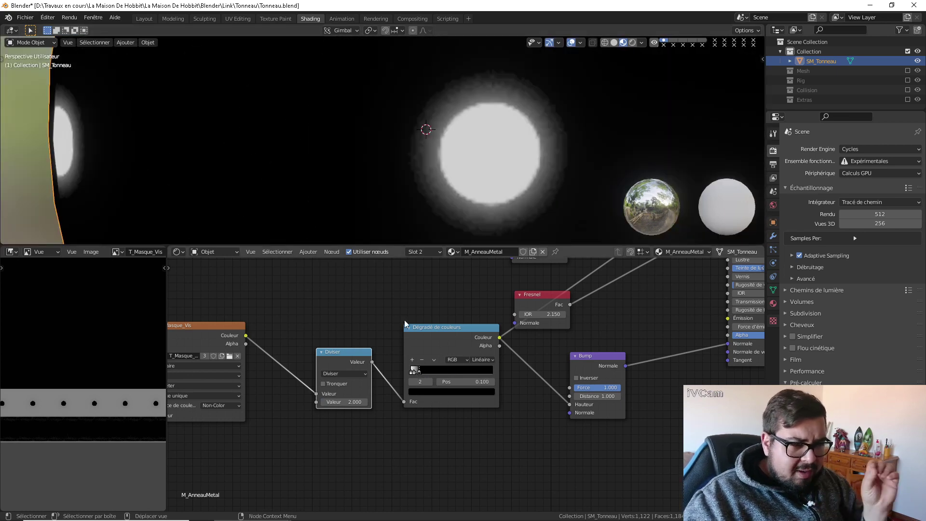
click(414, 371)
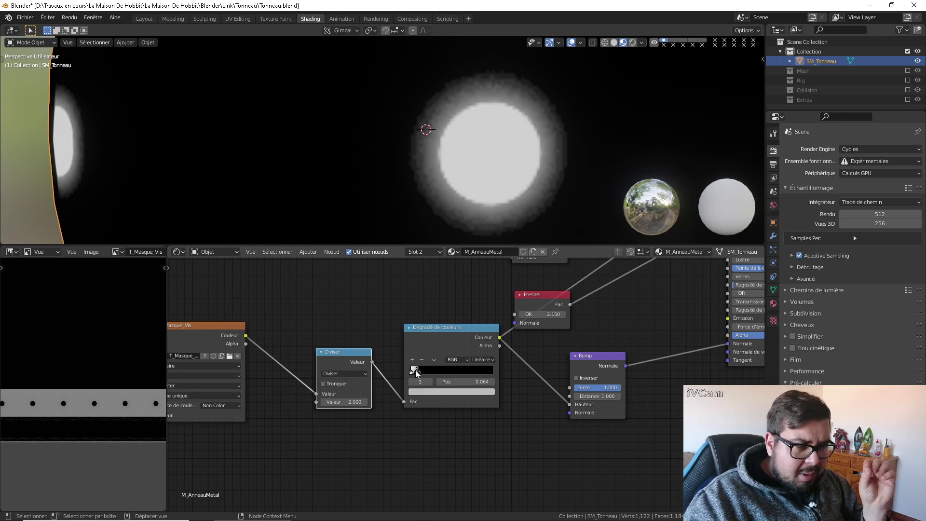
drag(417, 371, 418, 371)
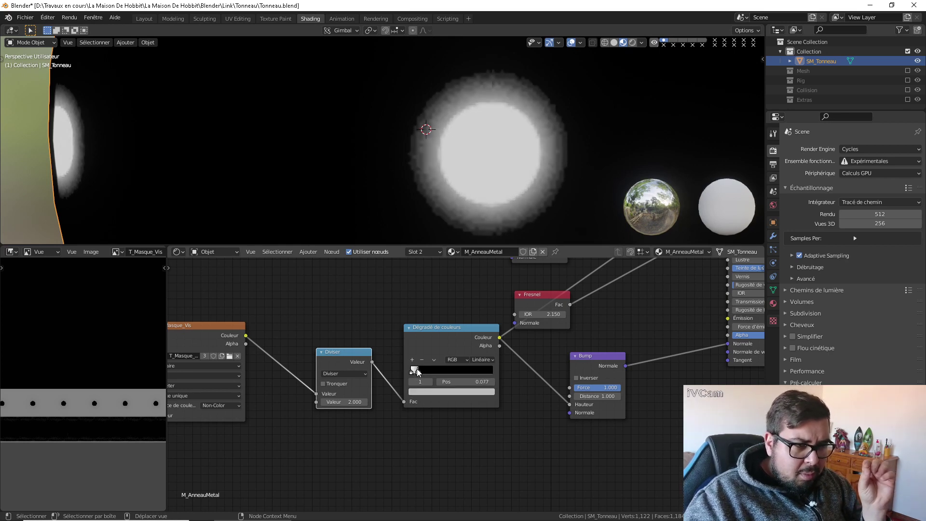
click(410, 371)
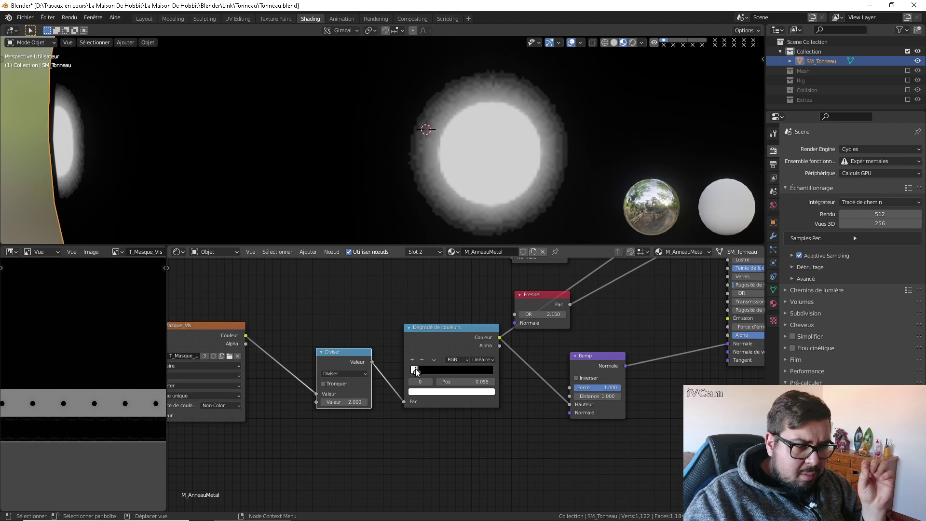
drag(416, 371, 414, 374)
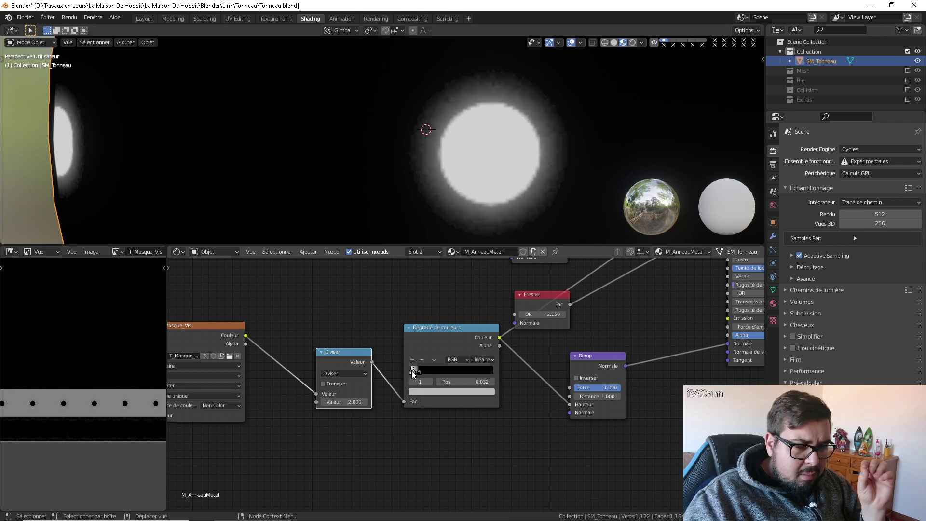
Switch the ring's preview from the Color Ramp back to the Principled shader
scroll(486, 224, down, 5)
ctrl+scroll(672, 383, right, 4)
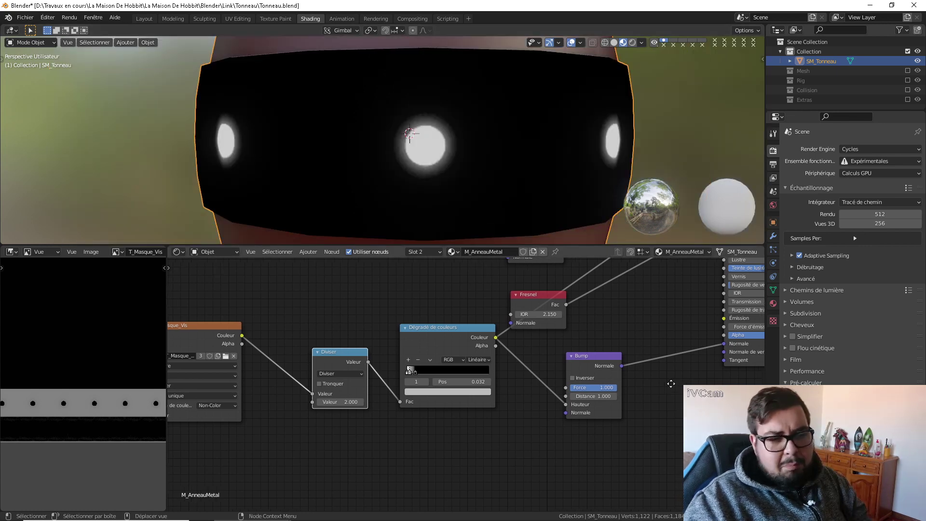
ctrl+scroll(602, 378, up, 1)
scroll(594, 389, down, 3)
ctrl+shift+click(653, 376)
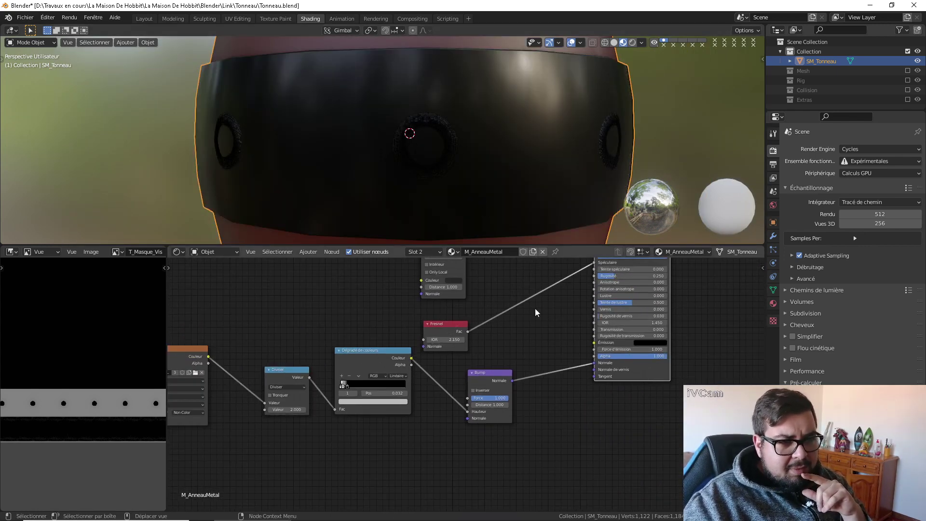
Set the Bump node's Distance and Strength to 0.650 each and inspect the relief around a rivet up close
scroll(494, 401, up, 2)
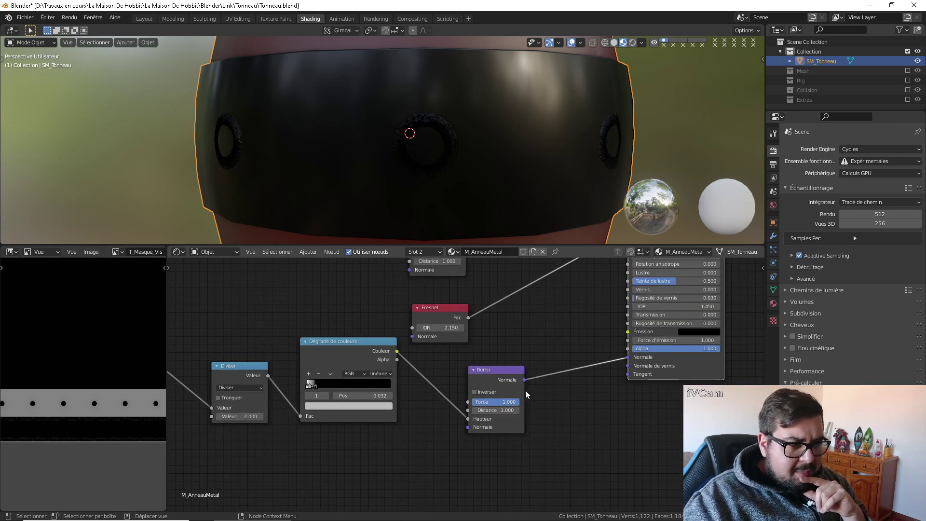
click(501, 410)
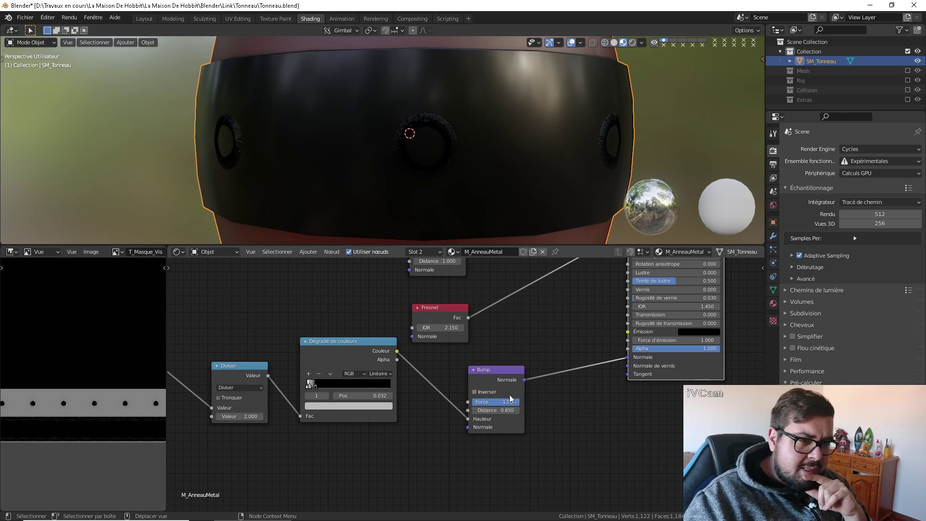
click(506, 402)
text(0.6)
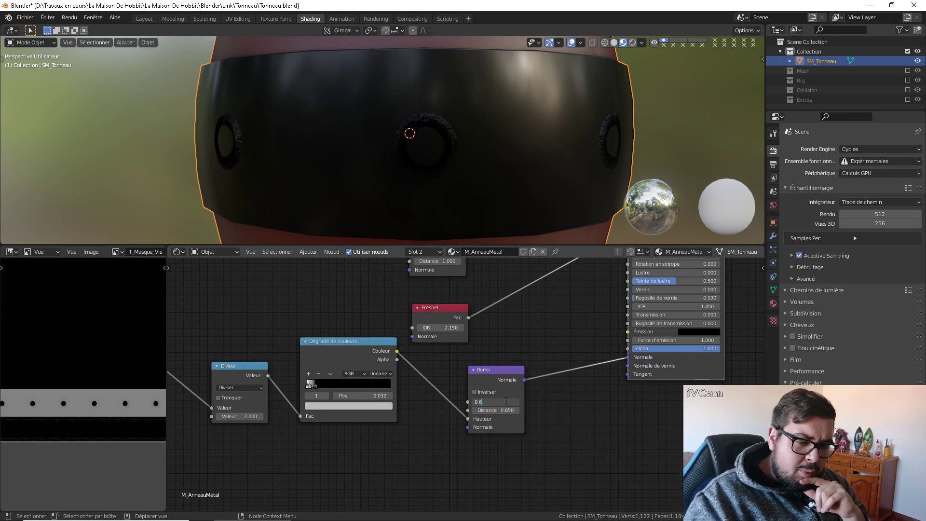
text(5)
key(Return)
middle_drag(591, 142, 525, 135)
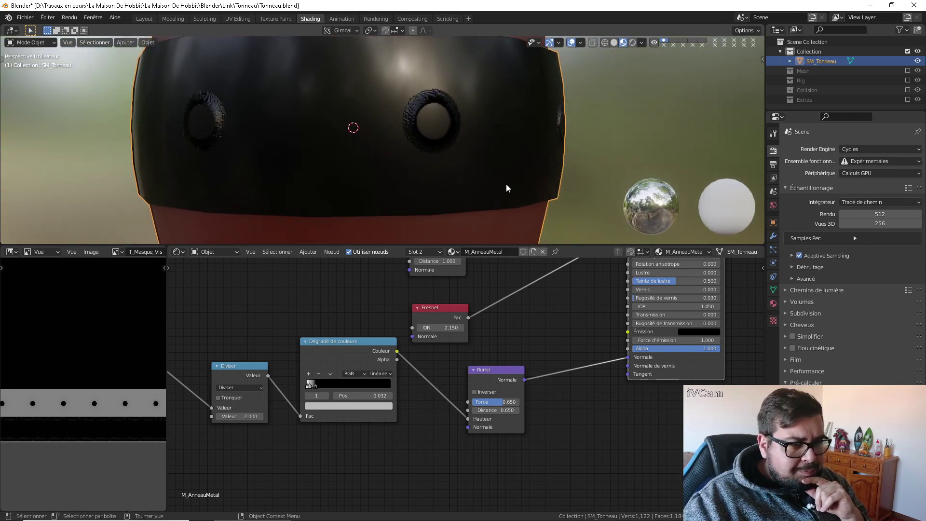
scroll(507, 188, up, 2)
scroll(546, 328, down, 1)
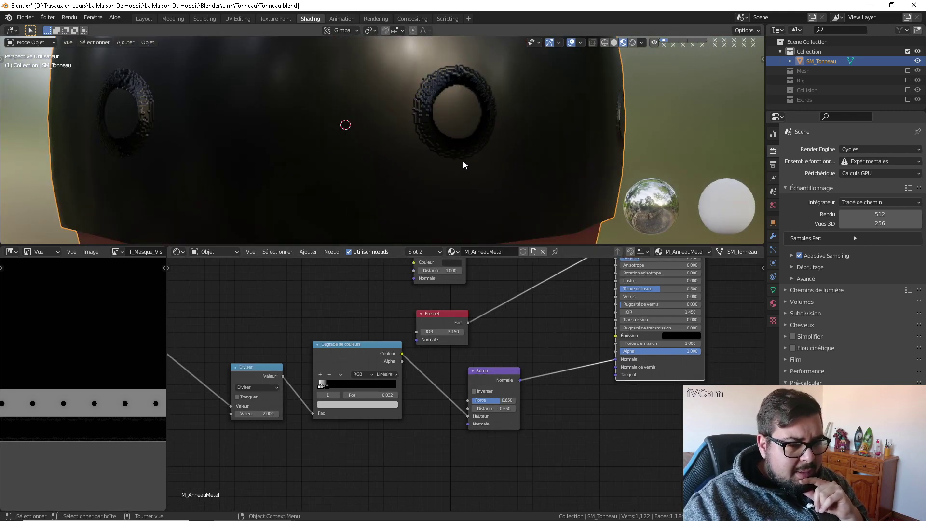
scroll(462, 163, up, 3)
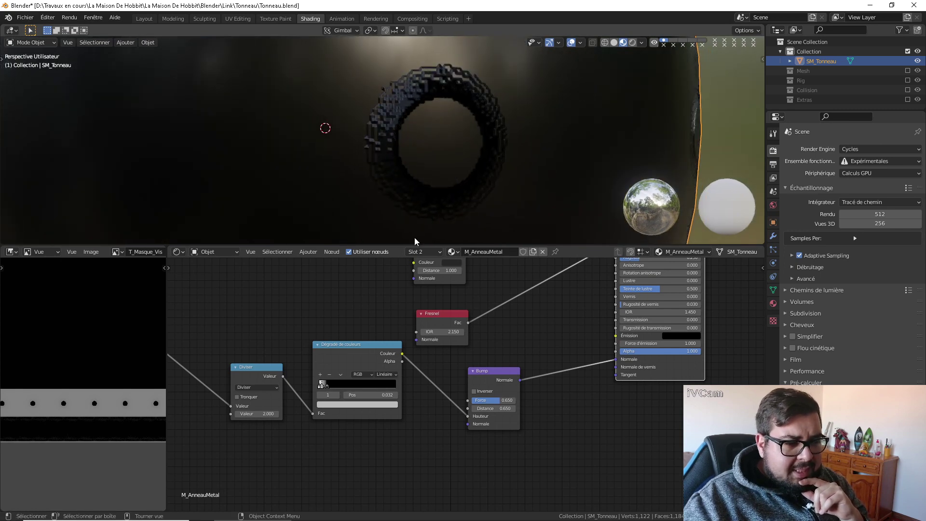
Preview the Color Ramp's output on the rivet and try its black stop at 0.095 and again at 0.100
middle_drag(408, 391, 522, 385)
scroll(459, 389, down, 1)
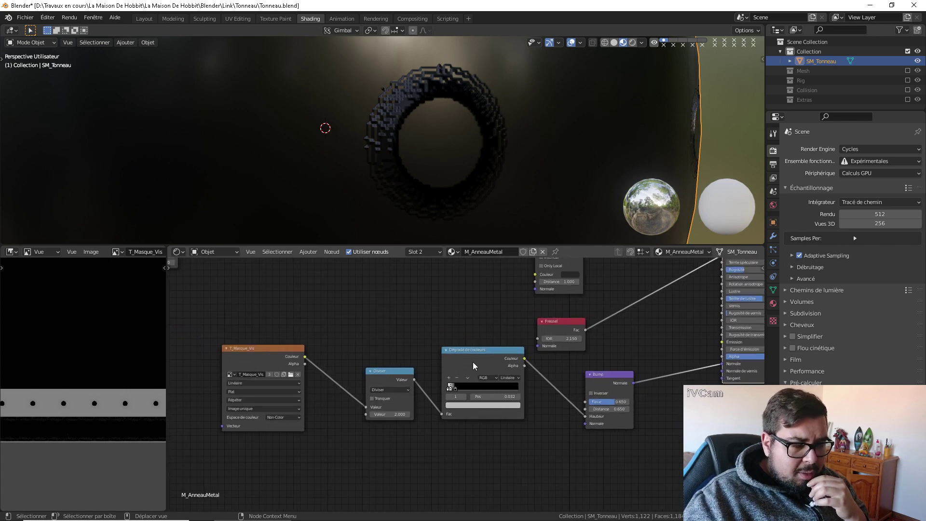
scroll(470, 374, up, 2)
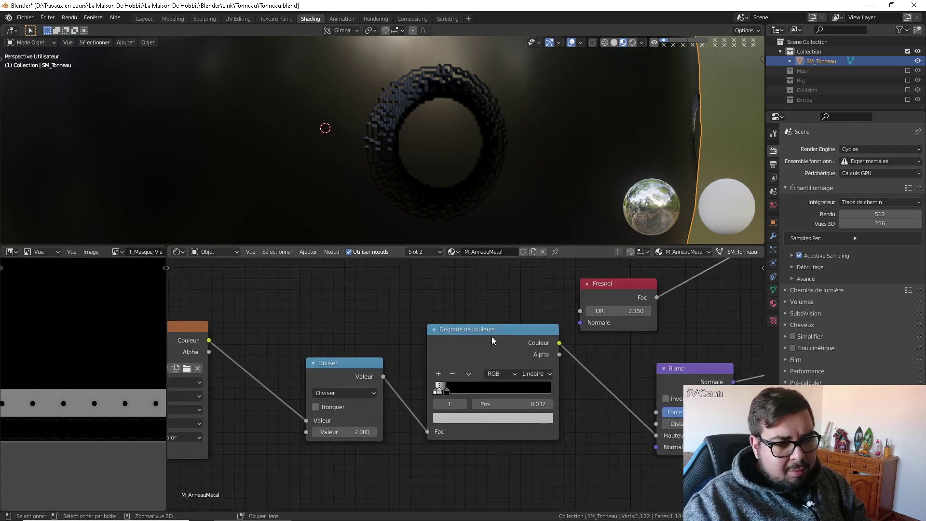
ctrl+shift+click(491, 336)
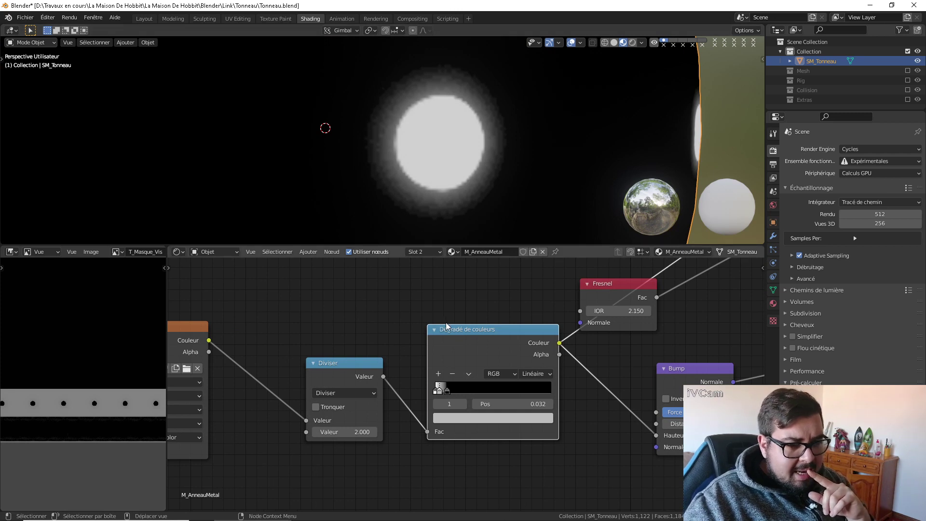
click(448, 390)
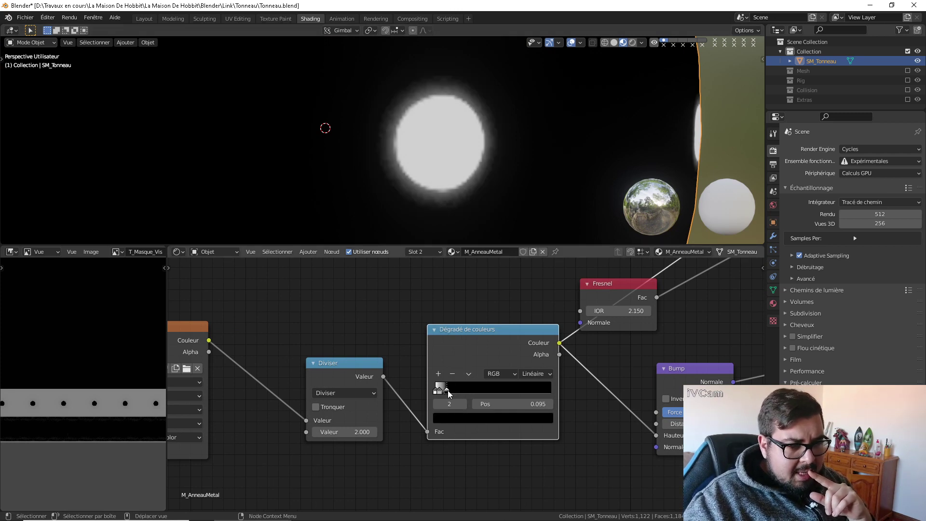
drag(448, 390, 449, 389)
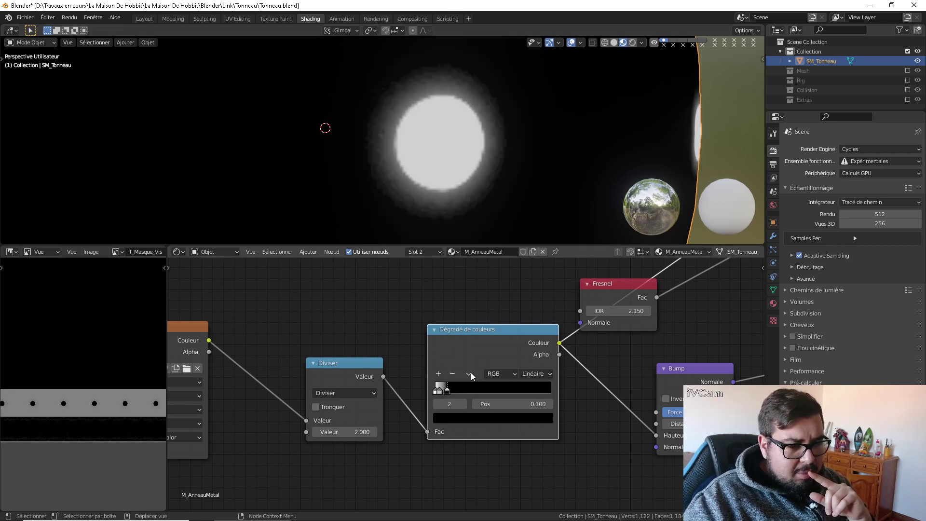
Insert a second Color Ramp between the first one and the Bump node, and preview its output on the ring
scroll(619, 363, down, 3)
middle_drag(622, 364, 494, 365)
scroll(627, 366, up, 2)
scroll(625, 366, down, 3)
key(shift+a)
mouse_move(496, 367)
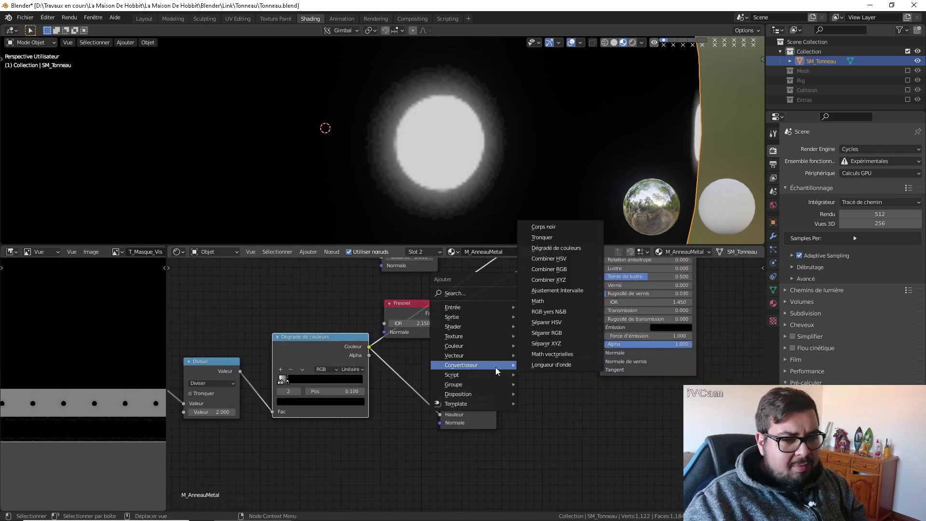
click(575, 249)
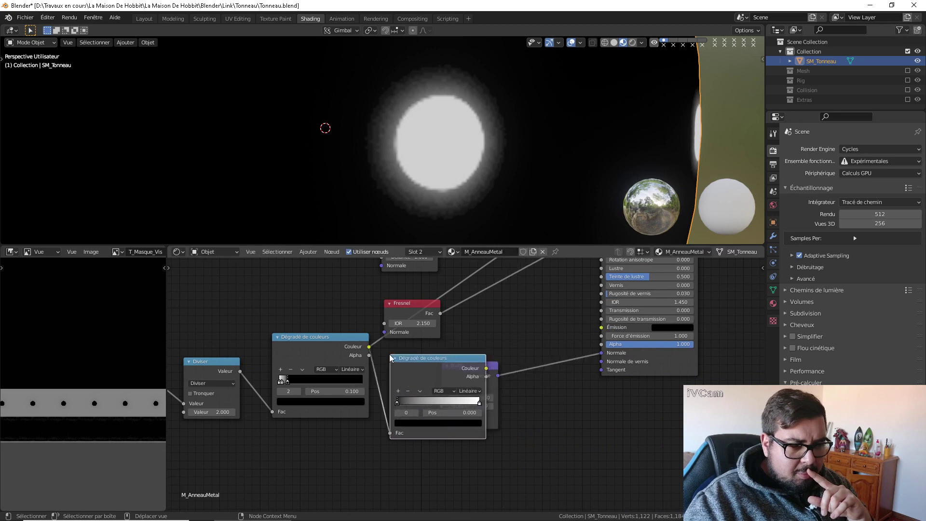
click(424, 347)
ctrl+shift+click(474, 365)
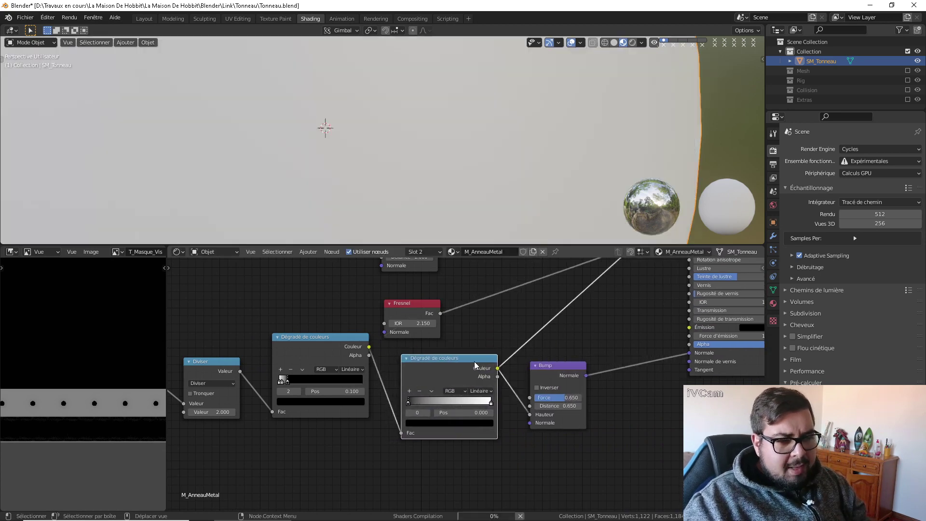
Try distributing the second Color Ramp's stops evenly
drag(487, 405, 531, 404)
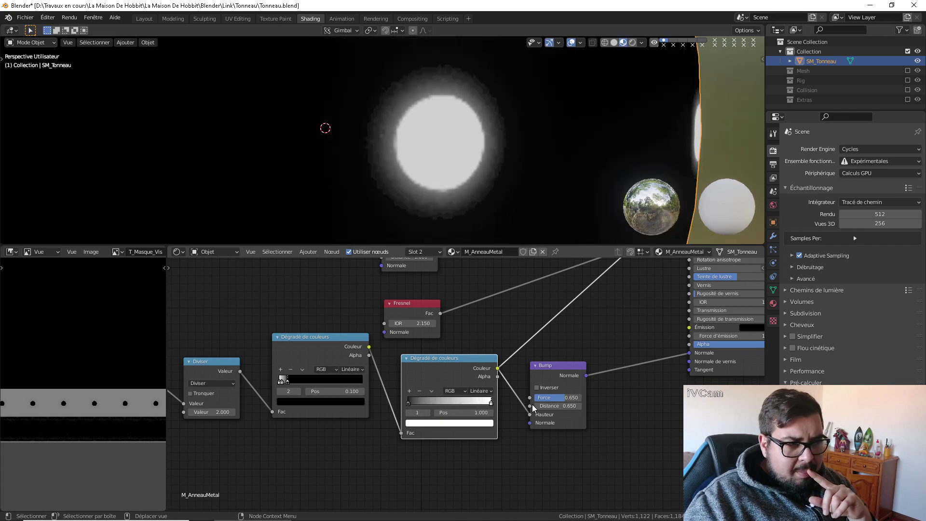
mouse_move(412, 402)
mouse_down()
mouse_move(424, 402)
mouse_move(395, 401)
mouse_up()
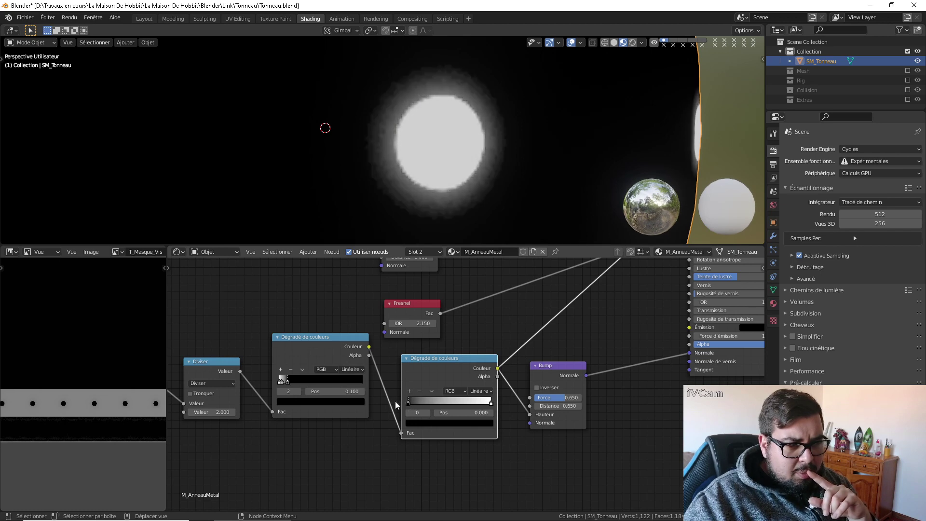
click(431, 391)
click(432, 391)
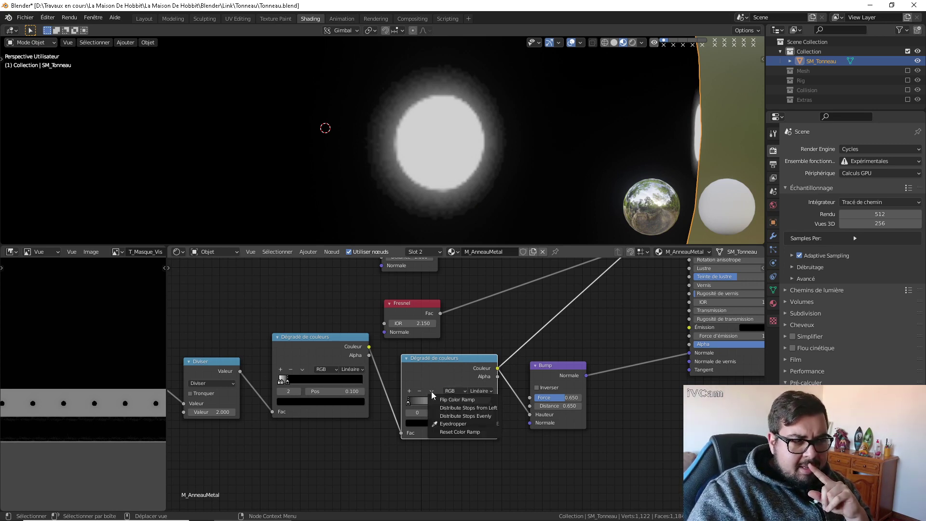
click(461, 416)
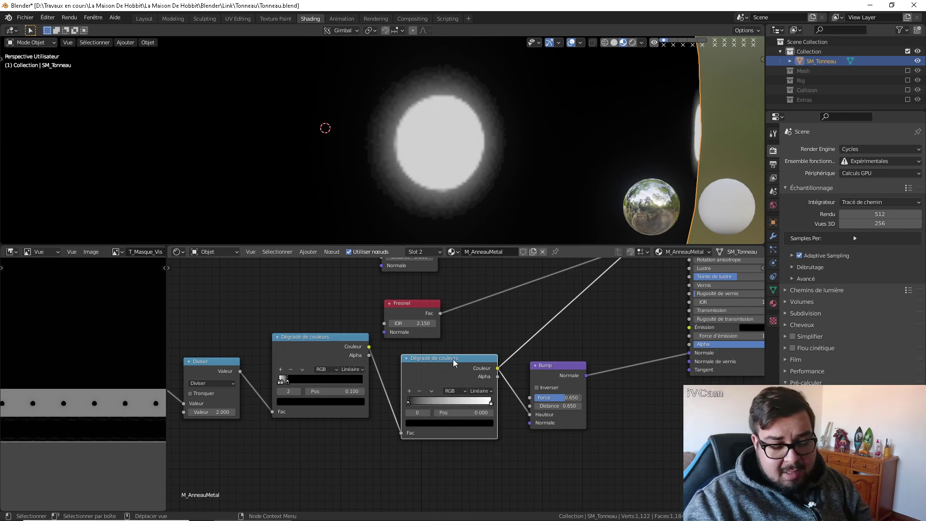
Delete the second Color Ramp, link the first one's color directly to the Bump's Height, and check the rivets on the ring
key(x)
drag(370, 347, 530, 415)
drag(569, 366, 502, 366)
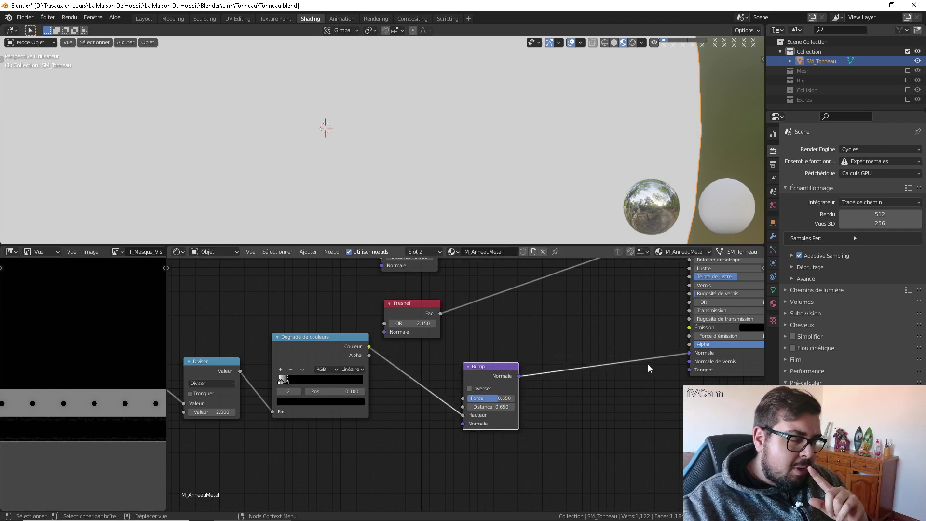
middle_drag(671, 361, 628, 406)
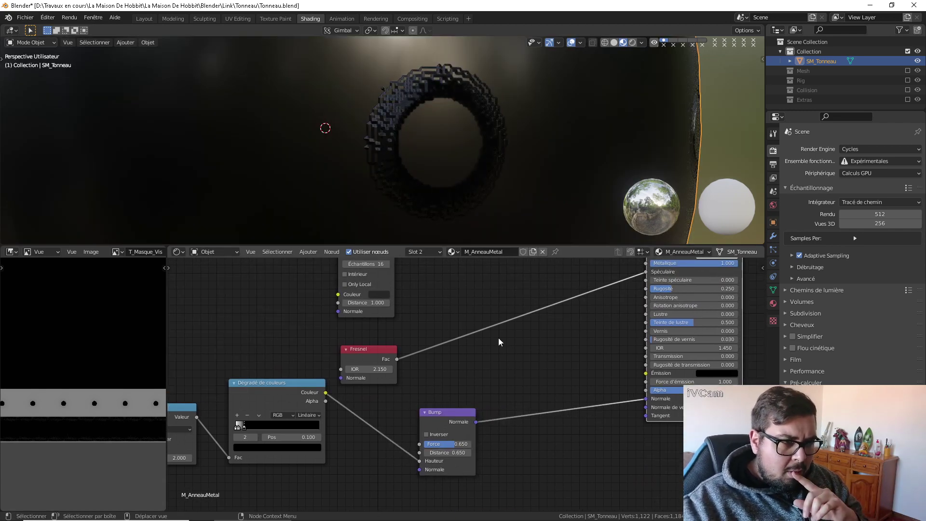
scroll(468, 184, down, 6)
middle_drag(465, 183, 438, 181)
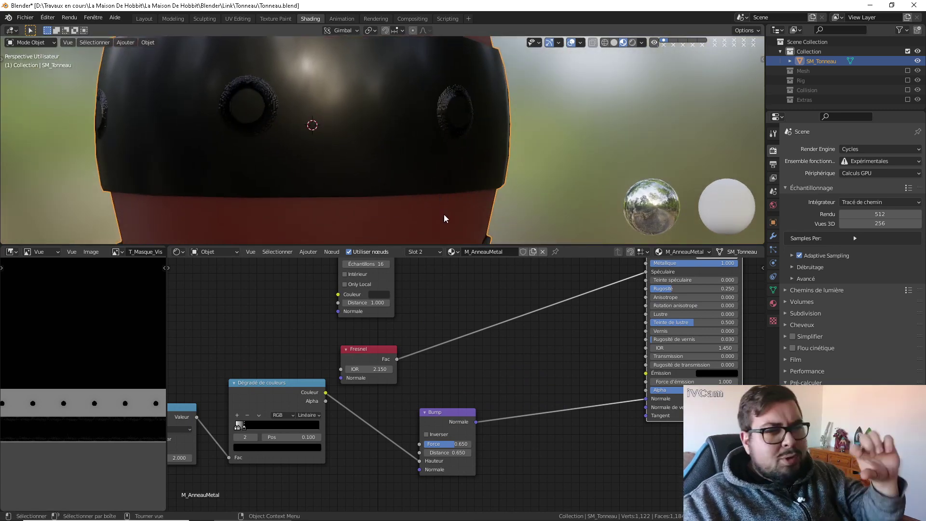
Delete the rivet mask chain: the Bump, Color Ramp, Divide math and T_Masque_Vis image nodes
click(456, 415)
key(x)
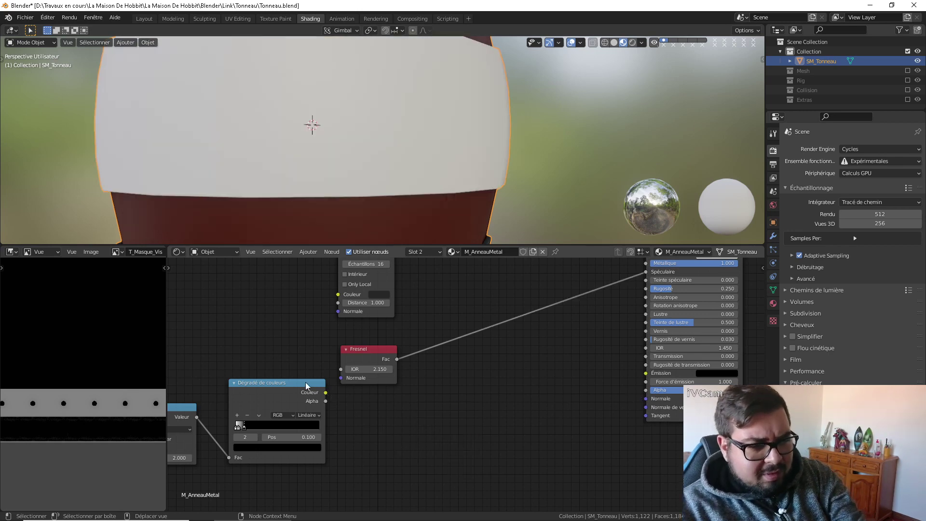
click(295, 384)
scroll(296, 384, down, 5)
middle_drag(299, 382, 339, 387)
key(x)
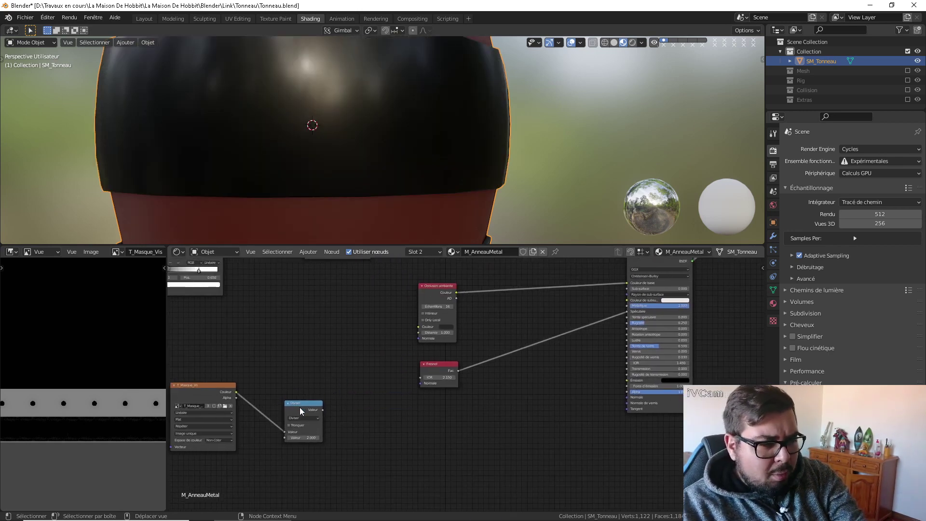
click(299, 407)
key(x)
click(228, 387)
key(x)
Delete the rivet branch's Ambient Occlusion, Fresnel and Principled BSDF nodes
middle_drag(736, 320, 619, 399)
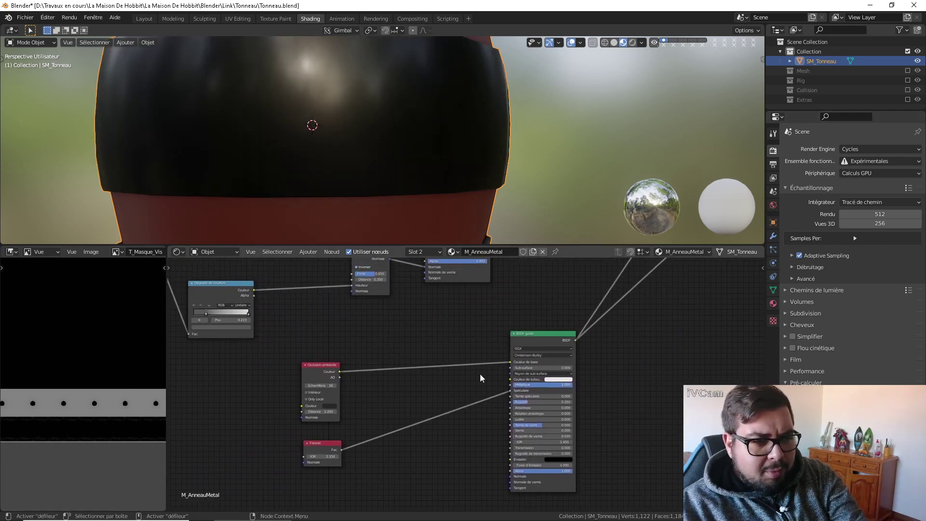
click(312, 374)
key(x)
click(332, 443)
key(x)
click(563, 341)
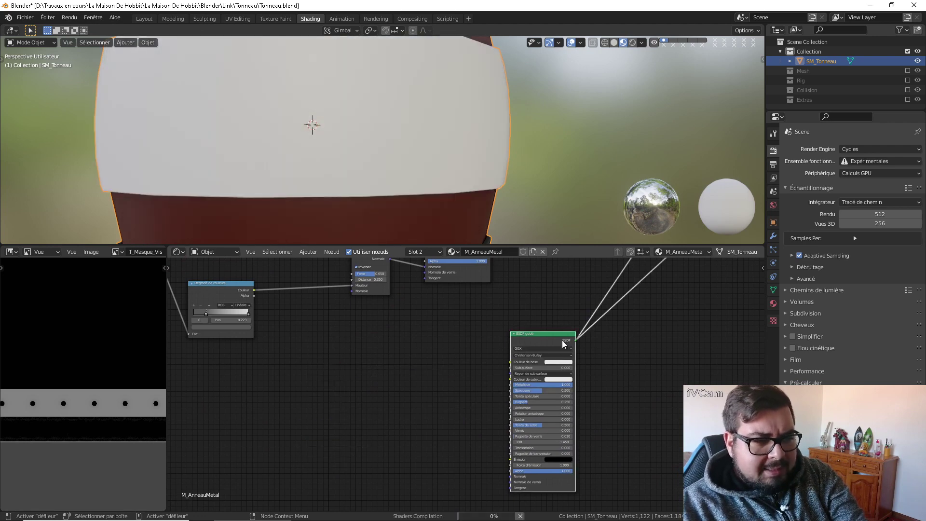
key(x)
Delete the Mix Shader together with the Color Ramp and image texture that fed its factor
scroll(637, 307, down, 6)
middle_drag(668, 294, 515, 452)
click(531, 364)
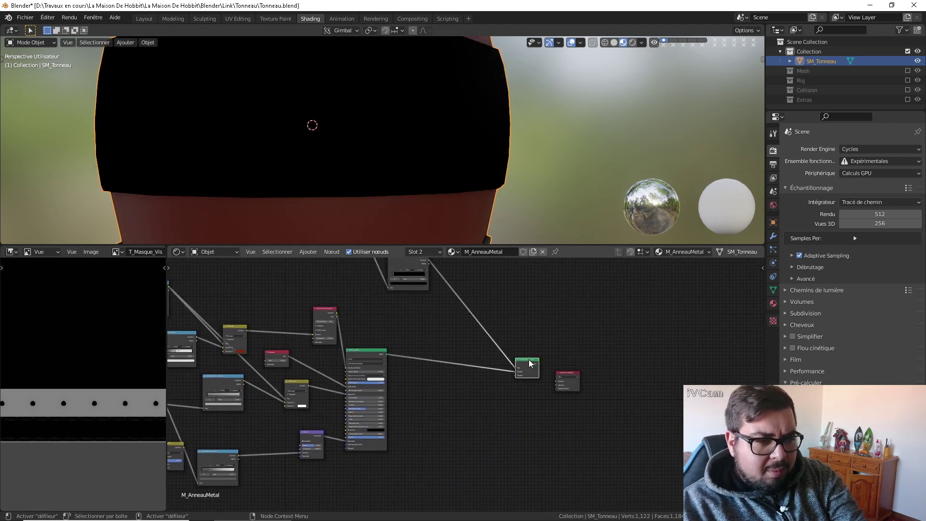
key(x)
middle_drag(407, 260, 448, 337)
click(441, 335)
key(x)
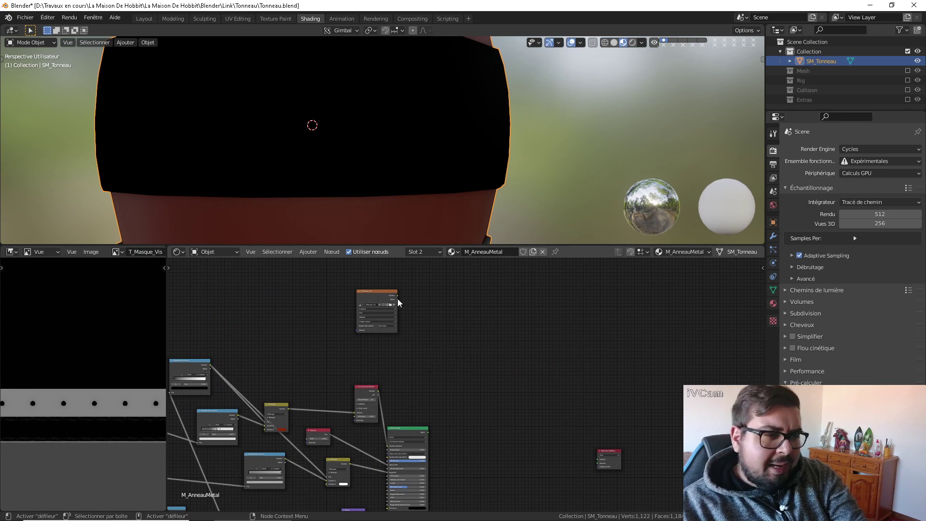
key(x)
Connect the remaining Principled BSDF to the Material Output's Surface and place the output node close beside it
middle_drag(454, 382, 452, 342)
drag(424, 395, 598, 418)
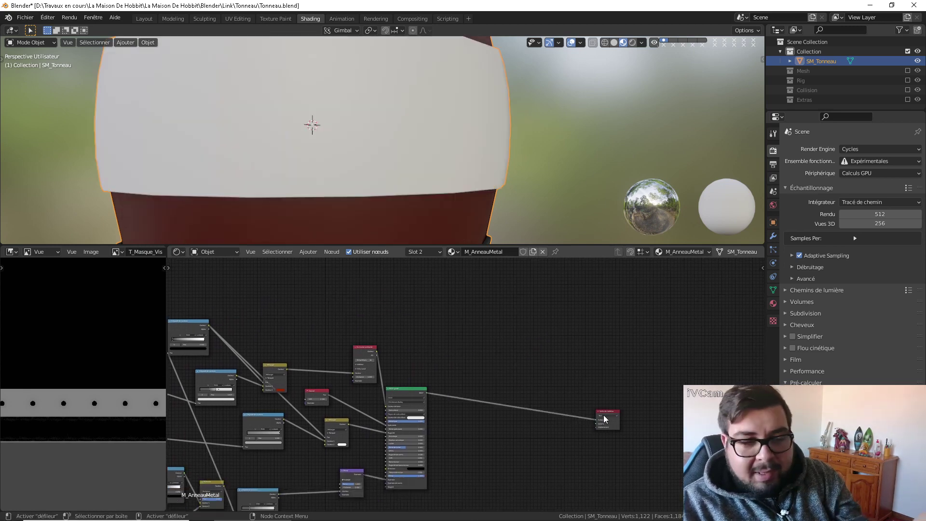
click(606, 412)
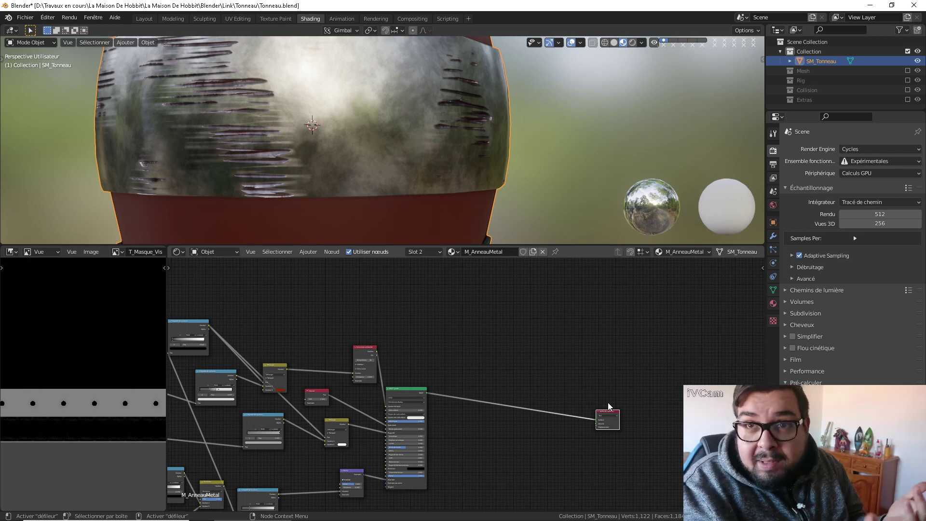
drag(609, 414, 483, 401)
middle_drag(448, 340, 512, 332)
scroll(508, 340, up, 2)
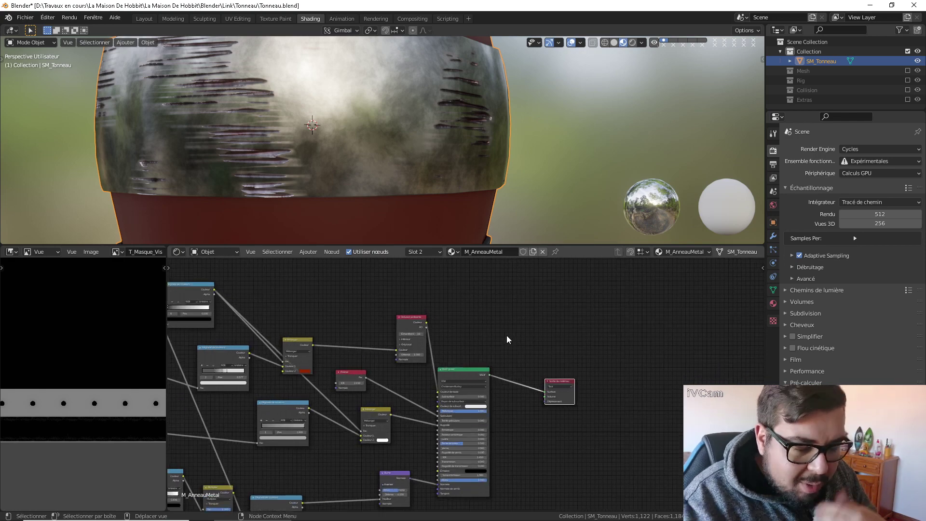
View the whole barrel and open the M_BaguesMetal material's node tree for editing
middle_drag(385, 174, 493, 277)
shift+middle_drag(438, 164, 438, 176)
right_click(445, 76)
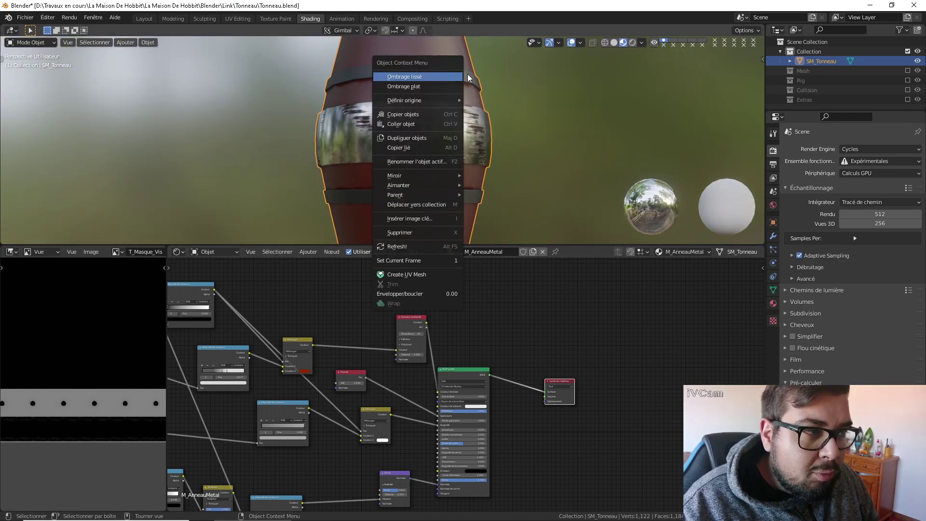
click(773, 303)
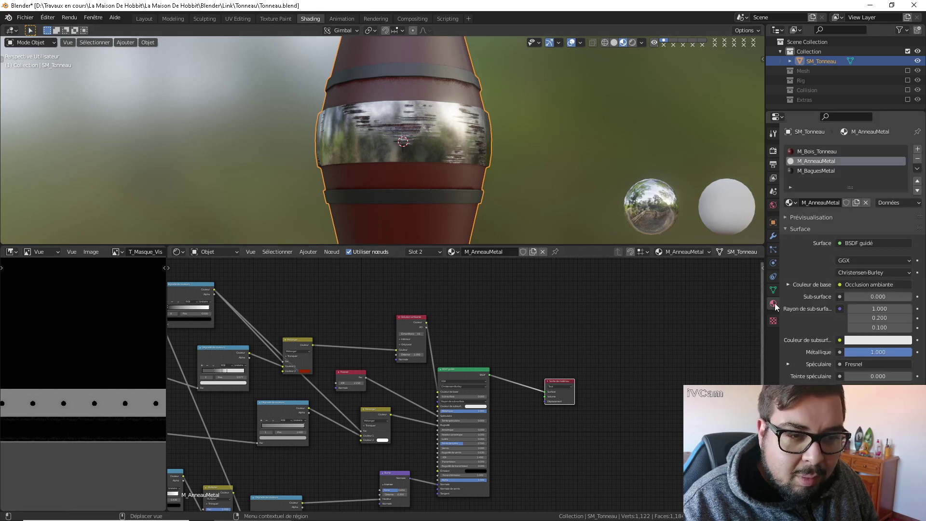
click(823, 171)
key(Home)
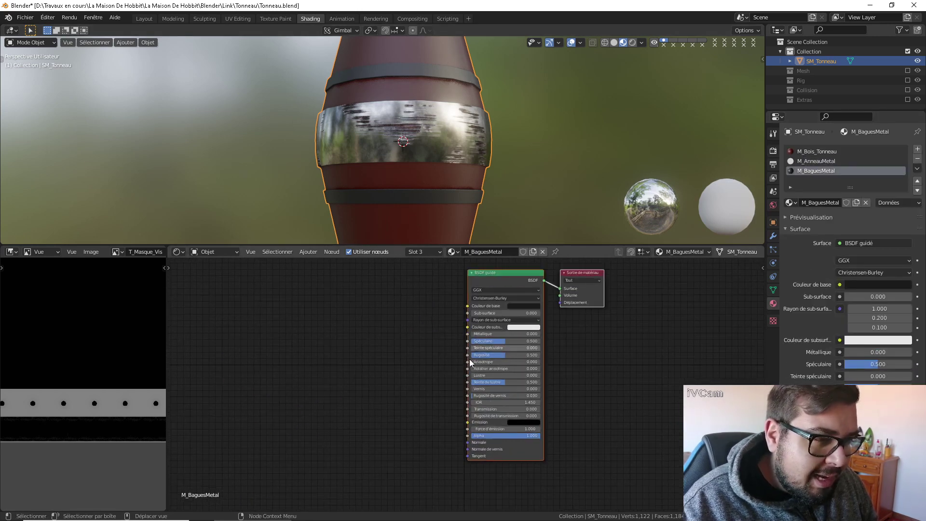
key(shift+a)
mouse_move(341, 313)
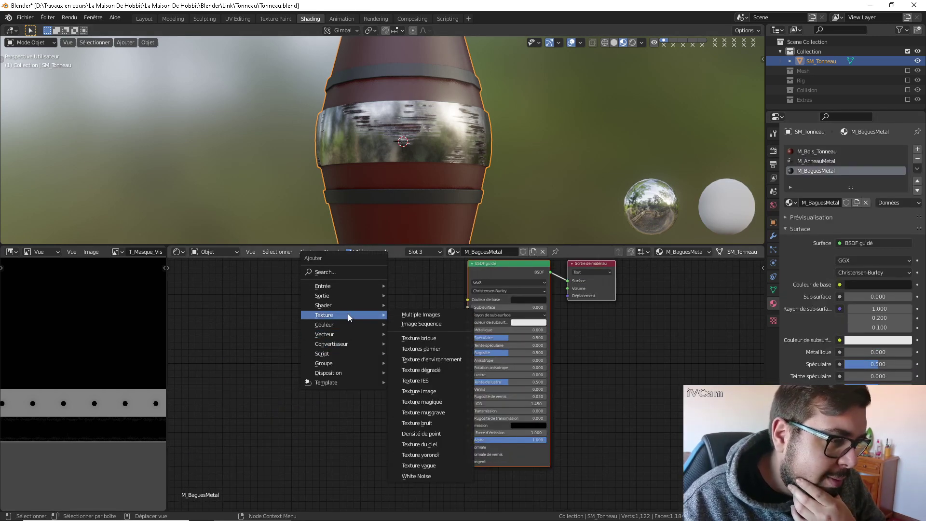
click(436, 392)
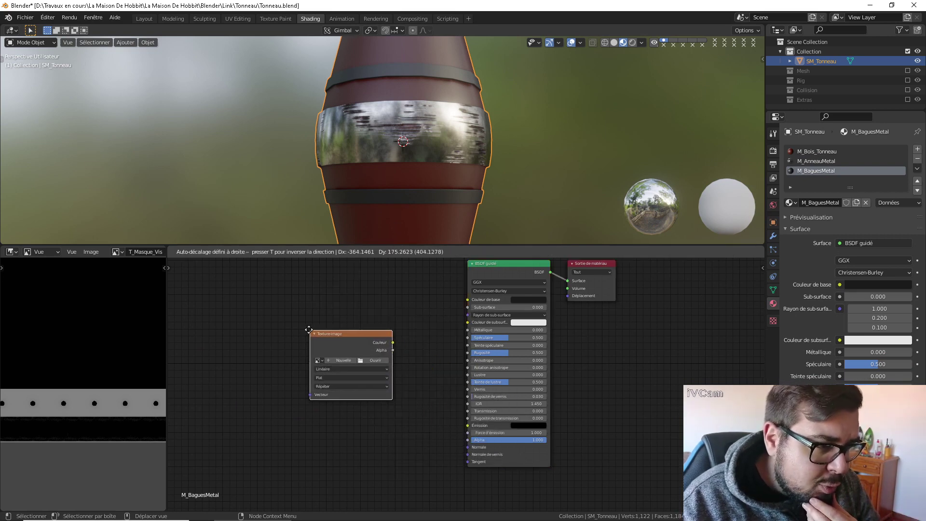
key(Escape)
Add an Ambient Occlusion node and connect its Color to the Principled BSDF's Base Color
key(shift+a)
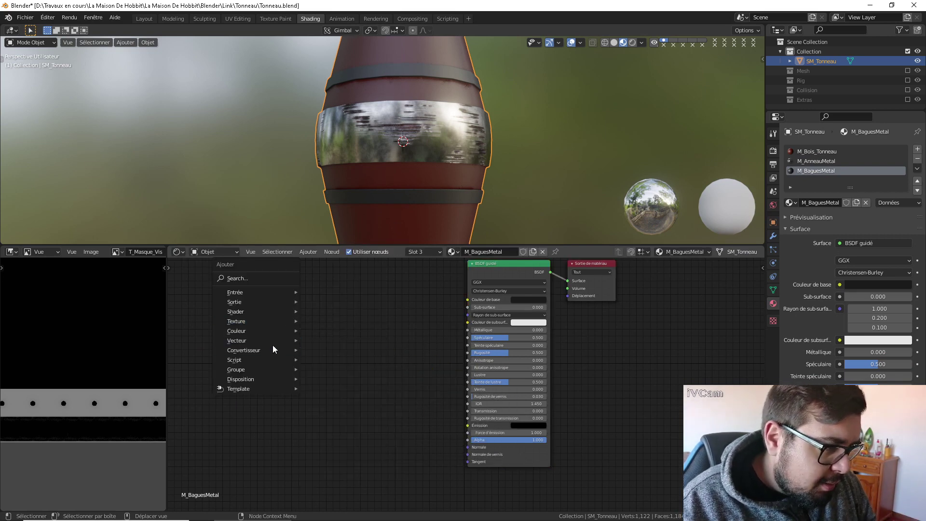
mouse_move(266, 332)
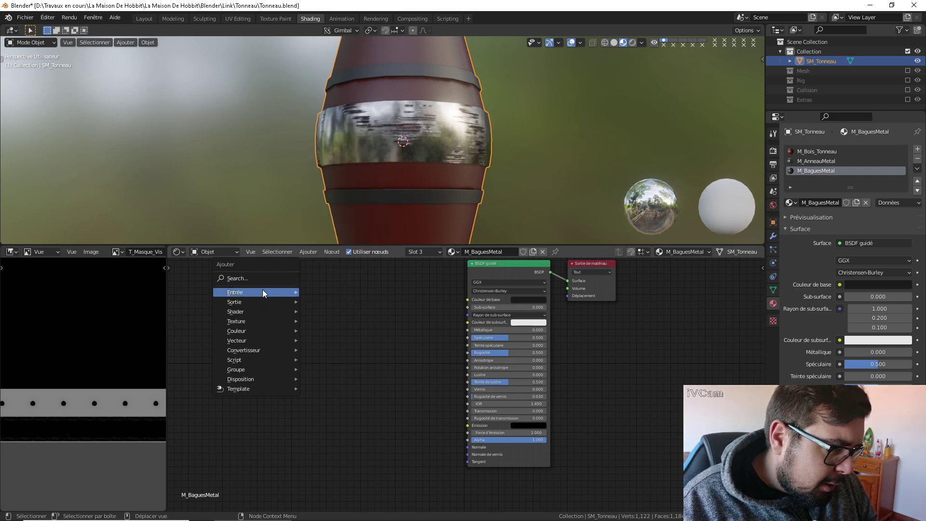
mouse_move(273, 299)
click(338, 295)
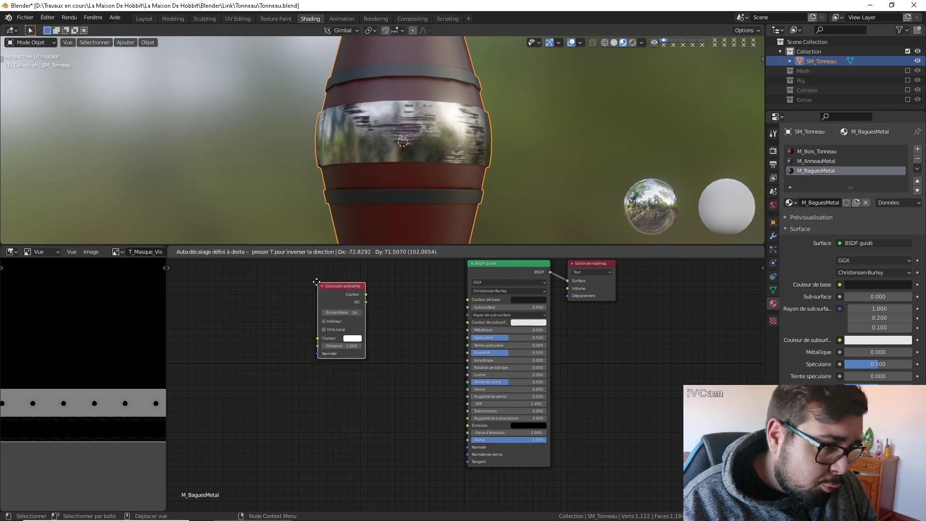
click(347, 296)
drag(365, 294, 467, 300)
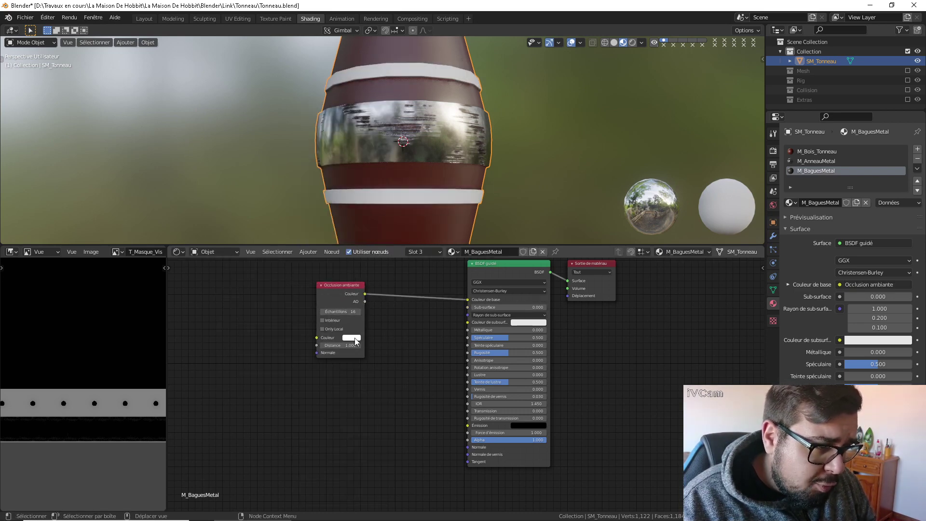
Set the Ambient Occlusion color's value to 0.1 and the shader's Metallic to 1.000
click(354, 338)
click(372, 322)
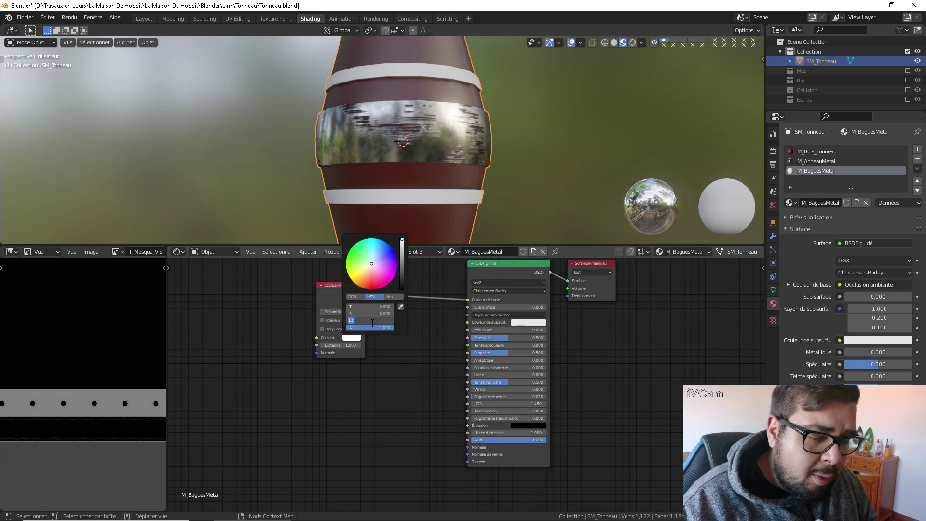
text(0.1)
key(Return)
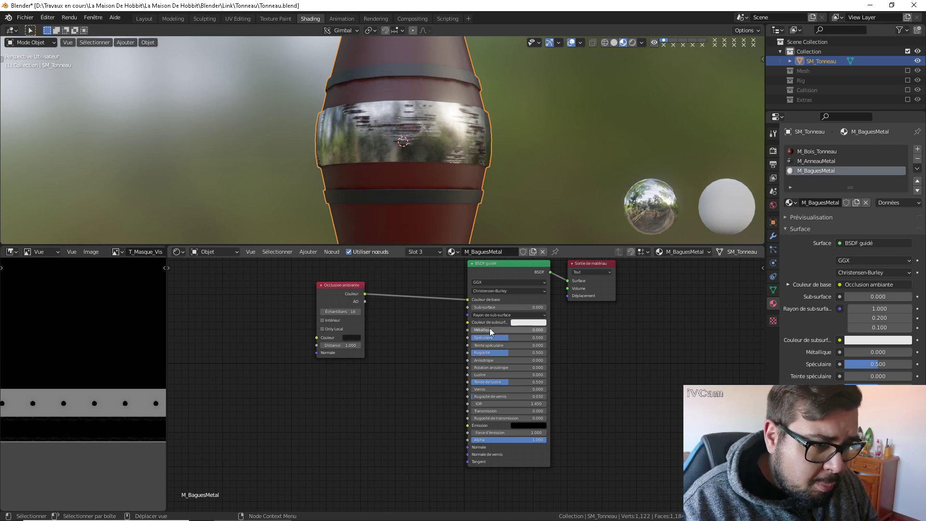
drag(490, 330, 545, 331)
Add a Fresnel node and connect its Fac output to the Principled BSDF's Specular
key(shift+a)
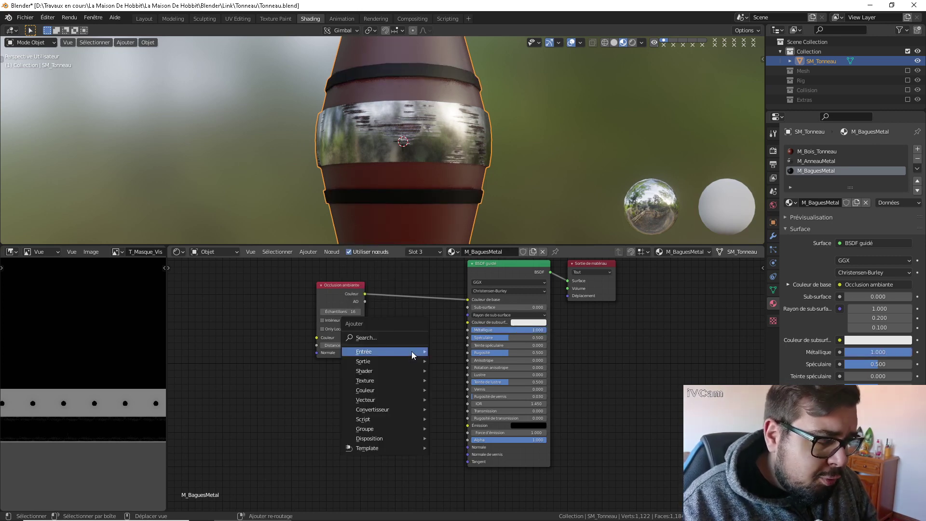
mouse_move(403, 351)
click(460, 202)
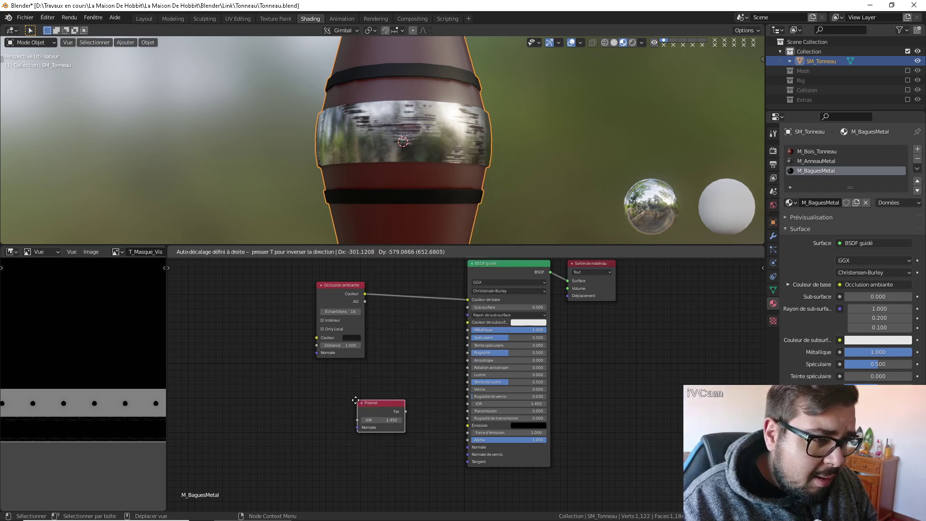
click(383, 412)
drag(389, 416, 468, 337)
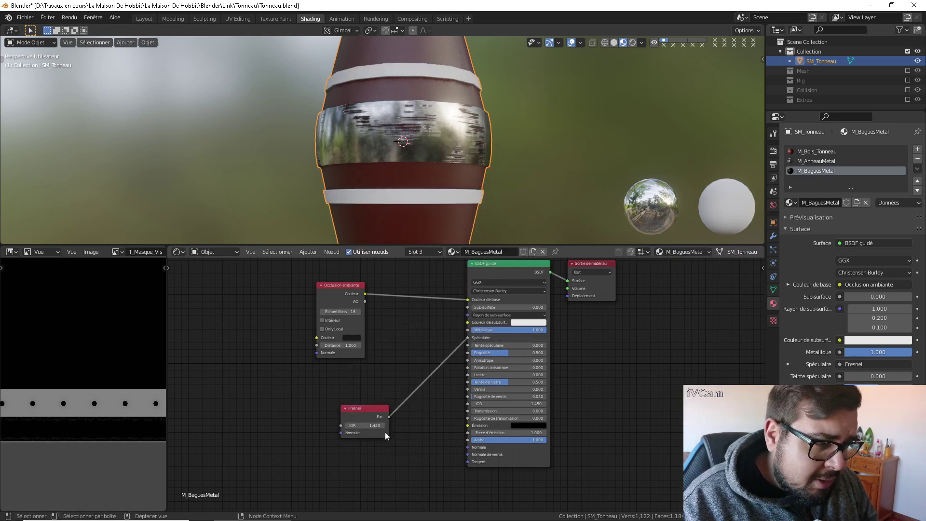
Set the Fresnel's IOR to 1.75 and position the node just below the Ambient Occlusion node
click(370, 425)
text(1.75)
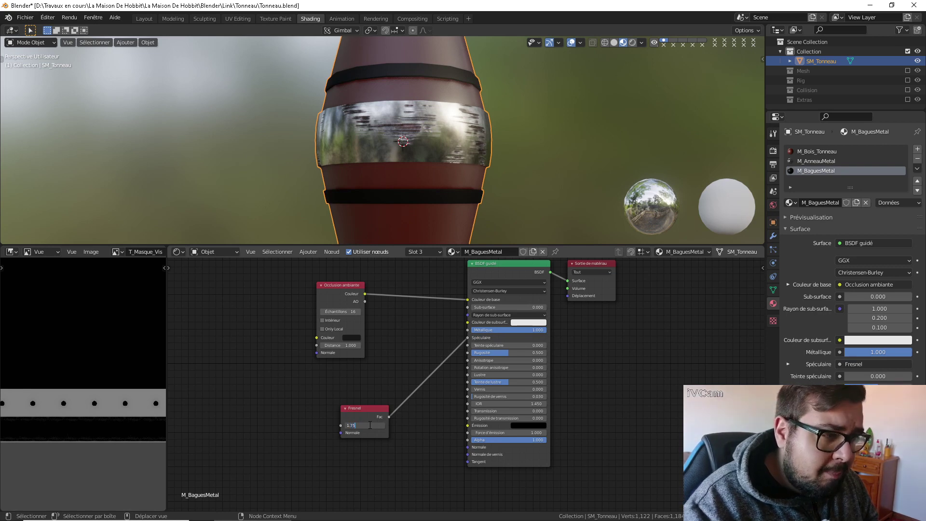
text(+)
key(Return)
click(370, 425)
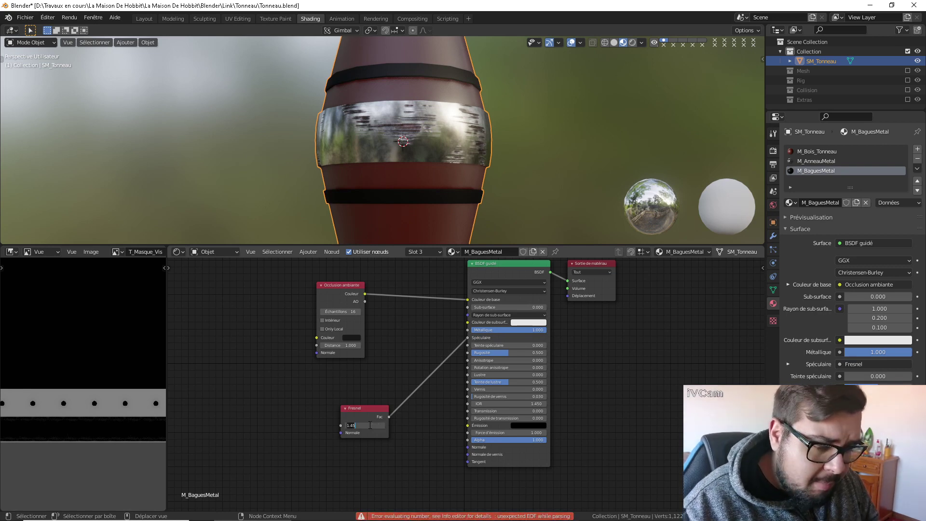
text(1.75)
key(Return)
drag(362, 410, 347, 381)
Add a Voronoi Texture node in the empty area below and to the left of the Fresnel node
key(shift+a)
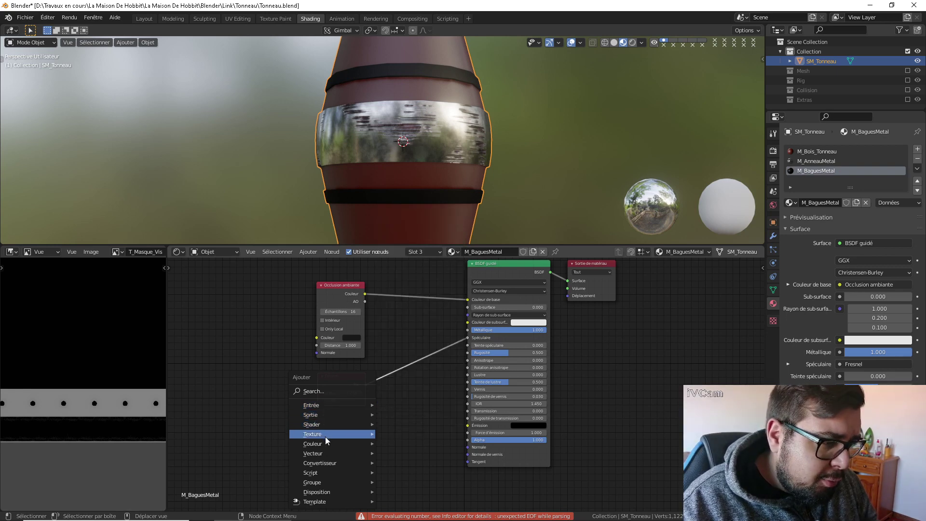
mouse_move(325, 436)
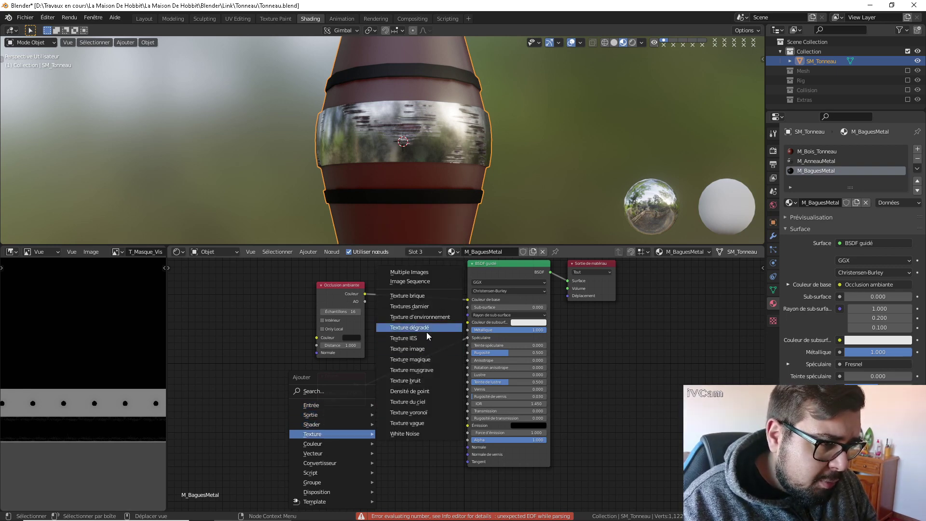
click(427, 412)
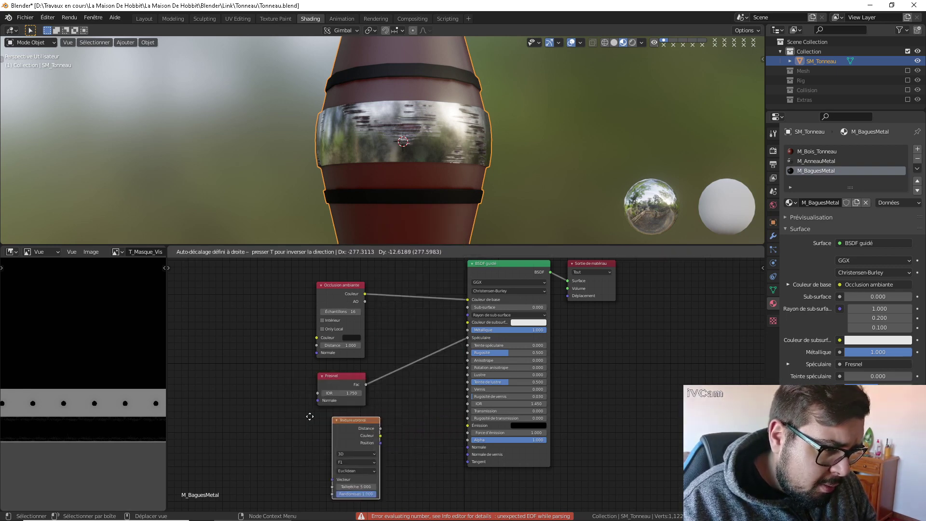
click(198, 417)
Add a Bump node feeding the Principled BSDF's Normal, and connect the Voronoi's Distance to the Bump's Height
key(shift+a)
mouse_move(283, 452)
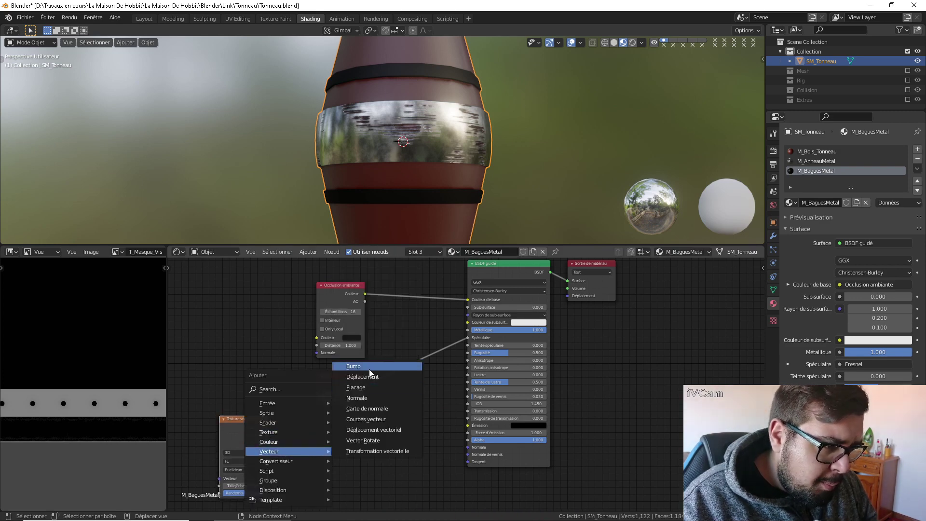
click(354, 367)
click(353, 437)
drag(401, 449, 467, 447)
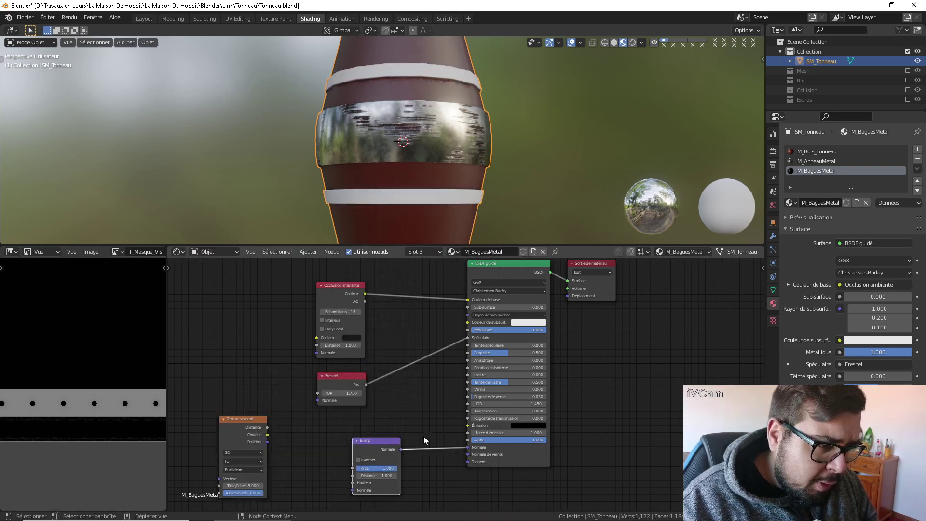
middle_drag(423, 440, 480, 413)
drag(324, 400, 411, 456)
middle_drag(346, 394, 403, 378)
scroll(435, 168, up, 3)
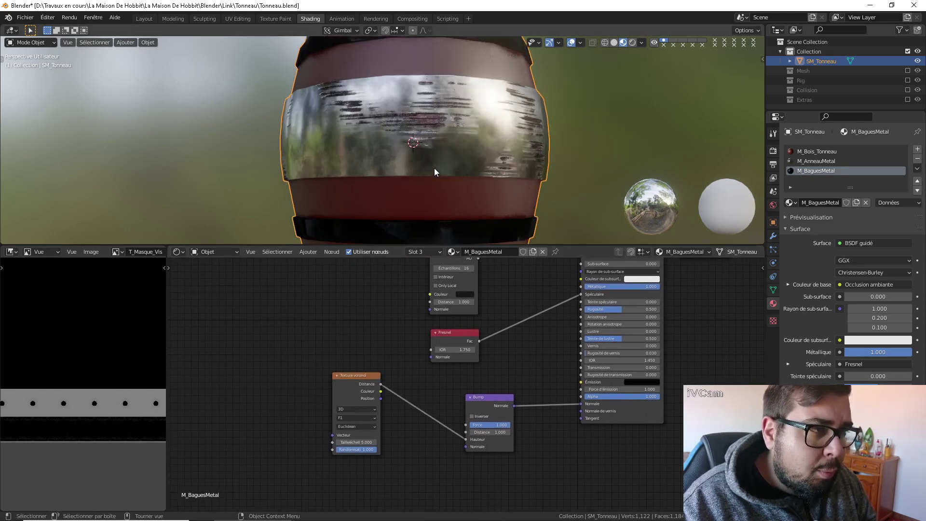
shift+middle_drag(435, 168, 407, 226)
scroll(407, 227, up, 1)
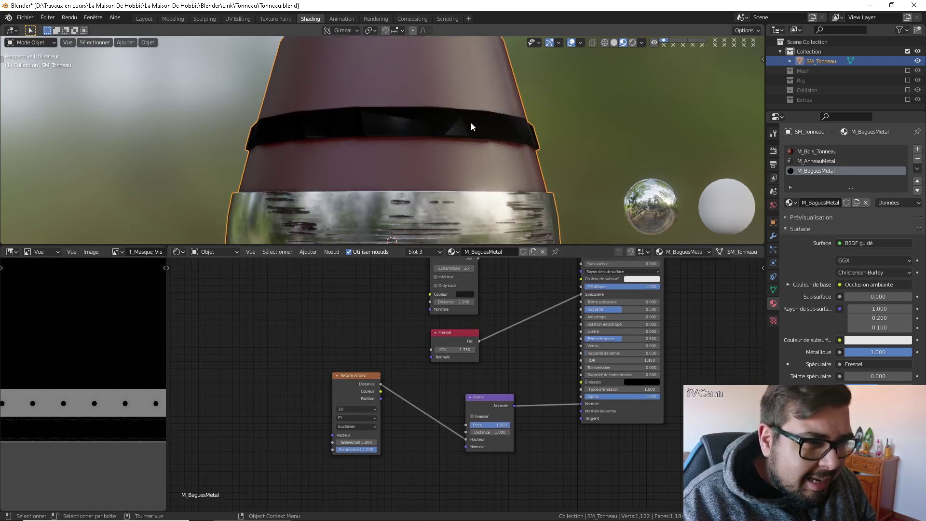
Add Texture Coordinate and Mapping nodes before the Voronoi using Object coordinates, and preview the Voronoi on the hoop
middle_drag(357, 384, 413, 358)
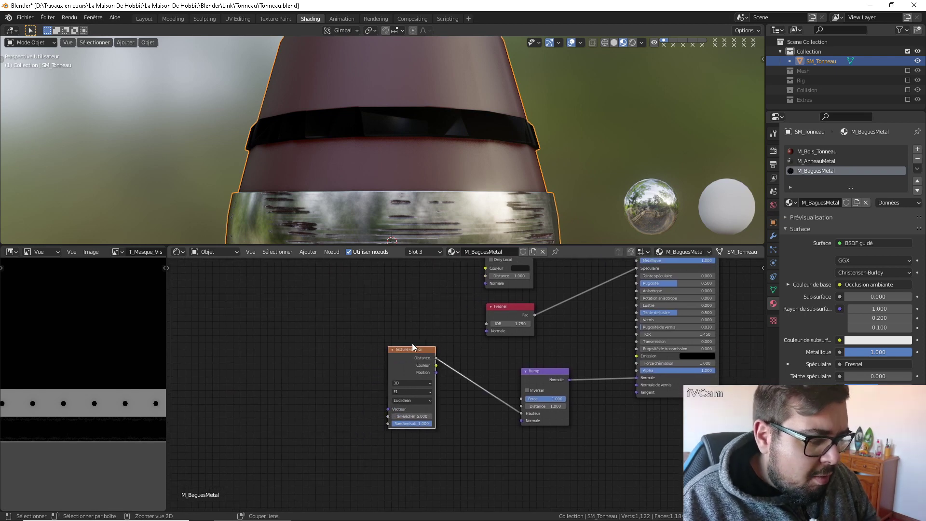
key(ctrl+t)
middle_drag(260, 369, 285, 362)
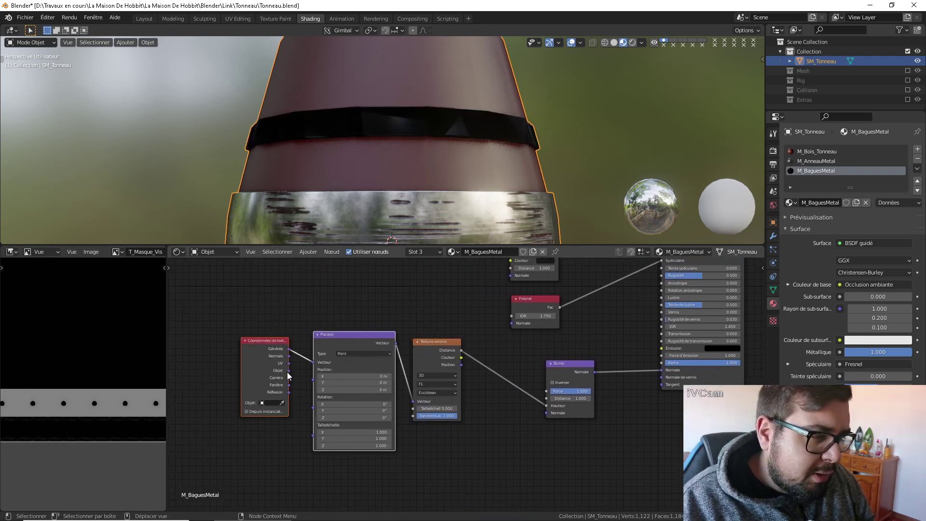
drag(288, 372, 318, 363)
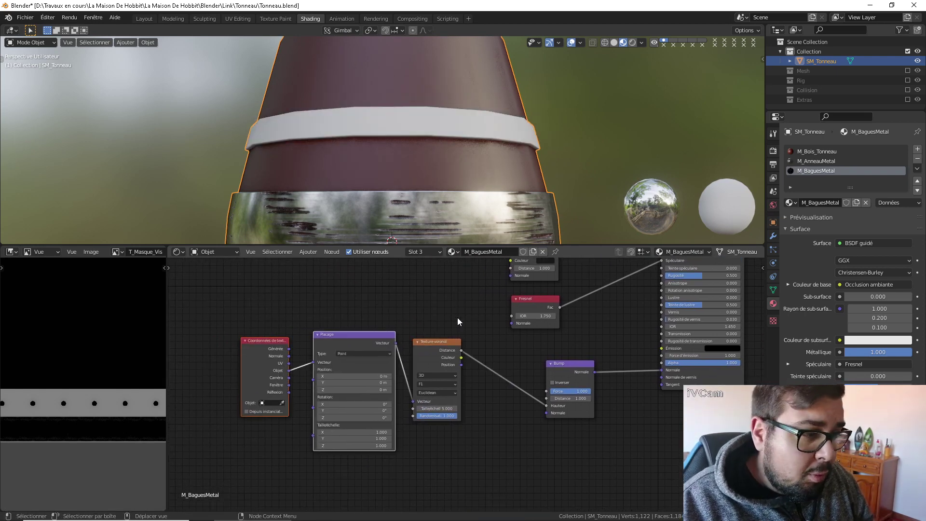
ctrl+scroll(393, 321, down, 4)
ctrl+shift+click(352, 343)
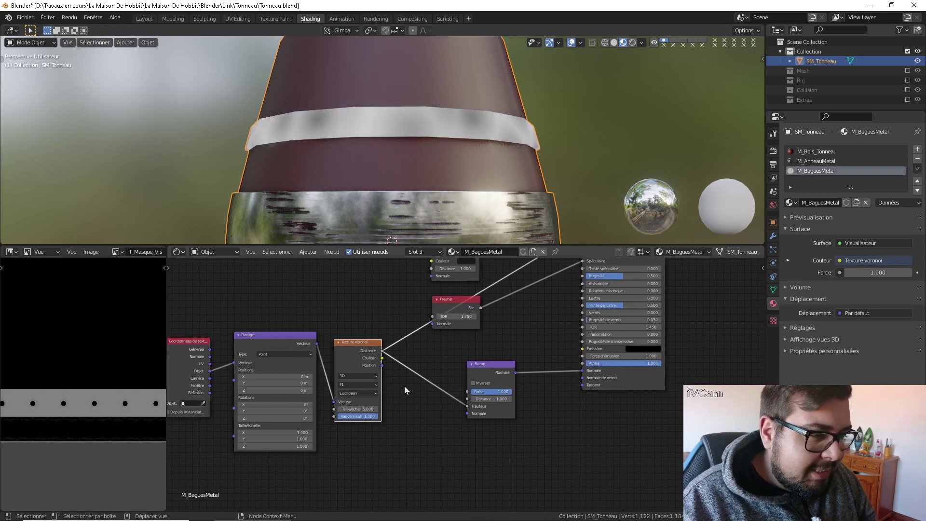
Insert a Color Ramp node between the Voronoi Texture's Distance and the Bump's Height
key(shift+a)
mouse_move(392, 400)
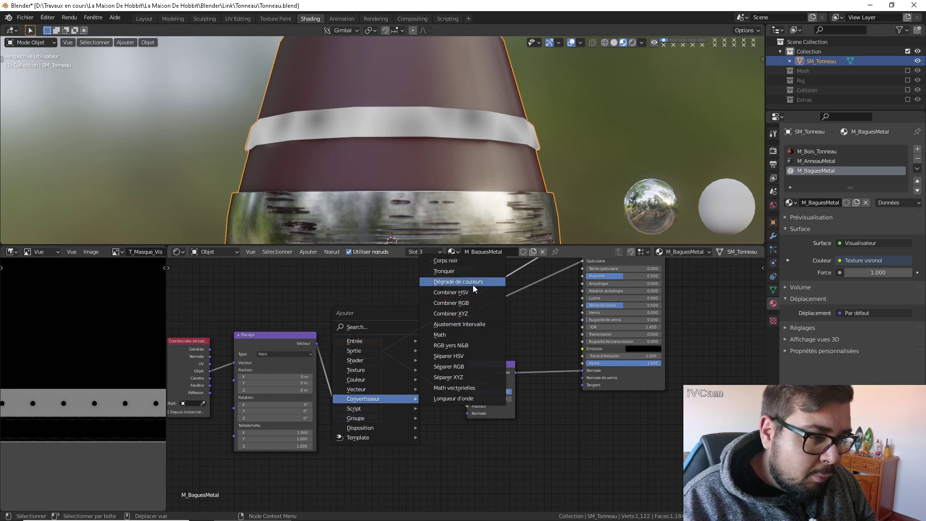
click(458, 283)
click(430, 398)
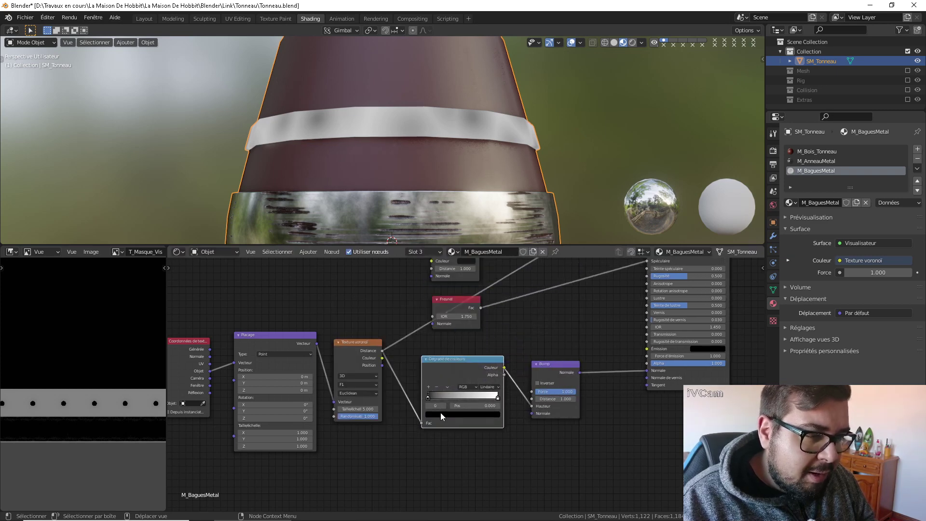
Set the Color Ramp's black stop to a value of 0.6 and its white stop to a value of 0.85
click(441, 413)
click(457, 395)
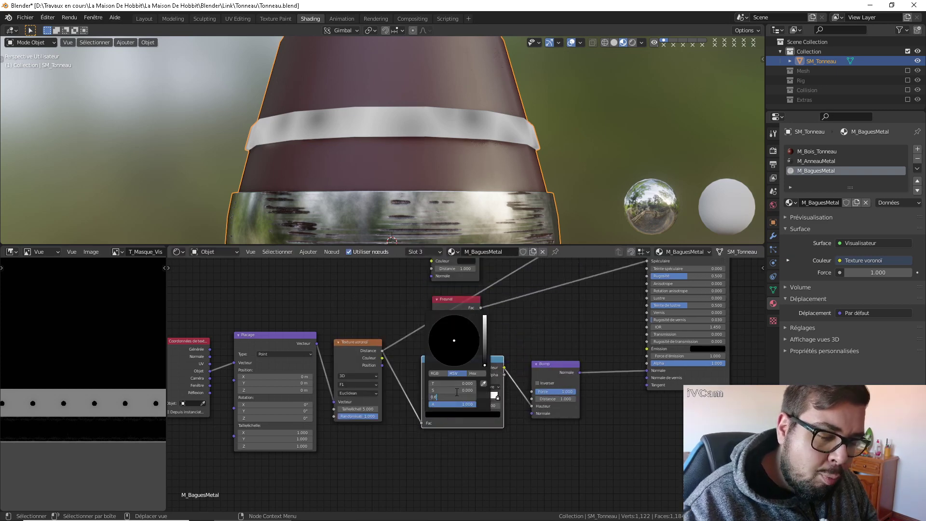
text(0.6)
key(Return)
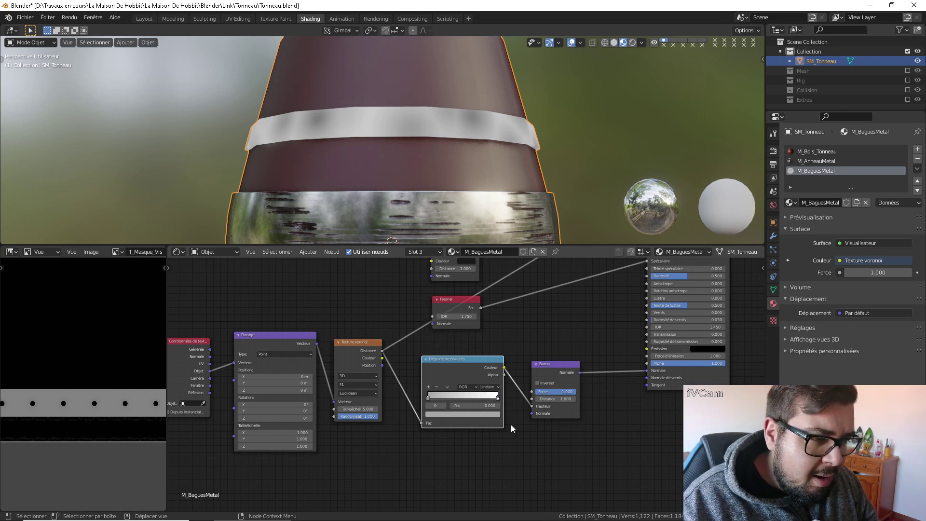
click(496, 397)
click(480, 414)
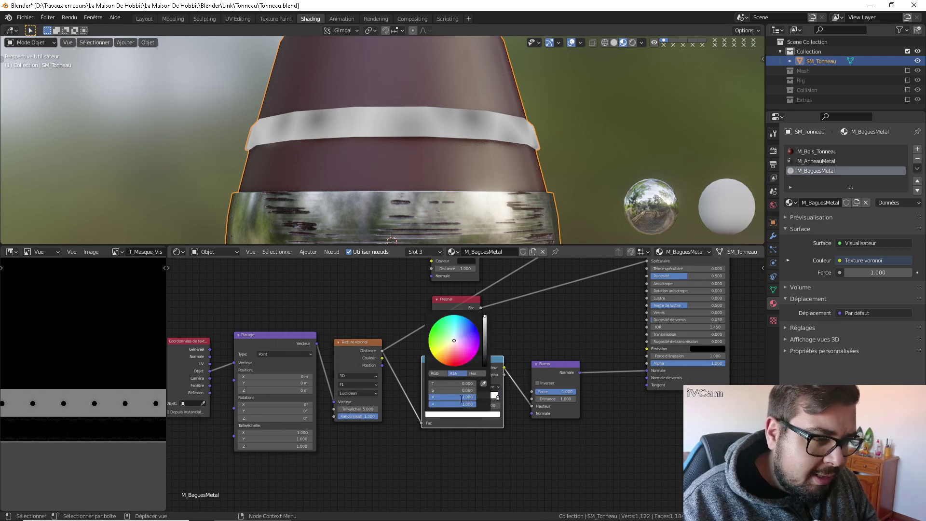
click(461, 397)
text(0.85)
key(Return)
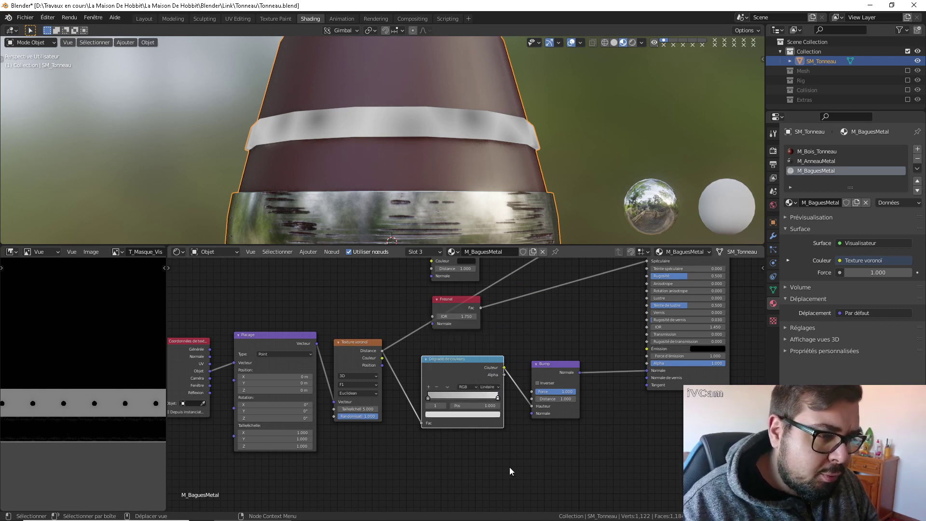
Preview the Color Ramp on the hoop and bring its two stops closer together, with the lighter one at 0.736
ctrl+shift+click(465, 360)
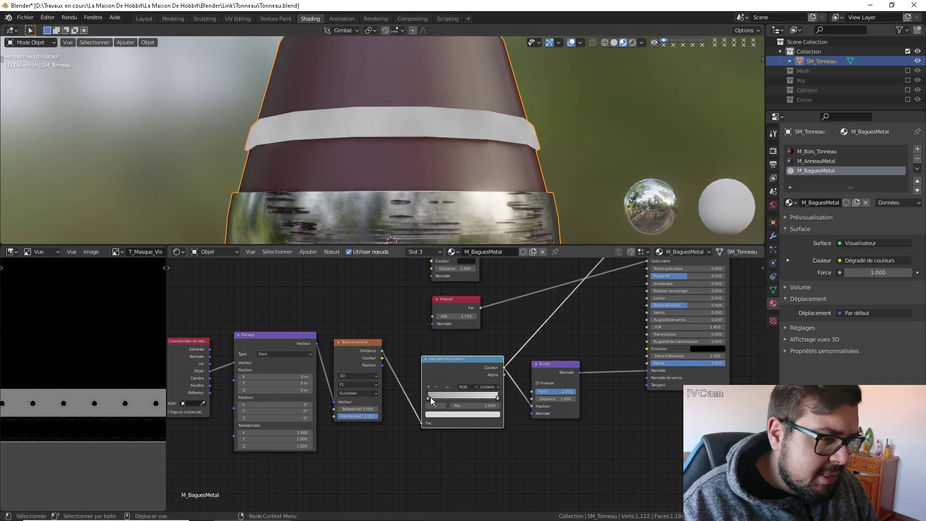
drag(430, 398, 480, 396)
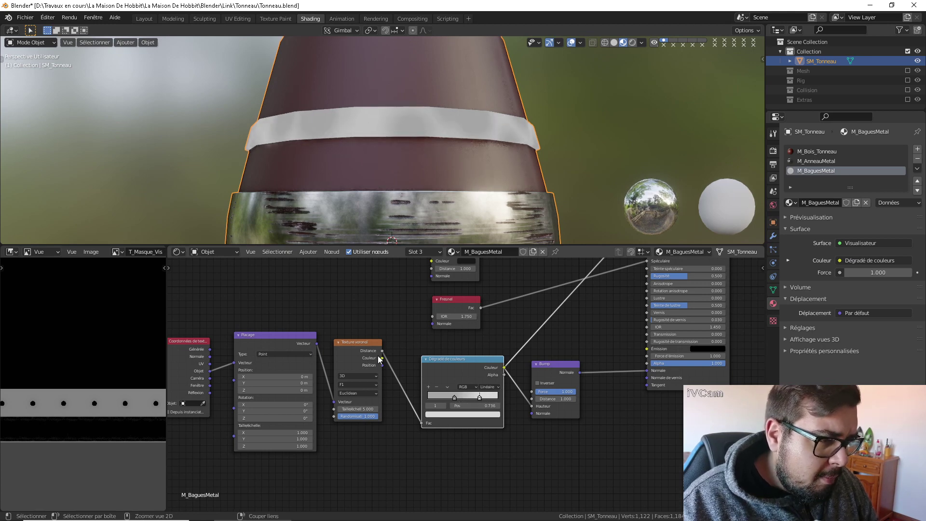
Set the Voronoi Texture's Scale to 40
drag(359, 409, 531, 409)
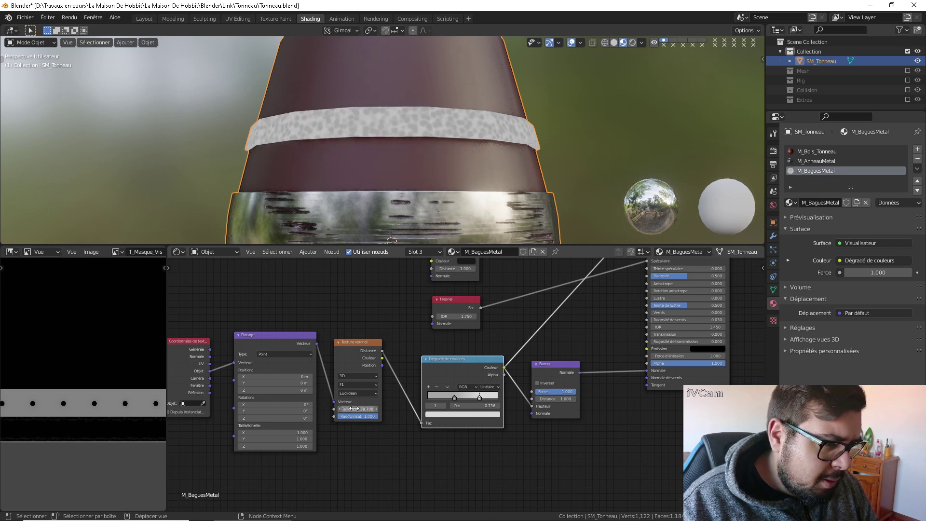
click(354, 409)
text(40)
key(Return)
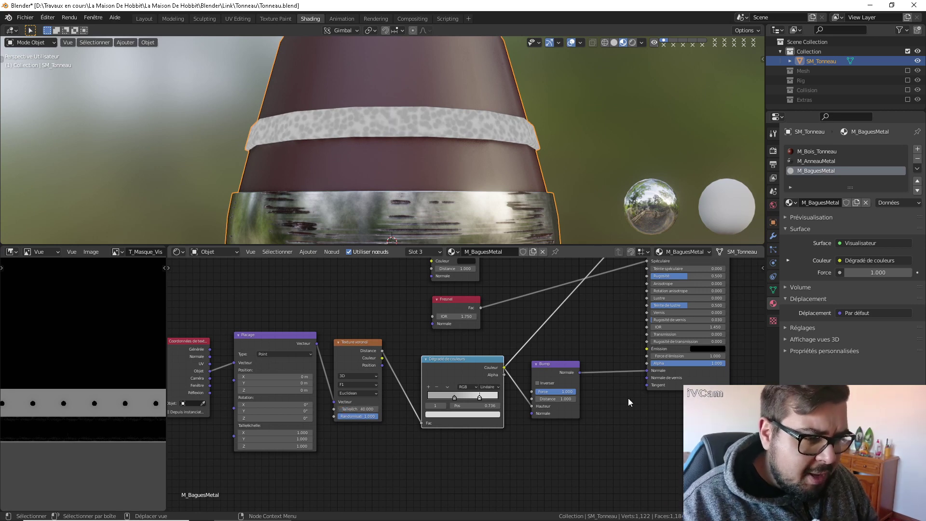
Insert a Noise Texture node between the Mapping and Voronoi nodes, with its Color feeding the Voronoi's Vector
key(shift+a)
mouse_move(532, 375)
mouse_move(509, 342)
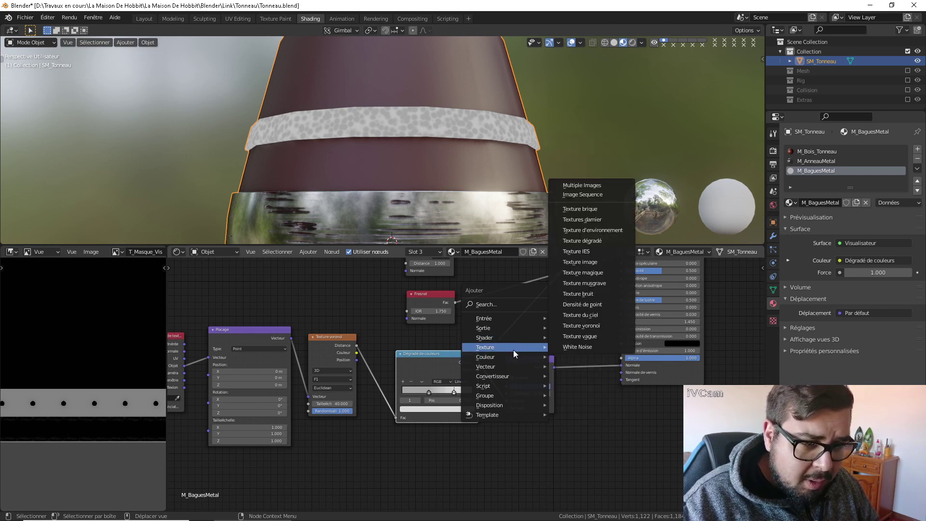
click(596, 294)
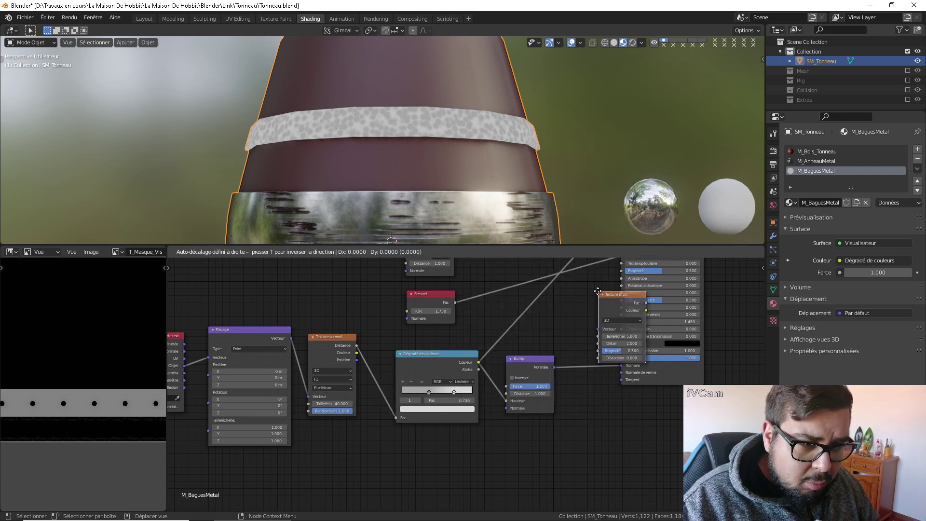
click(297, 337)
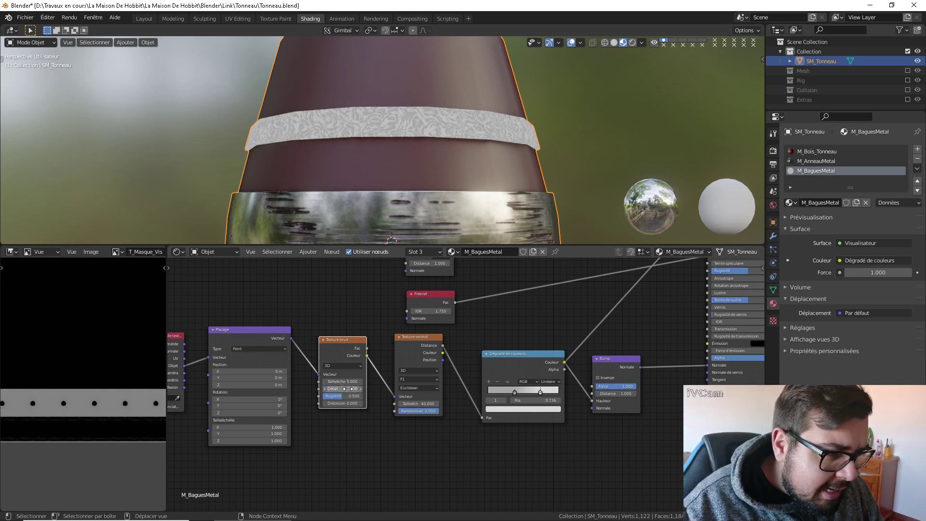
Set the Noise Texture's Detail to 0 and its Scale to 2
drag(356, 387, 321, 387)
scroll(343, 166, up, 3)
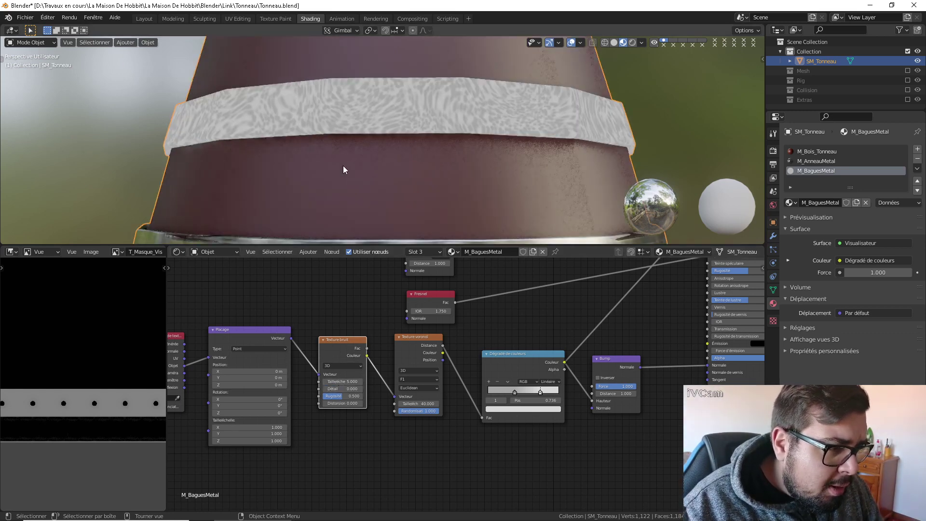
scroll(343, 166, down, 1)
click(357, 381)
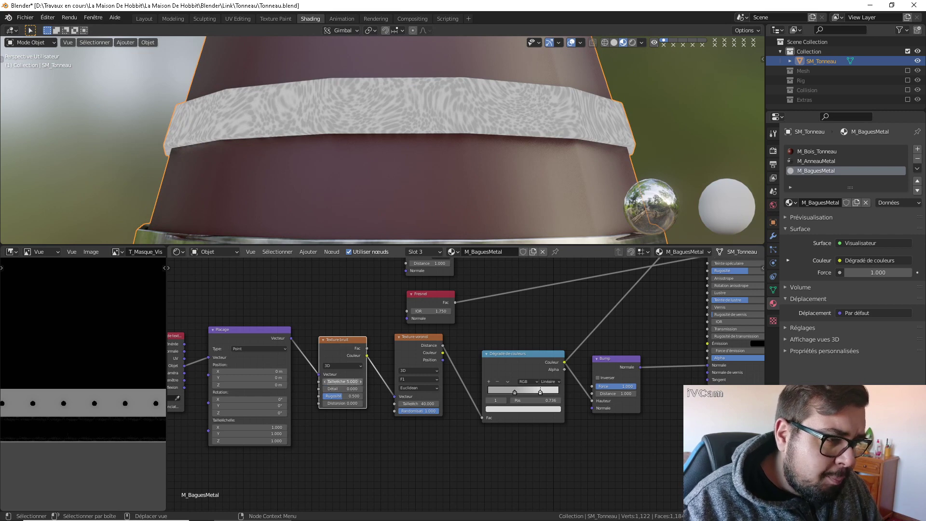
text(3)
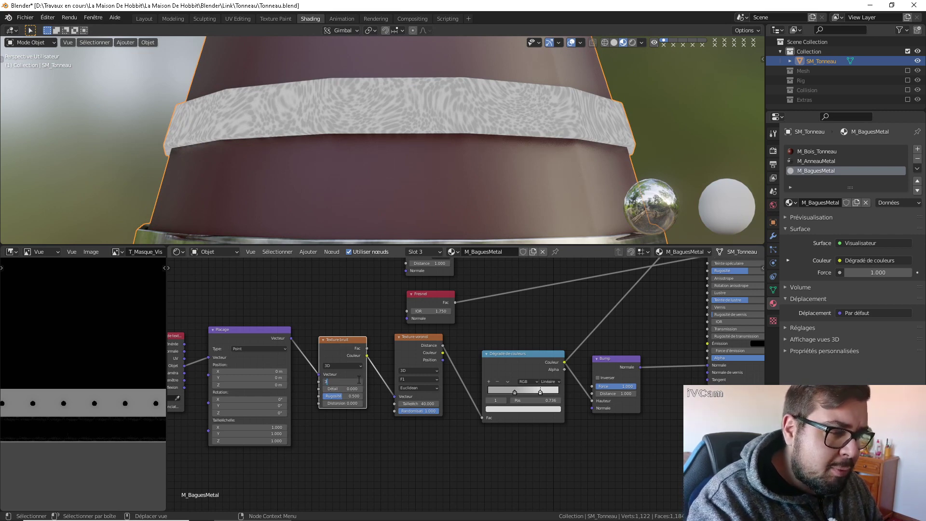
text(22)
key(Return)
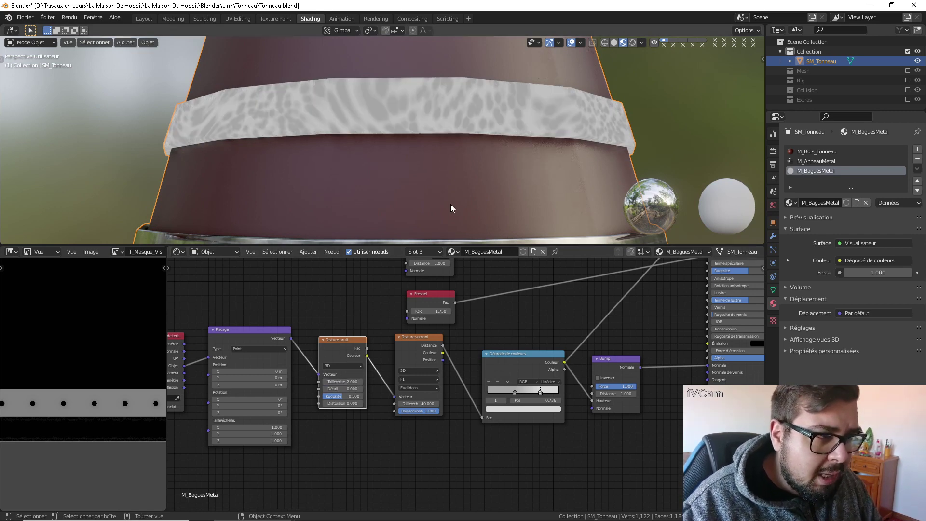
Raise the Noise Texture's Roughness to 1.000
scroll(470, 400, up, 1)
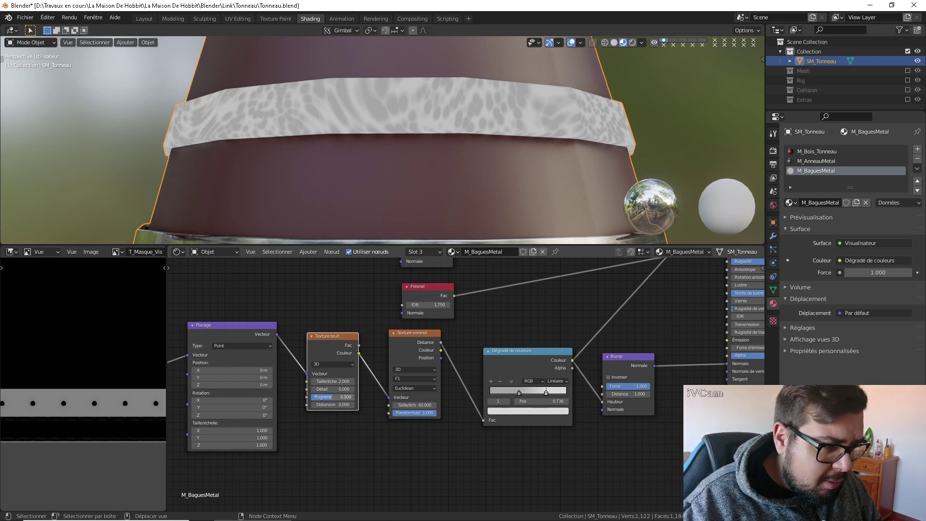
drag(333, 397, 356, 397)
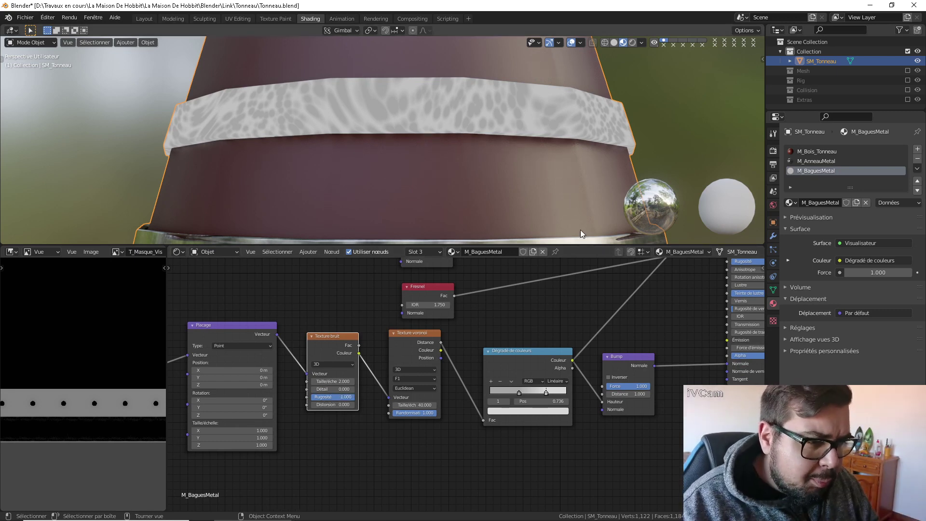
scroll(606, 331, up, 1)
Move the Color Ramp's darker stop back to the start of the gradient and its lighter stop to position 1.000
middle_drag(606, 331, 425, 345)
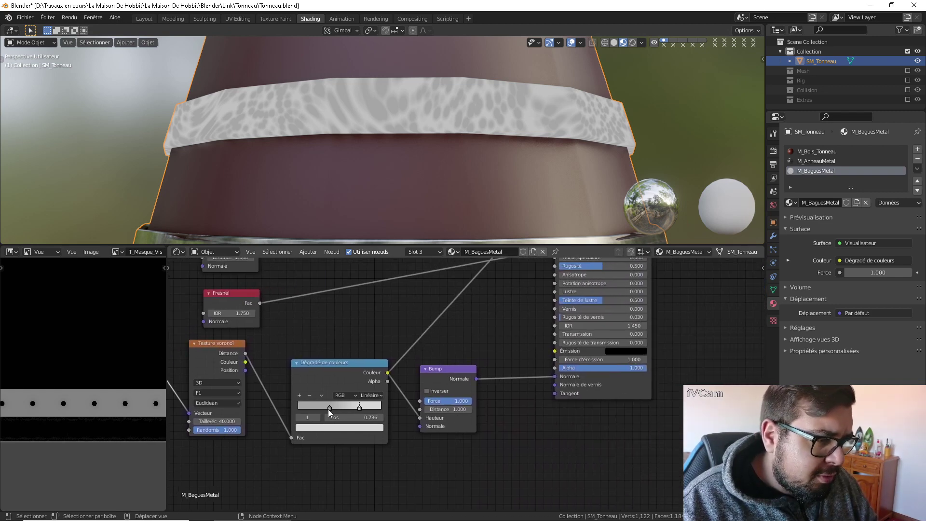
drag(330, 408, 382, 407)
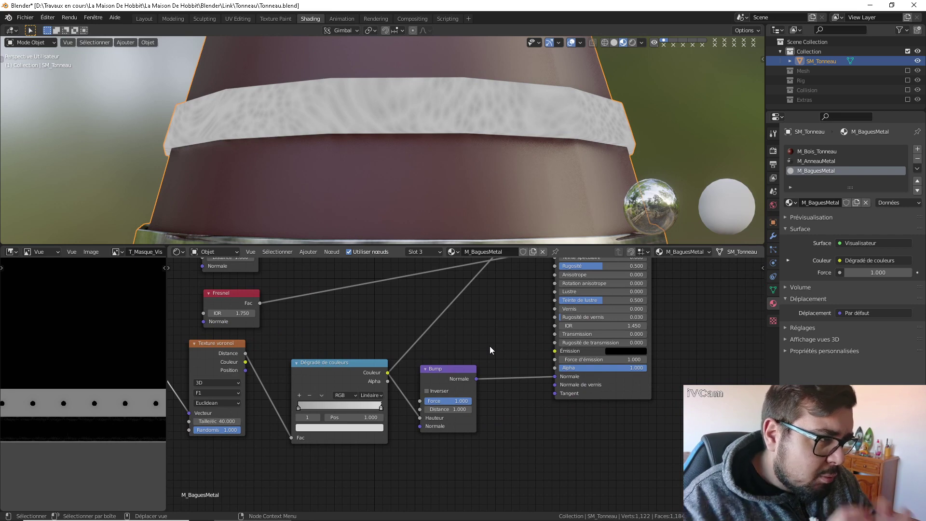
Set the Bump node's Distance to 0.35 and its Strength to 0.65
click(458, 409)
text(1.0)
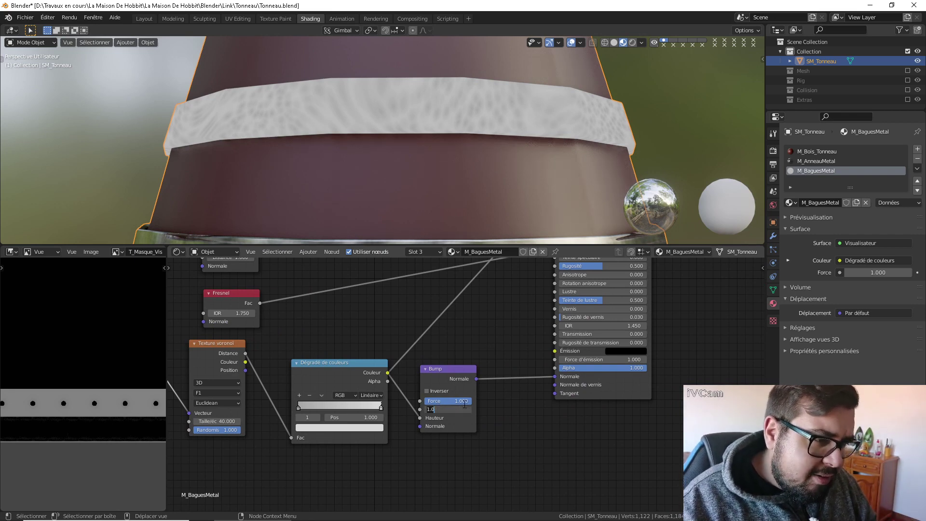
key(Return)
click(465, 402)
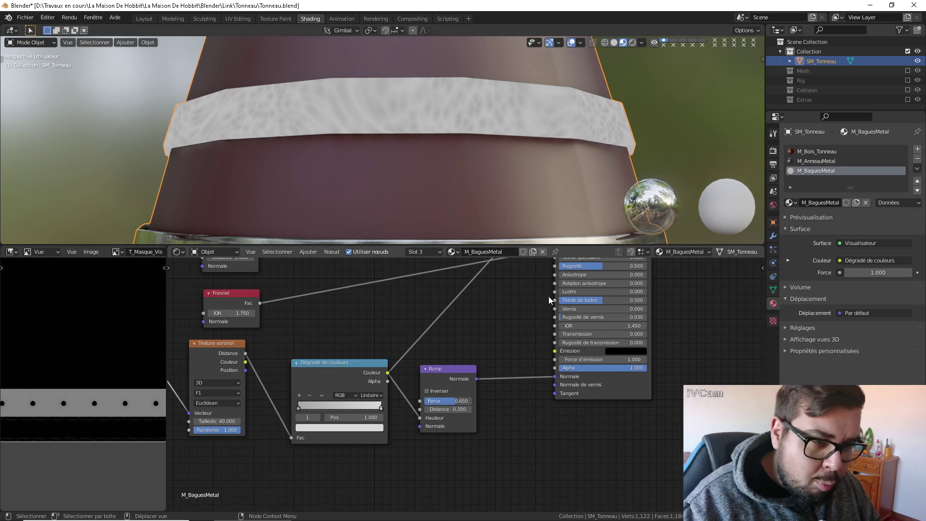
Switch the preview back to the Principled BSDF to show the complete hoop material on the barrel
middle_drag(548, 296, 487, 365)
click(535, 335)
click(593, 309)
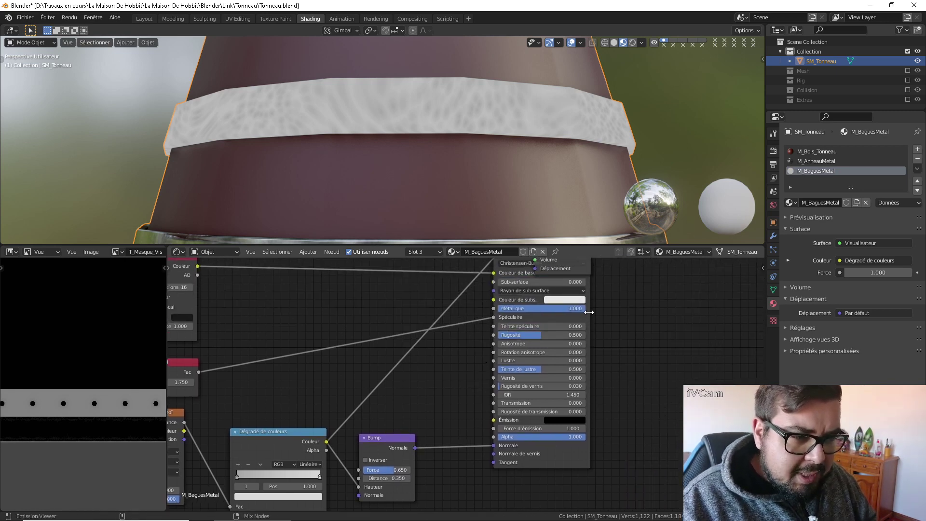
ctrl+shift+click(589, 313)
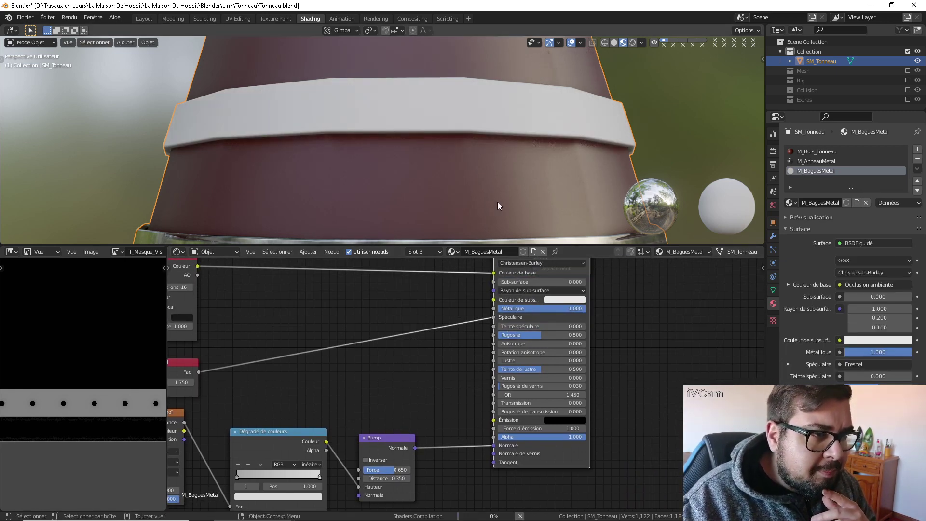
scroll(501, 190, down, 2)
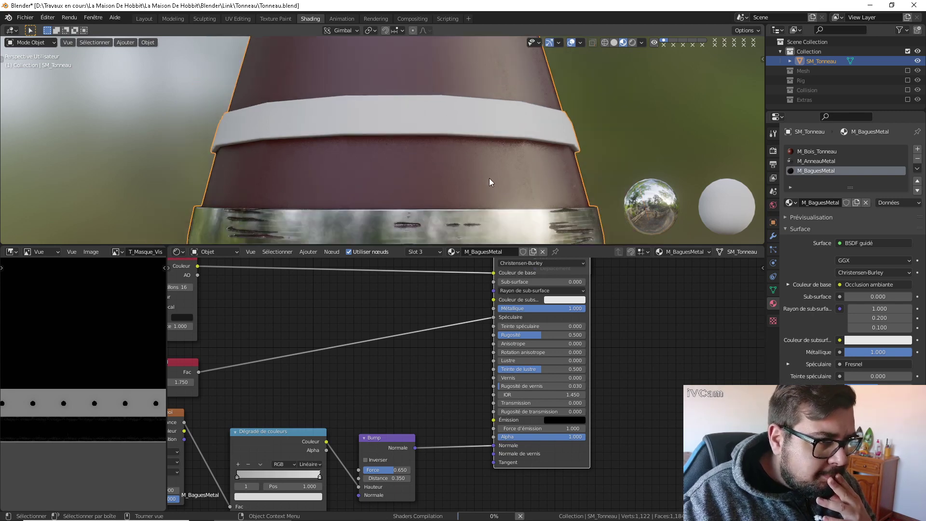
Turn on Inverser for the Bump node of the M_BaguesMetal material
middle_drag(494, 173, 520, 183)
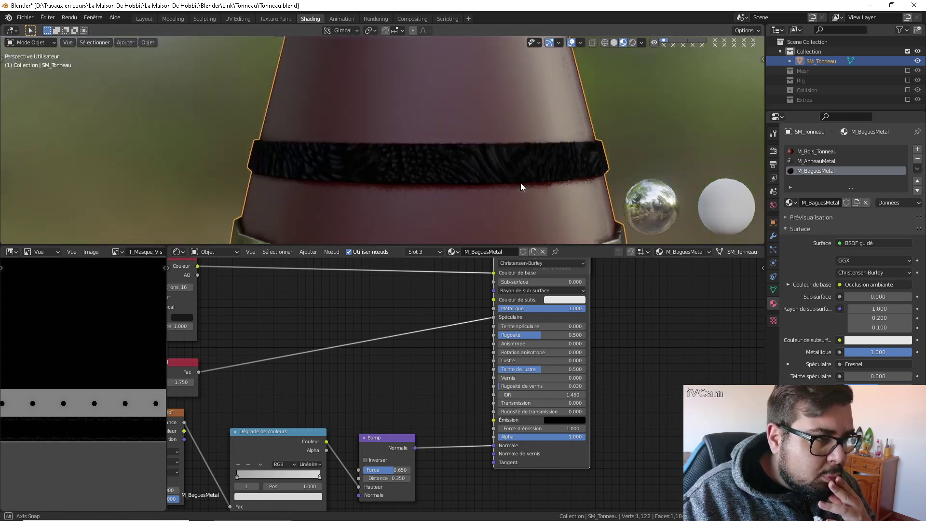
scroll(453, 204, up, 3)
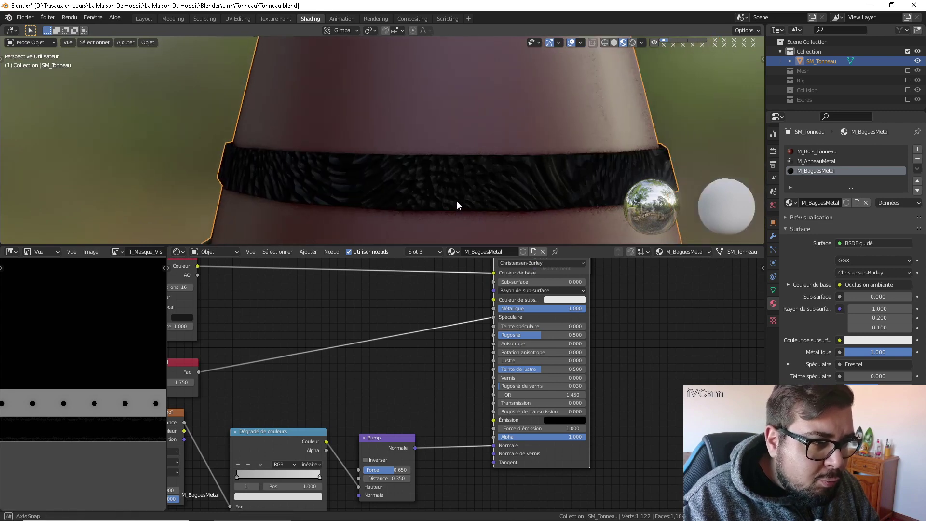
middle_drag(456, 201, 467, 155)
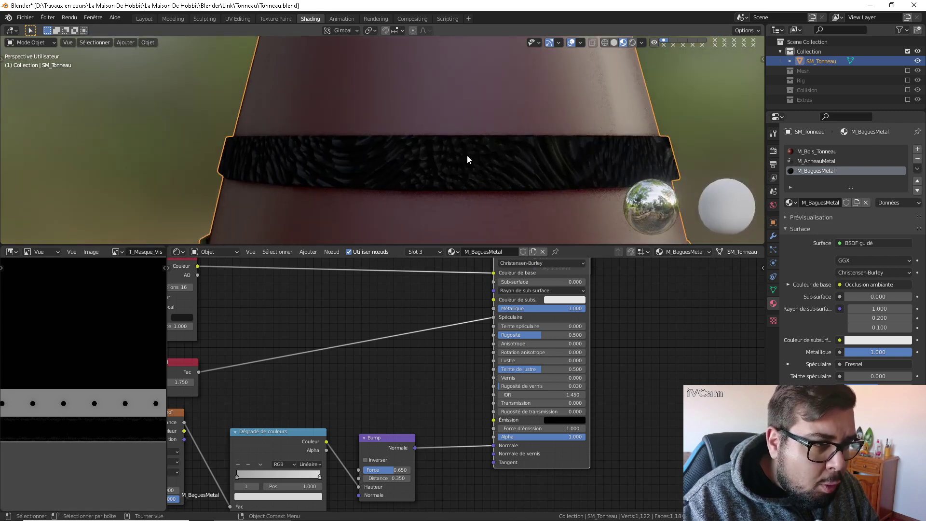
click(365, 460)
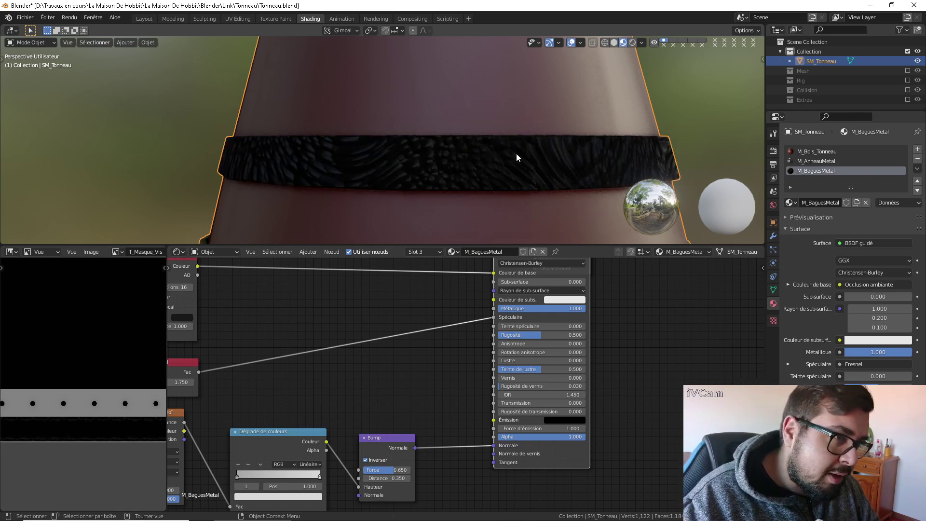
Try Z scales of 5, 1.9 and 0.5 on the Placage (mapping) node
middle_drag(321, 409, 576, 320)
middle_drag(352, 350, 473, 329)
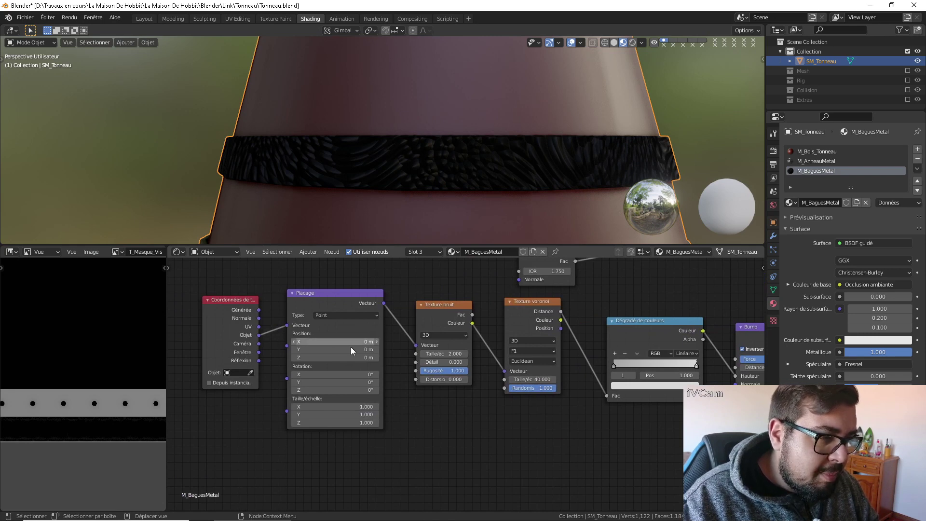
double_click(336, 424)
text(5)
key(Return)
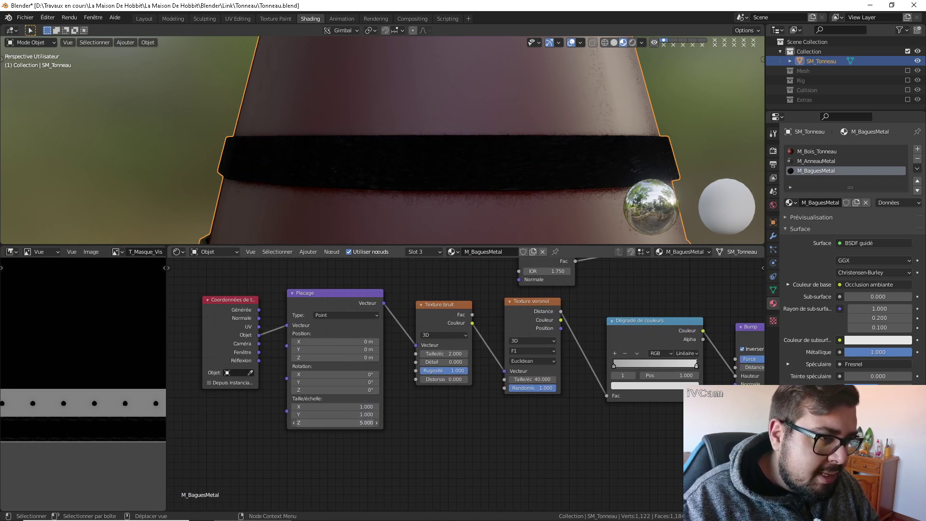
drag(336, 423, 292, 423)
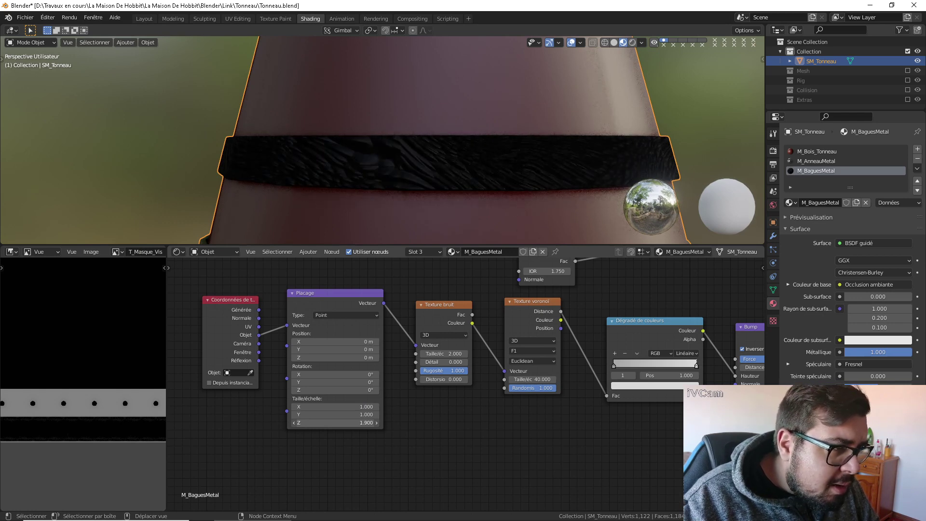
click(342, 423)
text(0.5)
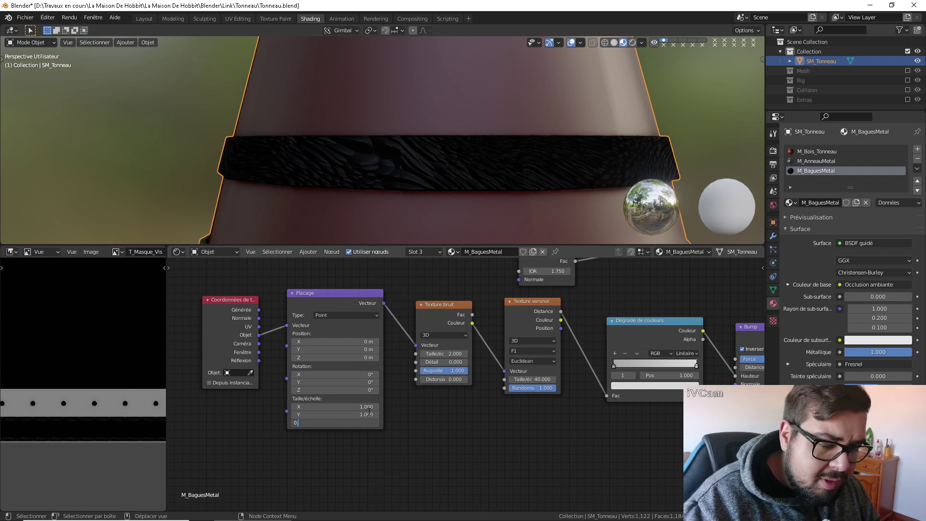
key(Return)
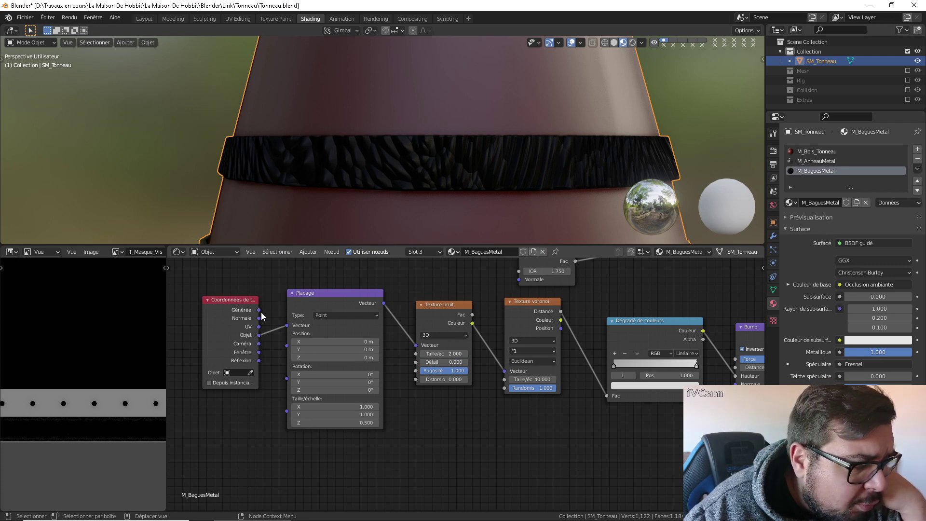
Feed the Placage node's vector from the UV texture coordinates and set the noise texture's scale to 0.25
drag(259, 310, 288, 330)
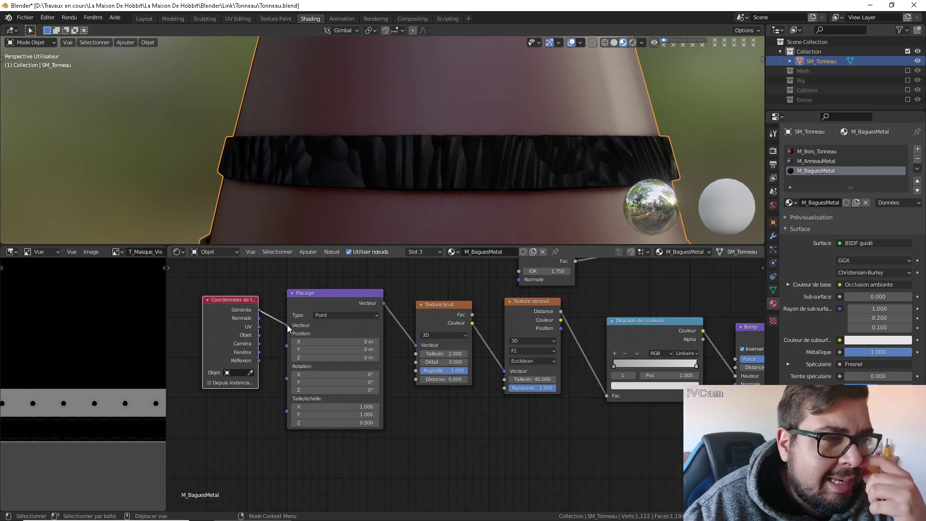
drag(259, 327, 287, 326)
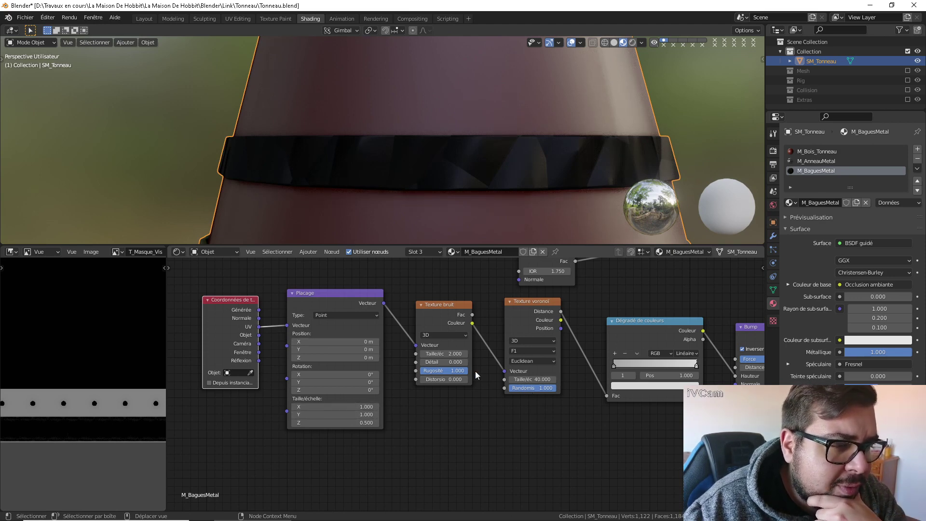
click(444, 354)
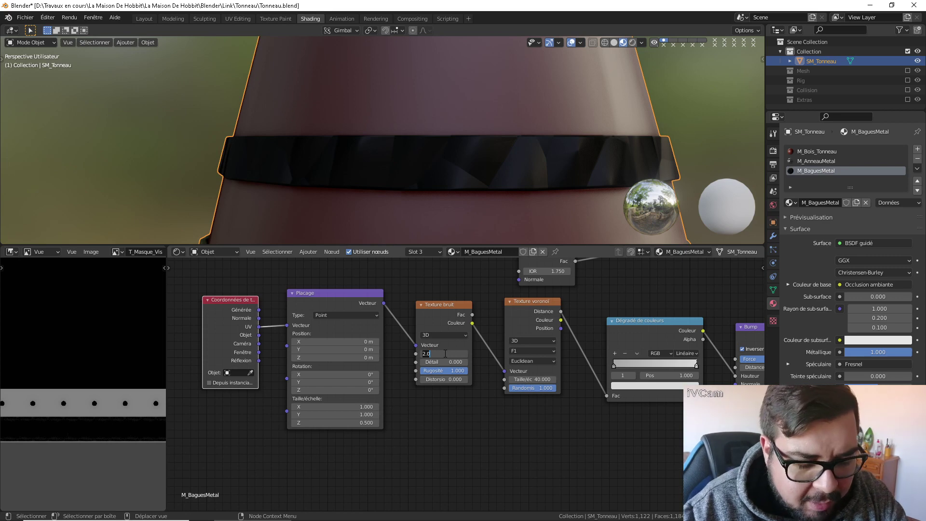
key(BackSpace)
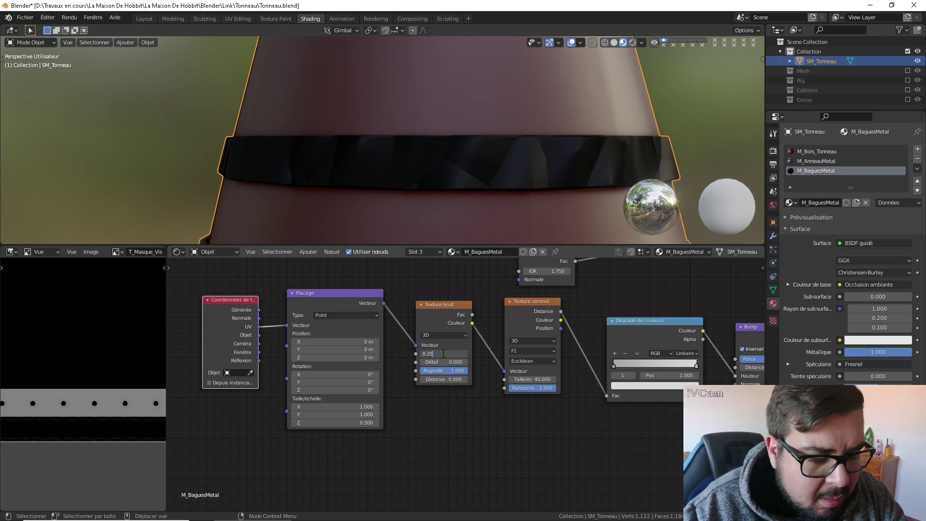
key(Return)
Set the Voronoi texture's scale to 10
click(533, 380)
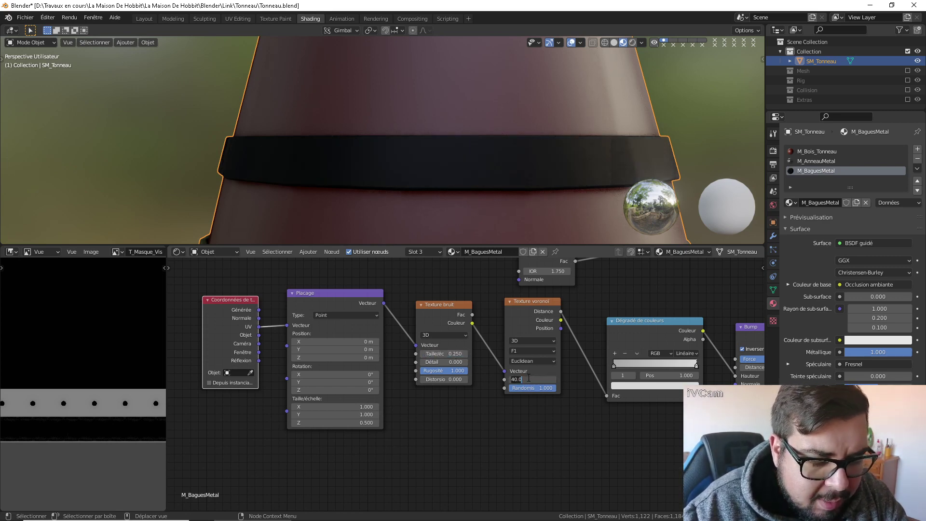
text(10)
key(Return)
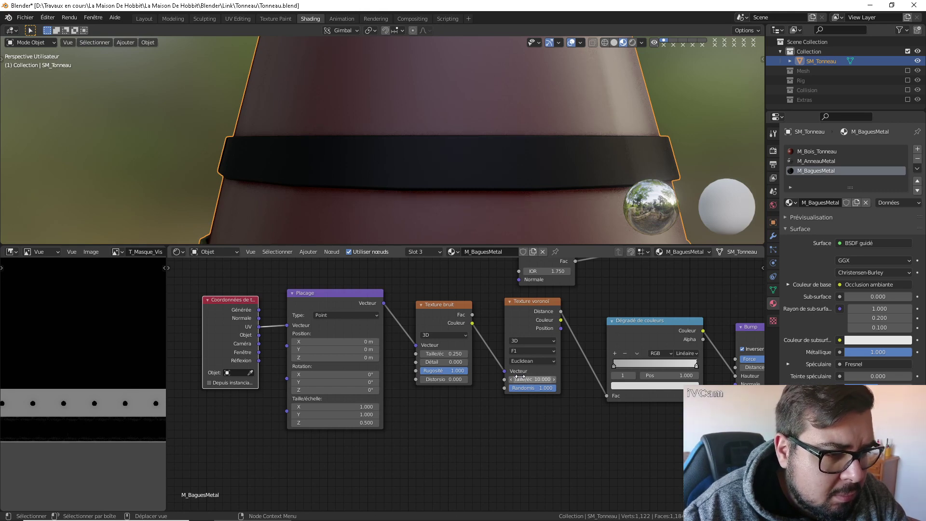
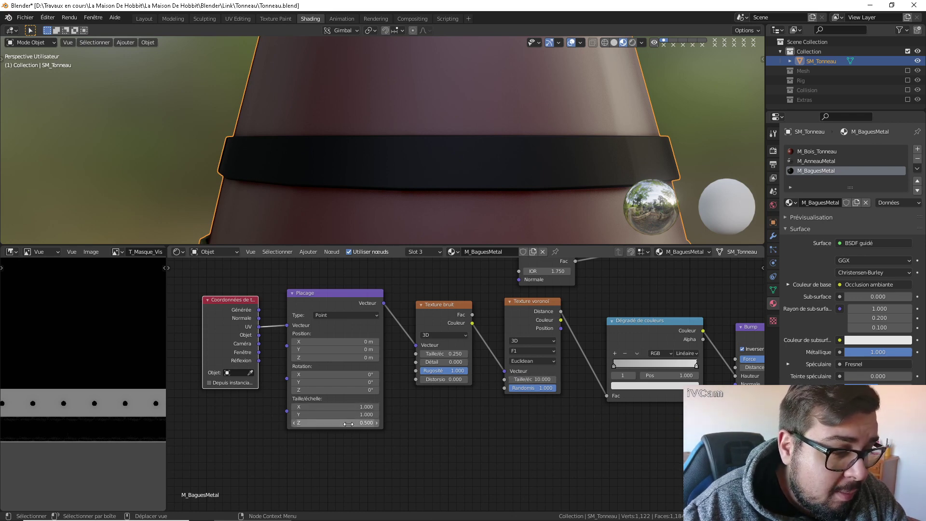
Set the Placage node's X, Y and Z scale to 15 each
click(350, 423)
text(1)
key(Return)
click(356, 408)
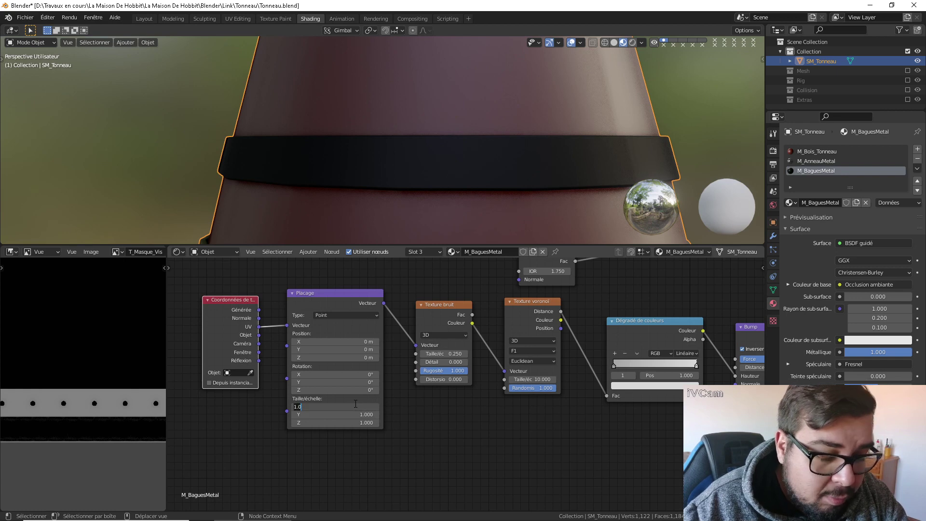
text(15)
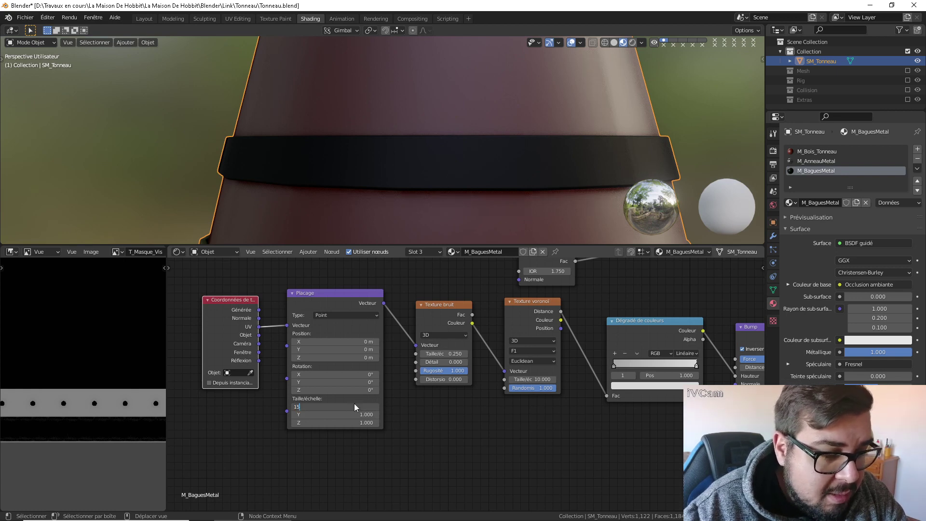
key(Tab)
text(15)
key(Return)
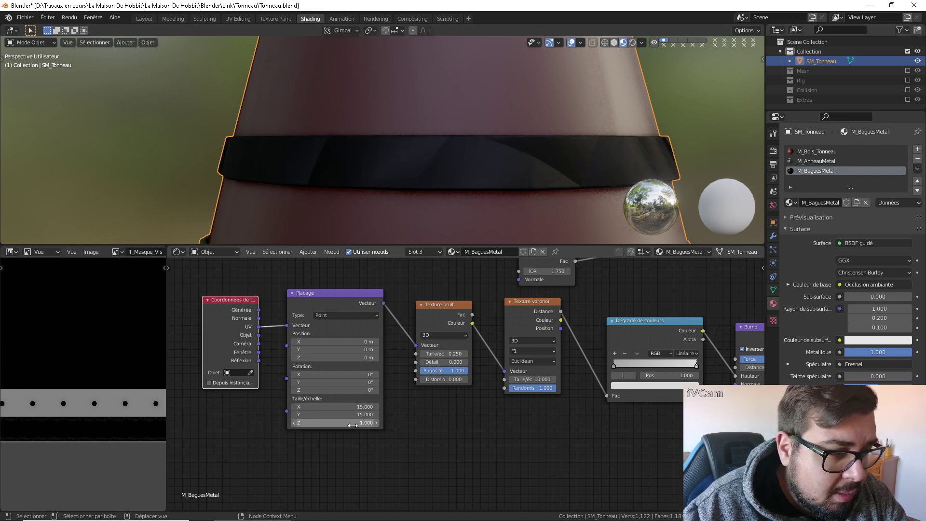
click(353, 422)
text(15)
key(Return)
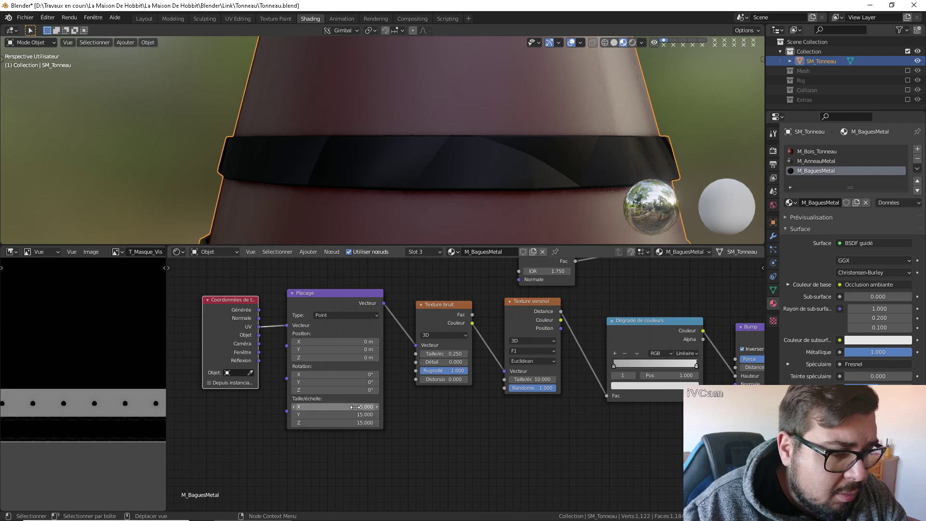
Set the Placage node's X and Y scale to 50 and check the pattern on the barrel ring
click(357, 407)
text(50)
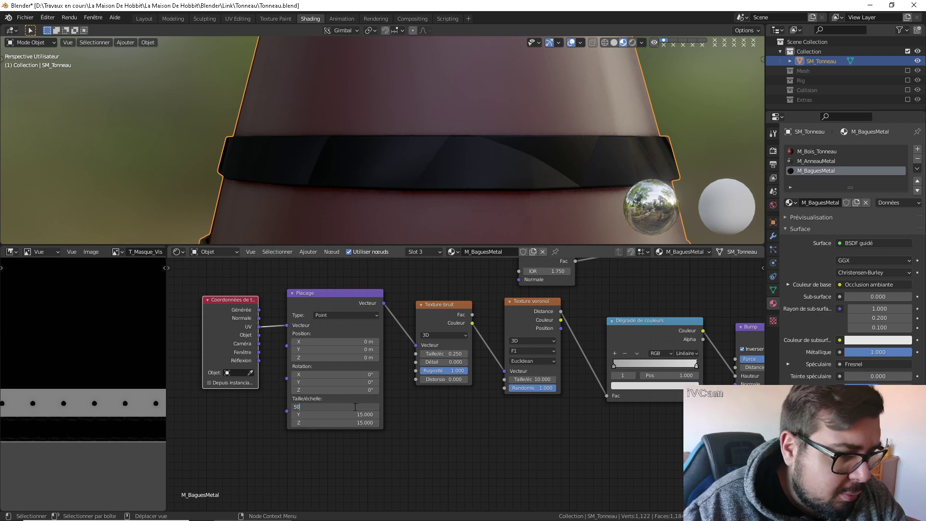
key(Return)
click(354, 415)
text(50)
key(Return)
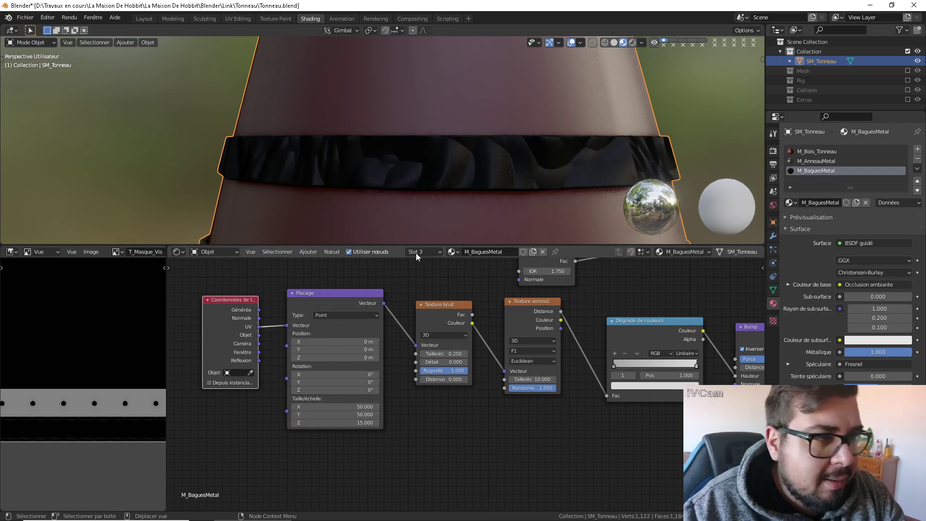
middle_drag(456, 205, 385, 201)
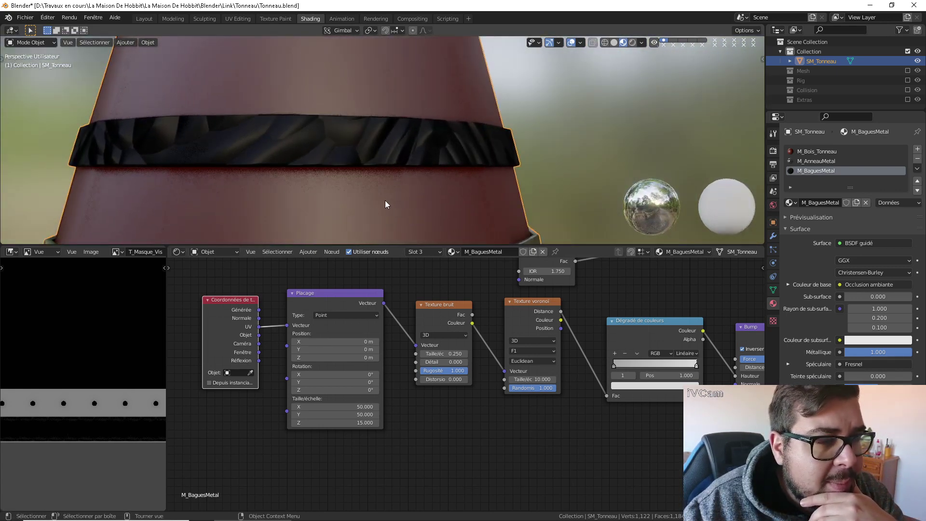
Add a Musgrave texture node below the Voronoi texture
middle_drag(720, 404, 542, 407)
middle_drag(552, 294, 550, 338)
scroll(518, 361, up, 1)
key(shift+a)
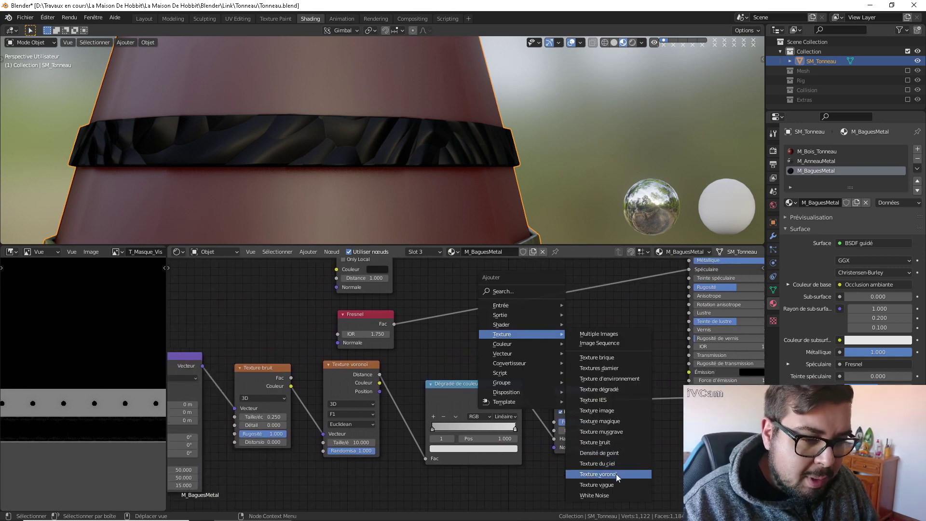
click(609, 432)
click(313, 475)
scroll(429, 397, up, 4)
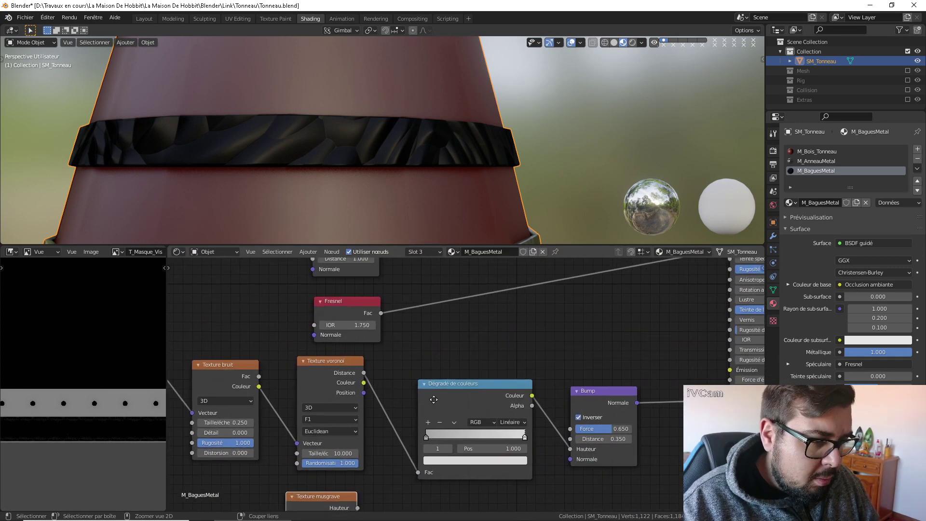
Insert a Mélanger RGB node on the link between the color ramp and the Bump node
scroll(430, 397, down, 6)
middle_drag(385, 389, 395, 367)
key(shift+a)
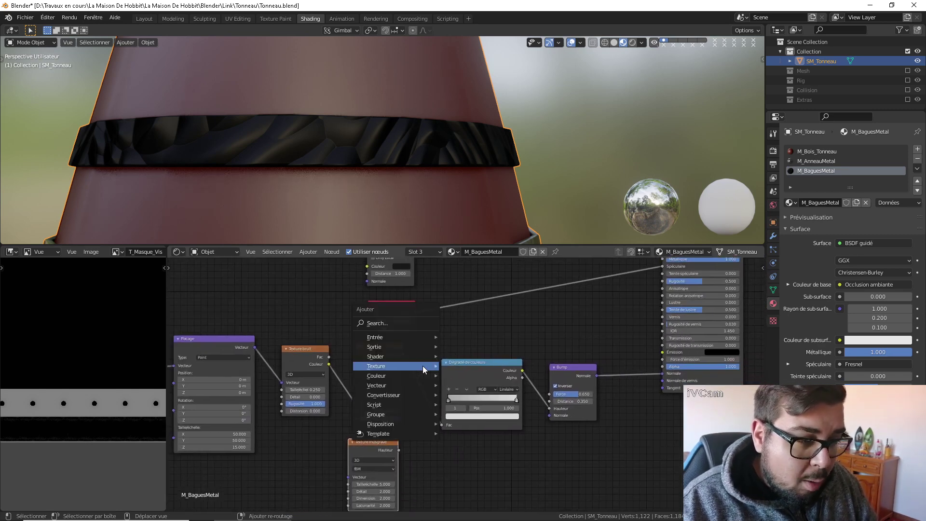
mouse_move(398, 376)
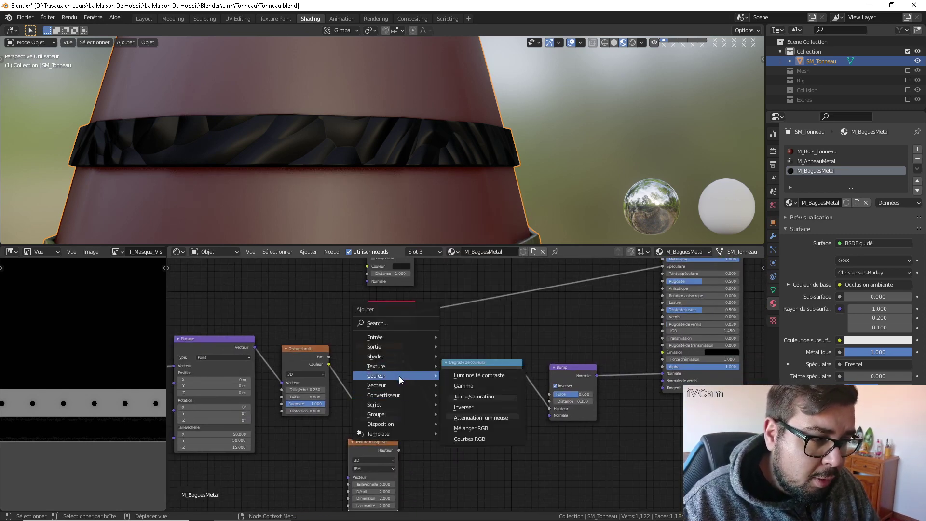
click(484, 414)
click(550, 363)
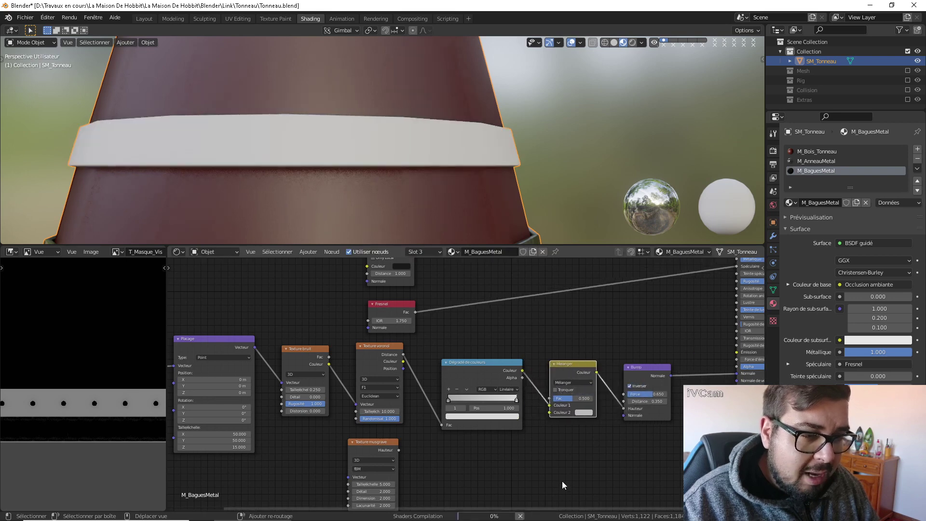
Connect the Musgrave texture's height output to Couleur 2 of the Mélanger node and place the texture beneath the color ramp
middle_drag(425, 459, 334, 410)
drag(308, 400, 459, 362)
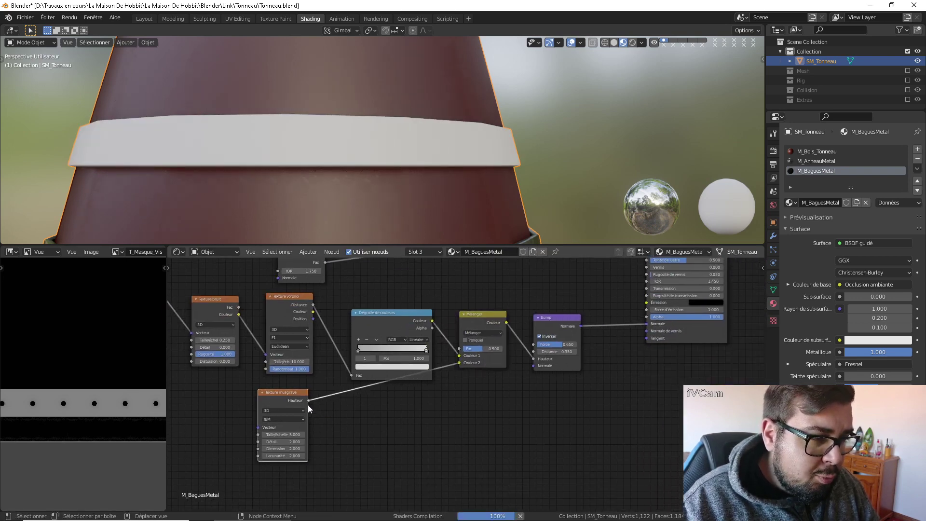
drag(294, 394, 406, 400)
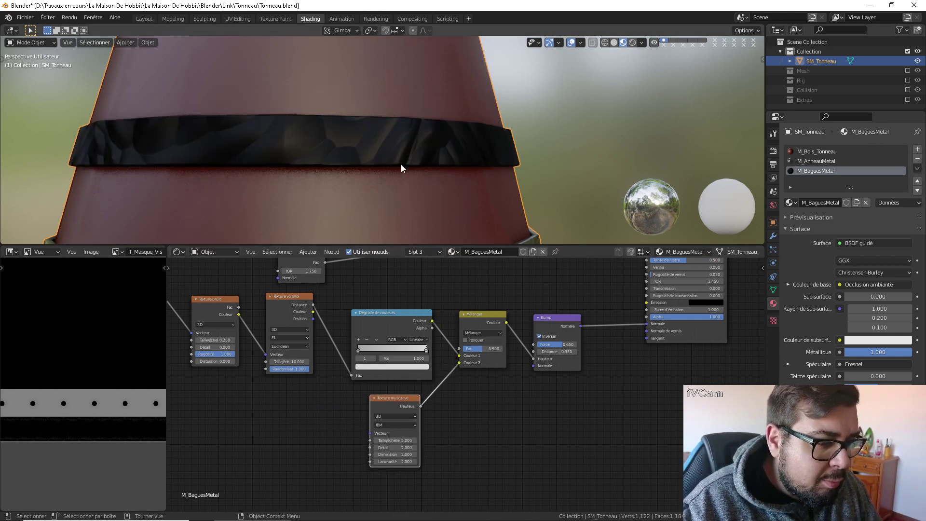
Set the Musgrave texture's detail to 16 and its scale to 0.25
drag(393, 447, 408, 447)
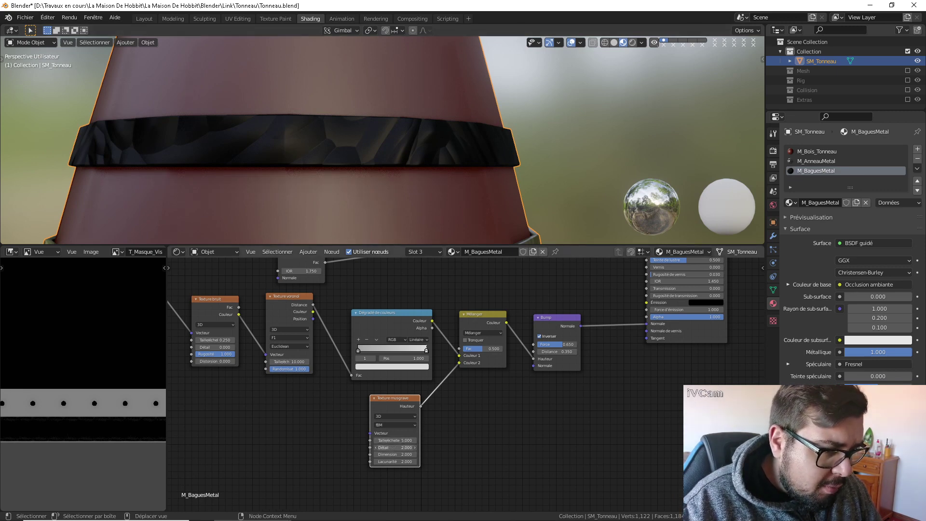
click(385, 440)
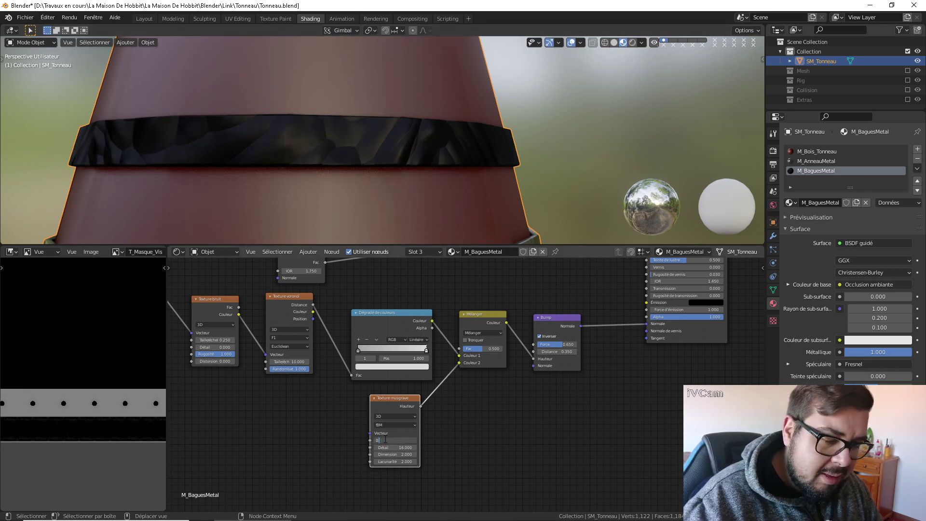
text(0.25)
key(Return)
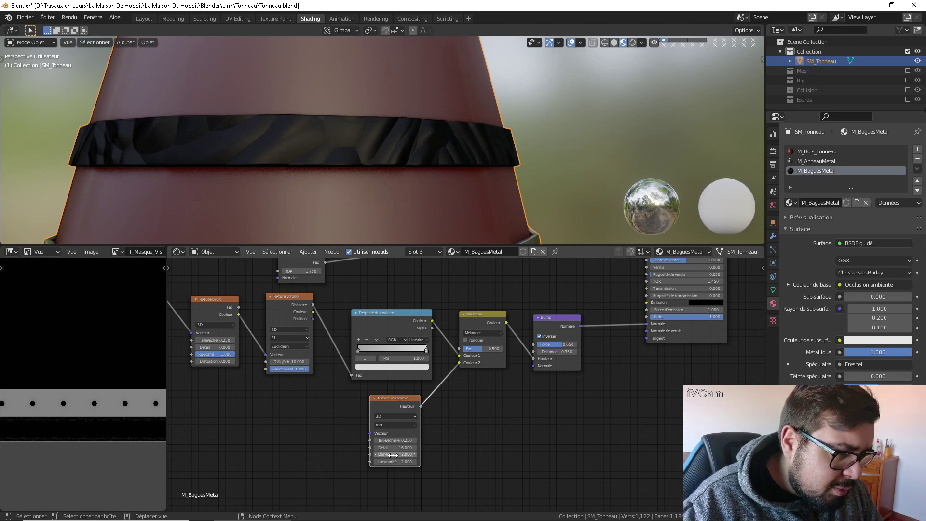
Change the Mélanger node's blending mode to Multiplier
click(488, 333)
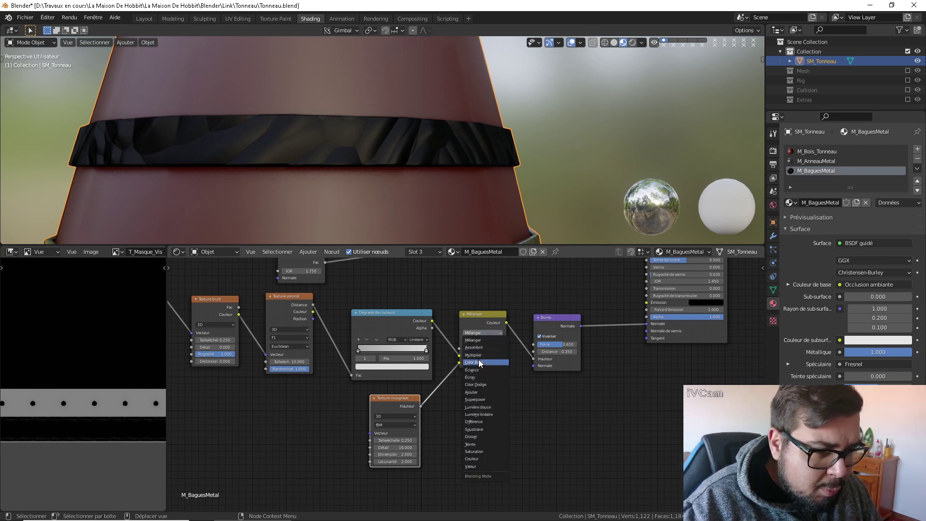
click(484, 355)
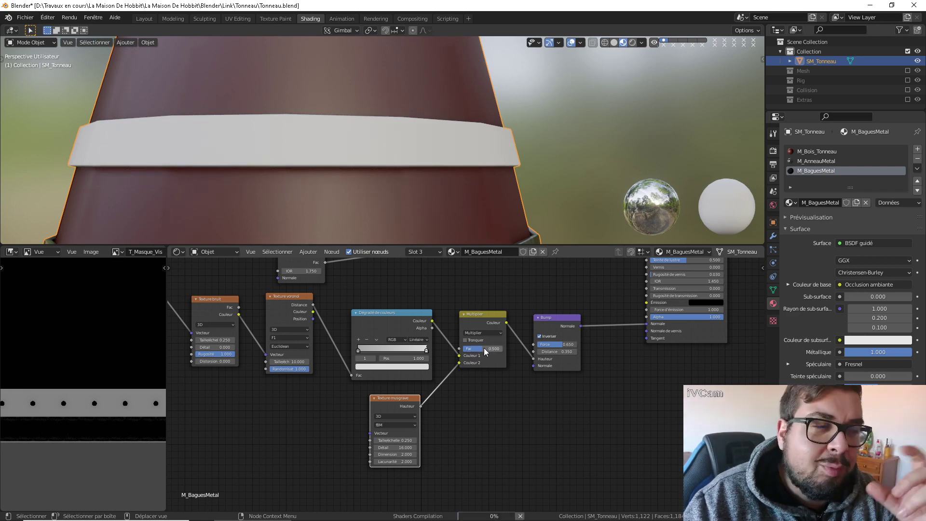
Set the Multiplier node's Fac to 0.85 and check the ring's surface on the barrel
double_click(485, 349)
text(0.85)
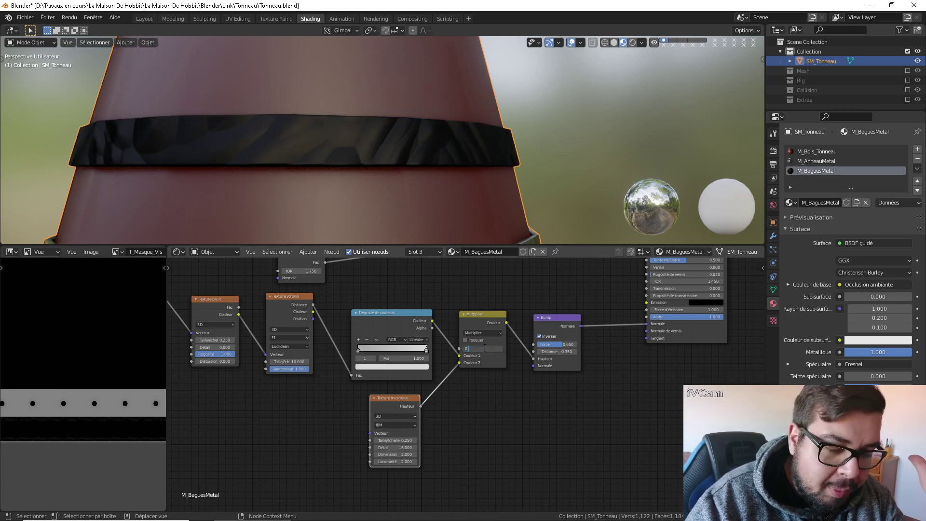
key(Return)
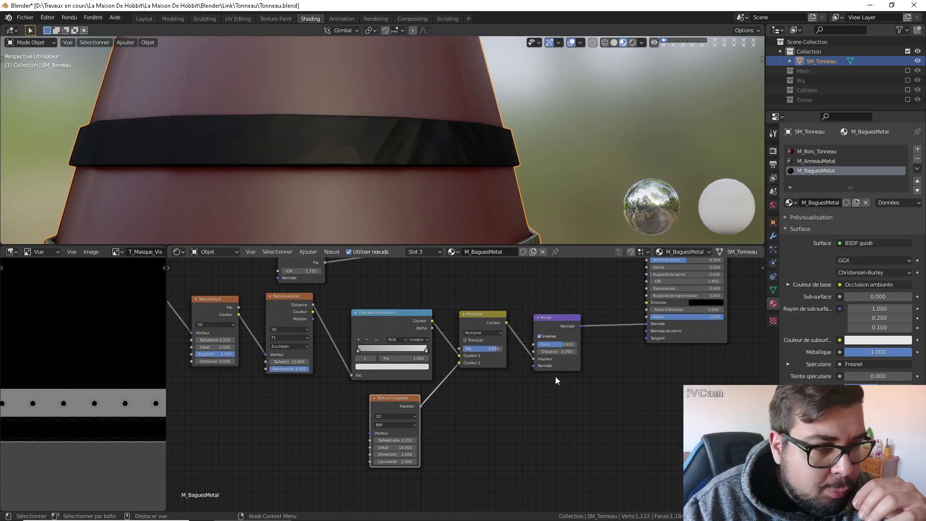
scroll(557, 376, down, 1)
middle_drag(467, 168, 375, 154)
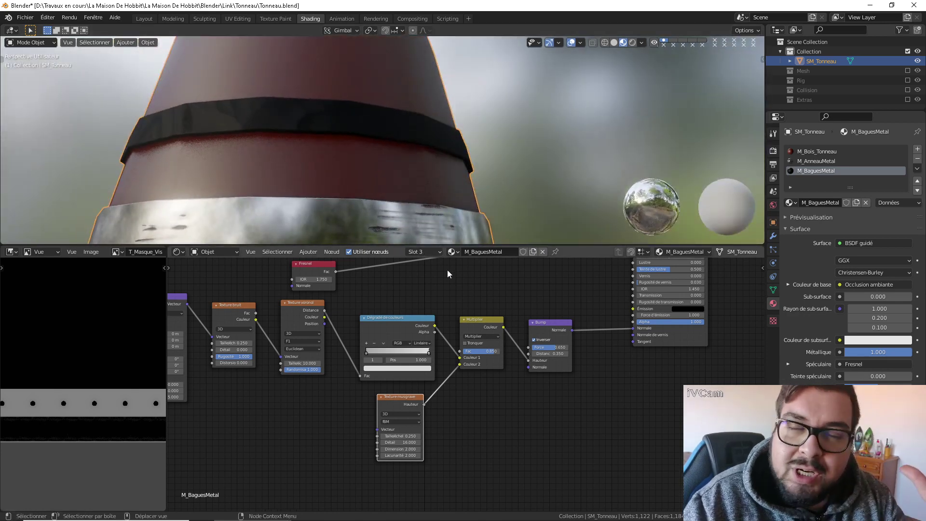
Set the Rugosité of the M_BaguesMetal BSDF guidé node to 0.25 and check the reflections on the ring
scroll(559, 357, up, 1)
middle_drag(582, 395, 486, 473)
double_click(507, 360)
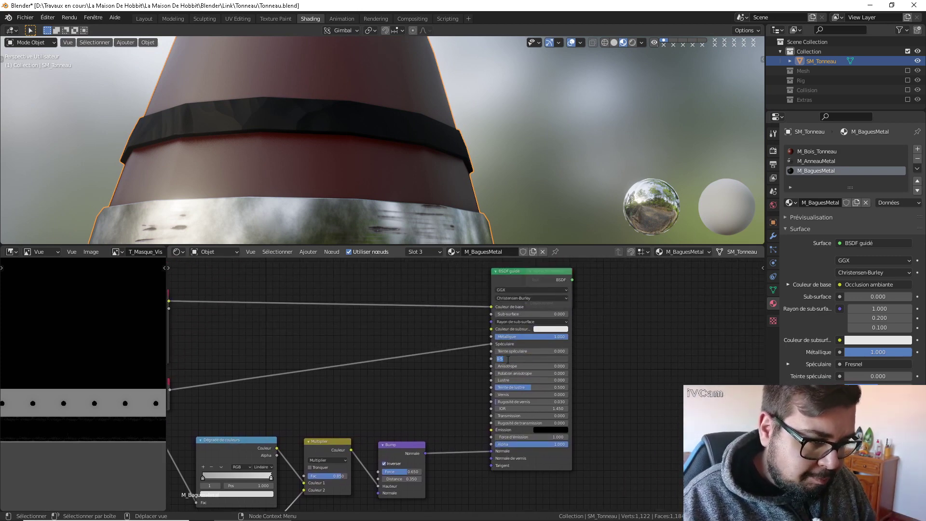
text(0.25)
key(Return)
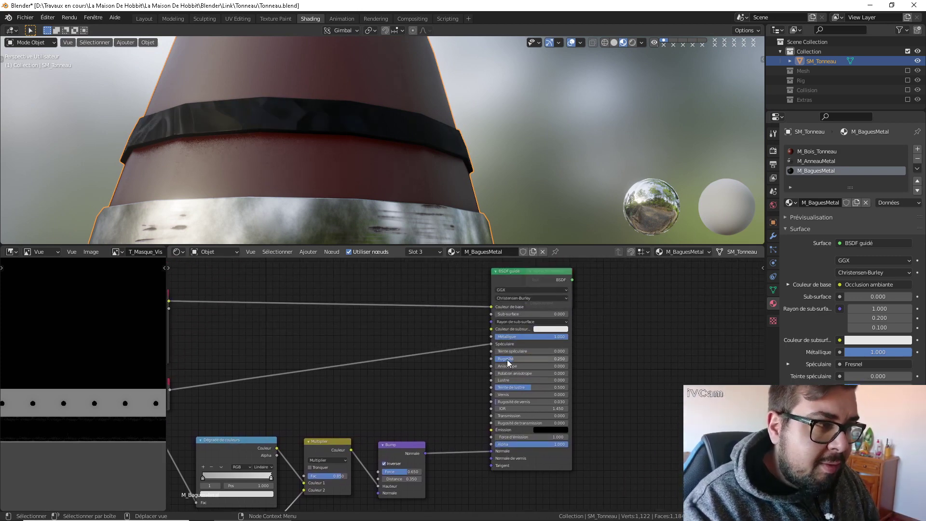
mouse_move(328, 100)
middle_down()
mouse_move(311, 150)
mouse_move(269, 176)
mouse_move(259, 197)
mouse_move(383, 176)
mouse_move(407, 137)
mouse_move(331, 135)
mouse_move(271, 154)
middle_up()
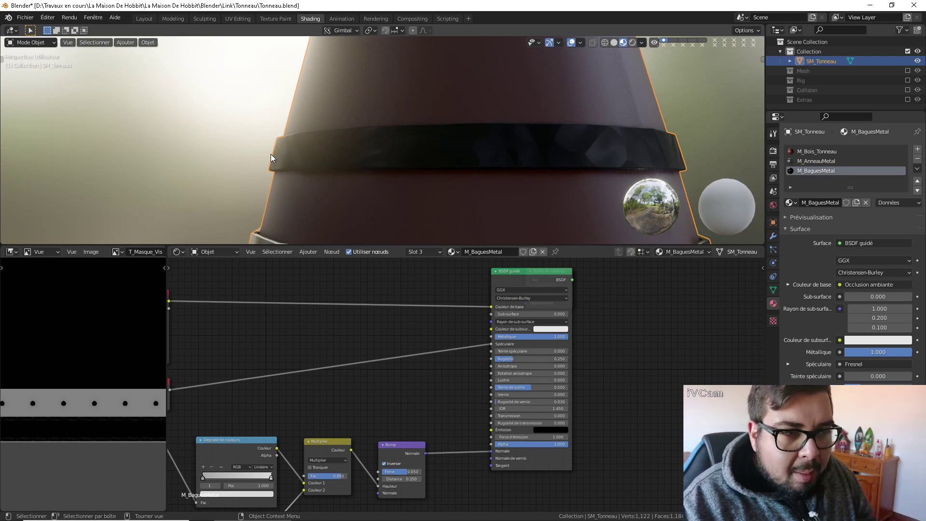
Rearrange the BSDF guidé and material output nodes so they sit side by side without overlapping
middle_drag(652, 270, 520, 330)
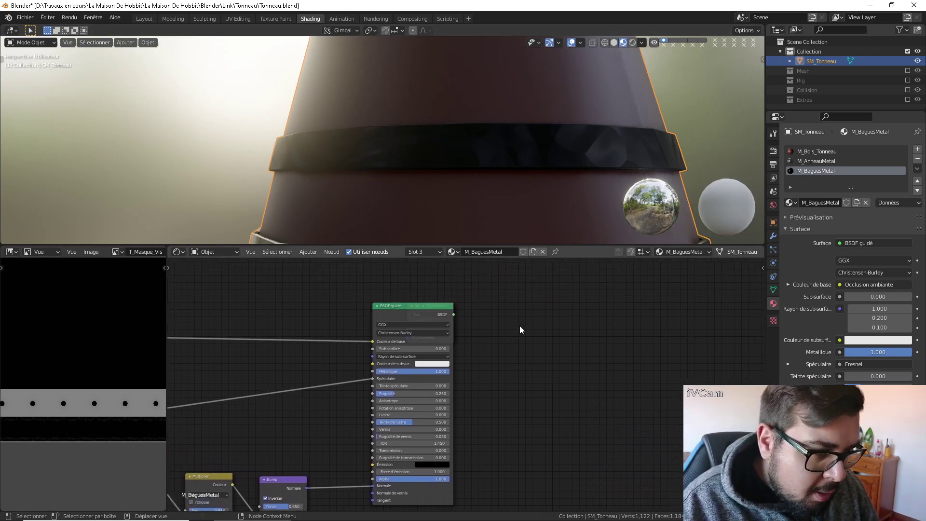
click(424, 308)
drag(454, 306, 559, 298)
drag(378, 311, 463, 309)
middle_drag(264, 362, 441, 312)
scroll(441, 312, down, 1)
scroll(441, 309, down, 4)
Move the Occlusion ambiante and Fresnel nodes close to the BSDF guidé node, just above the Bump node
key(shift+a)
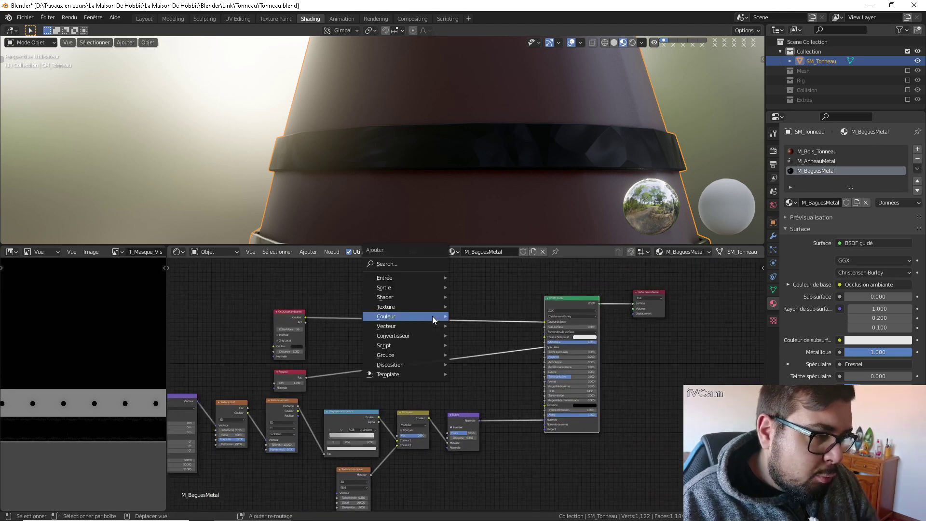
click(283, 311)
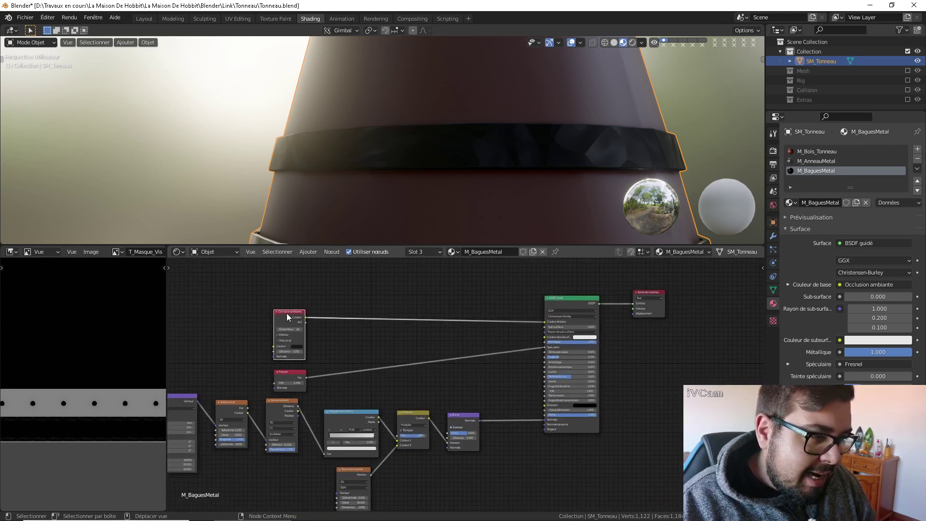
drag(290, 317, 472, 297)
drag(290, 375, 472, 367)
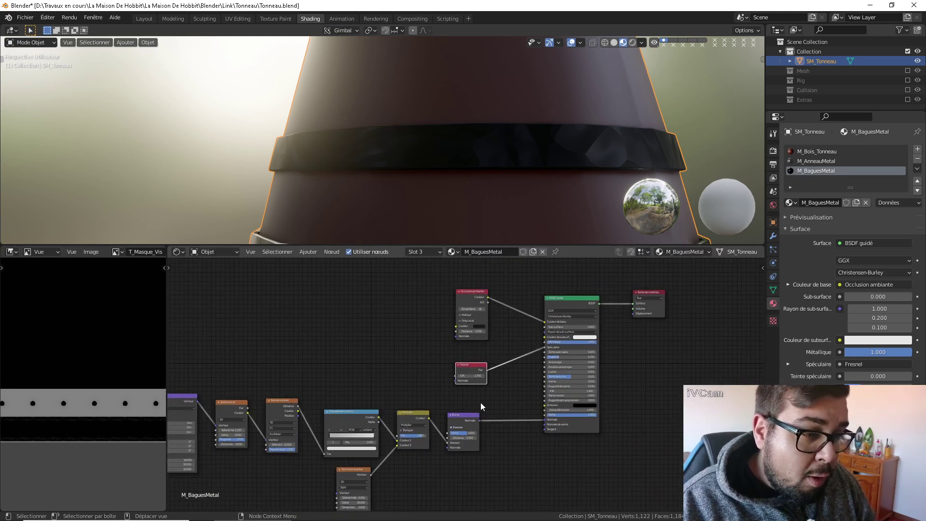
Connect the Bump node's Normale output to the Normale inputs of the Fresnel and Occlusion ambiante nodes, and tidy both nodes' placement
drag(478, 421, 456, 381)
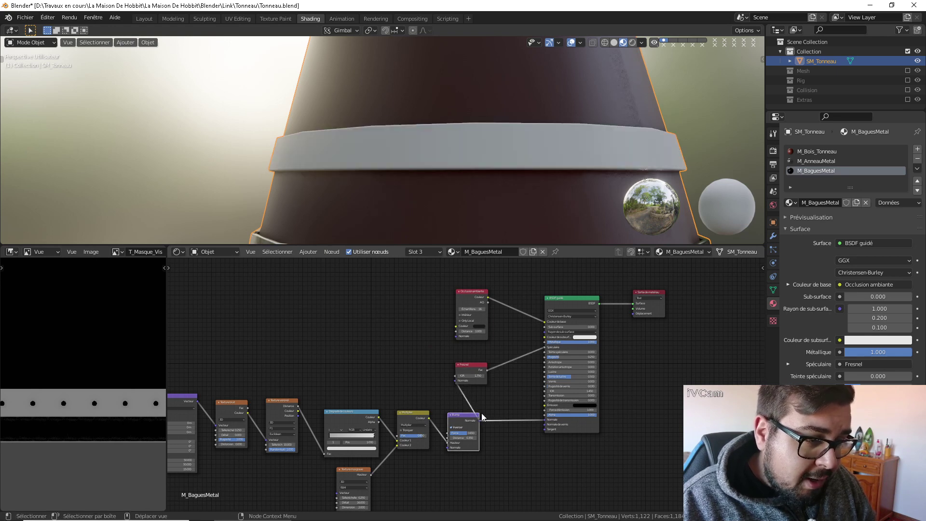
mouse_move(478, 419)
mouse_down()
mouse_move(469, 406)
mouse_move(481, 426)
mouse_move(488, 401)
mouse_move(456, 336)
mouse_up()
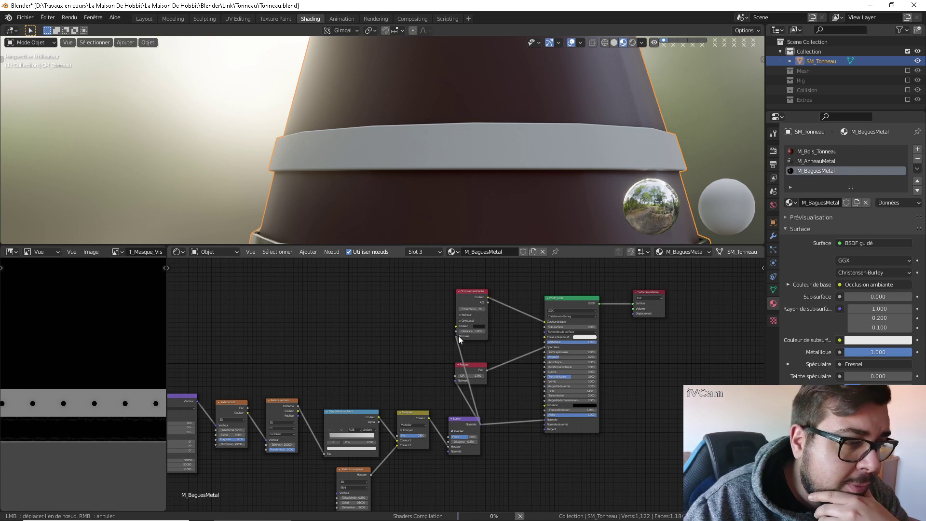
drag(486, 293, 492, 293)
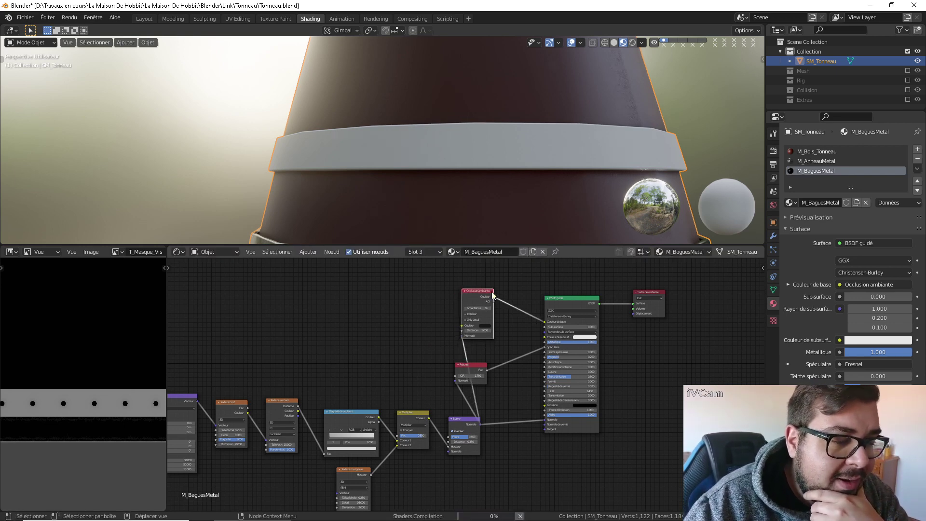
drag(481, 367, 516, 360)
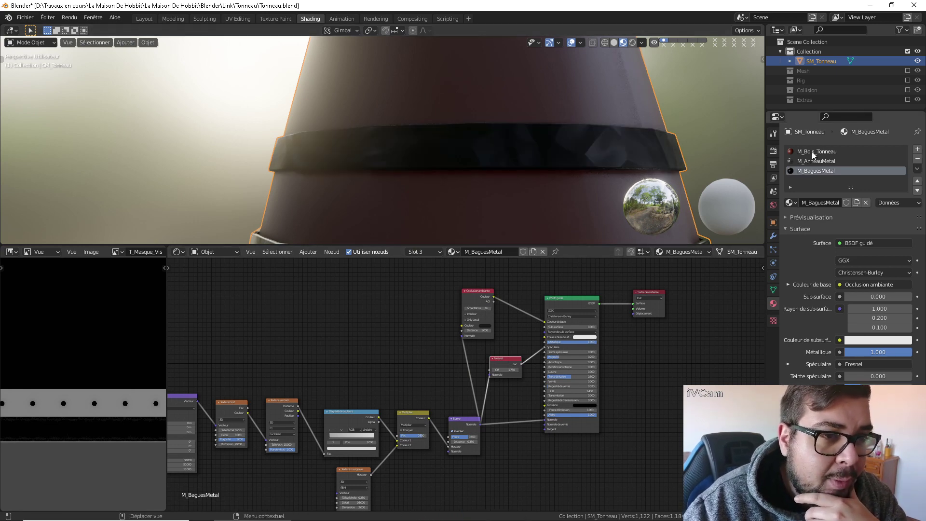
In M_AnneauMetal, link the Bump node's Normale output to the Fresnel and Occlusion ambiante nodes' Normale inputs, and tidy the BSDF guidé node's placement
click(823, 160)
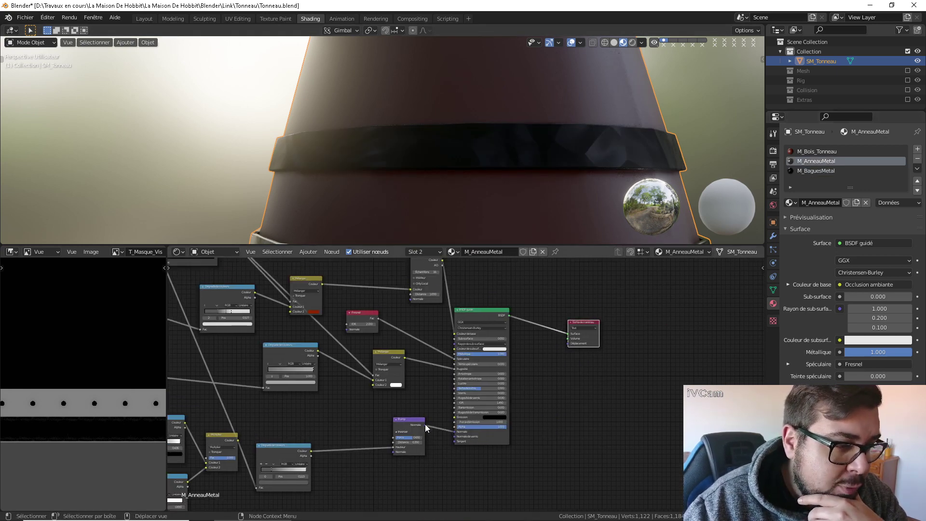
drag(425, 424, 347, 329)
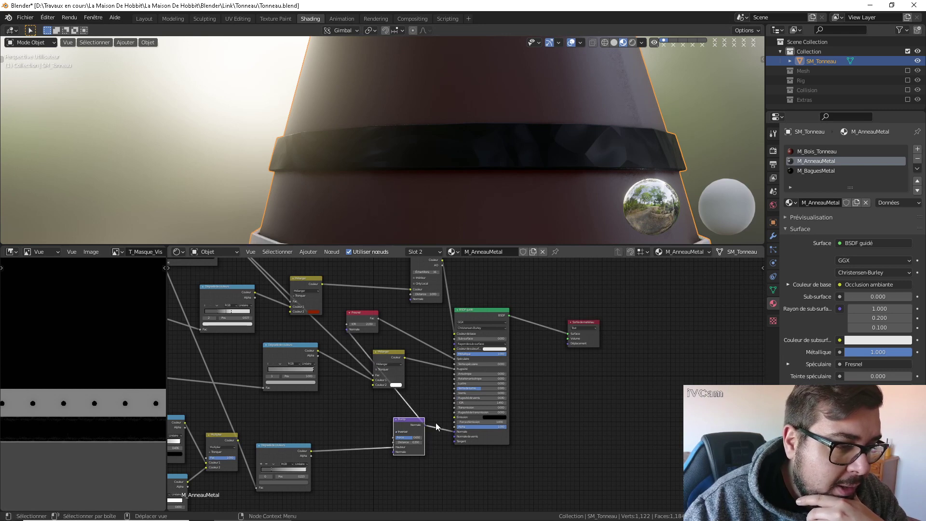
drag(424, 425, 410, 300)
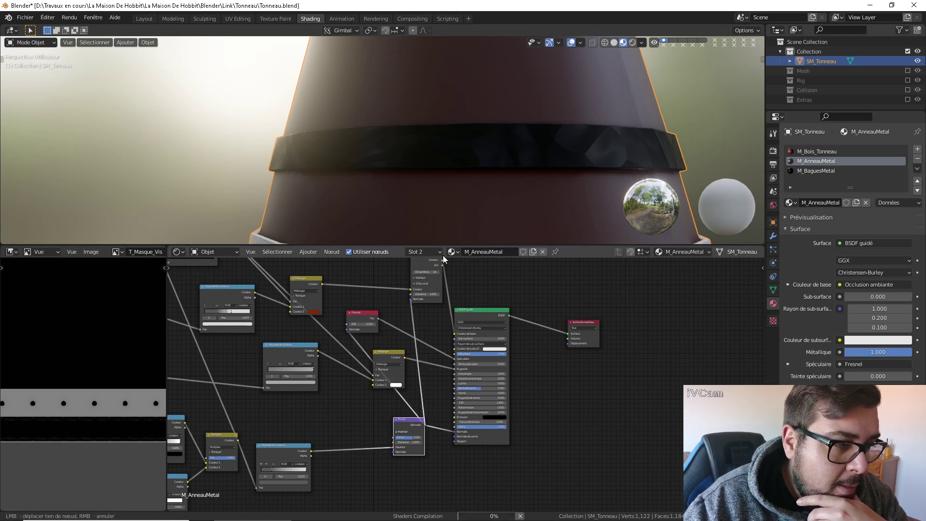
middle_drag(437, 290, 425, 336)
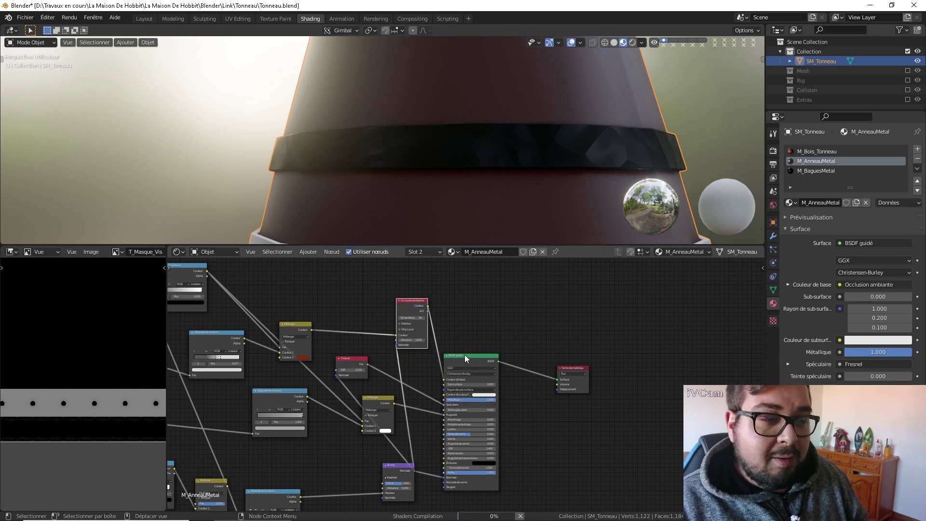
click(483, 359)
mouse_move(483, 359)
mouse_down()
mouse_move(569, 291)
mouse_move(554, 344)
mouse_move(489, 356)
mouse_up()
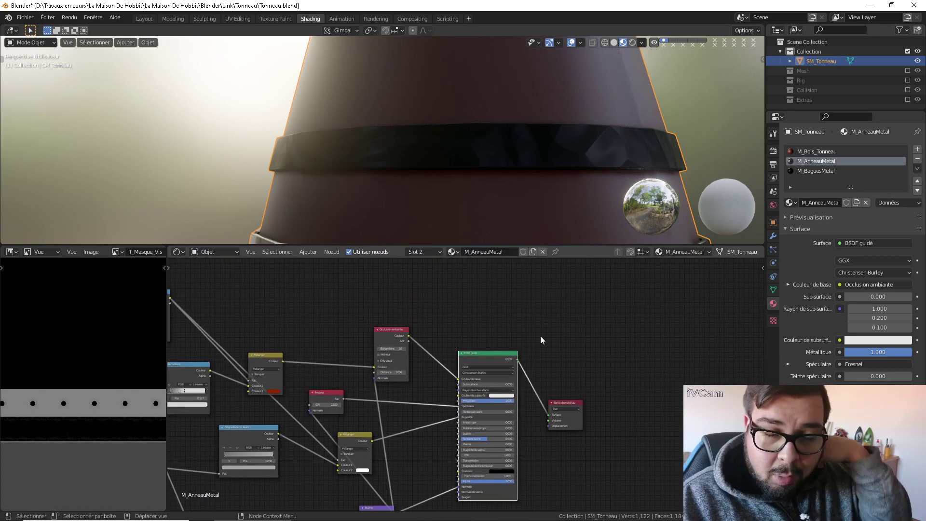
Add a Texture image node above the M_AnneauMetal shader nodes and start a new image in it
middle_drag(543, 334, 568, 385)
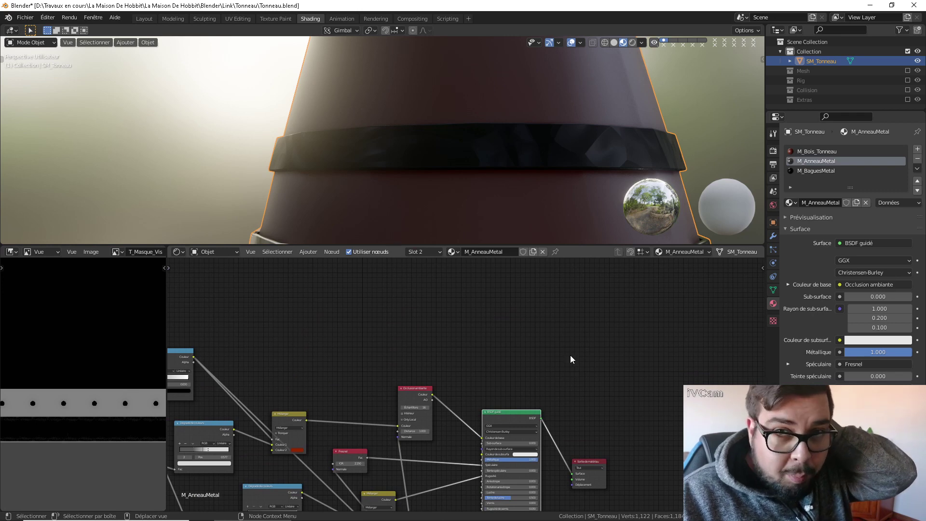
scroll(570, 356, down, 1)
key(shift+a)
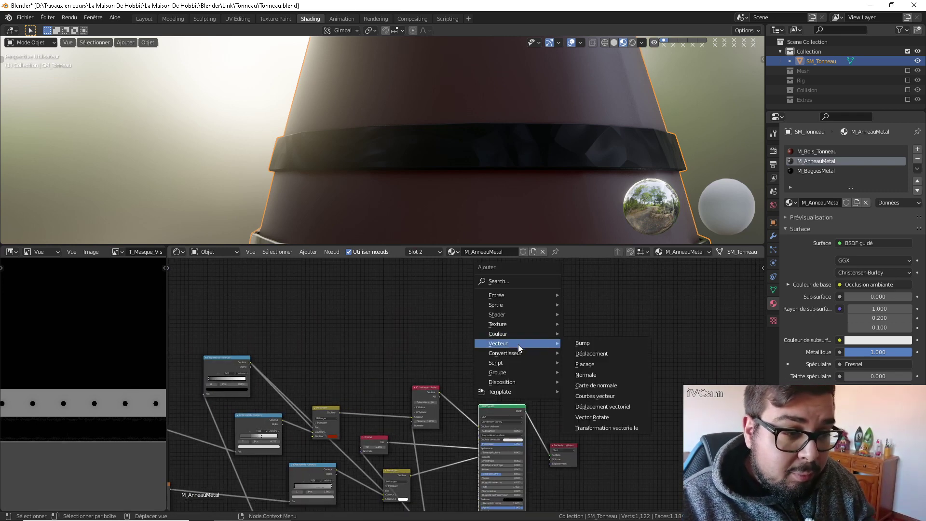
mouse_move(514, 323)
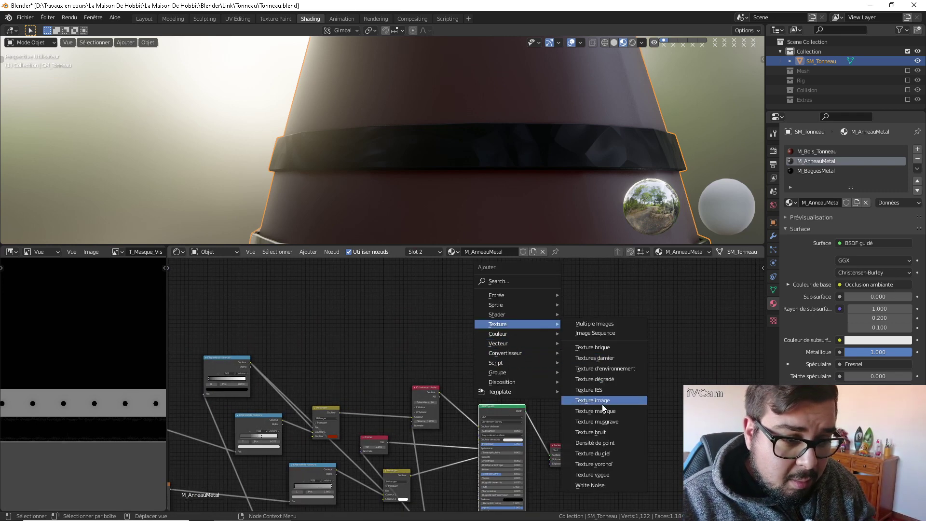
click(602, 404)
click(490, 298)
click(508, 314)
Create the new 2048 px image as T_Anneaux_Tonneau_Color and place its node in the free space above the network
click(520, 331)
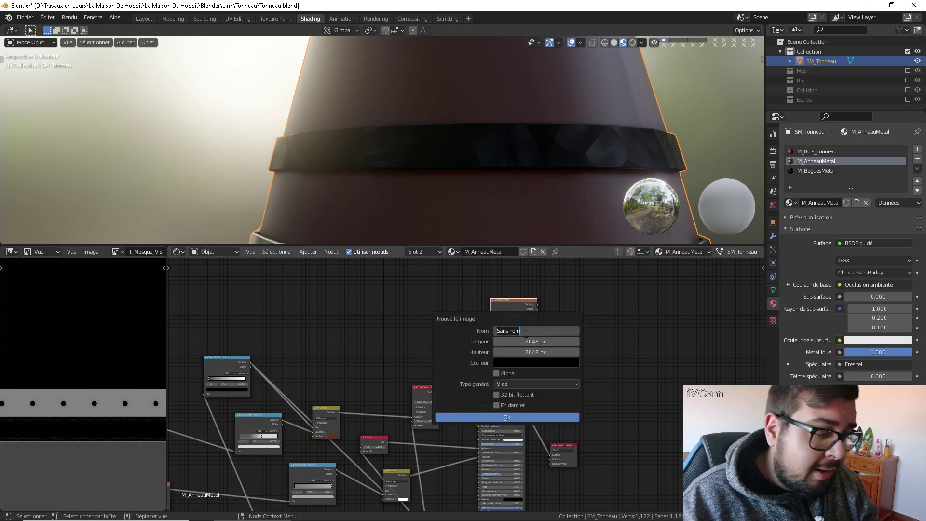
text(T_Anne)
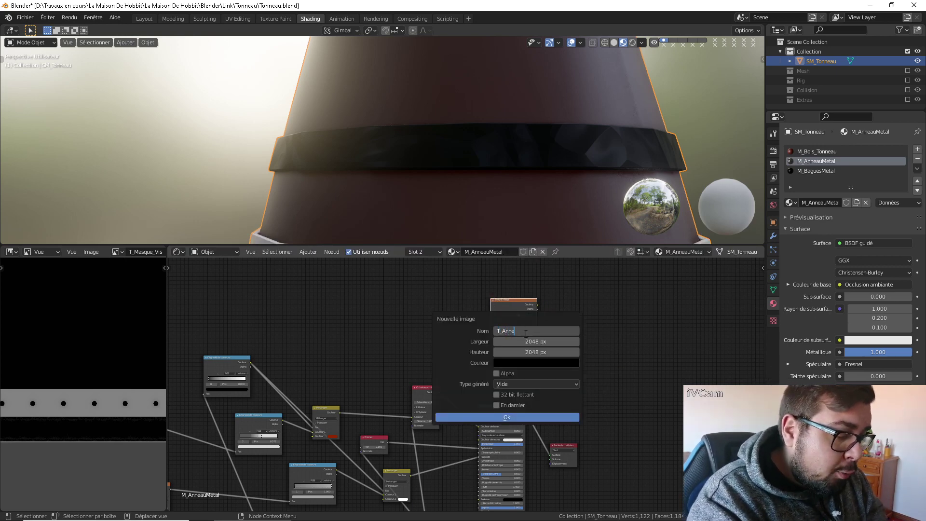
text(aux_To)
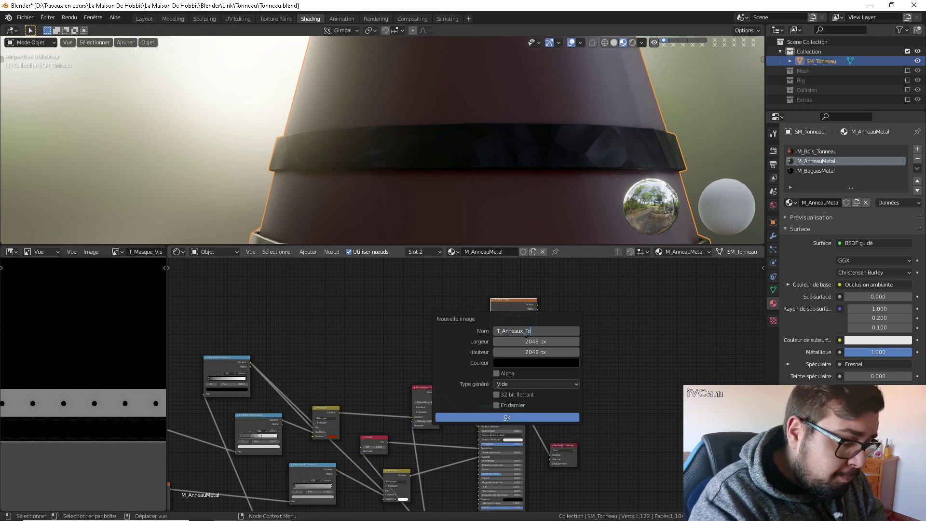
text(nneau)
key(Return)
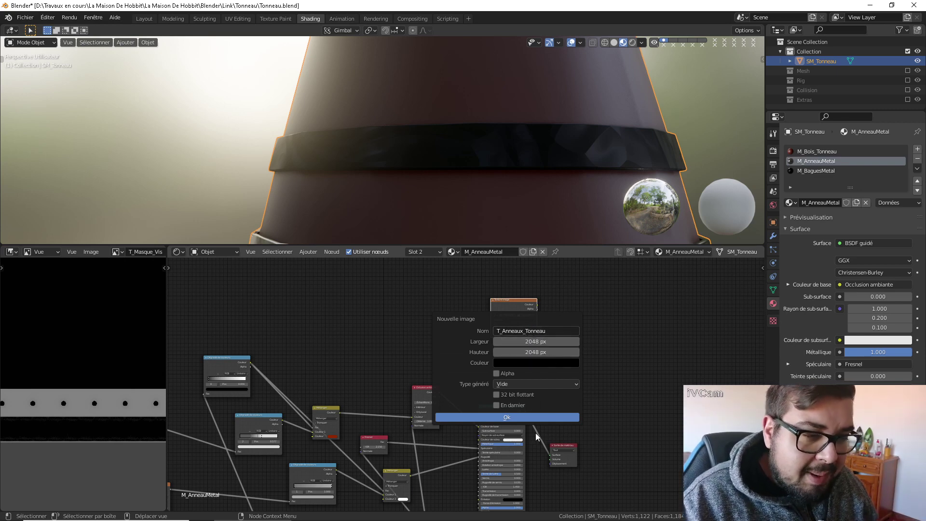
click(560, 331)
click(555, 333)
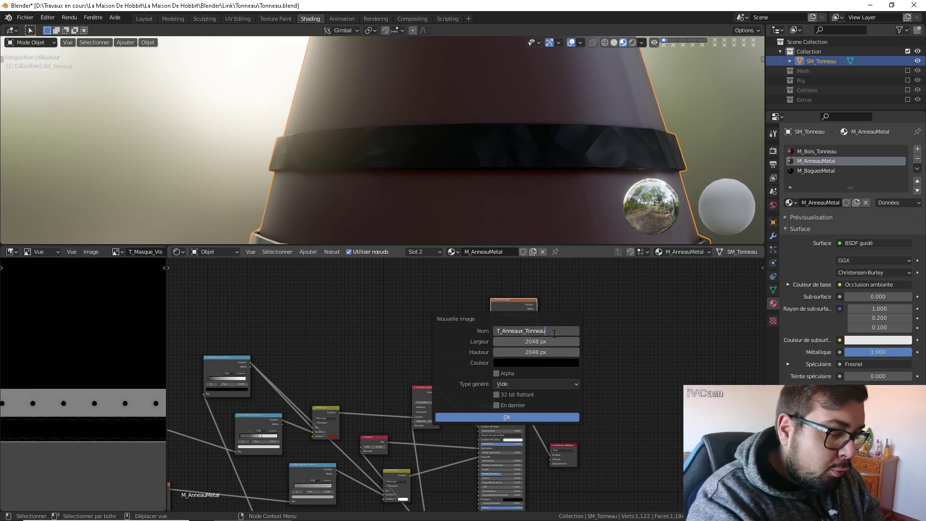
text(_Co)
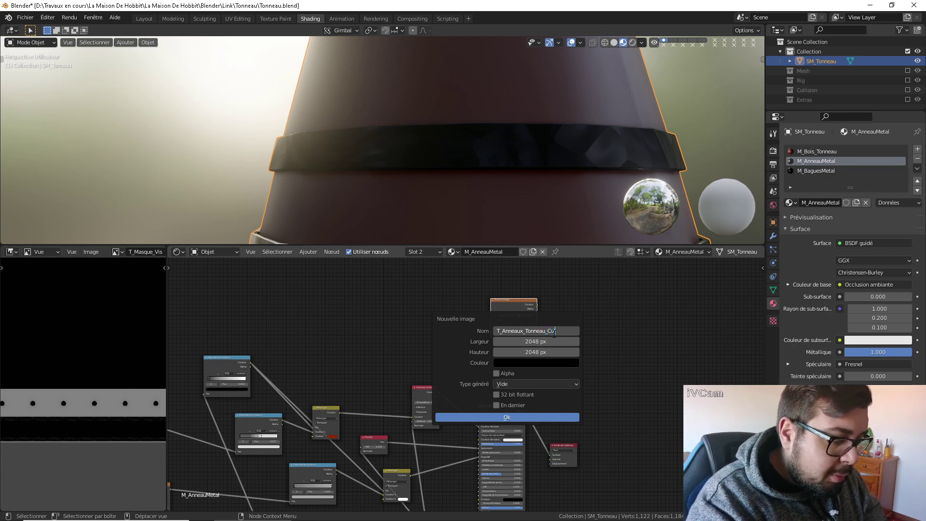
text(lor)
key(Return)
click(540, 416)
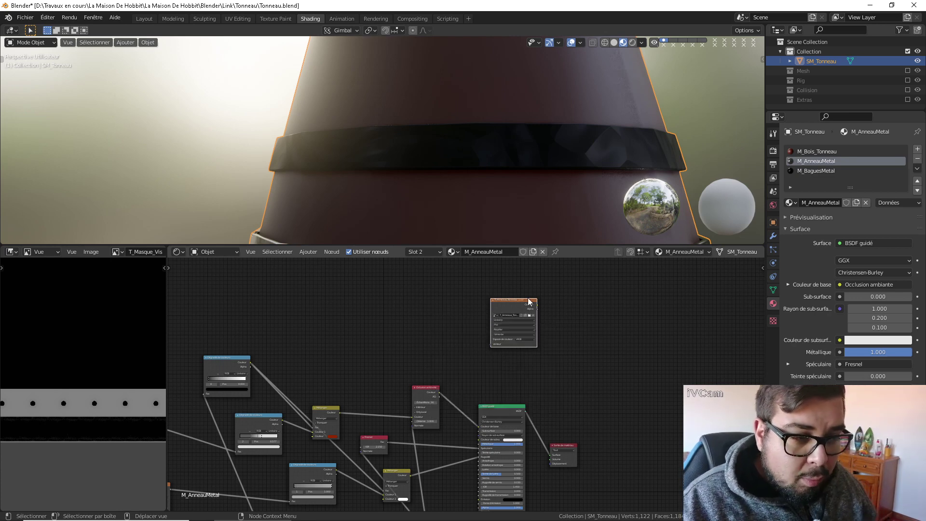
drag(520, 298, 483, 284)
Add a BSDF diffus node and connect it to the material output's Surface input in place of the BSDF guidé
key(shift+a)
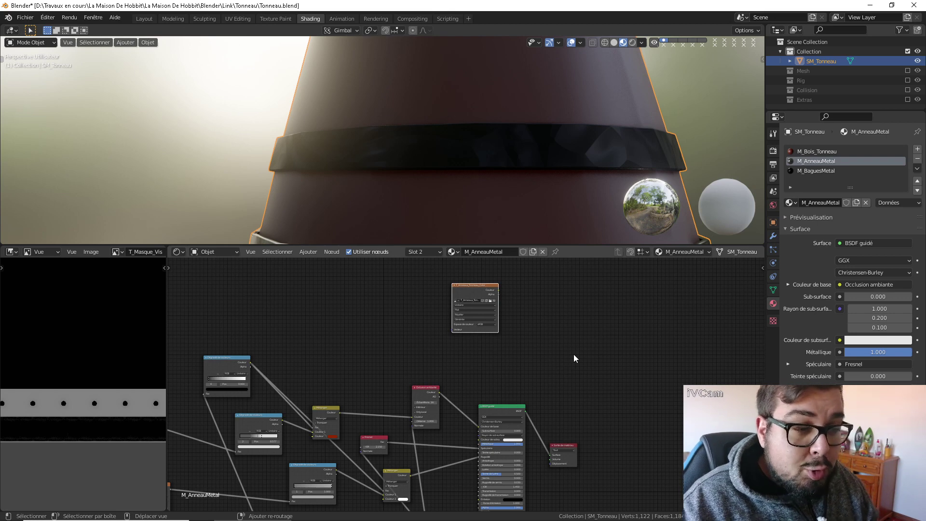
mouse_move(572, 354)
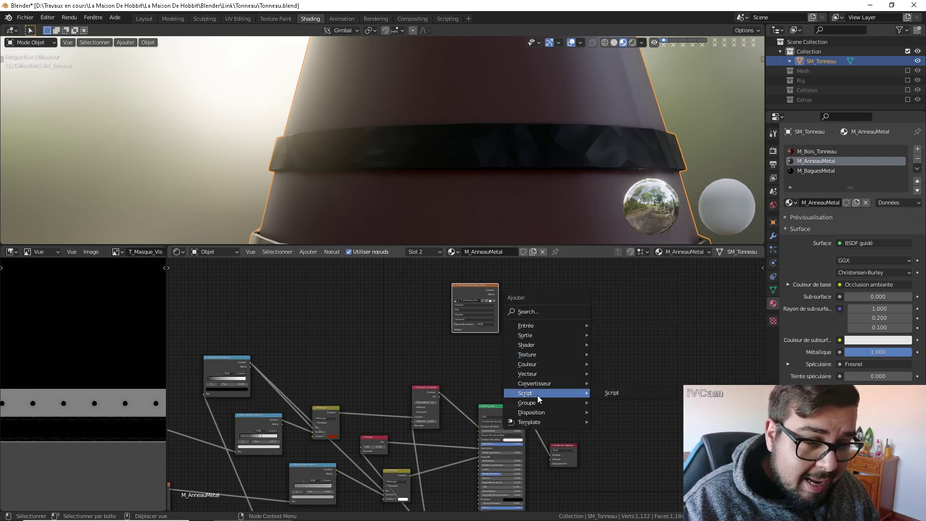
mouse_move(535, 347)
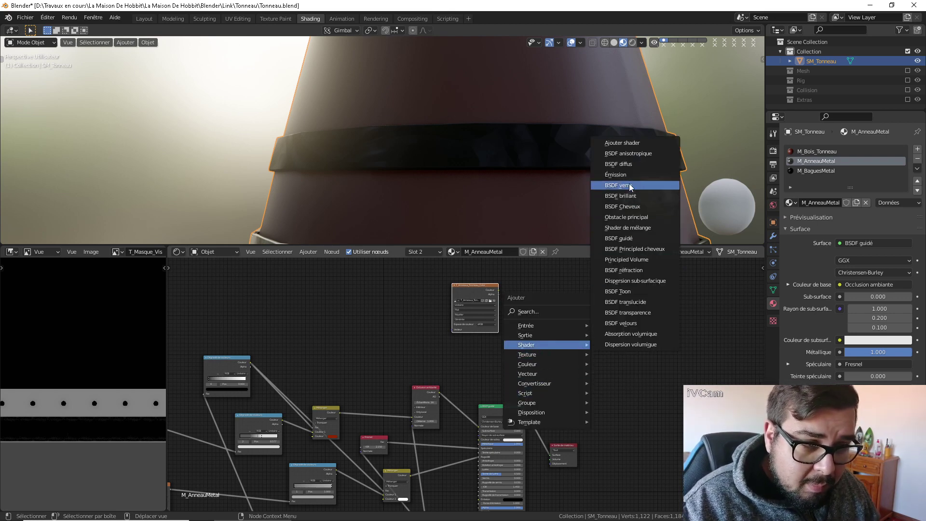
click(630, 166)
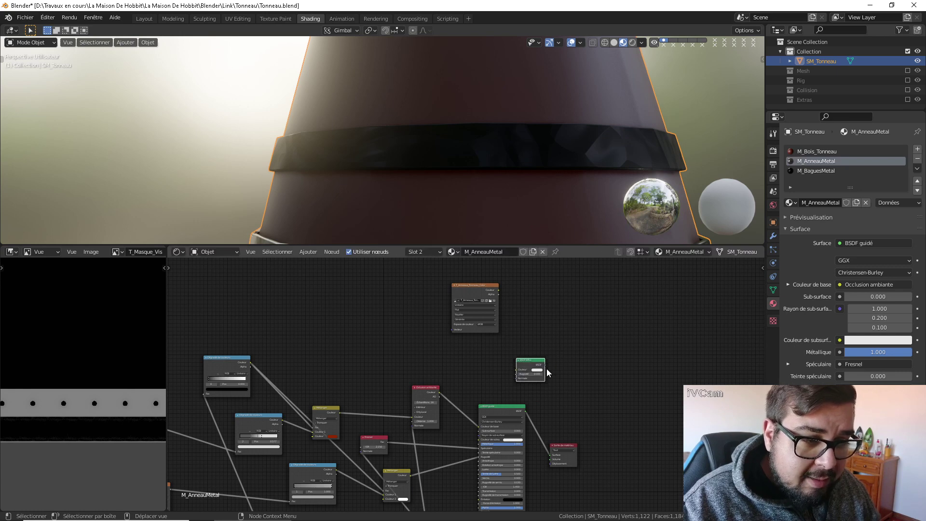
drag(544, 364, 651, 369)
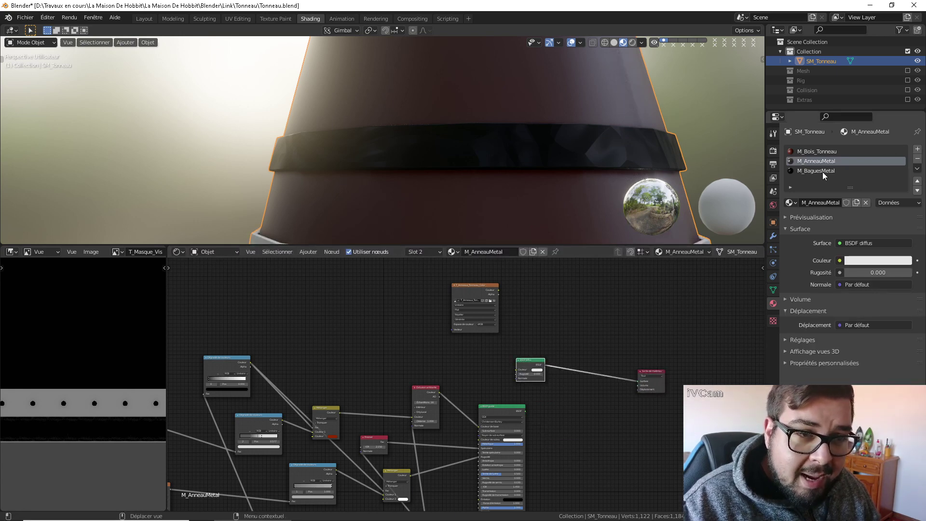
Copy the BSDF diffus node from M_AnneauMetal into M_BaguesMetal and connect it to the material output's Surface input in place of BSDF guidé
click(805, 172)
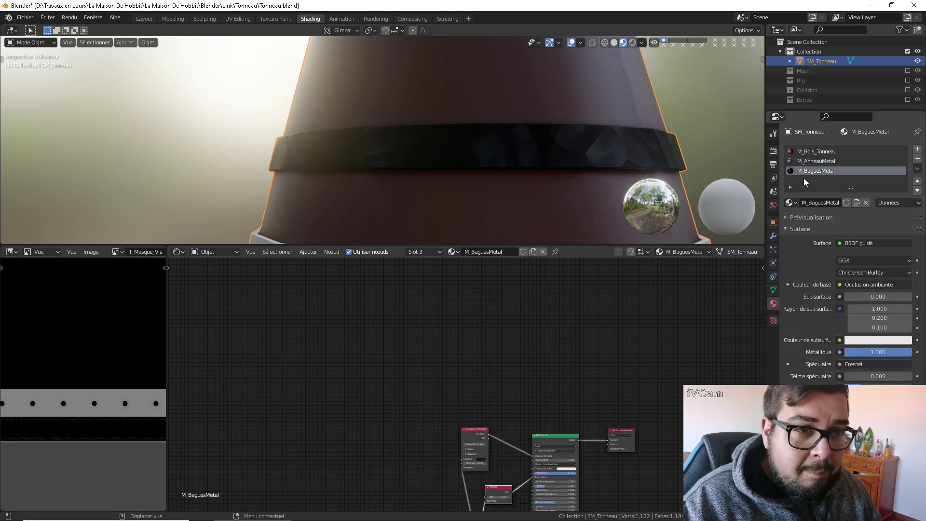
drag(606, 389, 628, 361)
middle_drag(605, 355, 564, 310)
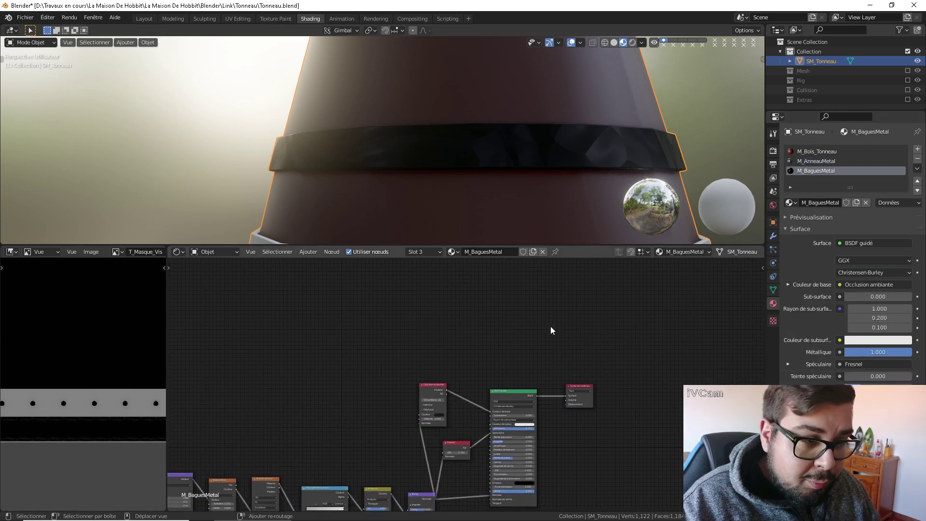
key(ctrl+v)
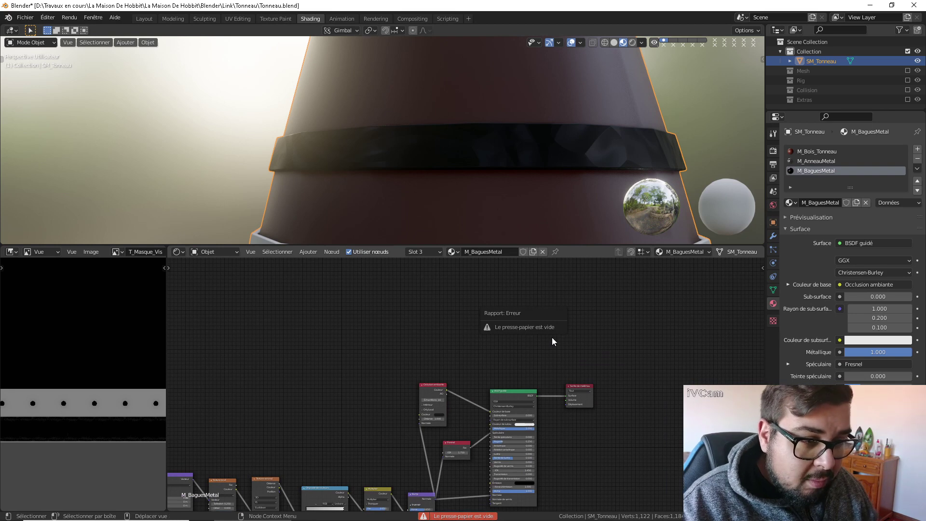
click(812, 162)
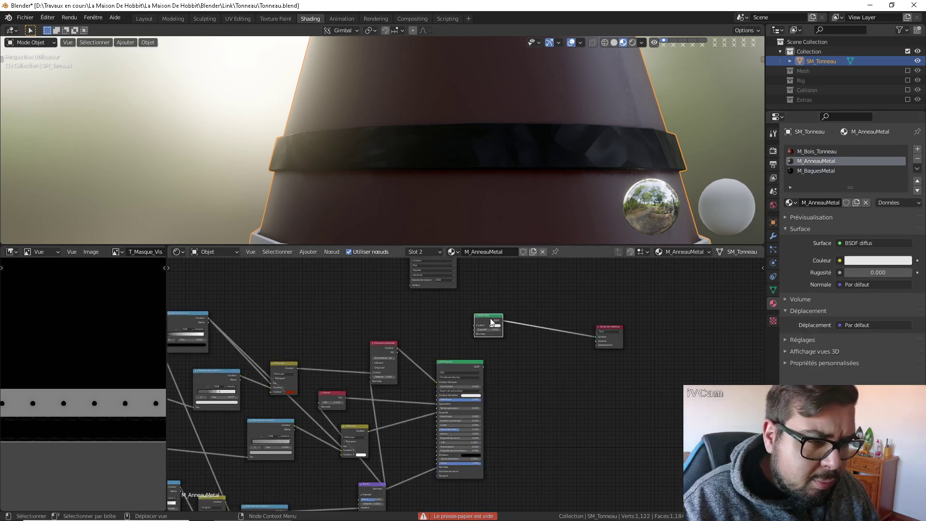
click(817, 170)
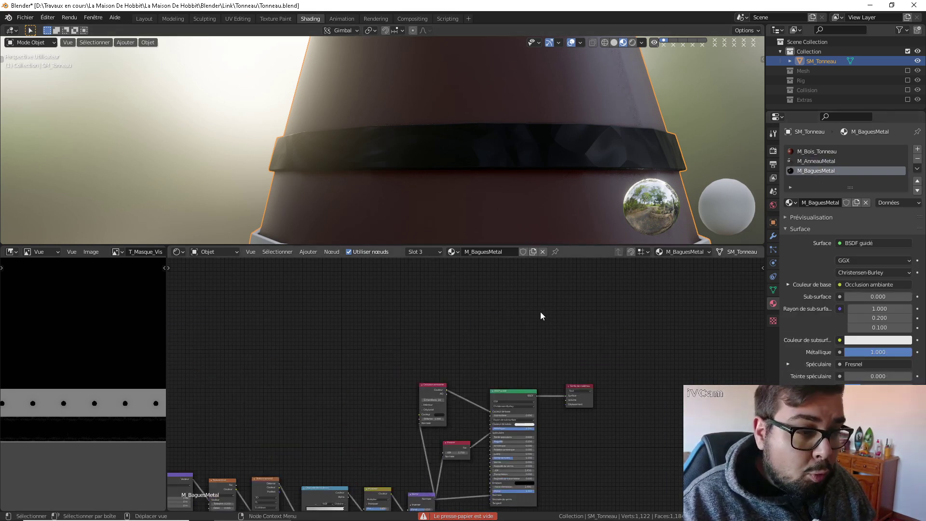
key(ctrl+v)
drag(503, 320, 610, 355)
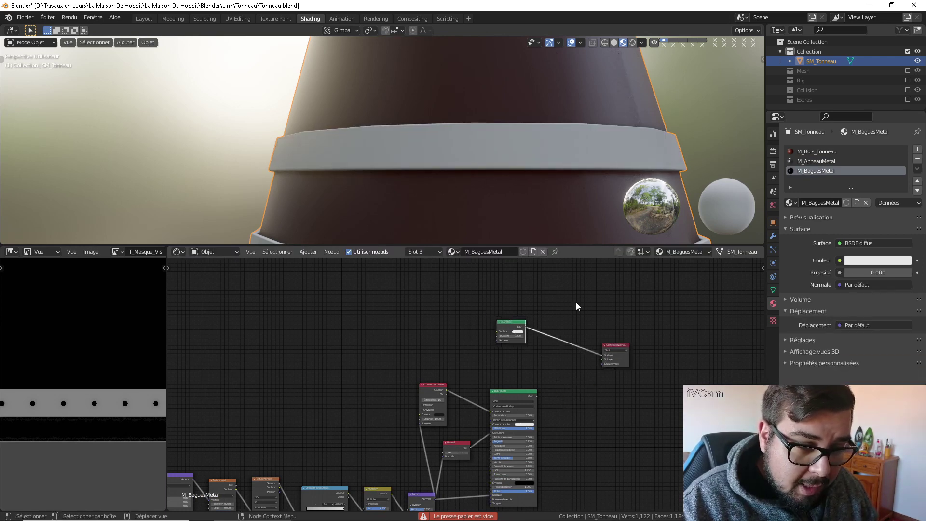
Copy the T_Anneaux_Tonneau_Color image texture node from M_AnneauMetal into M_BaguesMetal, above the shader nodes
click(830, 162)
middle_drag(448, 272, 453, 300)
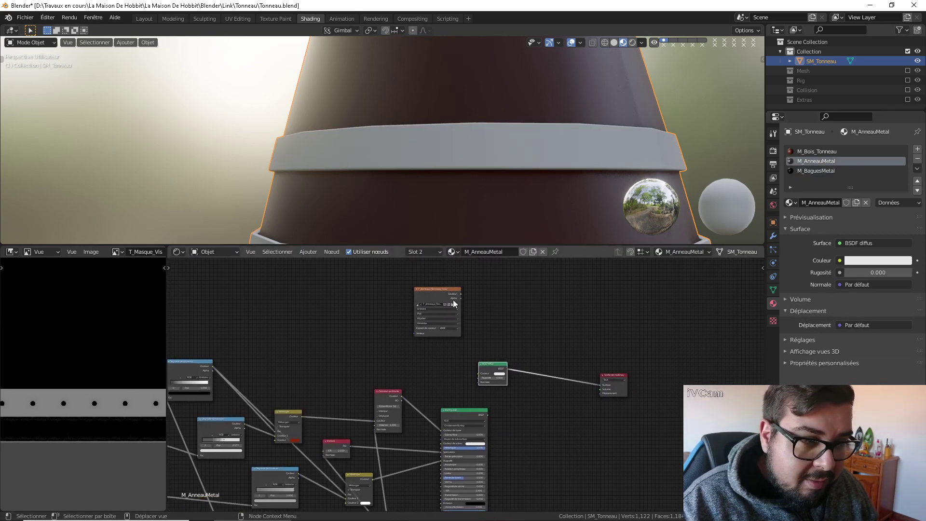
click(432, 288)
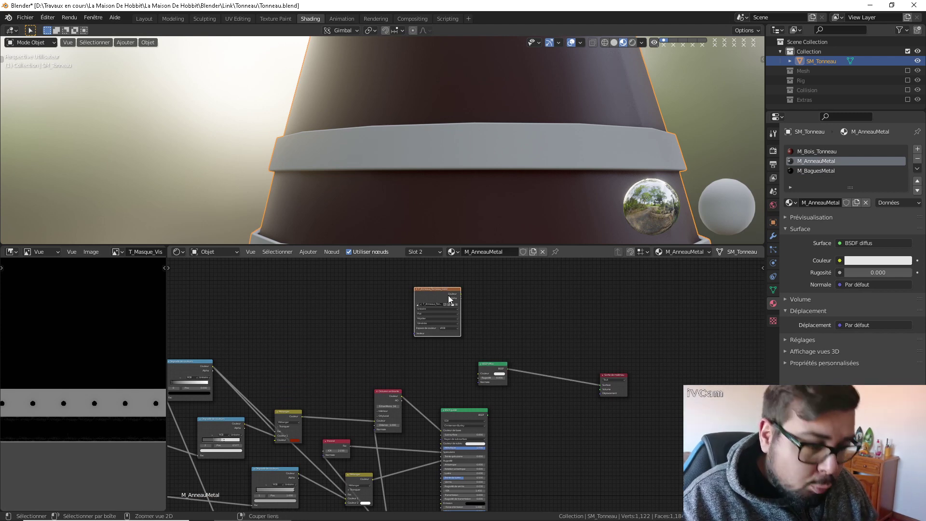
click(824, 172)
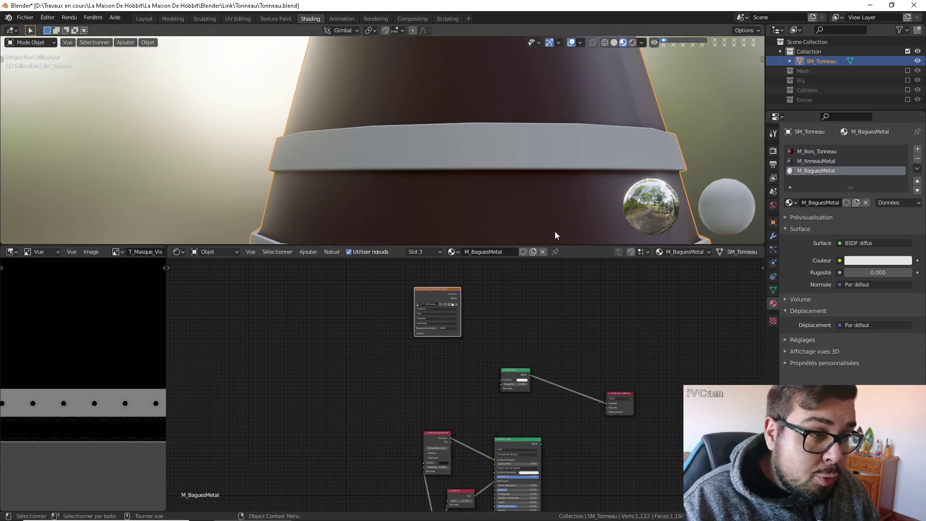
In both M_AnneauMetal and M_BaguesMetal, link the Occlusion ambiante node's Couleur output to the BSDF diffus node's Couleur input
click(821, 160)
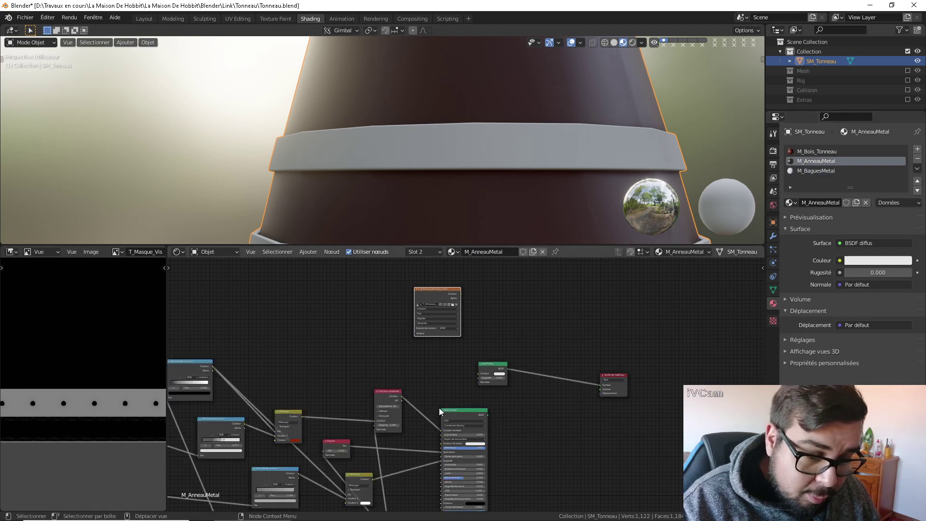
middle_drag(439, 407, 452, 357)
drag(417, 352, 497, 330)
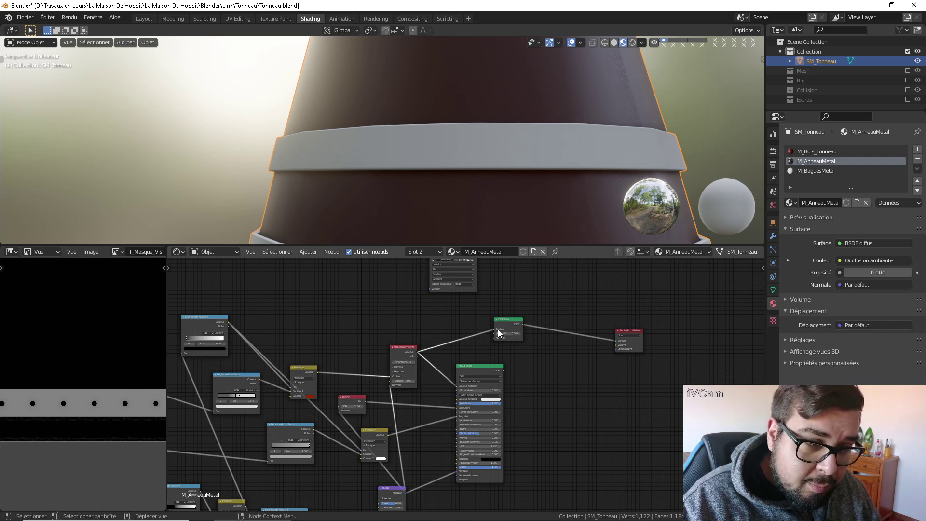
click(827, 171)
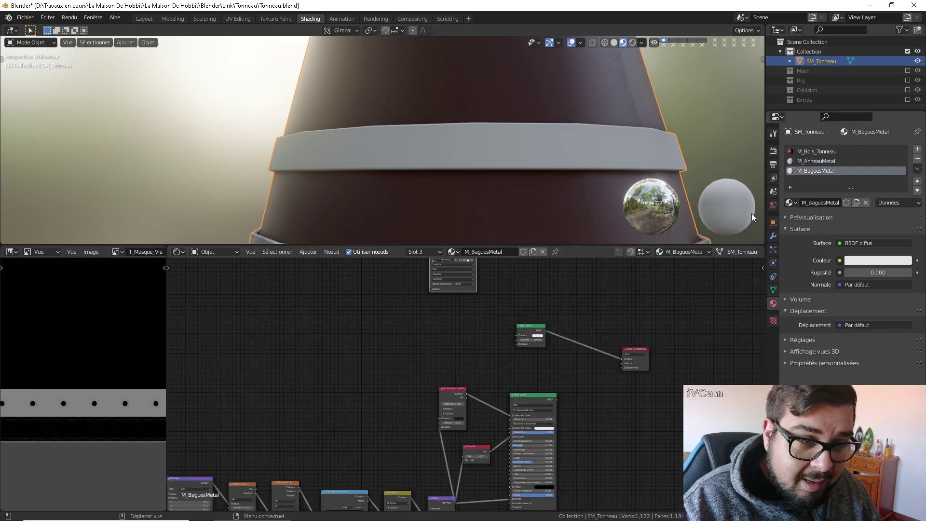
drag(466, 394, 521, 337)
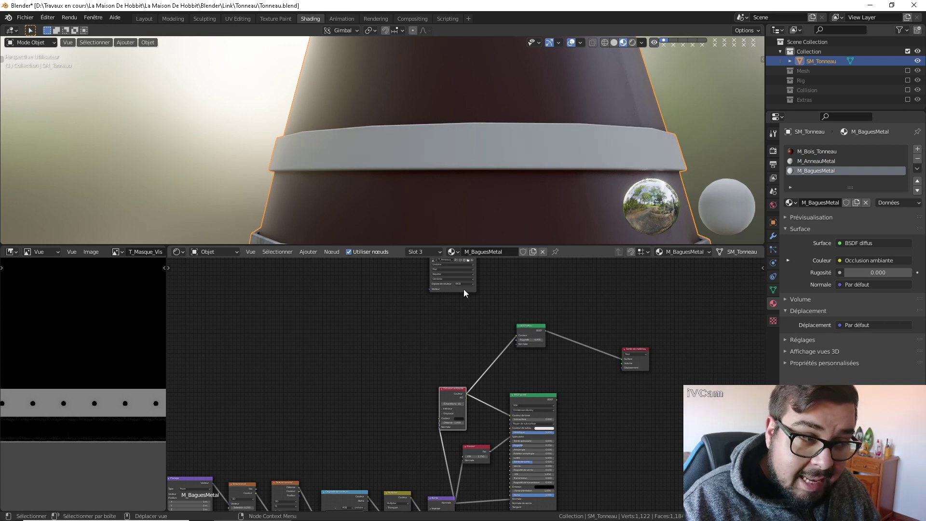
Bake the colour of the two metal materials into the T_Anneaux_Tonneau_Color image with Cycles and check the baked map
click(774, 151)
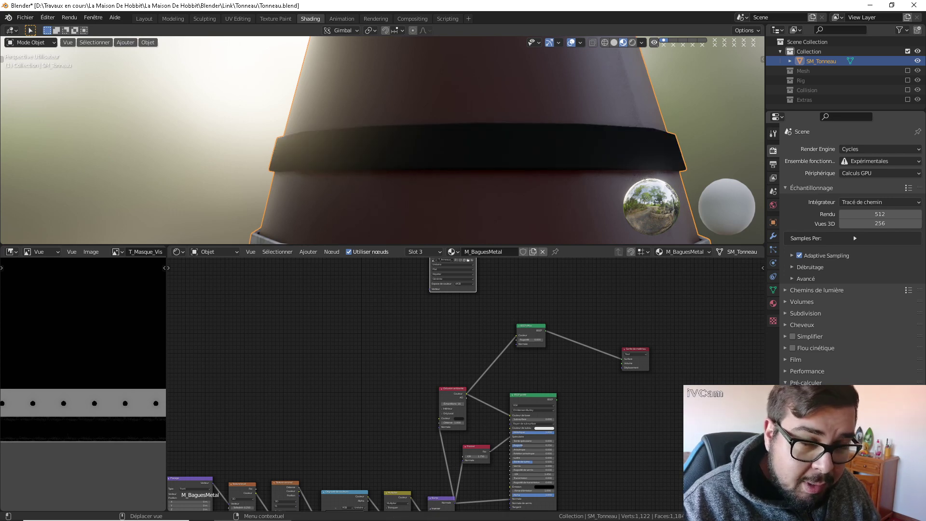
shift+middle_drag(577, 205, 574, 91)
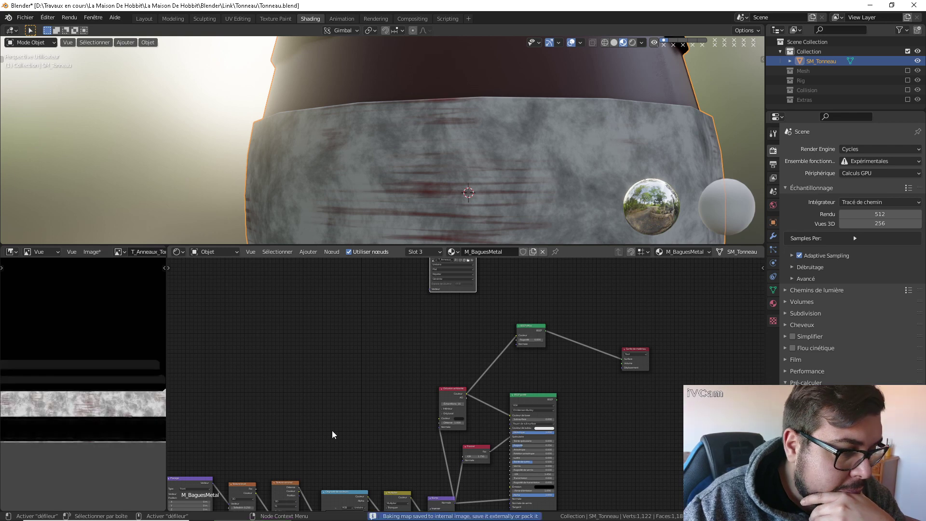
scroll(115, 377, down, 2)
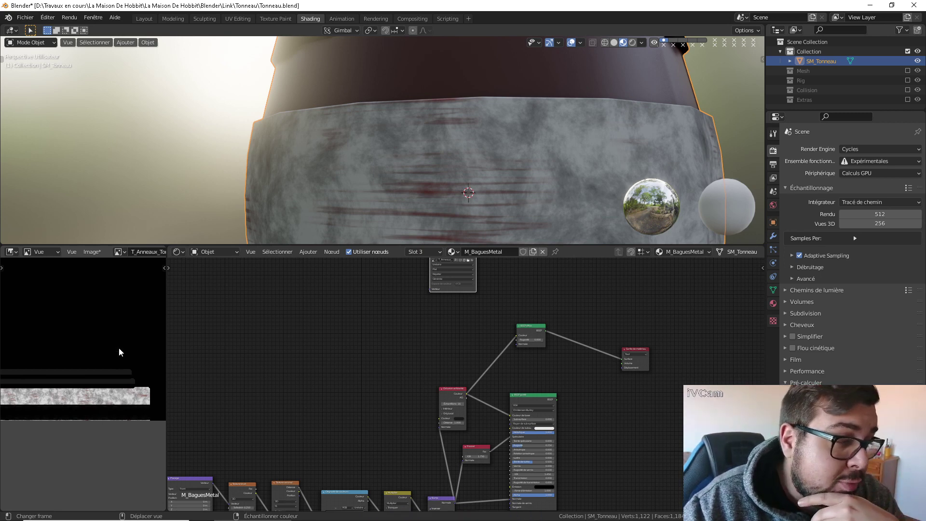
Start saving the baked image under a new name and delete T_Masque_Vis.png from the Tonneau textures folder
click(92, 251)
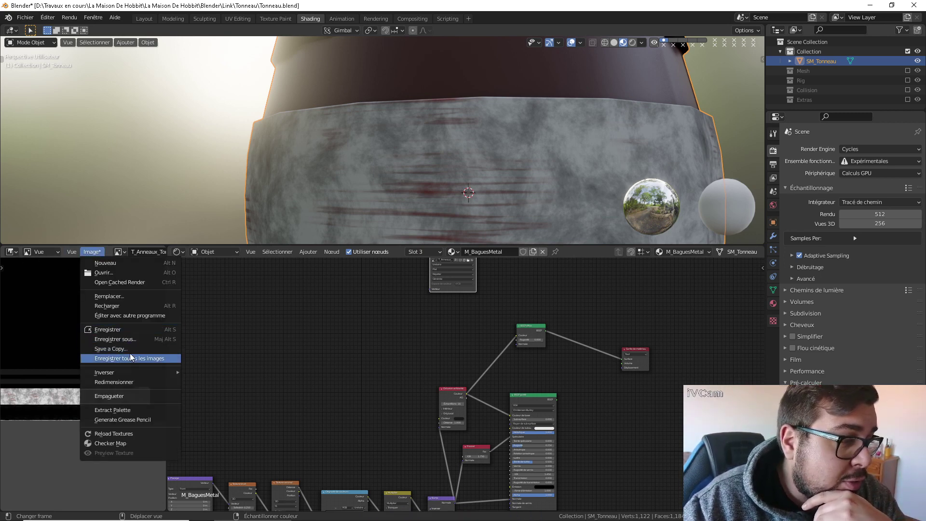
click(130, 339)
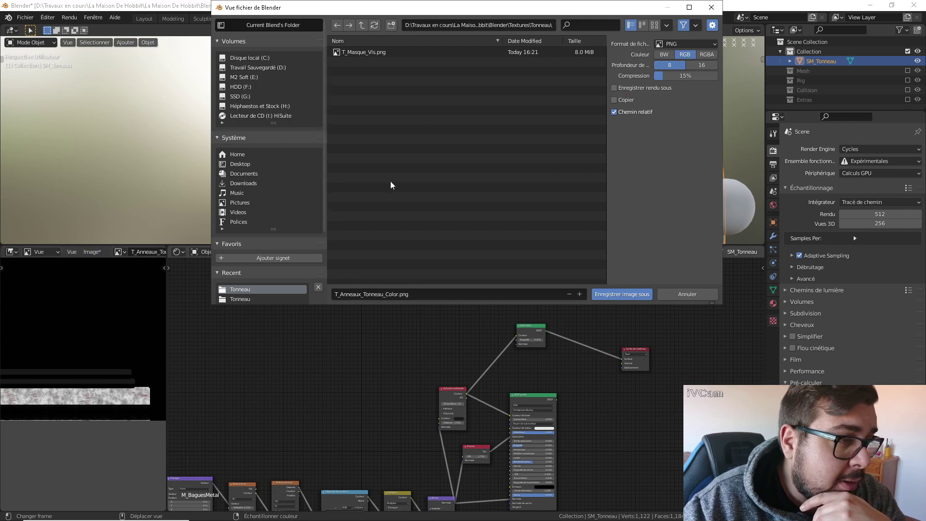
click(386, 52)
key(Delete)
click(374, 56)
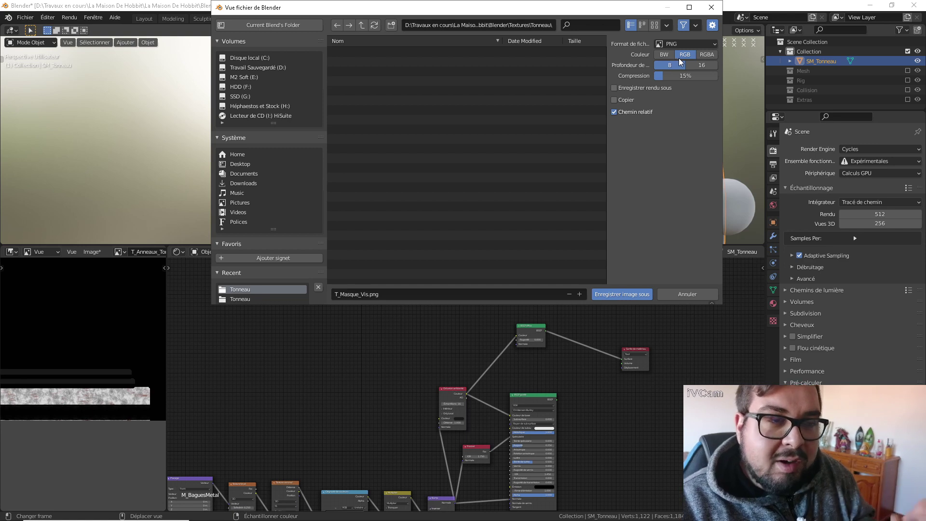
Save the baked image as T_Tonneau_Color in PNG format with compression set to 0%
drag(691, 77, 654, 77)
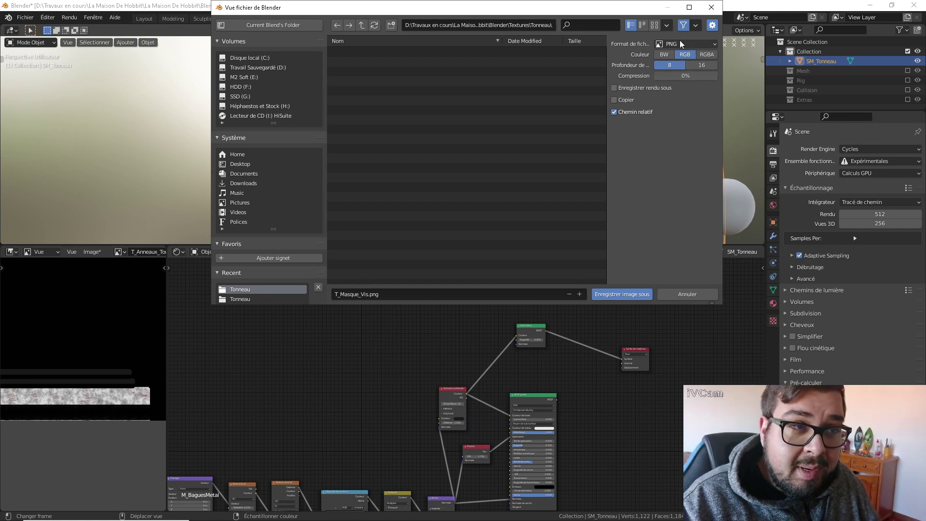
click(342, 294)
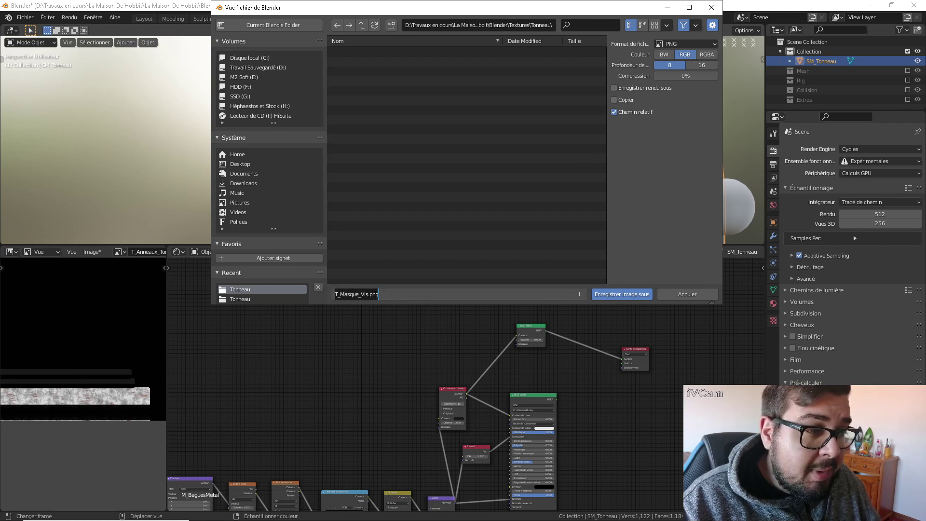
click(342, 295)
drag(343, 296, 564, 270)
text(T_Tonneau_Color)
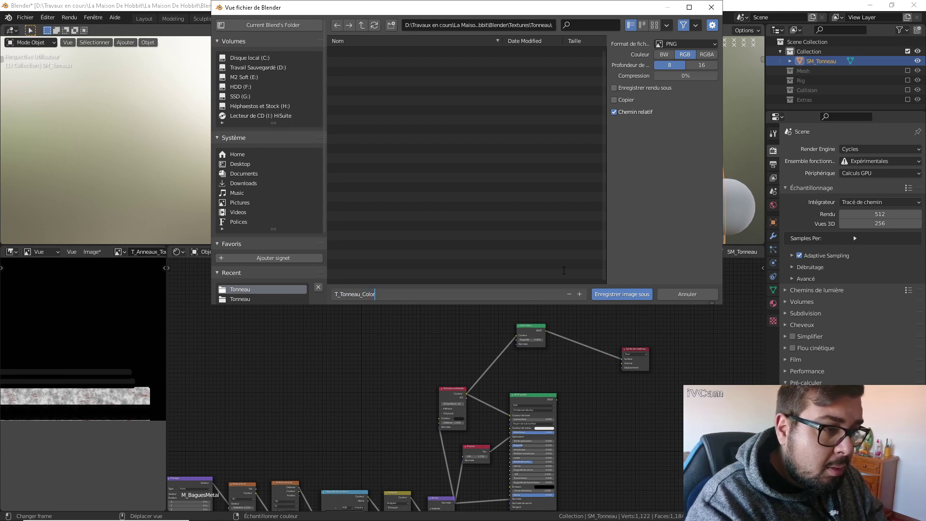
key(Return)
click(627, 296)
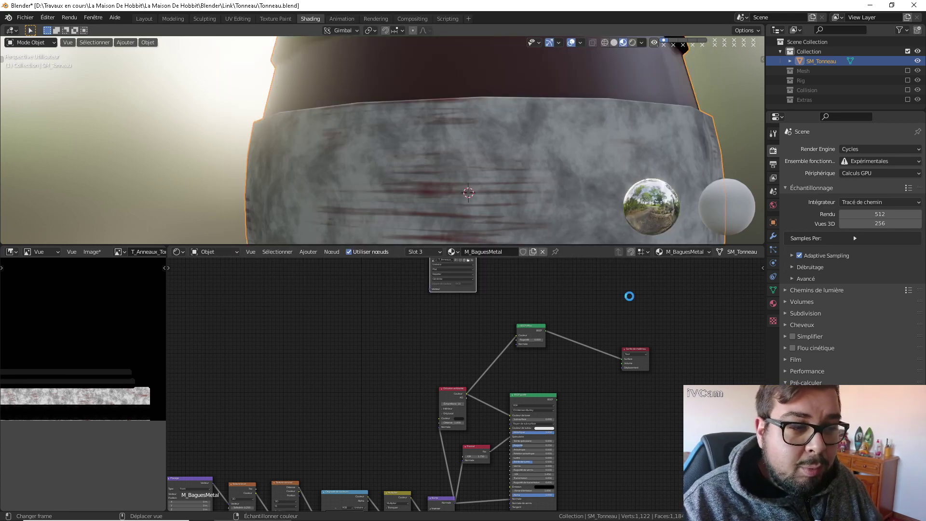
Delete the T_Anneaux_Tonneau_Color image texture nodes from M_BaguesMetal and M_AnneauMetal
middle_drag(474, 323, 549, 368)
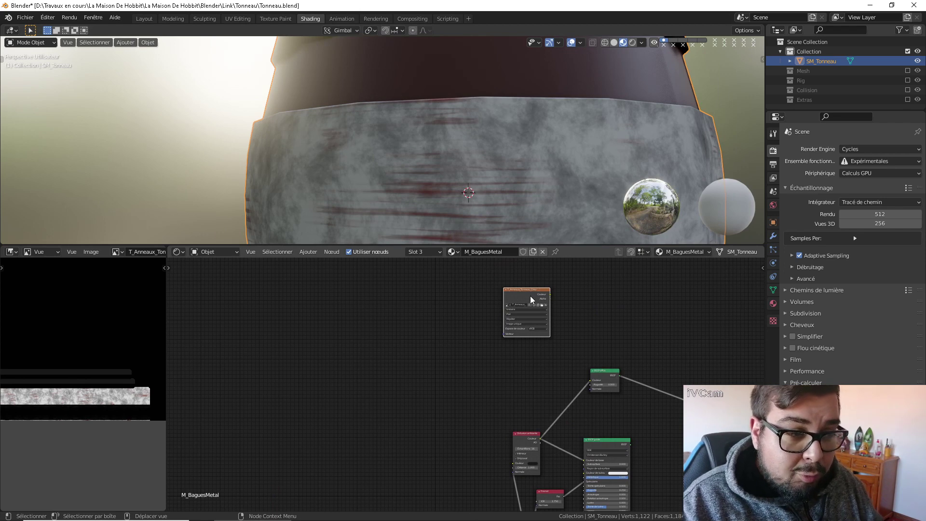
key(Delete)
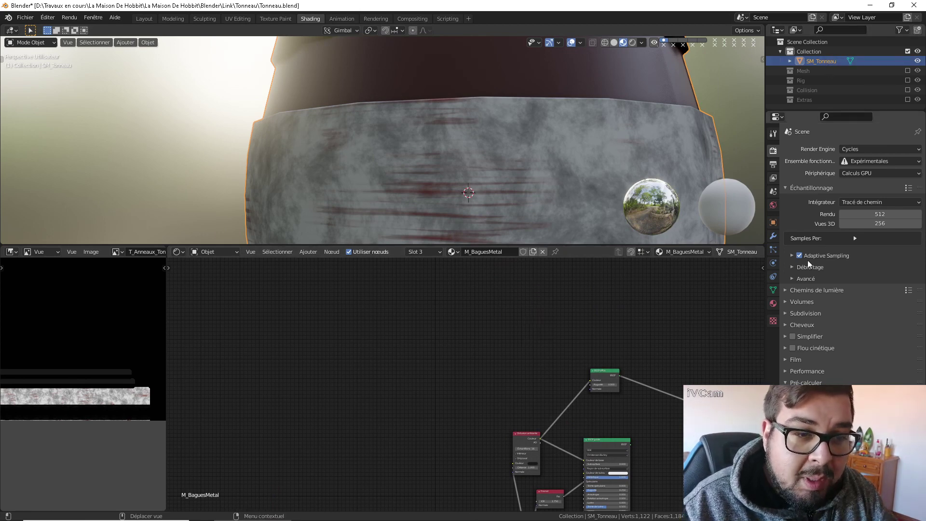
click(774, 303)
click(821, 163)
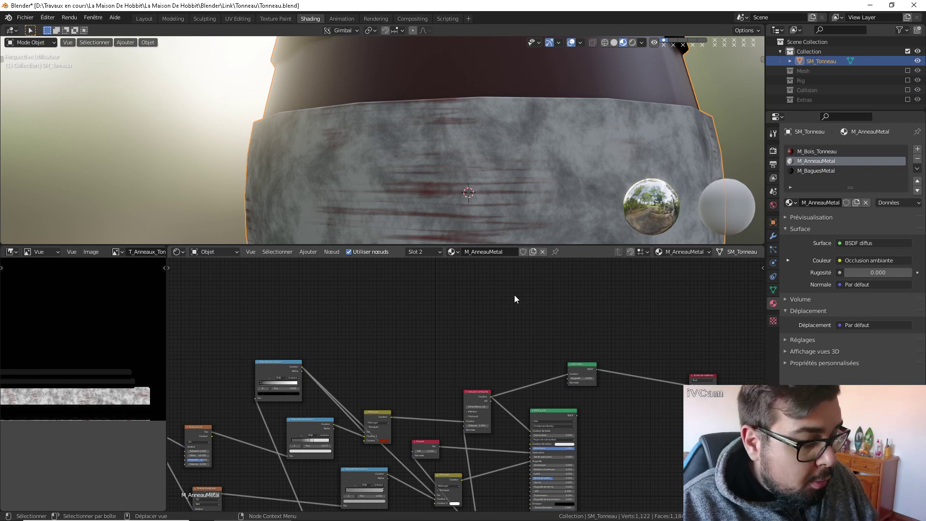
Add a Texture image node above the M_AnneauMetal network with a new 2048 px image named T_Tonneau_Spec
key(shift+a)
mouse_move(514, 306)
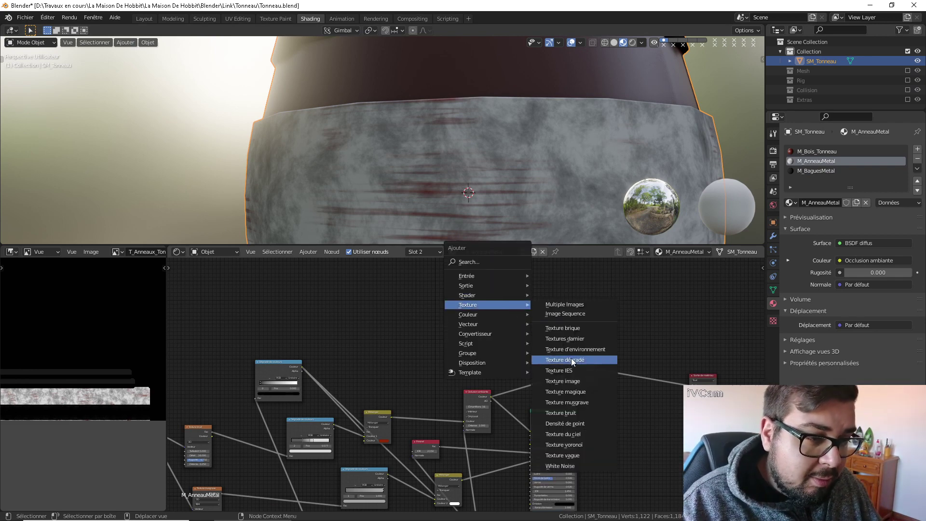
click(563, 382)
click(506, 296)
click(520, 303)
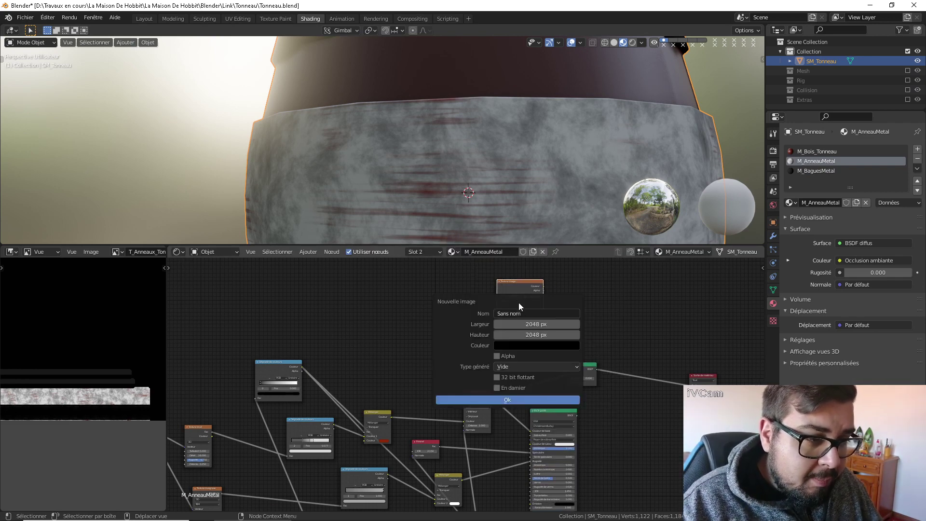
click(547, 313)
text(T_Tonneau_)
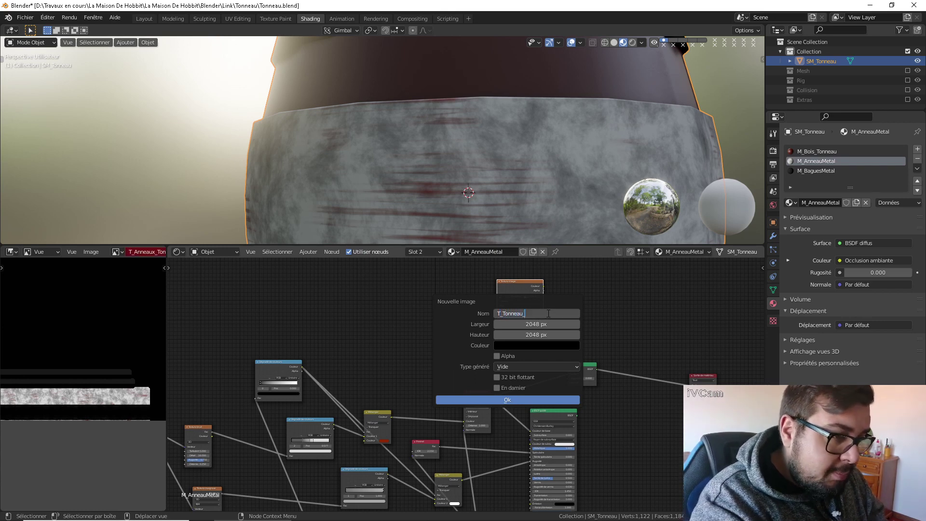
text(Spec)
key(Return)
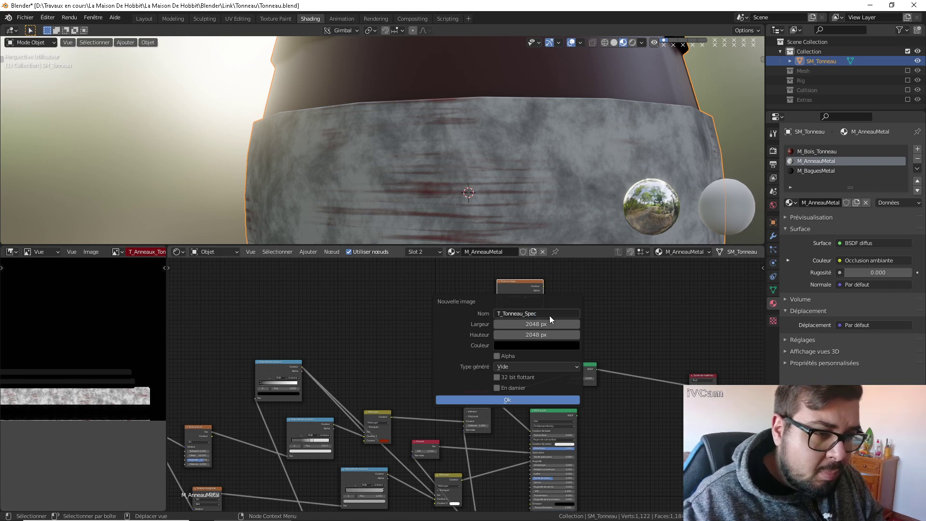
click(543, 400)
In M_AnneauMetal, link the Fresnel node's output to the BSDF diffus node's Couleur input in place of Occlusion ambiante
middle_drag(525, 375, 529, 337)
scroll(469, 404, up, 1)
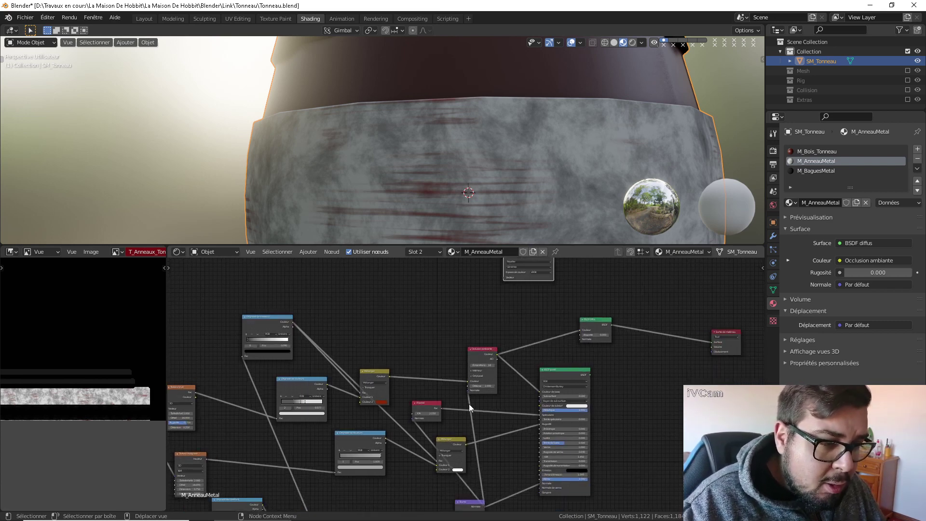
drag(441, 408, 589, 331)
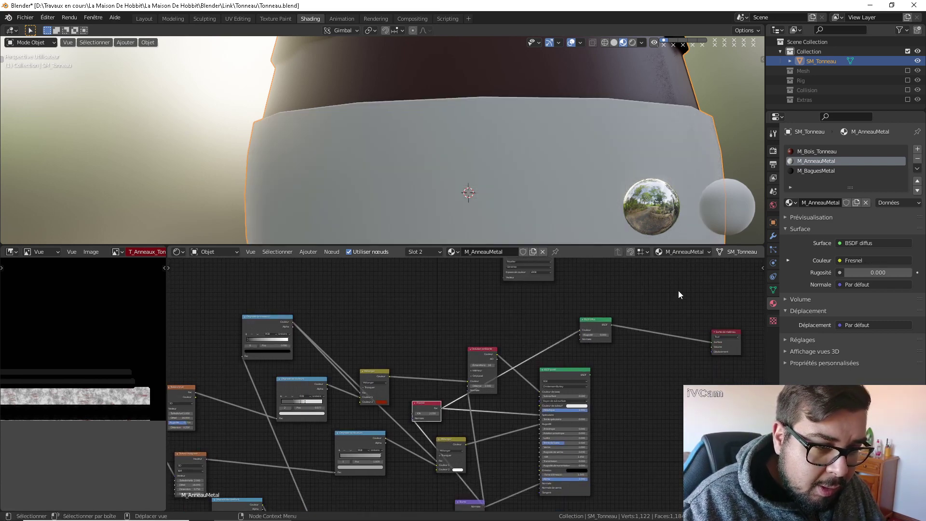
Copy the T_Tonneau_Spec image texture node from M_AnneauMetal into the M_BaguesMetal node network
click(817, 172)
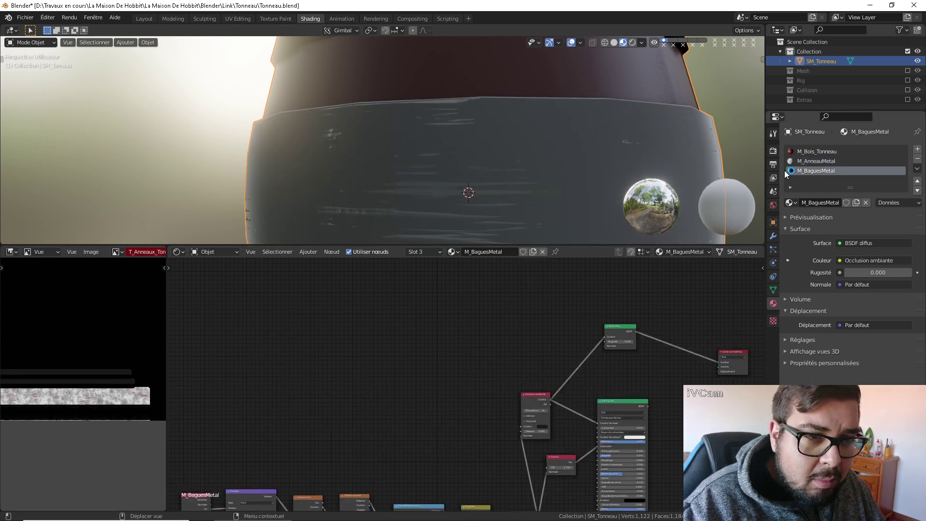
click(808, 160)
middle_drag(525, 262, 519, 310)
scroll(519, 309, up, 1)
click(521, 309)
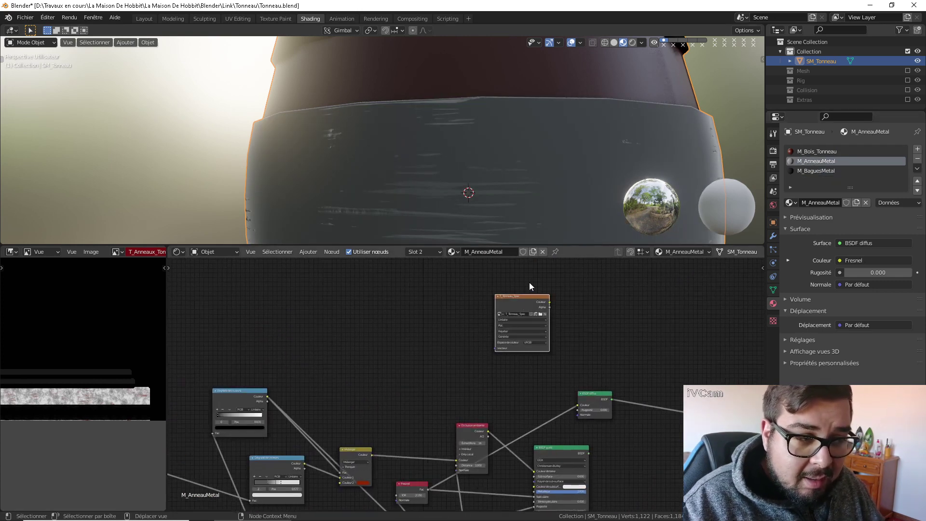
click(817, 171)
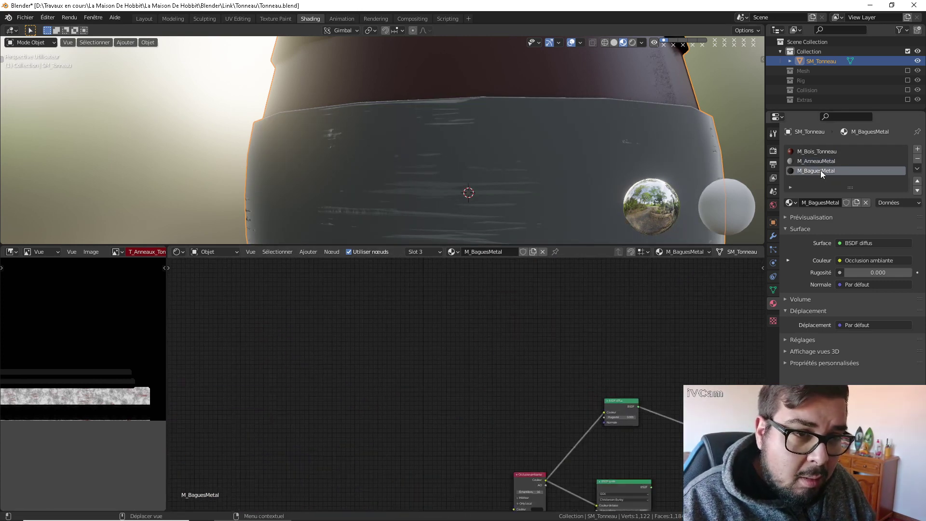
middle_drag(589, 363, 598, 305)
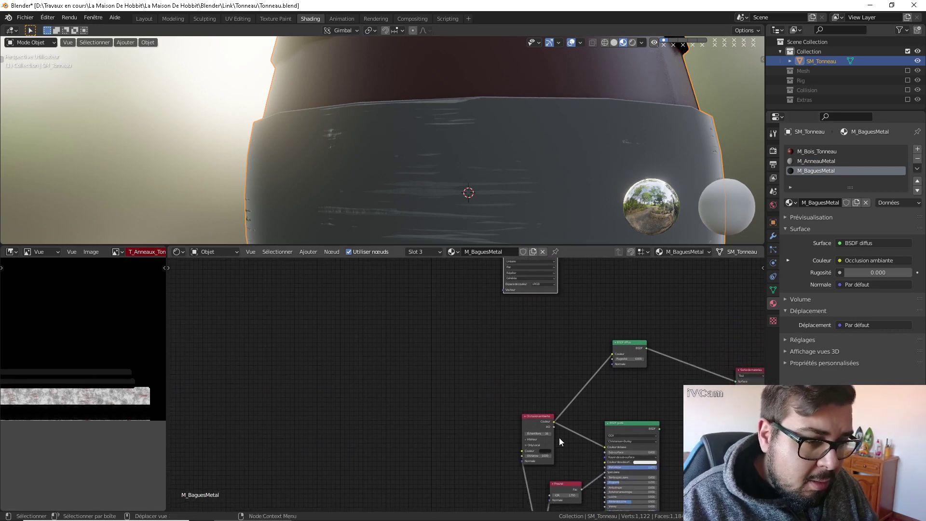
In M_BaguesMetal, link the Fresnel output to the BSDF diffus Couleur input and set the T_Tonneau_Spec image's colour space to Non-Color
drag(580, 489, 612, 353)
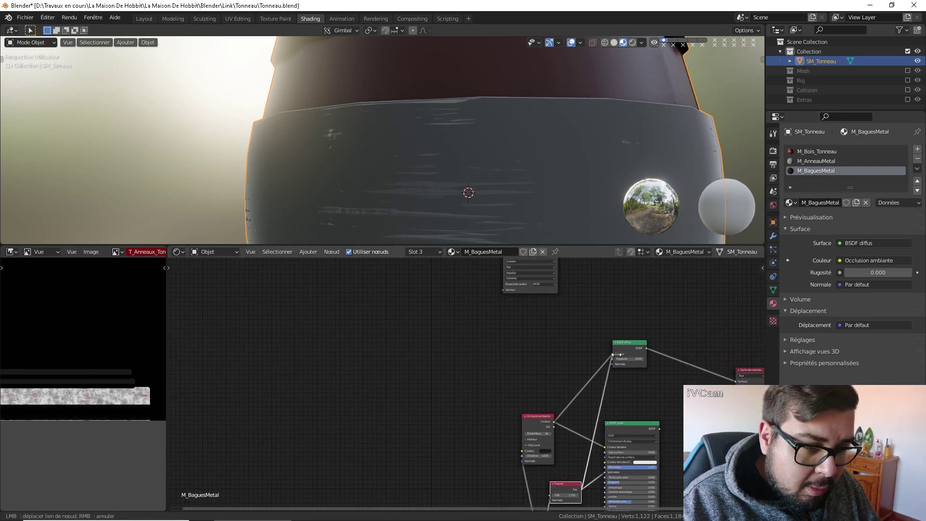
middle_drag(679, 315, 595, 352)
click(479, 329)
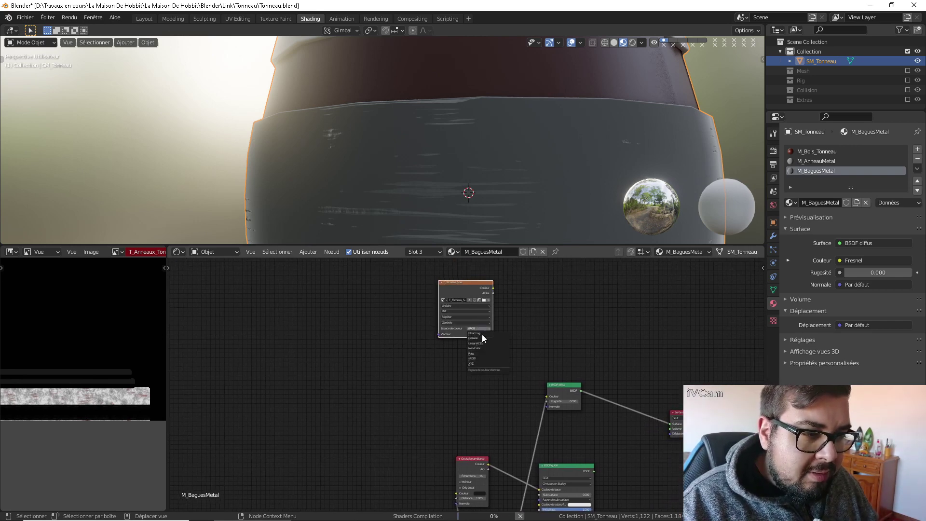
click(478, 348)
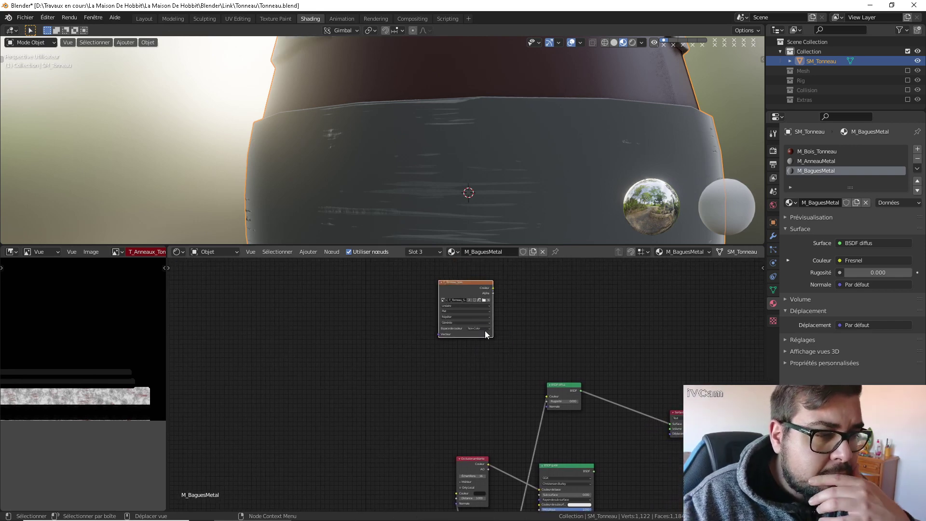
Check the M_AnneauMetal network and bake the specular map of both metal materials to T_Tonneau_Spec with Cycles
click(819, 161)
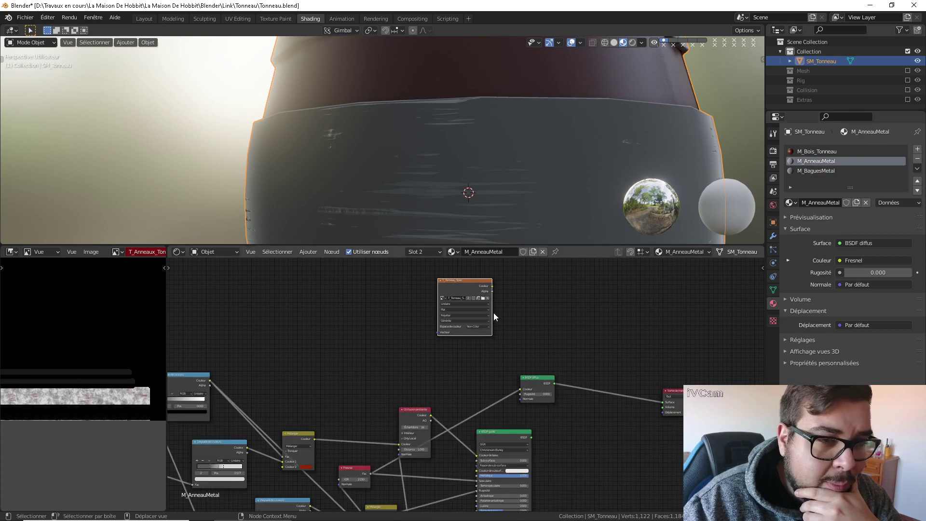
click(773, 150)
click(854, 395)
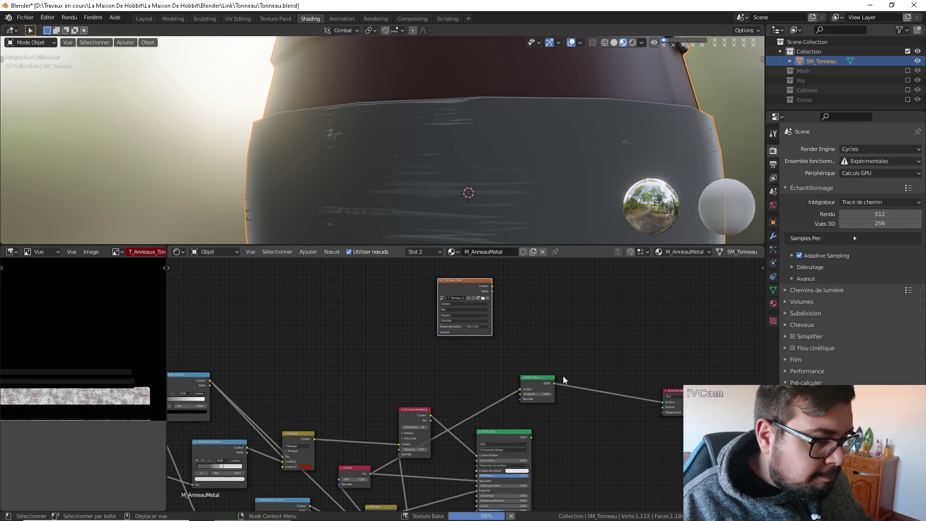
Save the baked image as T_Tonneau_Spec.png in PNG format with BW colour, 16-bit depth and 0% compression
click(98, 254)
click(140, 338)
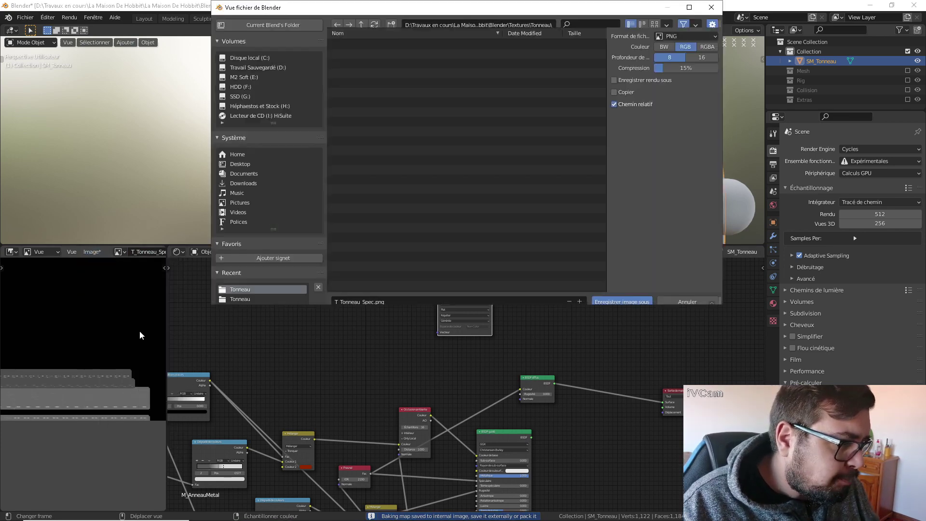
click(664, 54)
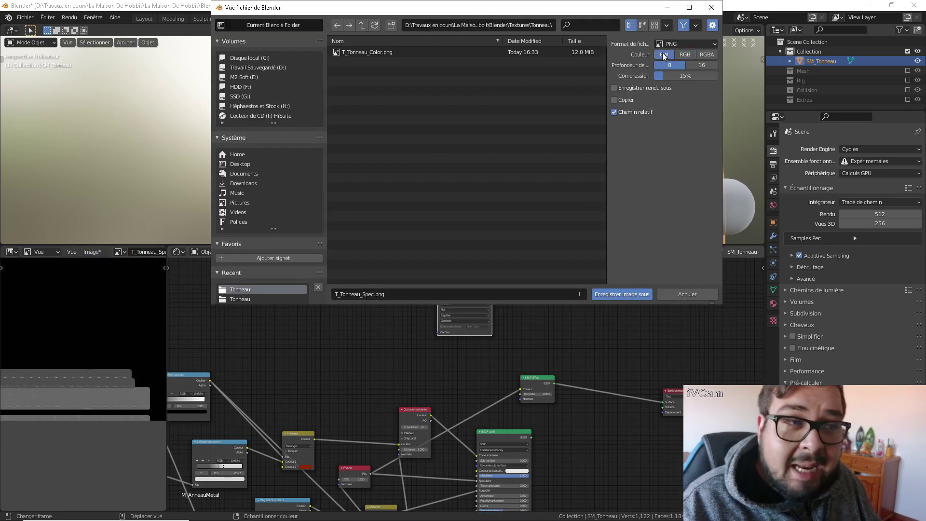
click(702, 65)
drag(686, 76, 661, 77)
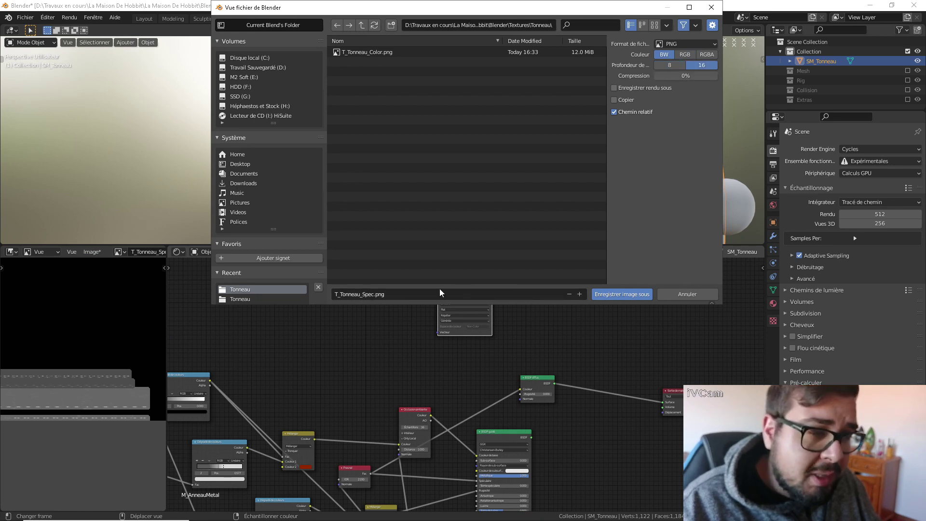
click(620, 295)
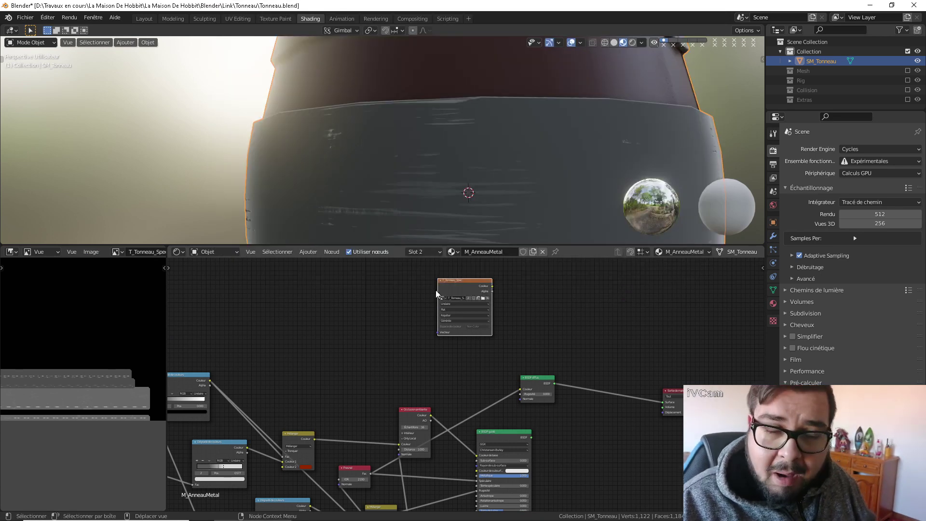
Delete the T_Tonneau_Spec image texture nodes from M_AnneauMetal and M_BaguesMetal
middle_drag(522, 308, 485, 309)
click(774, 303)
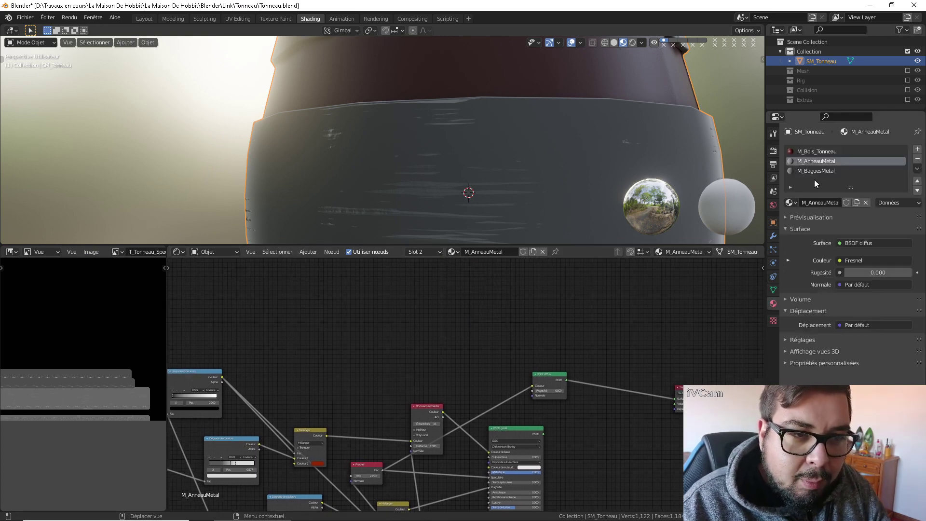
click(815, 175)
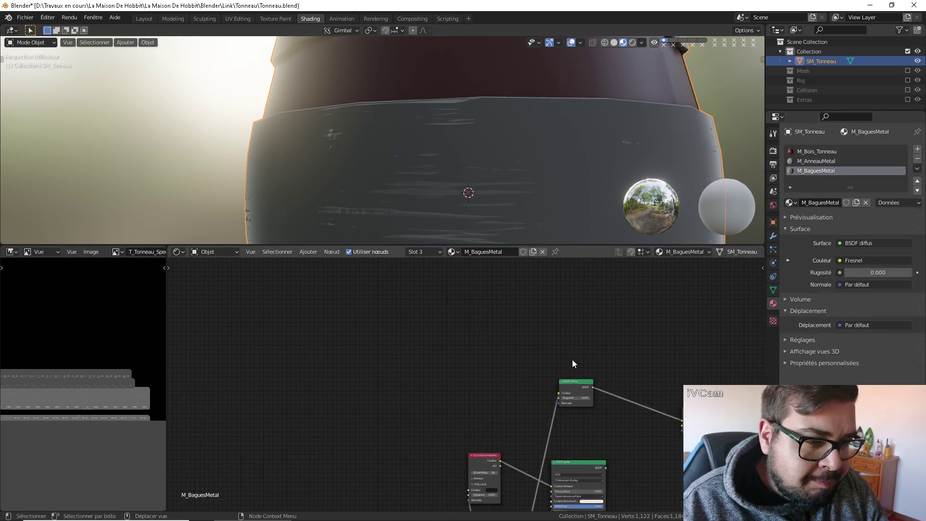
Add a Texture image node above the M_BaguesMetal network with a new 2048 px image named T_Tonneau_Roughness
middle_drag(575, 321, 545, 464)
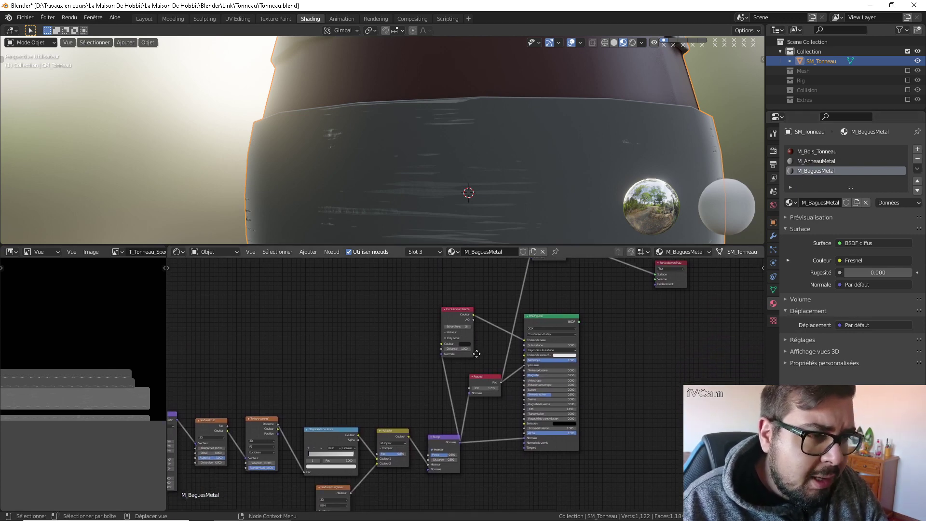
middle_drag(458, 260, 469, 348)
key(shift+a)
mouse_move(433, 326)
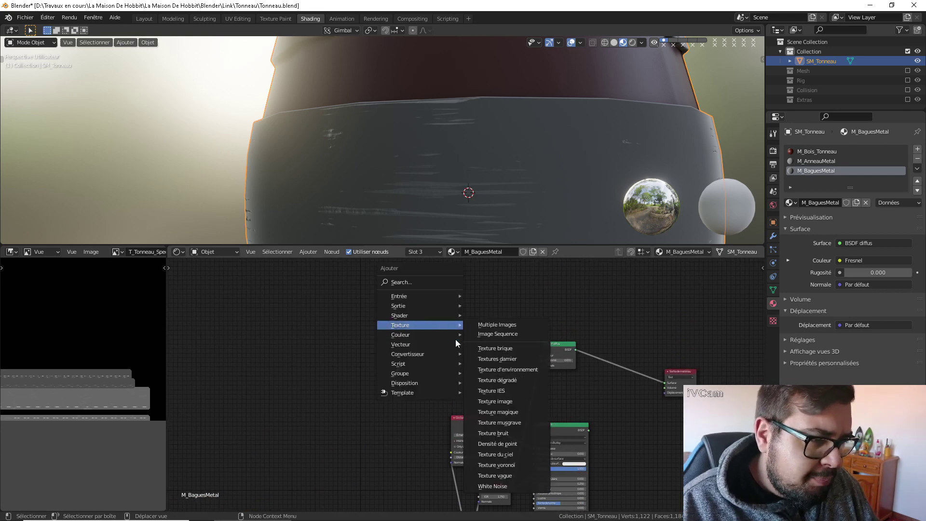
click(511, 400)
click(448, 303)
click(465, 322)
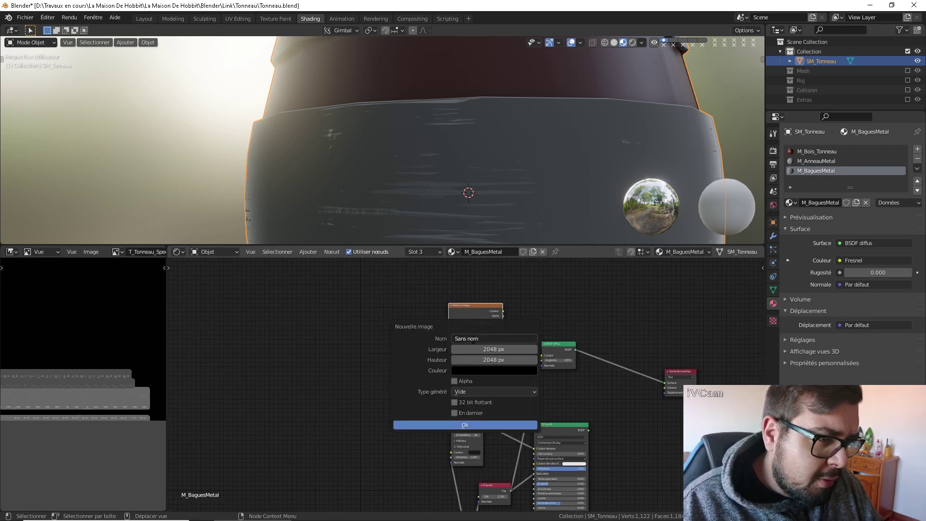
click(482, 338)
text(T_Tonneau_Roughness)
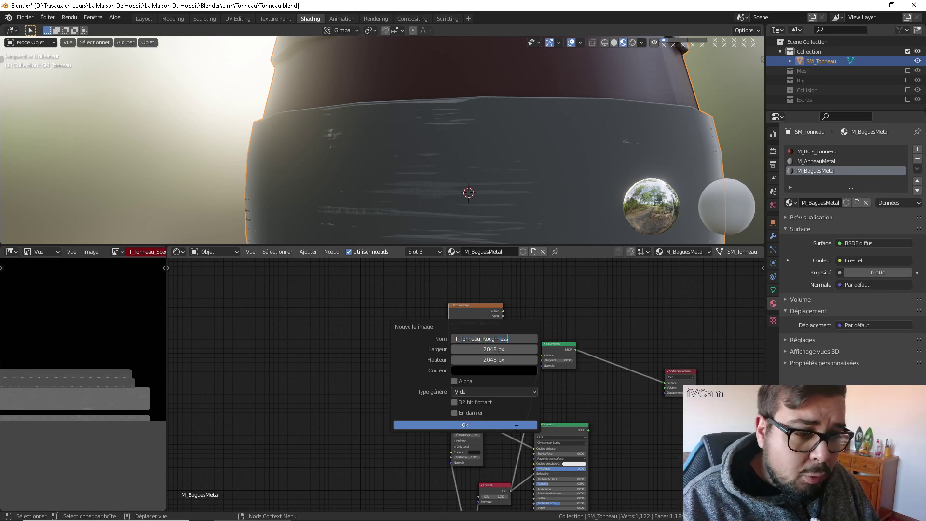
click(516, 426)
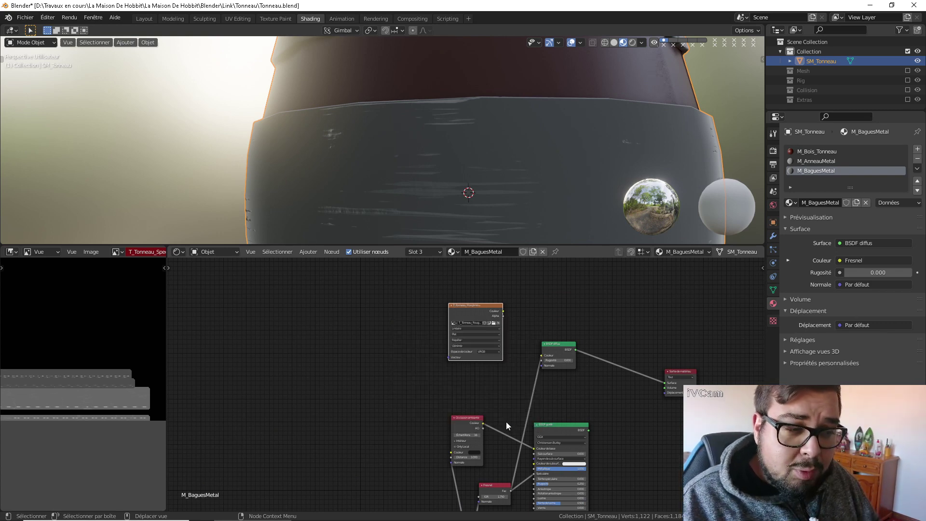
Copy the T_Tonneau_Roughness node above the M_AnneauMetal network and link the roughness Mélanger node's output to the BSDF diffus Couleur input
click(833, 160)
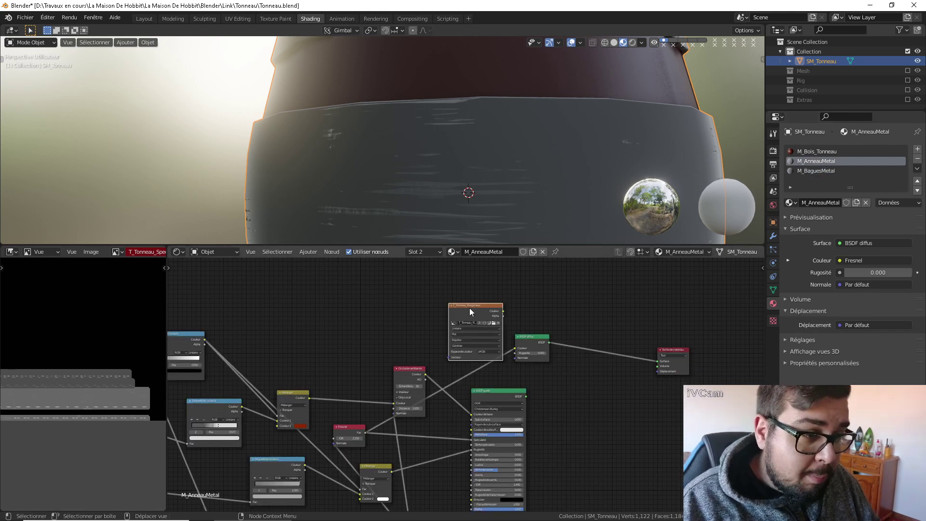
drag(470, 309, 444, 272)
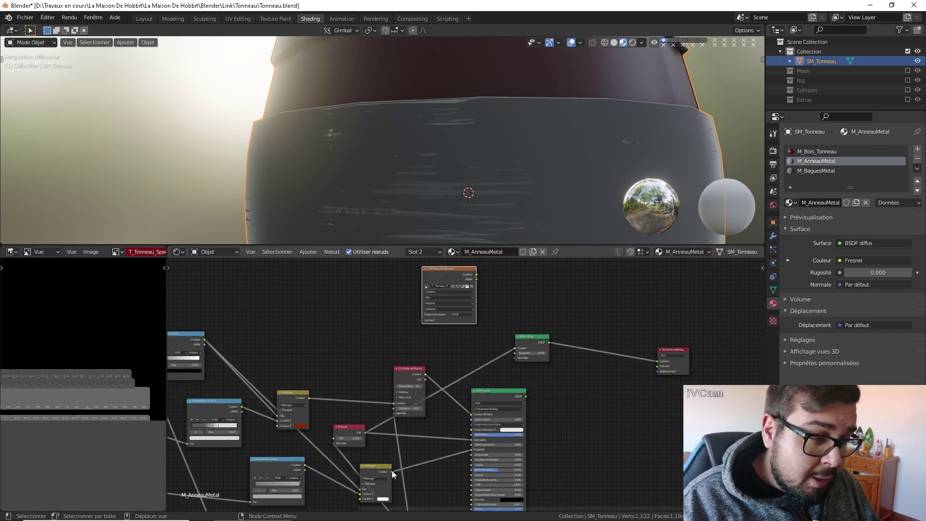
drag(392, 471, 515, 348)
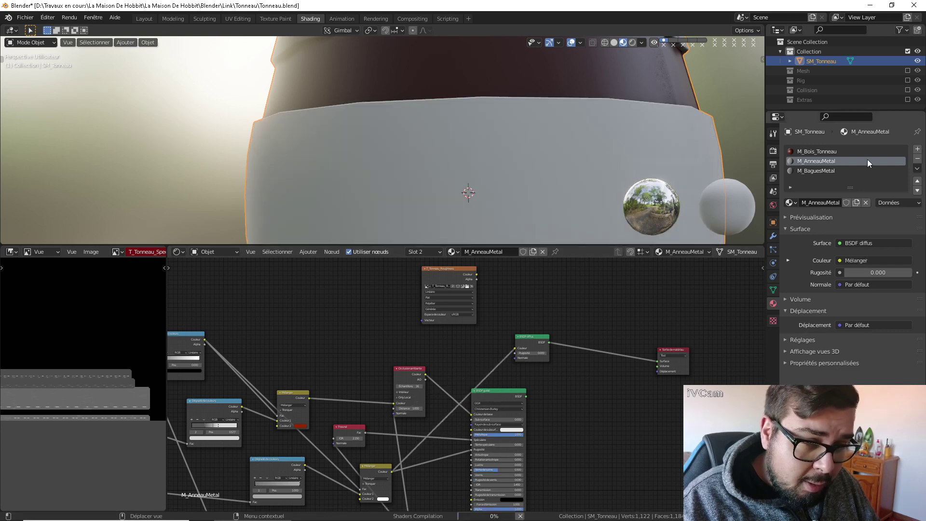
In M_BaguesMetal, unlink Fresnel from the BSDF diffus node and set the value of its Couleur to 0.25
click(822, 171)
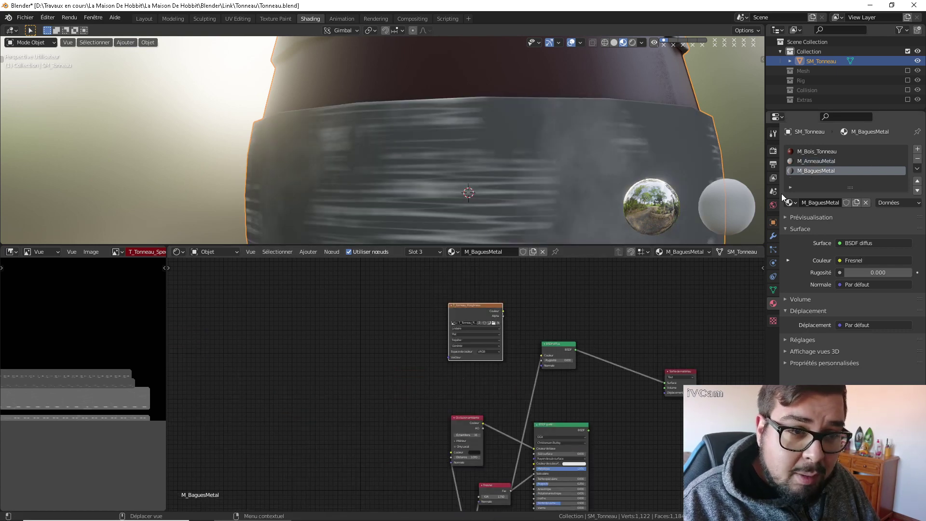
middle_drag(562, 387, 547, 311)
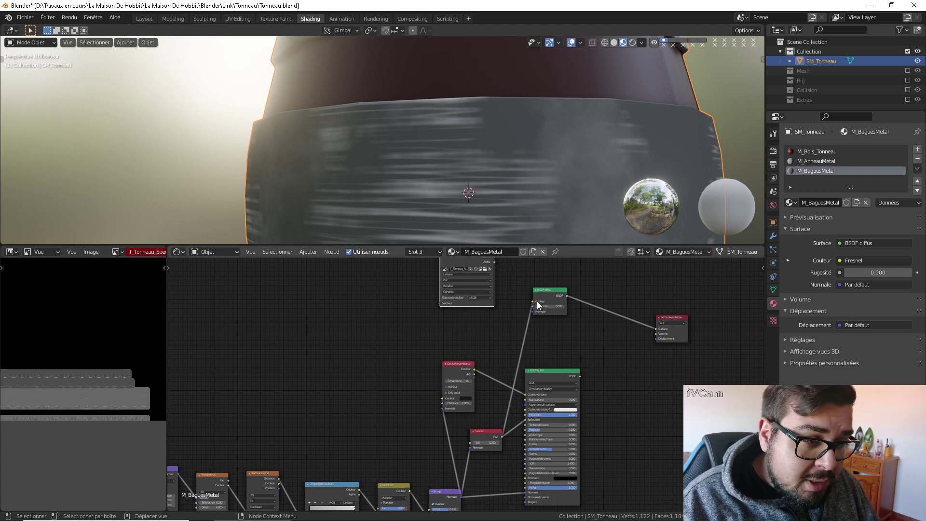
middle_drag(459, 483, 471, 430)
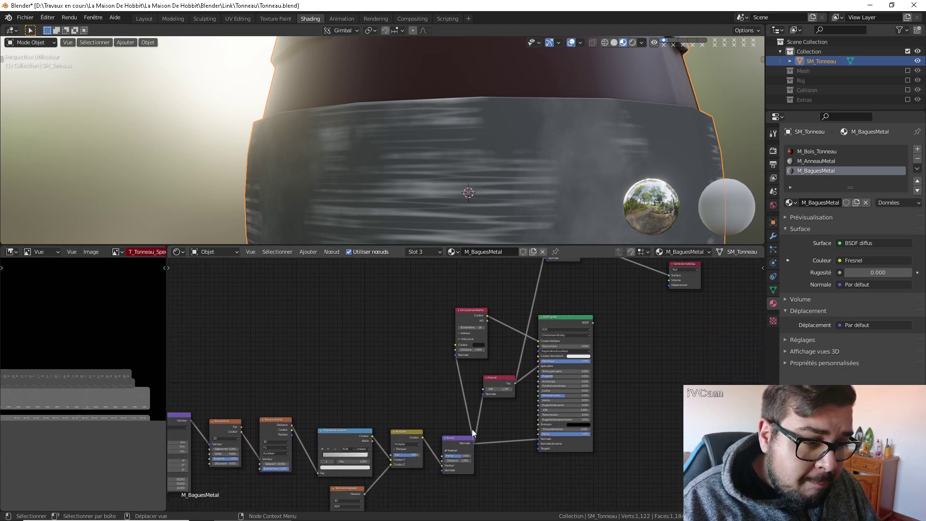
middle_drag(583, 313, 572, 385)
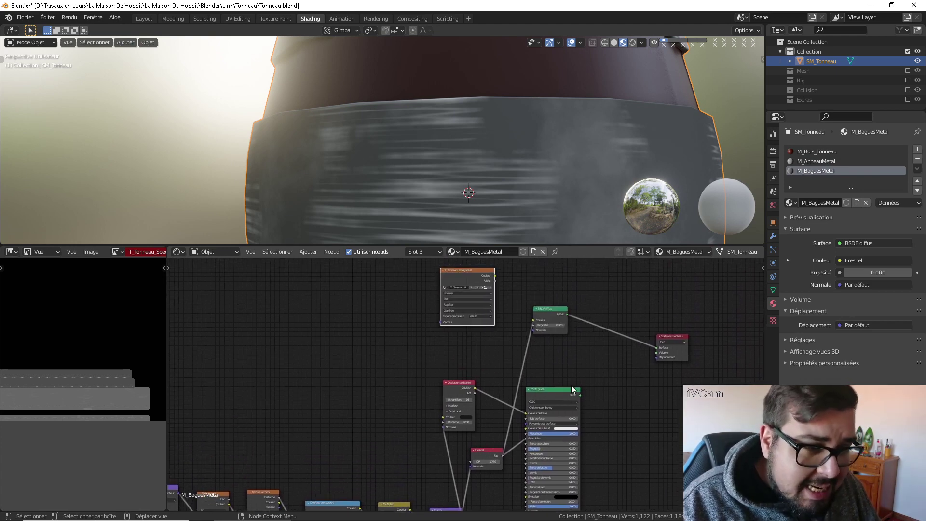
drag(533, 320, 518, 332)
click(558, 320)
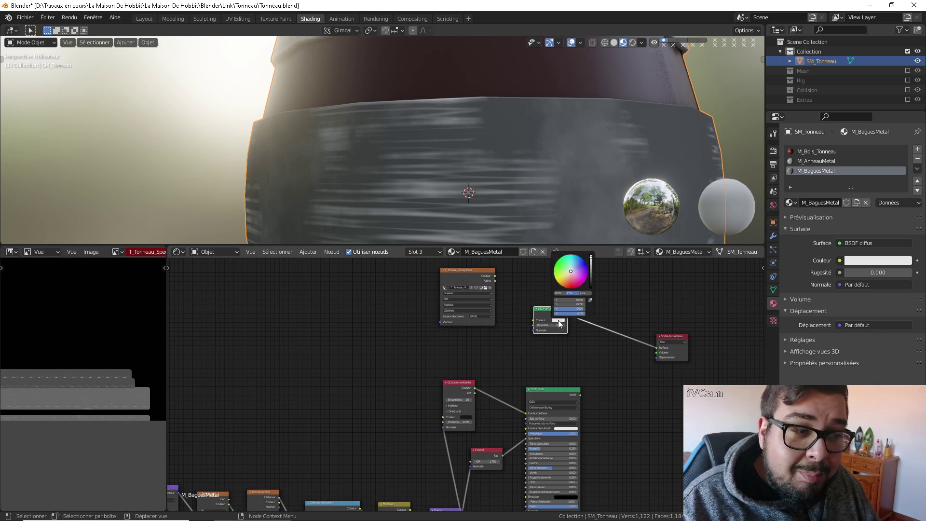
click(577, 309)
text(0.25)
key(Return)
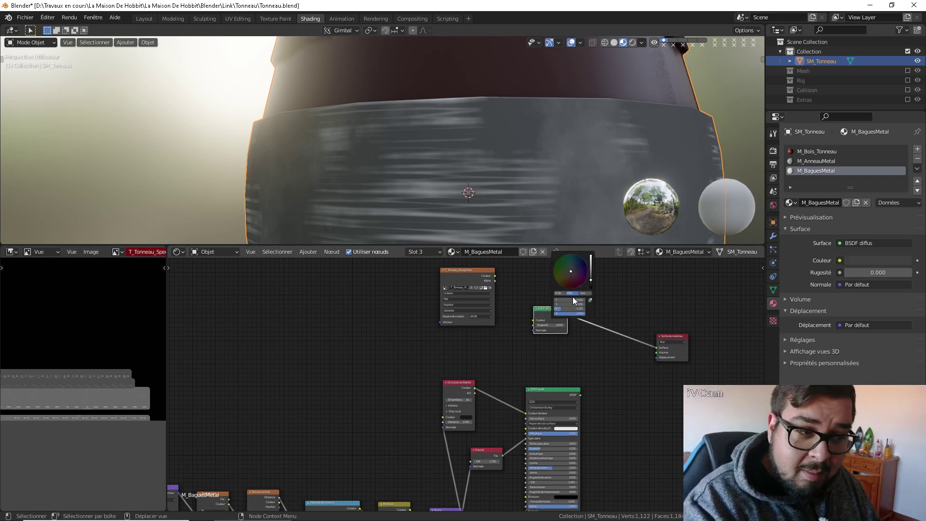
Select the T_Tonneau_Roughness image node in M_BaguesMetal and bake the roughness map of both metal materials to it
middle_drag(554, 338, 535, 376)
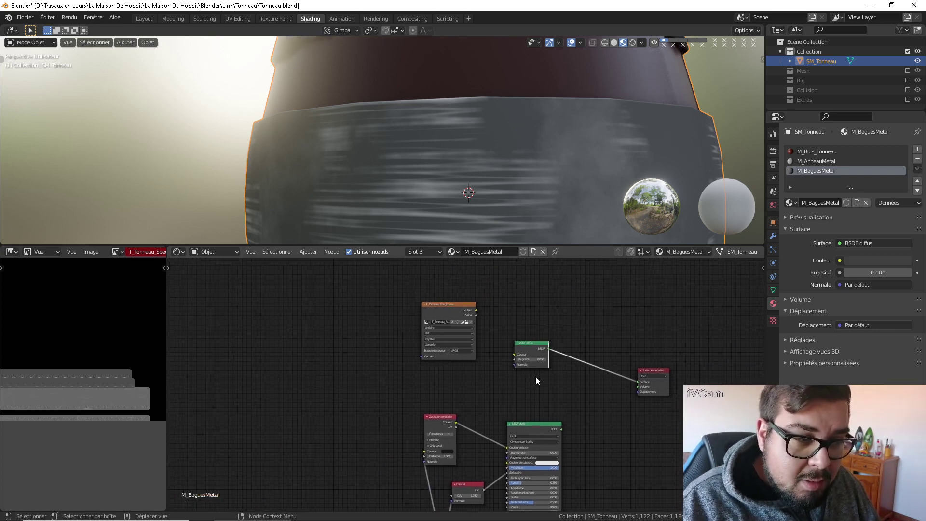
scroll(579, 137, down, 1)
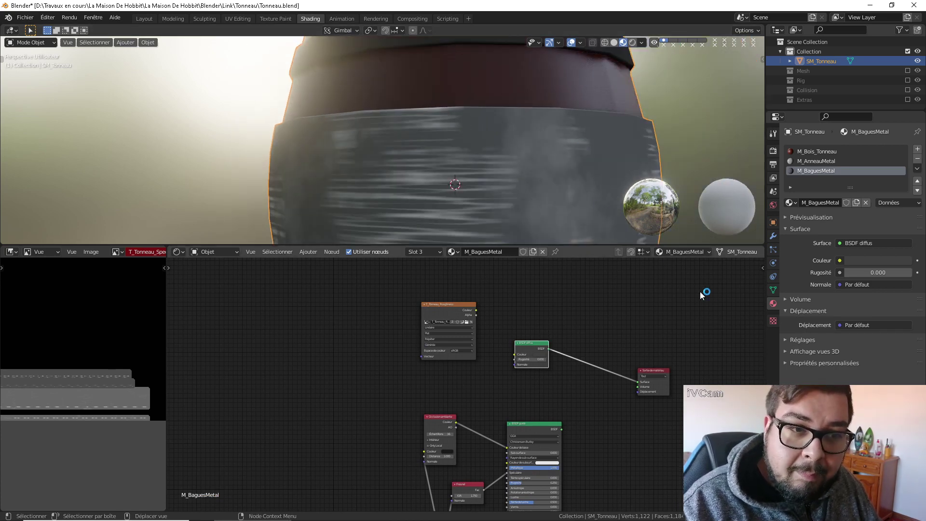
click(462, 313)
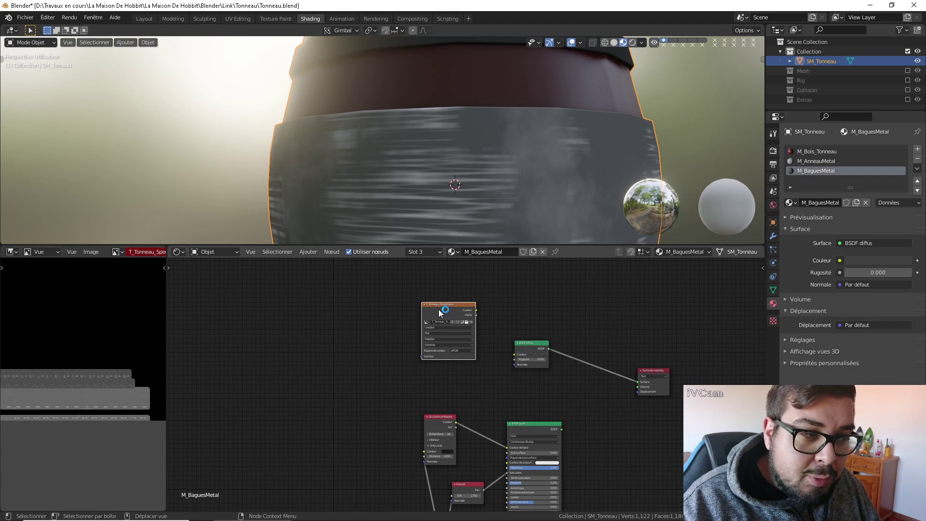
click(774, 151)
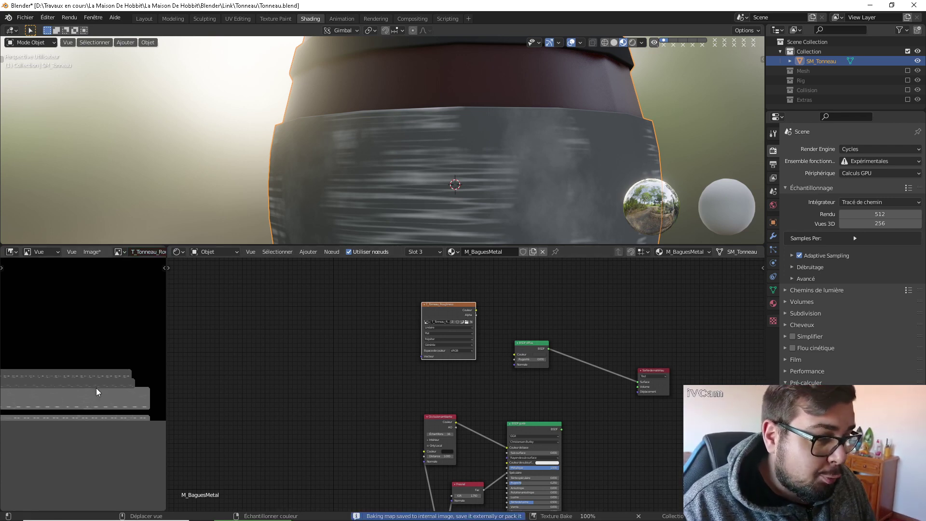
Save the baked roughness image as T_Tonneau_Roughness.png in BW colour with 16-bit depth and 0% compression
click(91, 252)
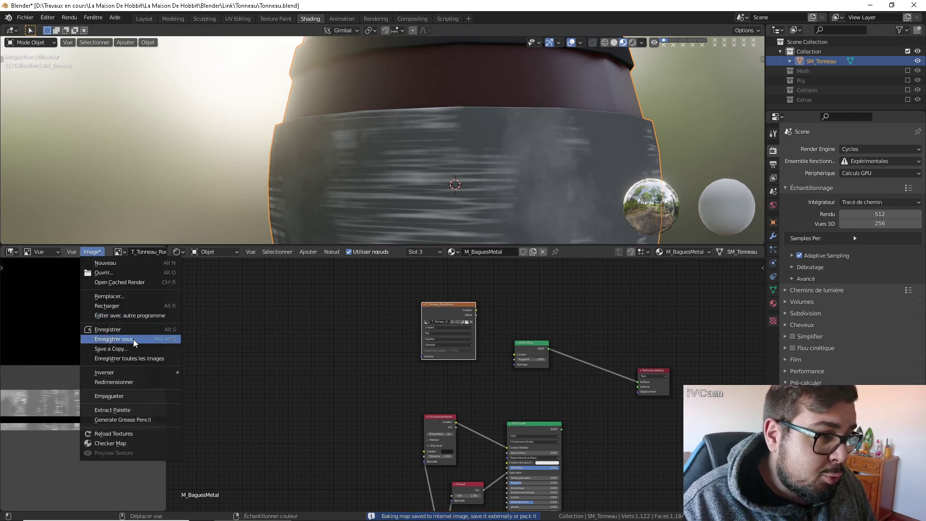
click(114, 339)
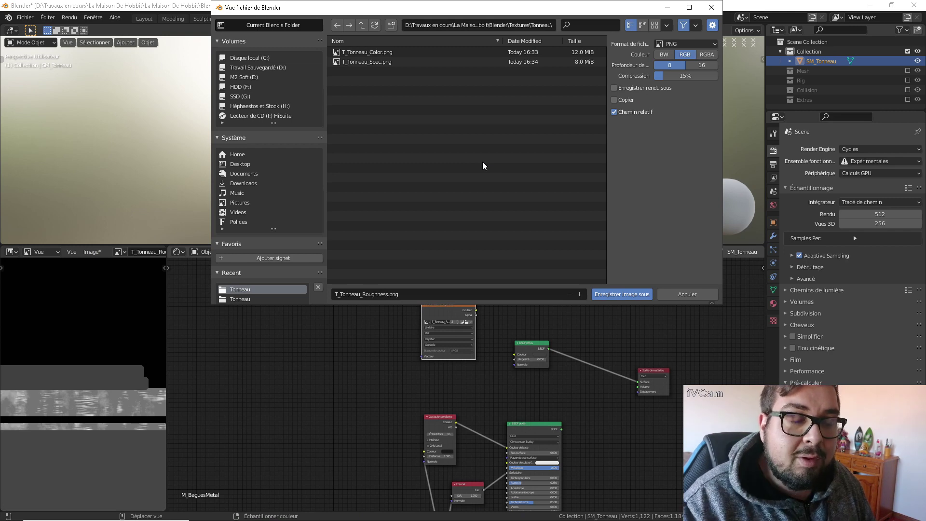
click(670, 56)
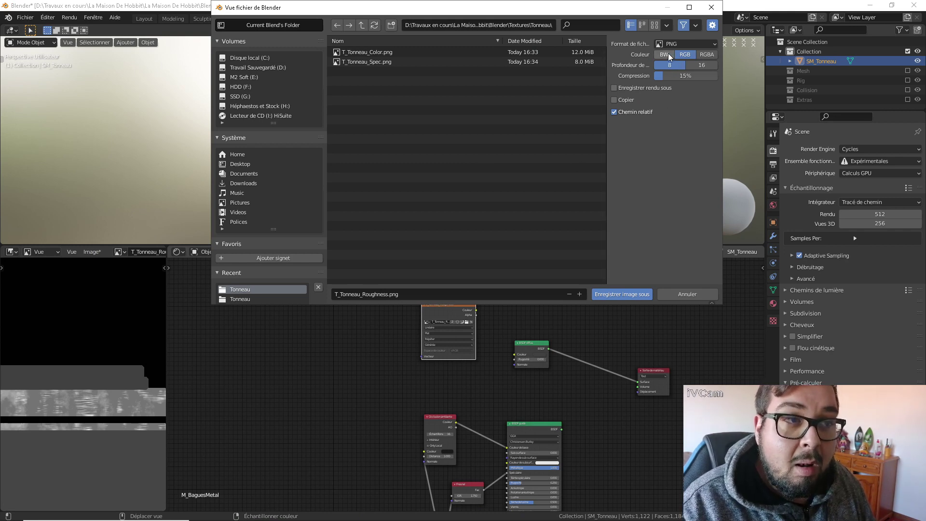
click(695, 66)
drag(697, 76, 659, 77)
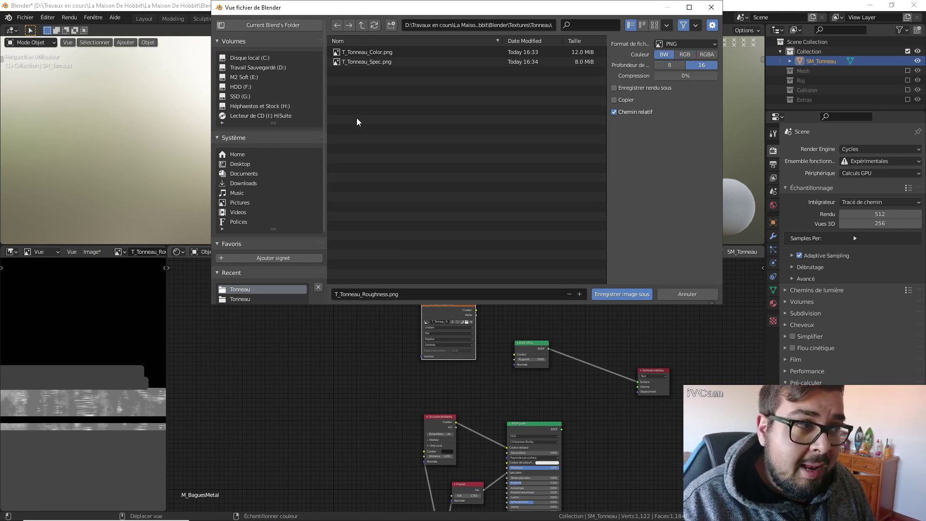
click(637, 295)
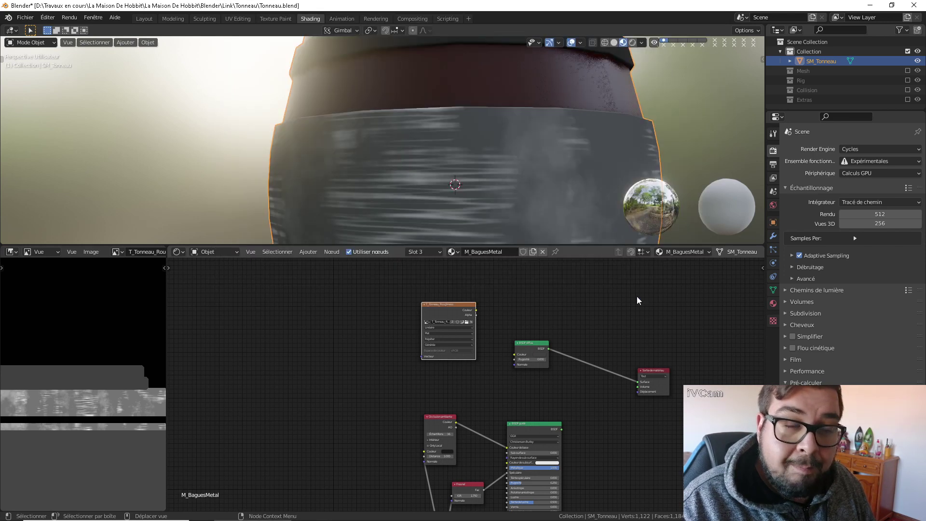
In M_BaguesMetal, delete the BSDF diffus and T_Tonneau_Roughness image nodes and link BSDF guidé to the material output's Surface
middle_drag(545, 402, 579, 260)
scroll(500, 392, up, 1)
scroll(478, 418, down, 5)
middle_drag(547, 361, 502, 408)
click(481, 318)
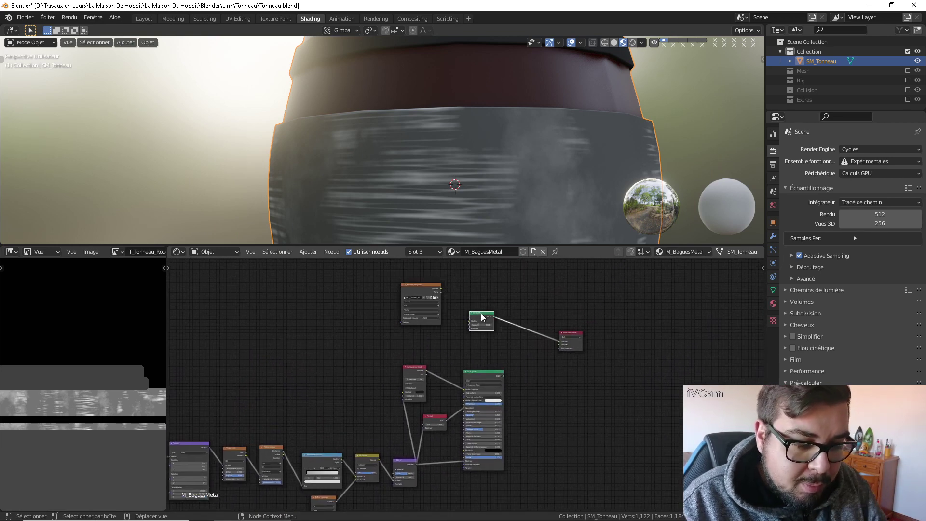
key(x)
click(427, 285)
key(x)
drag(502, 377, 560, 341)
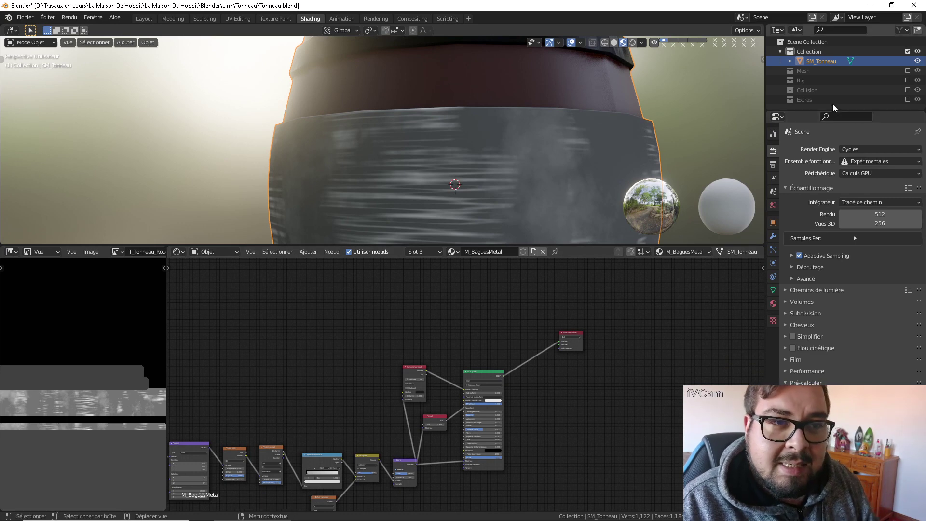
In M_AnneauMetal, remove the BSDF diffus and T_Tonneau_Roughness image nodes and reconnect BSDF guidé to the material output's Surface
click(773, 303)
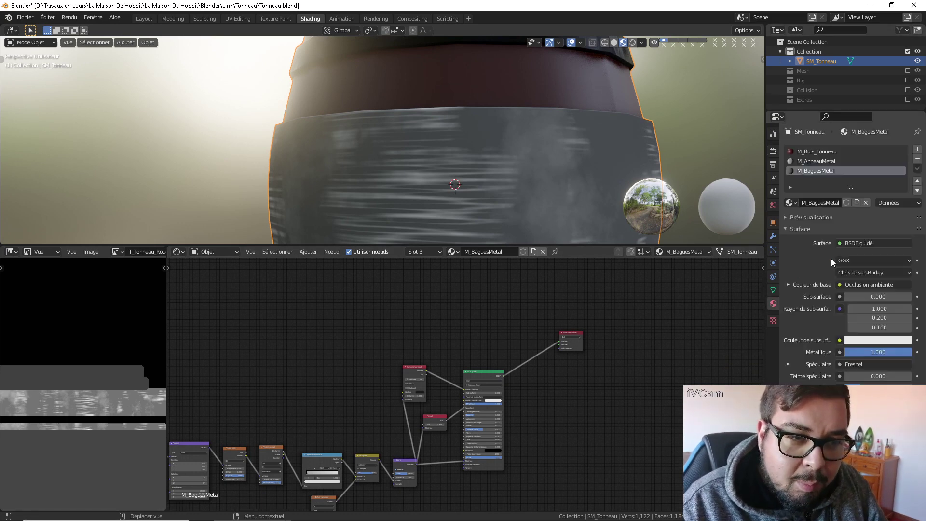
click(816, 161)
middle_drag(460, 301, 474, 335)
click(477, 345)
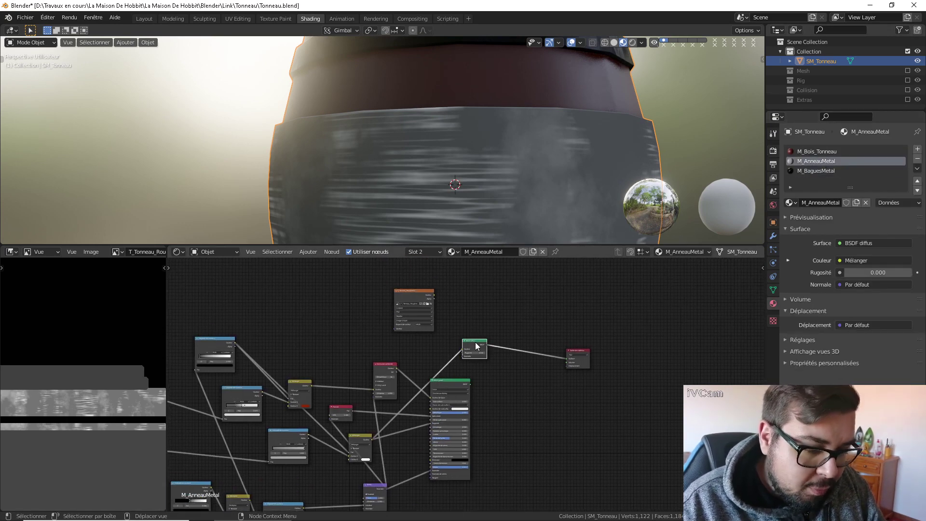
key(x)
click(418, 295)
key(x)
middle_drag(480, 426, 488, 389)
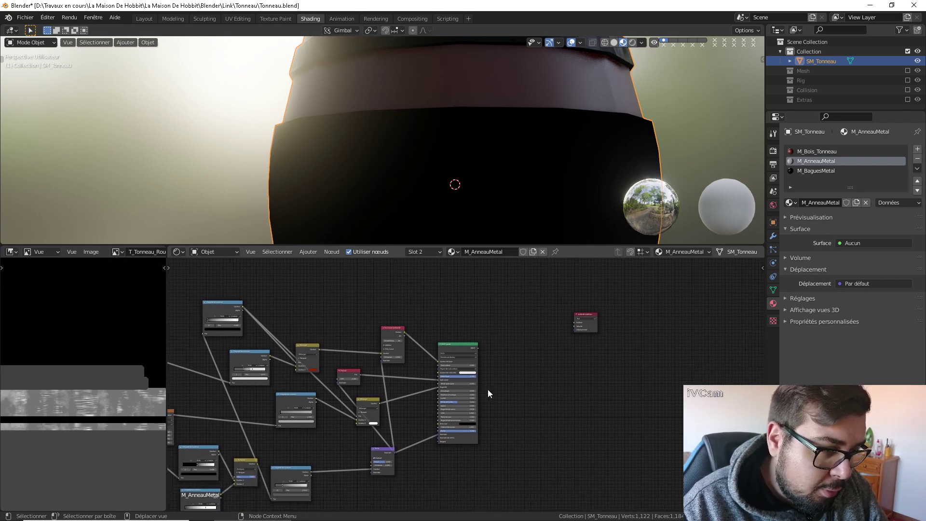
drag(478, 347, 572, 335)
Add a Texture image node above the M_AnneauMetal network with a new 2048 px image named T_Tonneau_Normal in Non-Color space
middle_drag(525, 307, 535, 341)
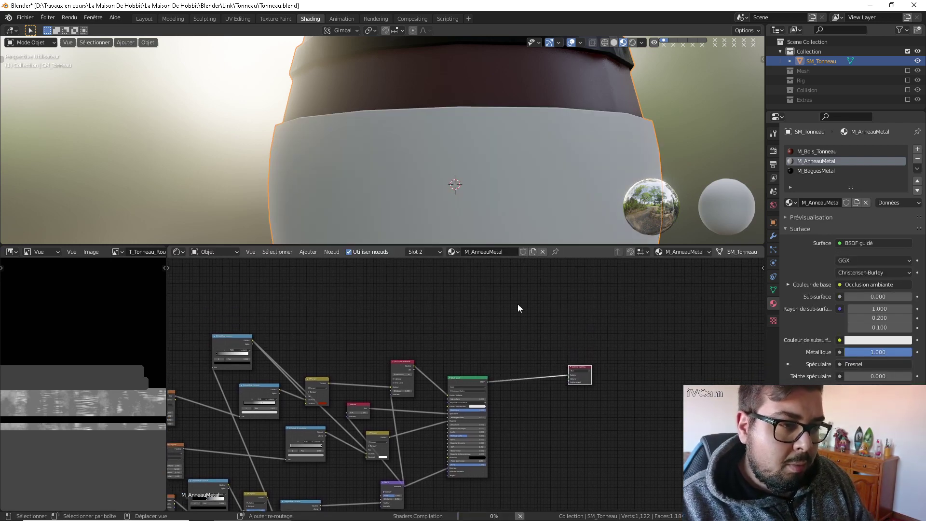
key(shift+a)
mouse_move(477, 293)
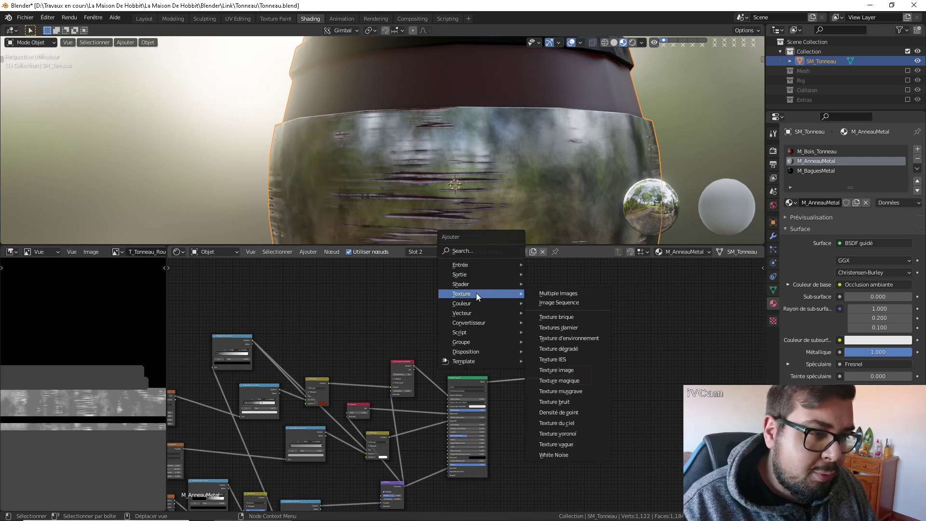
click(560, 370)
click(517, 319)
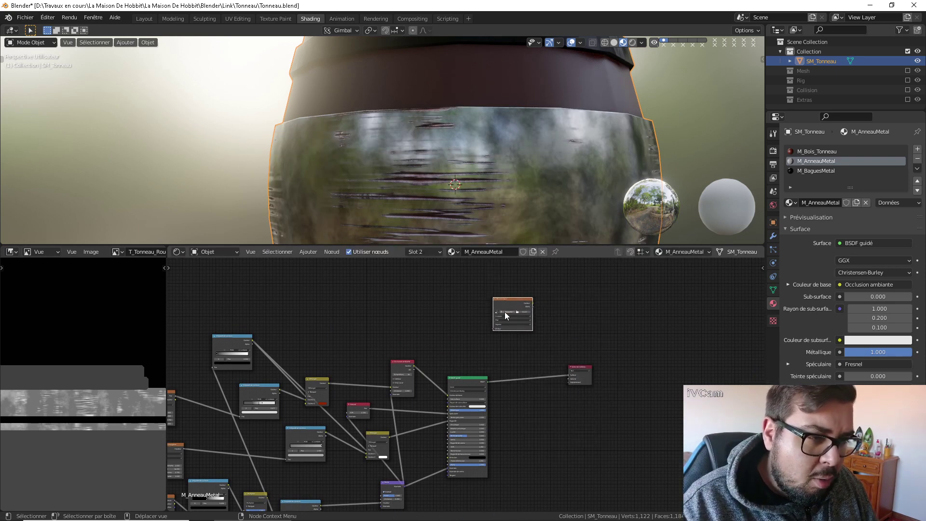
click(520, 327)
click(520, 328)
text(T_Tonneau_N)
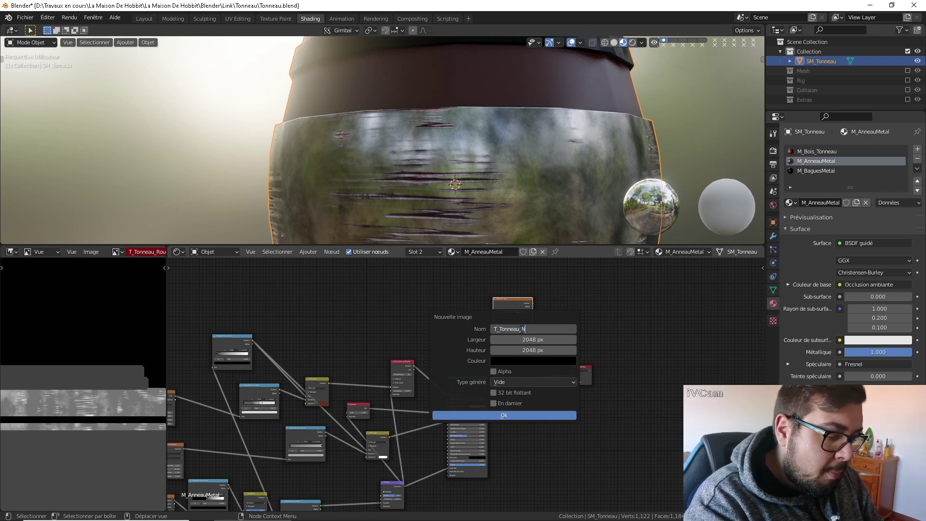
text(ormal)
key(Return)
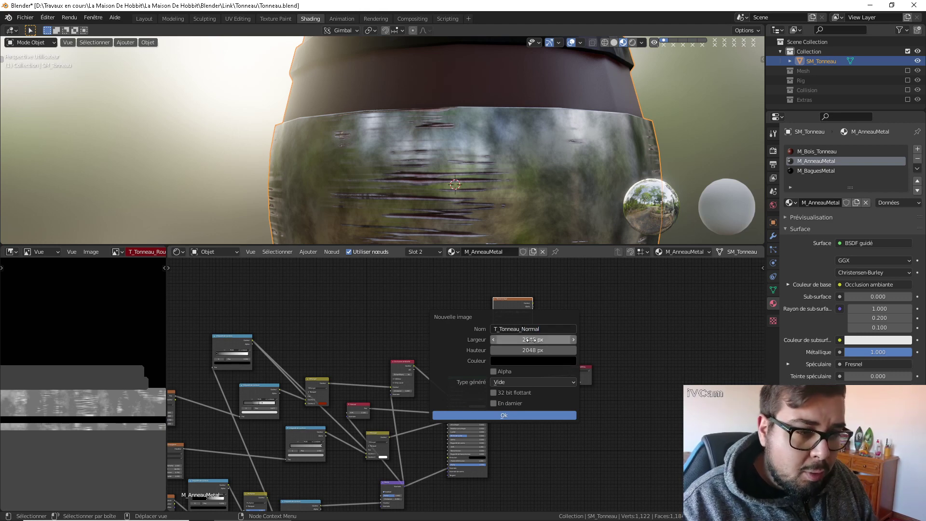
click(534, 416)
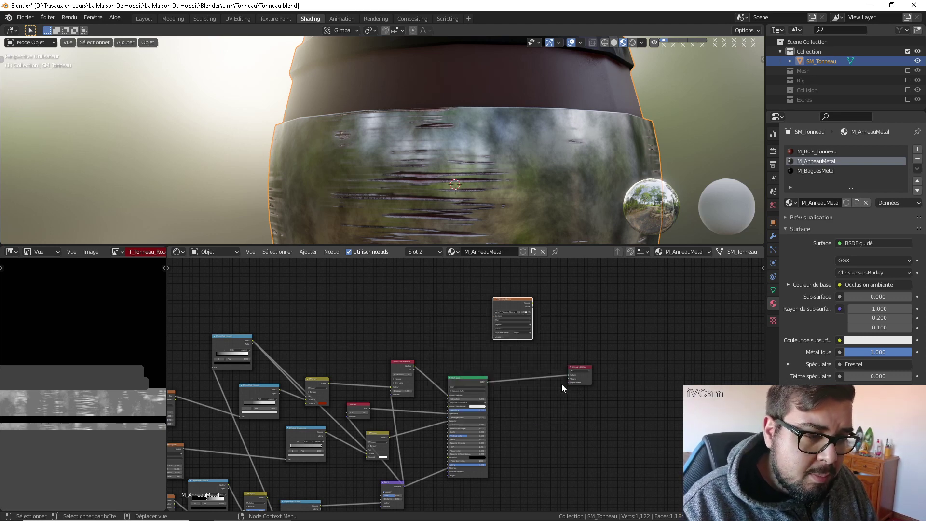
click(525, 333)
click(528, 347)
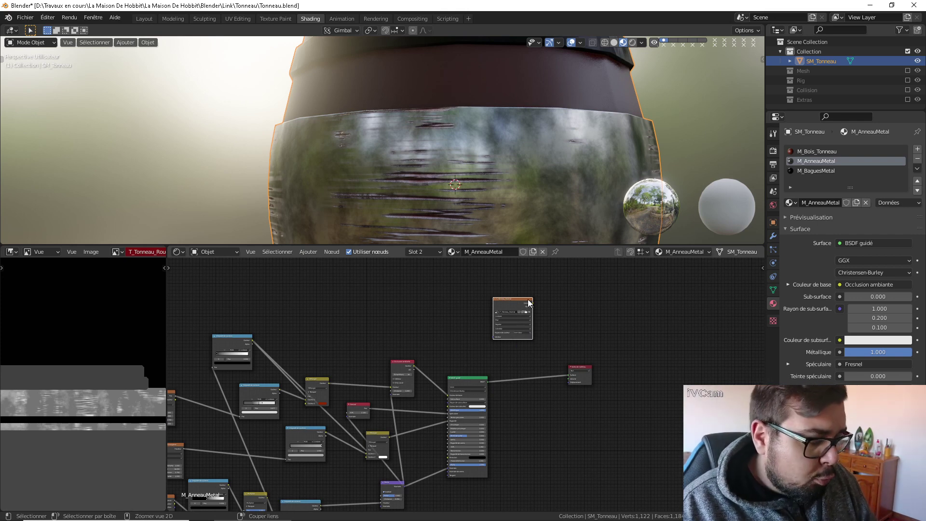
Paste the copied T_Tonneau_Roughness node, delete the new T_Tonneau_Normal node and assign the T_Tonneau_Normal image to the pasted node
key(ctrl+v)
click(512, 305)
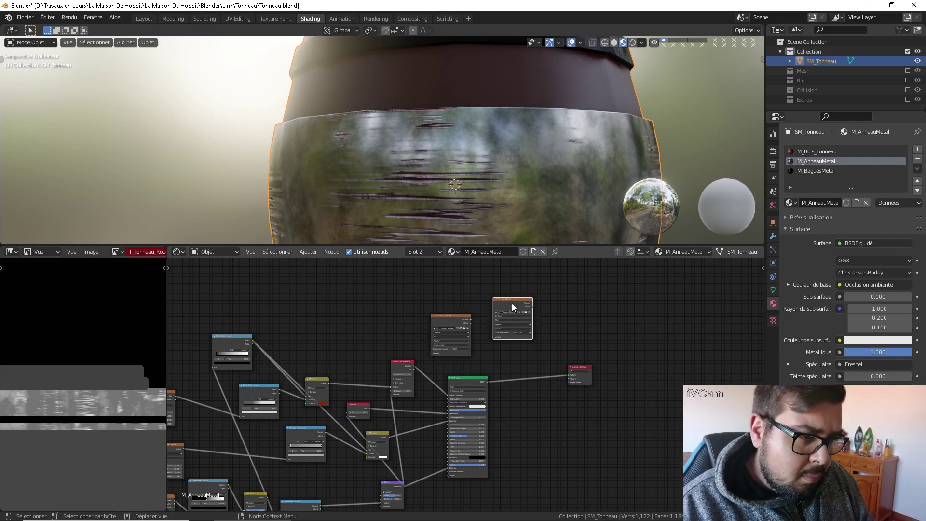
key(x)
scroll(478, 326, up, 2)
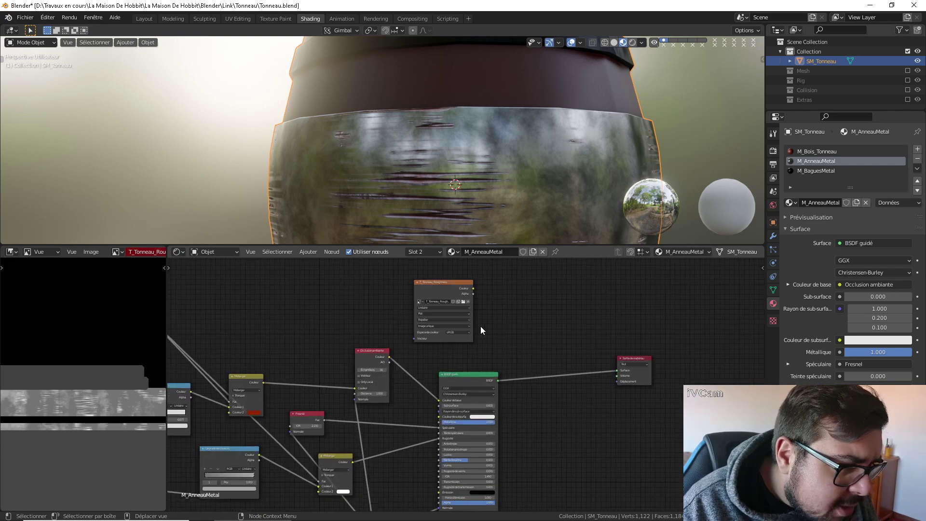
scroll(463, 333, up, 2)
click(410, 312)
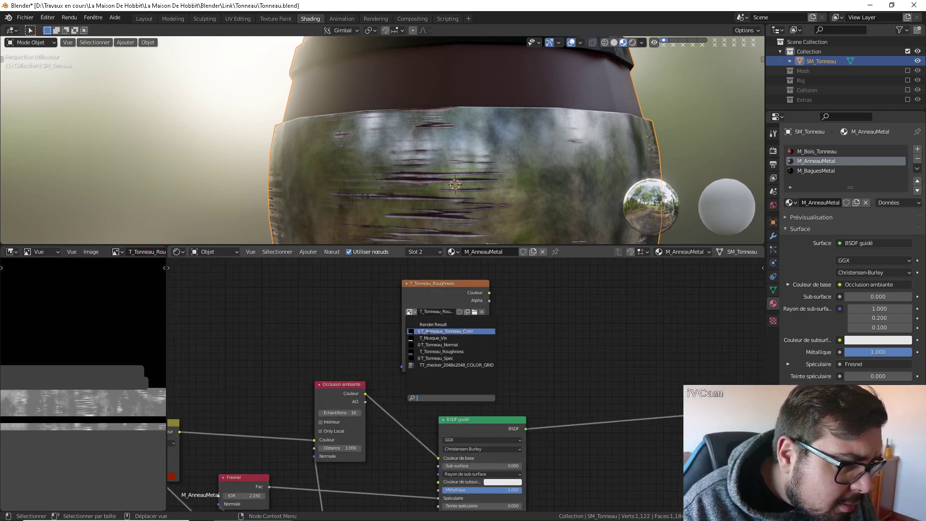
click(439, 345)
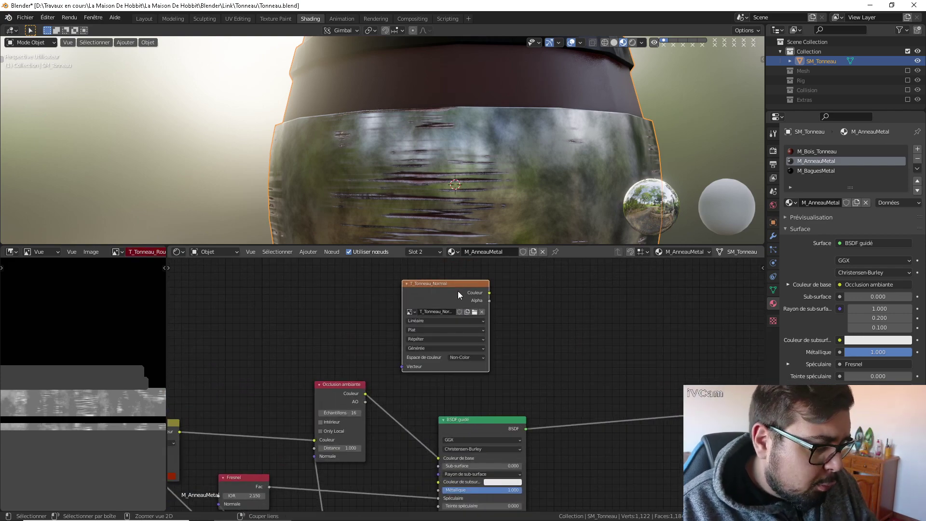
Copy the T_Tonneau_Normal image node into M_BaguesMetal and return to M_AnneauMetal
click(816, 171)
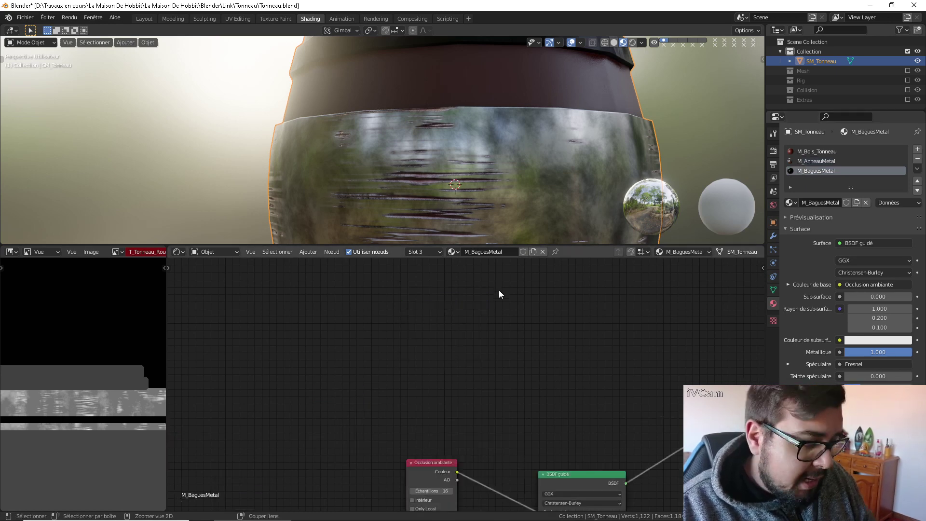
key(ctrl+v)
click(820, 161)
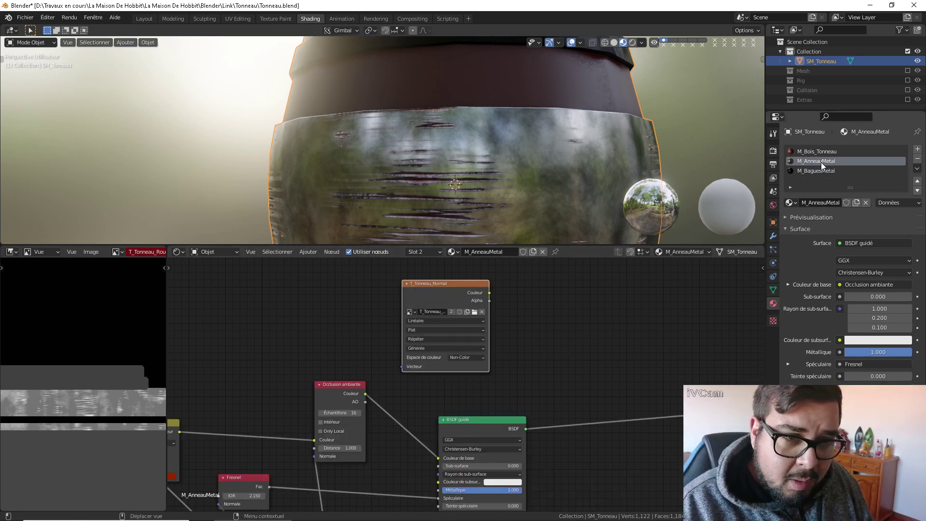
Set the bake type to Normale and bake the normal map of the metal materials to T_Tonneau_Normal
click(773, 150)
click(880, 421)
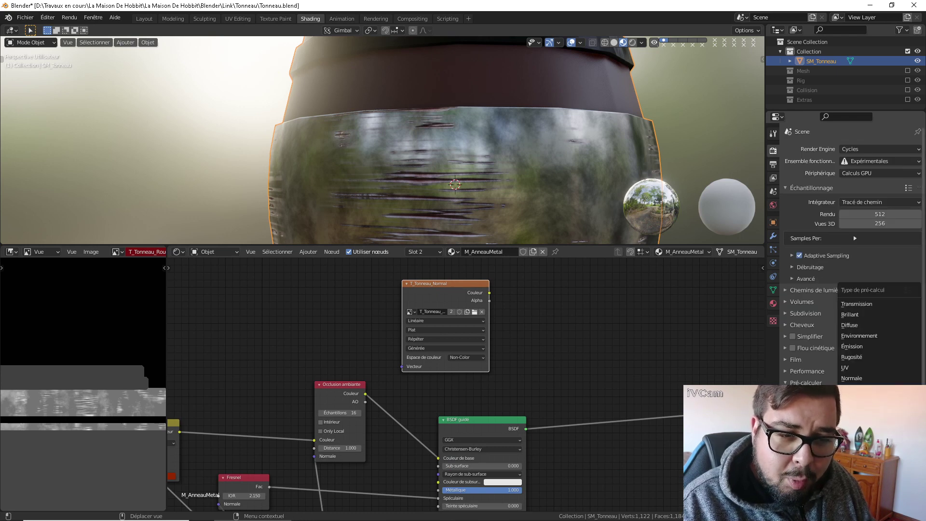
click(865, 380)
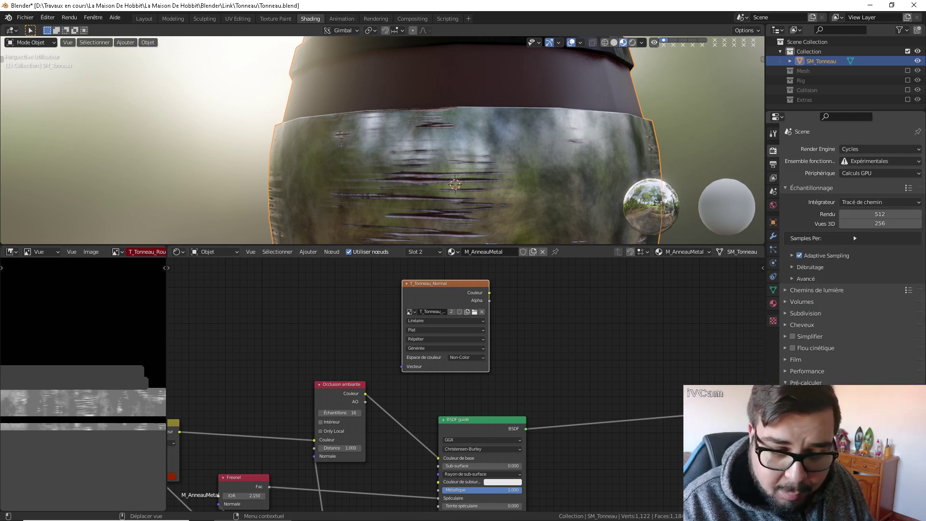
click(853, 396)
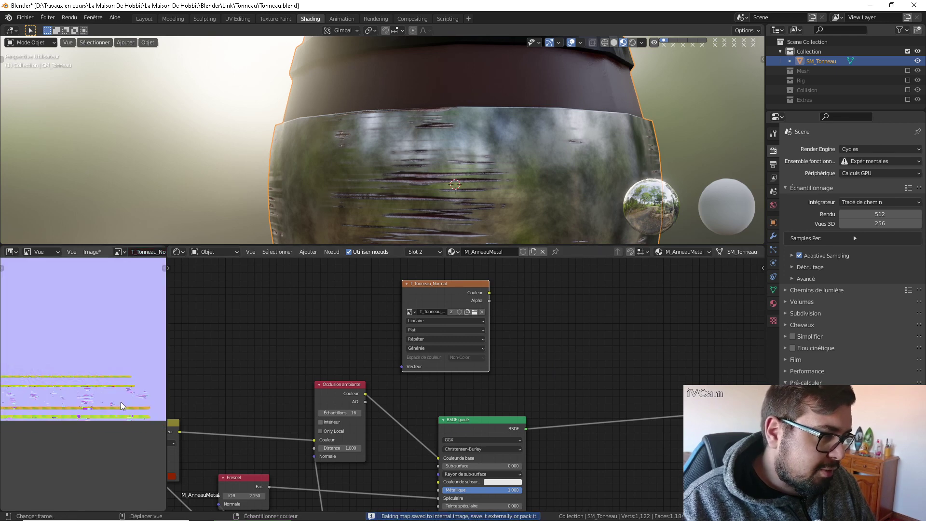
Examine the baked normal map's bands and scratches and preview the M_AnneauMetal Bump node's output on the barrel
scroll(121, 406, up, 3)
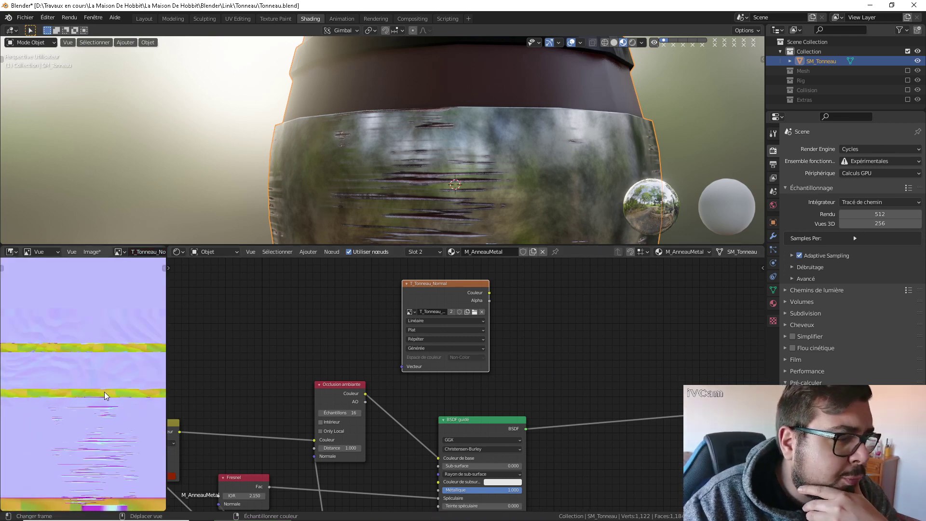
scroll(116, 401, down, 1)
middle_drag(538, 459, 558, 284)
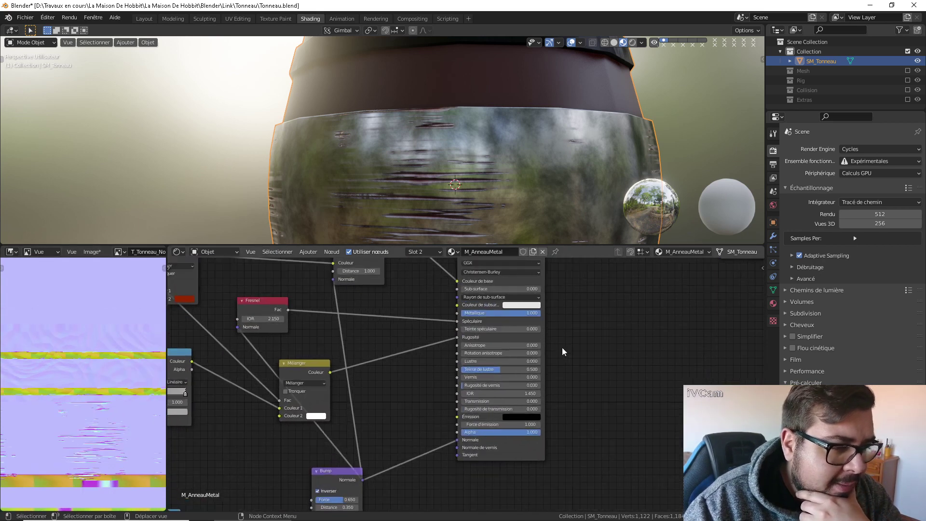
scroll(469, 386, down, 1)
middle_drag(469, 386, 538, 300)
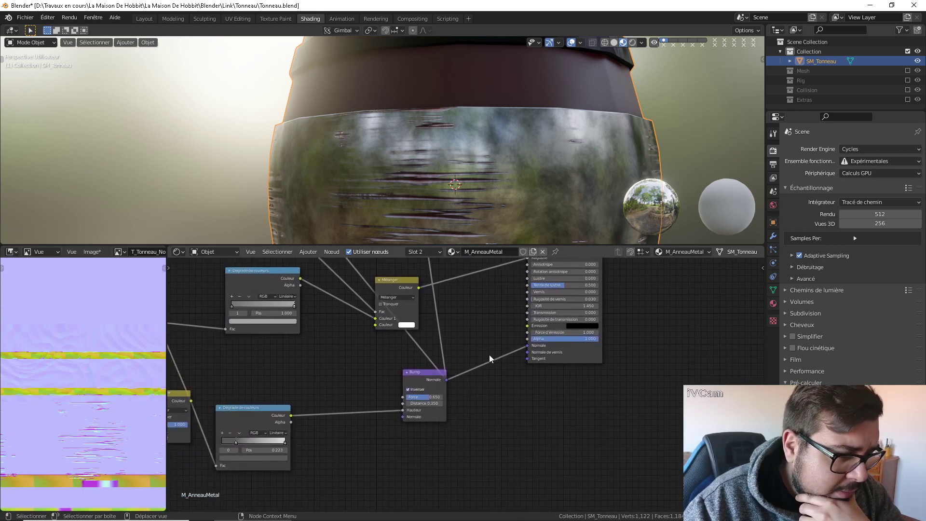
scroll(134, 381, up, 1)
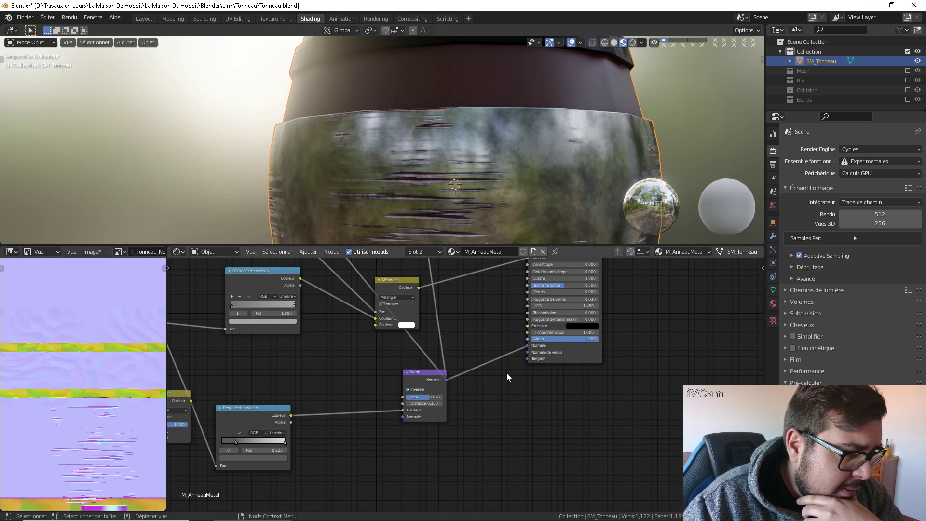
ctrl+shift+click(427, 382)
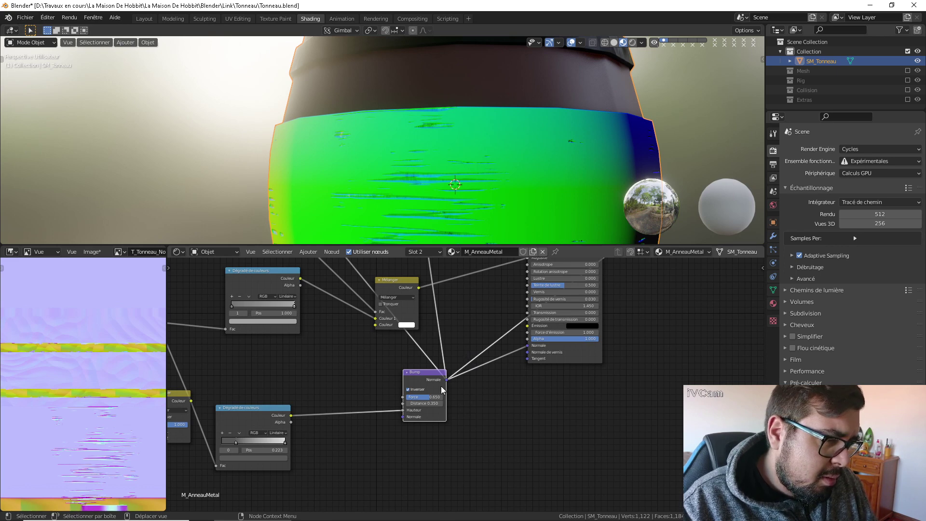
Try a Force of 0.35 on the M_AnneauMetal Bump node and restore it to 0.65
click(428, 397)
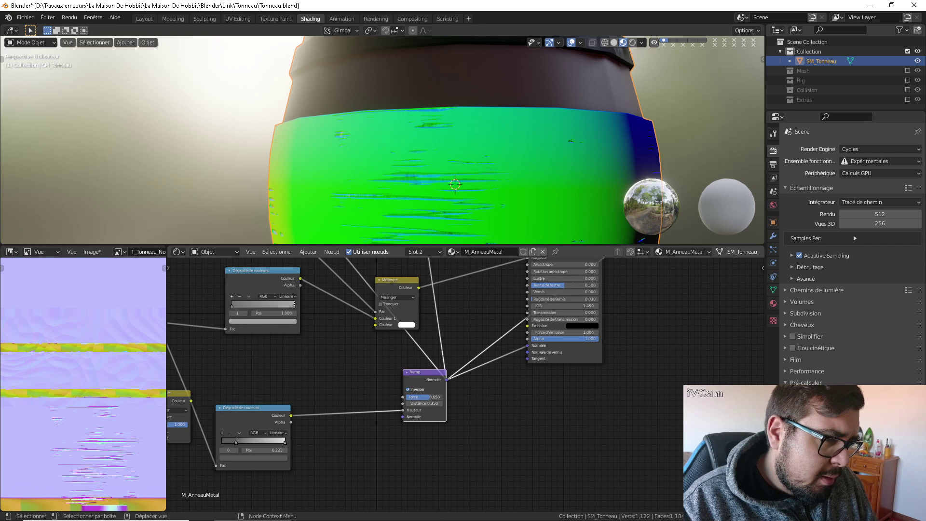
text(0.35)
key(Return)
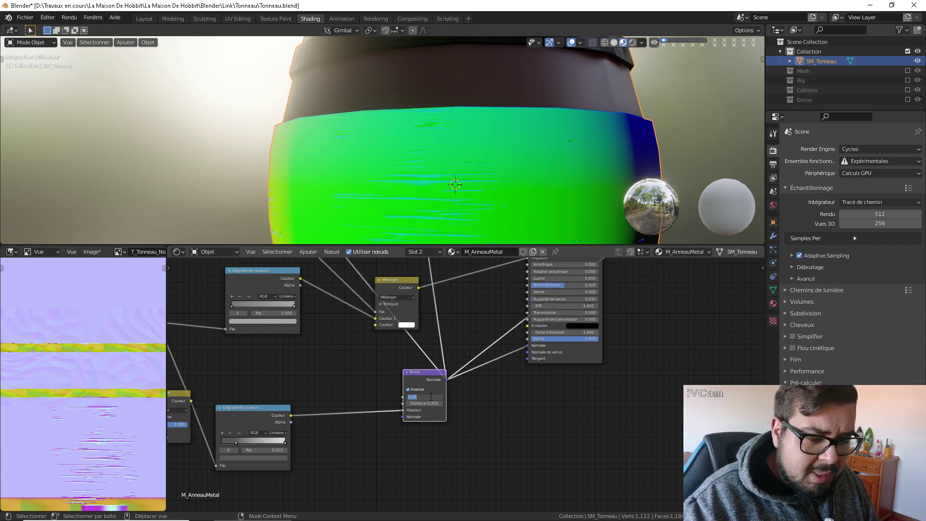
text(0.65)
key(Return)
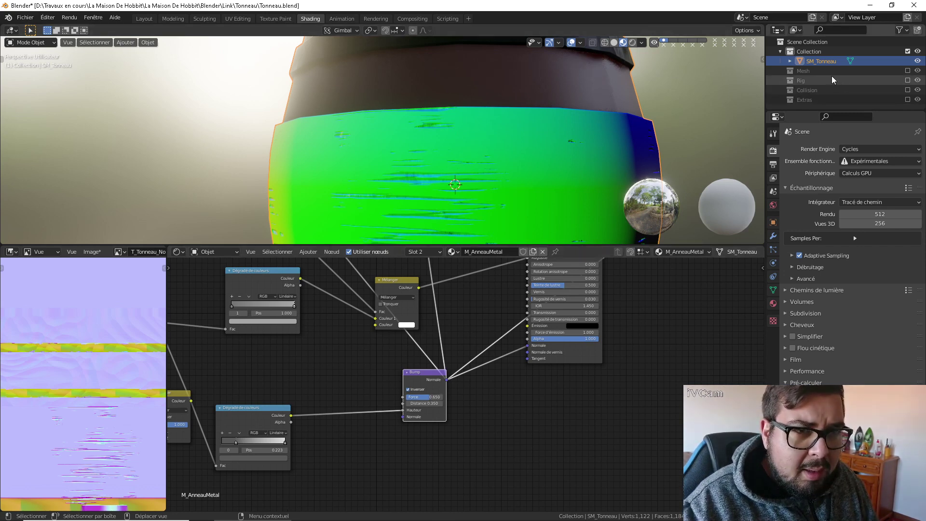
Preview the M_BaguesMetal Bump node's output on the barrel's hoops and compare it with the baked normal map
click(773, 304)
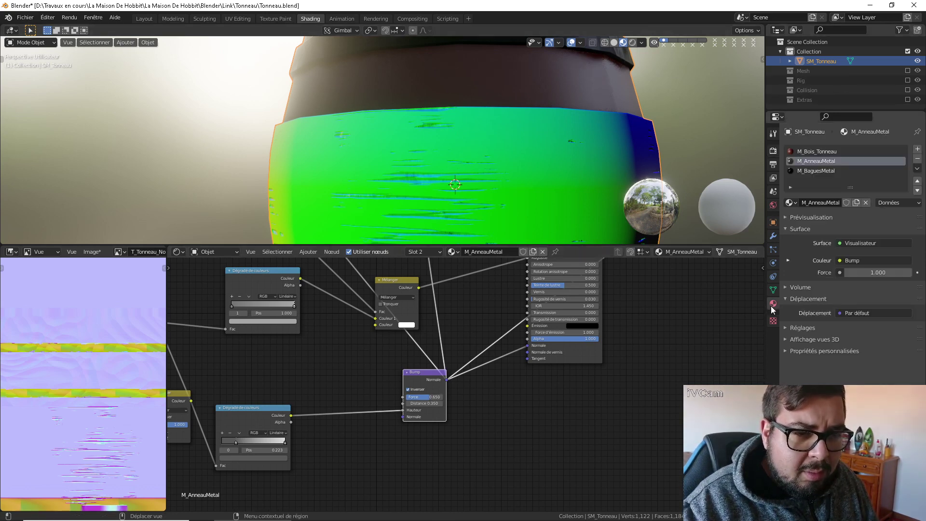
click(818, 171)
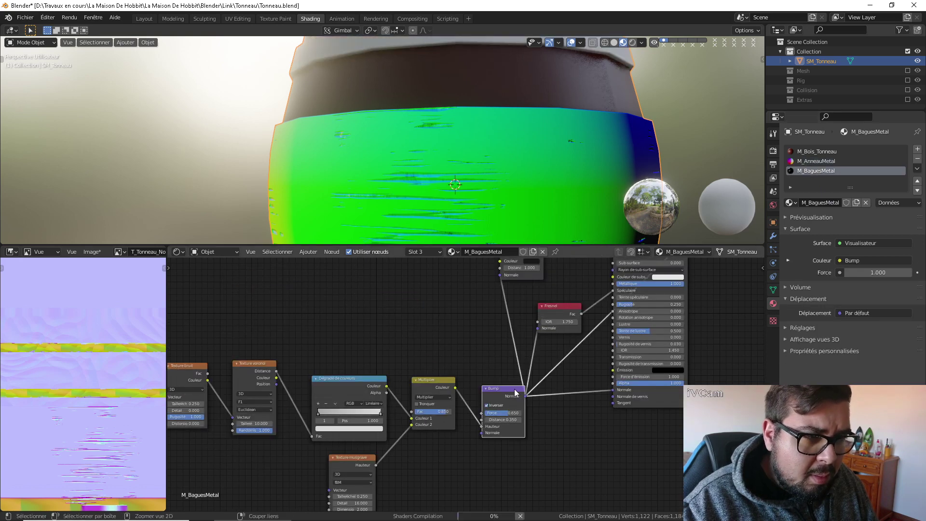
middle_drag(497, 106, 510, 142)
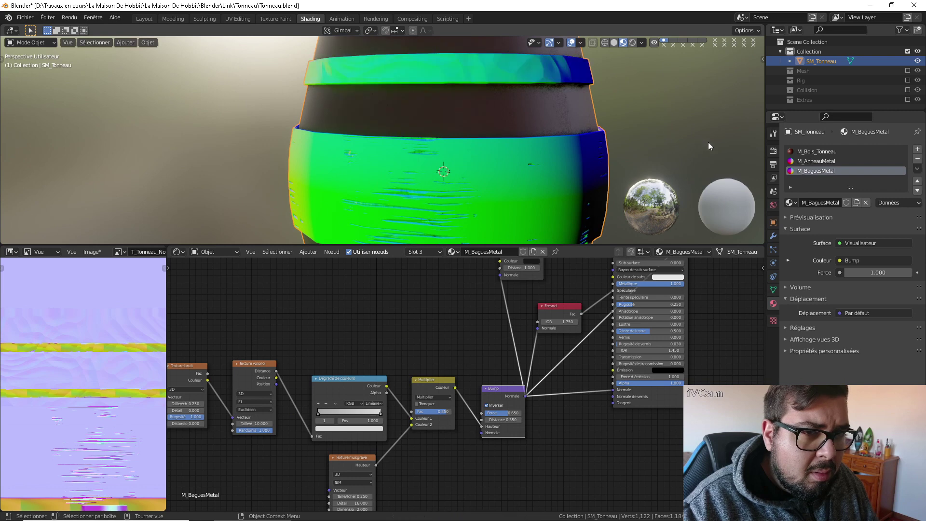
middle_drag(571, 144, 516, 142)
scroll(120, 354, up, 3)
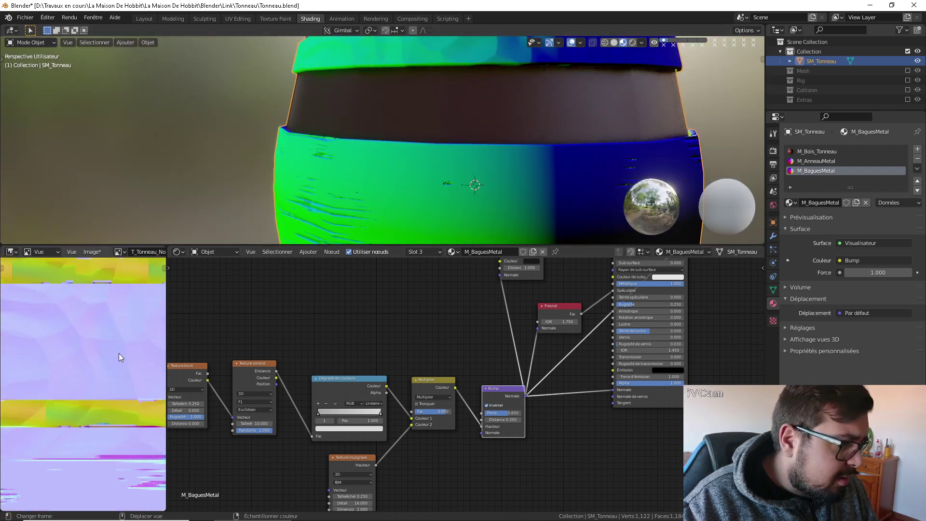
scroll(599, 361, down, 1)
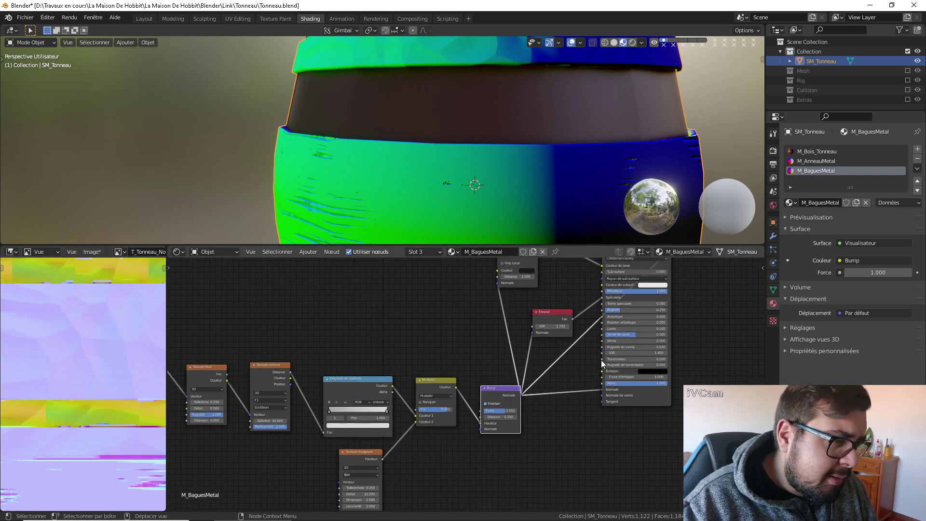
middle_drag(600, 361, 545, 379)
scroll(579, 172, down, 3)
middle_drag(563, 175, 408, 168)
scroll(441, 361, up, 2)
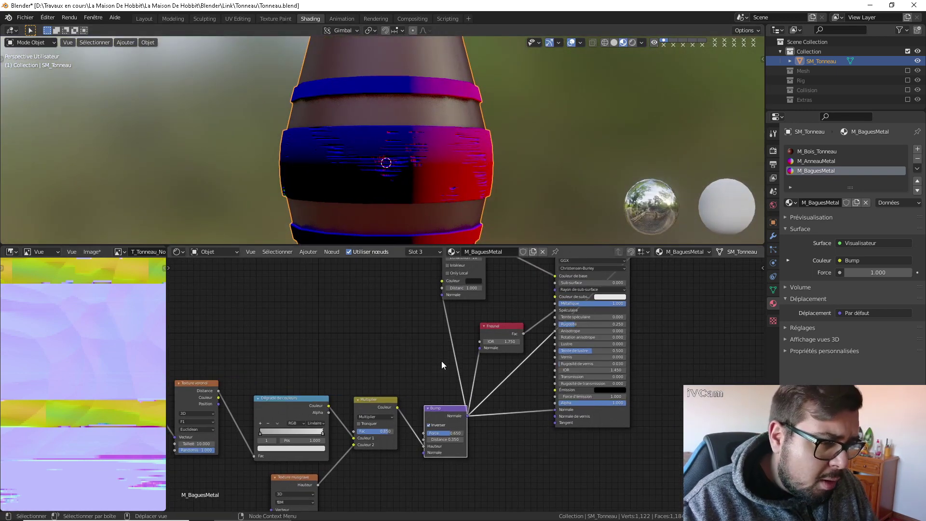
Restore the BSDF guidé shader as the surface output in both M_BaguesMetal and M_AnneauMetal
middle_drag(714, 284, 658, 361)
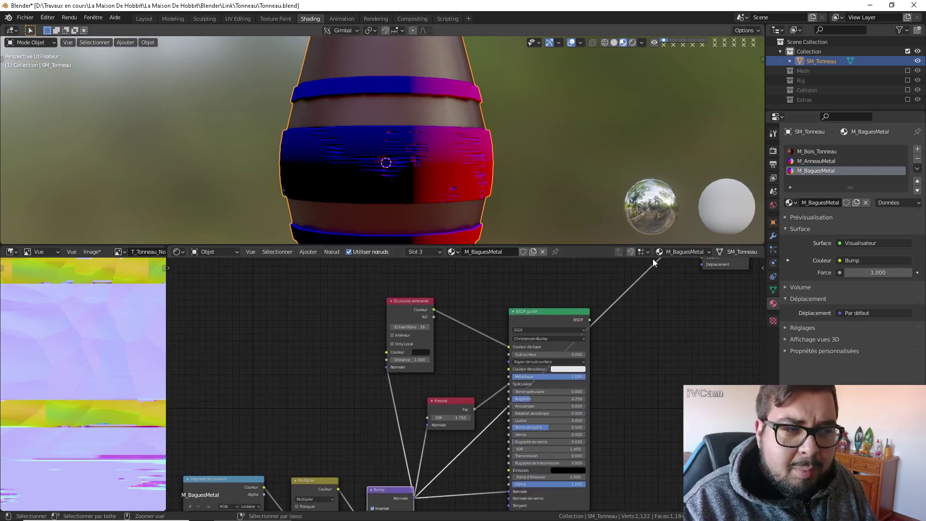
ctrl+shift+click(563, 313)
click(825, 162)
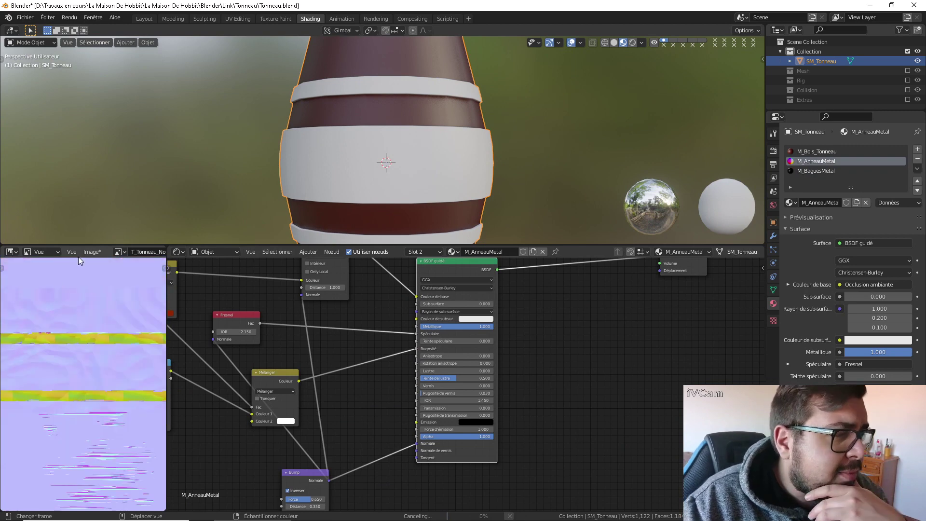
Save the baked normal map as T_Tonneau_Normal.png in RGB with 8-bit depth
click(92, 252)
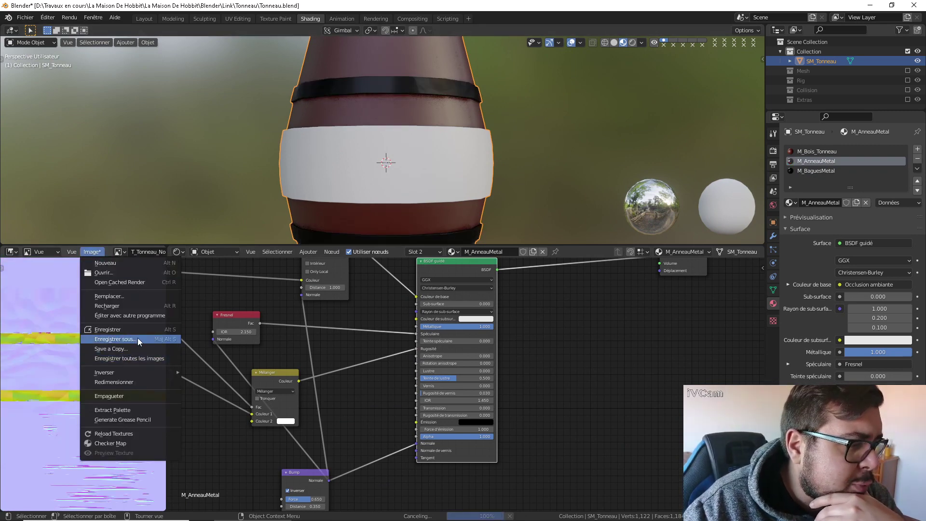
click(137, 339)
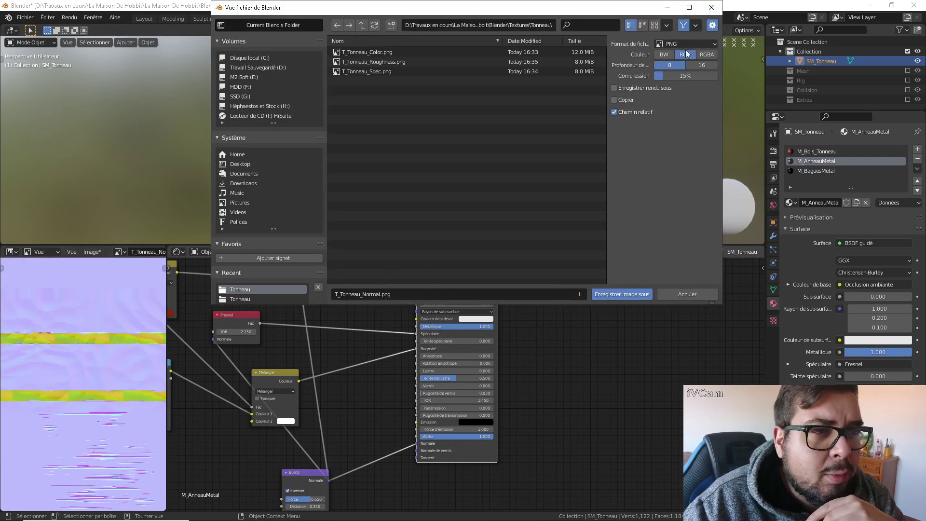
click(627, 293)
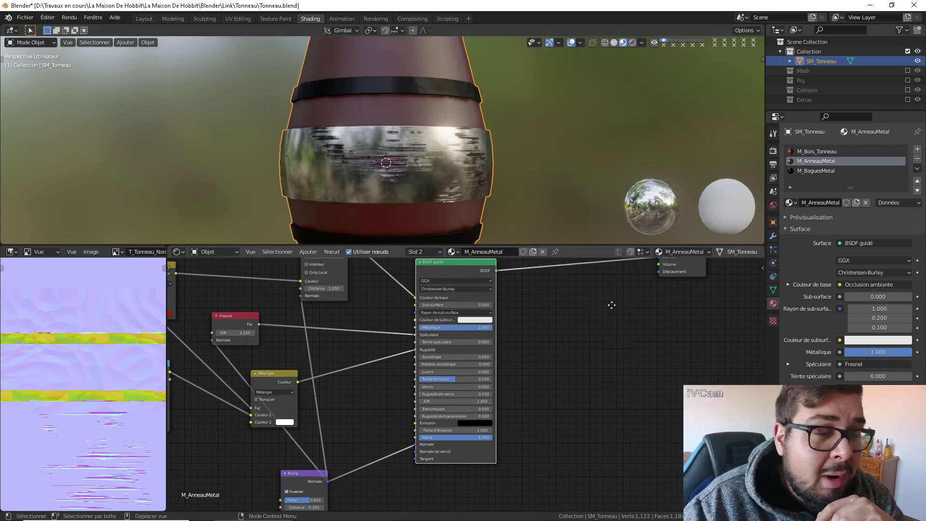
Delete the T_Tonneau_Normal image node from M_AnneauMetal
middle_drag(612, 303, 601, 353)
key(shift+a)
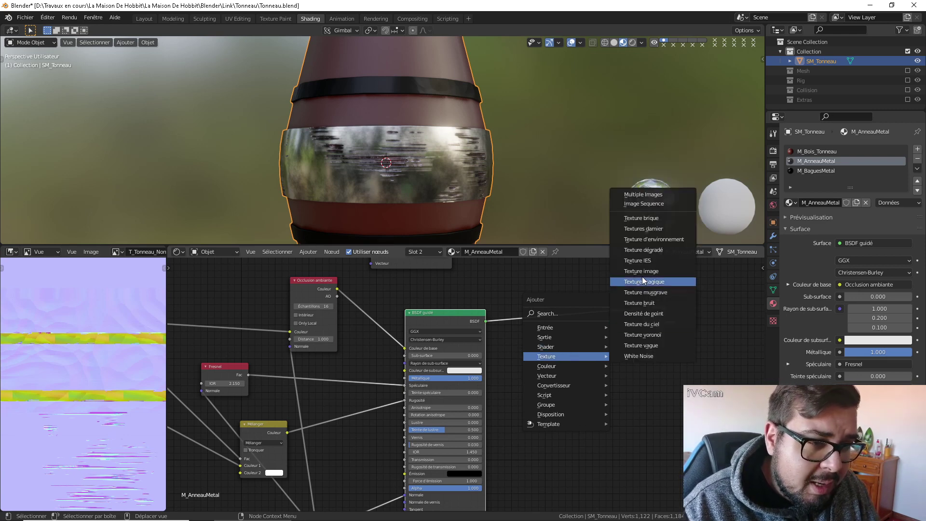
middle_drag(470, 271, 465, 339)
click(429, 321)
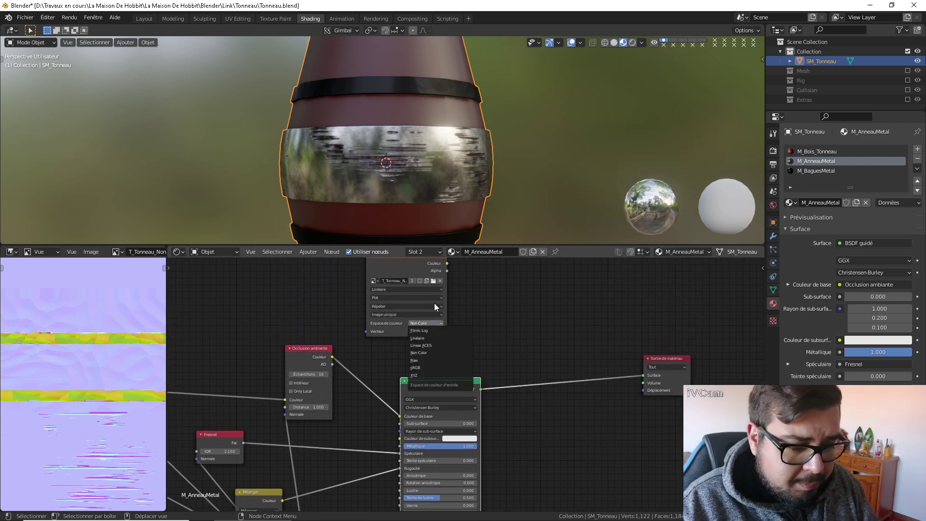
click(400, 263)
key(x)
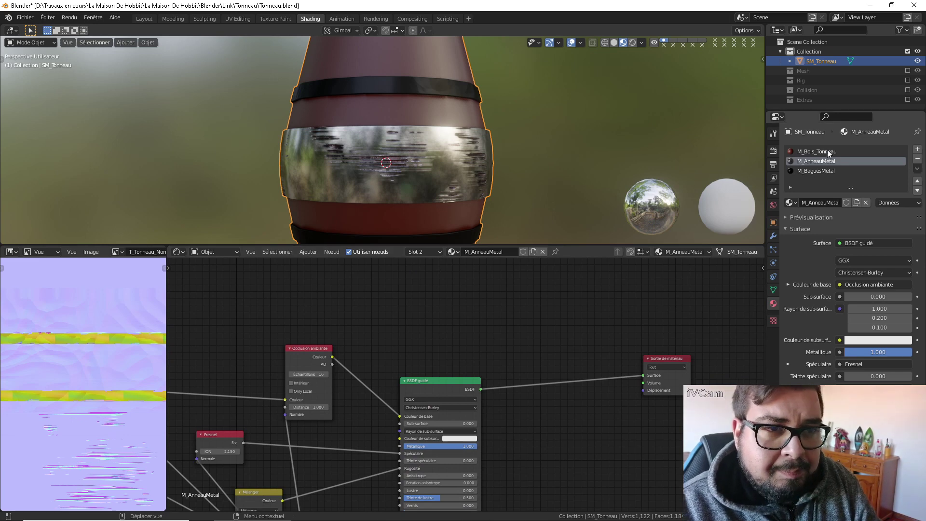
Add an image texture node to M_BaguesMetal with a new 2048 x 2048 px image named T_Tonneau_Bump, without alpha
click(815, 171)
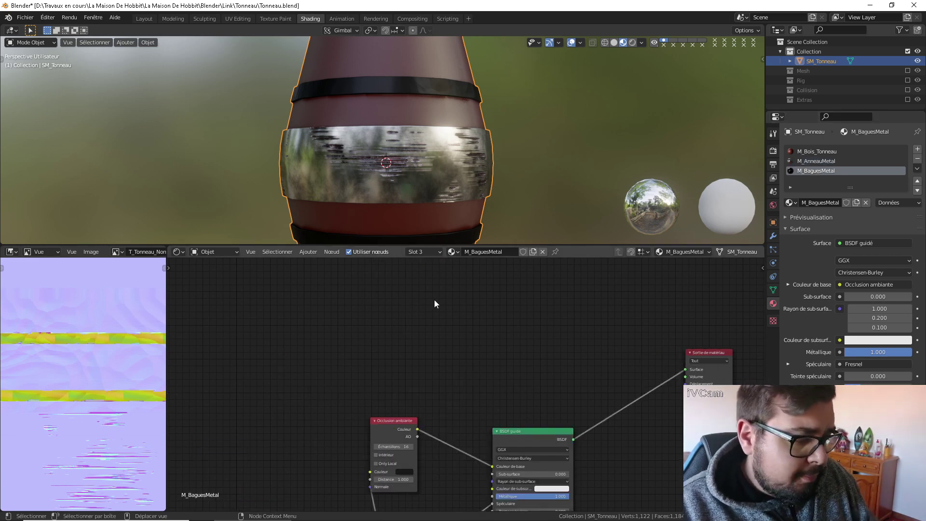
key(shift+a)
click(493, 379)
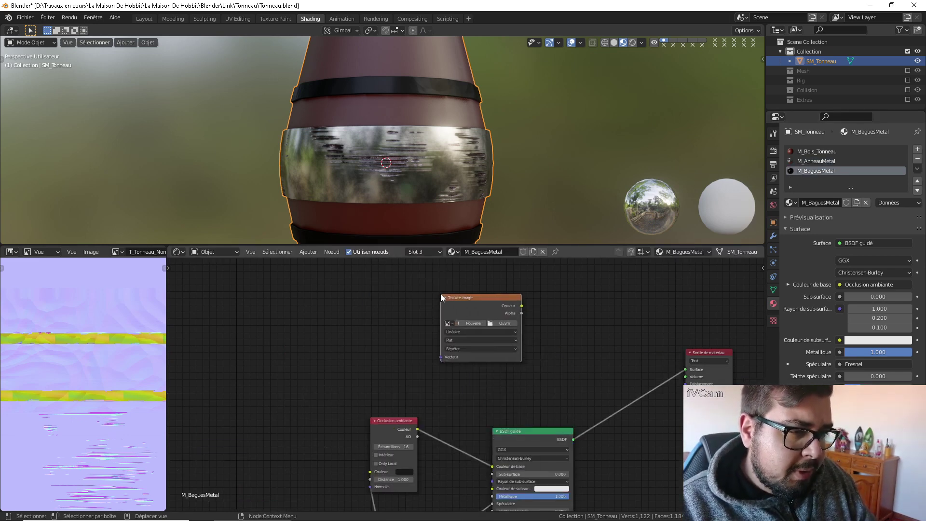
click(462, 323)
click(480, 342)
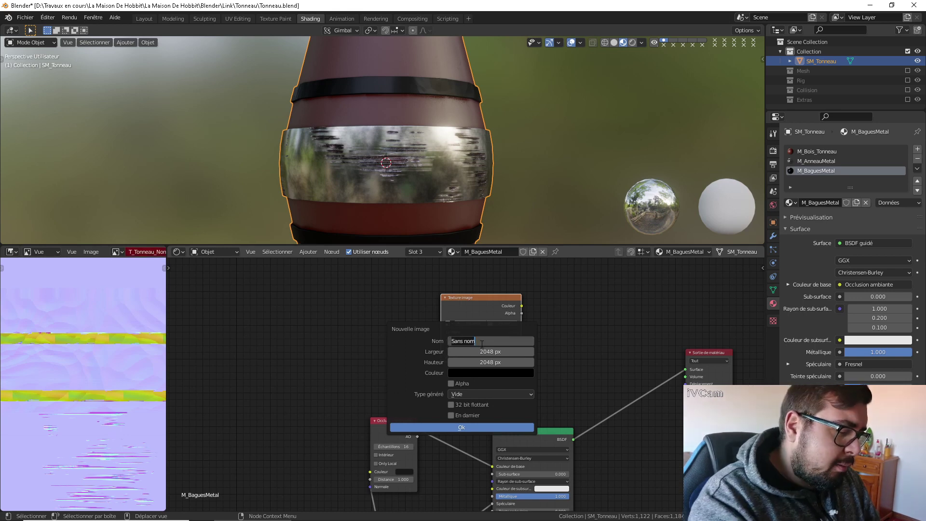
text(T_Tonneau_)
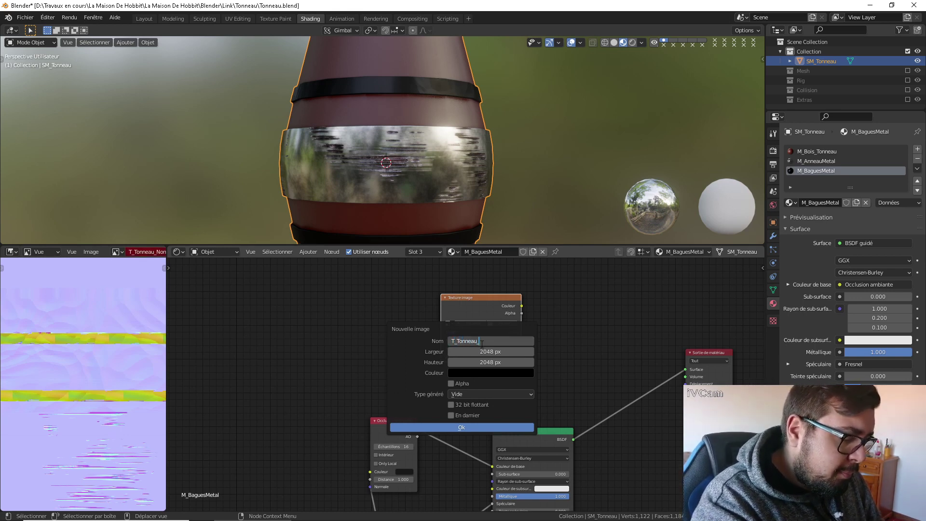
text(Bump)
key(Return)
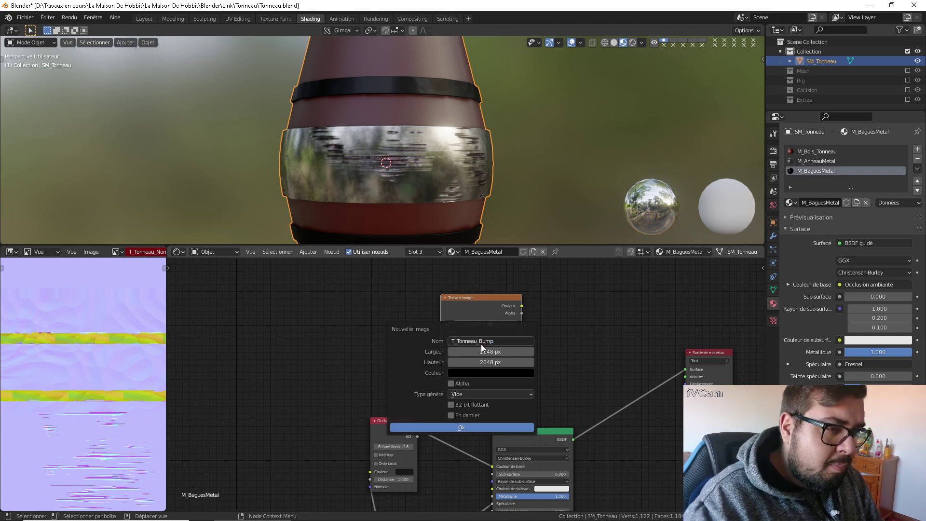
click(482, 427)
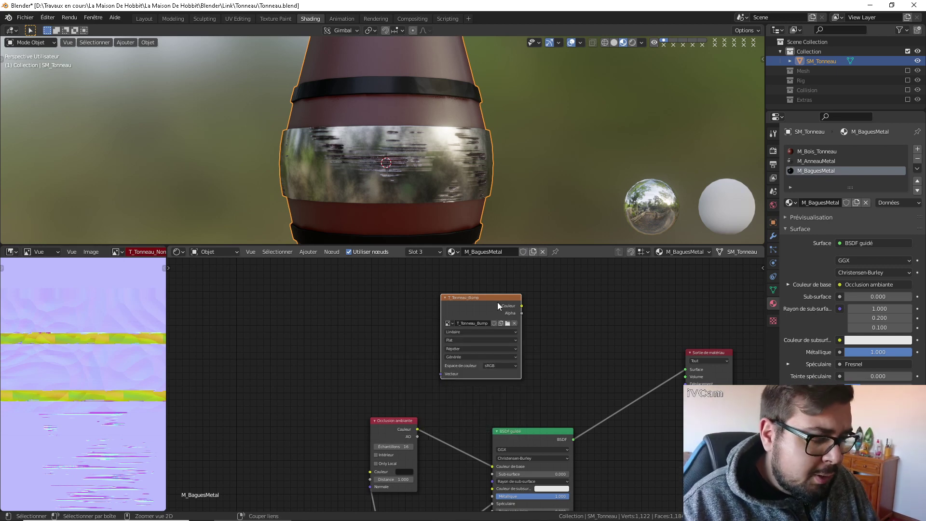
Copy the T_Tonneau_Bump image node into M_AnneauMetal and place it above the BSDF guidé node
click(815, 162)
key(ctrl+v)
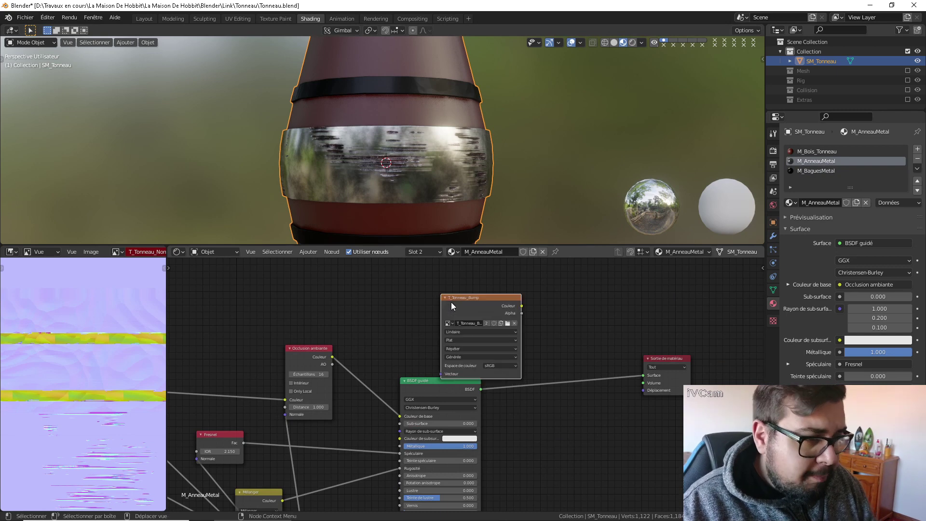
middle_drag(451, 302, 481, 334)
drag(491, 329, 455, 281)
Insert a BSDF diffus before the M_AnneauMetal output and feed its Couleur from the colour ramp that drives the Bump height
key(shift+a)
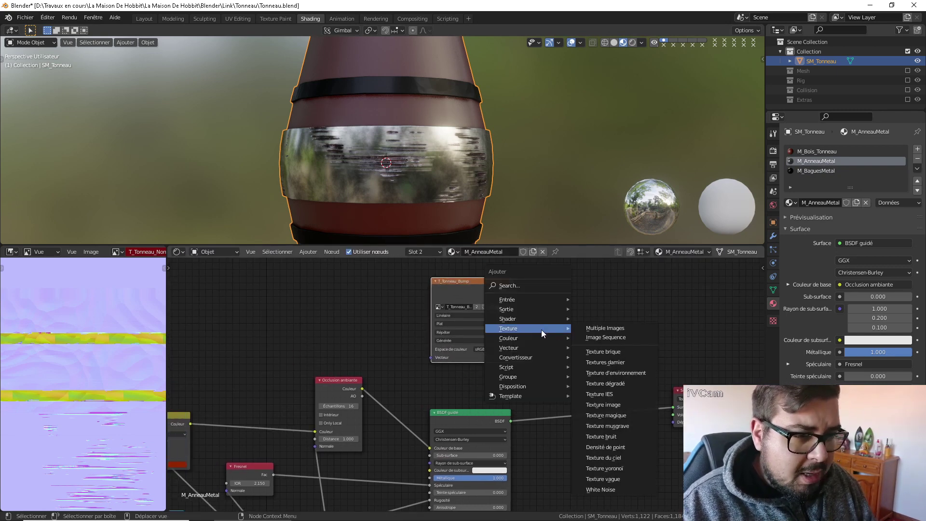
mouse_move(516, 319)
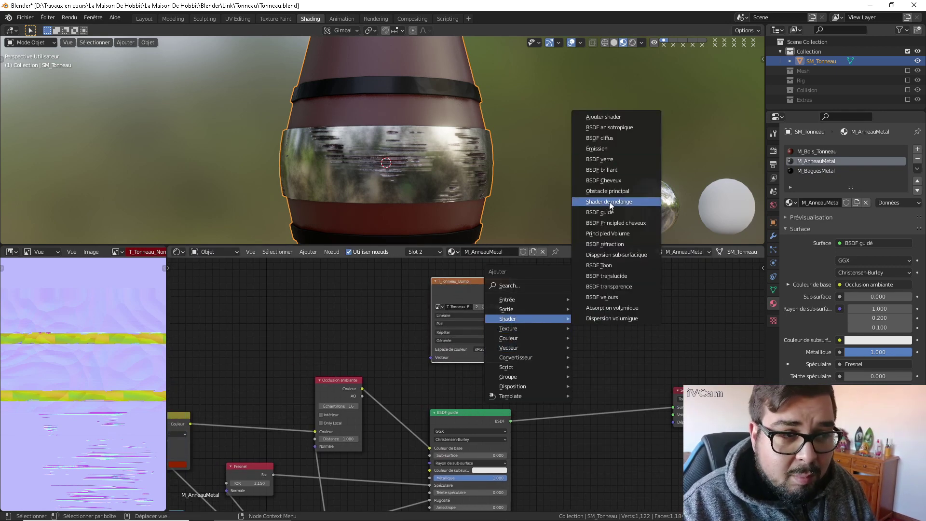
click(609, 140)
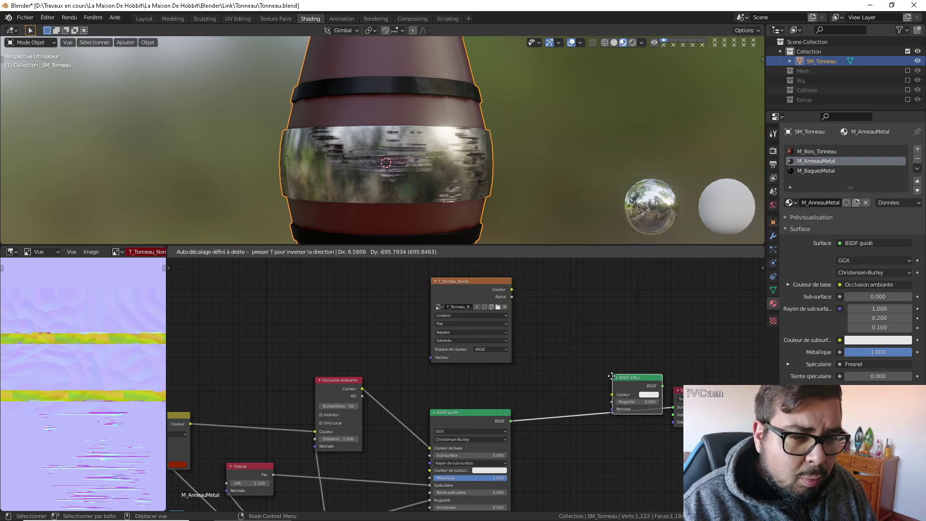
click(609, 378)
middle_drag(558, 471, 576, 432)
scroll(407, 416, down, 7)
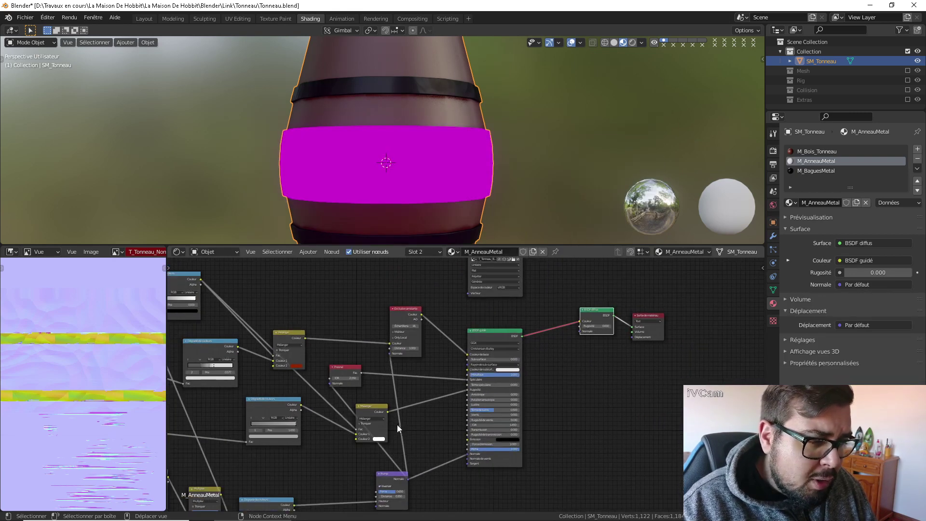
middle_drag(397, 426, 391, 410)
scroll(377, 425, up, 1)
drag(300, 479, 569, 310)
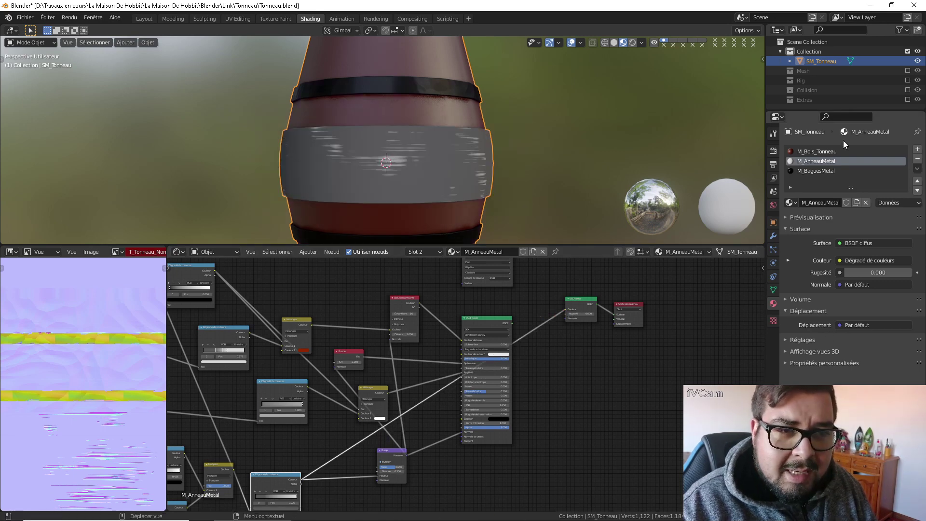
Insert a BSDF diffus before the M_BaguesMetal output and feed its Couleur from the Multiplier node that drives the Bump height
click(817, 170)
key(shift+a)
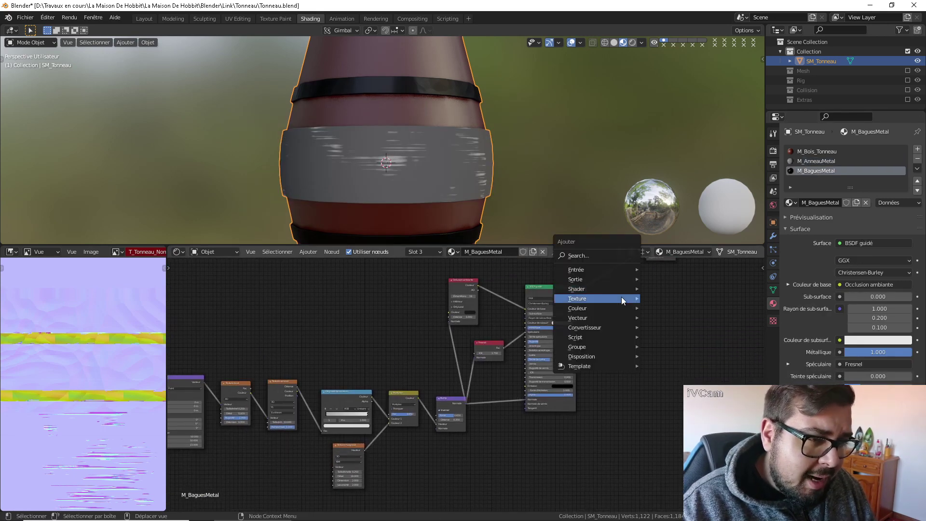
mouse_move(593, 289)
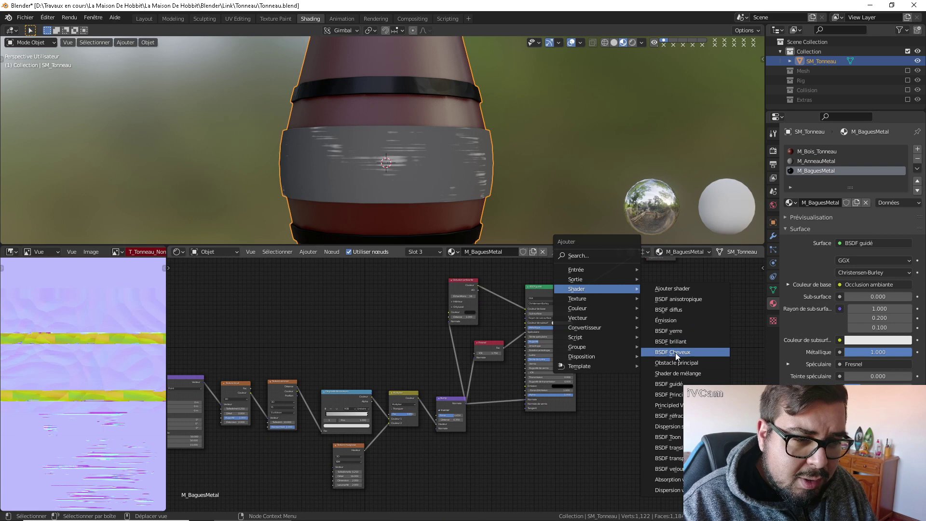
click(685, 306)
click(615, 488)
middle_drag(470, 426, 441, 476)
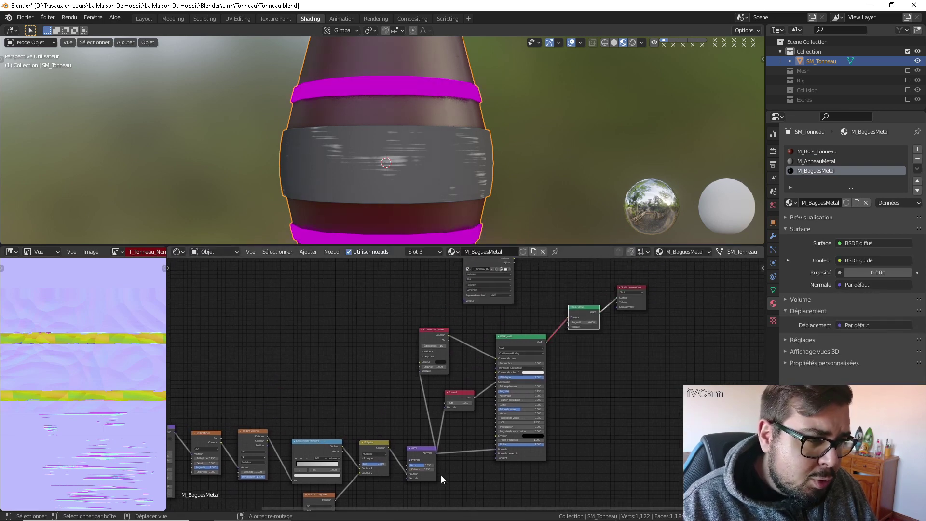
click(342, 448)
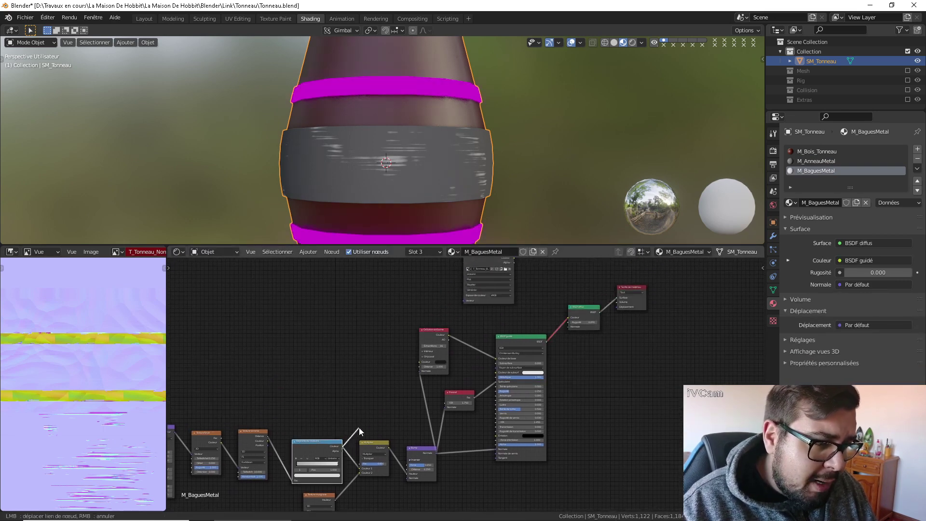
click(385, 445)
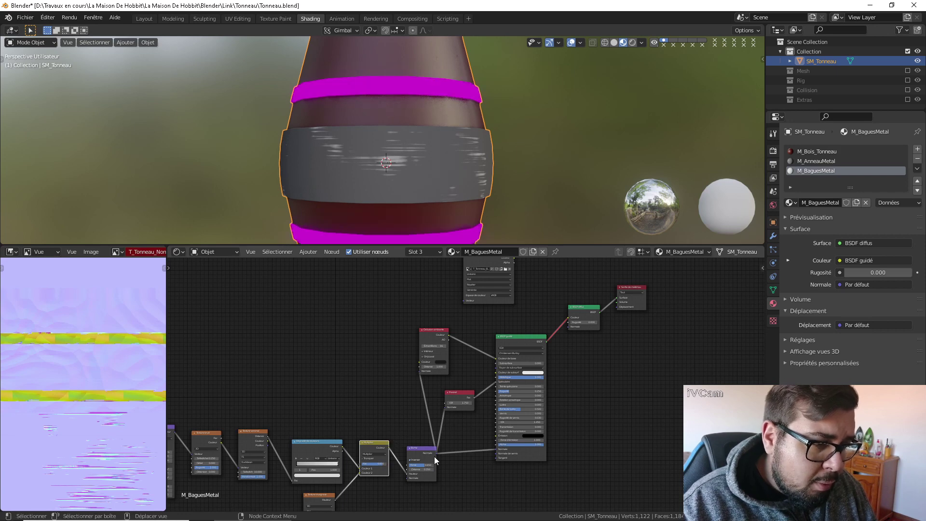
drag(387, 450, 571, 321)
middle_drag(642, 335, 620, 340)
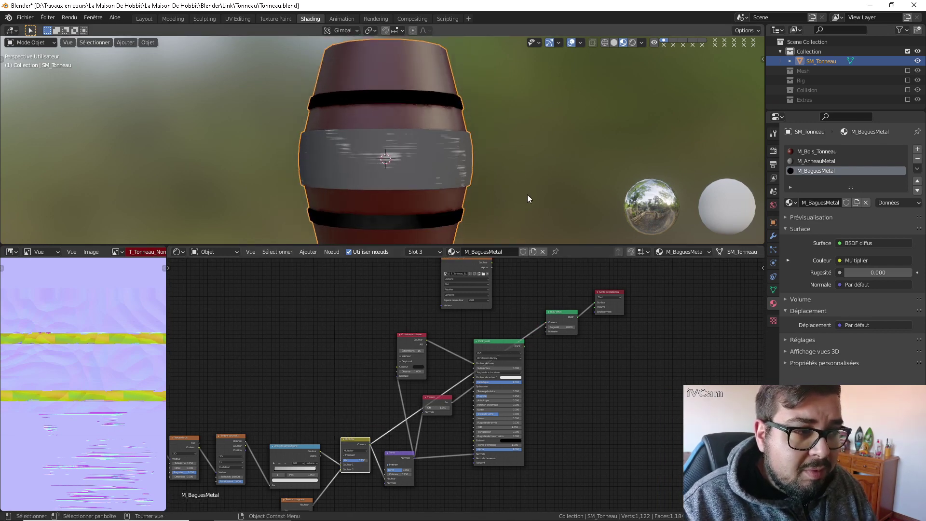
Set the bake type to Environnement and bake the metal materials to T_Tonneau_Bump
click(774, 150)
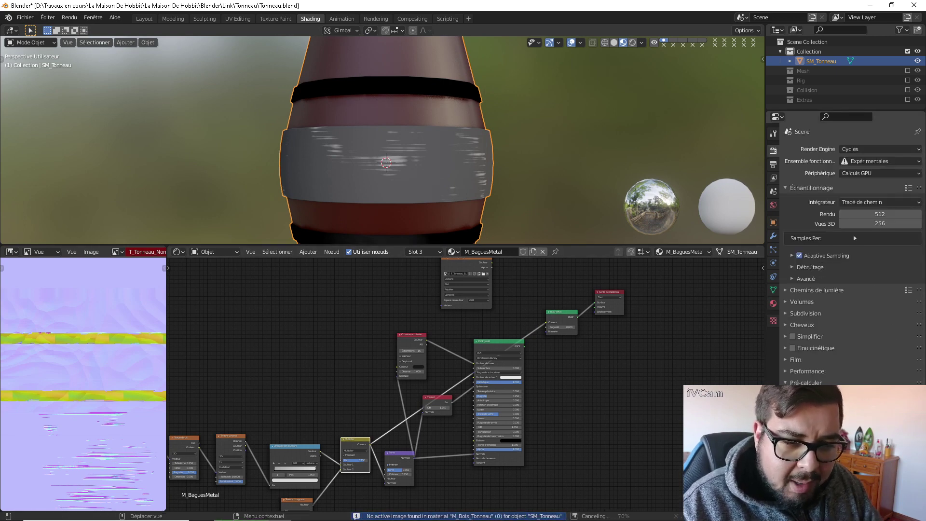
click(863, 419)
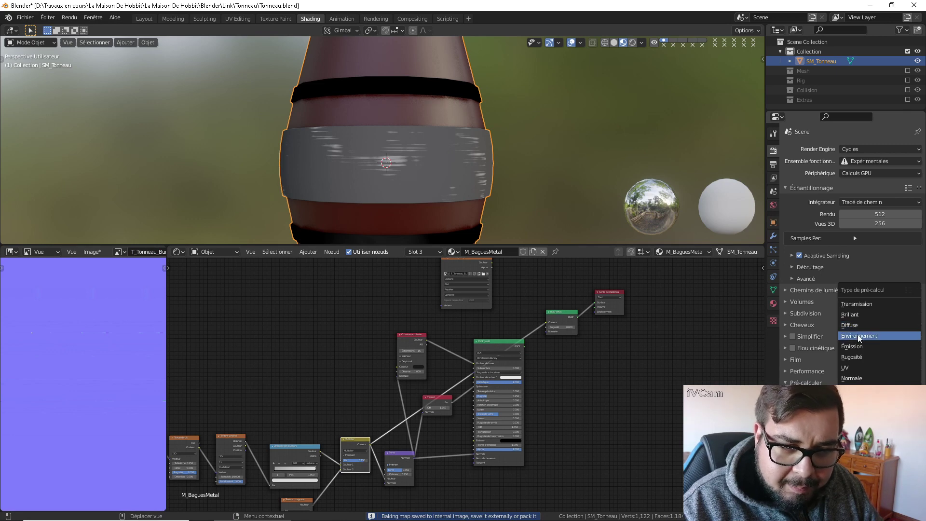
click(859, 337)
click(849, 396)
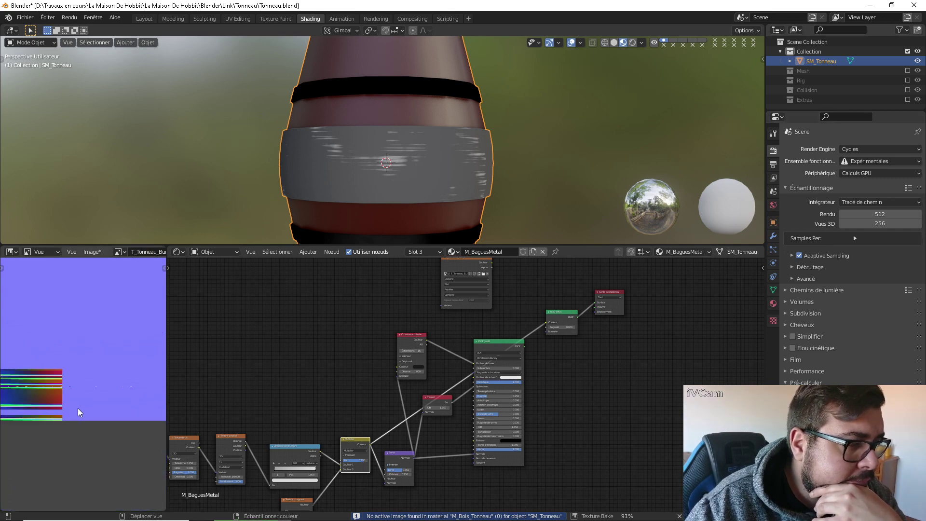
Display the baked T_Tonneau_Bump image in the image editor
scroll(80, 413, down, 3)
scroll(102, 377, up, 3)
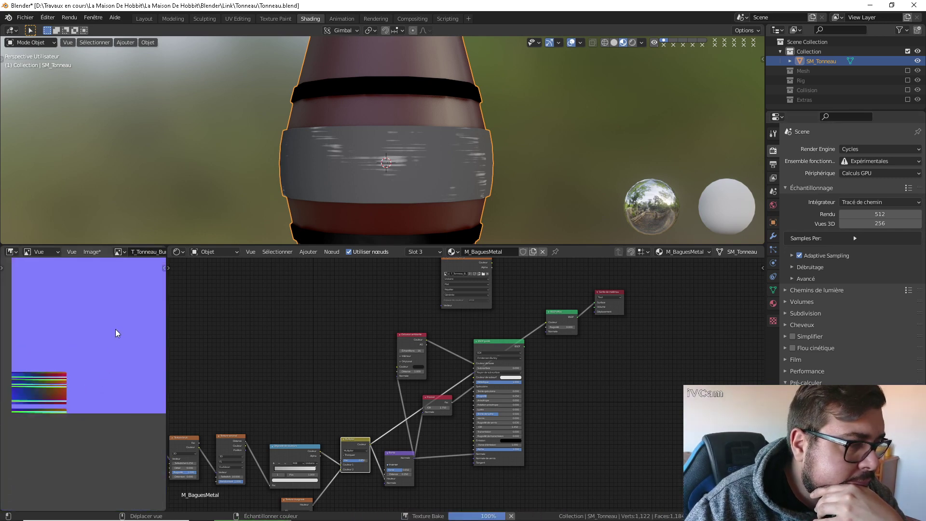
click(118, 251)
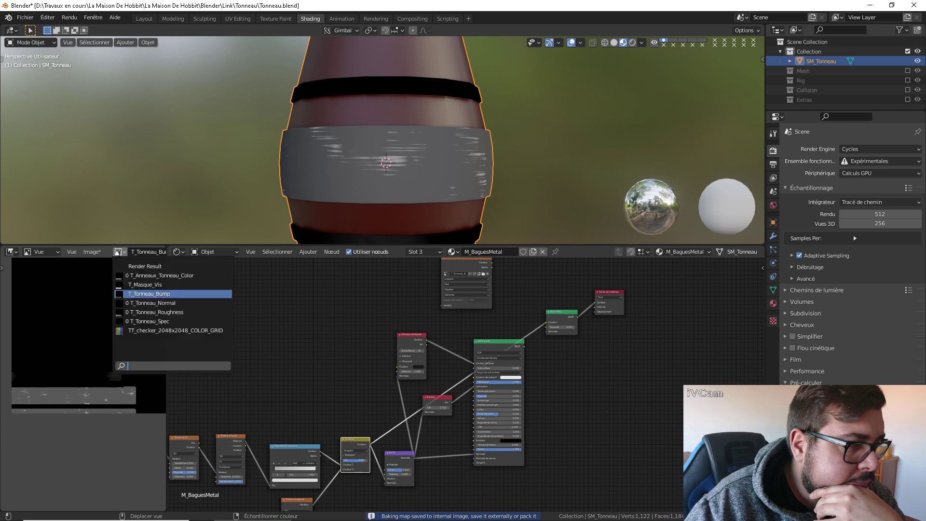
click(154, 295)
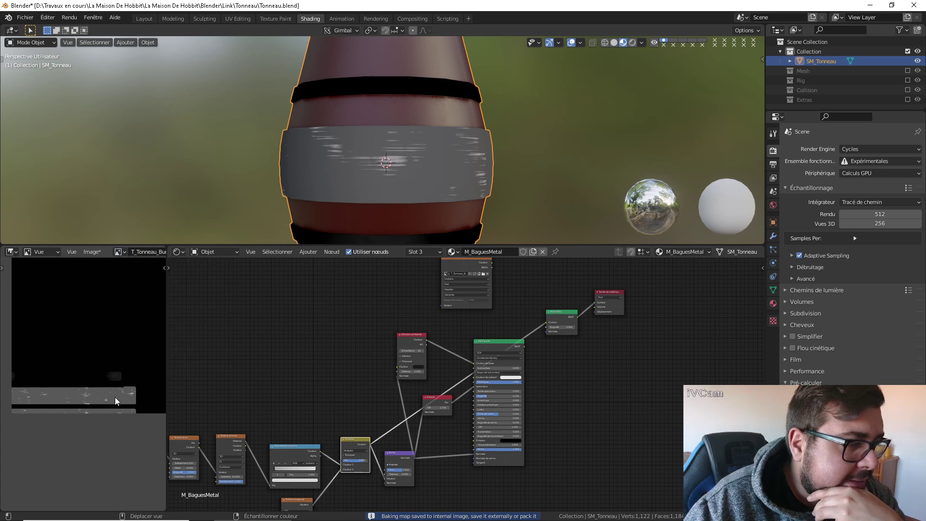
Save the bump map as T_Tonneau_Bump.png in the Tonneau textures folder, as a 16-bit BW PNG with 0% compression
click(89, 252)
click(128, 341)
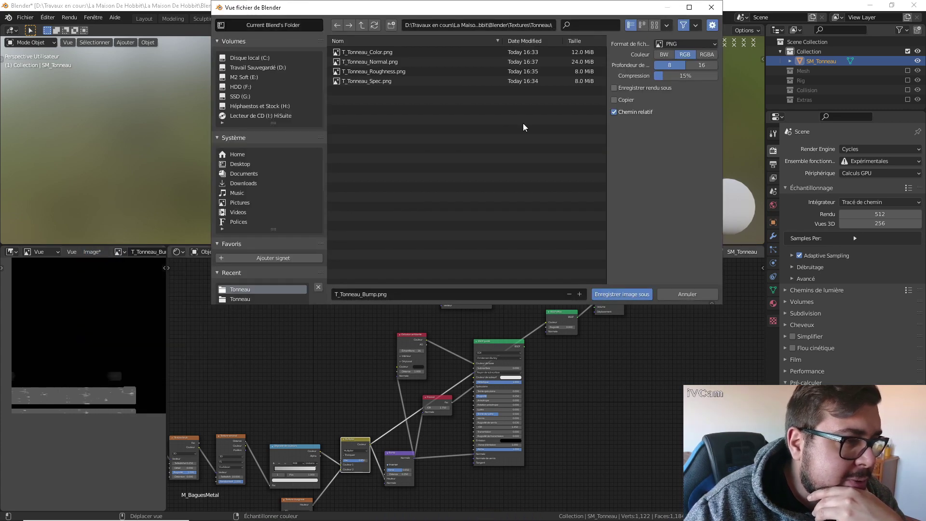
click(695, 68)
drag(693, 78, 595, 81)
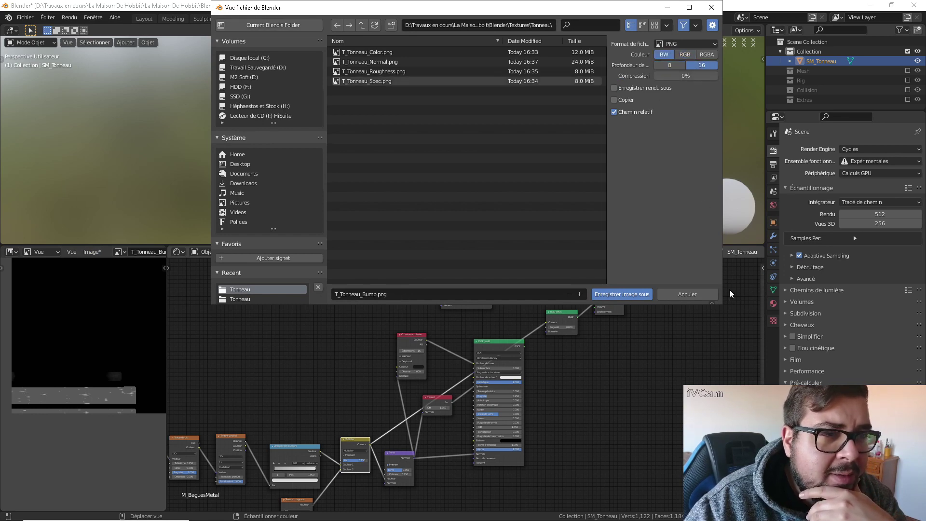
click(642, 295)
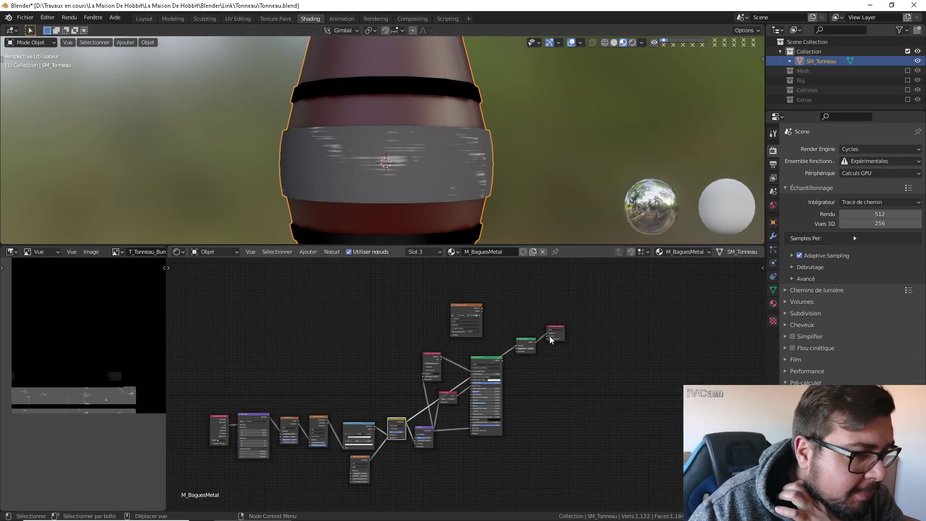
Delete the BSDF diffus from M_BaguesMetal and connect the BSDF guidé directly to the material output's Surface
scroll(600, 303, down, 2)
middle_drag(498, 301, 607, 298)
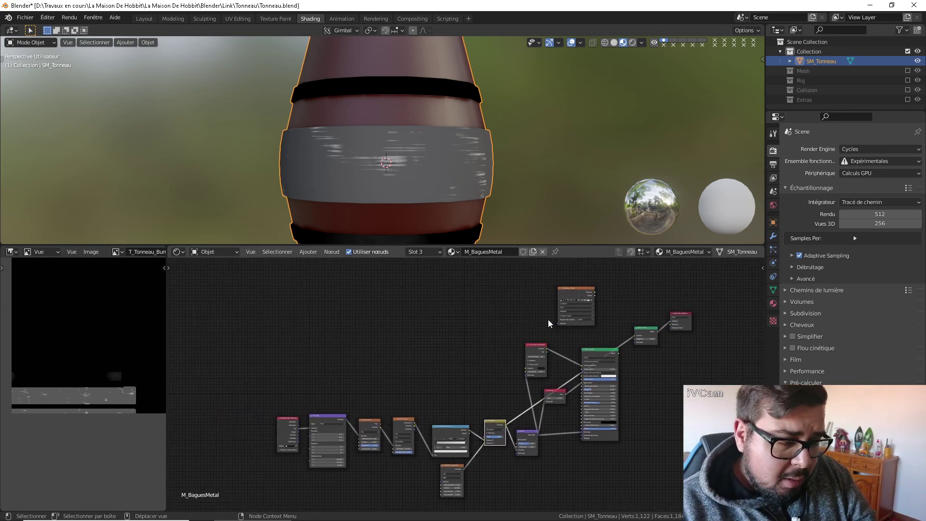
scroll(550, 323, down, 1)
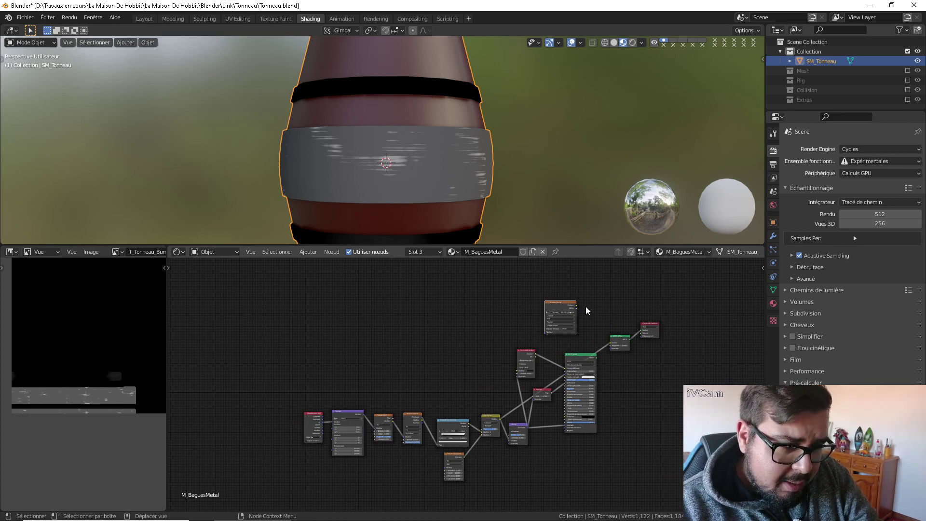
key(x)
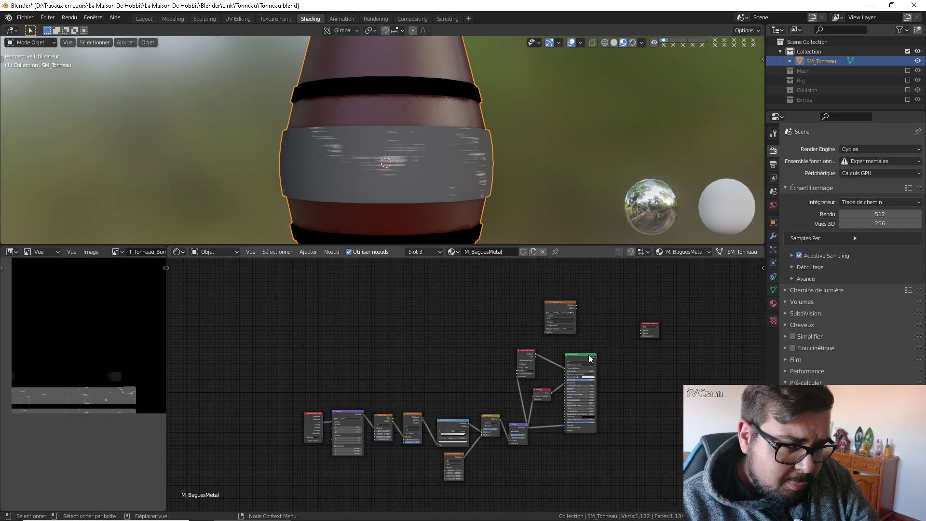
drag(597, 359, 642, 334)
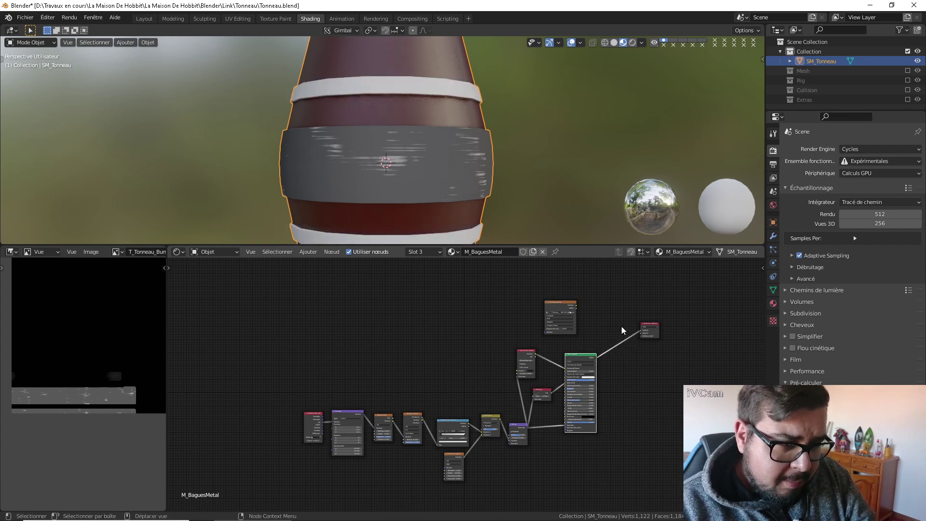
Delete the bake image node and all procedural nodes from M_BaguesMetal, keeping only the BSDF guidé and the output
click(558, 310)
key(x)
drag(544, 317, 273, 504)
key(Delete)
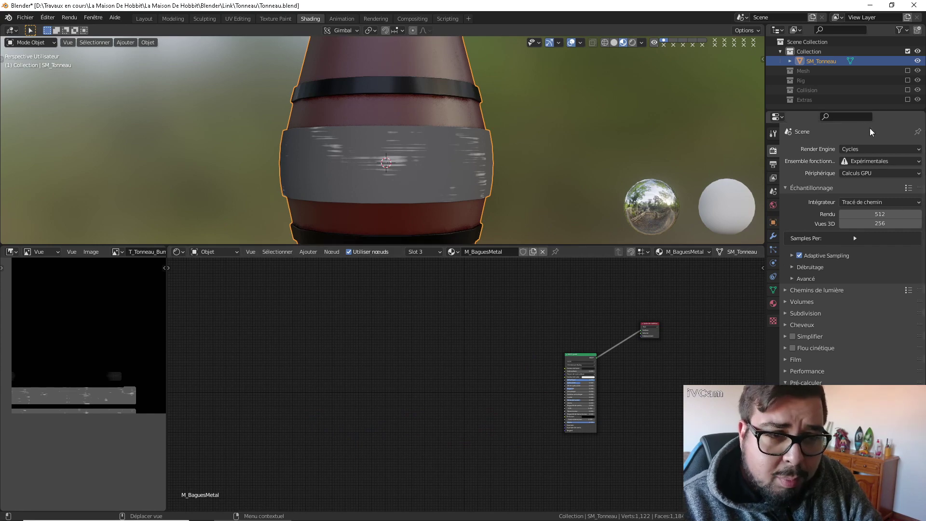
In M_AnneauMetal, delete the BSDF diffus and the bake image node, and reconnect the BSDF guidé to the output's Surface
click(774, 304)
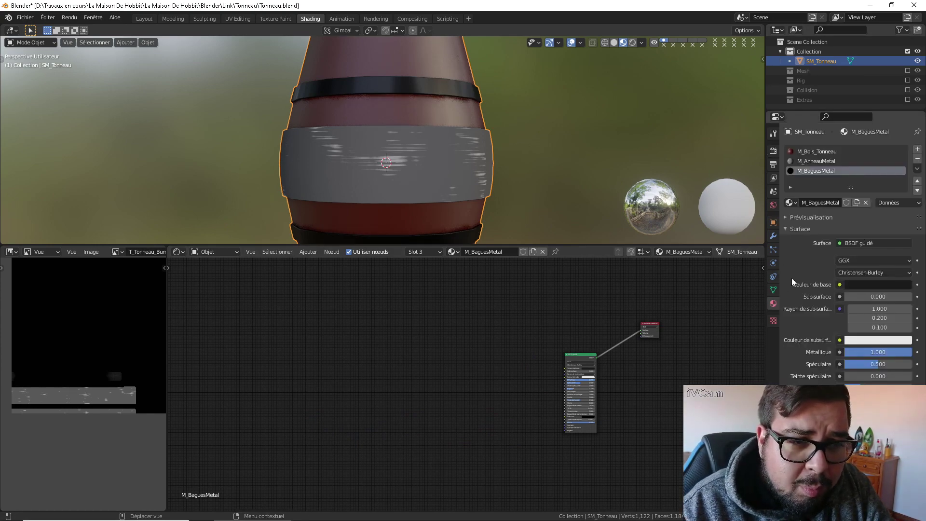
click(826, 161)
click(573, 337)
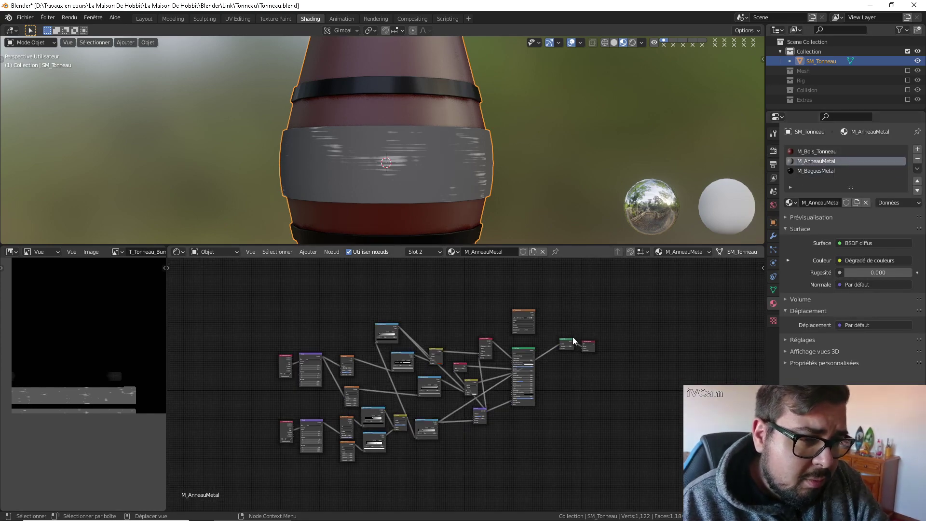
key(x)
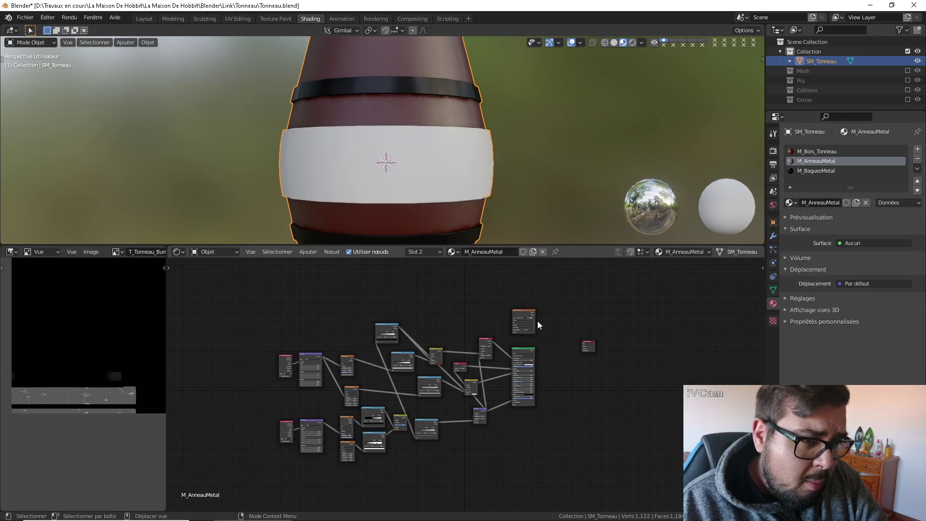
drag(538, 349, 577, 348)
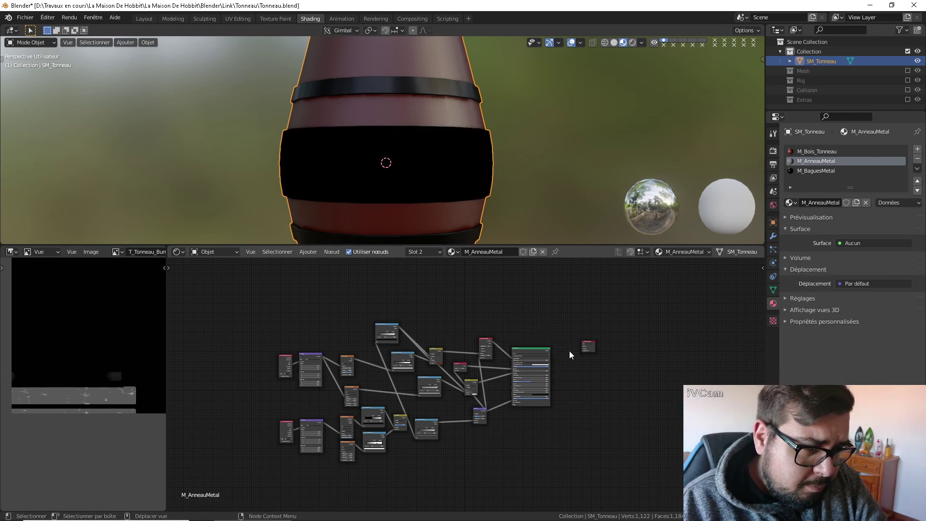
scroll(570, 352, up, 6)
middle_drag(617, 354, 570, 356)
drag(555, 330, 605, 324)
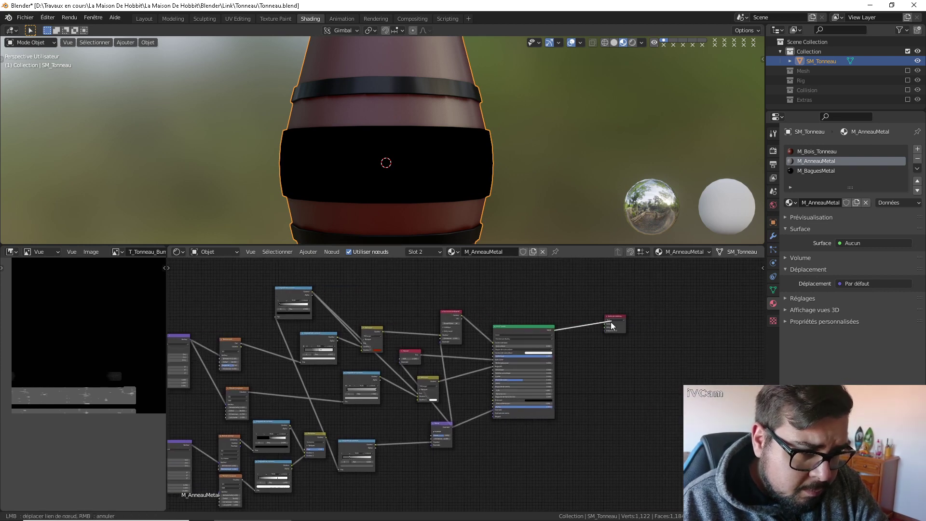
Delete all procedural nodes feeding the BSDF guidé in M_AnneauMetal
scroll(482, 318, down, 4)
scroll(461, 317, down, 1)
drag(465, 312, 339, 431)
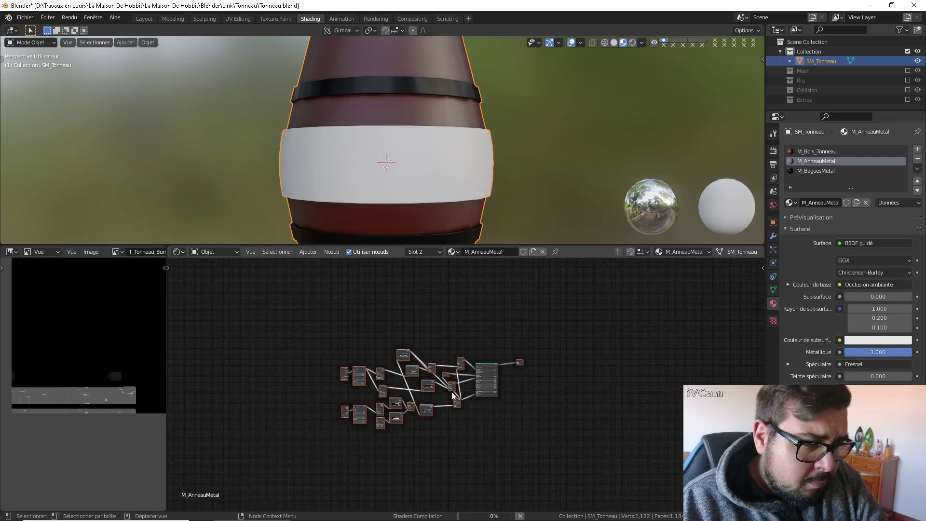
key(Delete)
scroll(478, 338, up, 3)
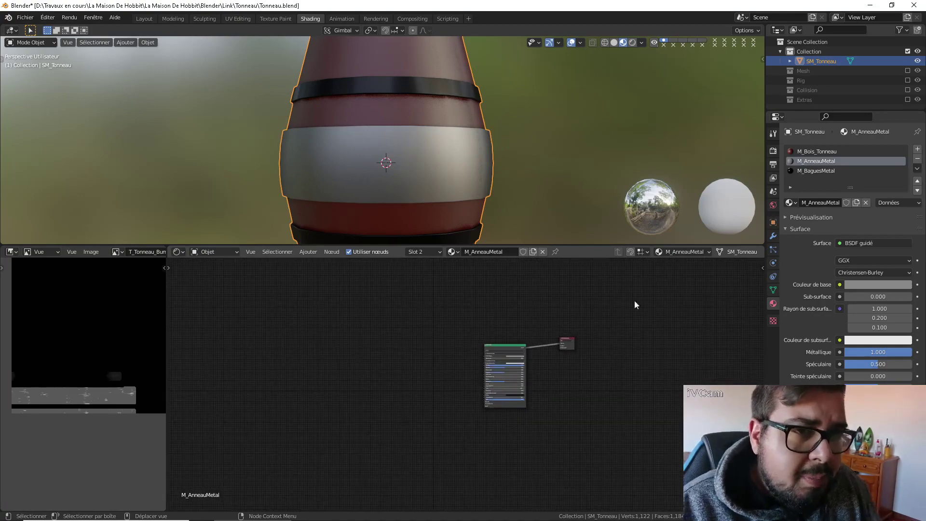
Remove the M_BaguesMetal material slot from SM_Tonneau
middle_drag(516, 303, 604, 306)
scroll(589, 327, down, 1)
click(825, 172)
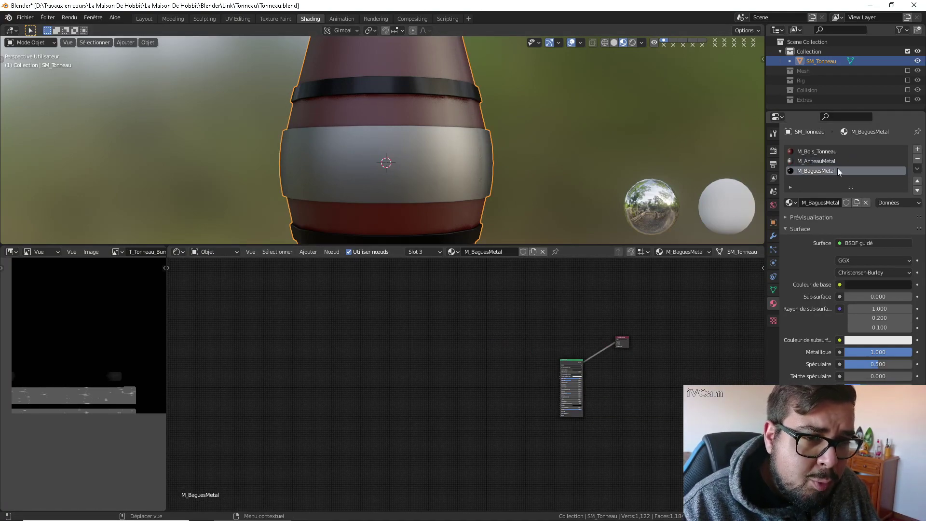
click(918, 160)
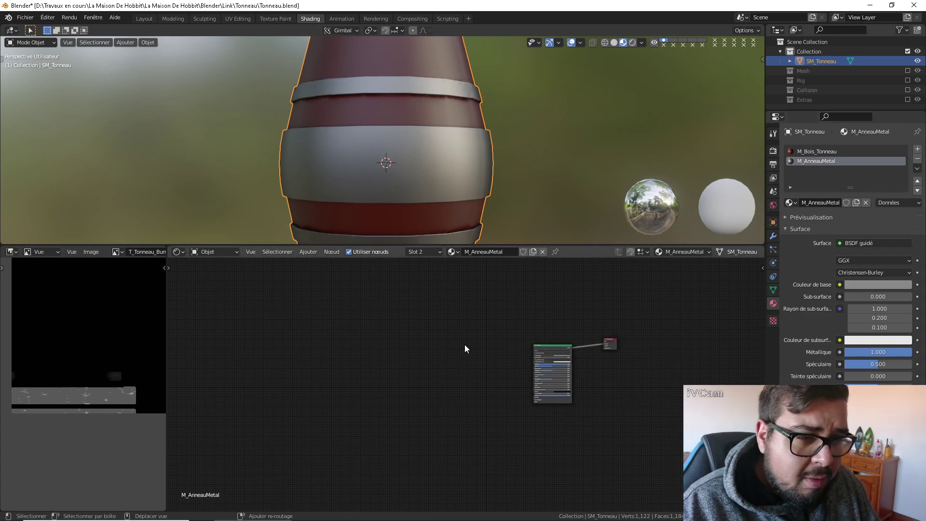
Add an image texture node with T_Tonneau_Color.png to M_AnneauMetal and connect its Couleur to the BSDF guidé's Couleur de base
key(shift+a)
mouse_move(448, 345)
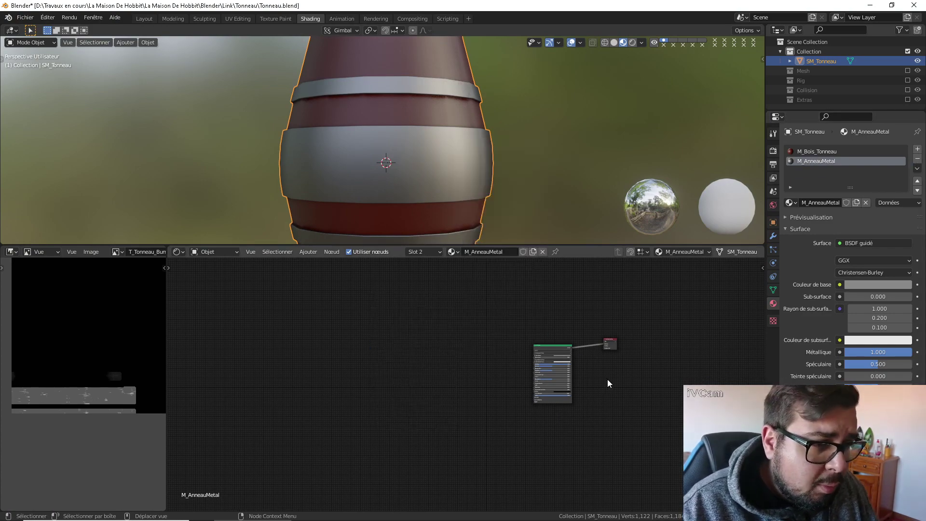
scroll(607, 378, up, 12)
middle_drag(630, 358, 558, 368)
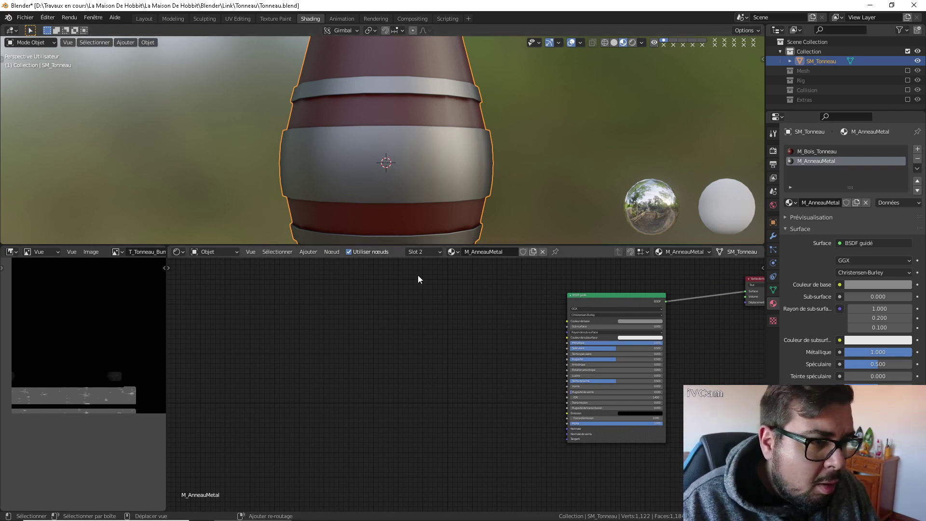
key(shift+a)
mouse_move(401, 305)
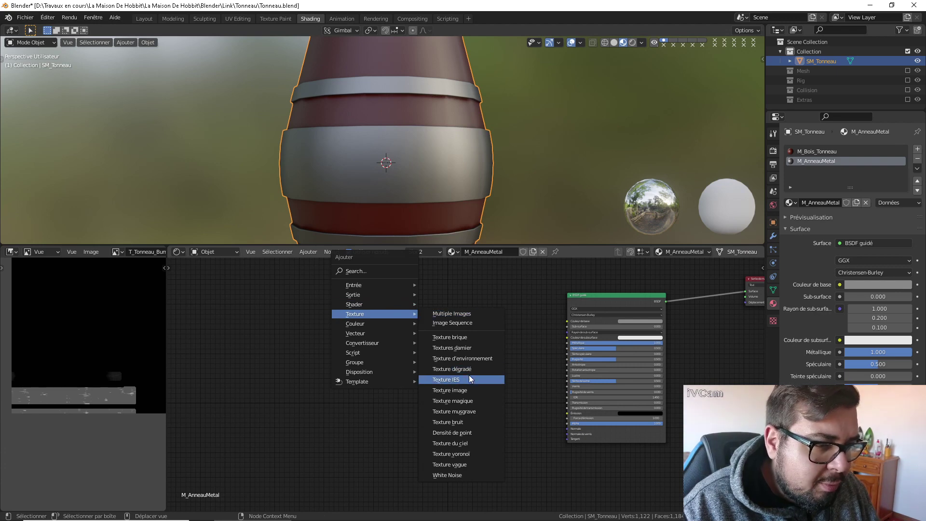
click(478, 385)
click(427, 332)
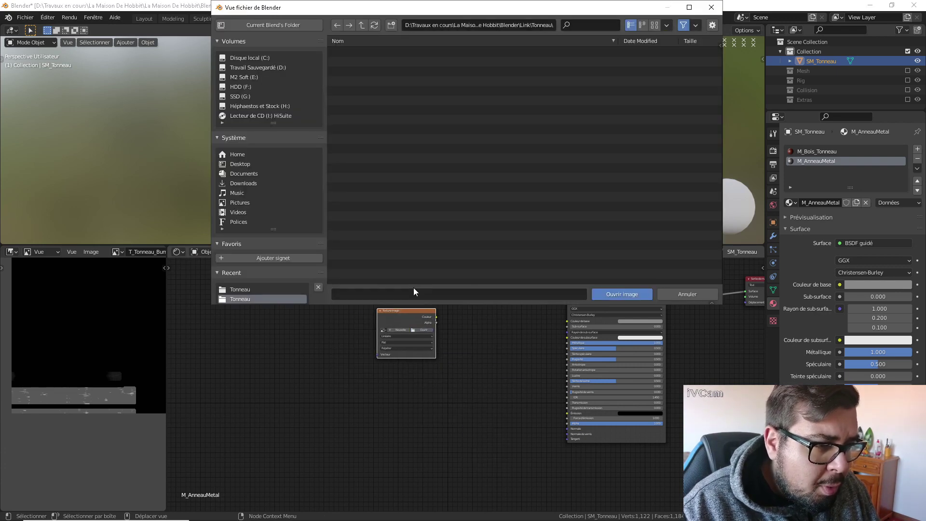
click(240, 289)
double_click(383, 61)
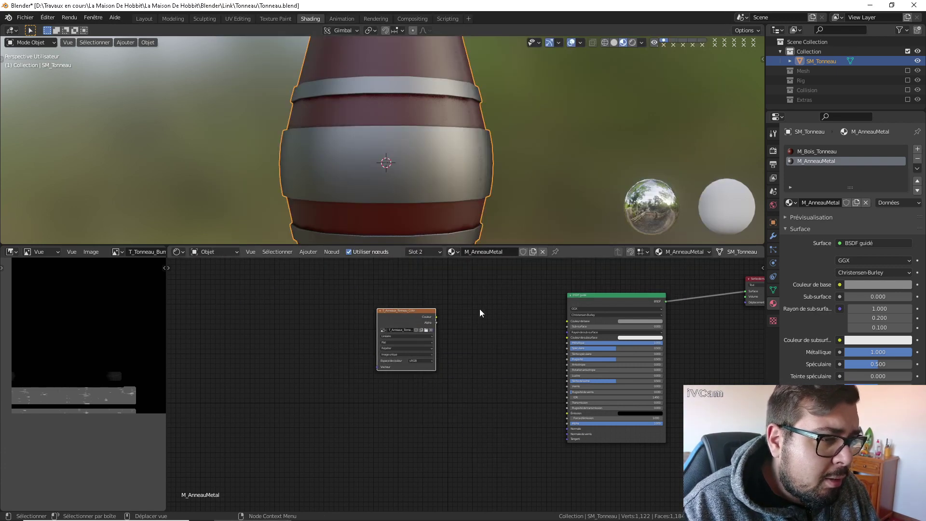
drag(438, 317, 567, 321)
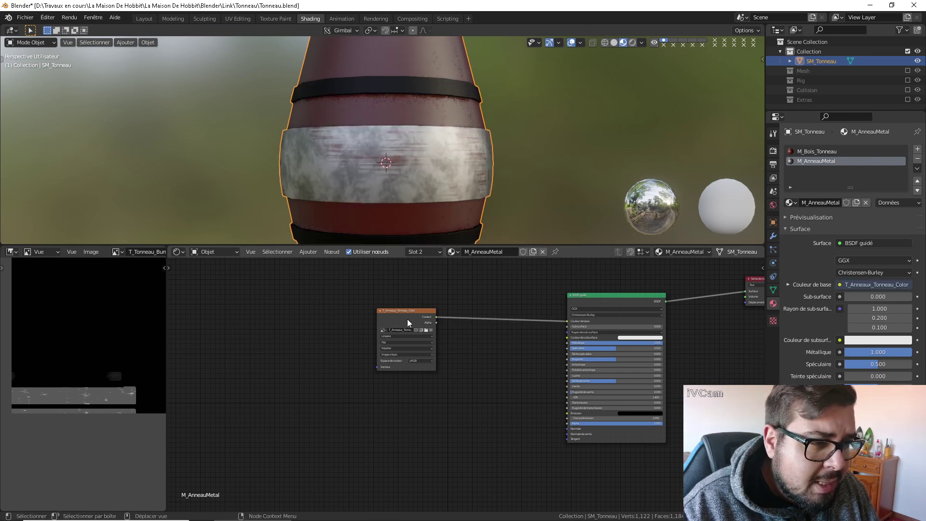
drag(407, 320, 347, 292)
Add an image texture node with T_Tonneau_Spec.png below the colour texture and connect its Couleur to Spéculaire
key(shift+a)
mouse_move(398, 329)
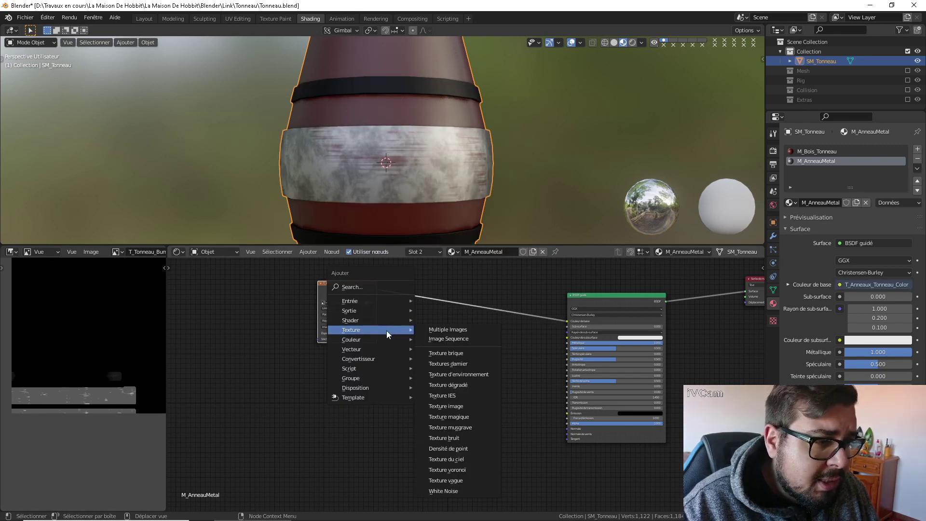
click(460, 407)
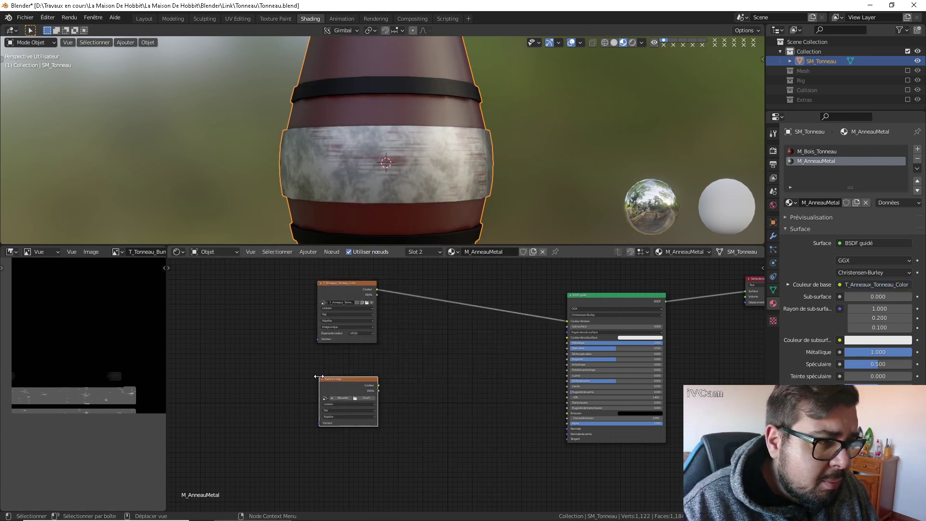
click(360, 399)
click(246, 288)
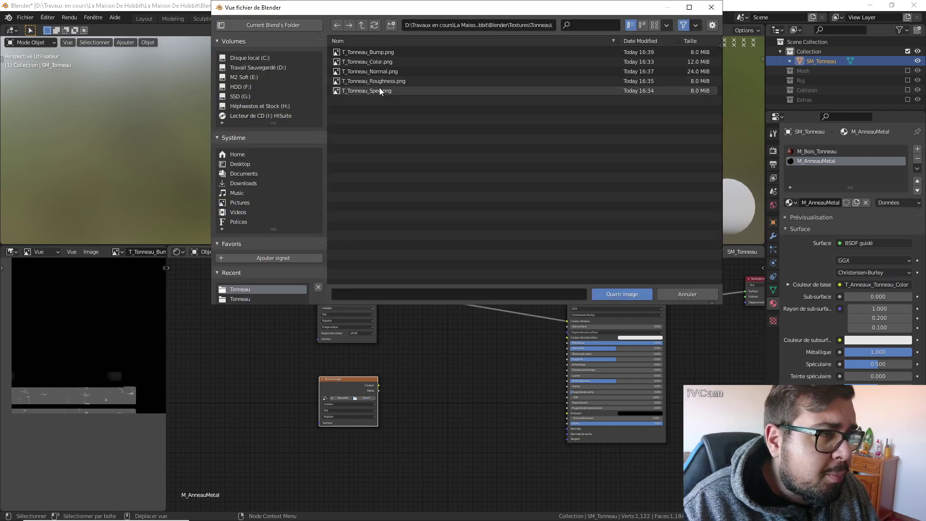
double_click(379, 91)
drag(379, 385, 567, 348)
drag(372, 381, 366, 358)
Add an image texture node with T_Tonneau_Roughness.png below the specular texture and connect its Couleur to Rugosité
key(shift+a)
mouse_move(413, 369)
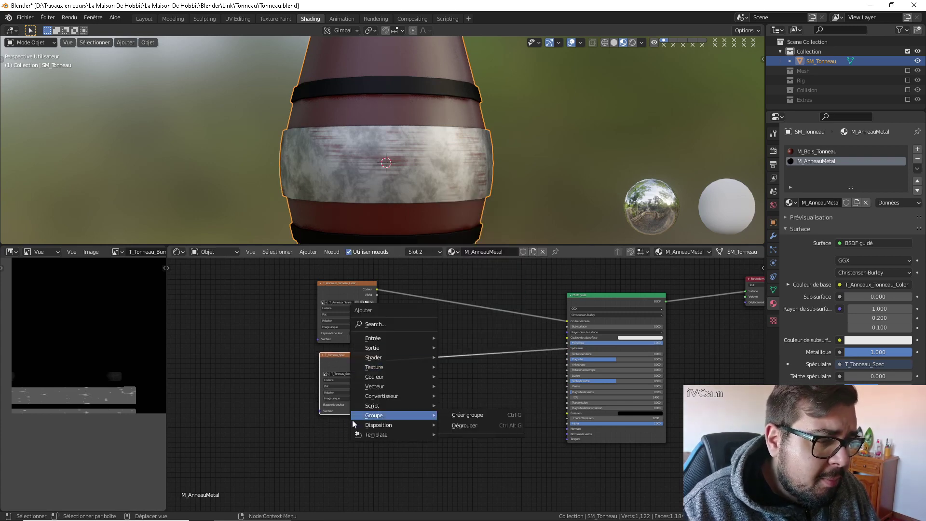
mouse_move(374, 368)
click(478, 279)
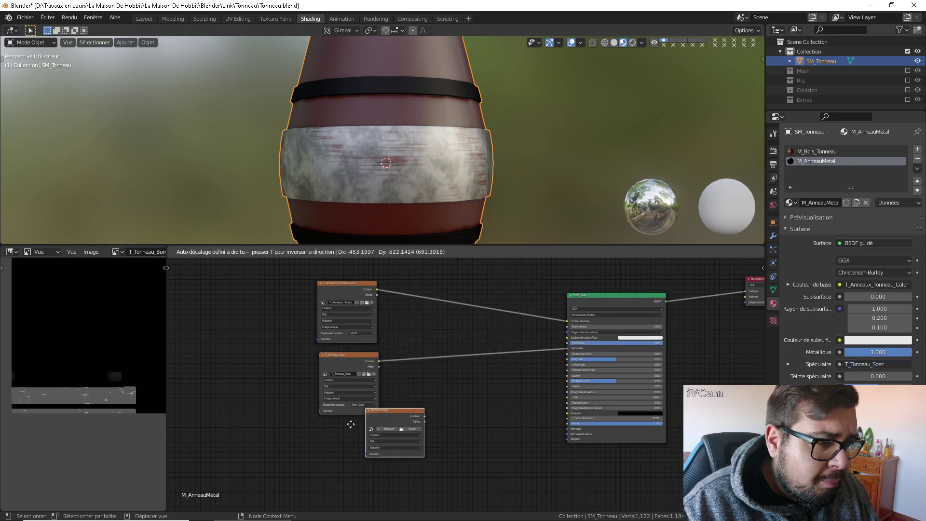
click(362, 458)
click(365, 464)
click(244, 289)
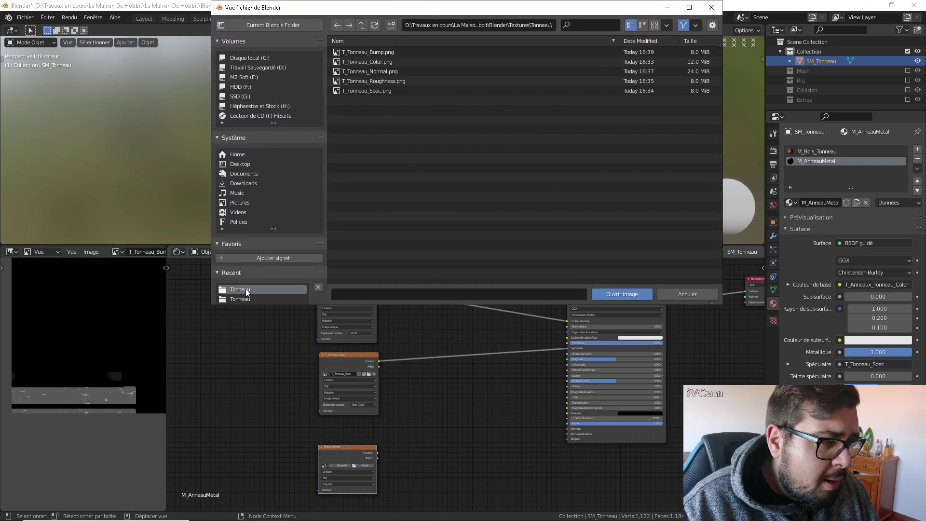
double_click(374, 82)
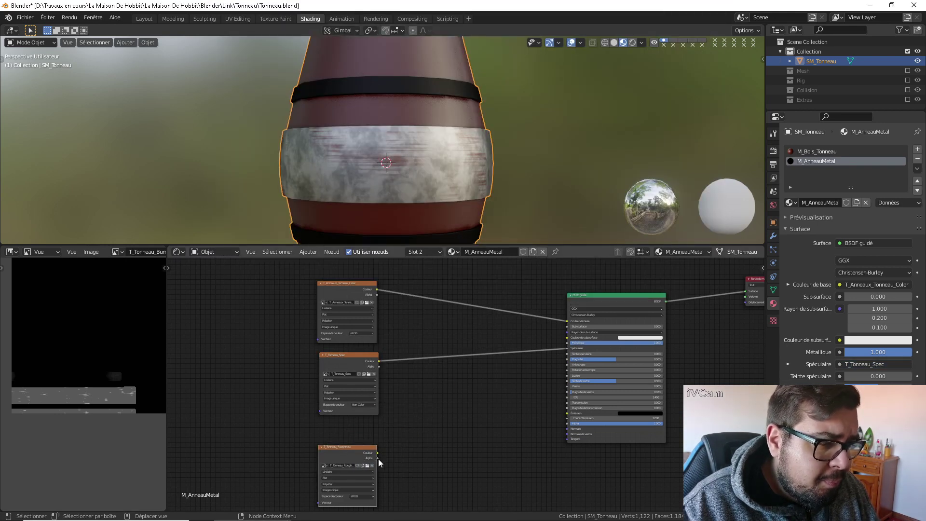
drag(378, 454, 568, 360)
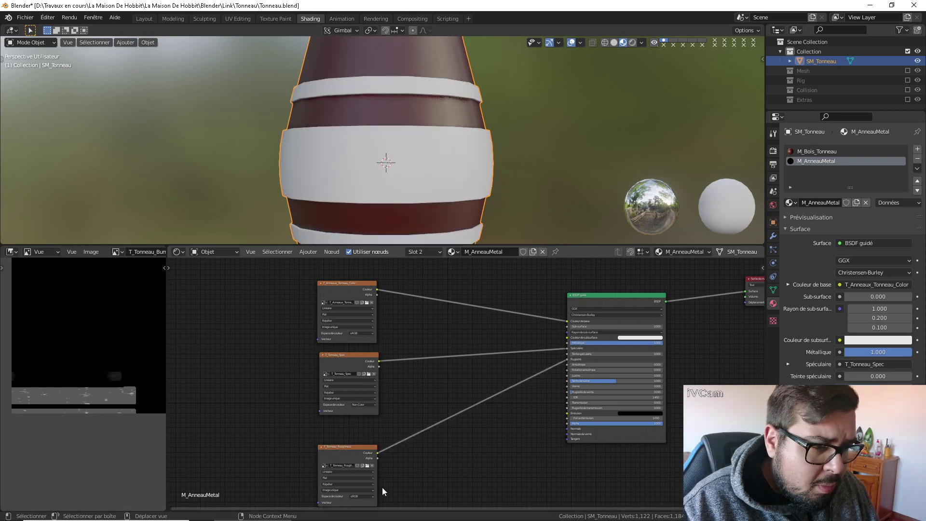
click(366, 493)
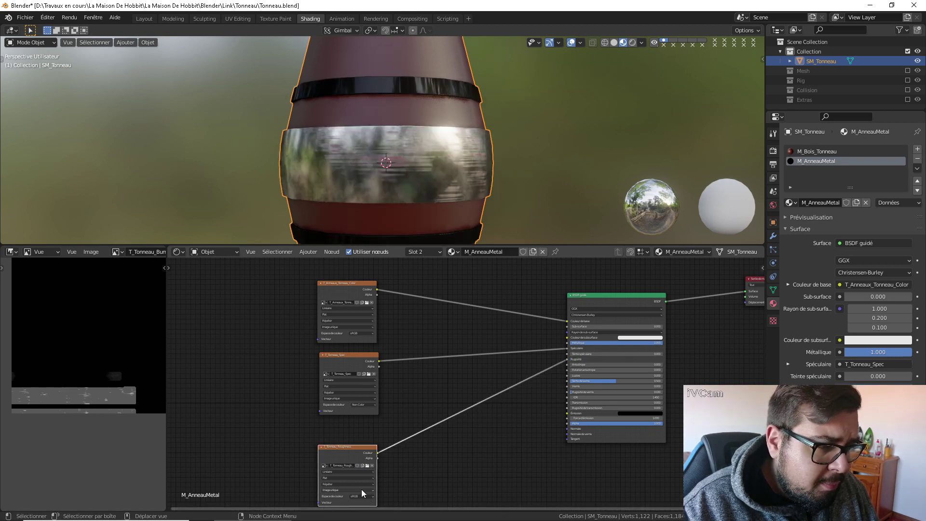
Set the colour space of the T_Tonneau_Roughness texture to Non-Color
click(366, 495)
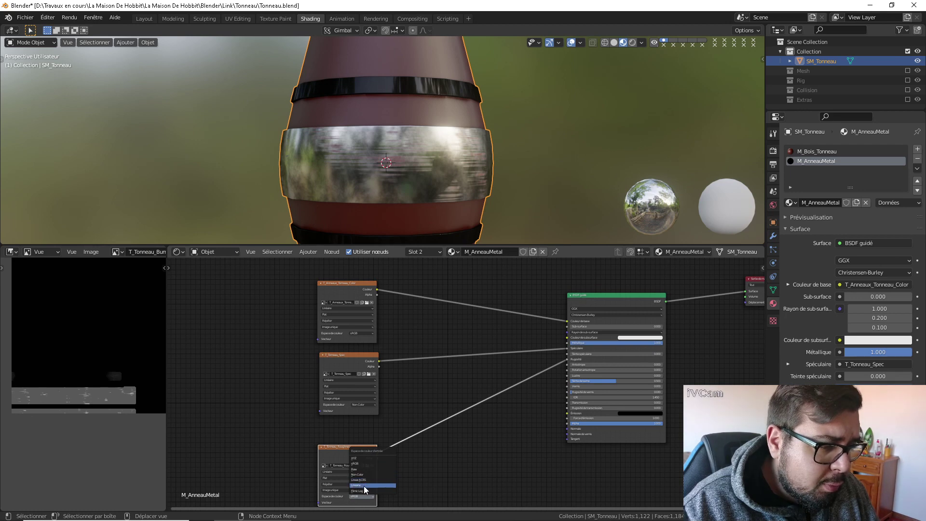
click(364, 474)
scroll(459, 390, down, 2)
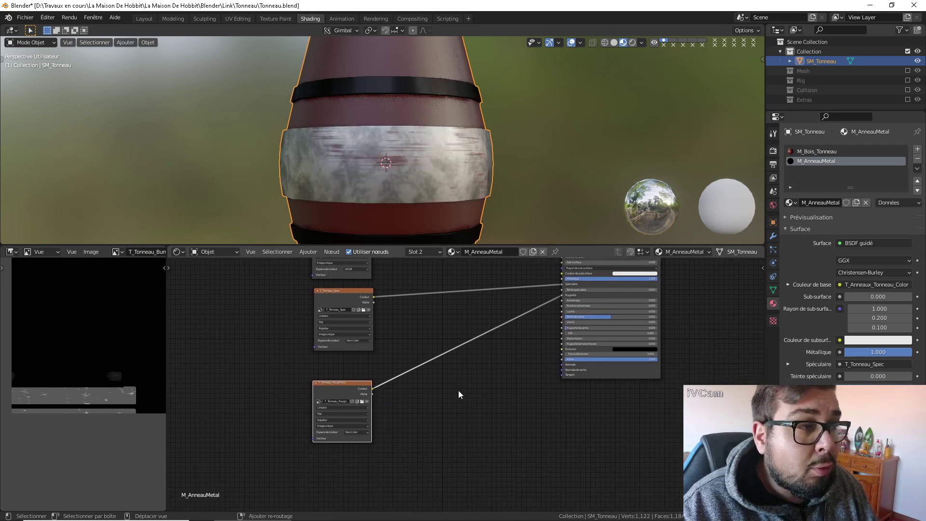
Add a Bump node below the BSDF guidé and connect its Normale output to the shader's Normale input
key(shift+a)
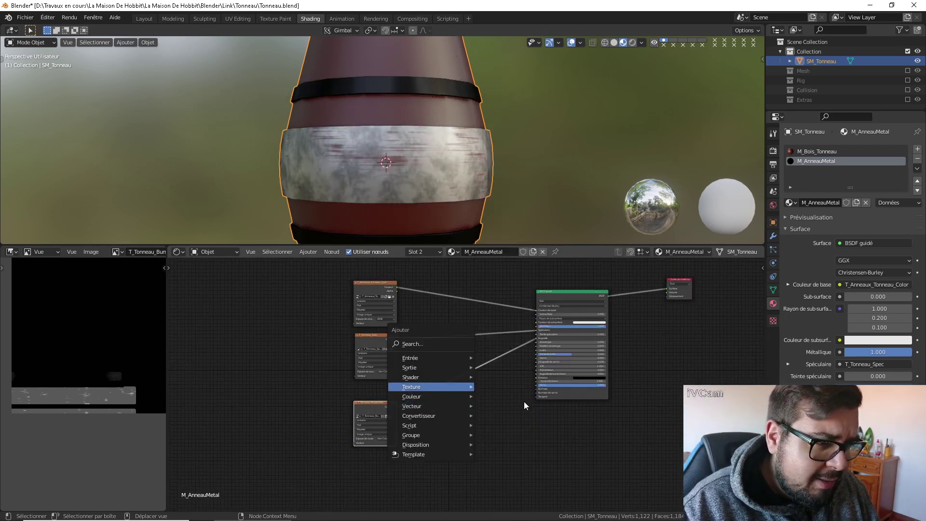
key(shift+a)
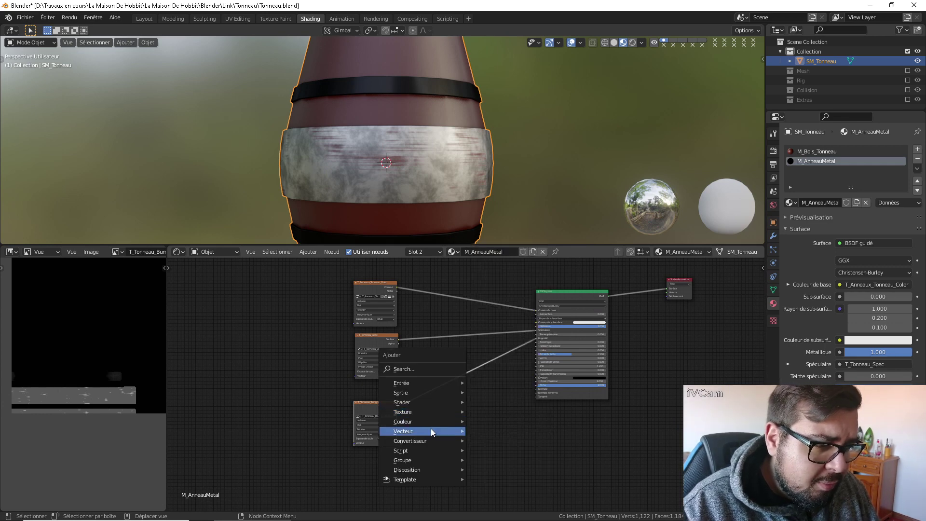
mouse_move(430, 430)
click(505, 348)
click(471, 414)
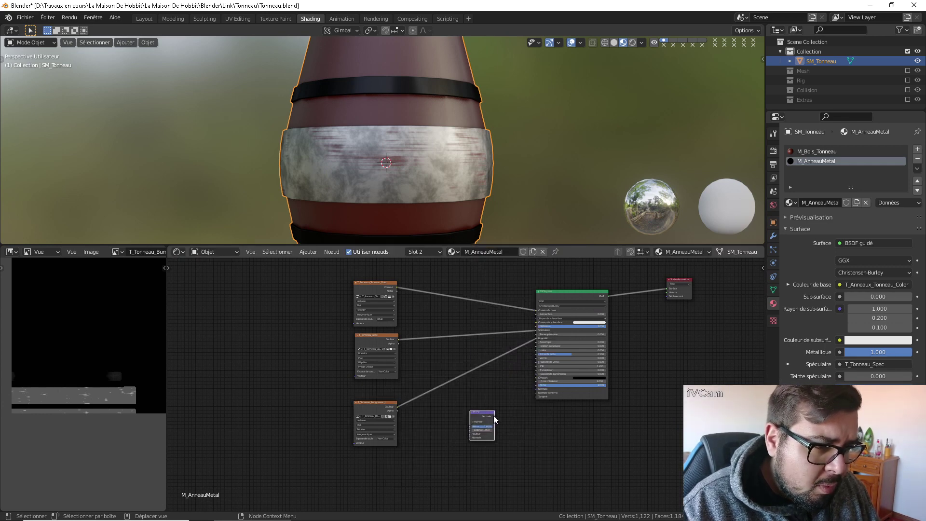
drag(493, 416, 538, 392)
Add an image texture node with T_Tonneau_Bump.png below the roughness texture and connect its Couleur to the Bump node's Hauteur
key(shift+a)
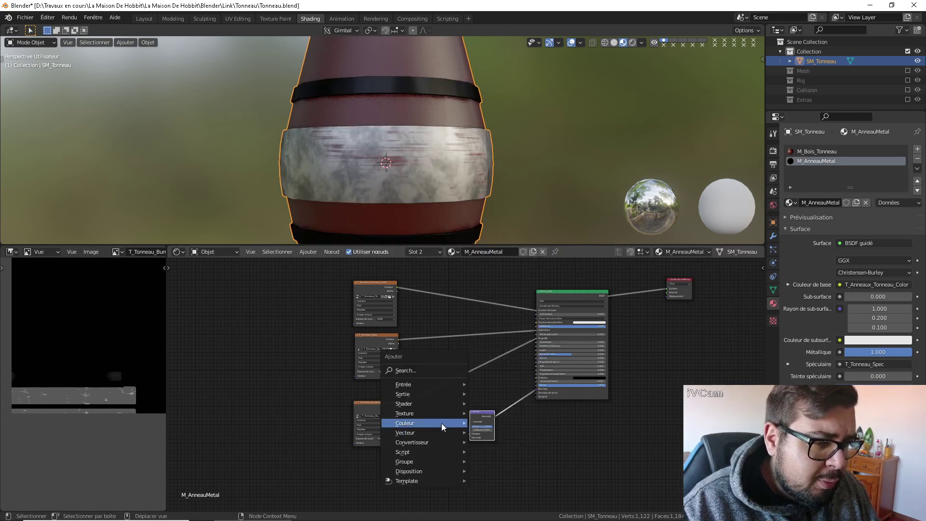
mouse_move(423, 413)
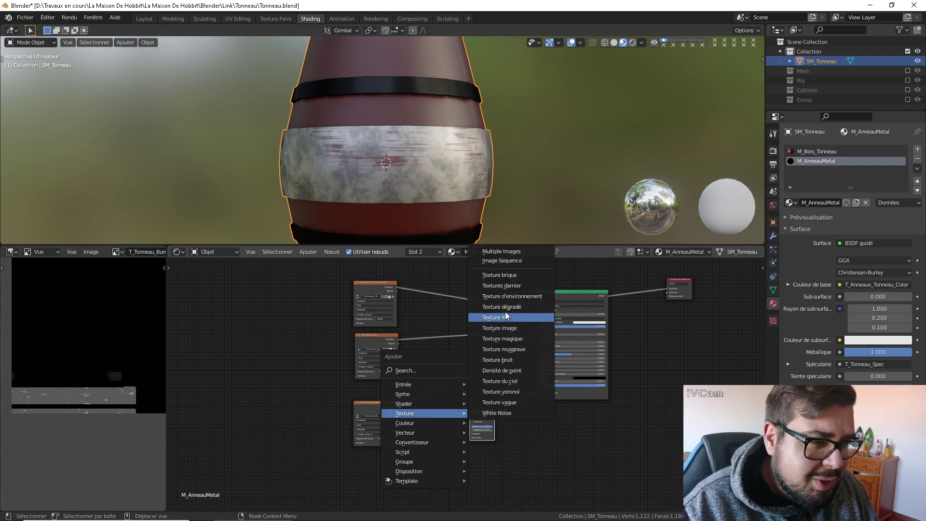
click(500, 328)
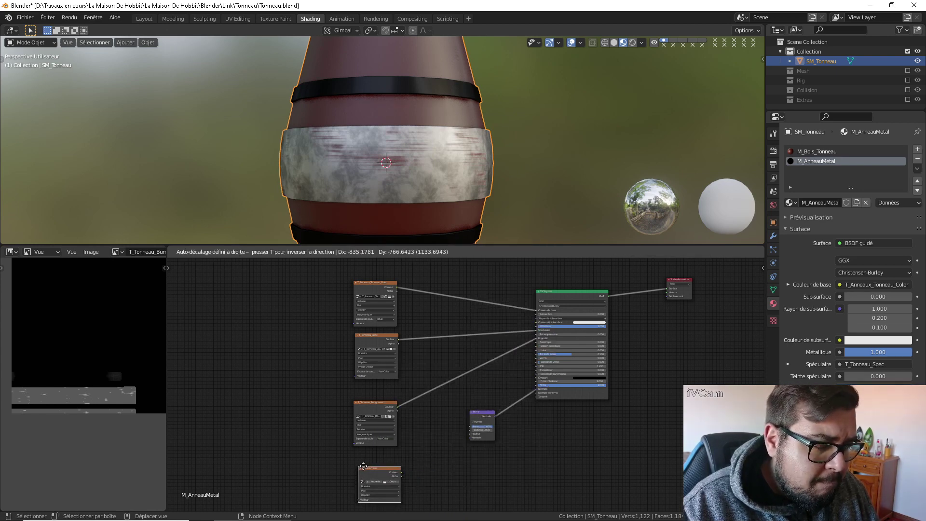
click(371, 464)
click(399, 479)
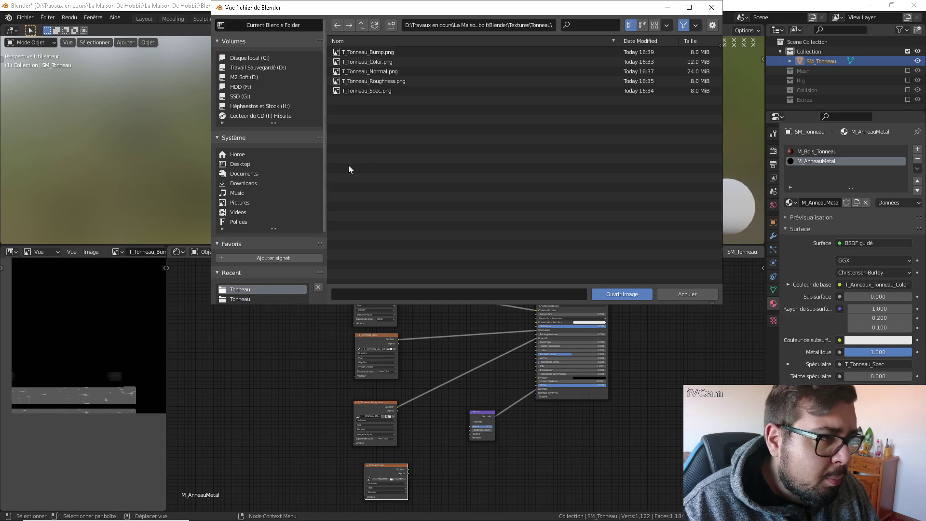
double_click(378, 53)
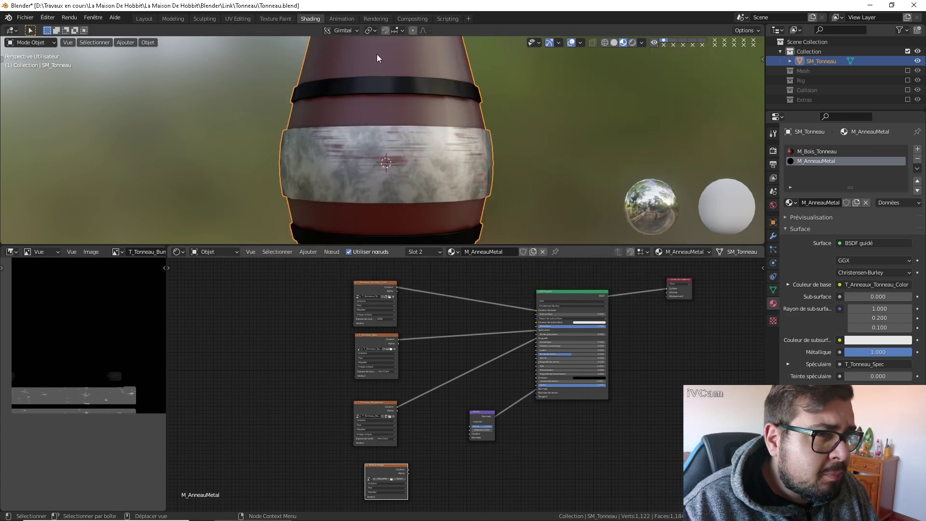
drag(408, 469, 470, 434)
Set the bump texture's colour space to Non-Color and align its node directly under the roughness texture
click(399, 502)
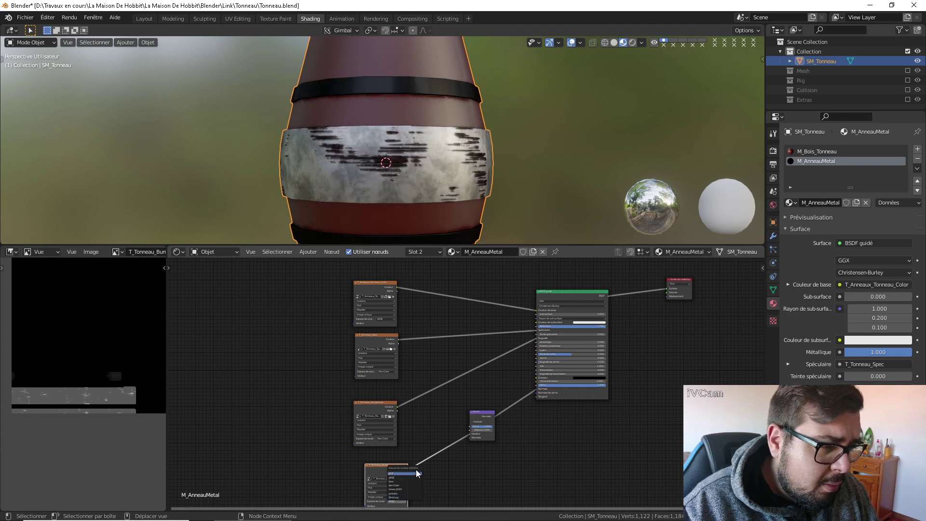
click(406, 486)
drag(387, 468, 377, 458)
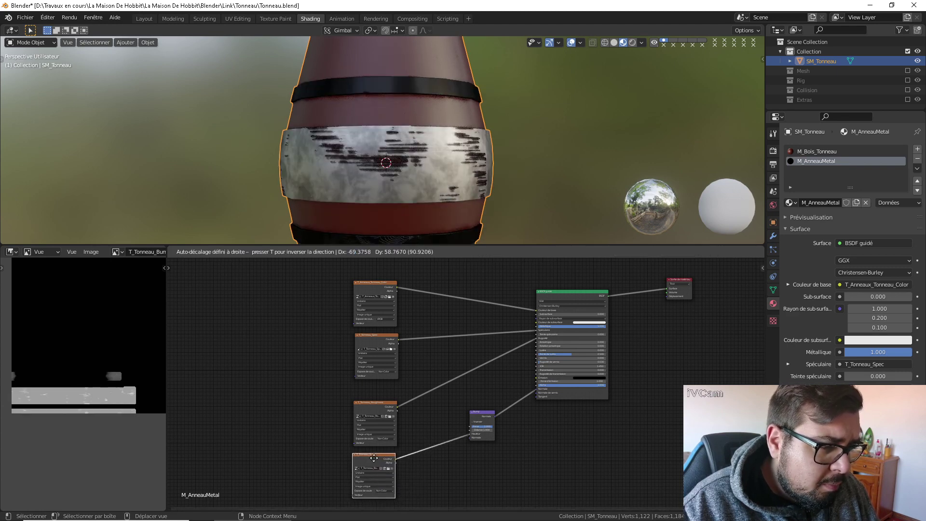
Add a Carte de normale node below the Bump node and connect its Normale output to the Bump node's Normale input
scroll(435, 209, up, 5)
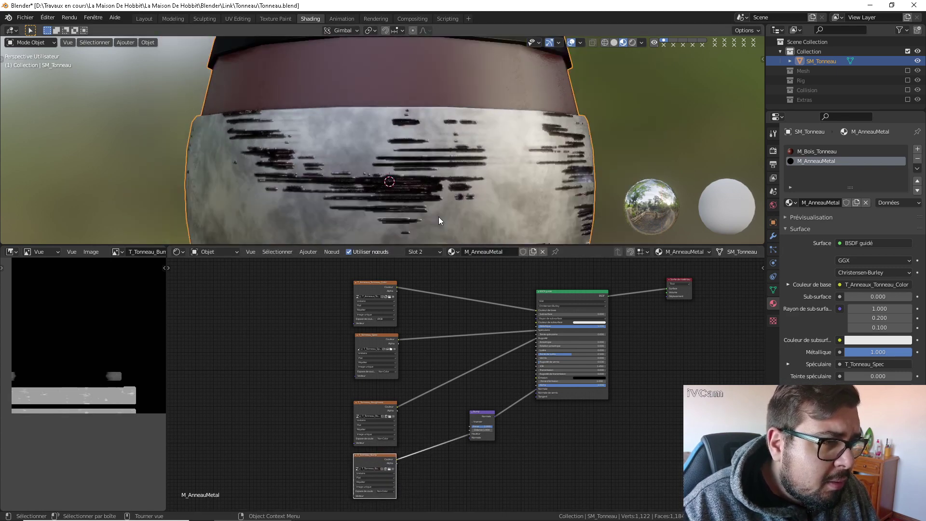
mouse_move(439, 216)
middle_down()
mouse_move(455, 195)
mouse_move(447, 216)
middle_up()
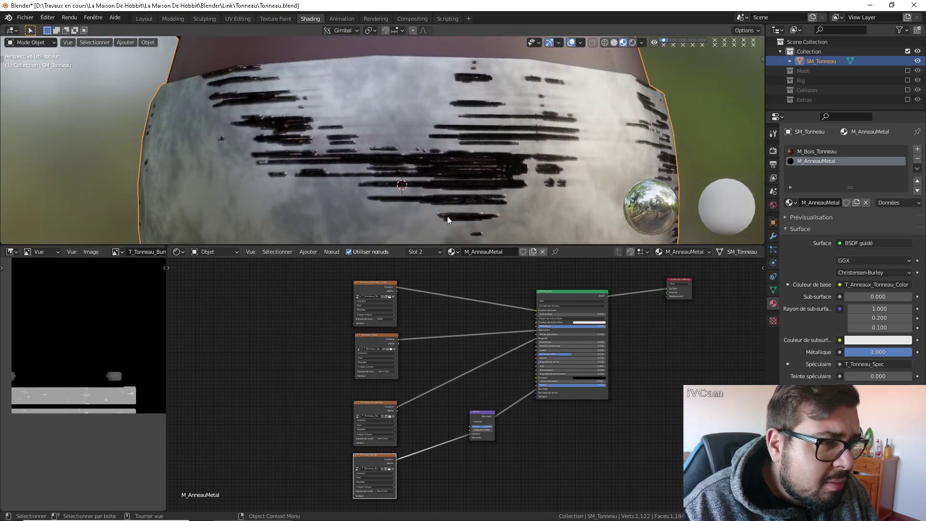
middle_drag(505, 402, 474, 356)
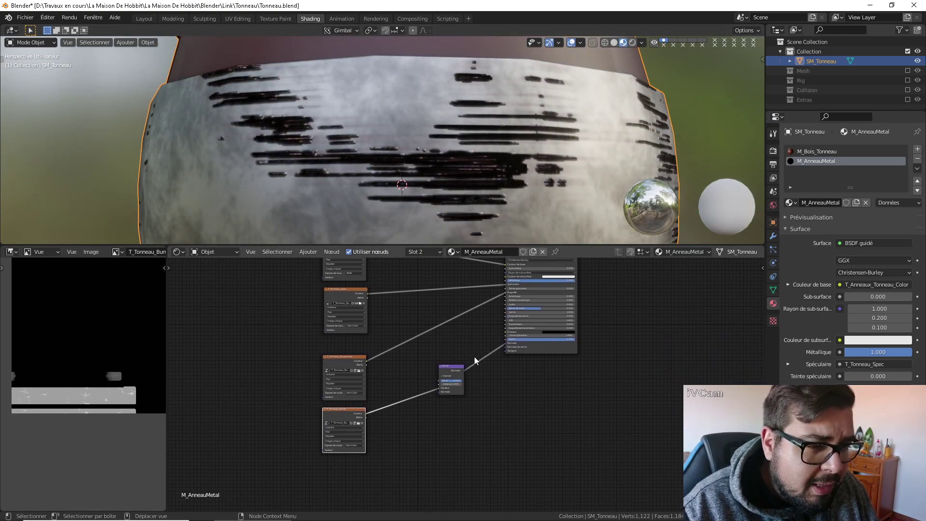
scroll(472, 359, down, 2)
key(shift+a)
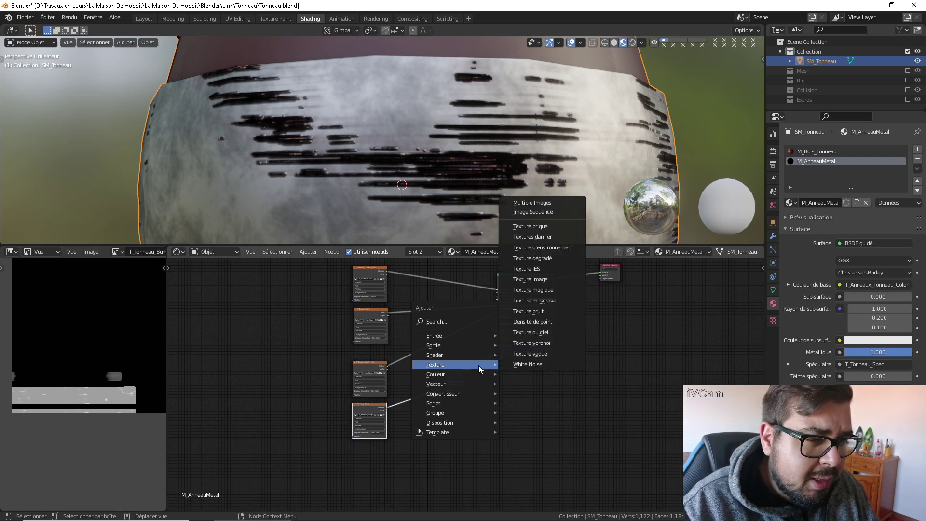
mouse_move(459, 375)
click(511, 354)
click(471, 375)
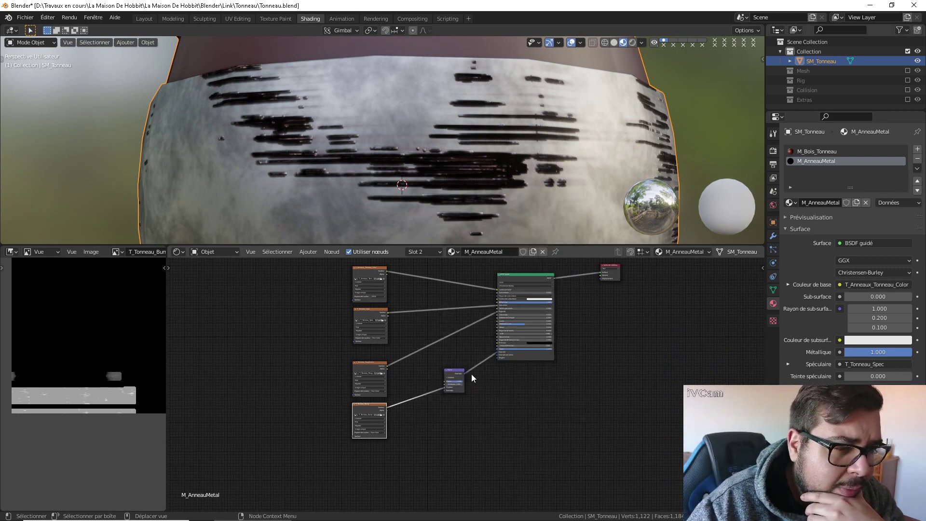
key(shift+a)
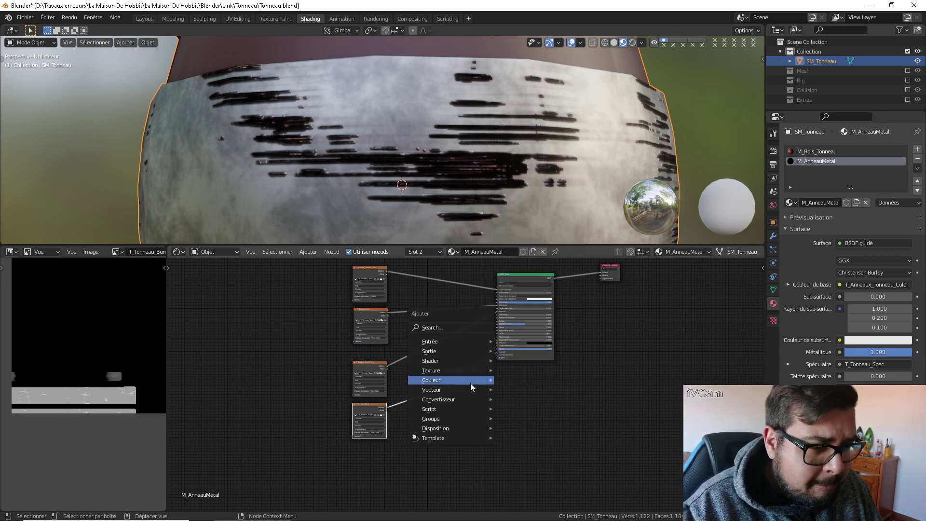
mouse_move(462, 391)
click(534, 435)
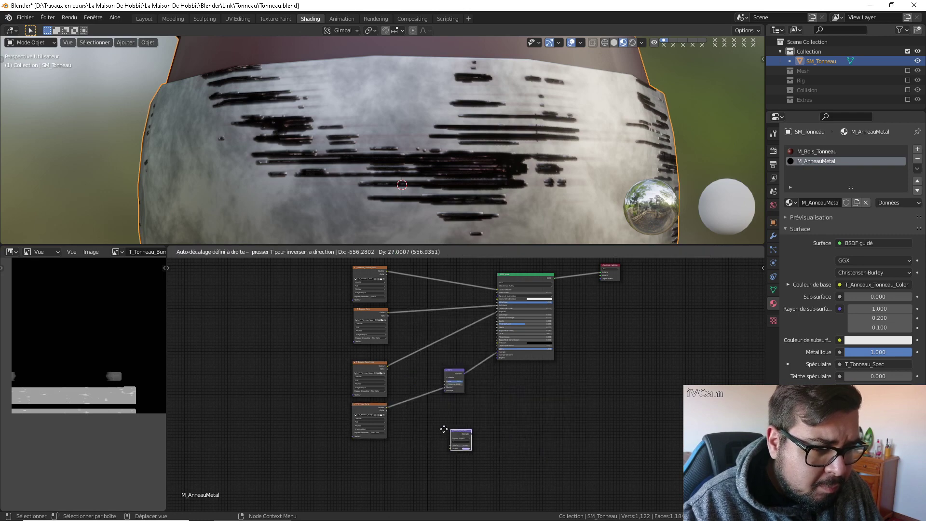
drag(448, 429, 444, 390)
Add an image texture node with T_Tonneau_Normal.png below the bump texture and connect its Couleur to the Carte de normale's Couleur
key(shift+a)
mouse_move(396, 392)
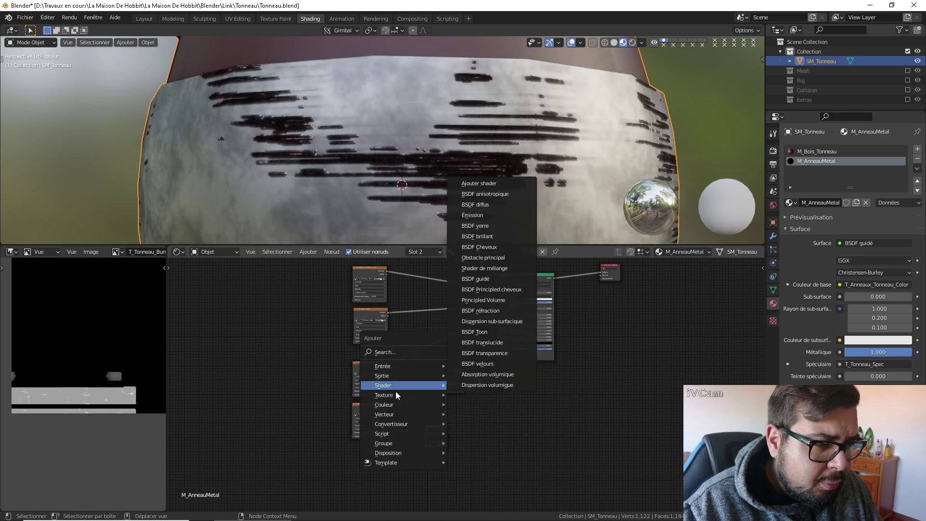
click(490, 308)
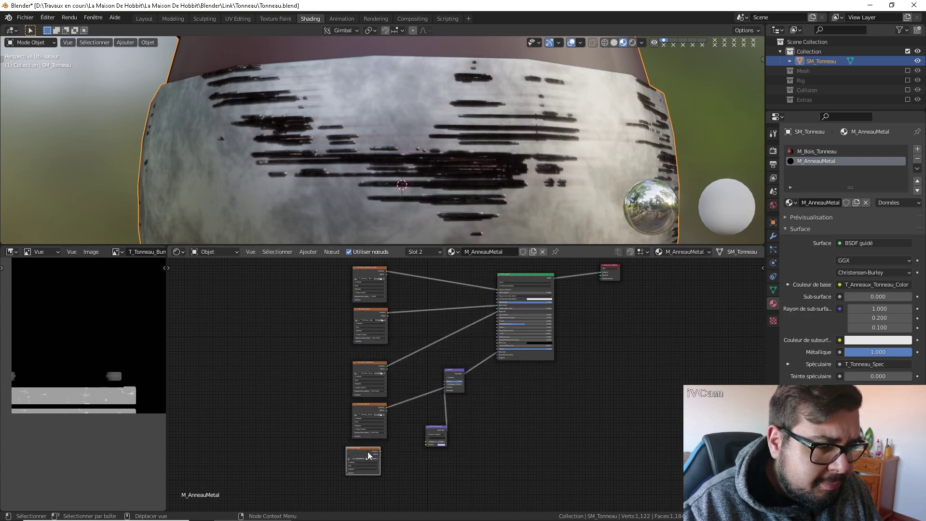
drag(380, 452, 430, 445)
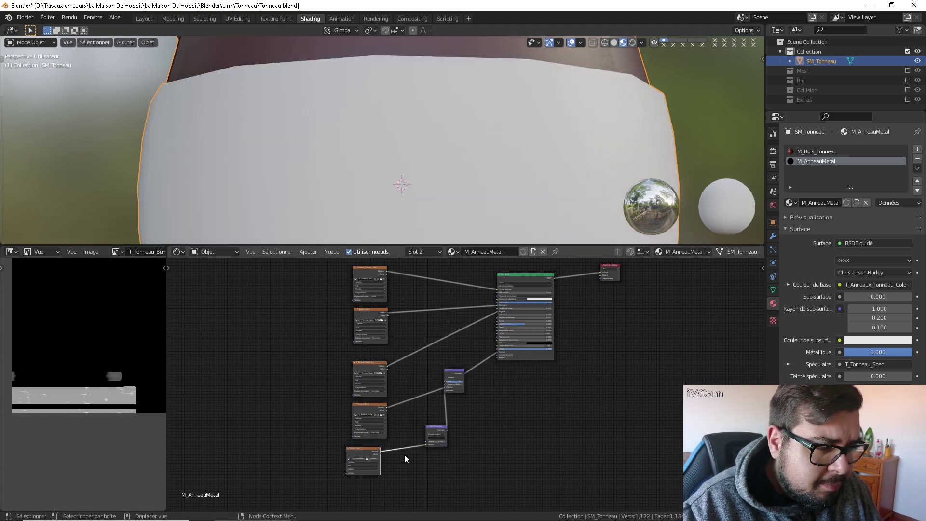
click(373, 458)
click(240, 289)
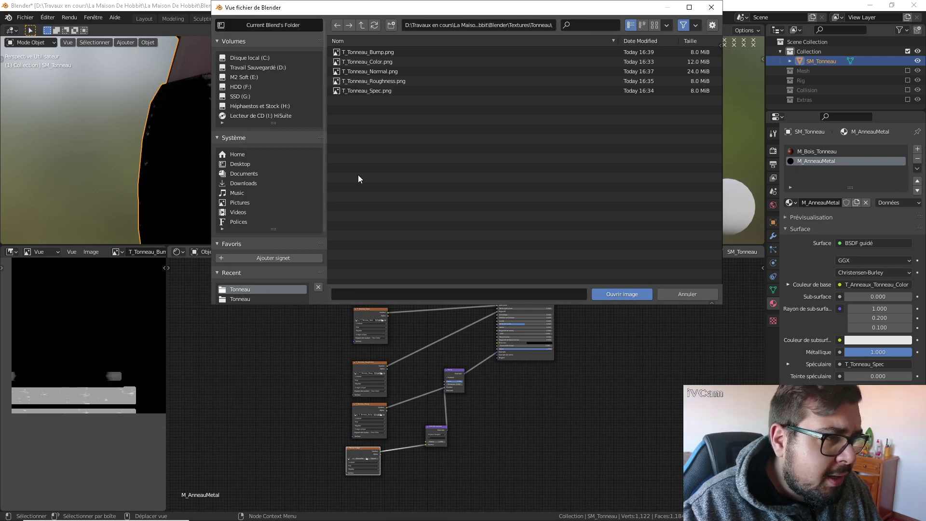
double_click(380, 68)
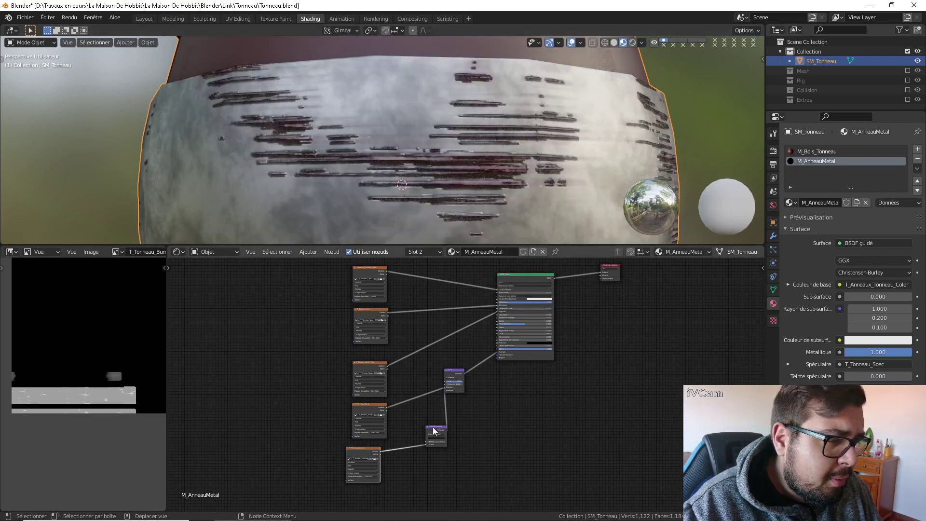
Add texture coordinate and mapping nodes to the colour texture and place the mapping node further to its left
middle_drag(425, 368, 434, 434)
scroll(434, 435, up, 1)
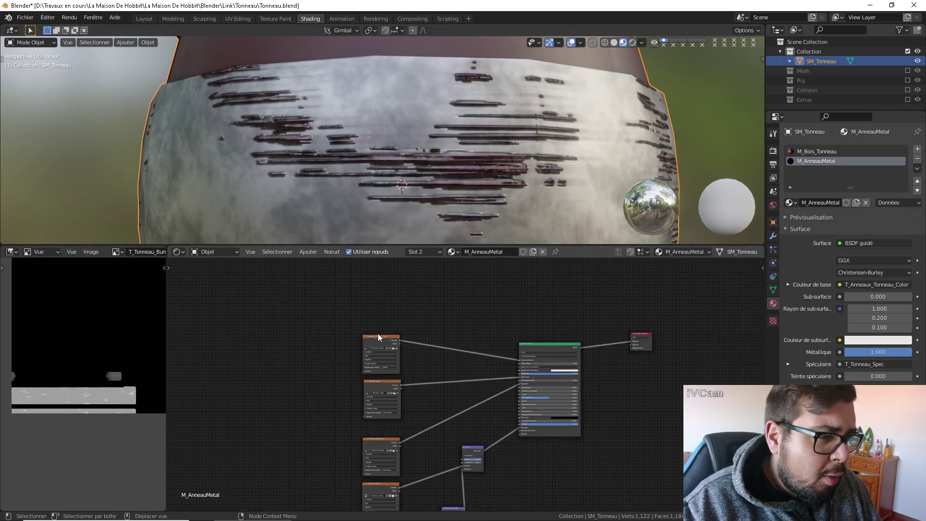
click(376, 337)
key(ctrl+t)
drag(339, 342, 299, 348)
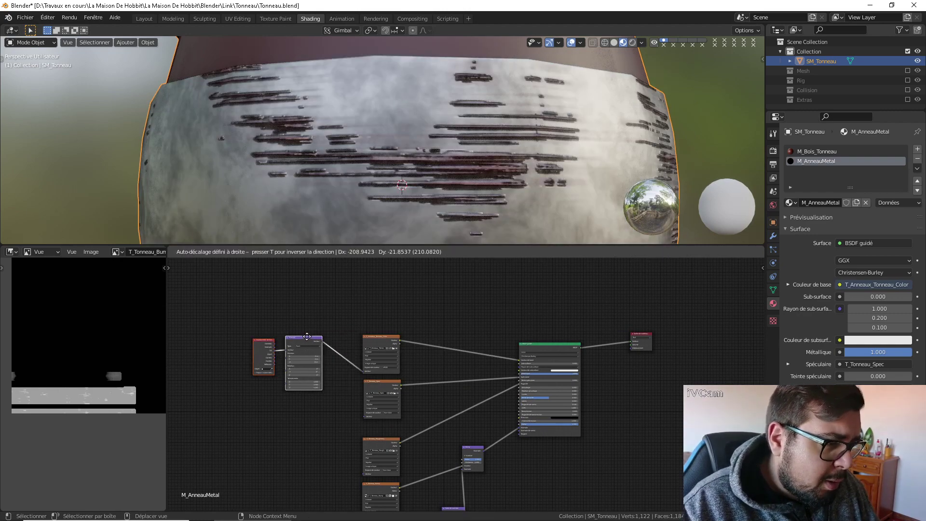
Connect the mapping node's vector output to the Vecteur inputs of the specular, roughness, bump and normal textures
alt+right_drag(307, 364, 357, 458)
middle_drag(357, 459, 380, 370)
alt+right_drag(320, 291, 392, 454)
middle_drag(536, 401, 497, 418)
scroll(485, 317, up, 1)
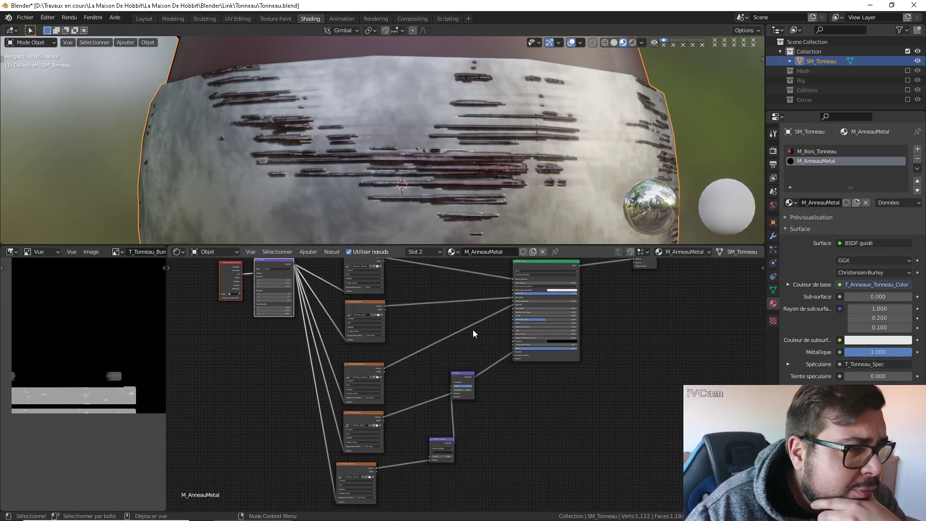
Set the Bump node's Distance to 0.35
scroll(473, 337, up, 3)
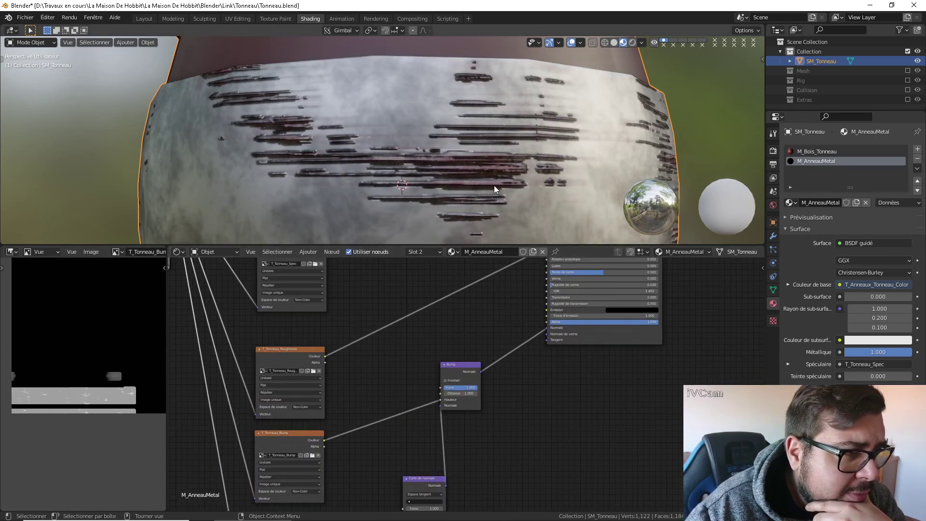
middle_drag(494, 186, 497, 201)
middle_drag(494, 196, 494, 124)
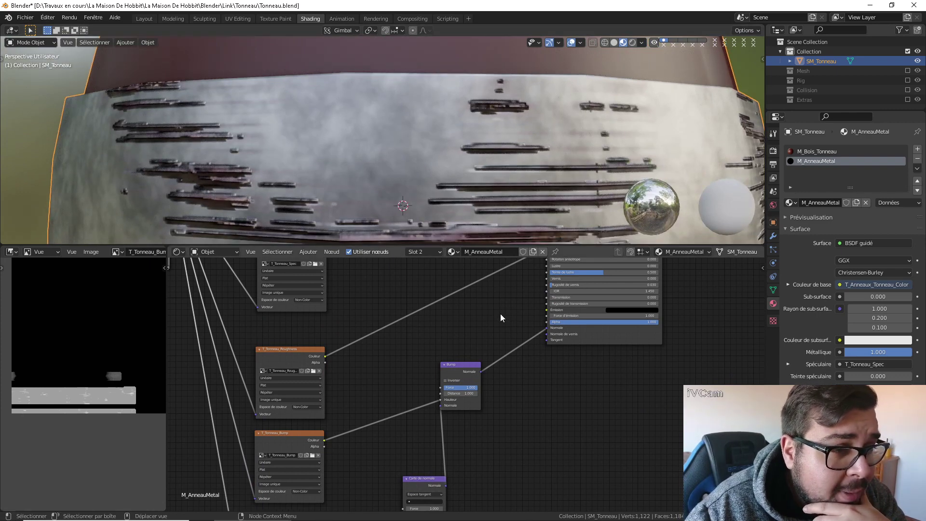
scroll(519, 310, up, 1)
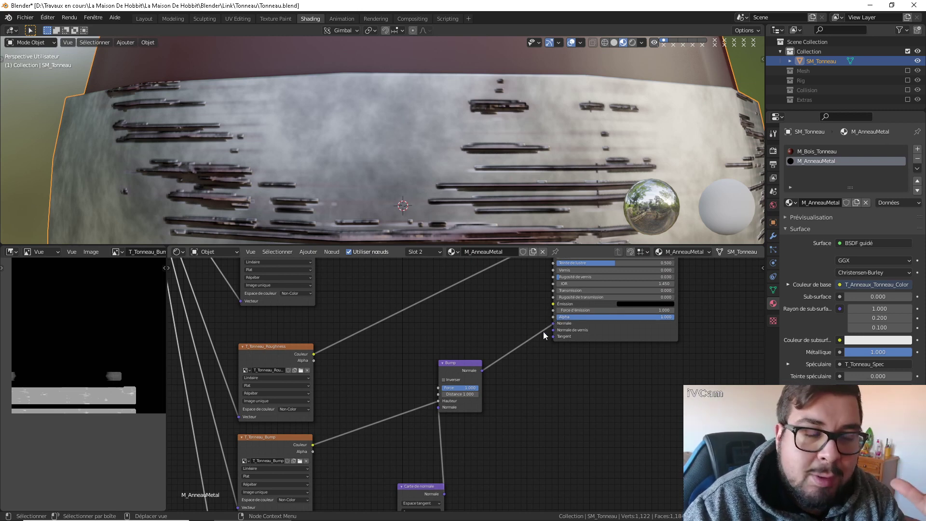
click(473, 393)
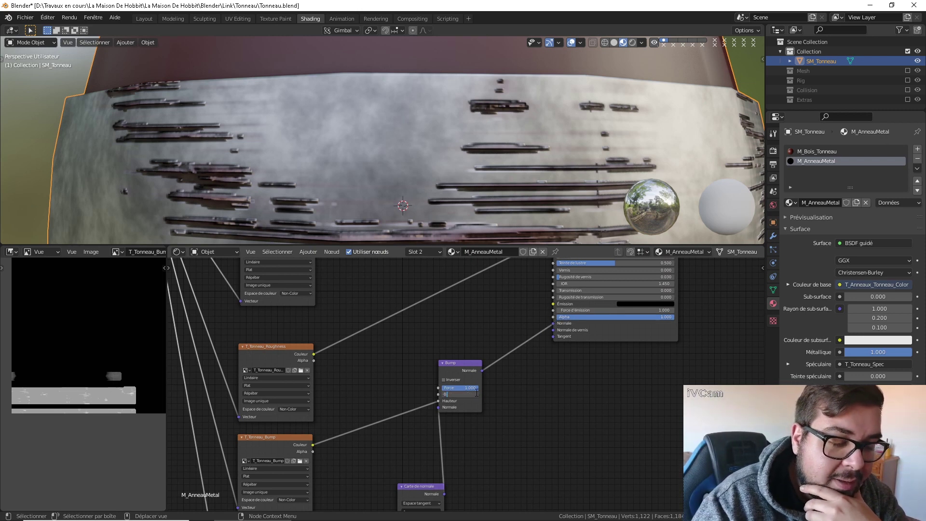
key(Return)
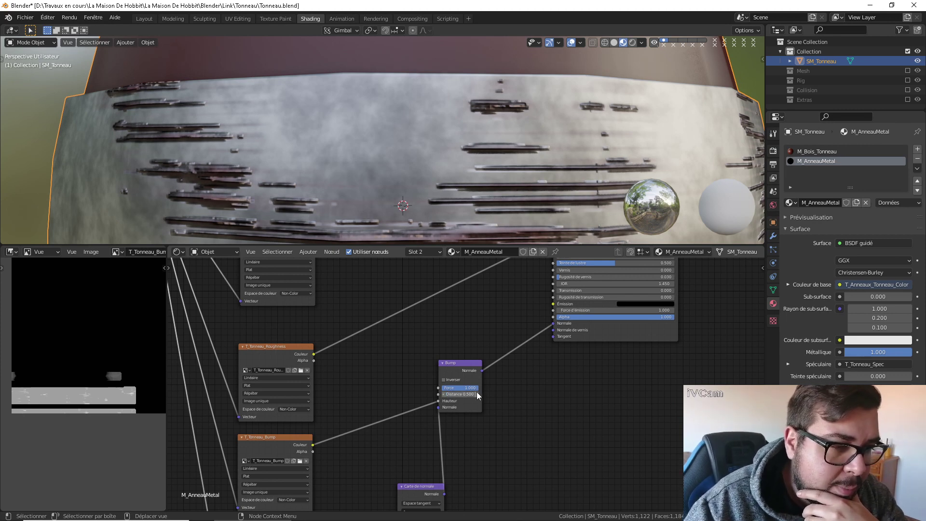
click(475, 394)
text(0.35)
key(Return)
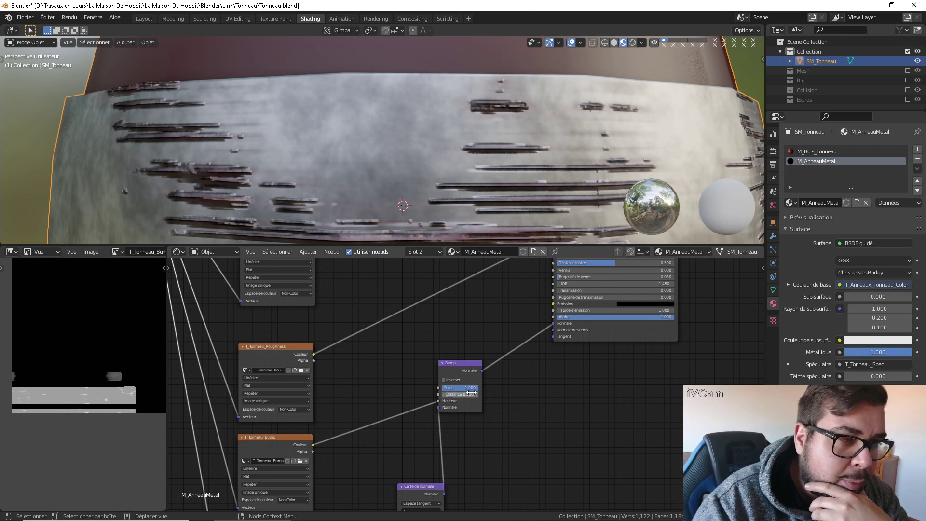
Set the Force of both the Bump node and the Carte de normale node to 0.65
click(471, 388)
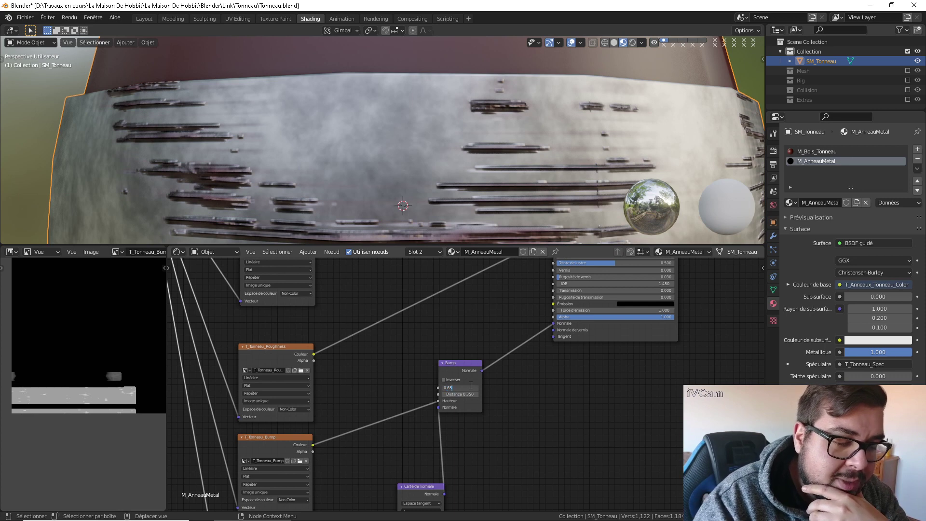
text(0.65)
key(Return)
middle_drag(480, 455, 484, 432)
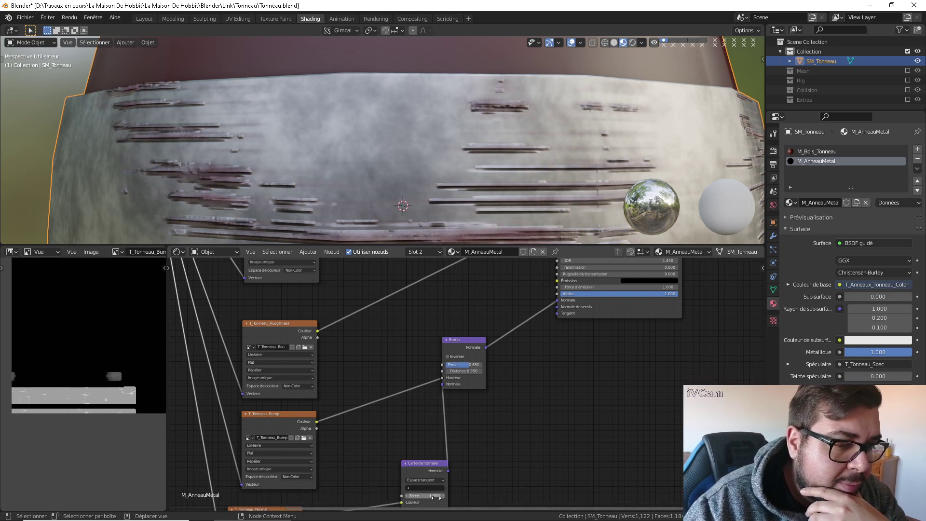
click(436, 497)
text(0.65)
right_click(529, 413)
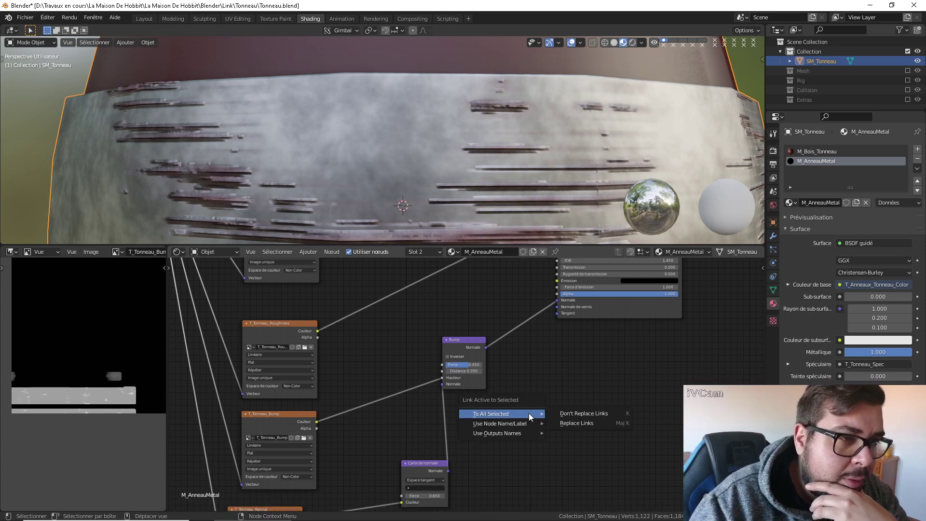
Examine the complete M_AnneauMetal node tree and the look of the metal rings on the whole barrel
middle_drag(659, 352, 620, 403)
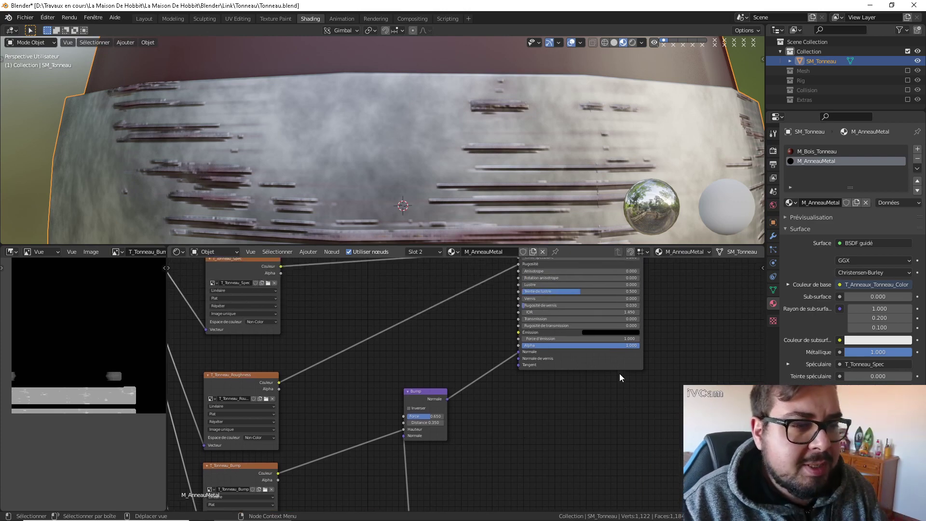
scroll(619, 371, down, 11)
scroll(510, 221, down, 5)
middle_drag(510, 221, 448, 192)
scroll(448, 193, down, 6)
middle_drag(533, 195, 451, 223)
scroll(473, 225, up, 4)
scroll(472, 225, down, 1)
middle_drag(339, 107, 462, 170)
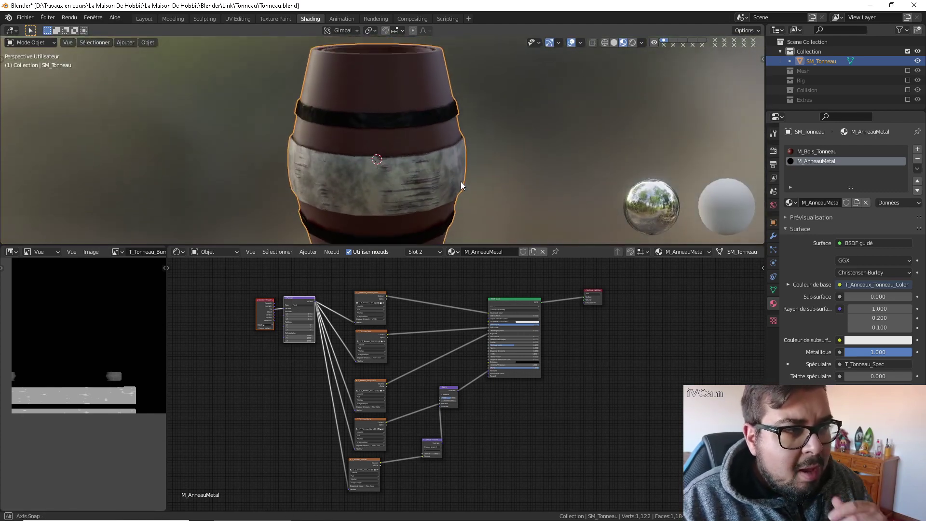